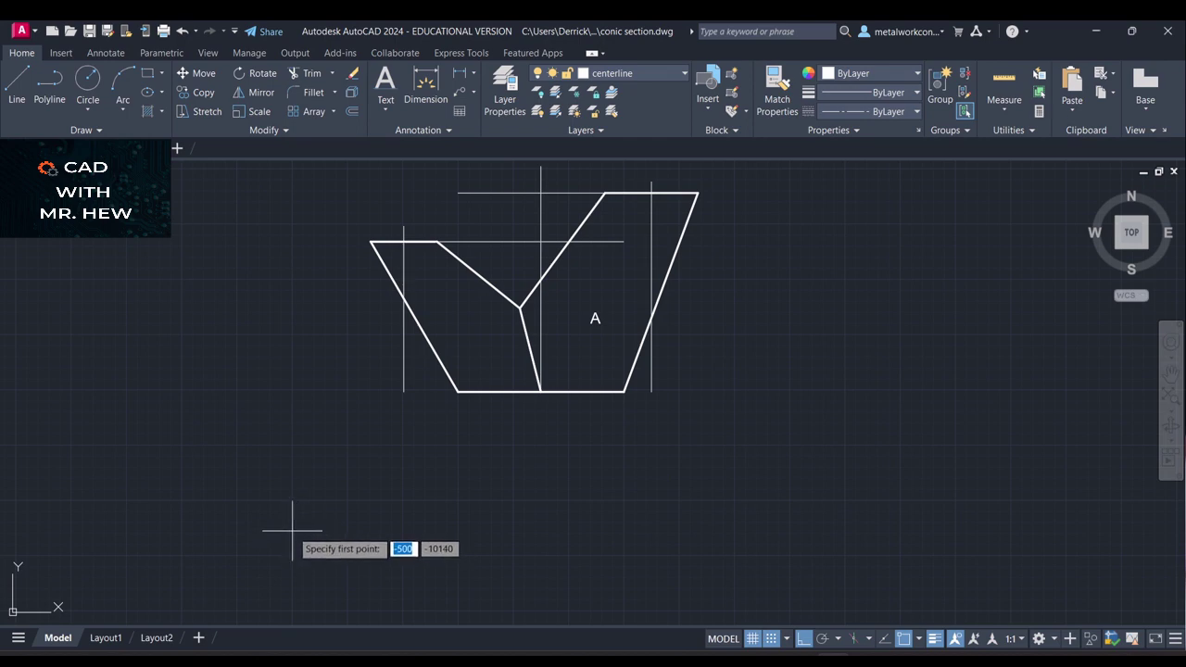
Draw a horizontal centerline below the front view and a vertical centerline about 1050 long from the midpoint of its base down across it
{"action": "left_click", "coordinate": [293, 532]}
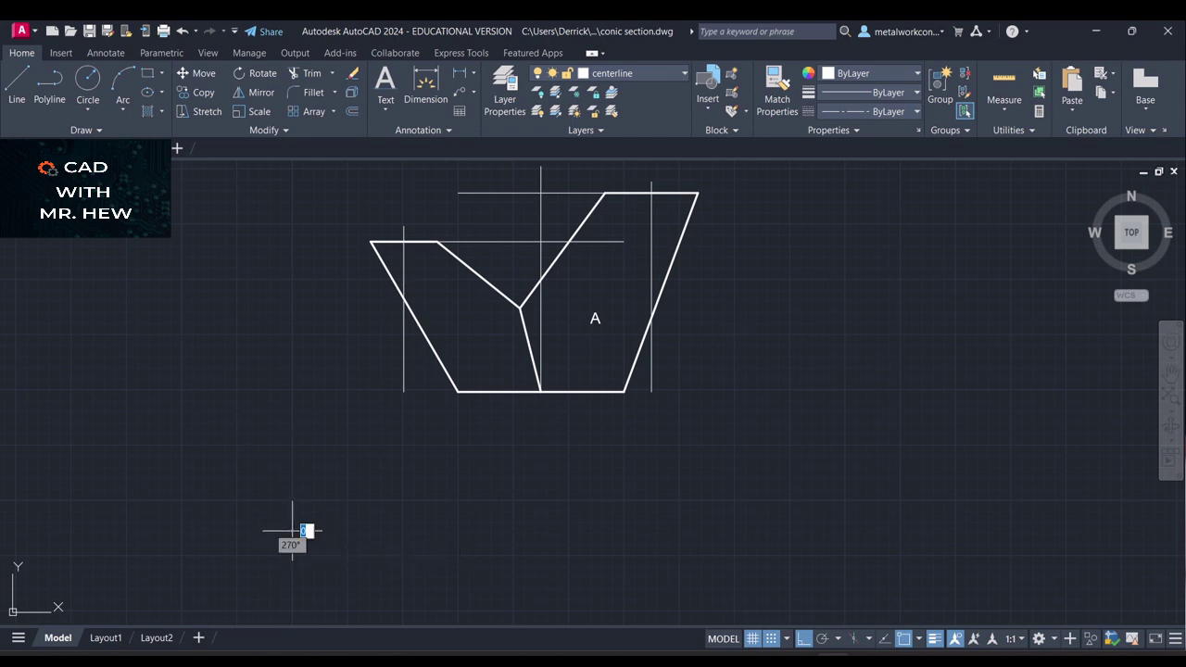
{"action": "left_click", "coordinate": [795, 529]}
{"action": "key", "text": "Escape"}
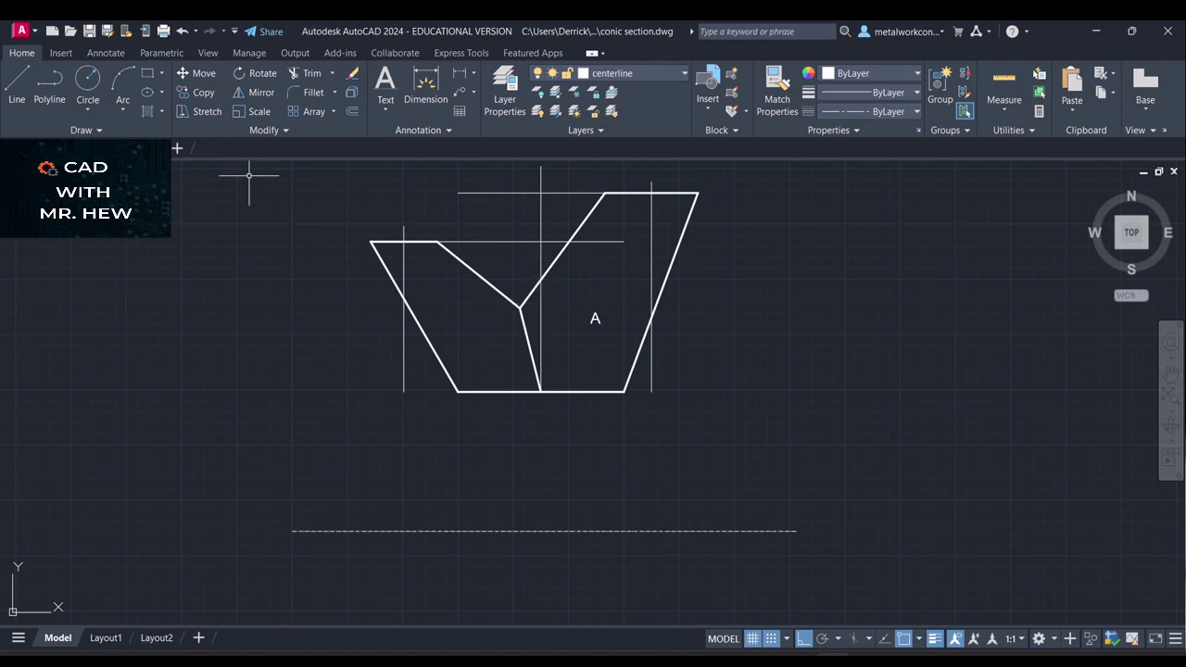
{"action": "left_click", "coordinate": [15, 85]}
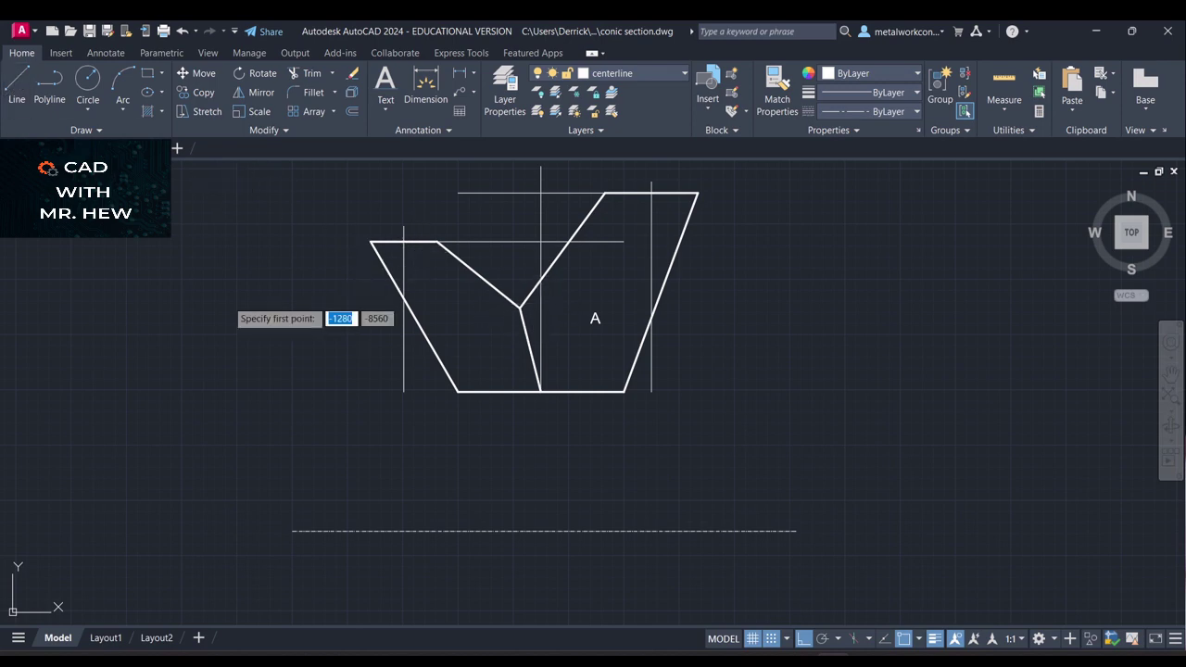
{"action": "left_click", "coordinate": [541, 391]}
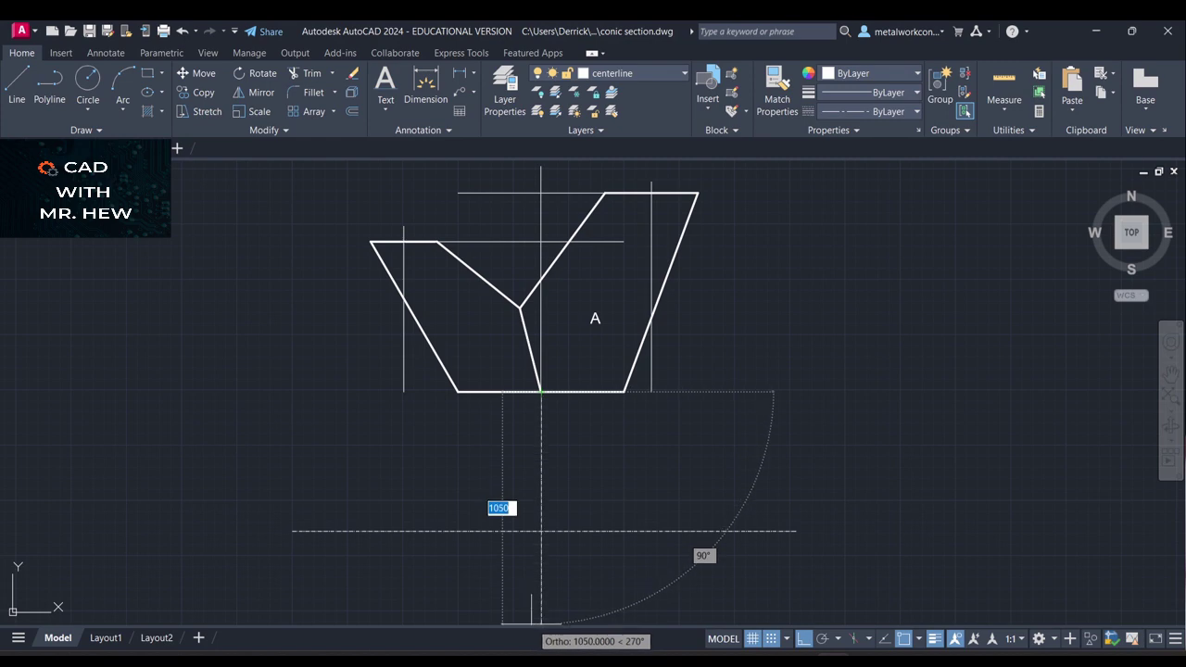
{"action": "left_click", "coordinate": [541, 620]}
{"action": "key", "text": "Return"}
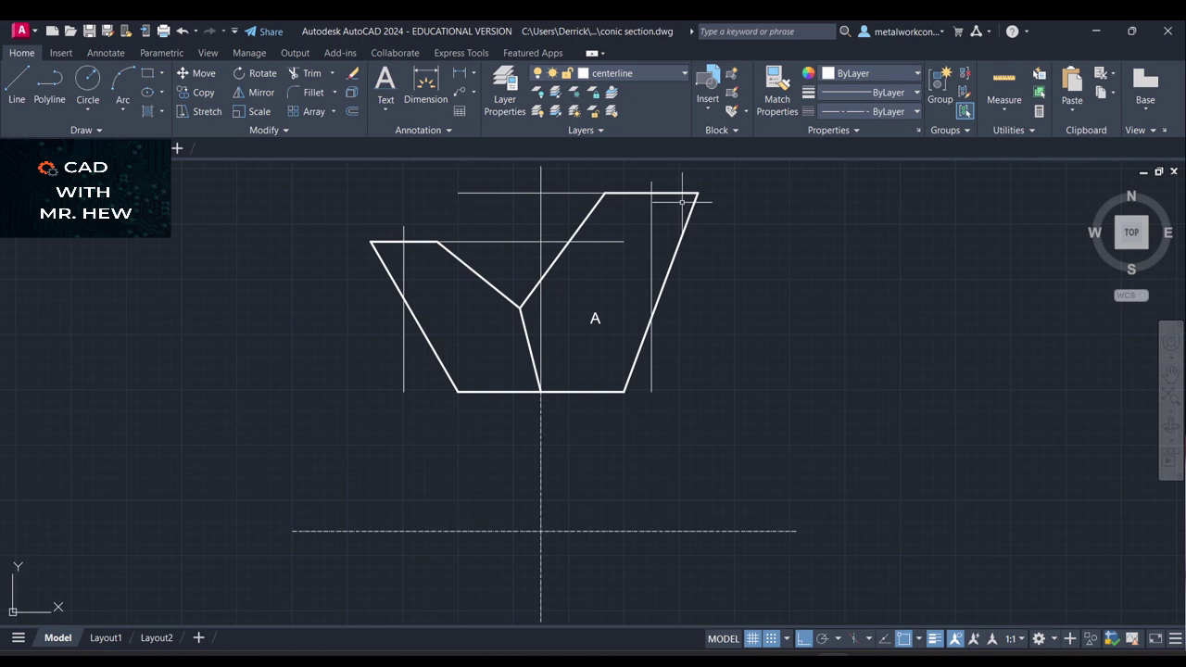
Make layer 0 current and draw vertical projection lines from both ends of the base down to the horizontal centerline
{"action": "left_click", "coordinate": [622, 72]}
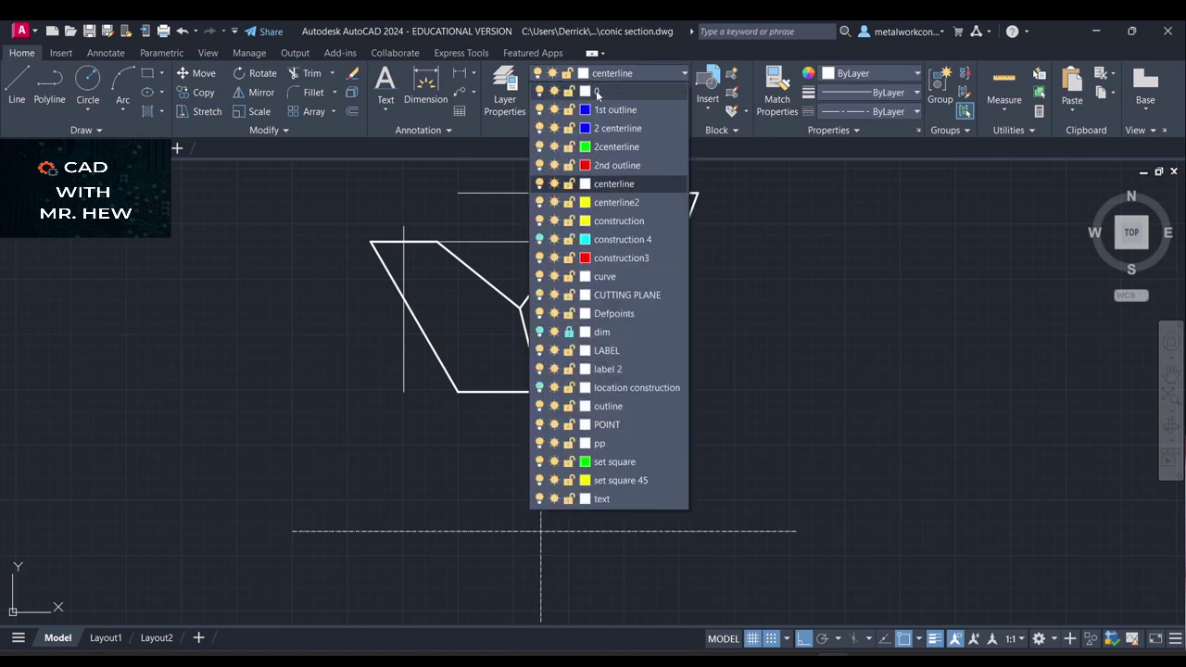
{"action": "left_click", "coordinate": [599, 90]}
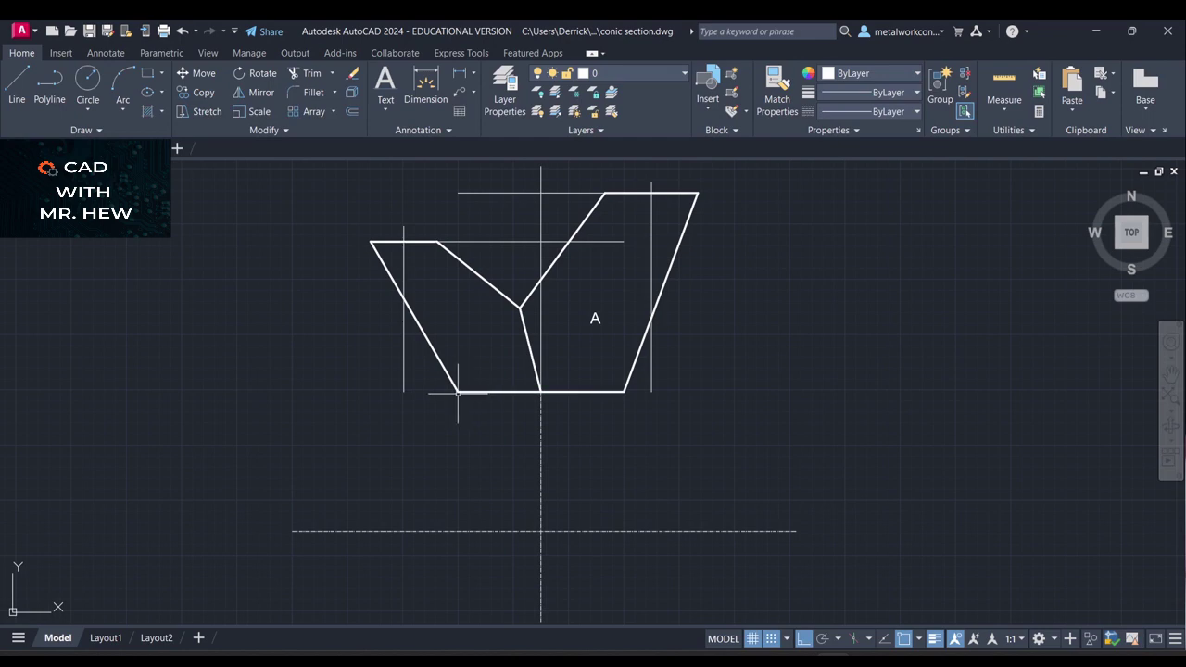
{"action": "left_click", "coordinate": [18, 81]}
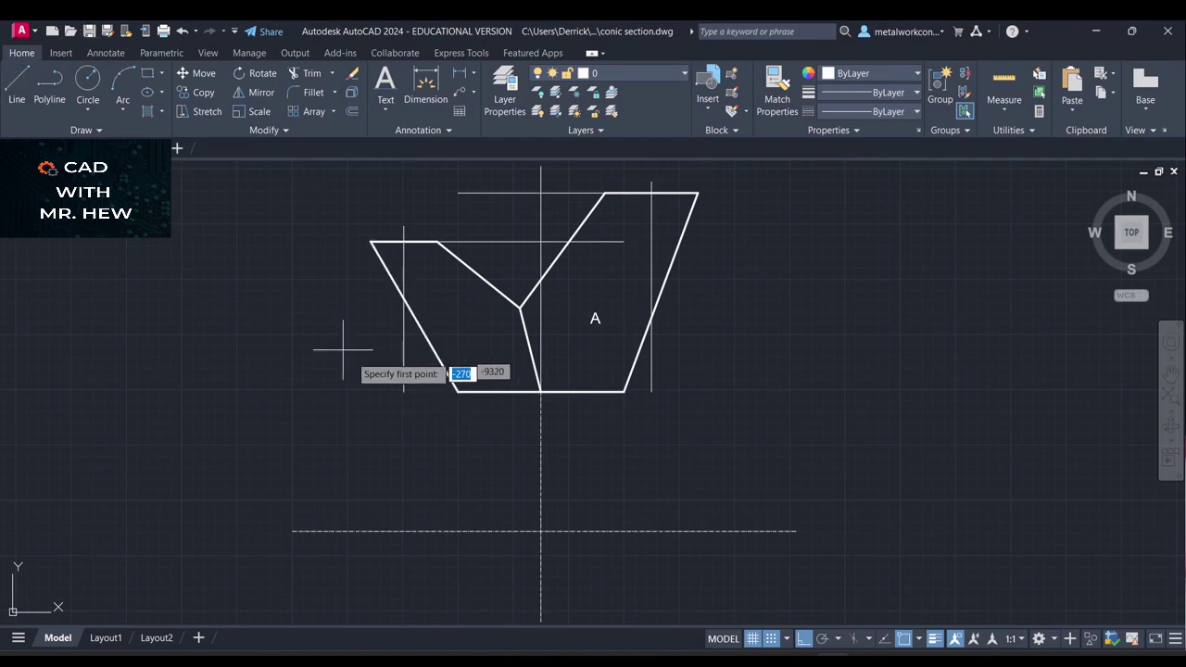
{"action": "left_click", "coordinate": [458, 392]}
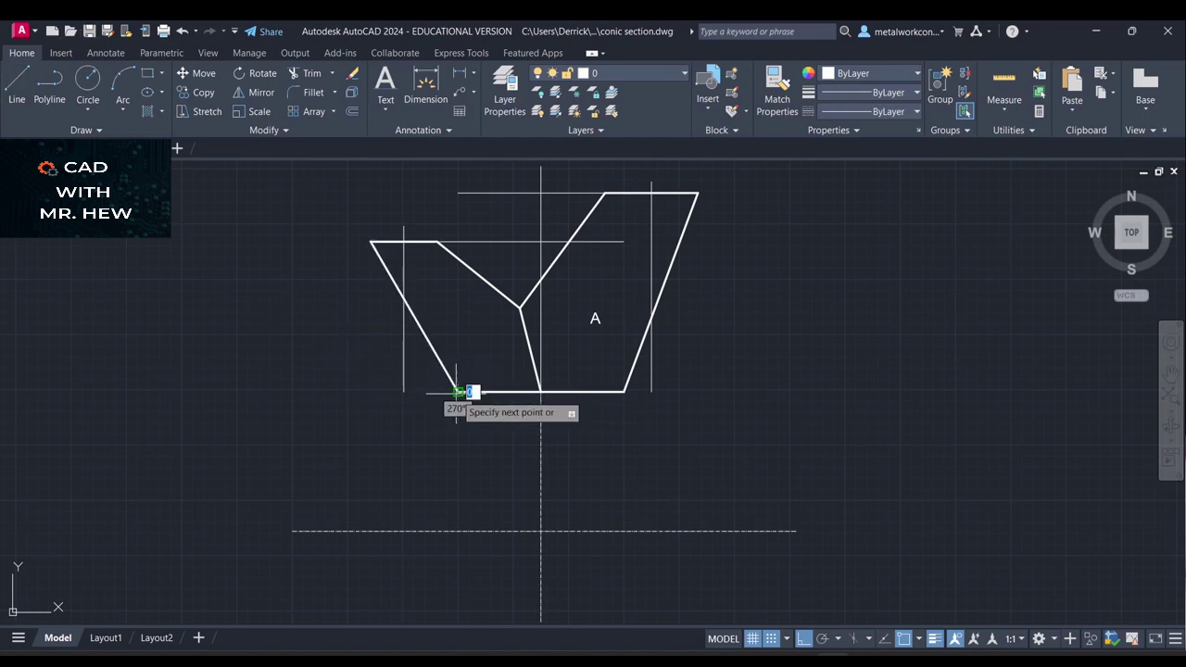
{"action": "left_click", "coordinate": [459, 530]}
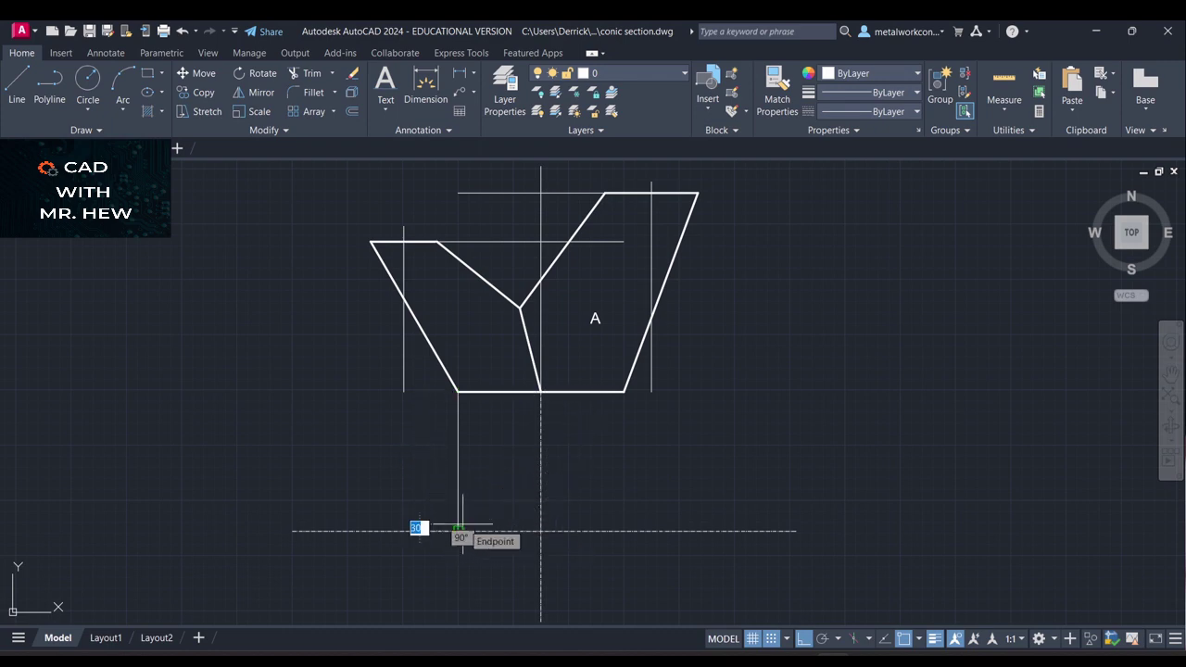
{"action": "key", "text": "Return"}
{"action": "key", "text": "space"}
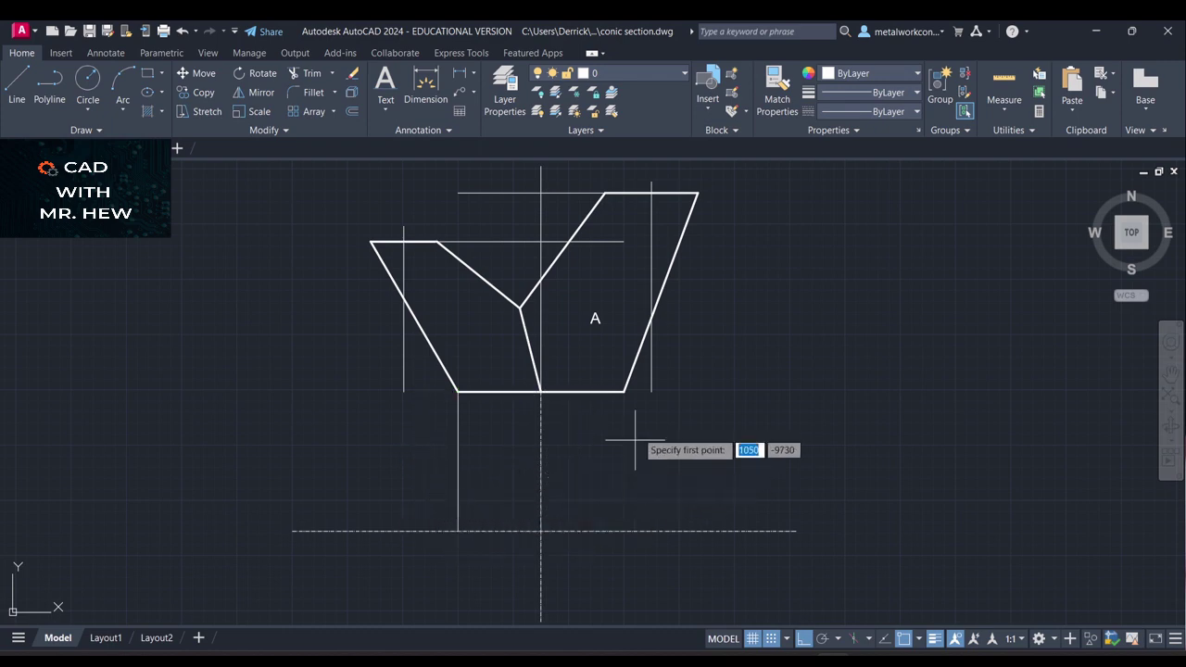
{"action": "left_click", "coordinate": [625, 392]}
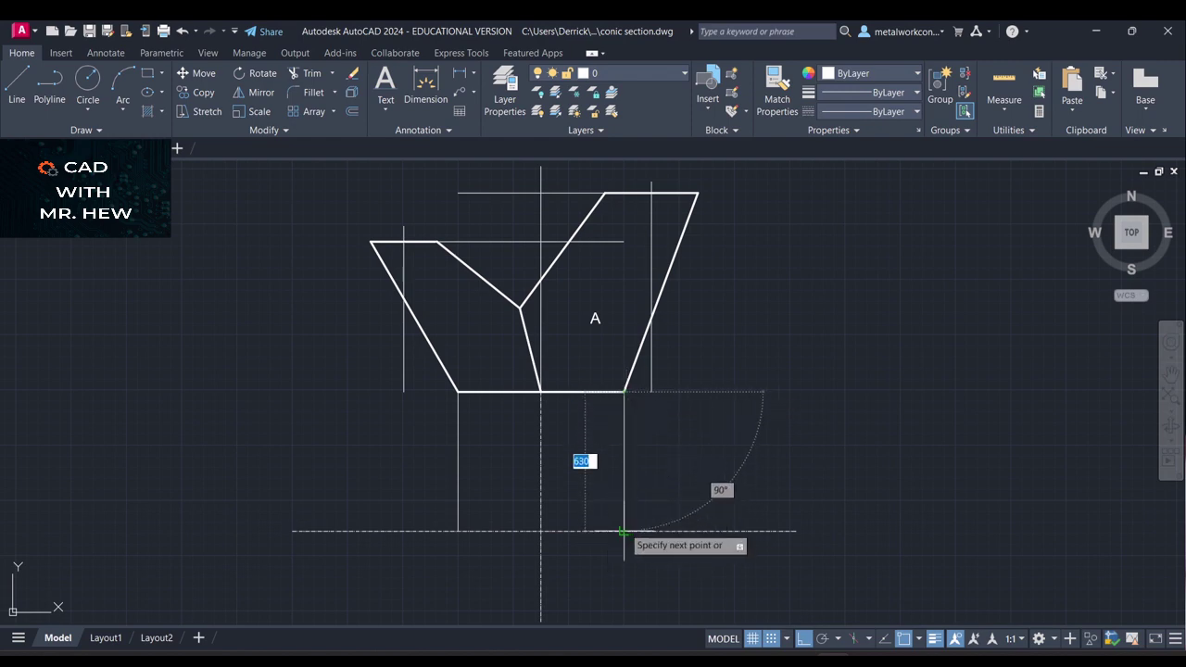
{"action": "left_click", "coordinate": [624, 530]}
{"action": "key", "text": "Return"}
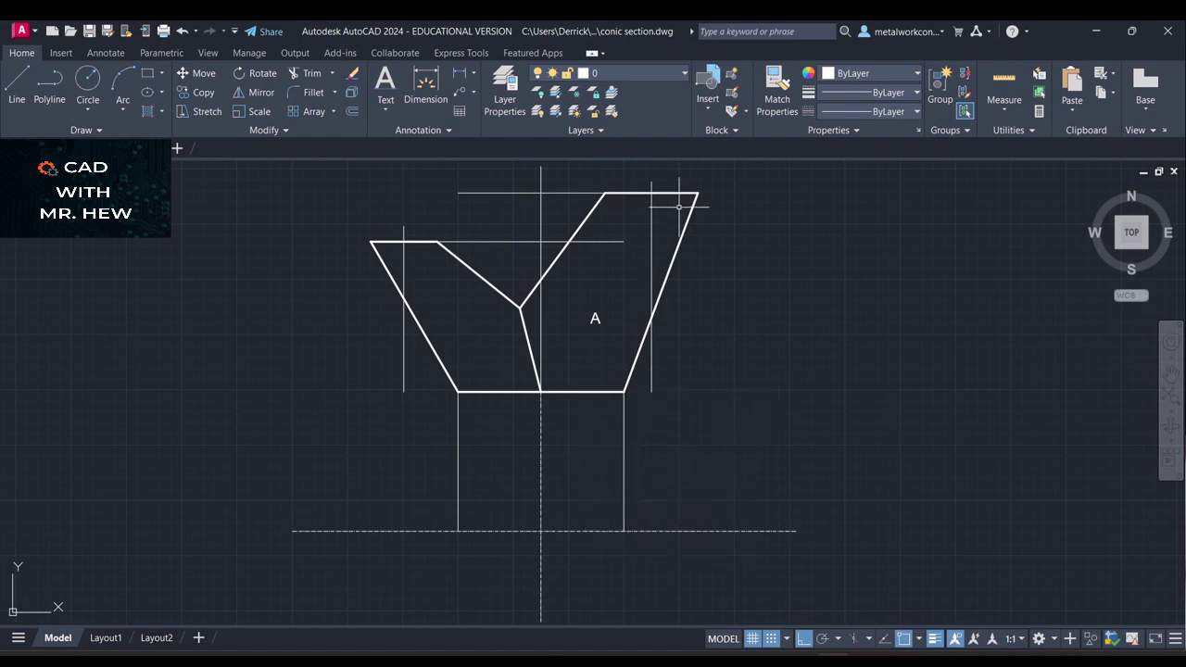
Project the outermost top corners of the right and left branches vertically down to the horizontal centerline
{"action": "key", "text": "space"}
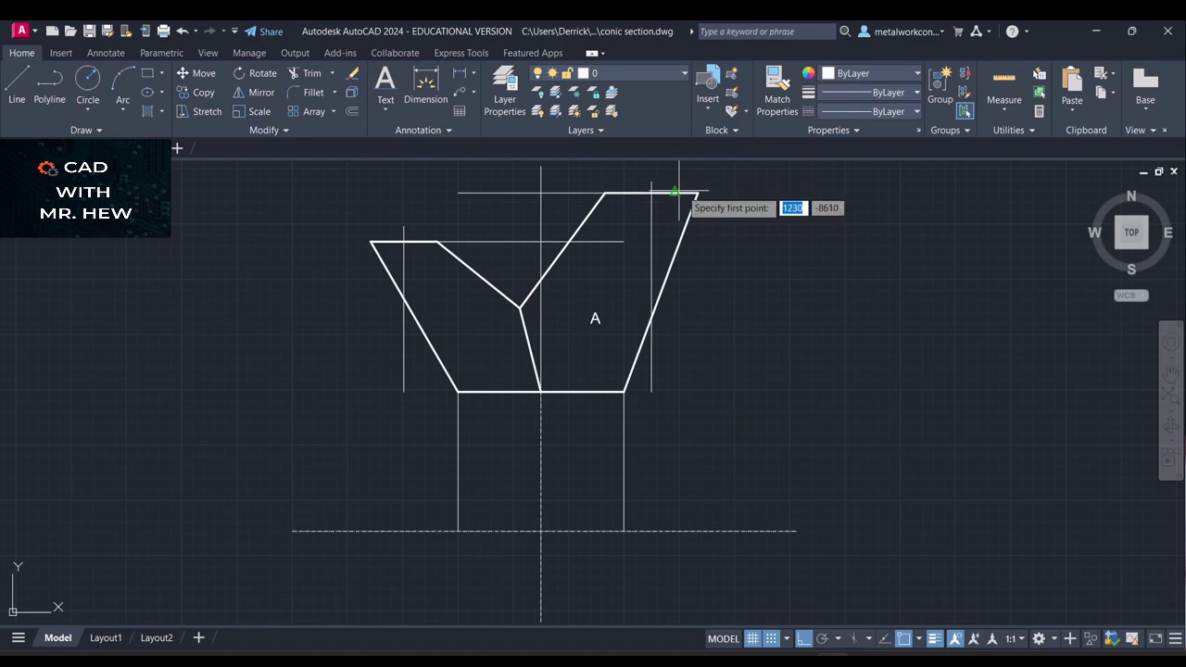
{"action": "left_click", "coordinate": [697, 192]}
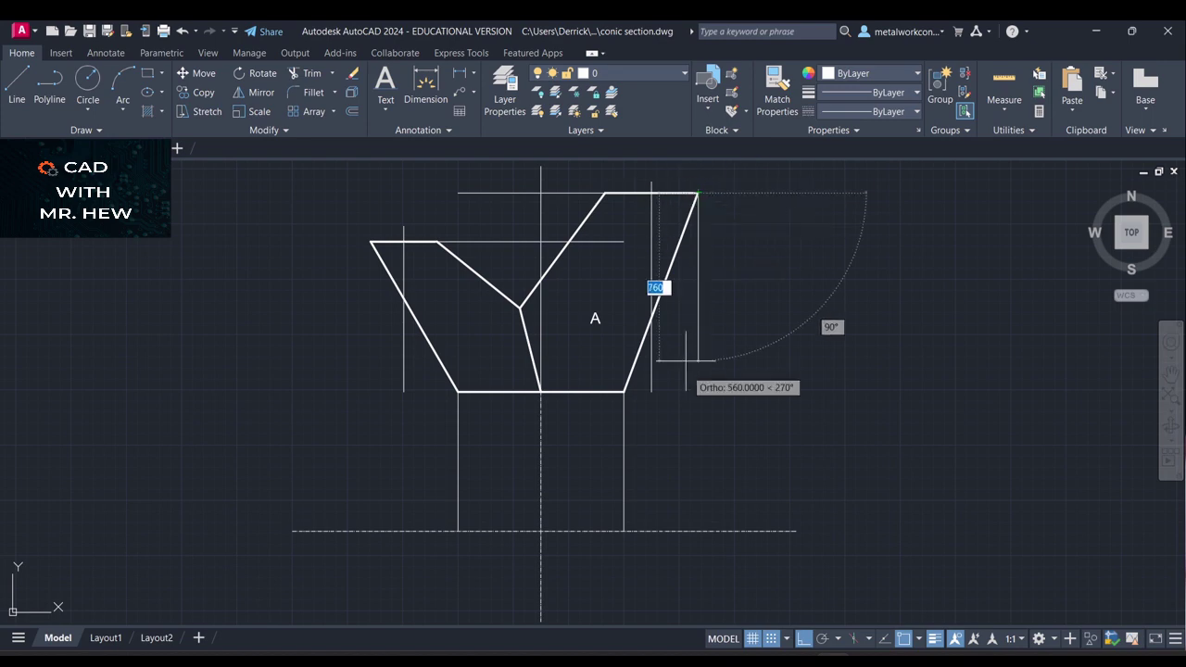
{"action": "left_click", "coordinate": [697, 531]}
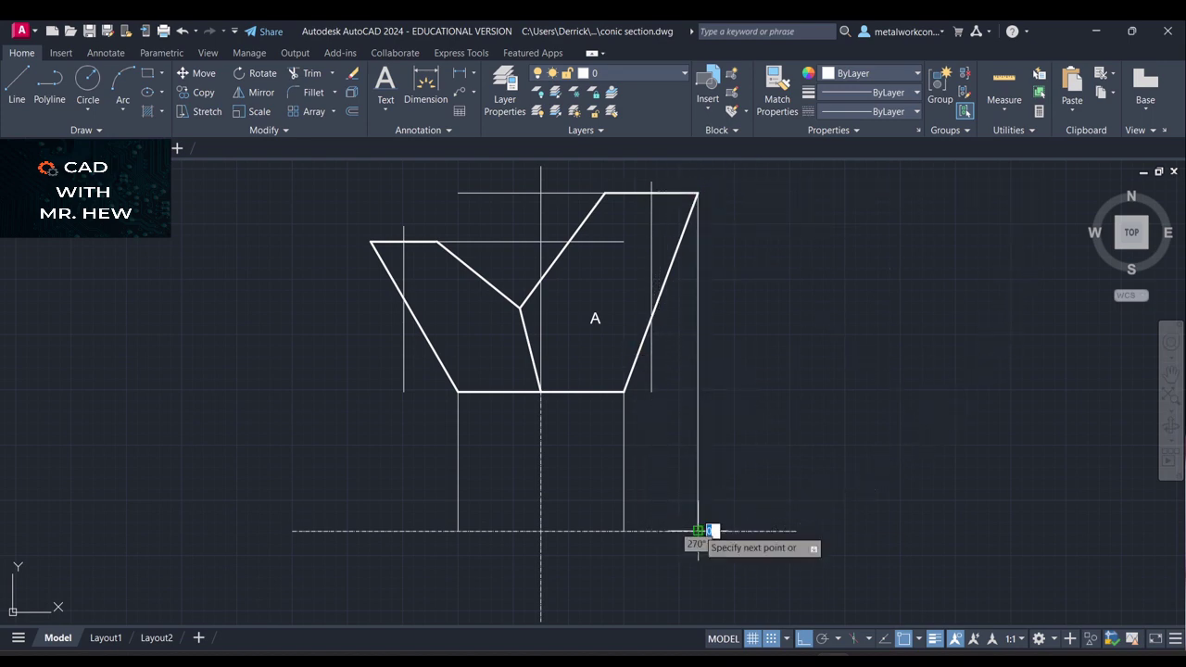
{"action": "key", "text": "space"}
{"action": "key", "text": "space"}
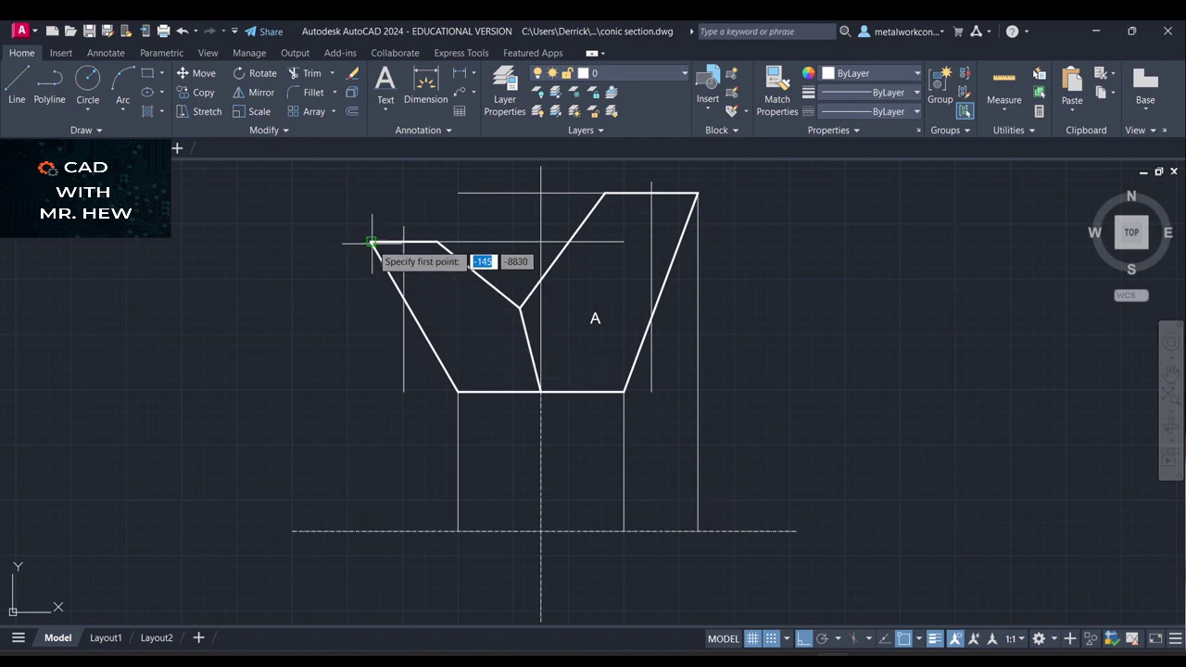
{"action": "left_click", "coordinate": [371, 242]}
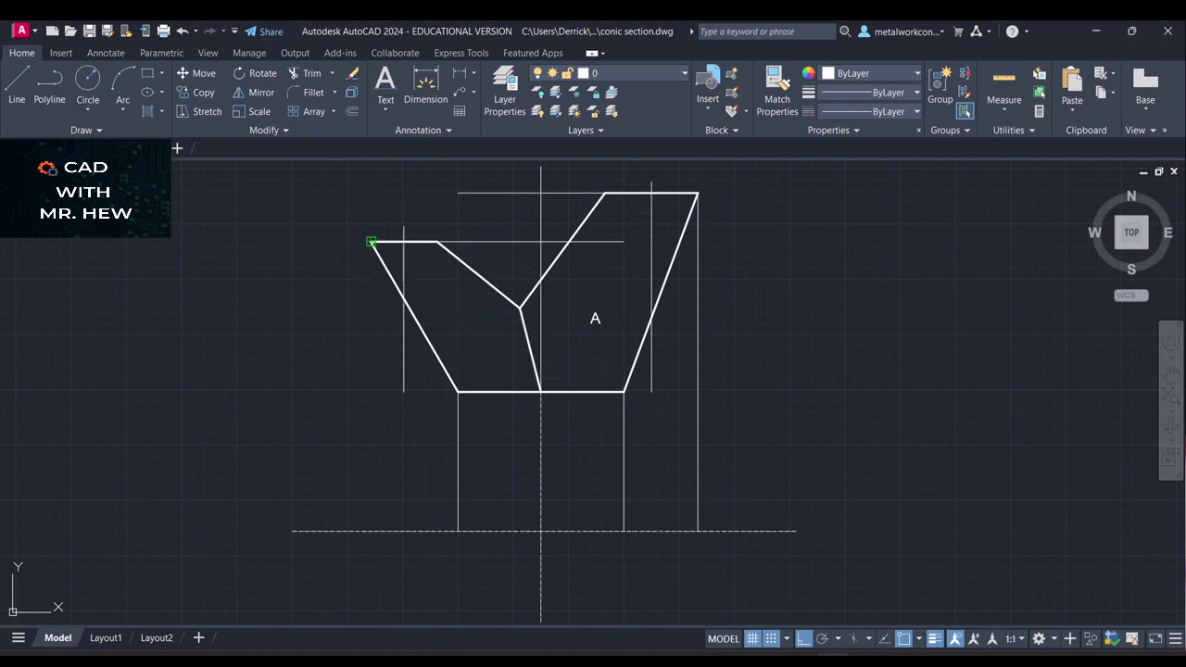
{"action": "left_click", "coordinate": [371, 530]}
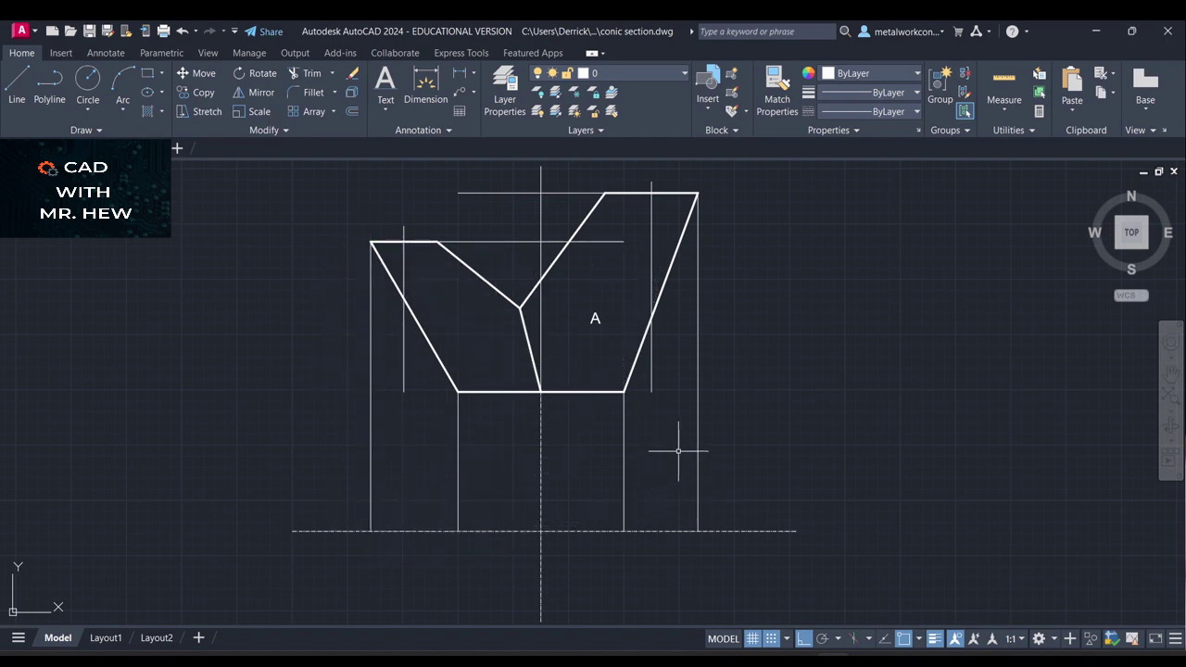
Draw the base circle centered on the centerline intersection, with its radius reaching the base's projection line
{"action": "left_click", "coordinate": [87, 79]}
{"action": "left_click", "coordinate": [541, 531]}
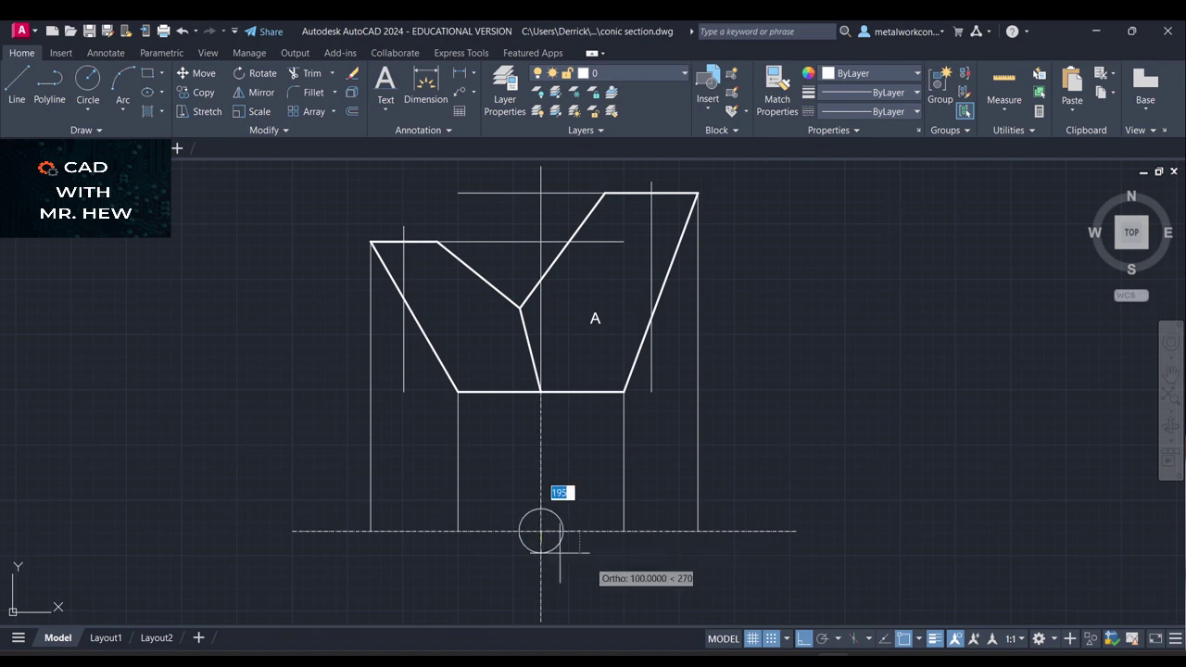
{"action": "left_click", "coordinate": [622, 529]}
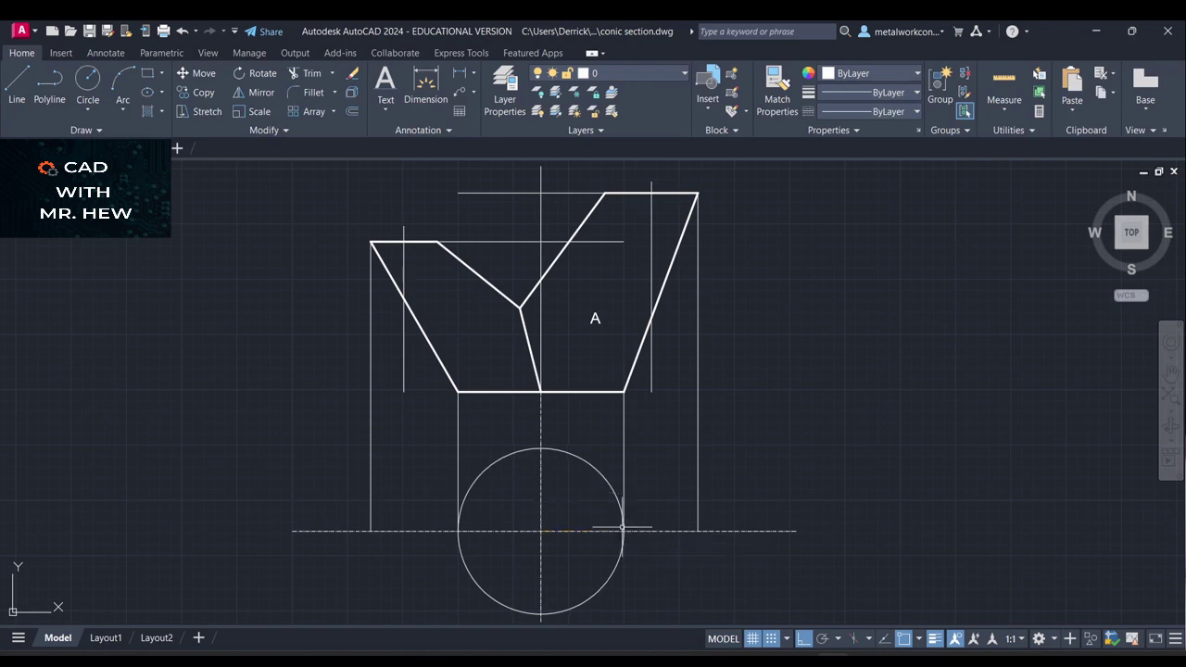
Stretch the lower end of the right branch's vertical axis line down to the horizontal centerline
{"action": "key", "text": "space"}
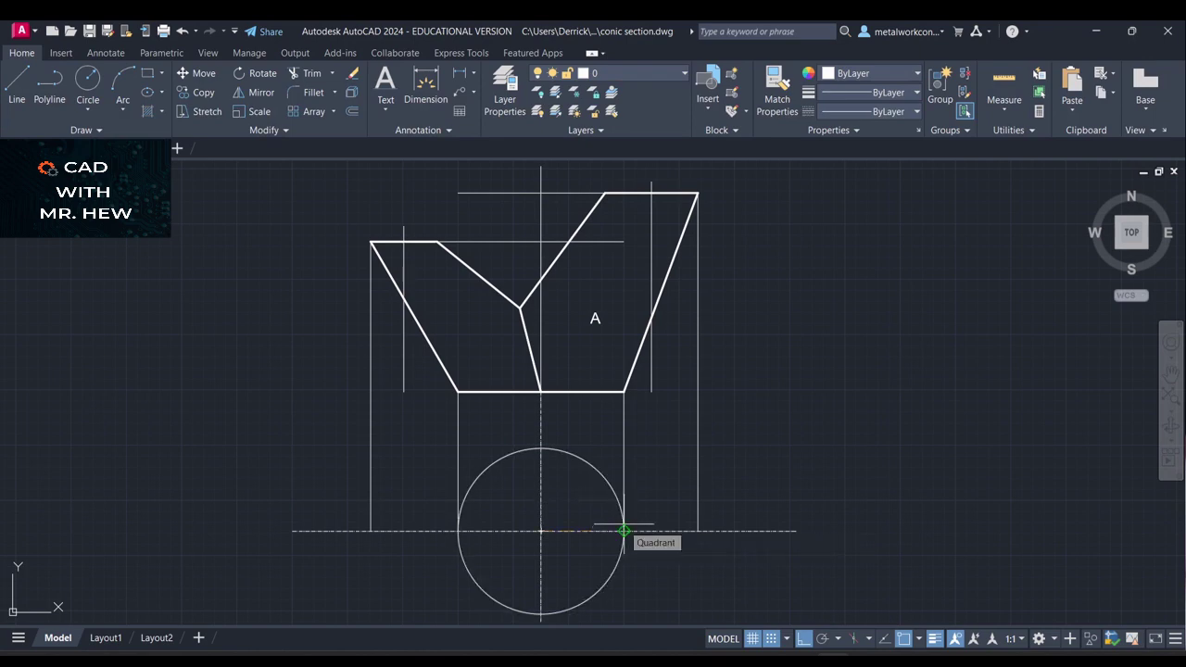
{"action": "key", "text": "space"}
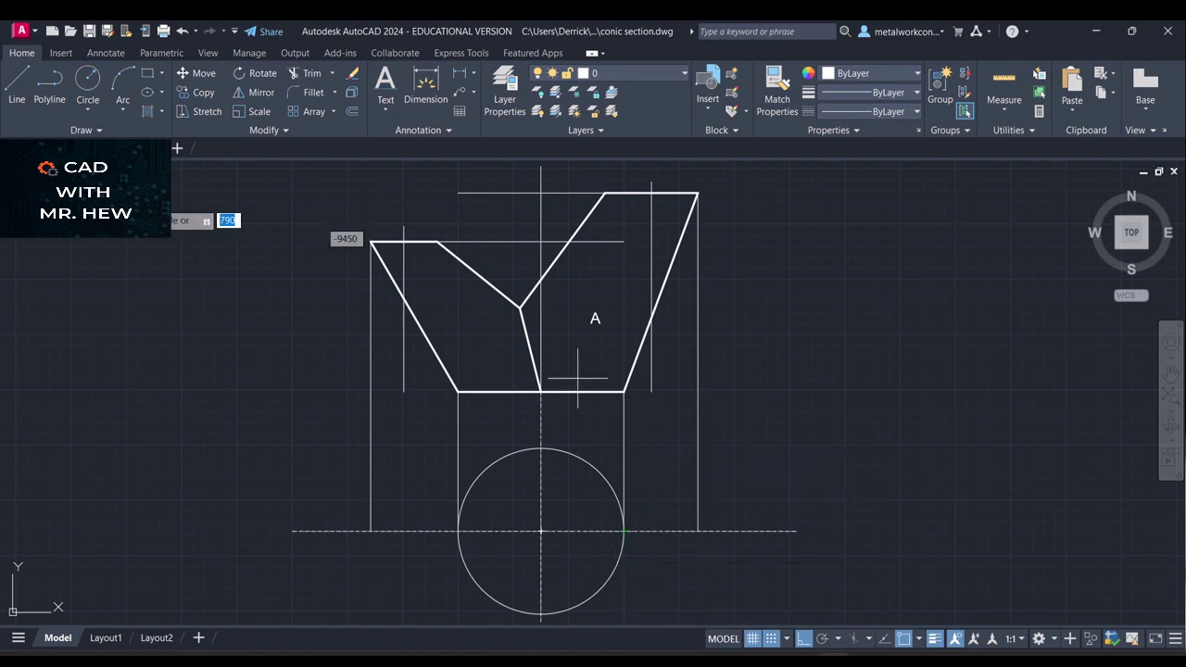
{"action": "left_click", "coordinate": [652, 392]}
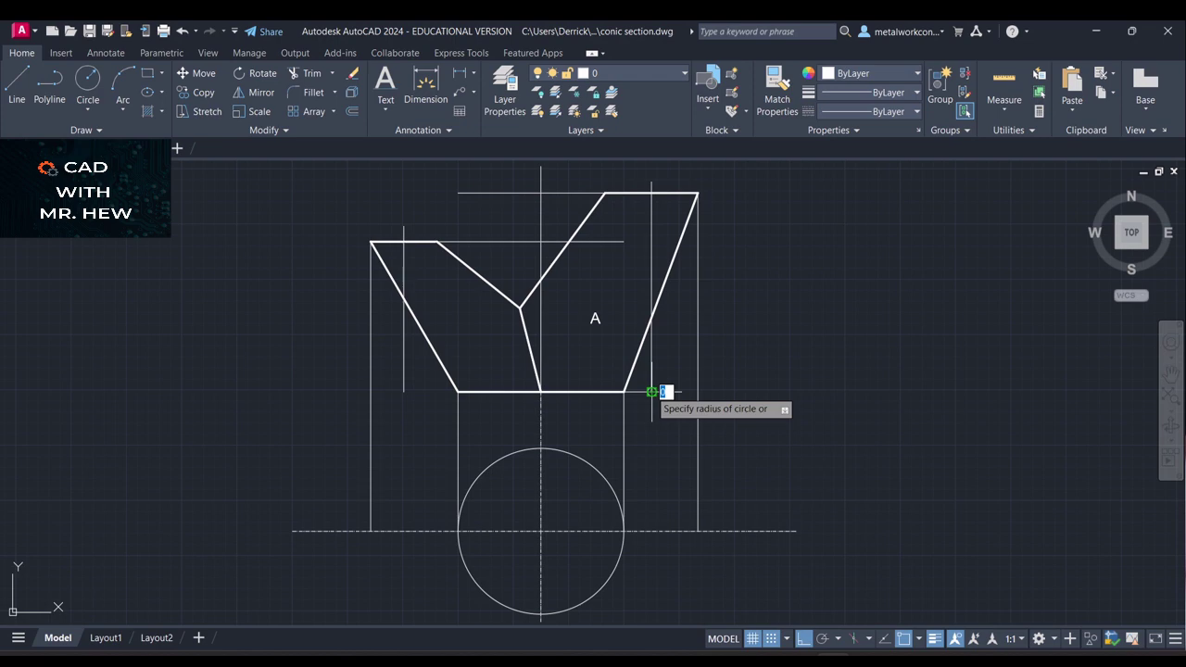
{"action": "left_click", "coordinate": [651, 392]}
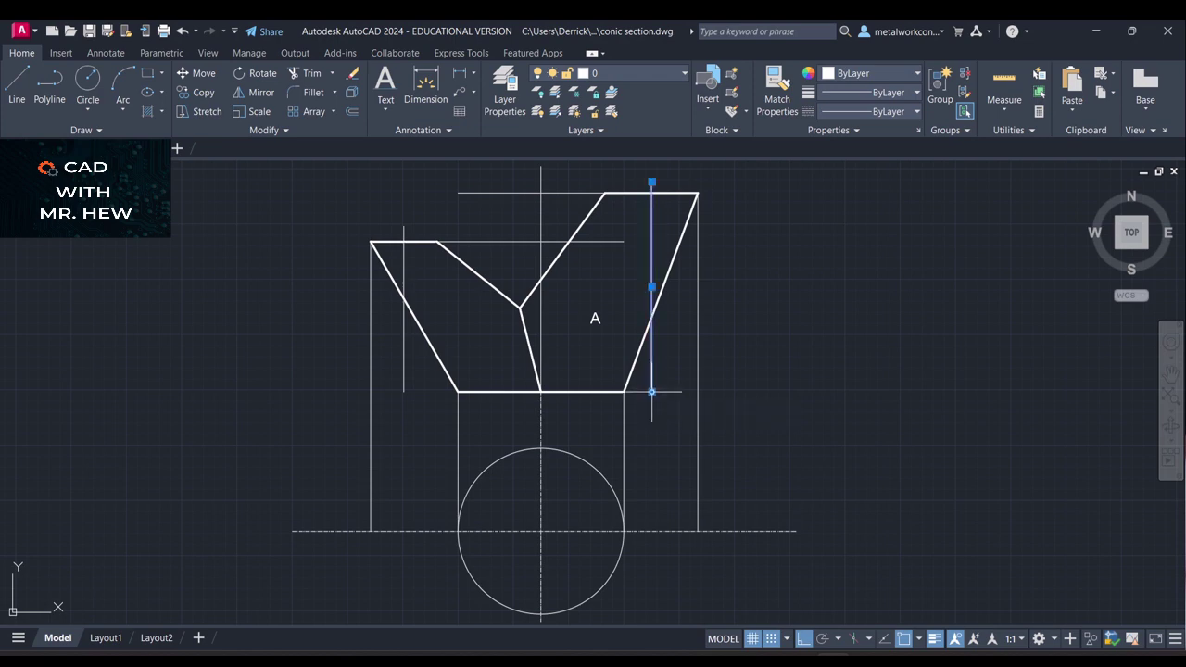
{"action": "left_click", "coordinate": [651, 392]}
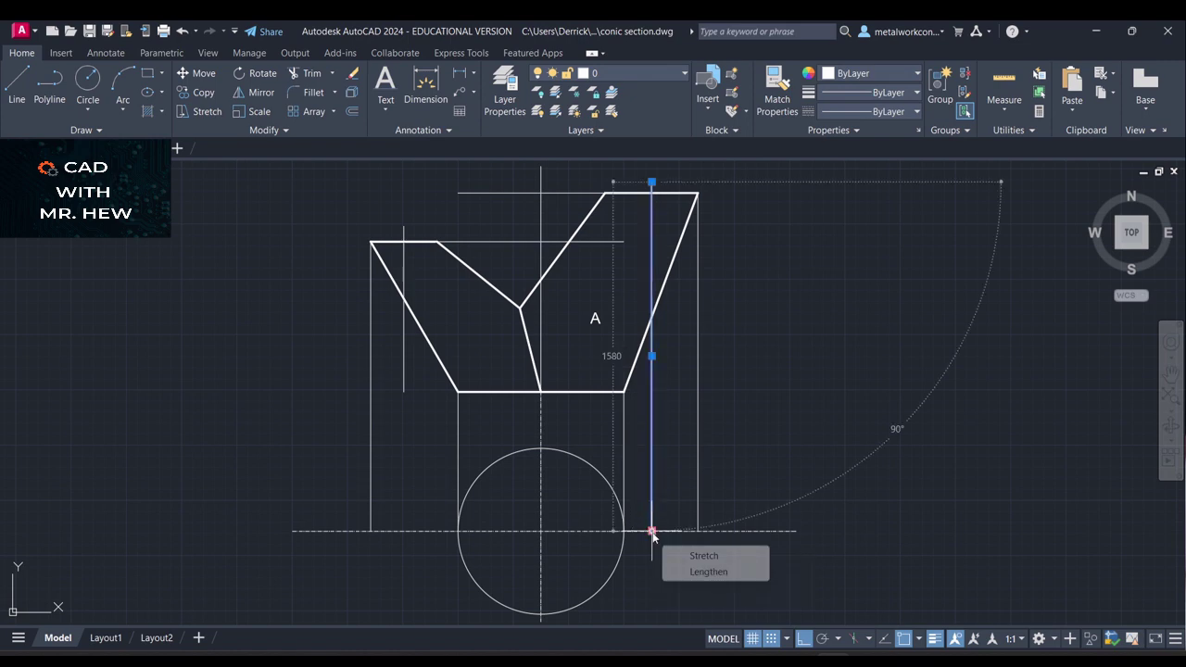
{"action": "left_click", "coordinate": [651, 531]}
Stretch the lower end of the left branch's vertical axis line down to the horizontal centerline
{"action": "key", "text": "Return"}
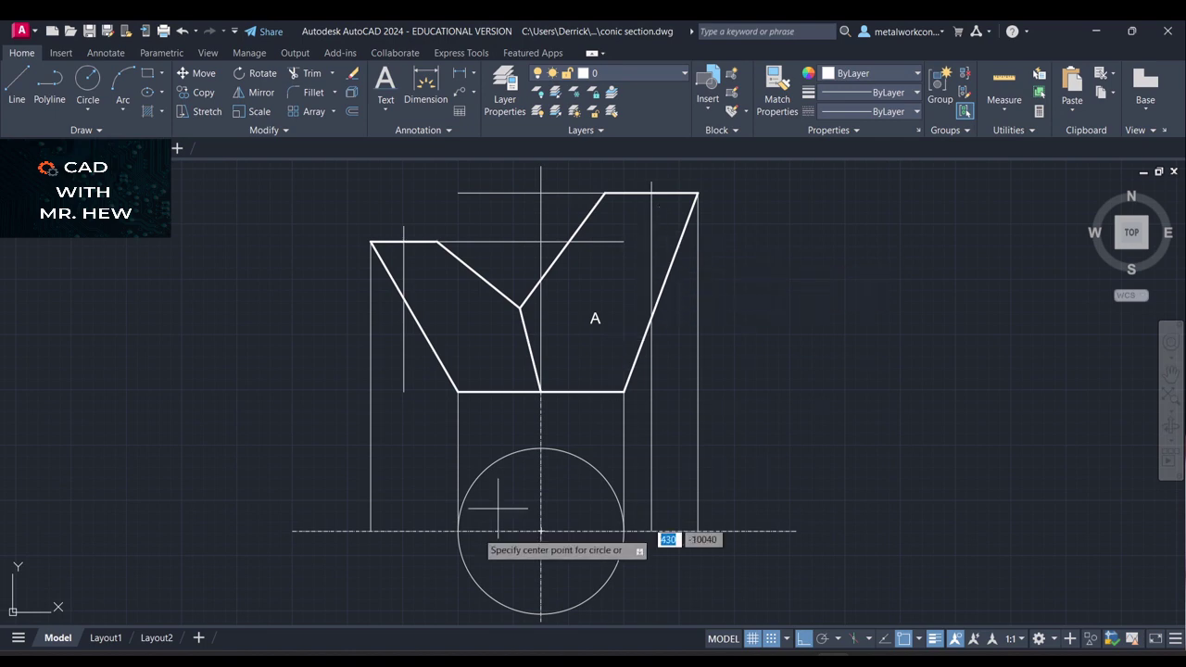
{"action": "left_click", "coordinate": [403, 391]}
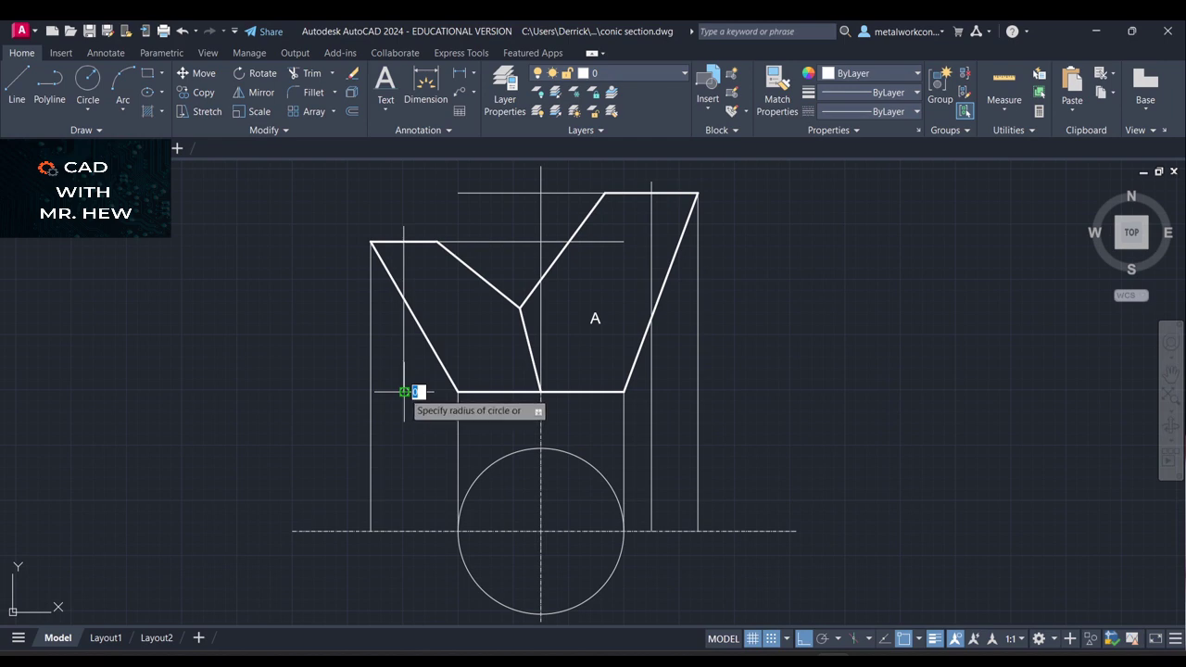
{"action": "key", "text": "Escape"}
{"action": "left_click", "coordinate": [404, 387]}
{"action": "mouse_move", "coordinate": [404, 392]}
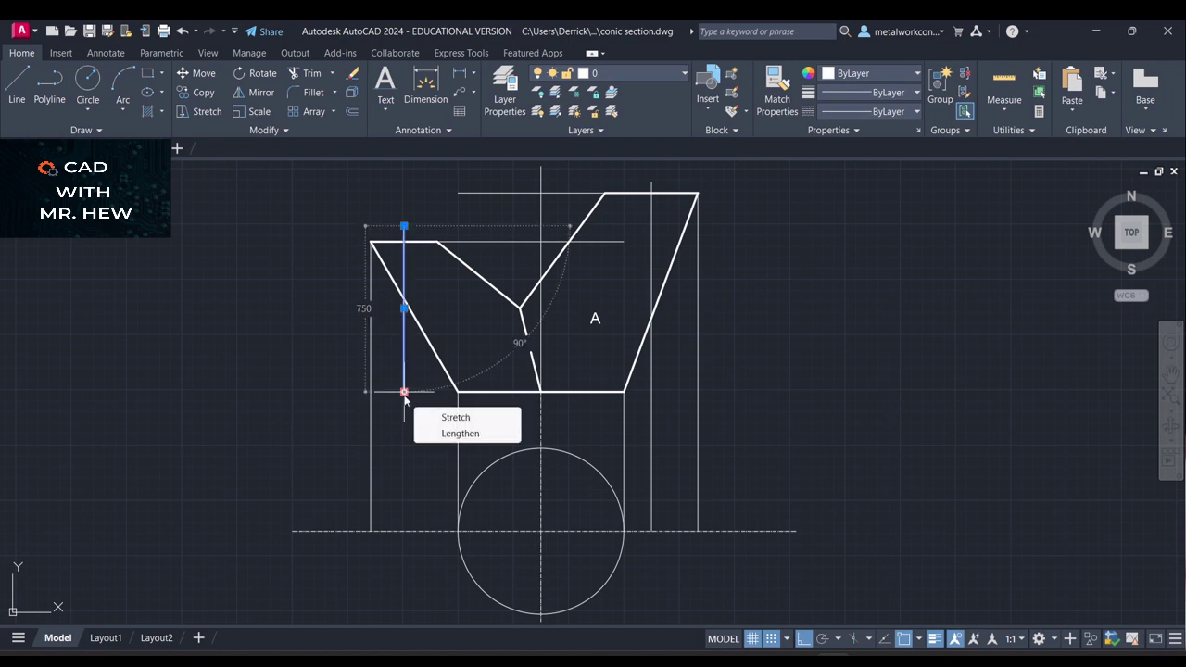
{"action": "left_click", "coordinate": [404, 392]}
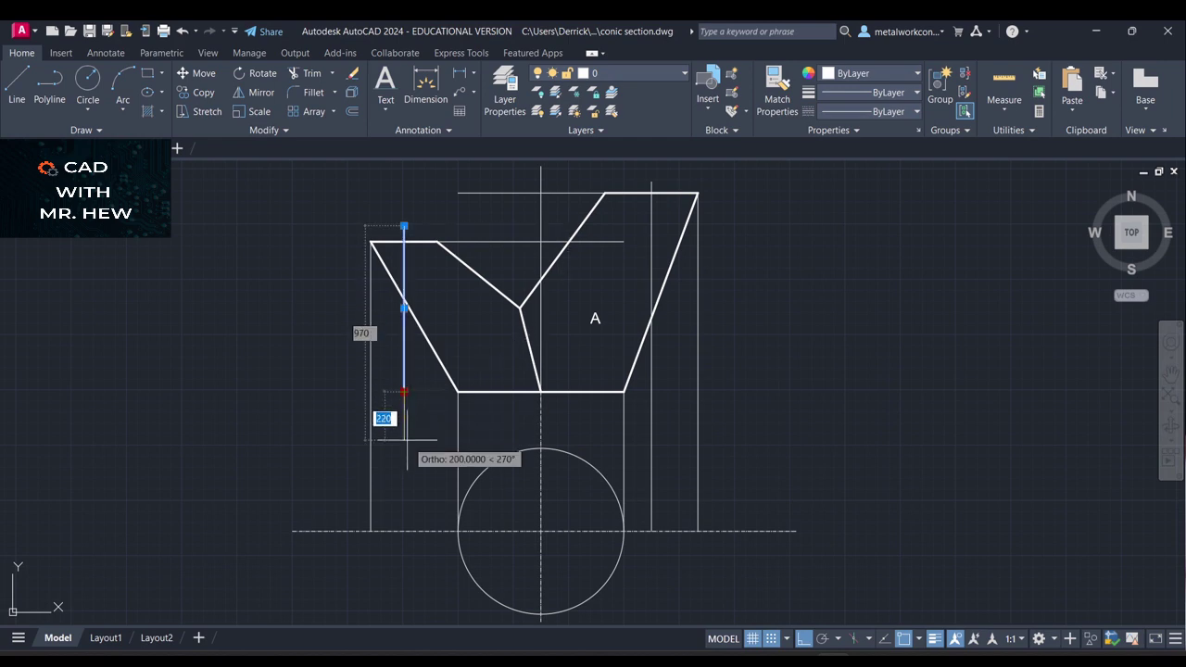
{"action": "left_click", "coordinate": [404, 531]}
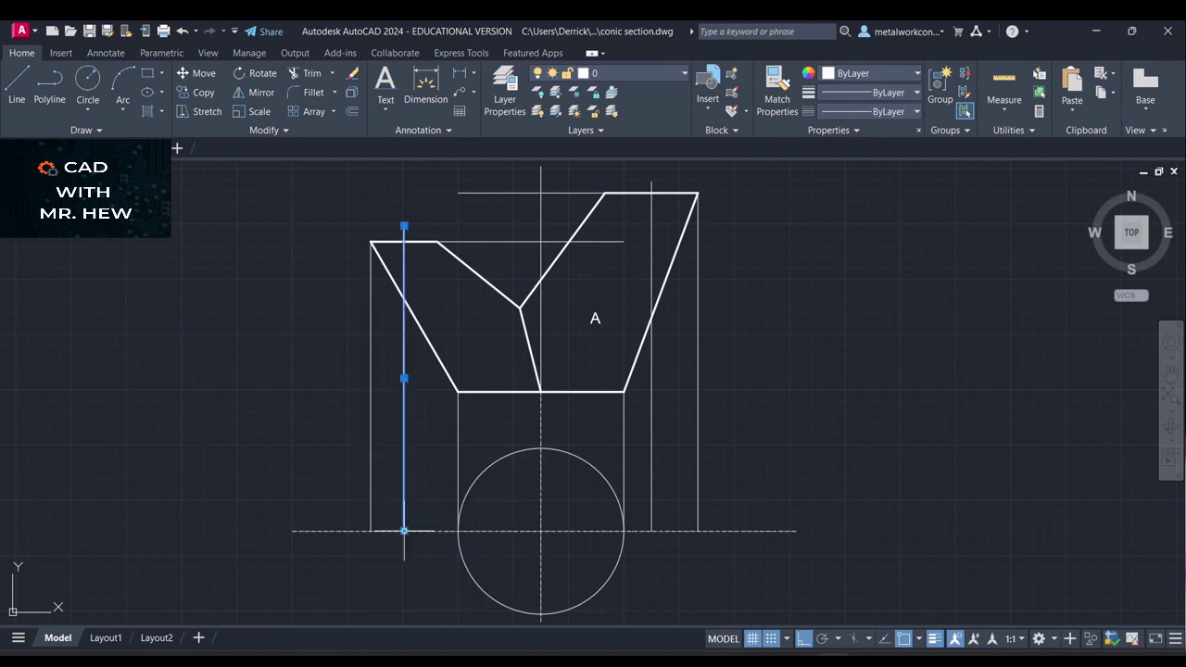
{"action": "key", "text": "Escape"}
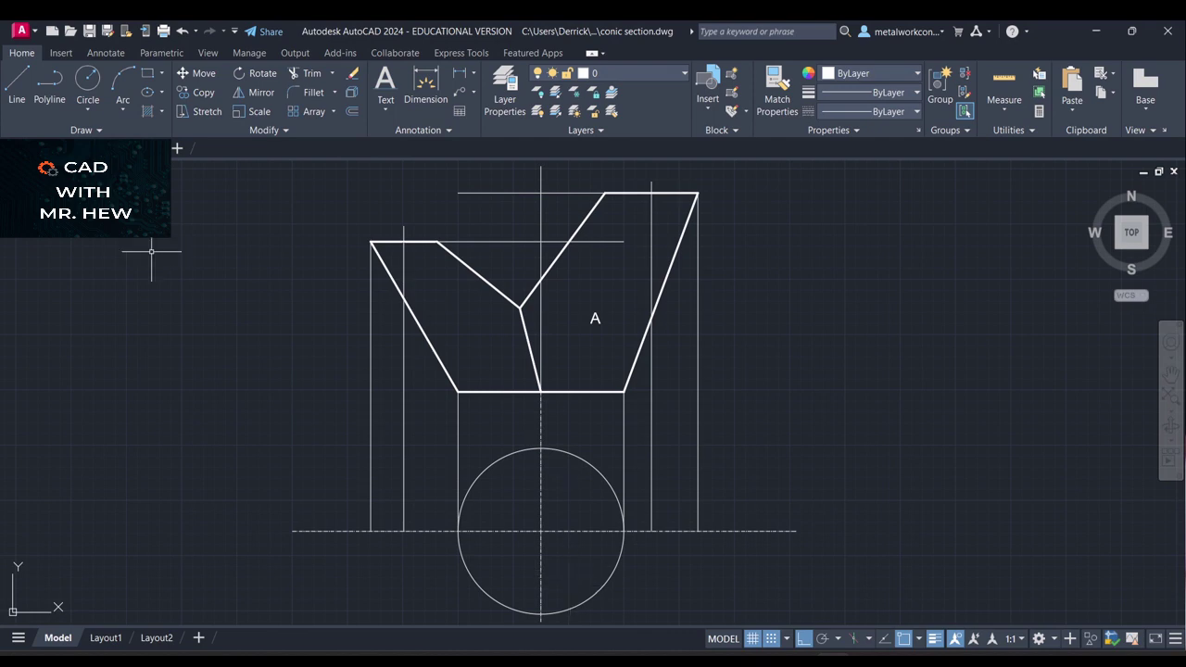
Draw a circle of radius about 210 centered where the right branch's axis meets the horizontal centerline, reaching the outer projection line
{"action": "left_click", "coordinate": [90, 79]}
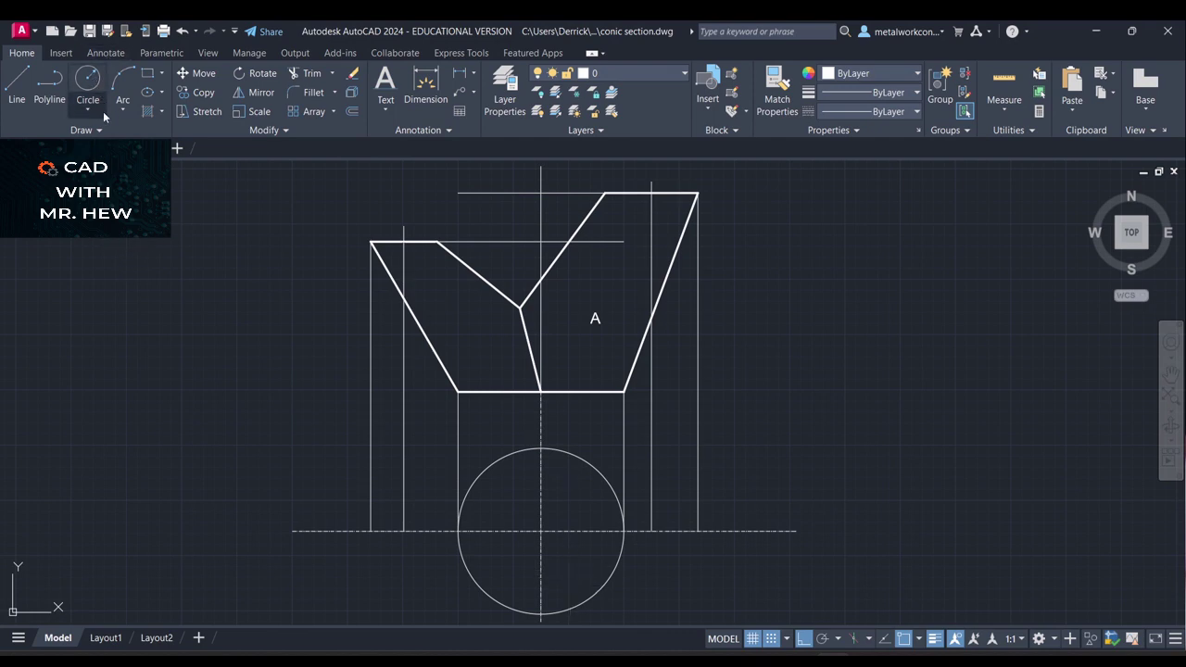
{"action": "left_click", "coordinate": [651, 530]}
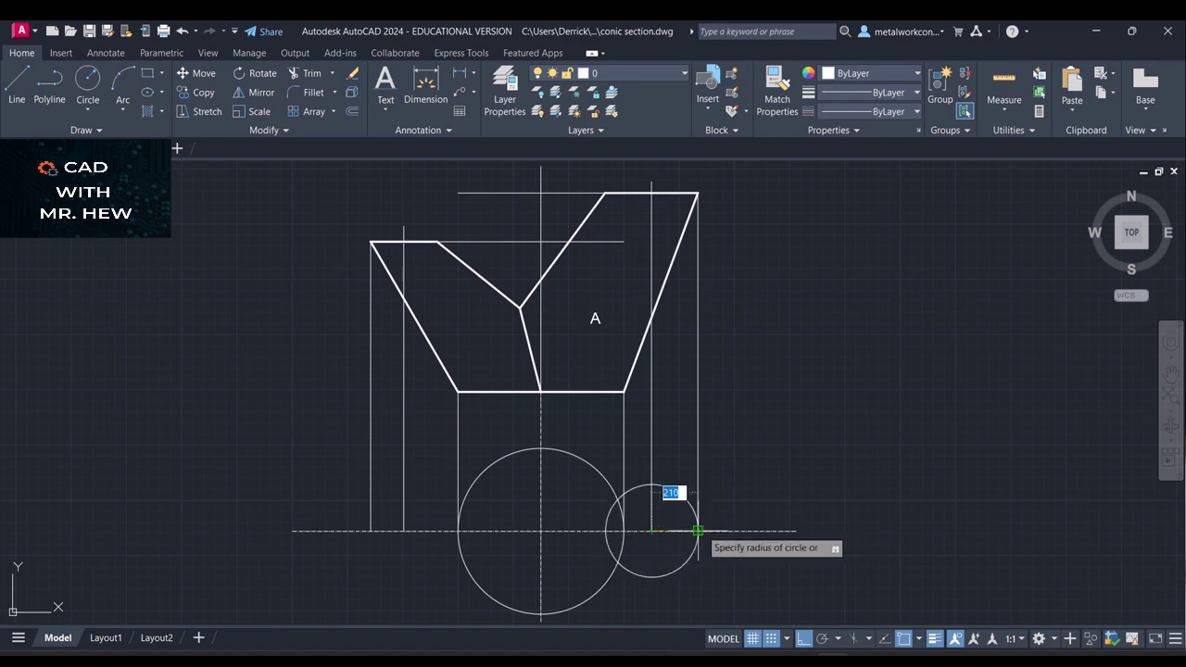
{"action": "left_click", "coordinate": [698, 531]}
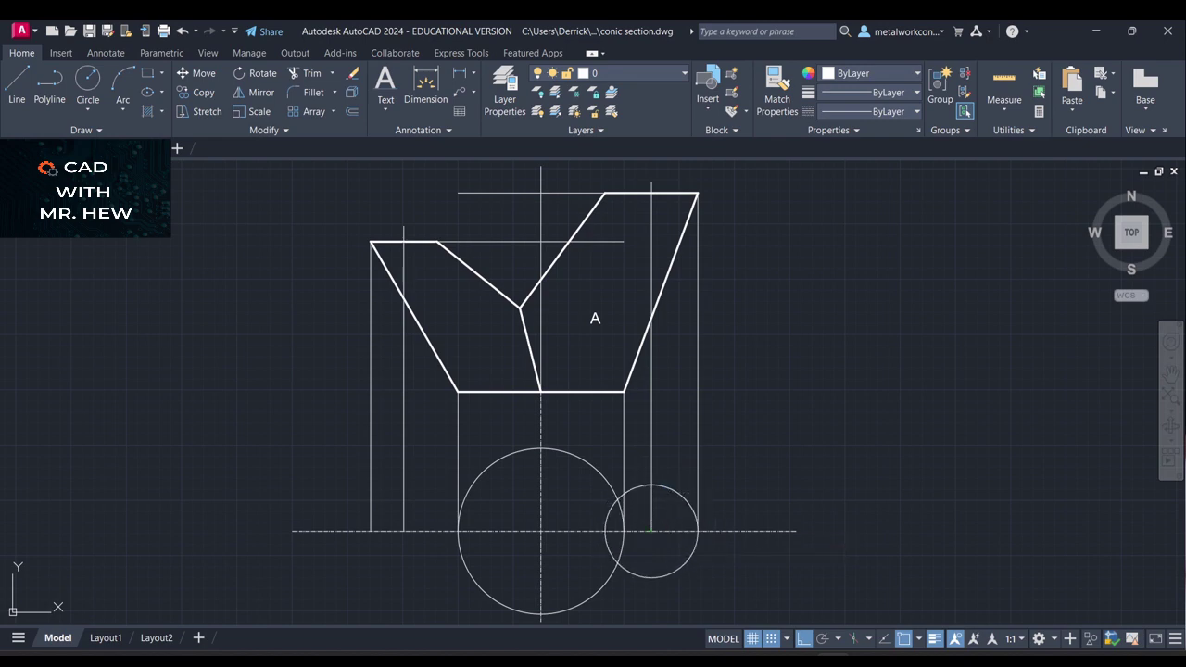
Draw a circle of radius about 150 centered where the left branch's axis meets the horizontal centerline, reaching the outer projection line
{"action": "key", "text": "space"}
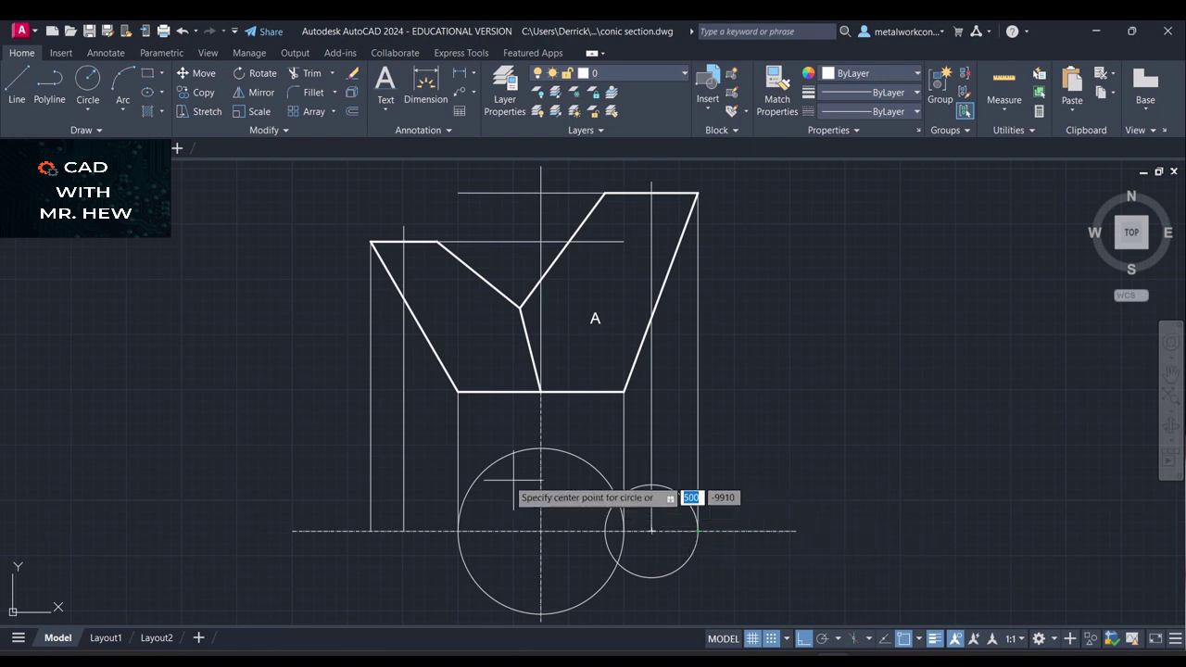
{"action": "key", "text": "space"}
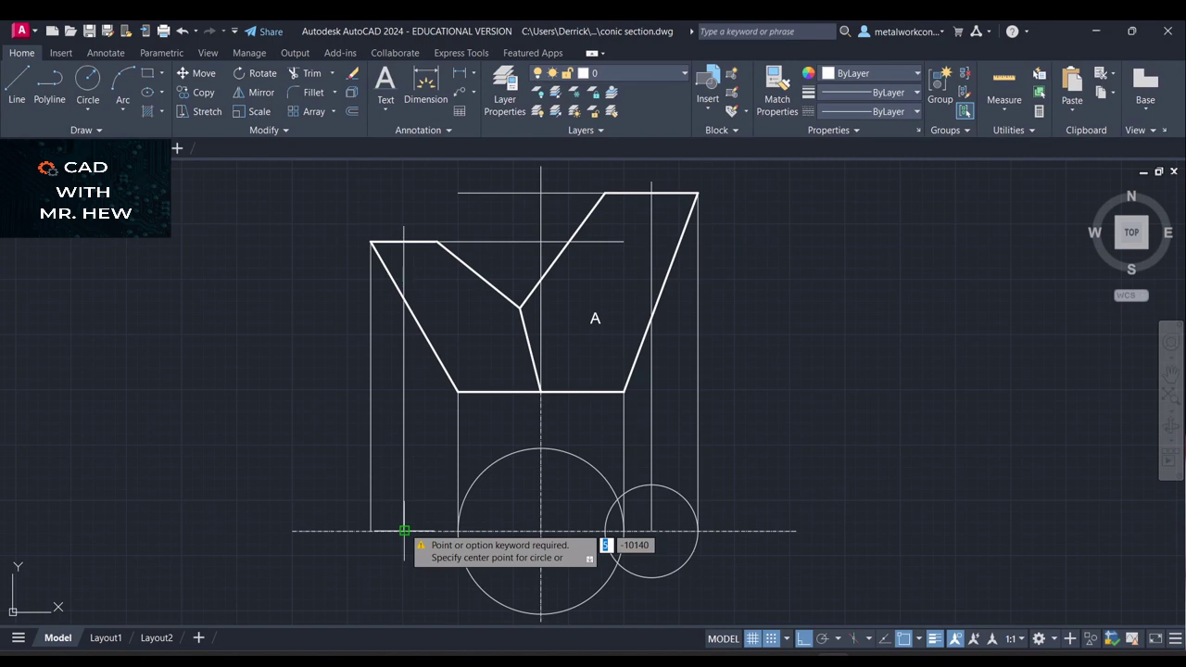
{"action": "left_click", "coordinate": [403, 530]}
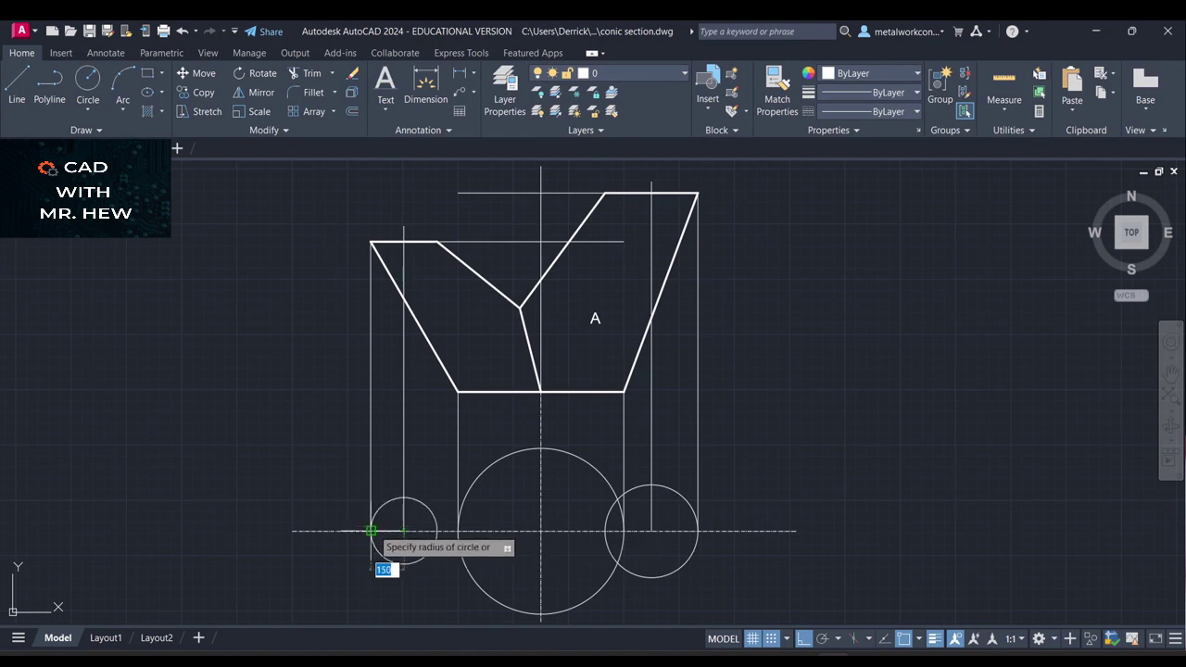
{"action": "left_click", "coordinate": [370, 530]}
{"action": "key", "text": "space"}
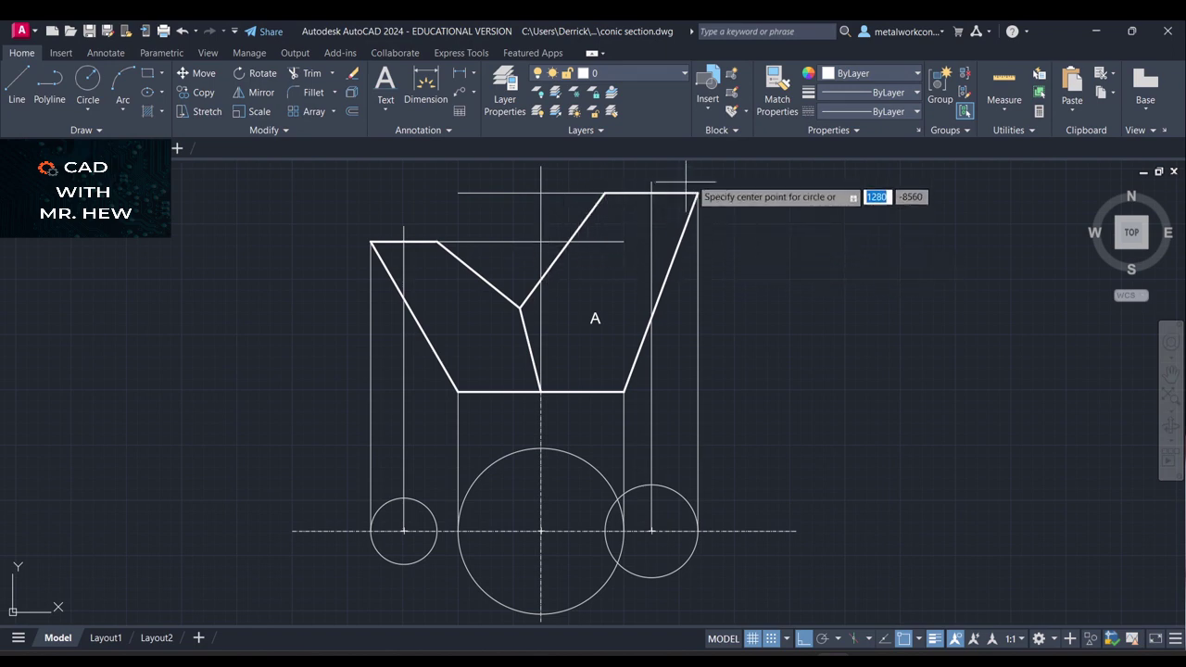
{"action": "scroll", "coordinate": [782, 324], "scroll_direction": "down", "scroll_amount": 2}
{"action": "scroll", "coordinate": [785, 324], "scroll_direction": "down", "scroll_amount": 4}
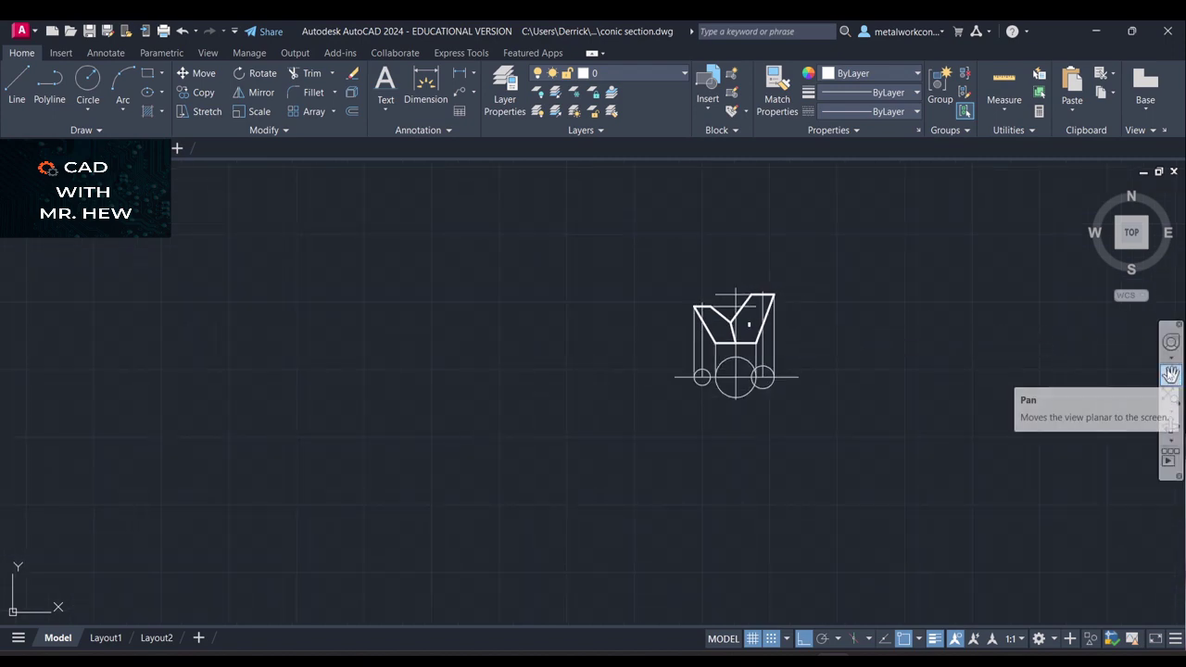
{"action": "left_click", "coordinate": [1170, 373]}
{"action": "mouse_move", "coordinate": [1003, 365]}
{"action": "left_mouse_down"}
{"action": "mouse_move", "coordinate": [865, 418]}
{"action": "mouse_move", "coordinate": [806, 459]}
{"action": "left_mouse_up"}
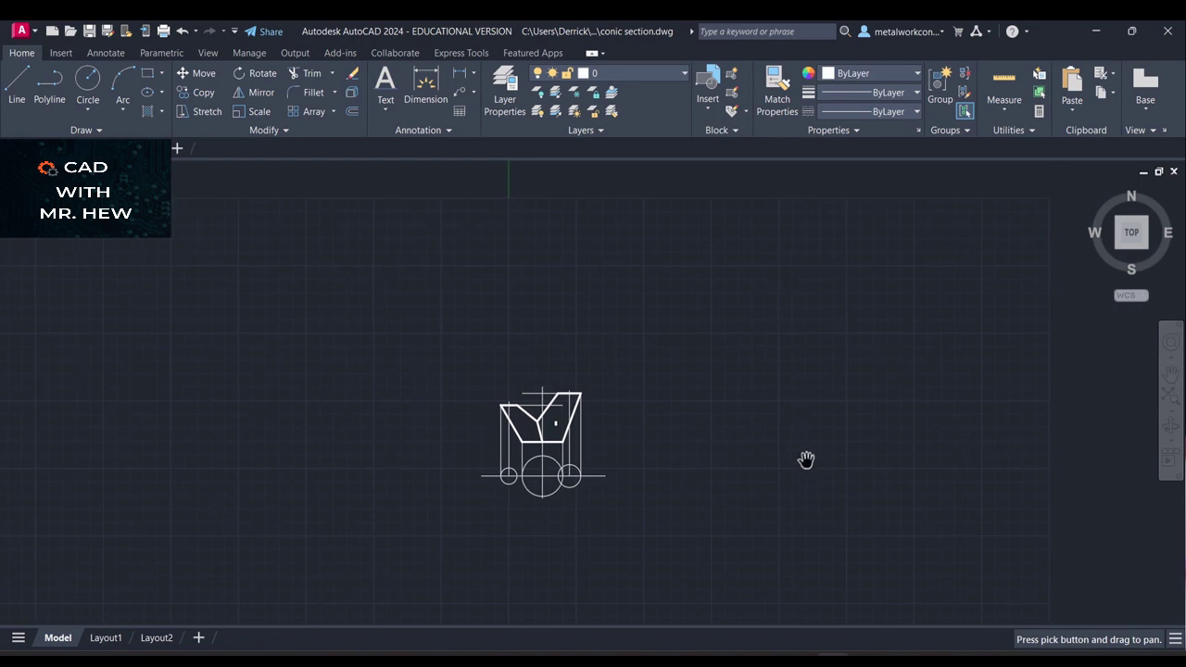
{"action": "key", "text": "Escape"}
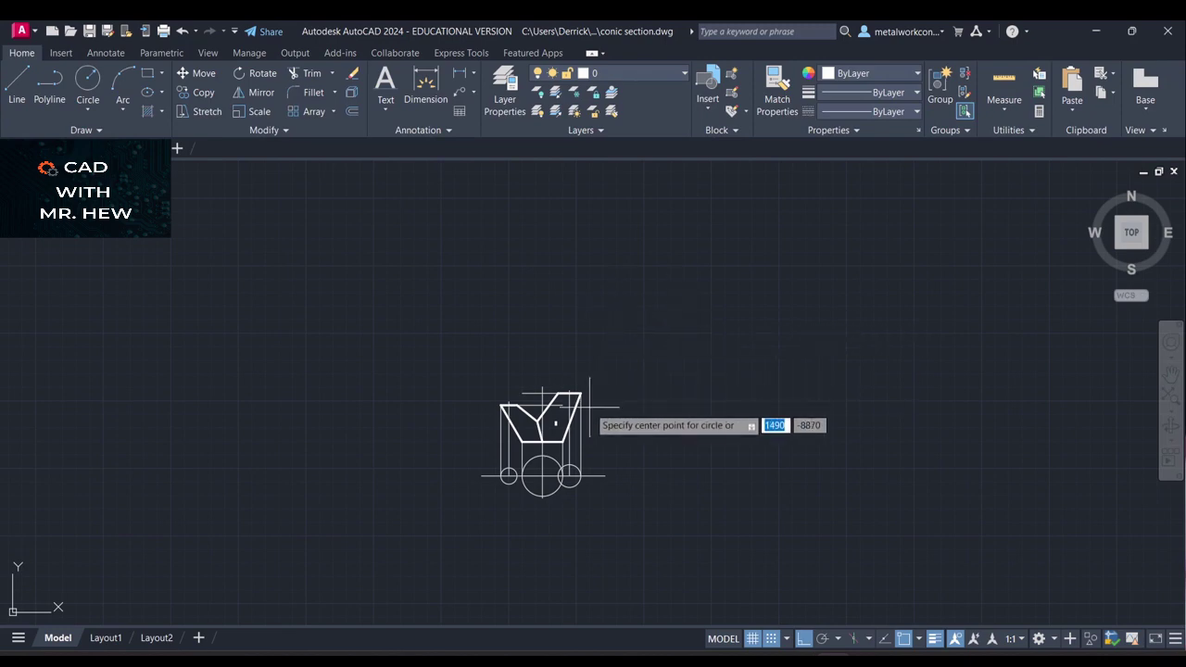
{"action": "scroll", "coordinate": [589, 408], "scroll_direction": "up", "scroll_amount": 10}
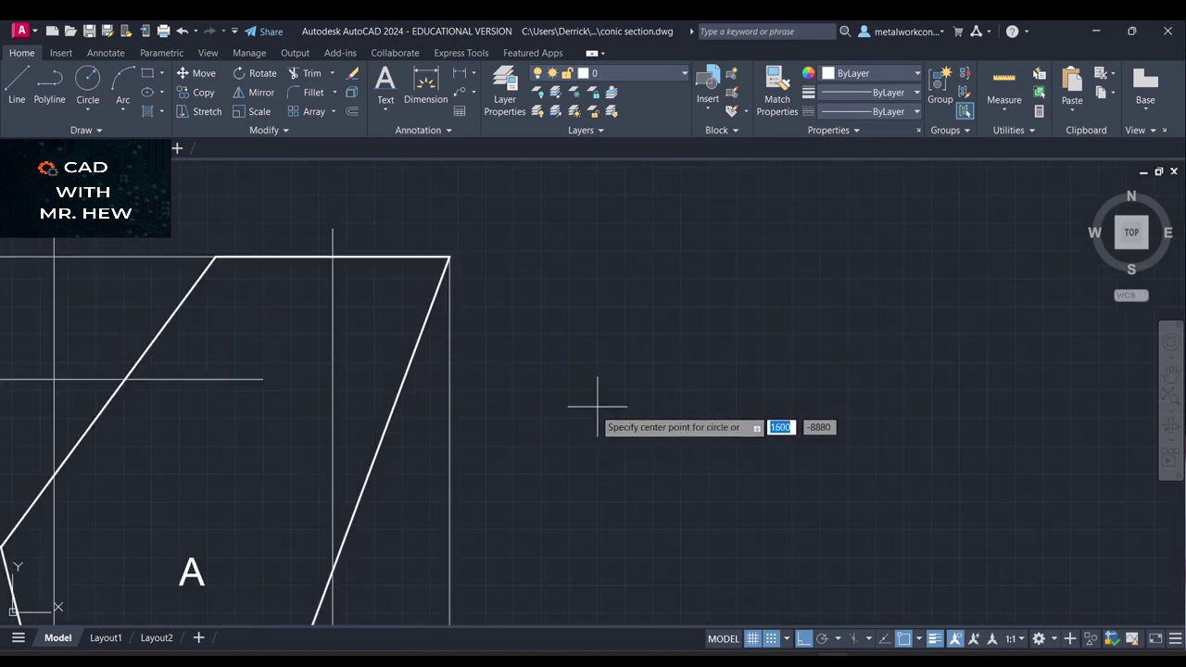
{"action": "left_click", "coordinate": [1170, 374]}
{"action": "mouse_move", "coordinate": [997, 470]}
{"action": "left_mouse_down"}
{"action": "mouse_move", "coordinate": [1019, 362]}
{"action": "mouse_move", "coordinate": [1098, 226]}
{"action": "left_mouse_up"}
{"action": "left_click_drag", "start_coordinate": [1086, 303], "coordinate": [1038, 429]}
{"action": "scroll", "coordinate": [1039, 427], "scroll_direction": "down", "scroll_amount": 2}
{"action": "scroll", "coordinate": [1042, 426], "scroll_direction": "down", "scroll_amount": 2}
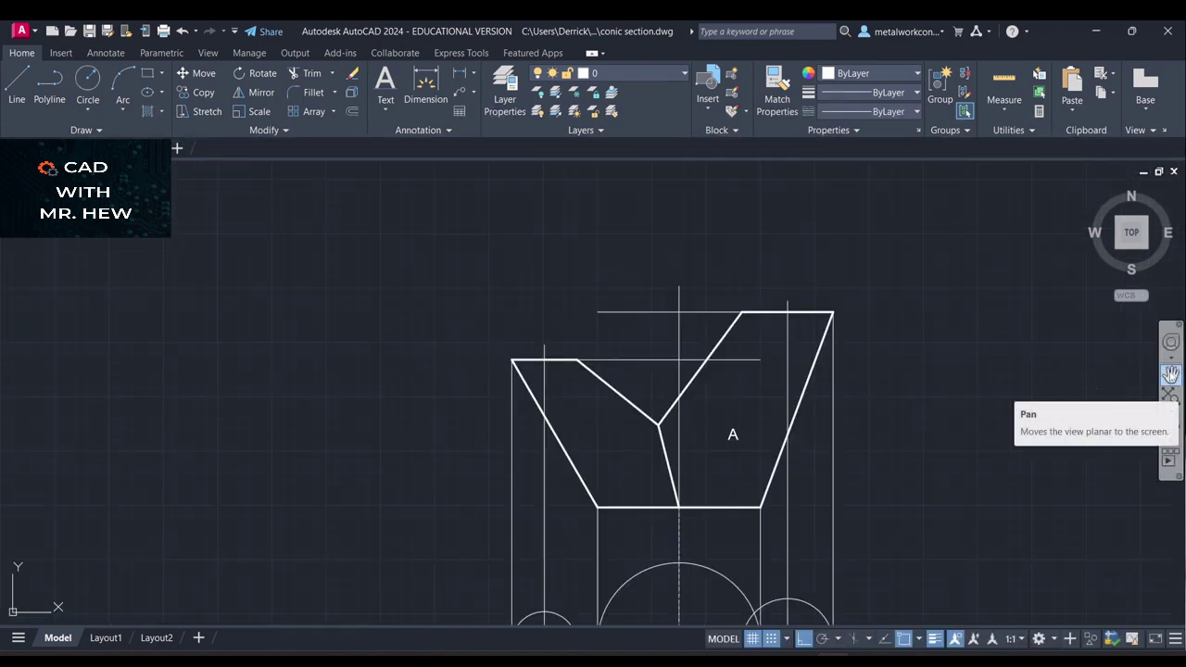
{"action": "left_click", "coordinate": [1170, 374]}
{"action": "left_click_drag", "start_coordinate": [1006, 358], "coordinate": [905, 429]}
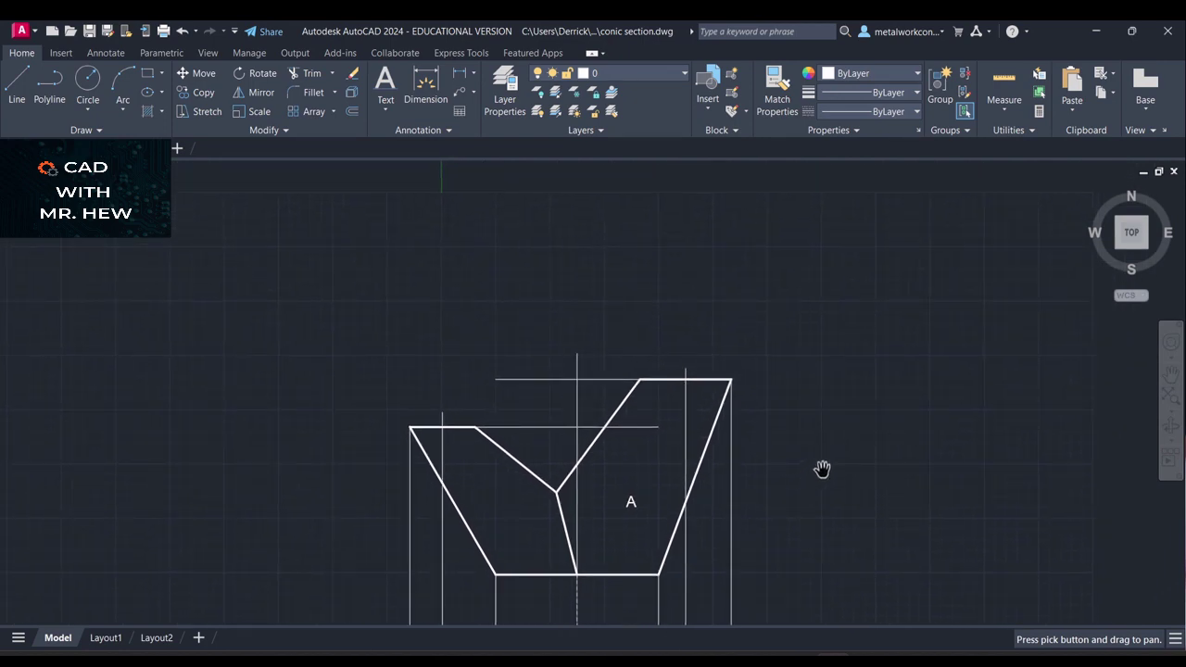
{"action": "key", "text": "Escape"}
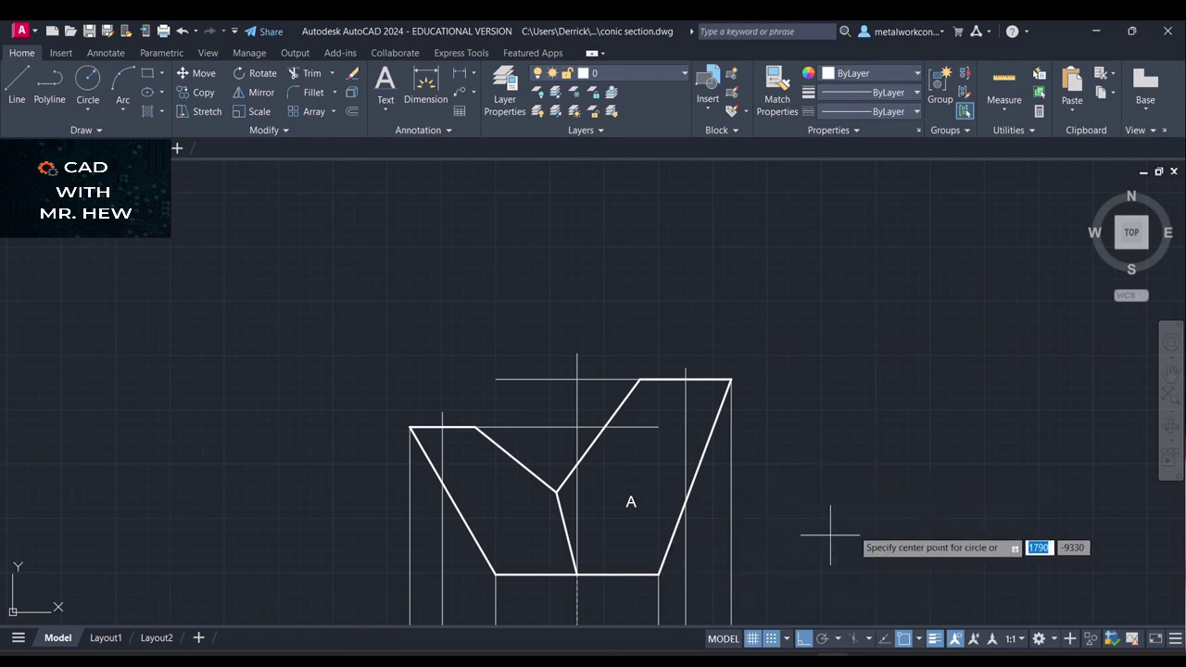
{"action": "key", "text": "Escape"}
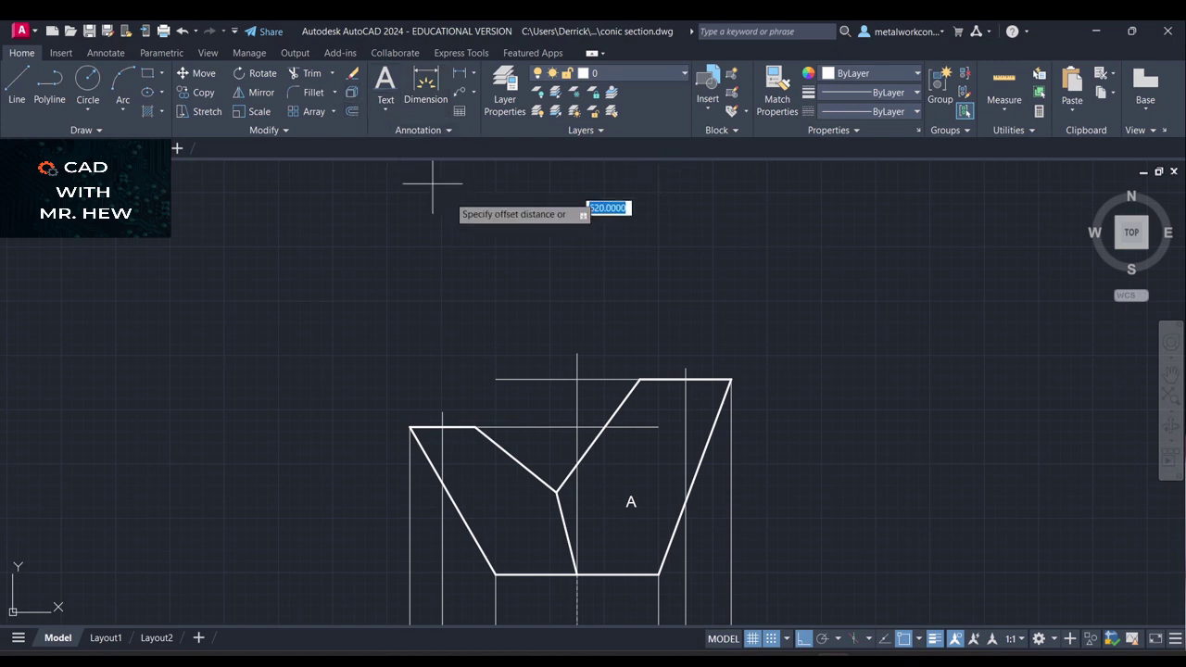
Draw a long horizontal construction line in the empty area well above the front view's right branch
{"action": "left_click", "coordinate": [1171, 374]}
{"action": "mouse_move", "coordinate": [945, 283]}
{"action": "left_mouse_down"}
{"action": "mouse_move", "coordinate": [921, 330]}
{"action": "mouse_move", "coordinate": [901, 463]}
{"action": "left_mouse_up"}
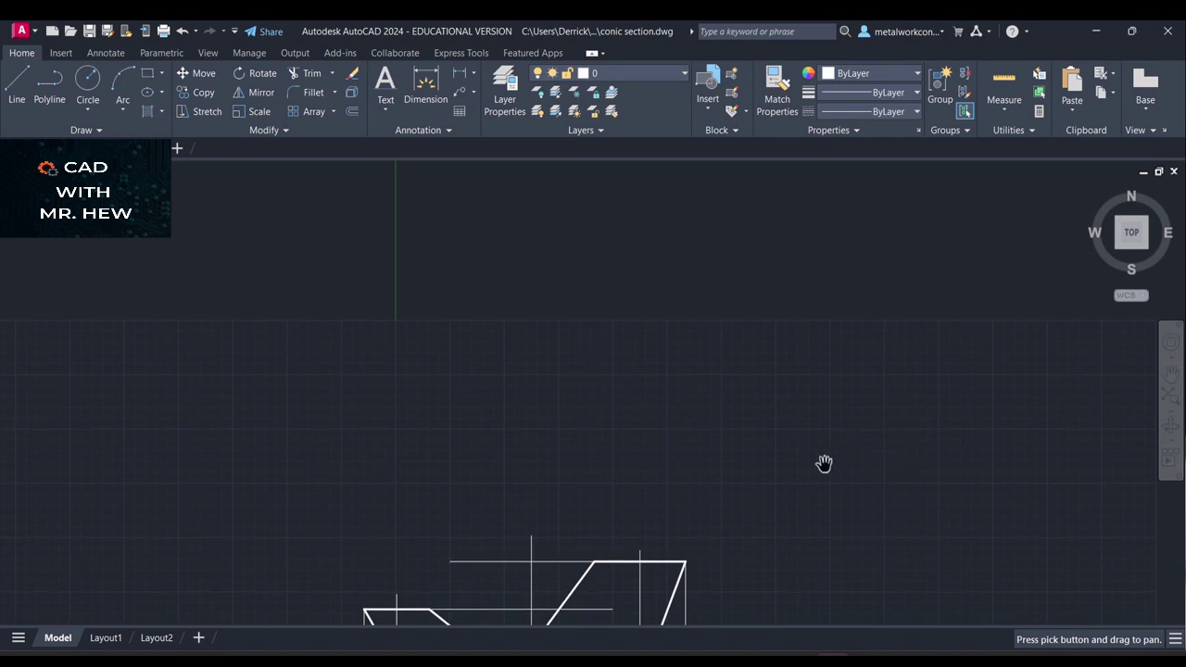
{"action": "key", "text": "Escape"}
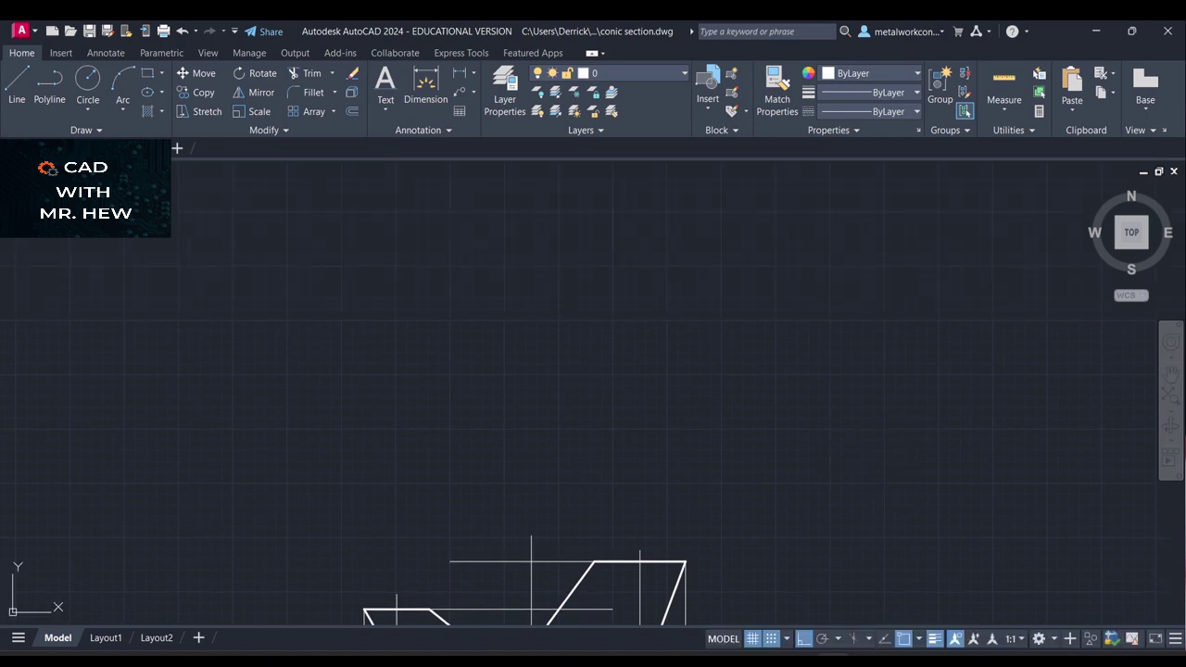
{"action": "left_click", "coordinate": [17, 86]}
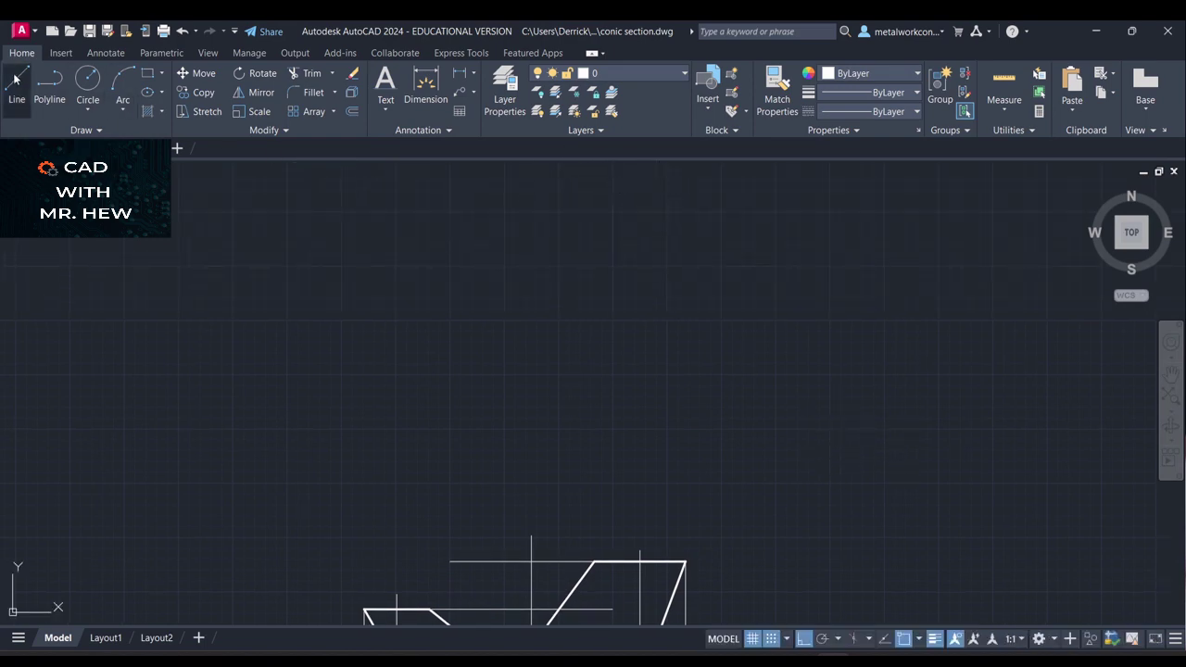
{"action": "left_click", "coordinate": [585, 183]}
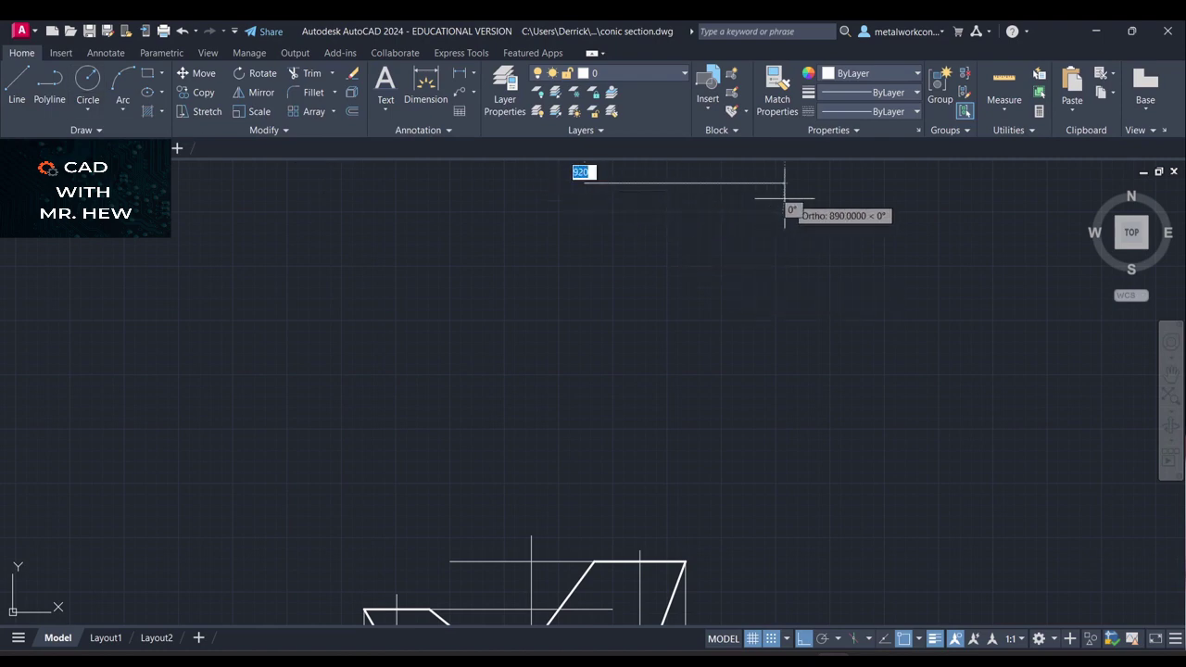
{"action": "left_click", "coordinate": [938, 188]}
{"action": "key", "text": "Return"}
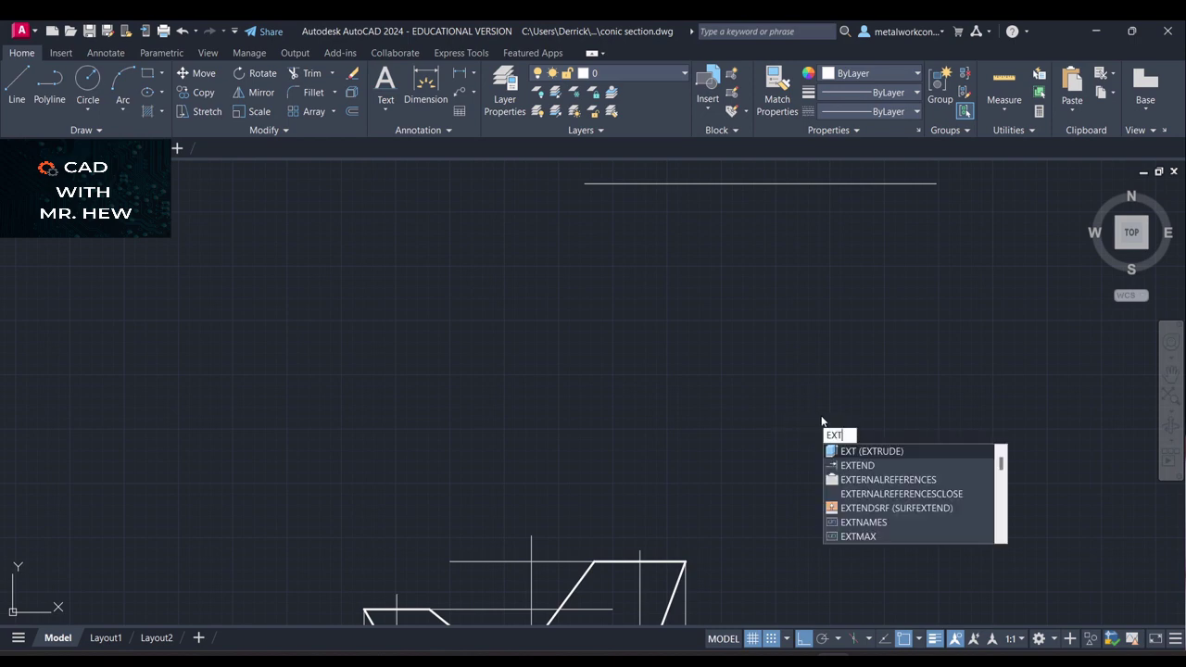
Try to extend the right branch's sloping outer edge up to the horizontal construction line
{"action": "type", "text": "EXT"}
{"action": "left_click", "coordinate": [858, 465]}
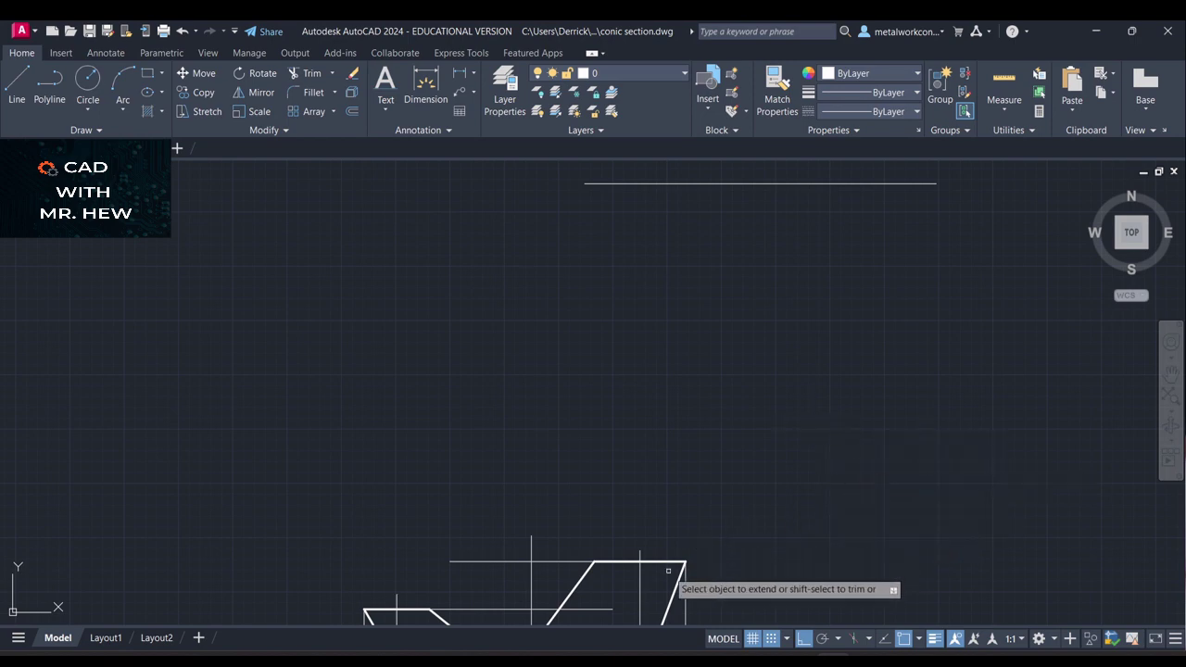
{"action": "left_click", "coordinate": [673, 589]}
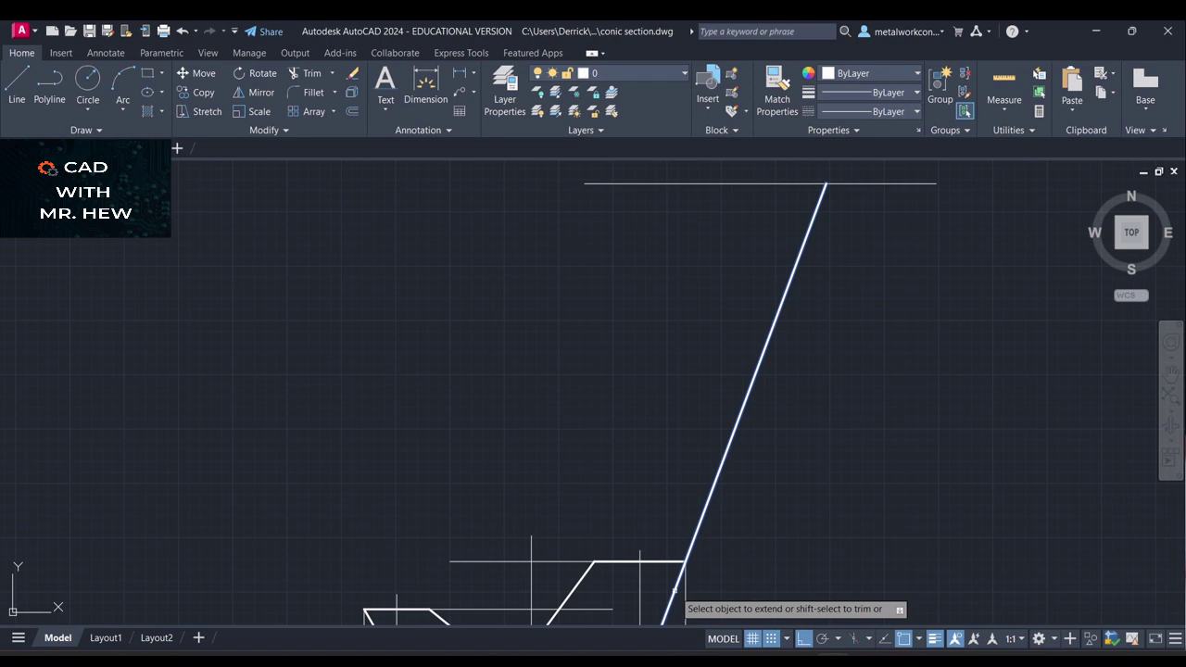
{"action": "key", "text": "Escape"}
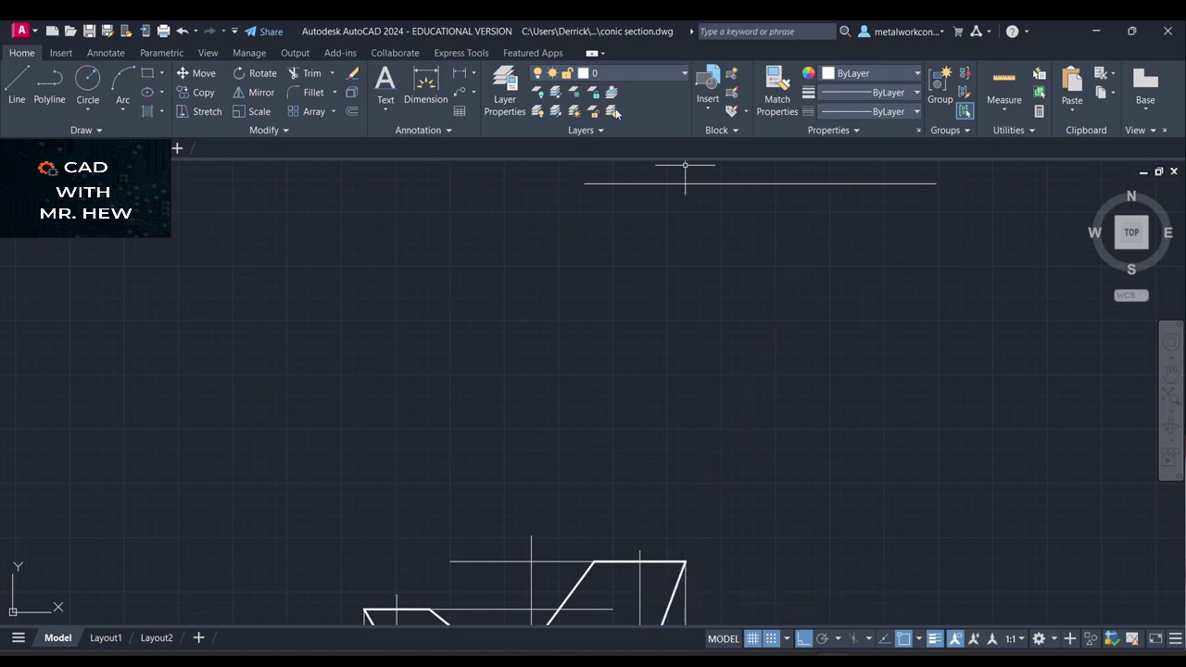
Lock the outline layer and turn it off
{"action": "left_click", "coordinate": [627, 72]}
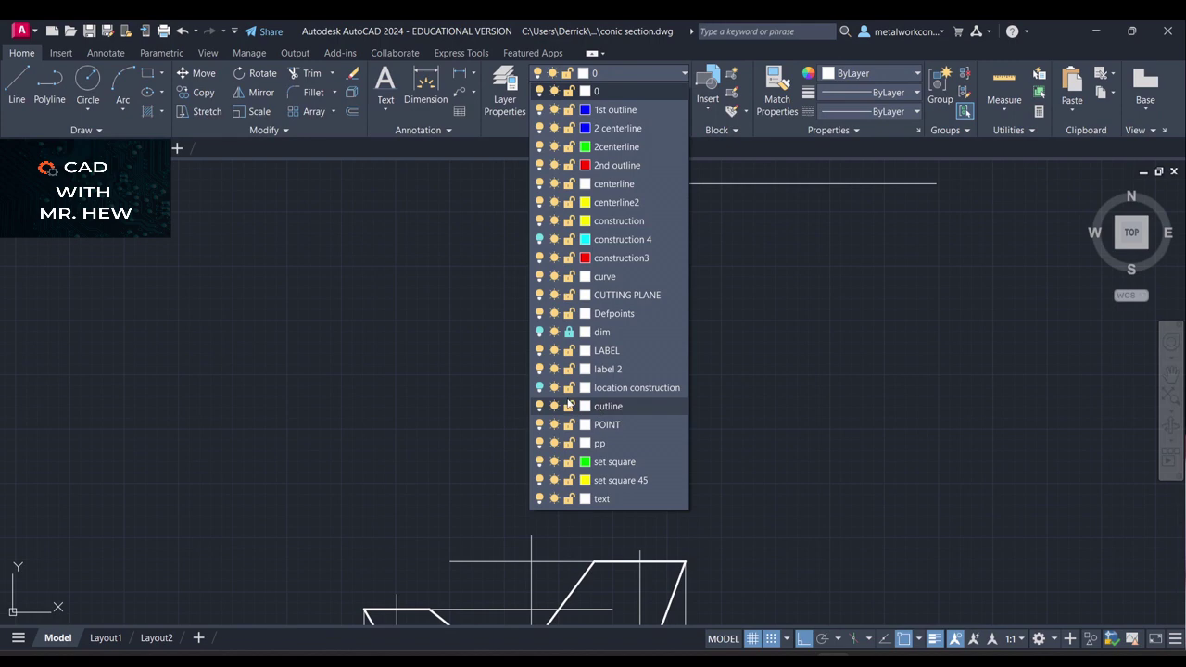
{"action": "left_click", "coordinate": [569, 406]}
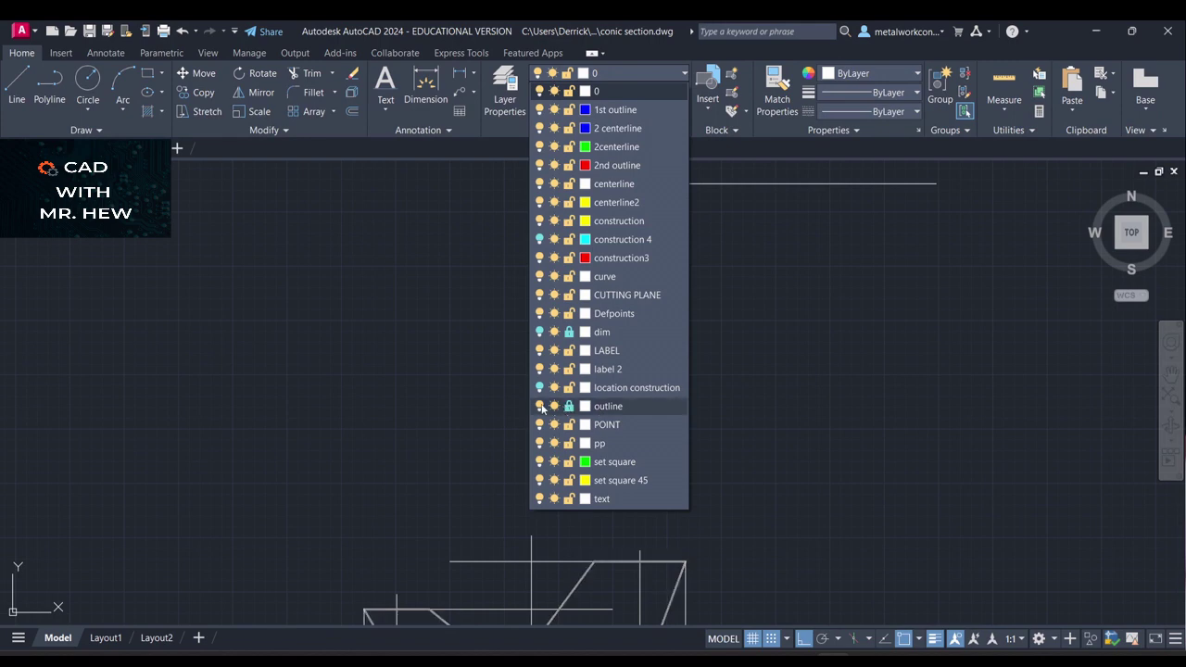
{"action": "left_click", "coordinate": [540, 406]}
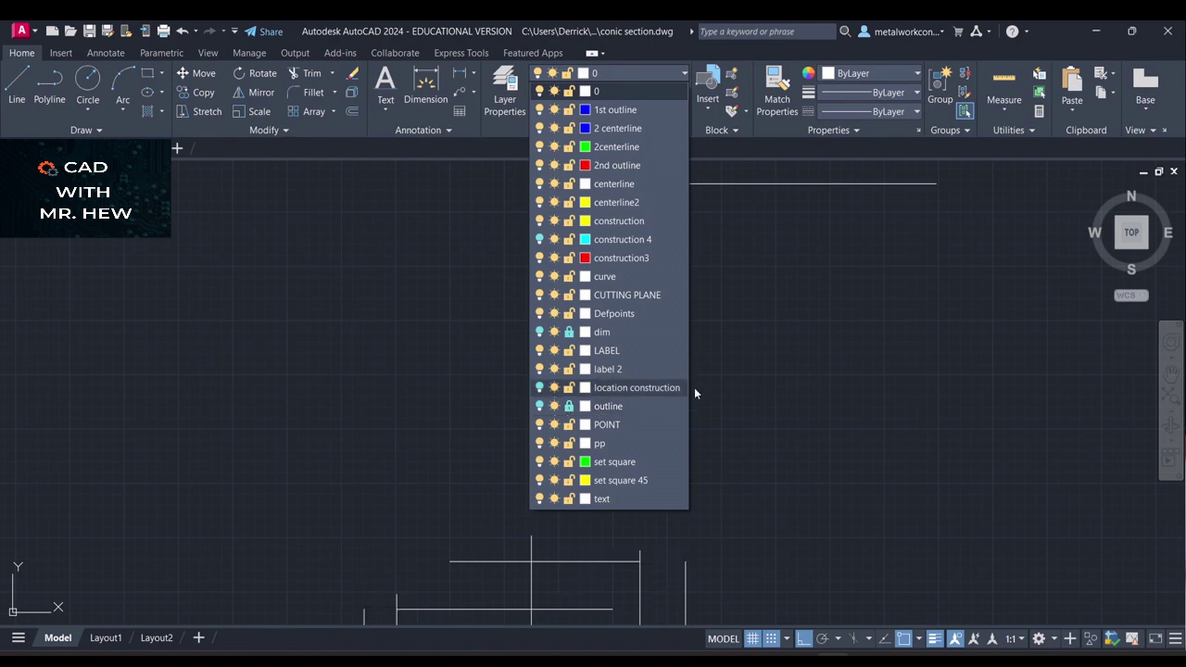
{"action": "left_click", "coordinate": [775, 396]}
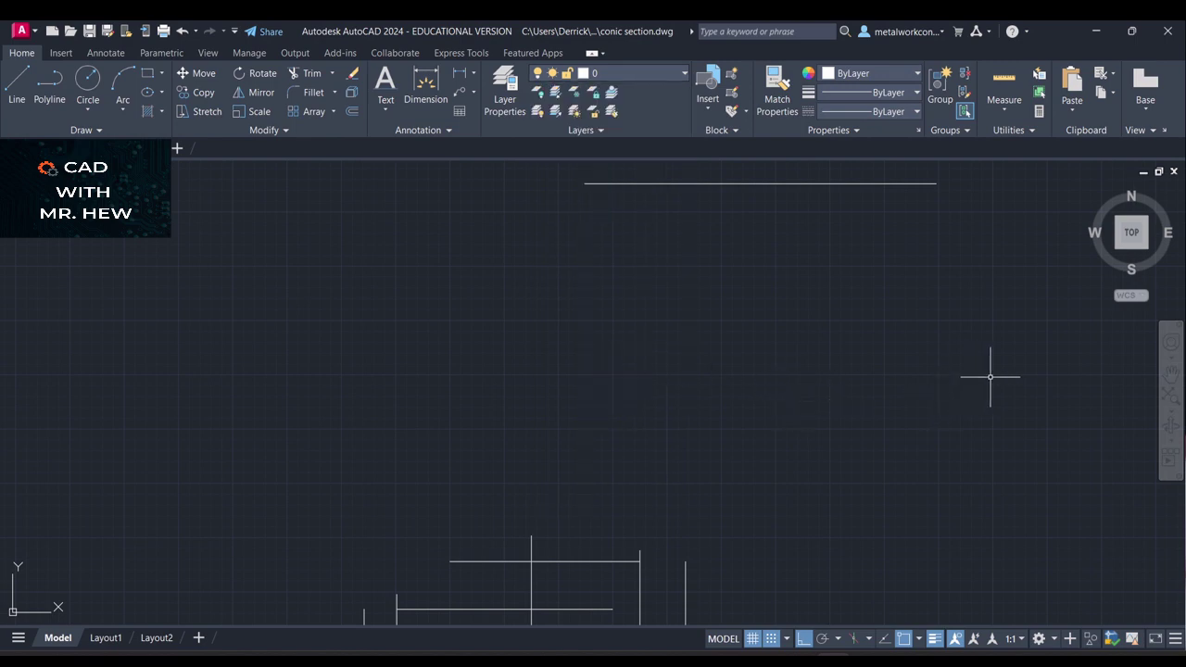
Unlock the outline layer and turn it back on
{"action": "left_click", "coordinate": [1170, 374]}
{"action": "mouse_move", "coordinate": [1000, 410]}
{"action": "left_mouse_down"}
{"action": "mouse_move", "coordinate": [966, 349]}
{"action": "mouse_move", "coordinate": [943, 176]}
{"action": "left_mouse_up"}
{"action": "mouse_move", "coordinate": [823, 360]}
{"action": "left_mouse_down"}
{"action": "mouse_move", "coordinate": [852, 383]}
{"action": "mouse_move", "coordinate": [918, 270]}
{"action": "mouse_move", "coordinate": [881, 455]}
{"action": "mouse_move", "coordinate": [922, 310]}
{"action": "left_mouse_up"}
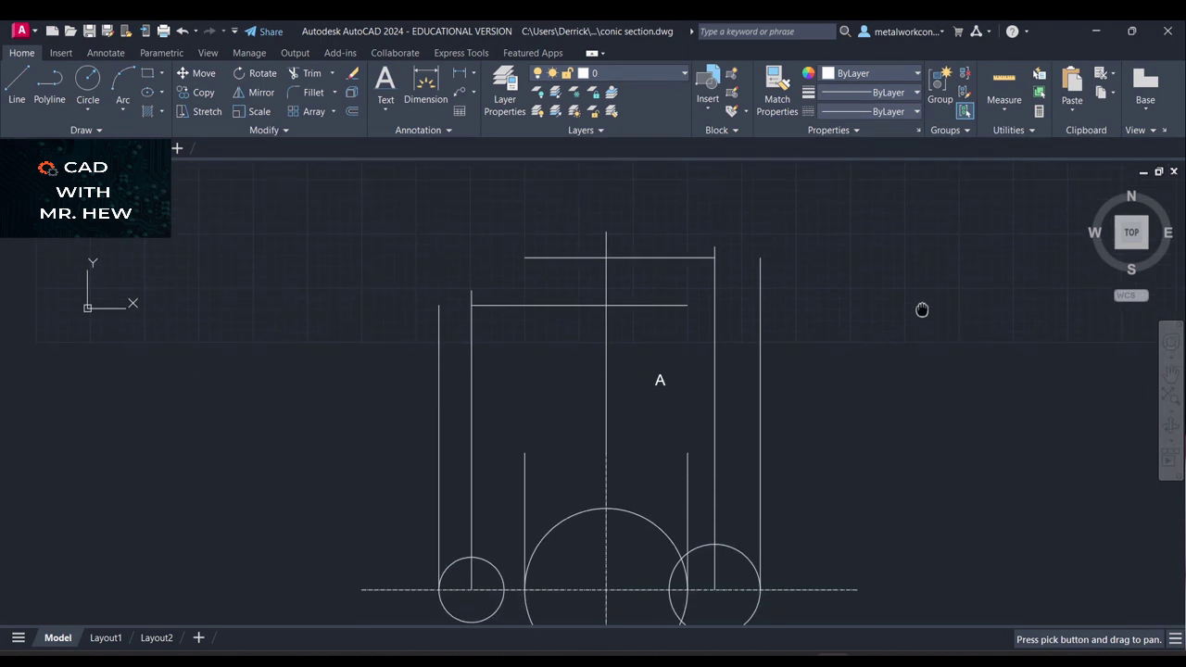
{"action": "key", "text": "Escape"}
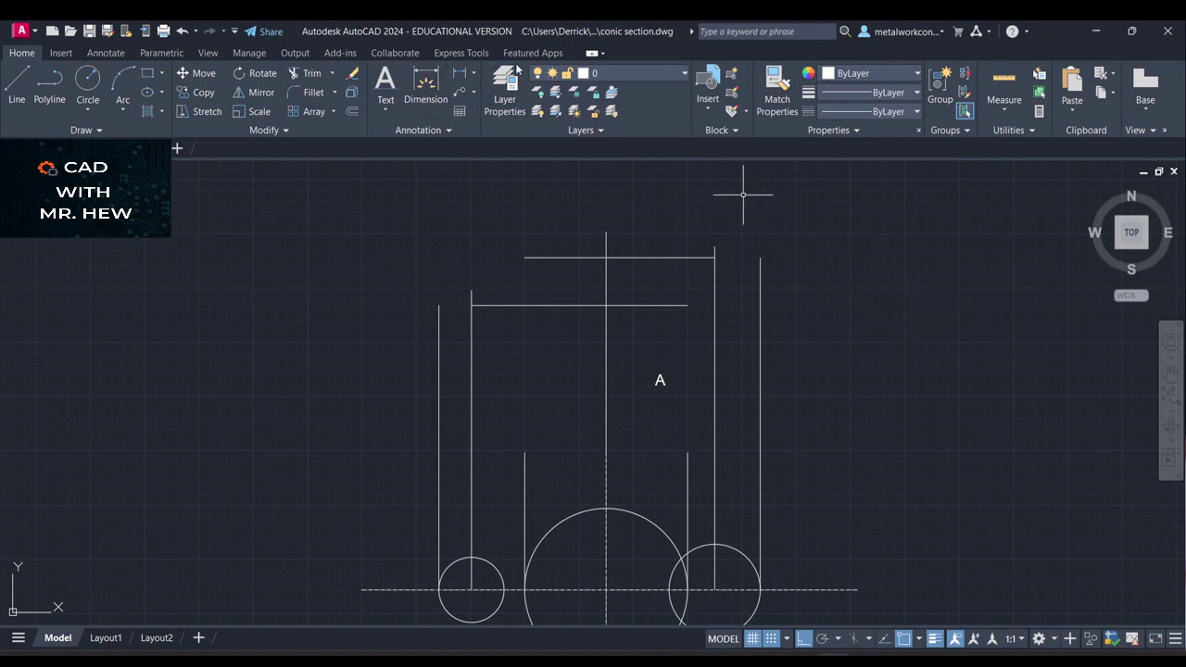
{"action": "left_click", "coordinate": [183, 32]}
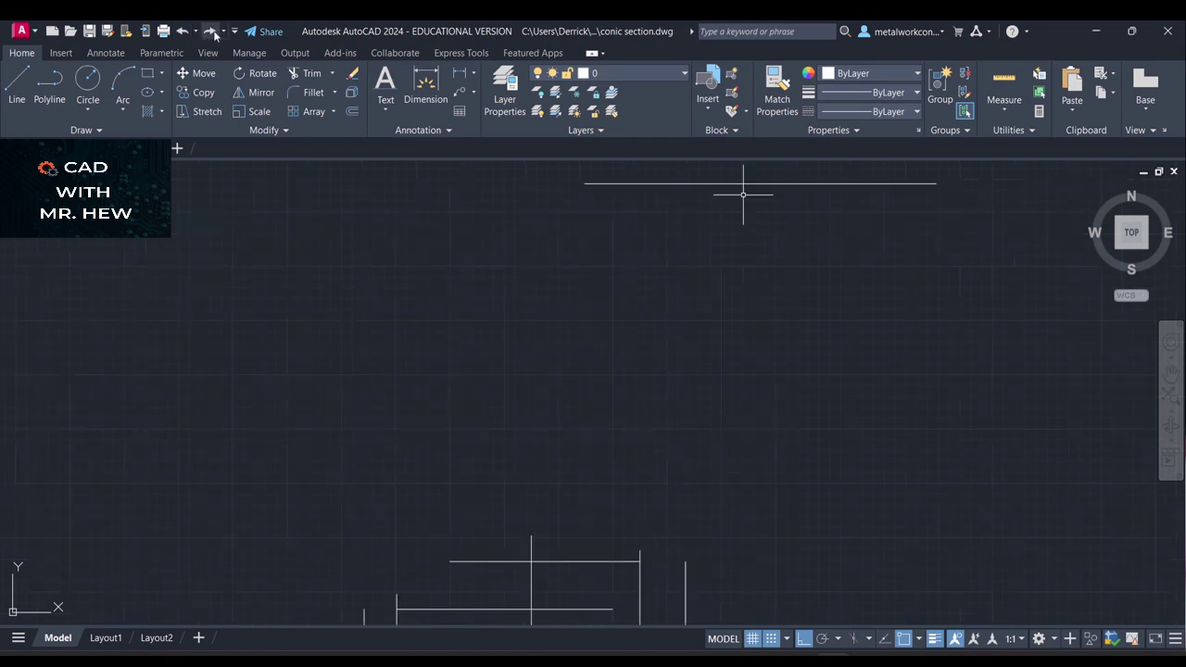
{"action": "left_click", "coordinate": [211, 31]}
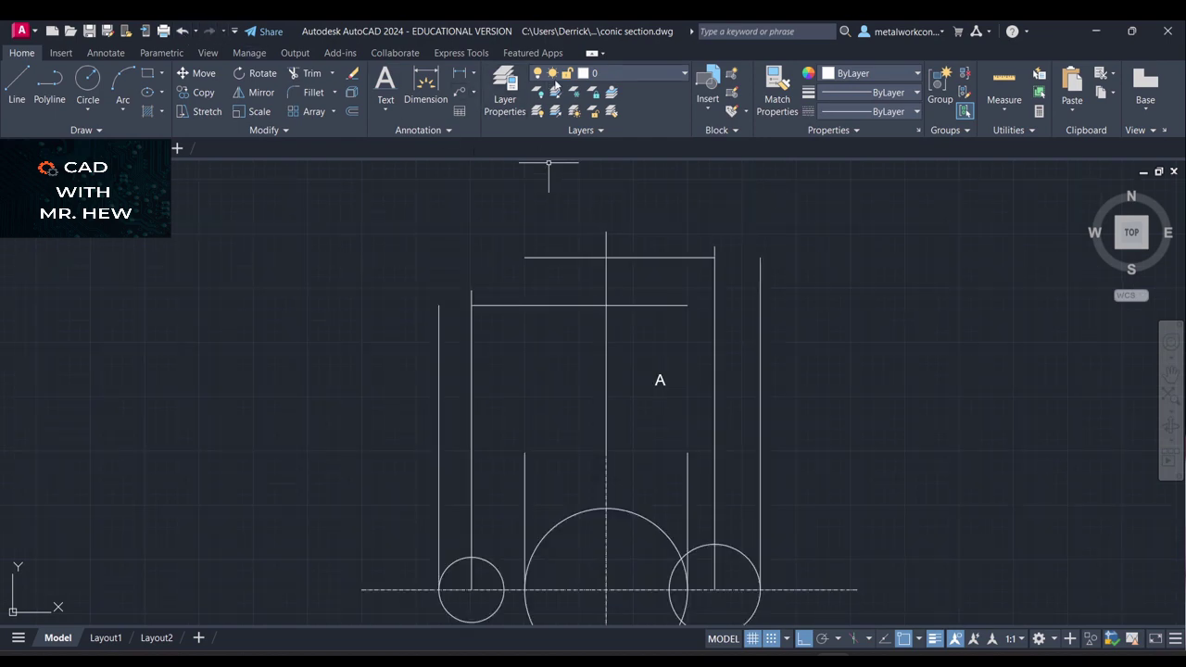
{"action": "left_click", "coordinate": [610, 74]}
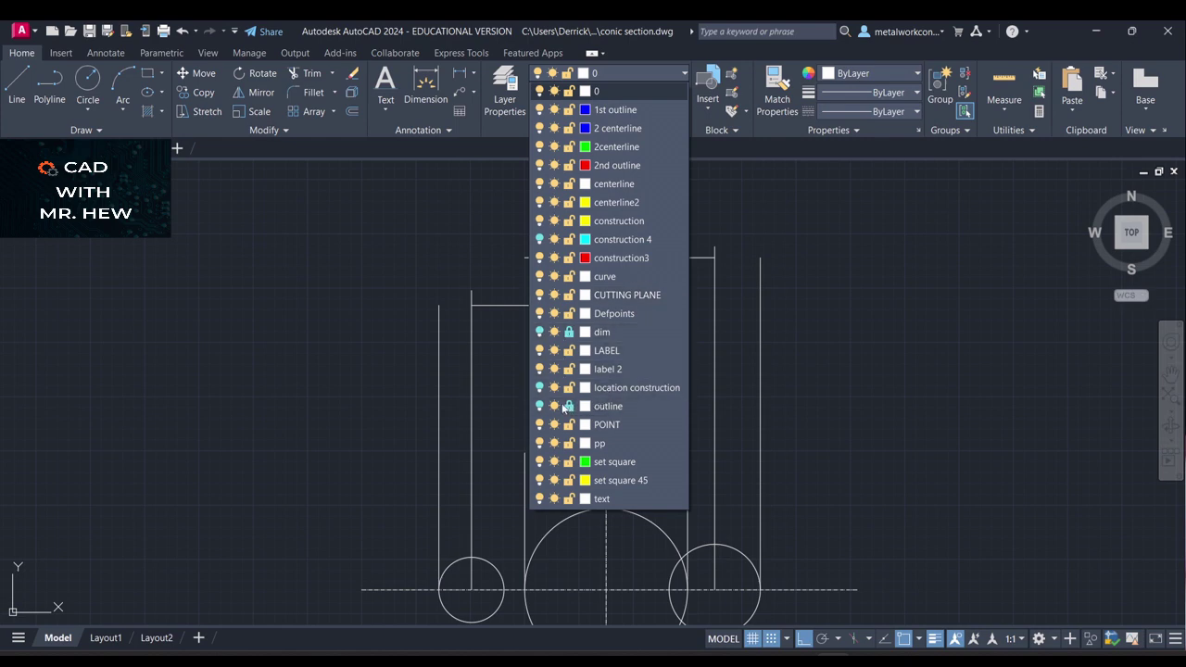
{"action": "left_click", "coordinate": [540, 406]}
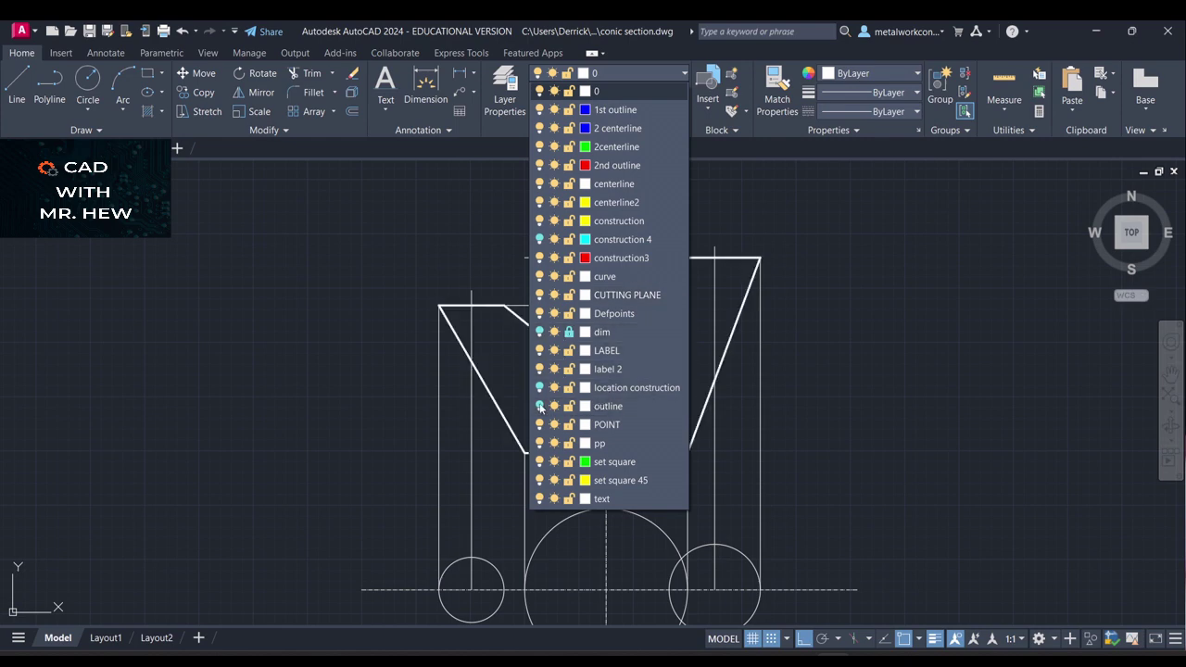
{"action": "left_click", "coordinate": [794, 381]}
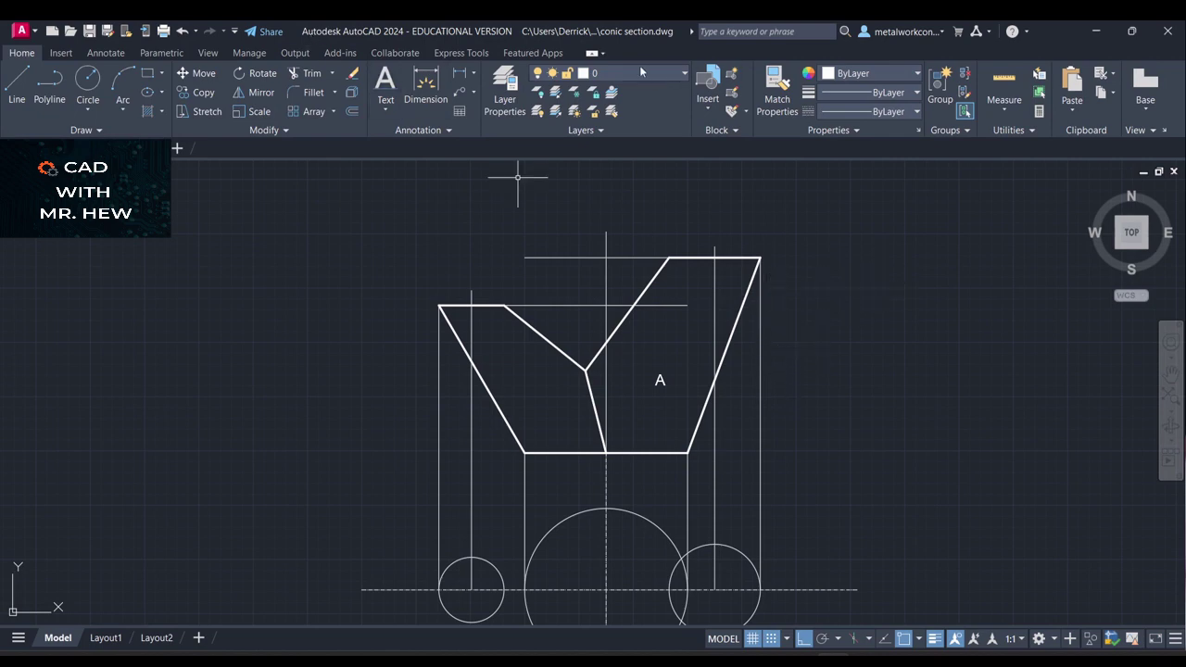
Draw a line on layer 0 over branch A's outer edge, from the base's right corner to the branch's top right corner
{"action": "left_click", "coordinate": [19, 79]}
{"action": "left_click", "coordinate": [687, 453]}
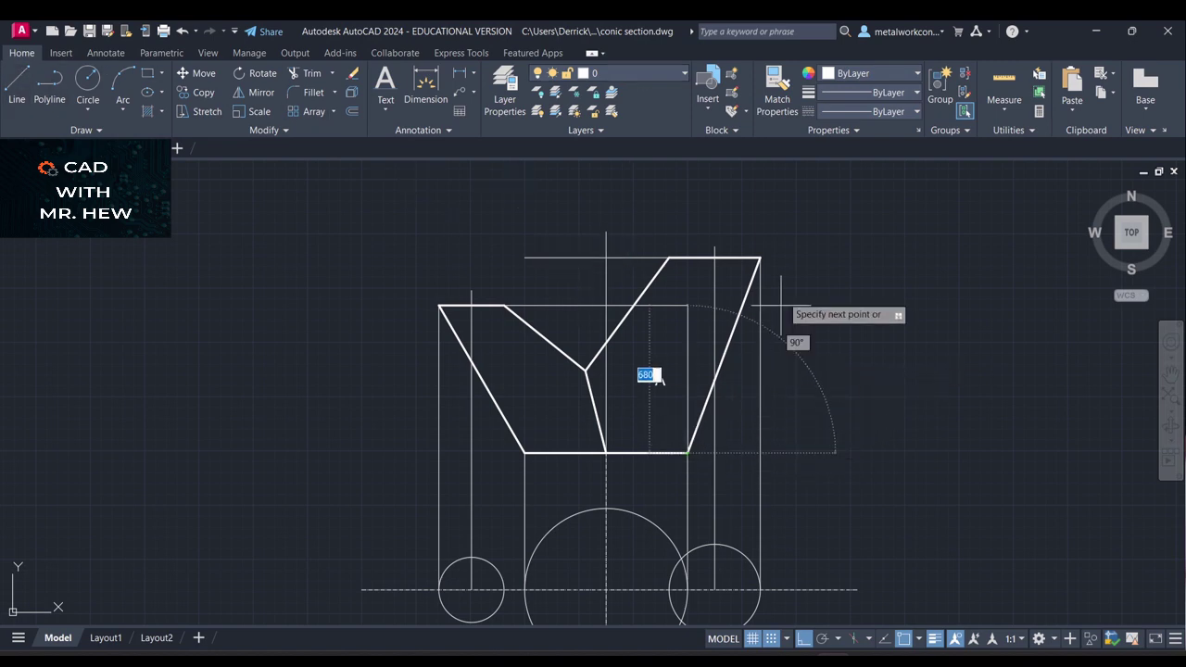
{"action": "left_click", "coordinate": [758, 257]}
{"action": "key", "text": "Return"}
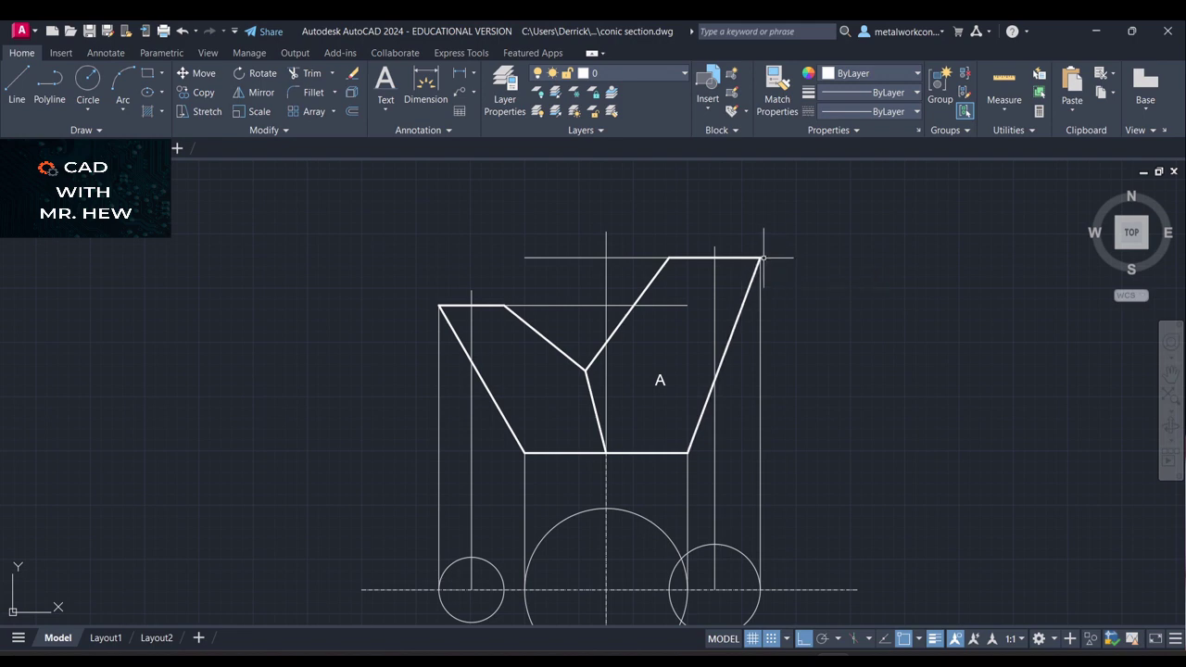
Draw a line over branch A's inner edge, from the junction of the two branches to branch A's top left corner
{"action": "left_click", "coordinate": [18, 88]}
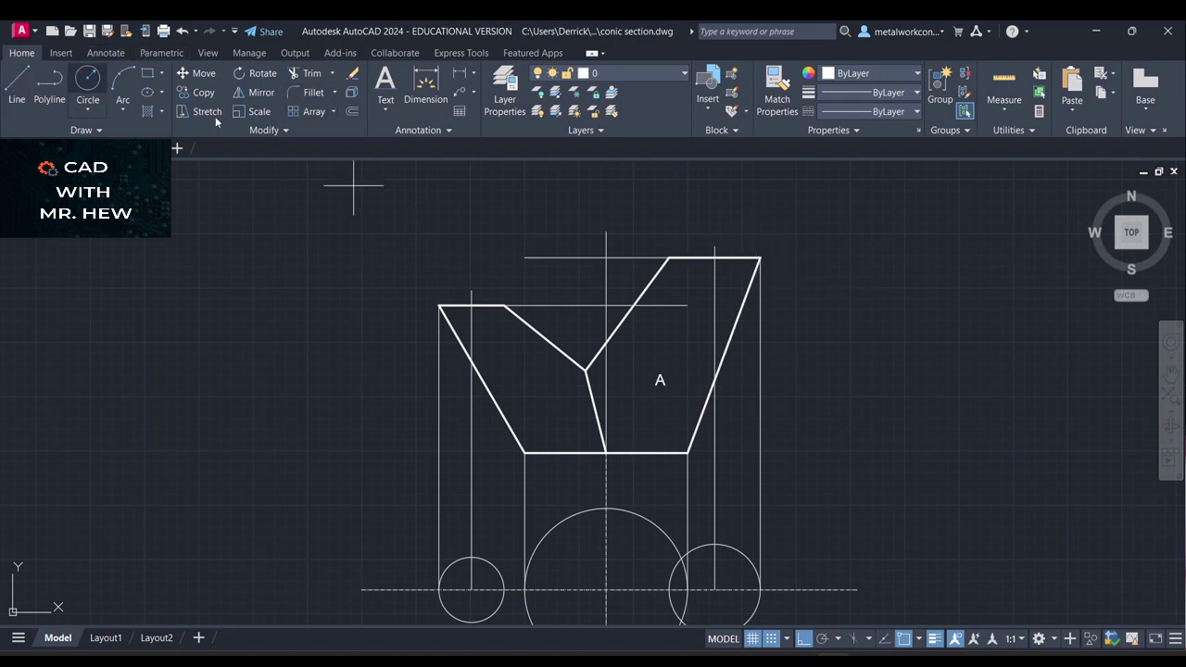
{"action": "left_click", "coordinate": [585, 369]}
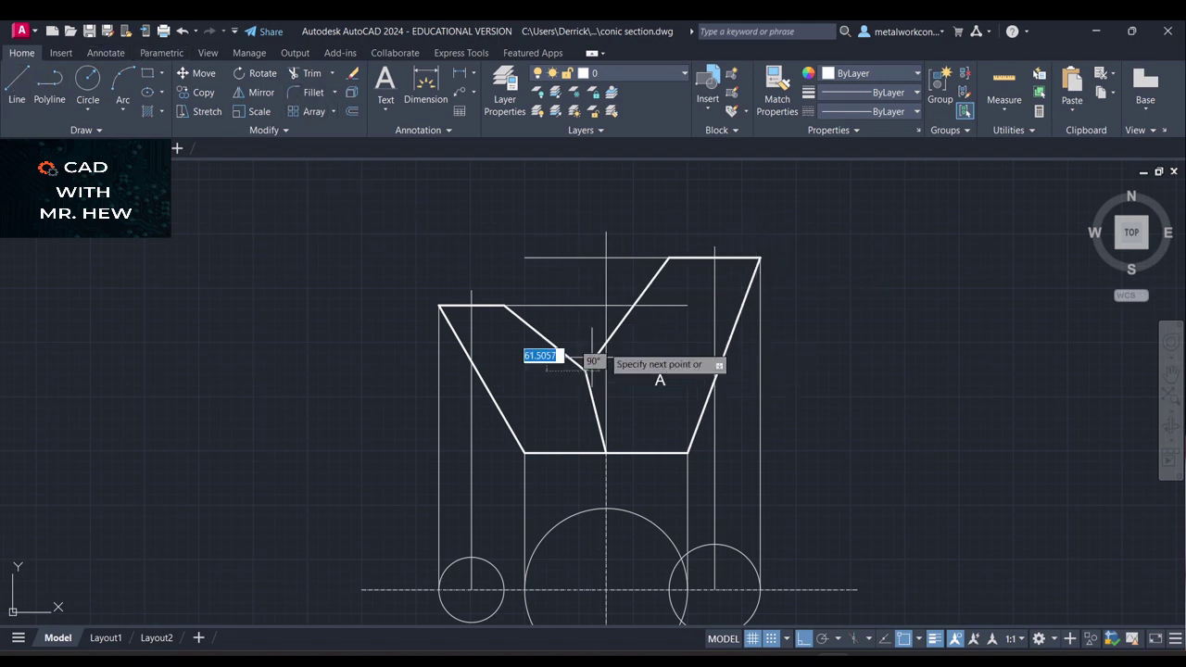
{"action": "left_click", "coordinate": [668, 258]}
{"action": "key", "text": "Return"}
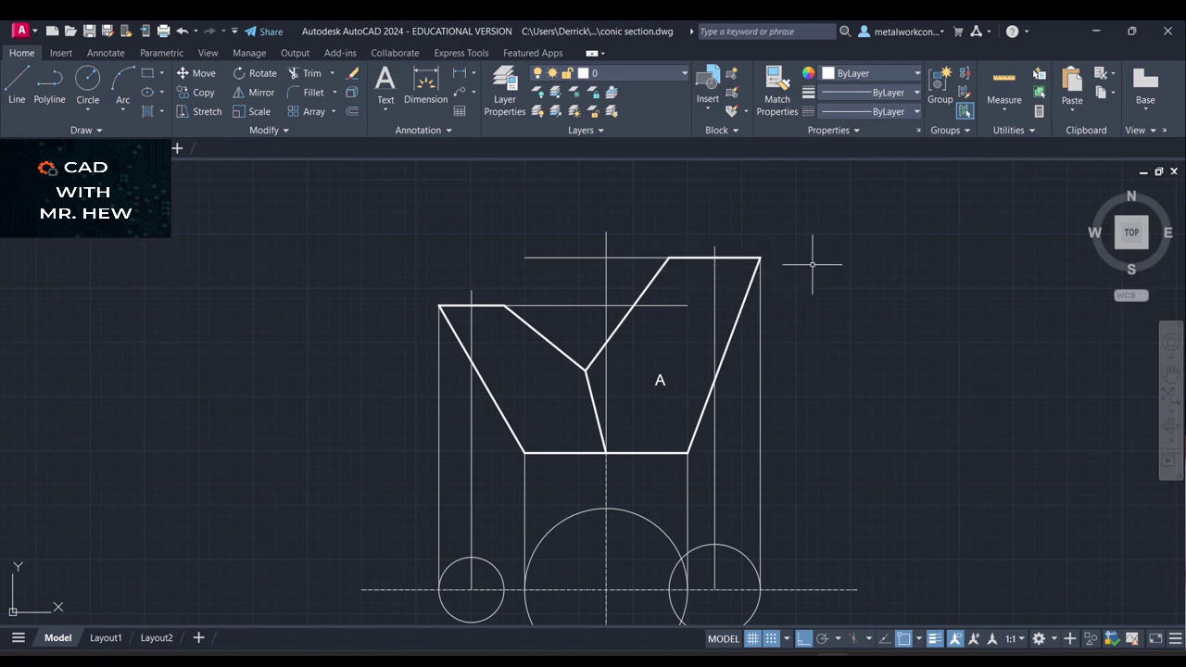
Lock the outline layer, make it current and turn it off
{"action": "left_click", "coordinate": [1170, 374]}
{"action": "left_click_drag", "start_coordinate": [1028, 336], "coordinate": [974, 485]}
{"action": "key", "text": "Escape"}
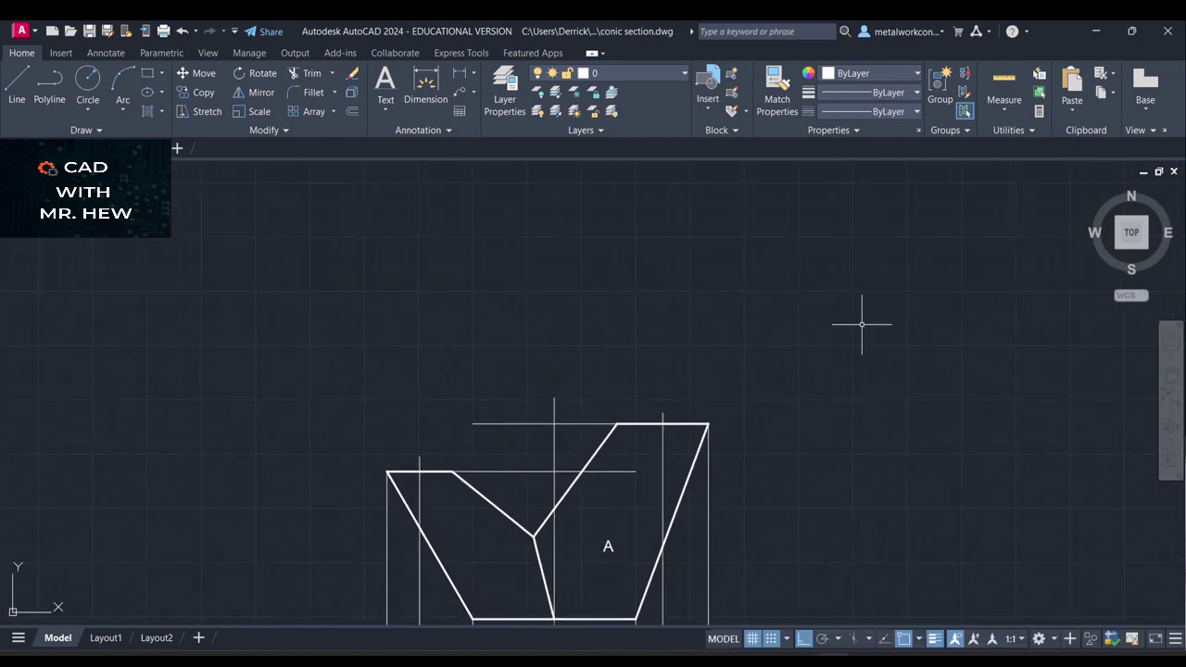
{"action": "left_click", "coordinate": [654, 67]}
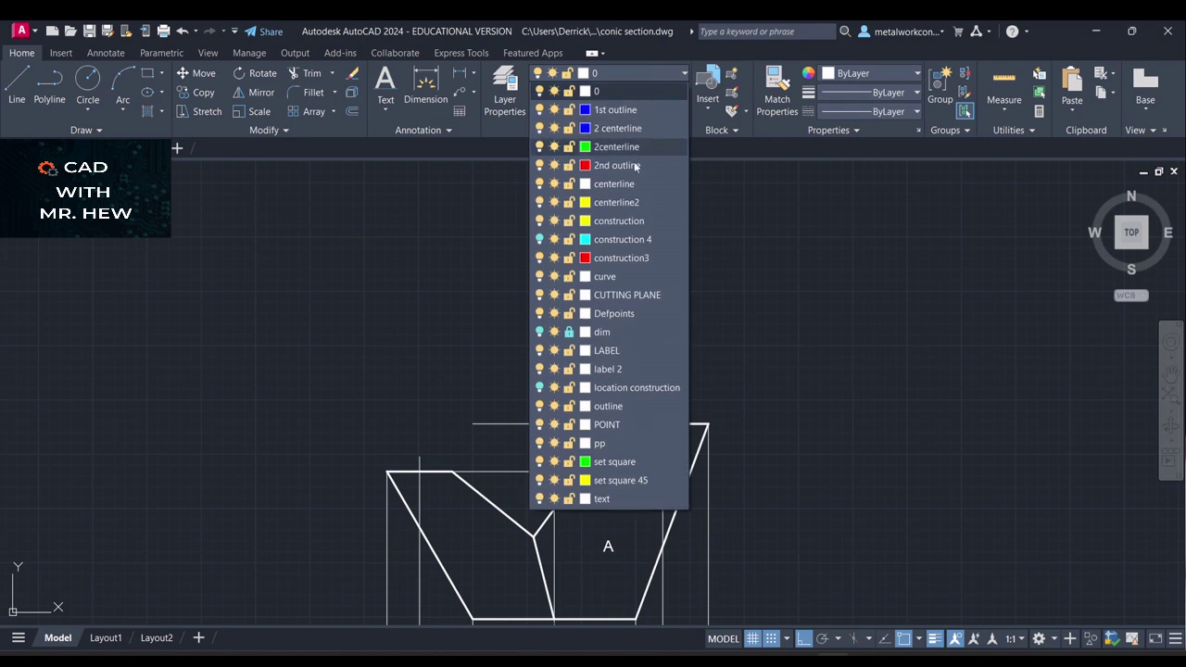
{"action": "left_click", "coordinate": [568, 405]}
{"action": "left_click", "coordinate": [540, 406]}
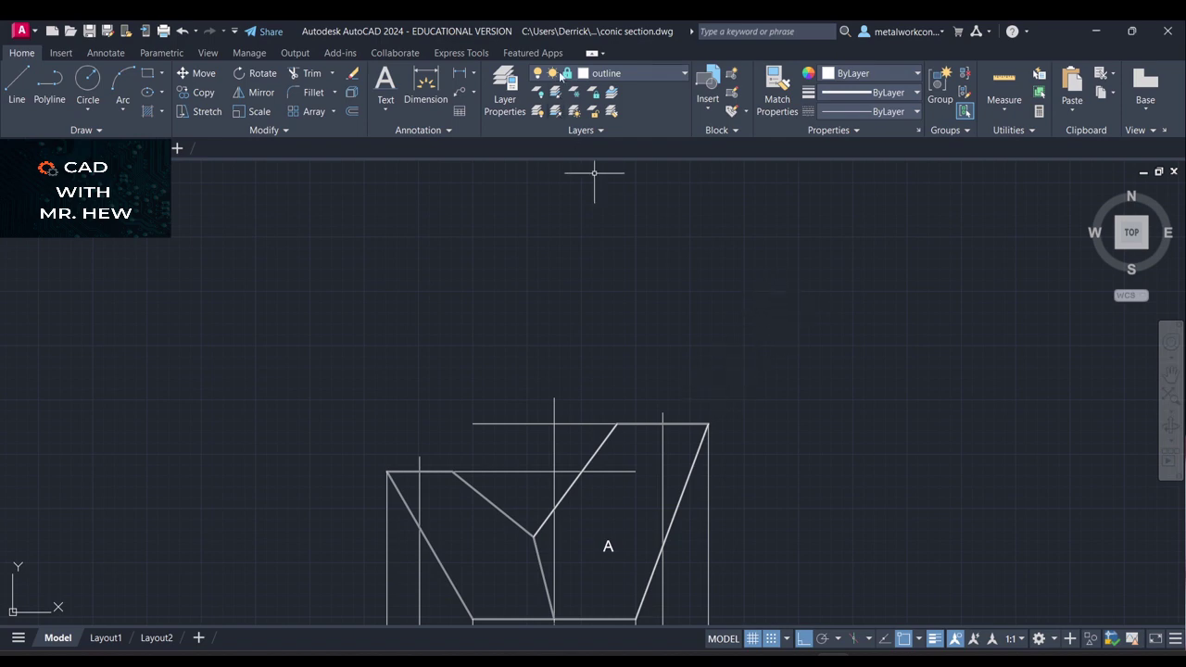
{"action": "left_click", "coordinate": [537, 76]}
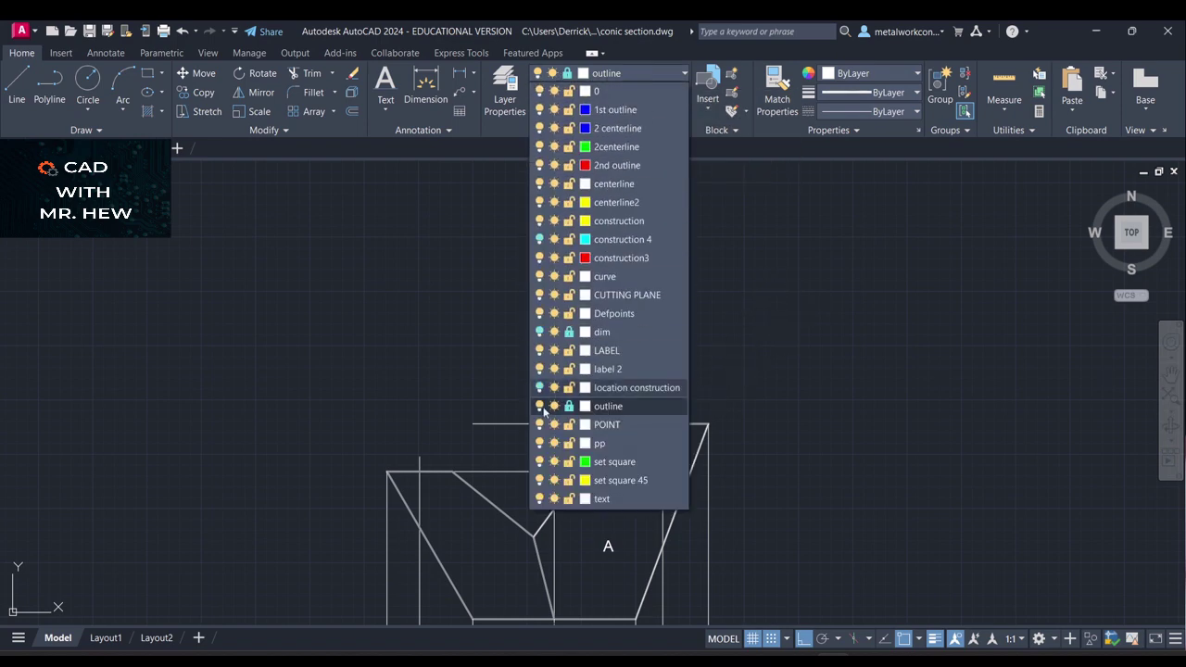
{"action": "left_click", "coordinate": [539, 406]}
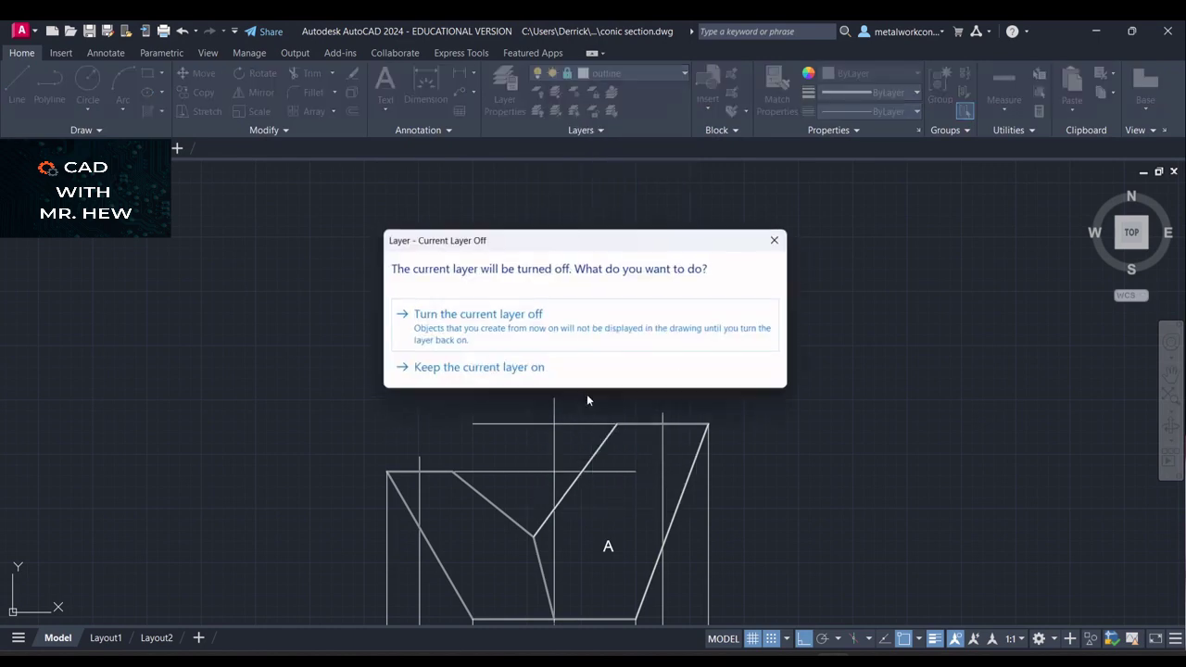
{"action": "left_click", "coordinate": [673, 340]}
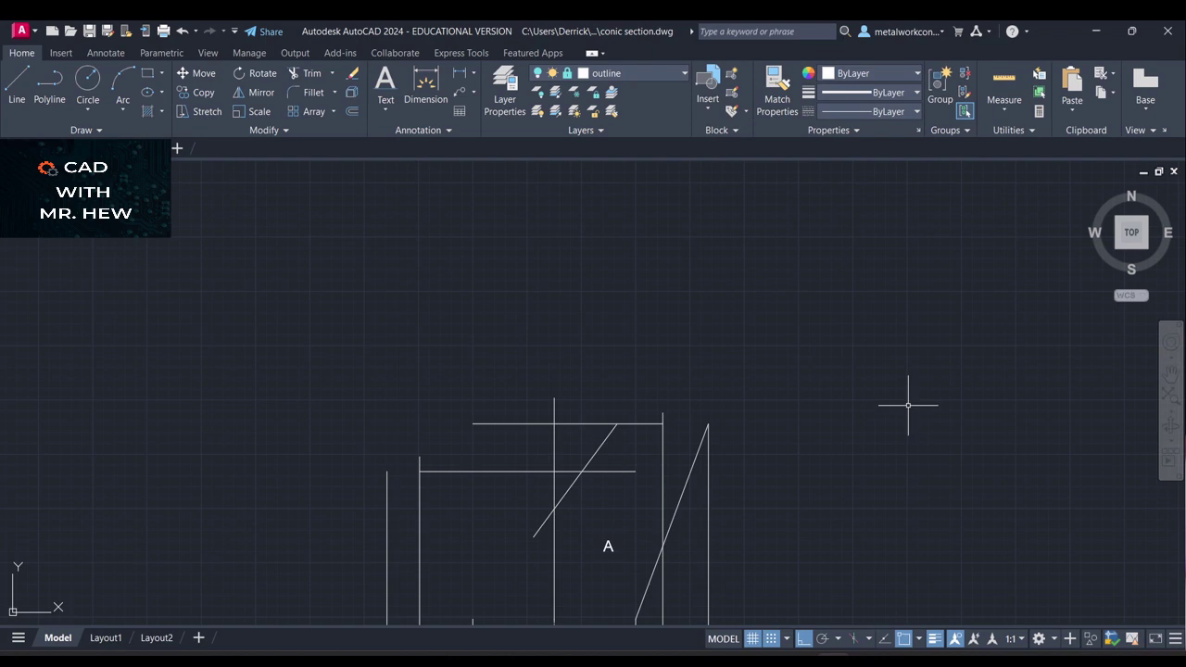
Extend branch A's outer edge line up to the horizontal construction line, and its inner edge line up to the outer one
{"action": "type", "text": "EX"}
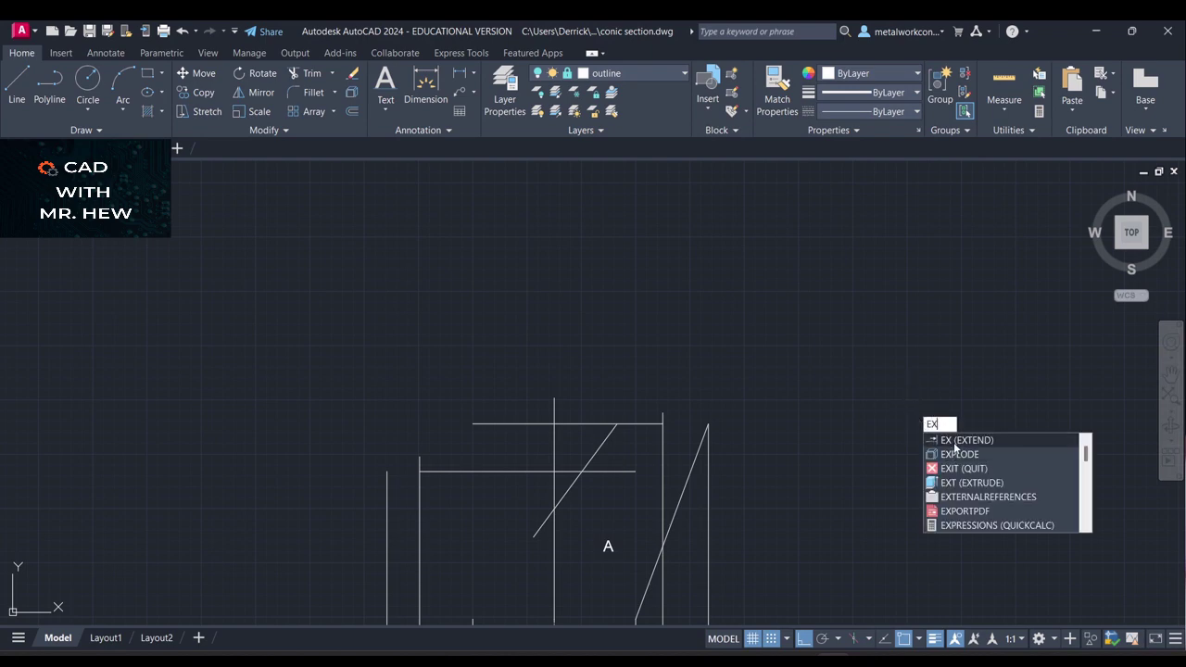
{"action": "left_click", "coordinate": [954, 444]}
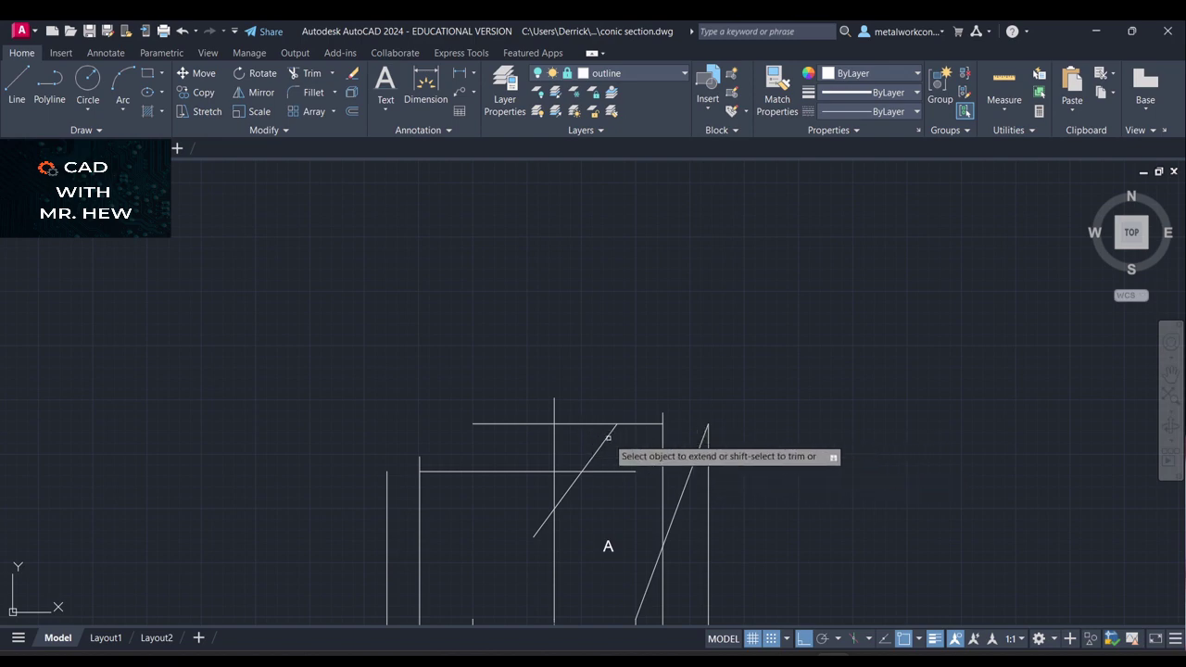
{"action": "scroll", "coordinate": [1183, 362], "scroll_direction": "down", "scroll_amount": 2}
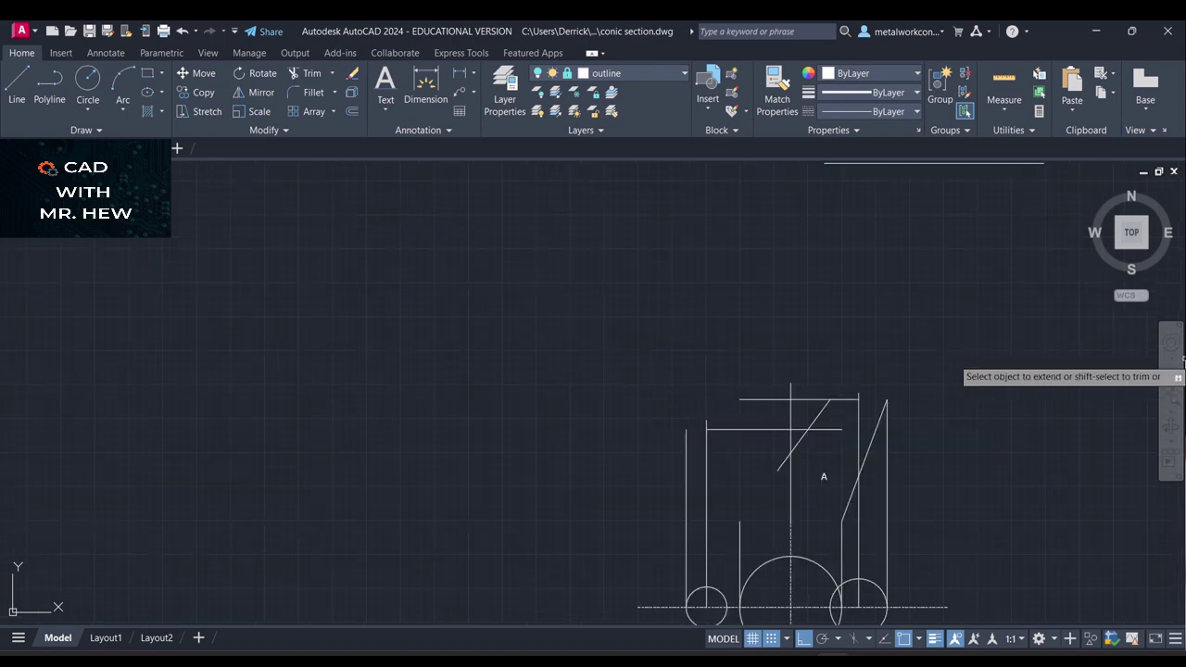
{"action": "left_click", "coordinate": [997, 164]}
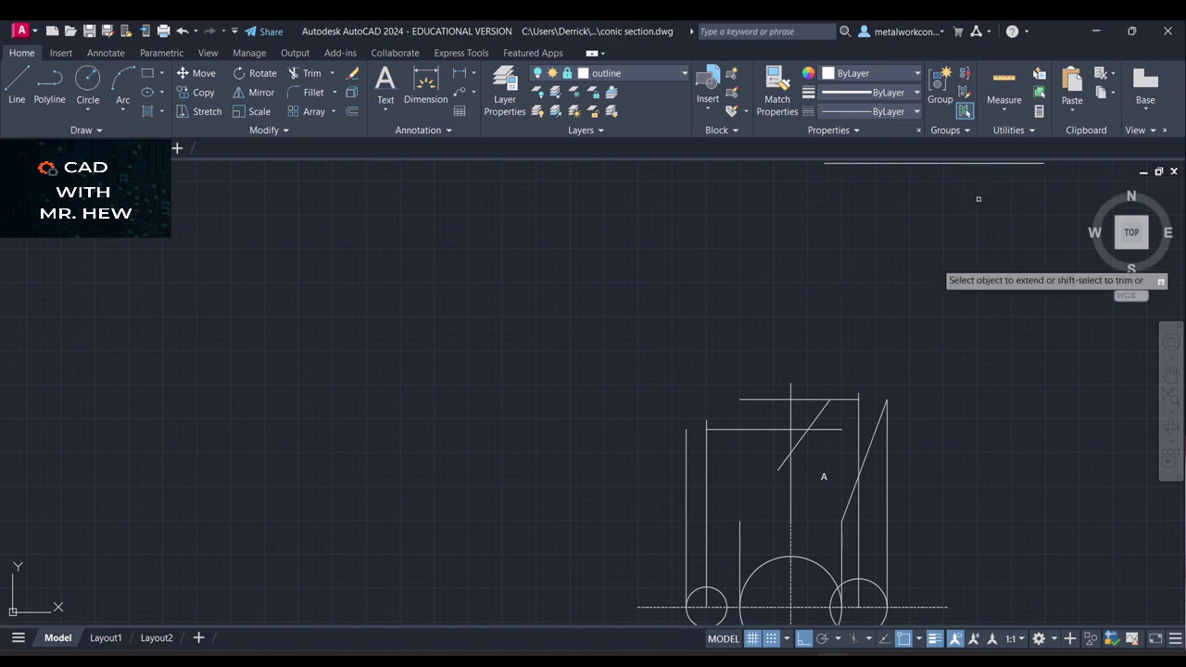
{"action": "left_click", "coordinate": [871, 439]}
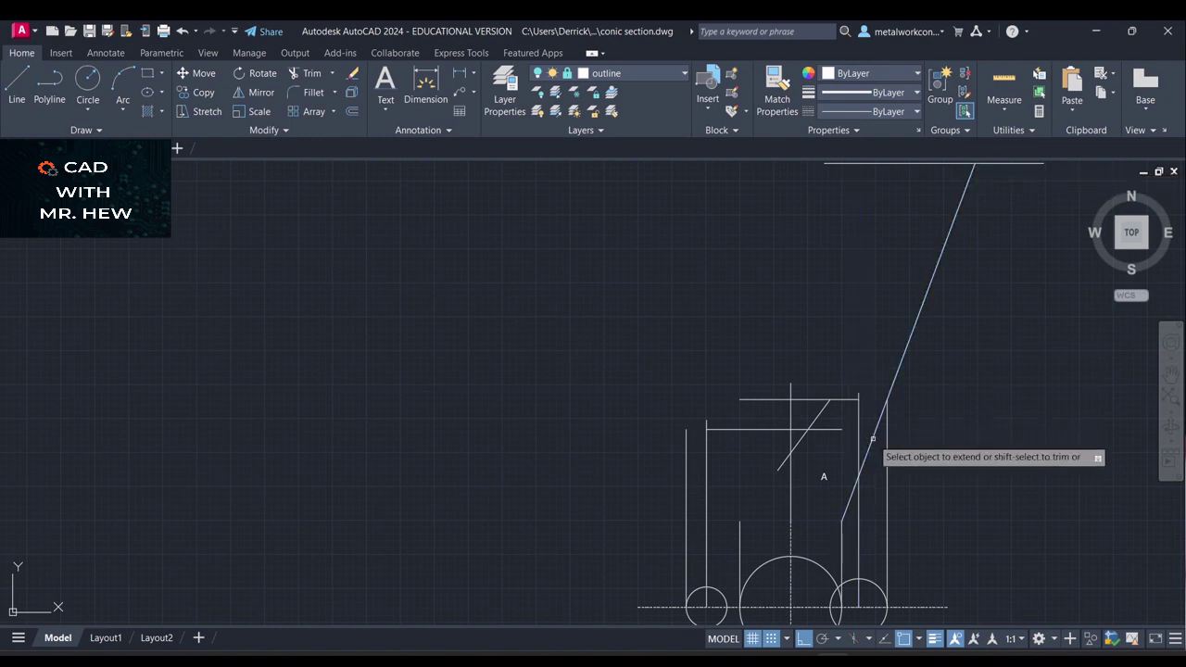
{"action": "left_click", "coordinate": [815, 419]}
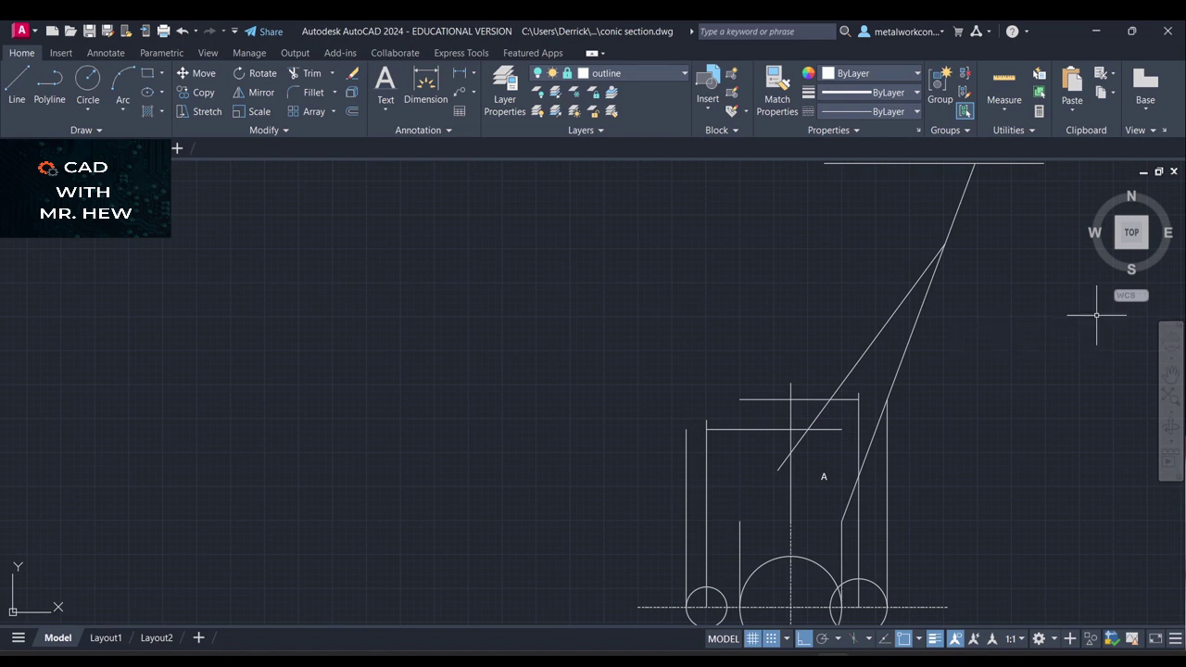
Stretch the plan view's horizontal centerline to the right, well beyond the right small circle and the cone's apex
{"action": "left_click", "coordinate": [1170, 375]}
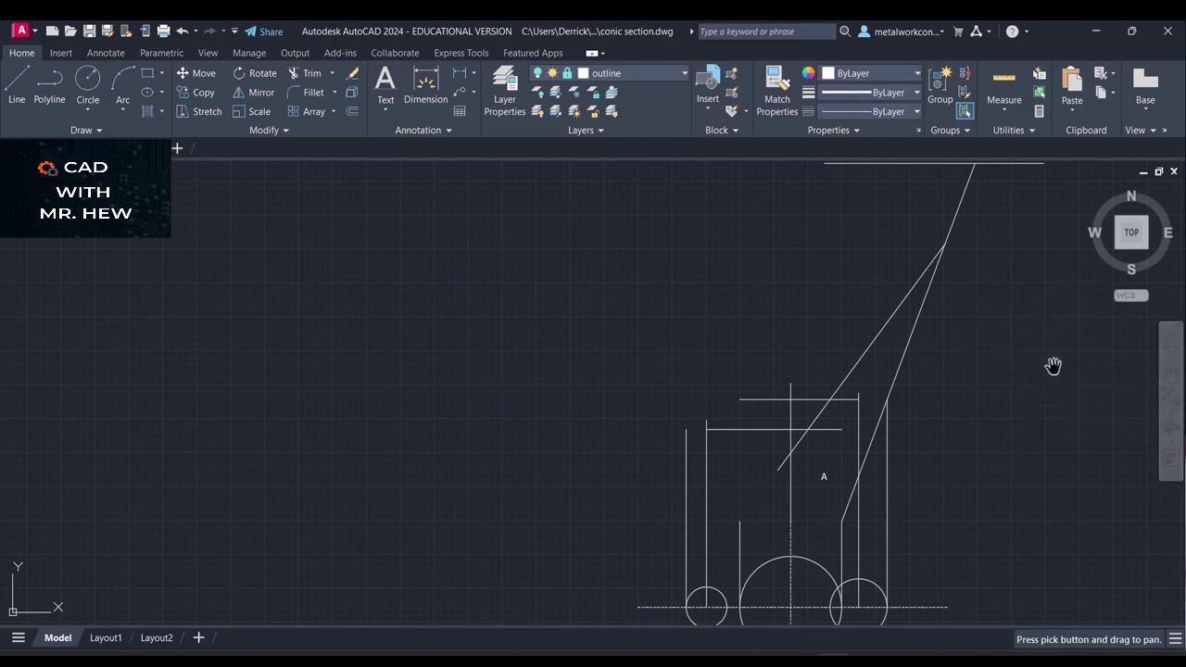
{"action": "scroll", "coordinate": [1052, 363], "scroll_direction": "up", "scroll_amount": 2}
{"action": "mouse_move", "coordinate": [990, 309]}
{"action": "left_mouse_down"}
{"action": "mouse_move", "coordinate": [990, 320]}
{"action": "mouse_move", "coordinate": [940, 295]}
{"action": "left_mouse_up"}
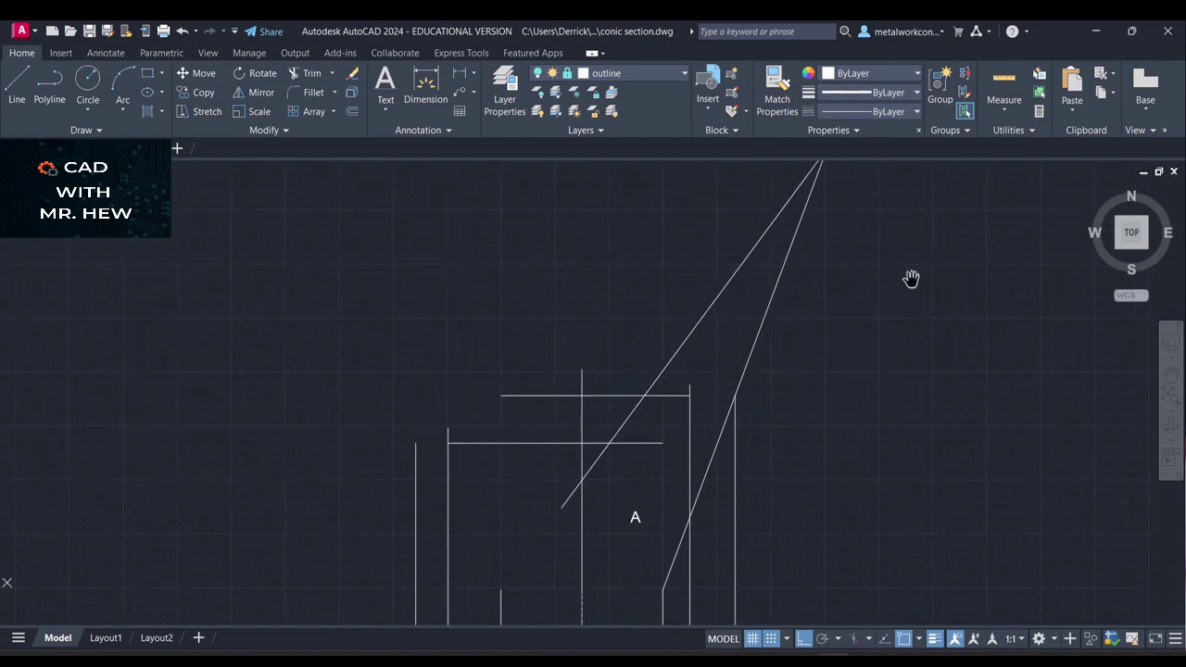
{"action": "left_click_drag", "start_coordinate": [900, 220], "coordinate": [854, 312]}
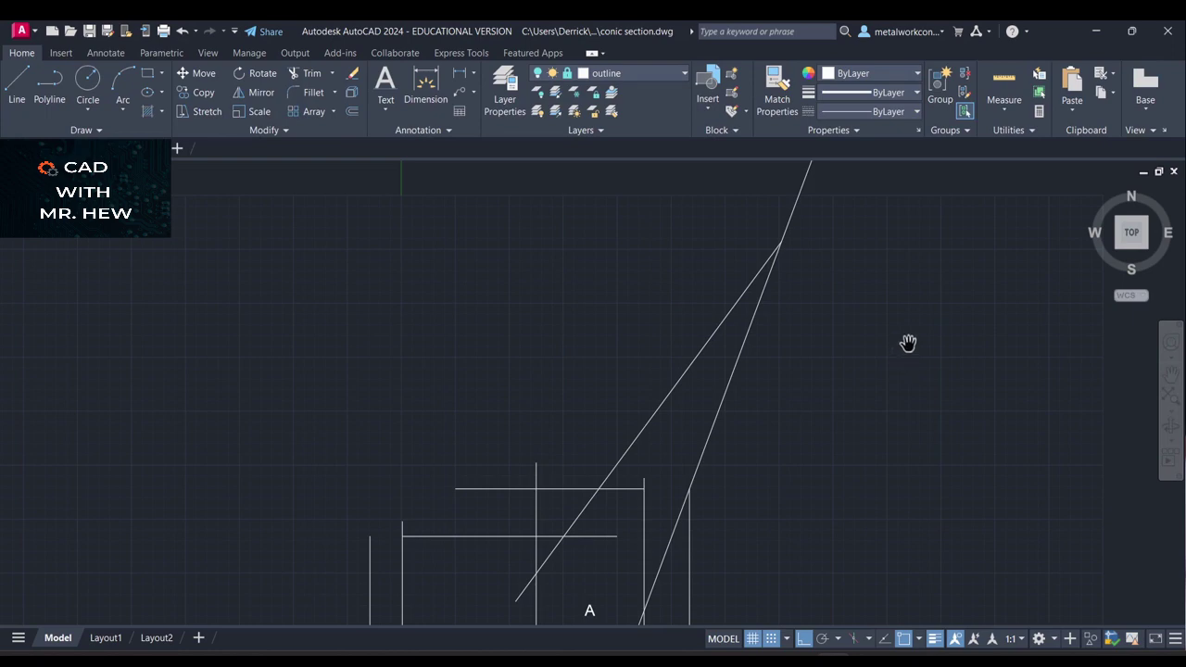
{"action": "scroll", "coordinate": [908, 342], "scroll_direction": "down", "scroll_amount": 1}
{"action": "left_click_drag", "start_coordinate": [967, 411], "coordinate": [885, 209]}
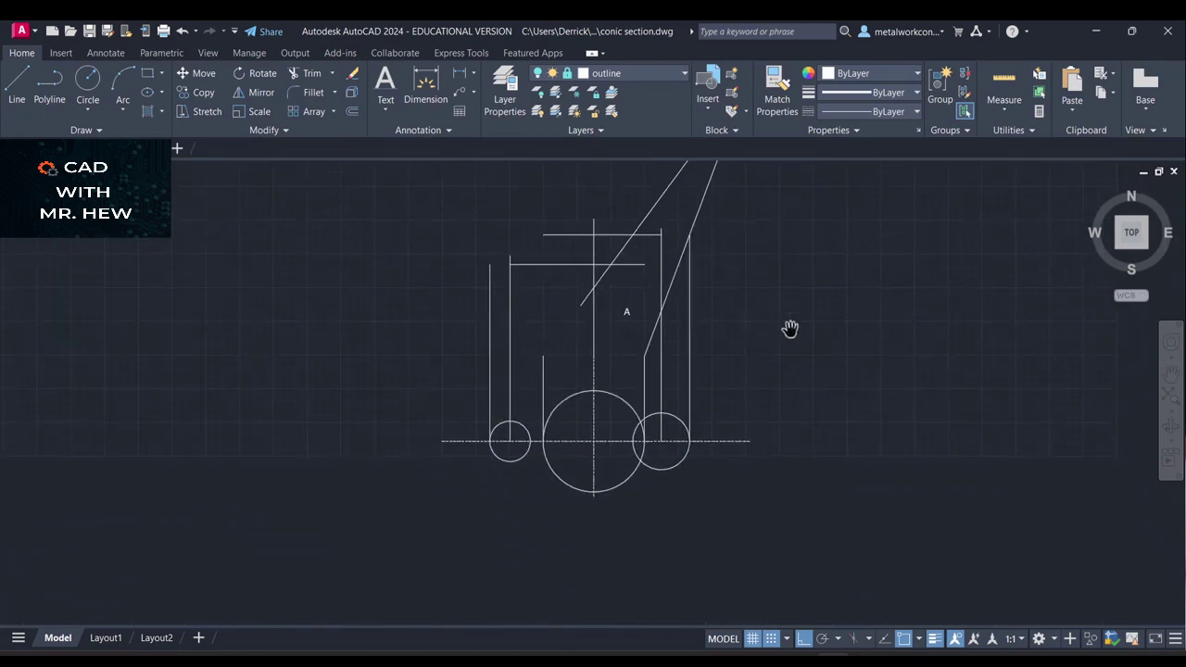
{"action": "mouse_move", "coordinate": [804, 381]}
{"action": "left_mouse_down"}
{"action": "mouse_move", "coordinate": [788, 500]}
{"action": "mouse_move", "coordinate": [844, 225]}
{"action": "left_mouse_up"}
{"action": "scroll", "coordinate": [797, 484], "scroll_direction": "up", "scroll_amount": 2}
{"action": "key", "text": "Escape"}
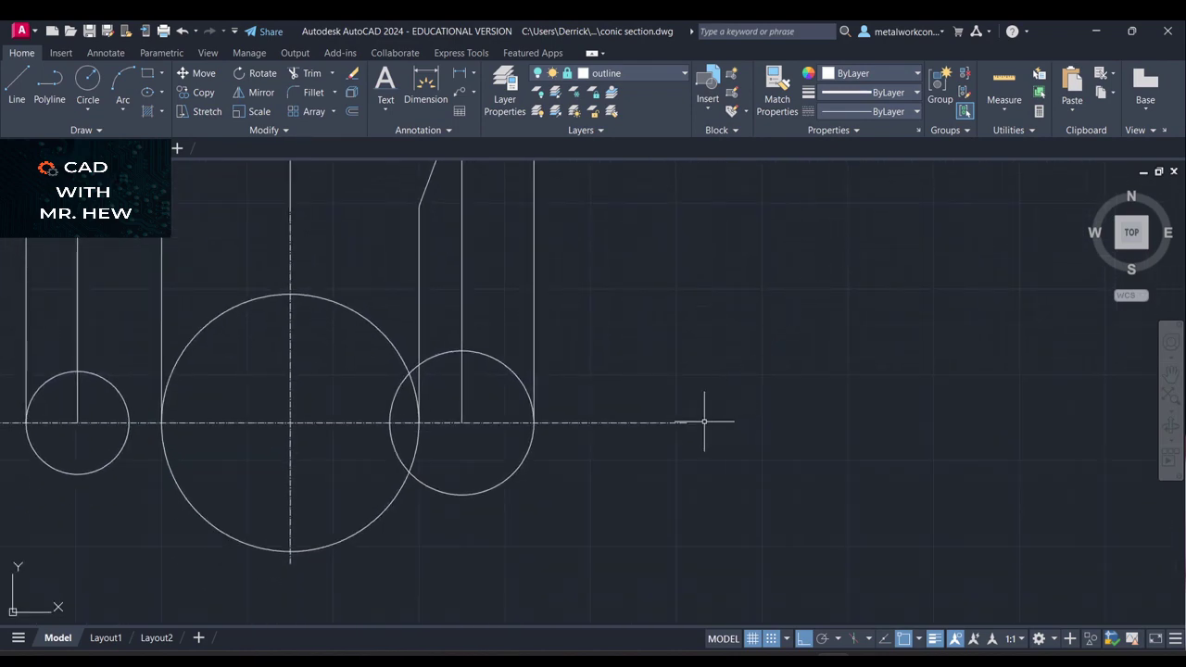
{"action": "left_click", "coordinate": [687, 422]}
{"action": "left_click", "coordinate": [687, 422]}
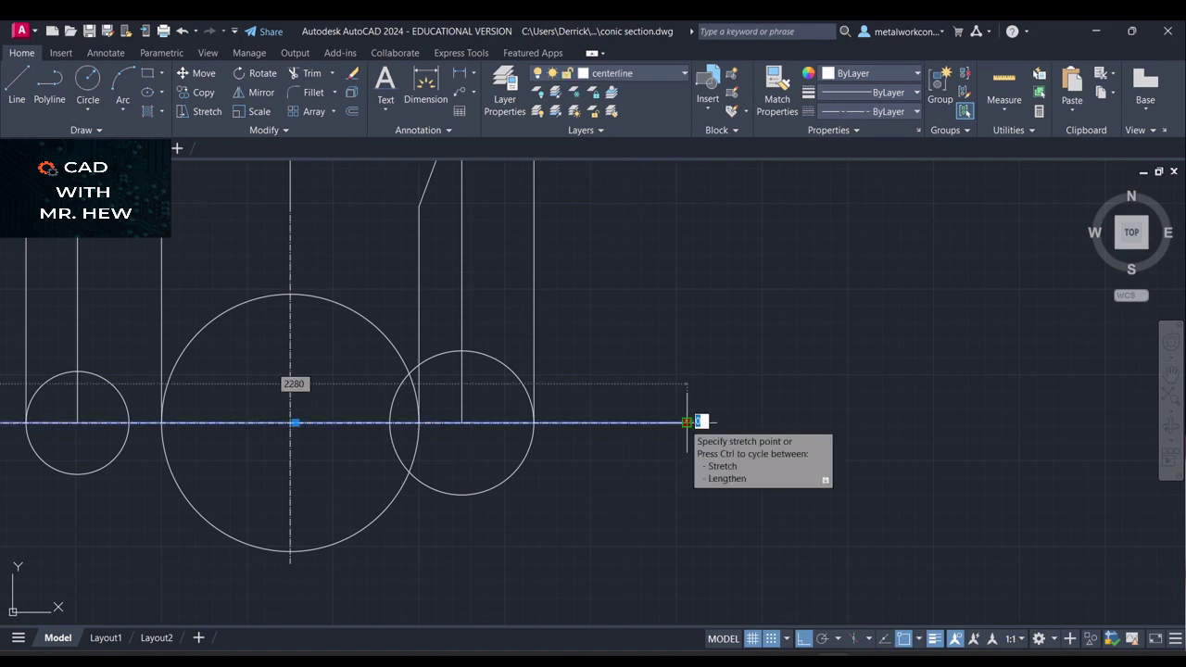
{"action": "left_click", "coordinate": [937, 425]}
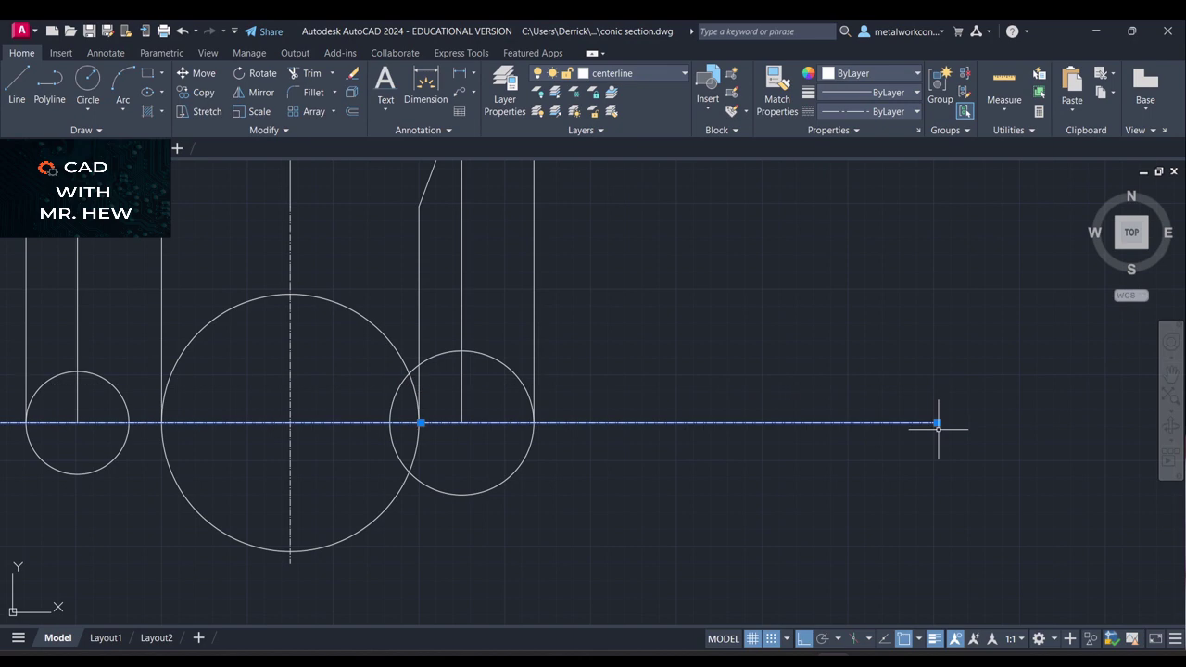
{"action": "key", "text": "m"}
{"action": "key", "text": "space"}
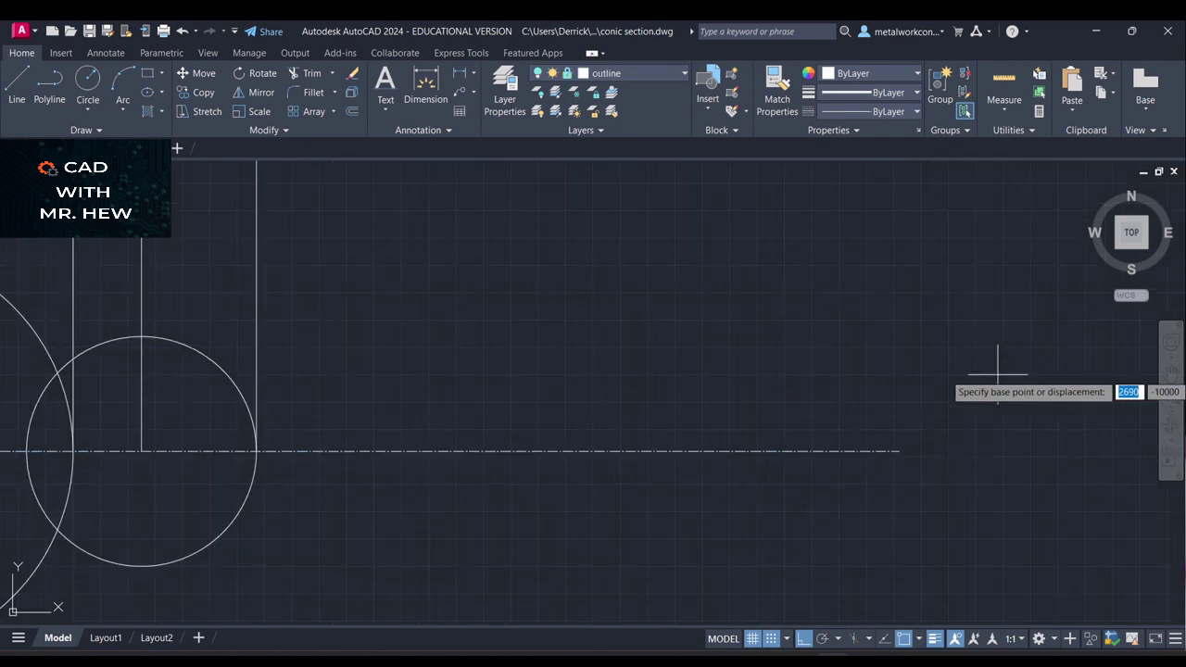
{"action": "scroll", "coordinate": [997, 374], "scroll_direction": "down", "scroll_amount": 2}
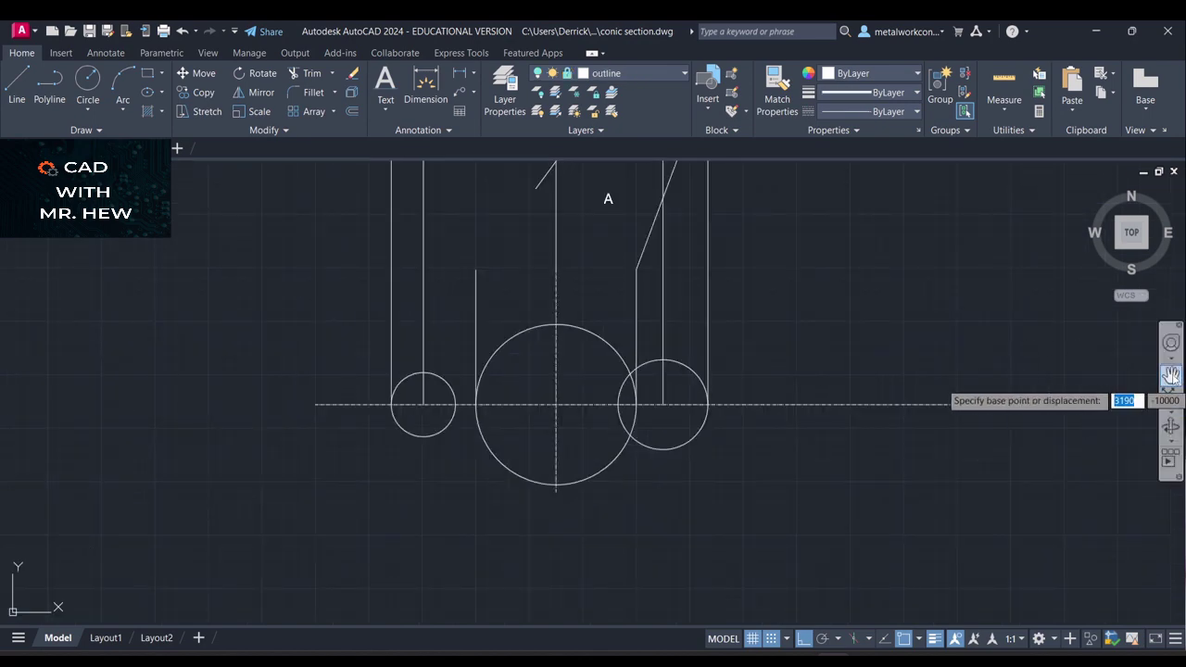
{"action": "left_click", "coordinate": [1029, 297]}
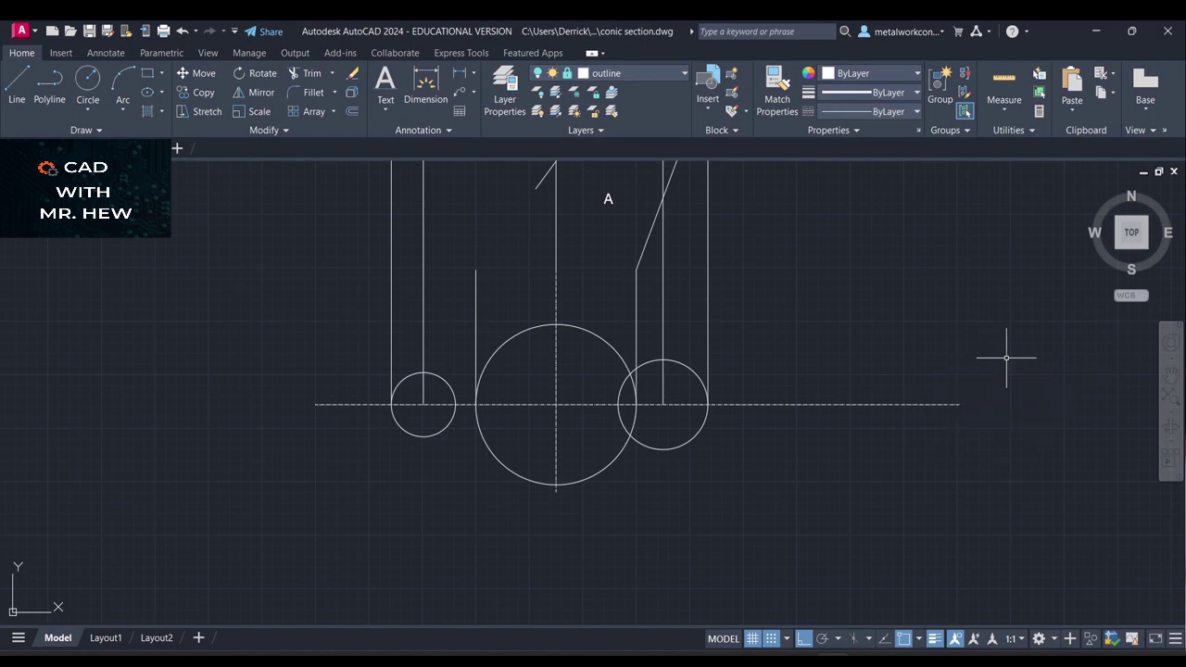
Draw a vertical line on the centerline layer from the apex of branch A's extended edges down to the plan's horizontal centerline
{"action": "left_click", "coordinate": [1168, 372]}
{"action": "mouse_move", "coordinate": [1106, 360]}
{"action": "left_mouse_down"}
{"action": "mouse_move", "coordinate": [1016, 376]}
{"action": "mouse_move", "coordinate": [952, 480]}
{"action": "left_mouse_up"}
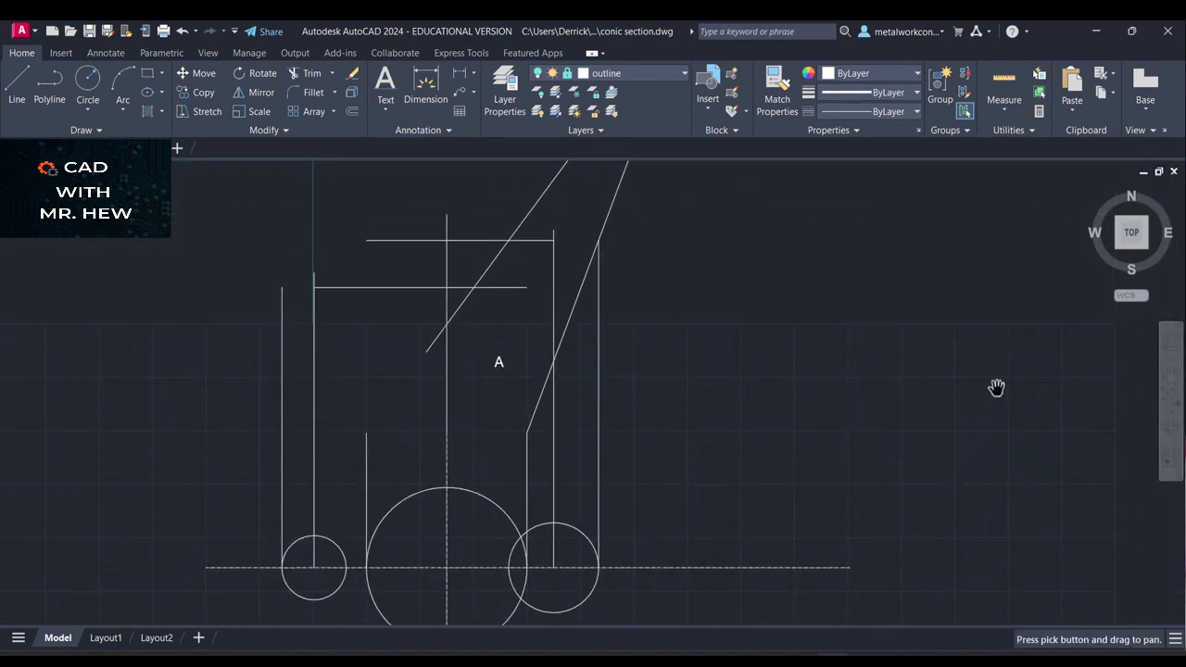
{"action": "scroll", "coordinate": [996, 387], "scroll_direction": "down", "scroll_amount": 3}
{"action": "left_click_drag", "start_coordinate": [995, 352], "coordinate": [958, 392]}
{"action": "key", "text": "Escape"}
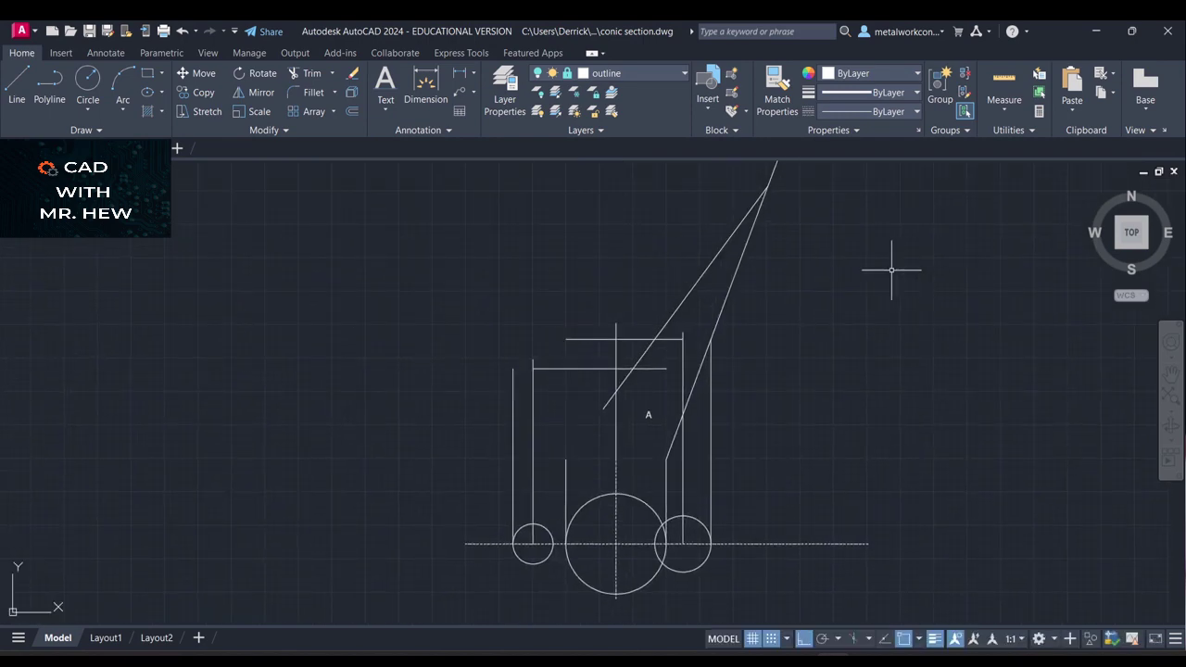
{"action": "left_click", "coordinate": [662, 72]}
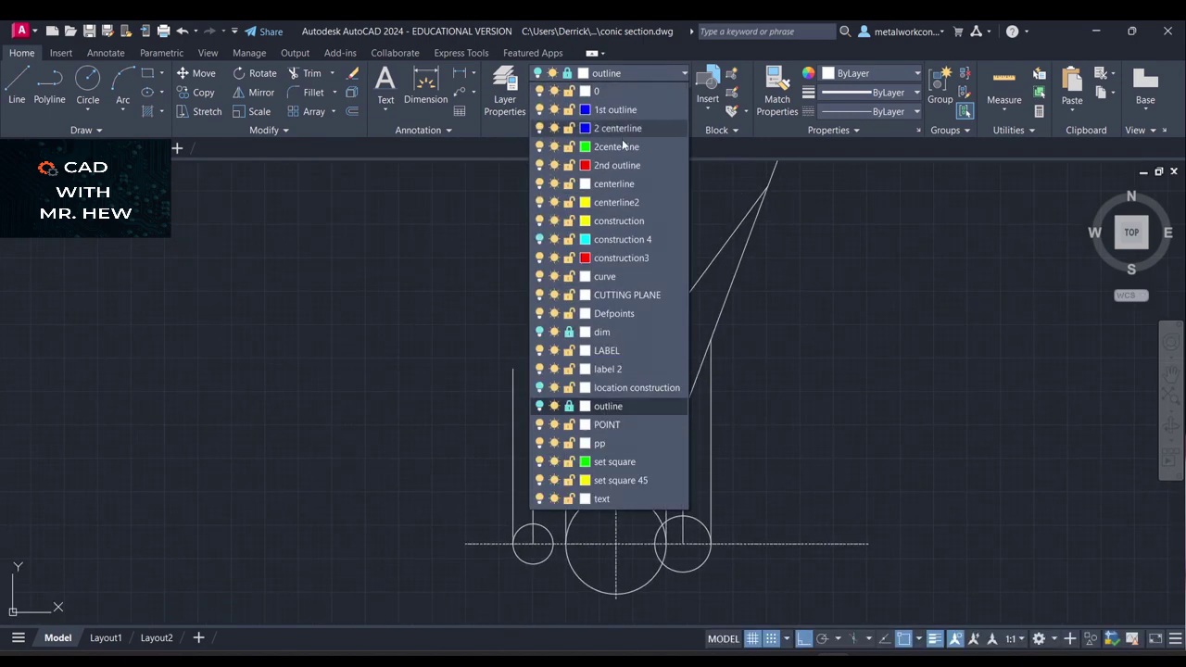
{"action": "left_click", "coordinate": [624, 185]}
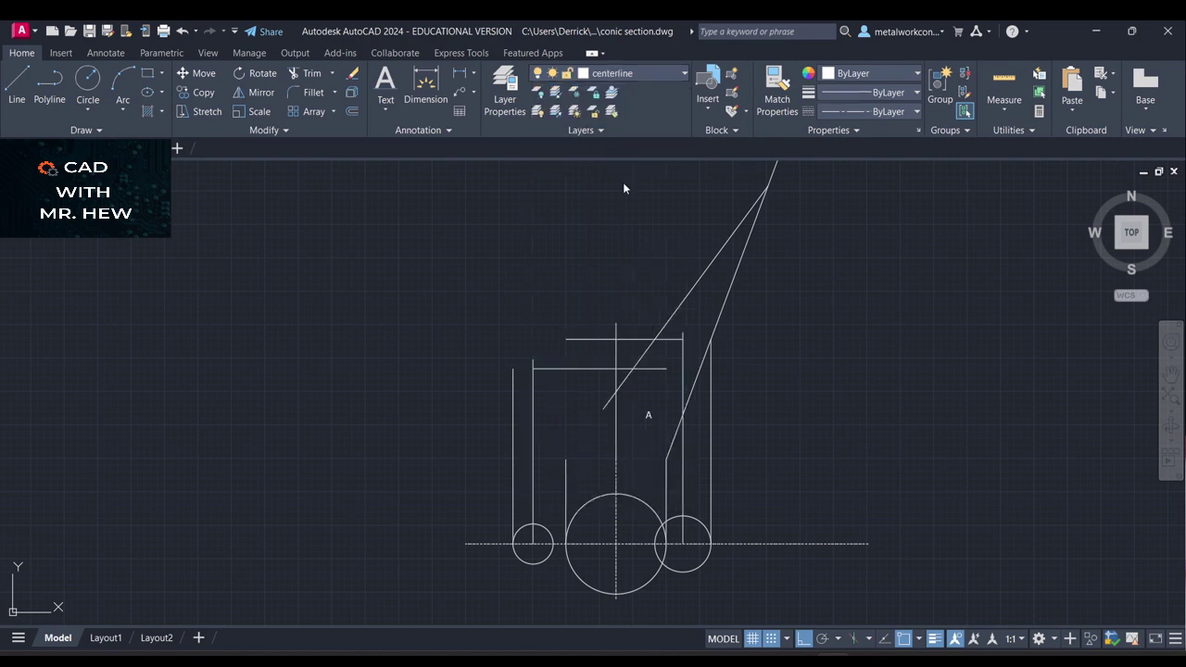
{"action": "left_click", "coordinate": [20, 82]}
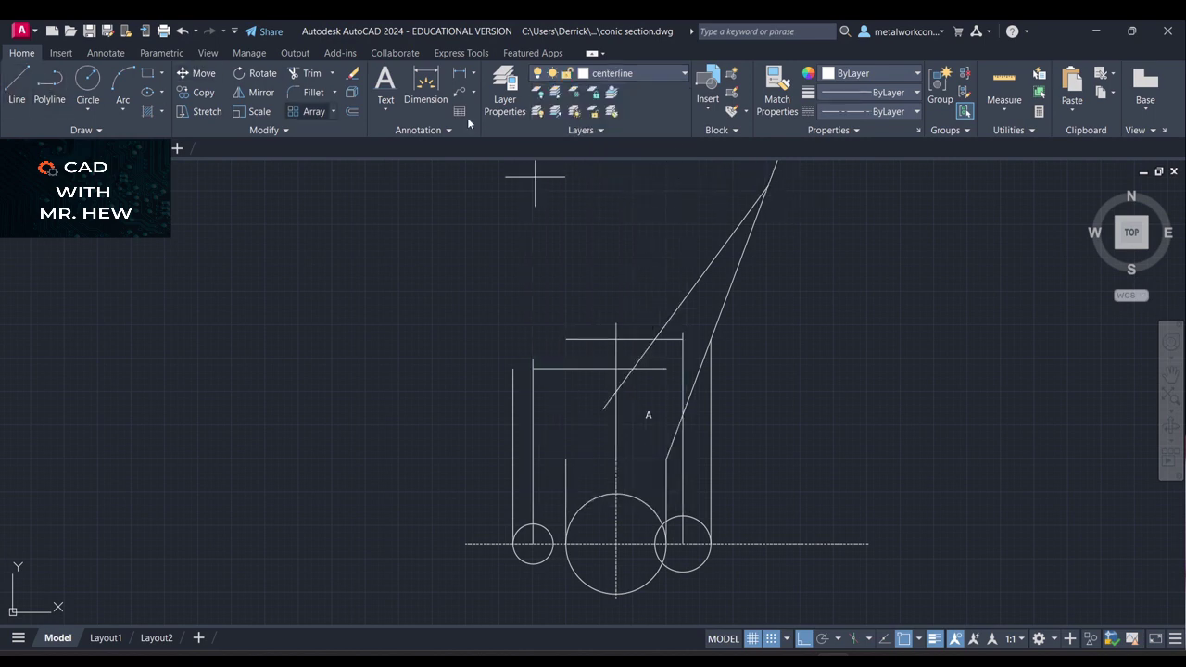
{"action": "left_click", "coordinate": [767, 185]}
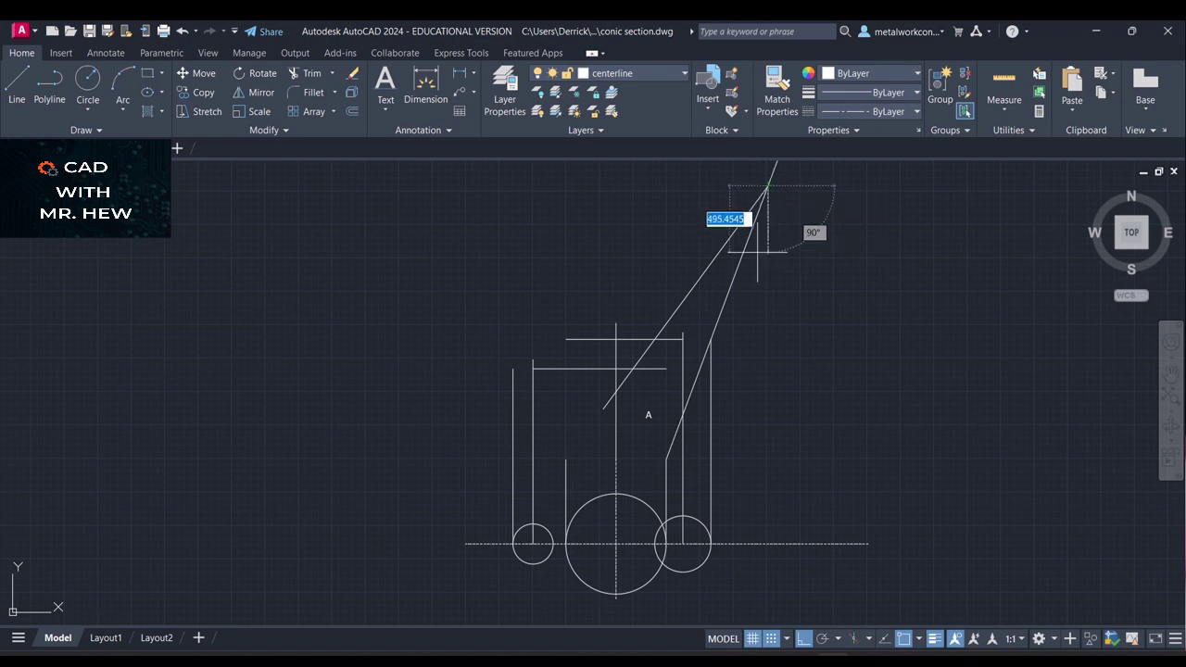
{"action": "left_click", "coordinate": [768, 548]}
{"action": "key", "text": "Escape"}
{"action": "scroll", "coordinate": [1027, 341], "scroll_direction": "up", "scroll_amount": 2}
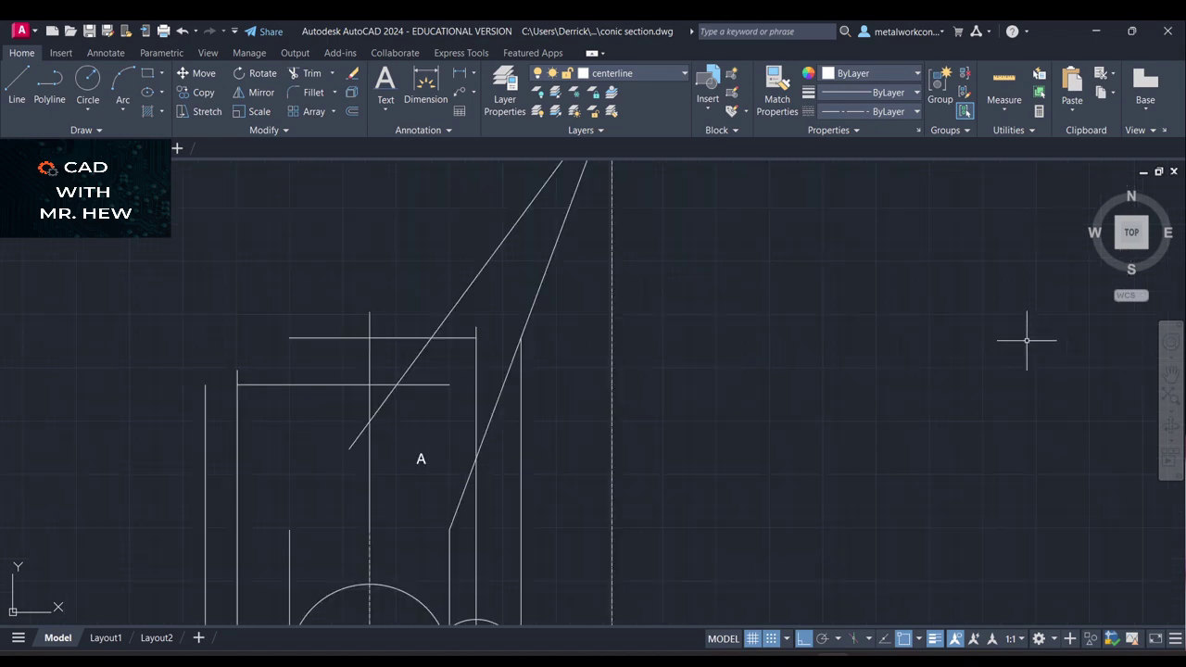
{"action": "scroll", "coordinate": [1027, 340], "scroll_direction": "down", "scroll_amount": 2}
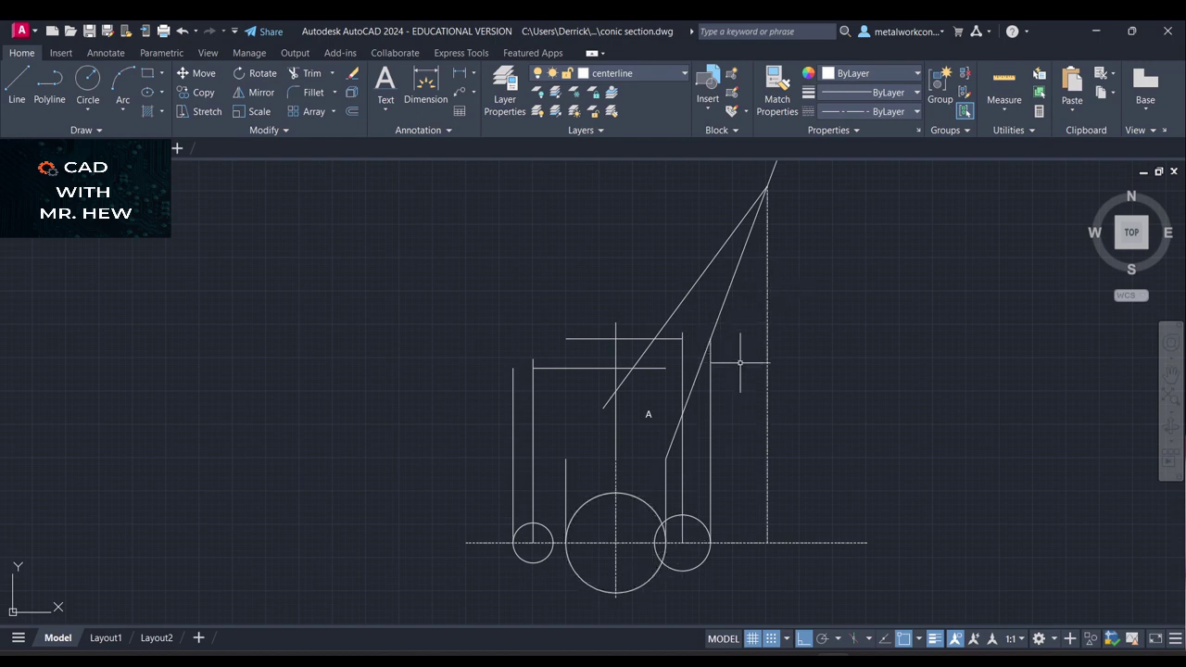
Turn the outline layer back on
{"action": "left_click", "coordinate": [633, 74]}
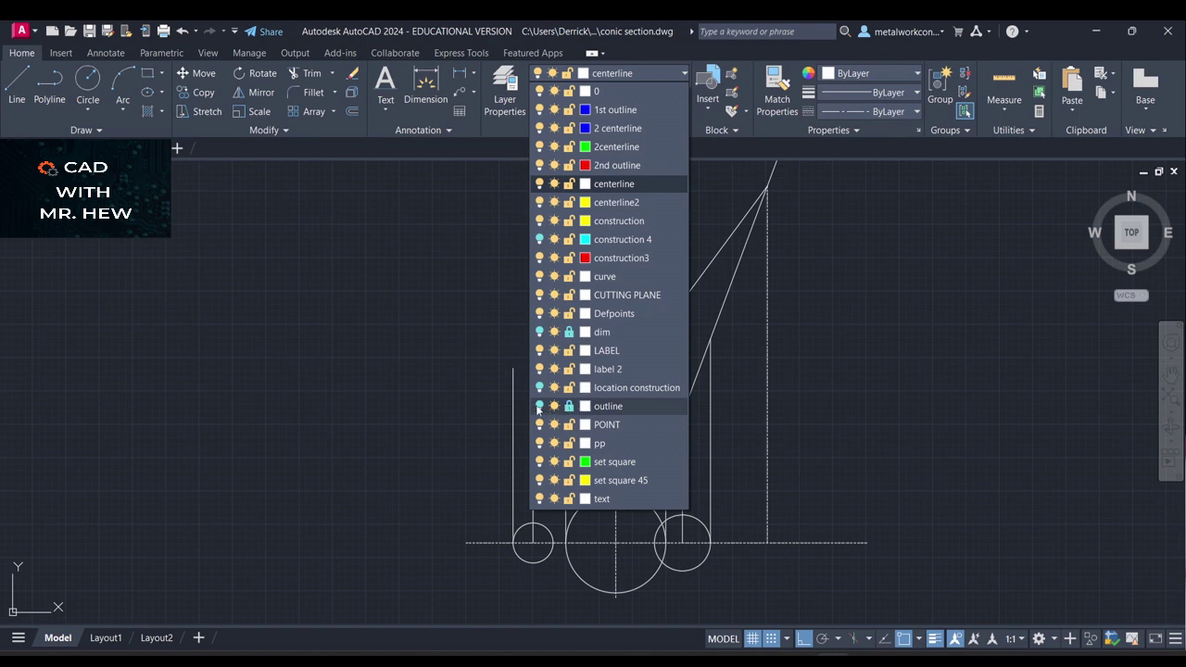
{"action": "left_click", "coordinate": [538, 407]}
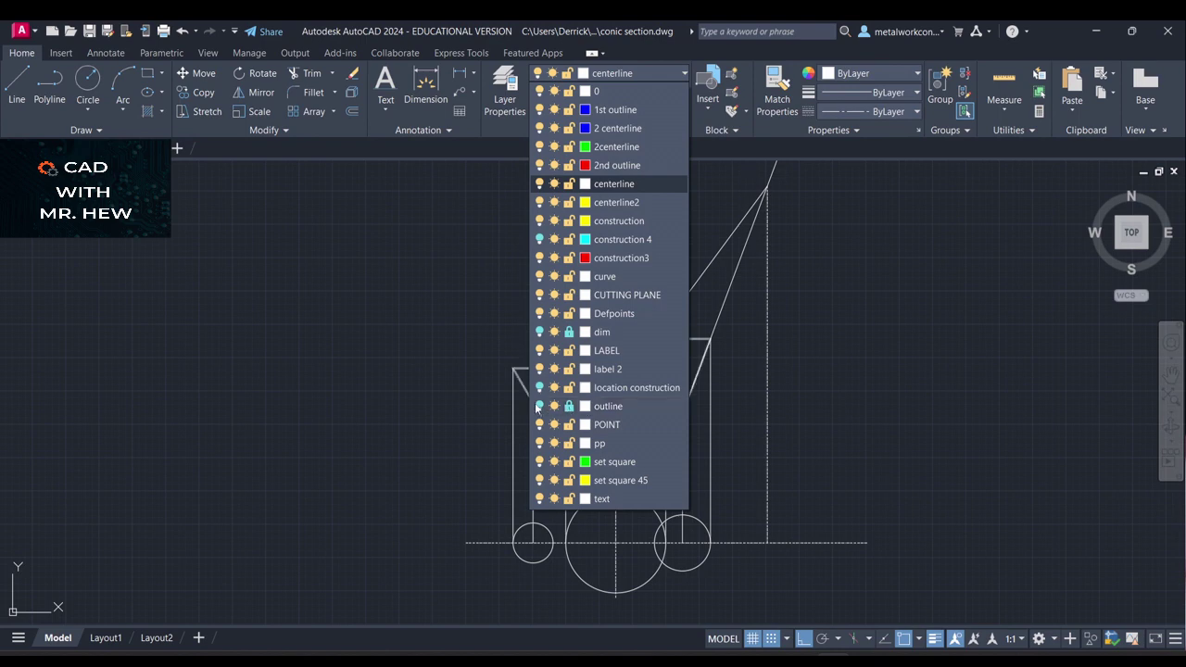
Make layer 0 current and draw a horizontal diameter line across the large plan circle, from its left quadrant to its right quadrant
{"action": "left_click", "coordinate": [901, 299]}
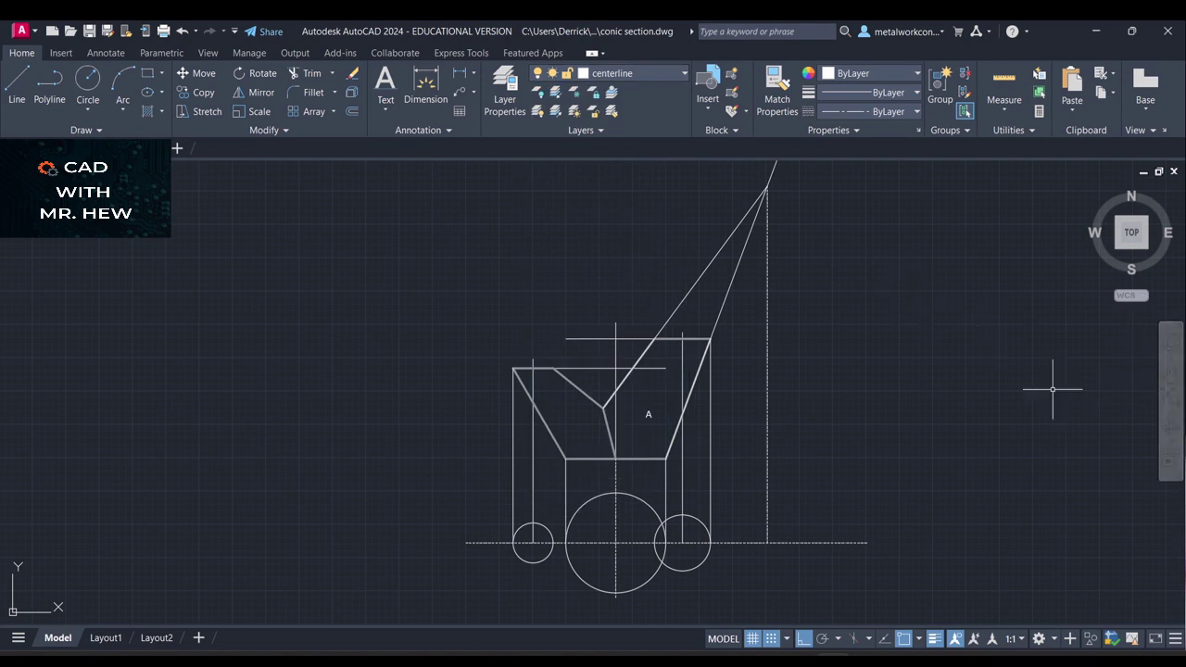
{"action": "scroll", "coordinate": [1036, 387], "scroll_direction": "up", "scroll_amount": 2}
{"action": "left_click", "coordinate": [1171, 376]}
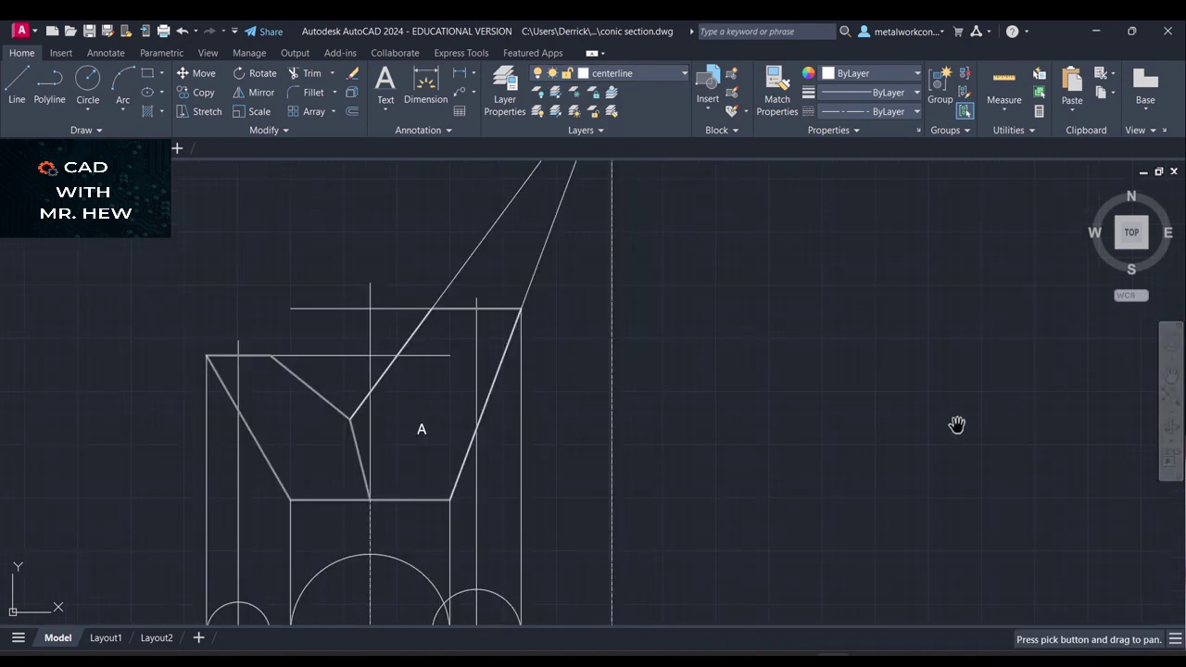
{"action": "mouse_move", "coordinate": [955, 423]}
{"action": "left_mouse_down"}
{"action": "mouse_move", "coordinate": [988, 326]}
{"action": "mouse_move", "coordinate": [1046, 301]}
{"action": "left_mouse_up"}
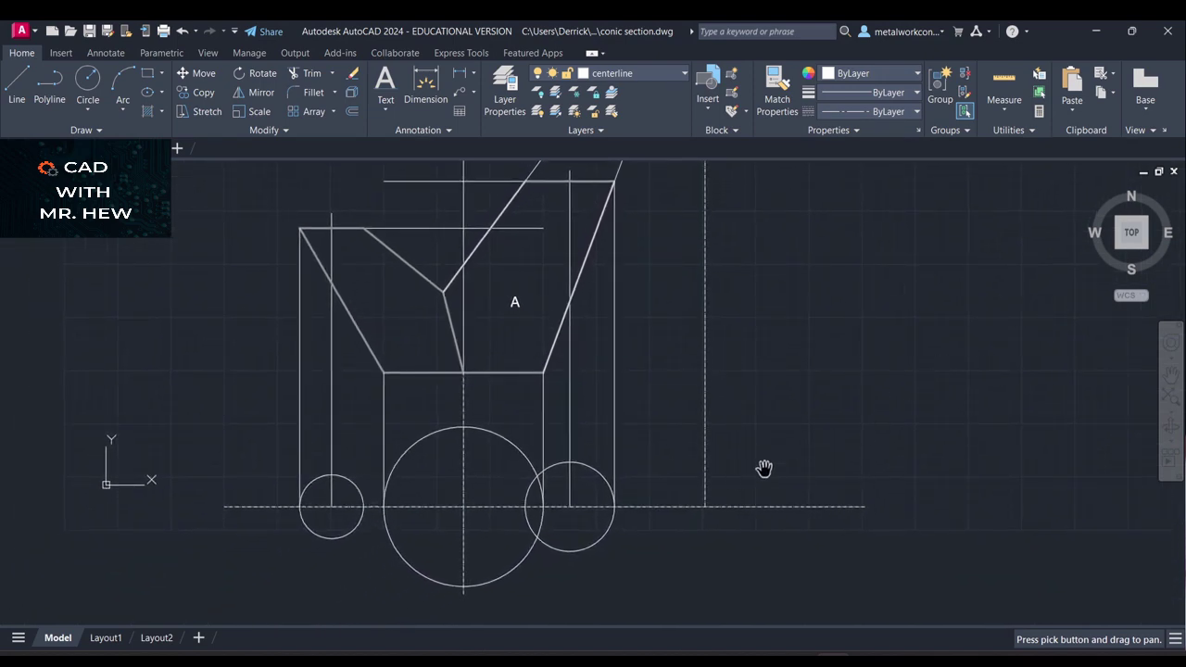
{"action": "mouse_move", "coordinate": [820, 458]}
{"action": "left_mouse_down"}
{"action": "mouse_move", "coordinate": [843, 429]}
{"action": "mouse_move", "coordinate": [839, 469]}
{"action": "mouse_move", "coordinate": [935, 457]}
{"action": "left_mouse_up"}
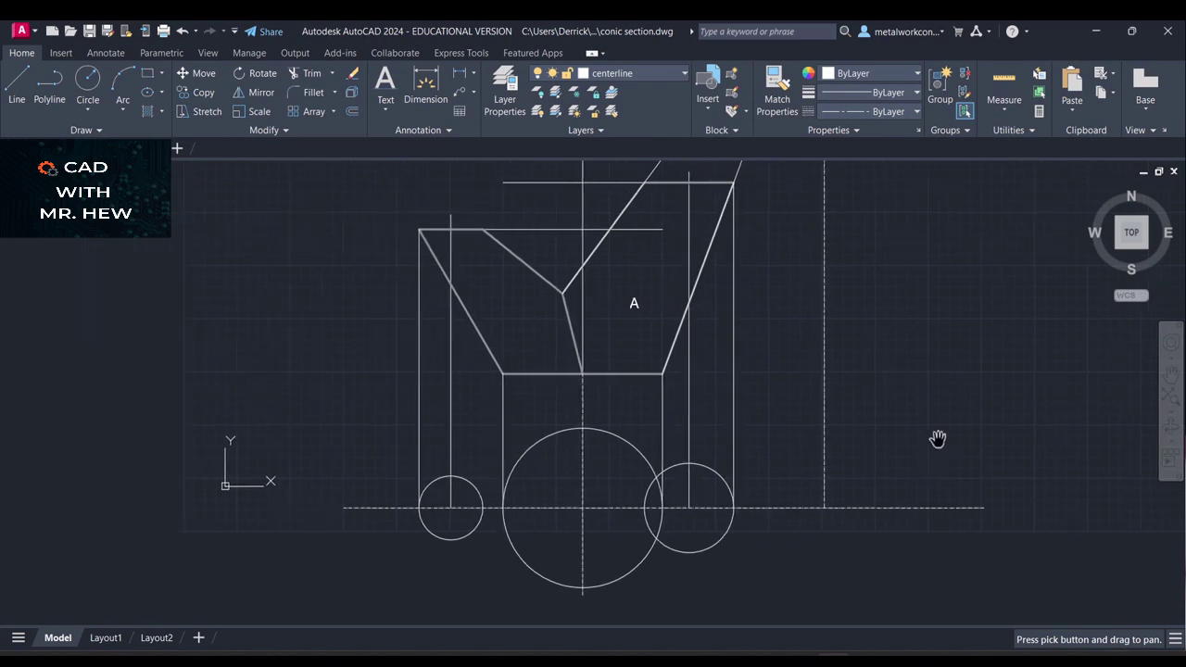
{"action": "key", "text": "Escape"}
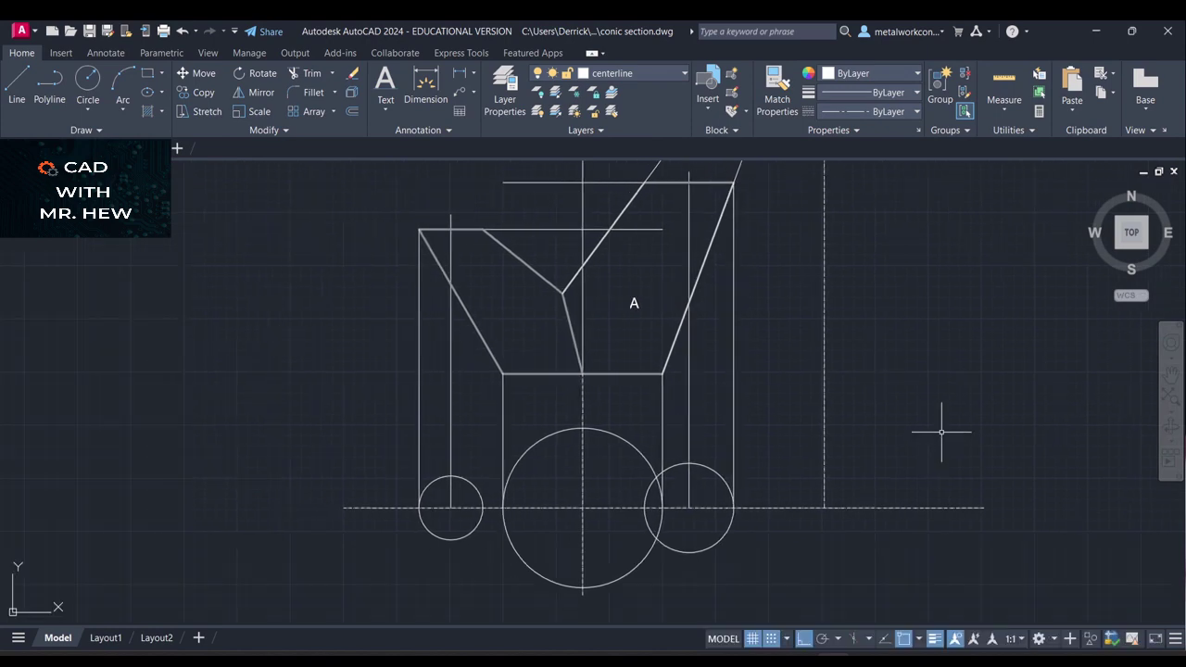
{"action": "left_click", "coordinate": [648, 74]}
{"action": "left_click", "coordinate": [618, 95]}
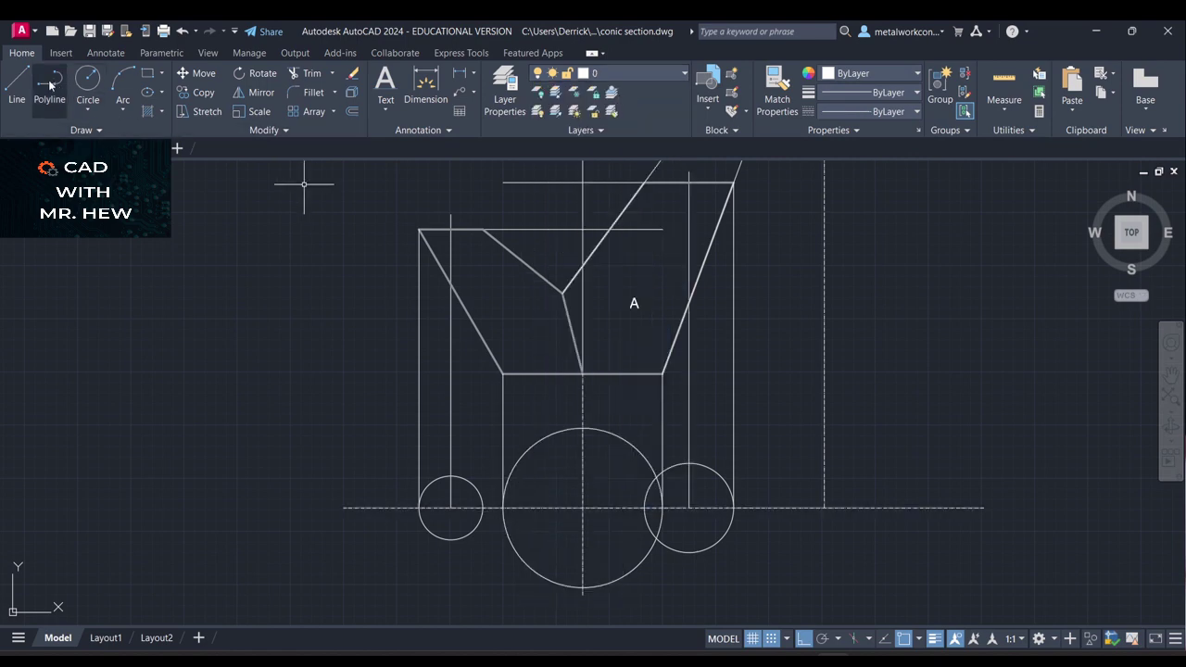
{"action": "left_click", "coordinate": [17, 87]}
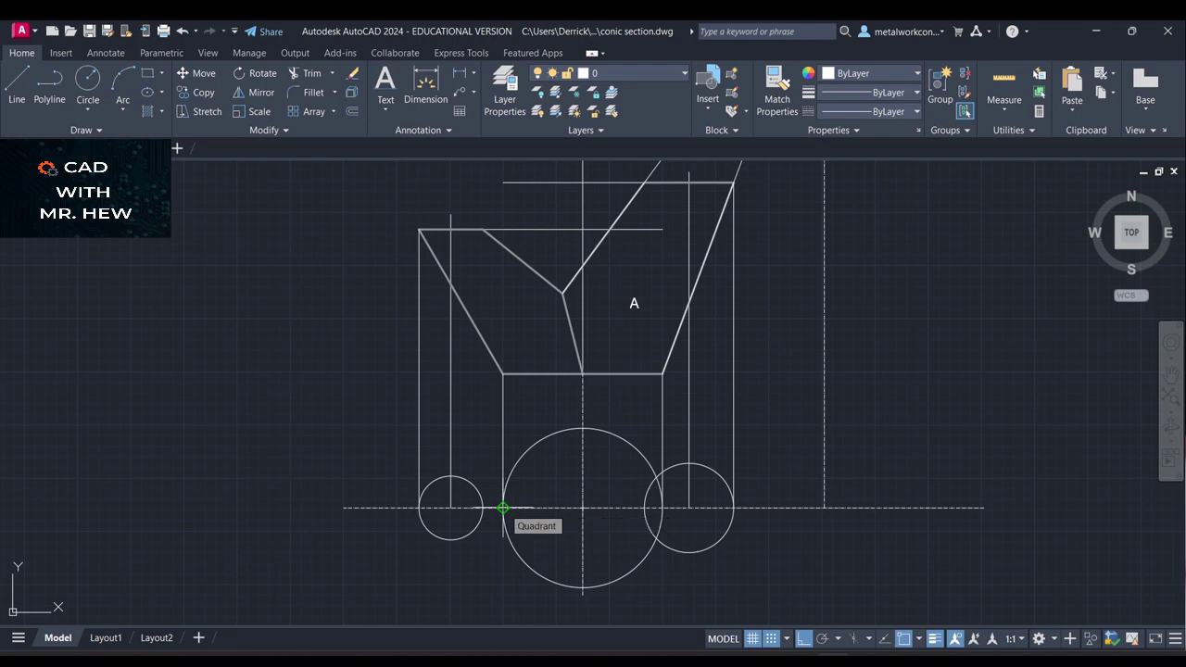
{"action": "left_click", "coordinate": [502, 508]}
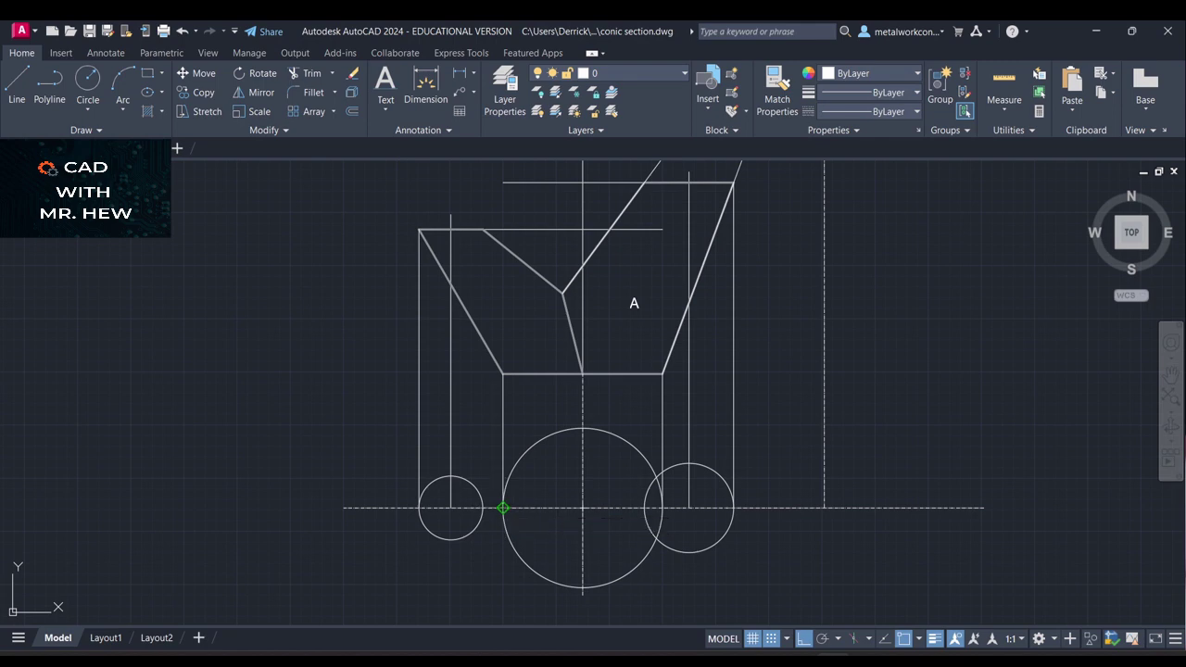
{"action": "left_click", "coordinate": [662, 508]}
{"action": "key", "text": "Return"}
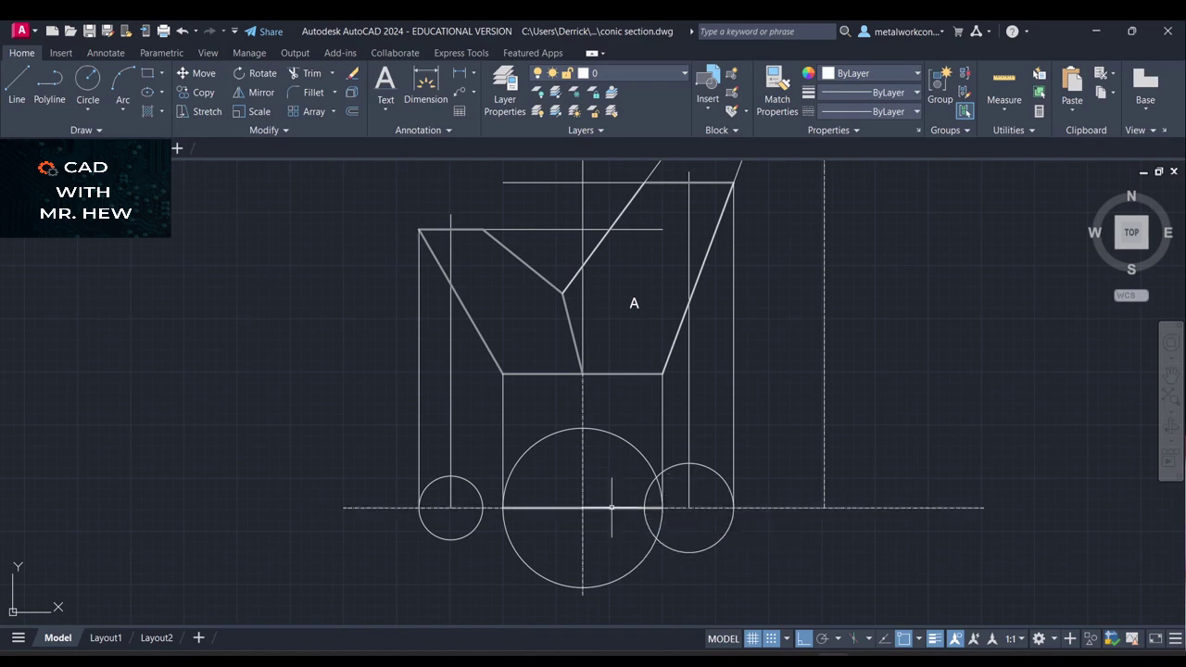
Polar-array the diameter line about the large plan circle's center with 12 items over 360 degrees
{"action": "left_click", "coordinate": [333, 111]}
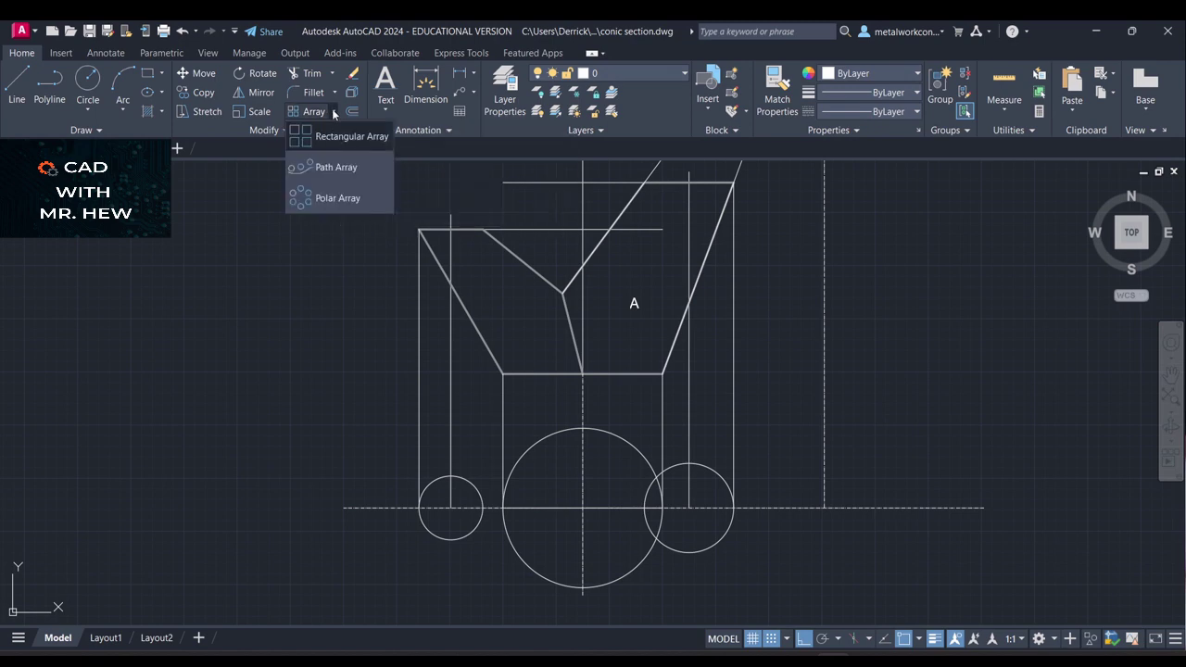
{"action": "left_click", "coordinate": [335, 198]}
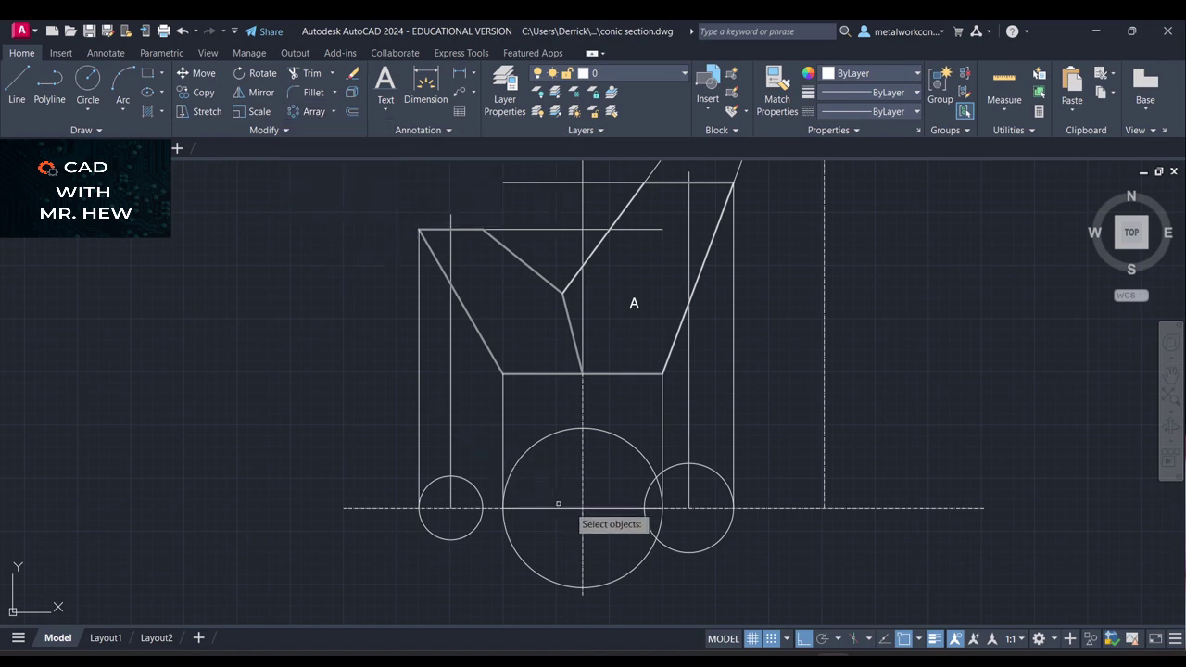
{"action": "left_click", "coordinate": [596, 508]}
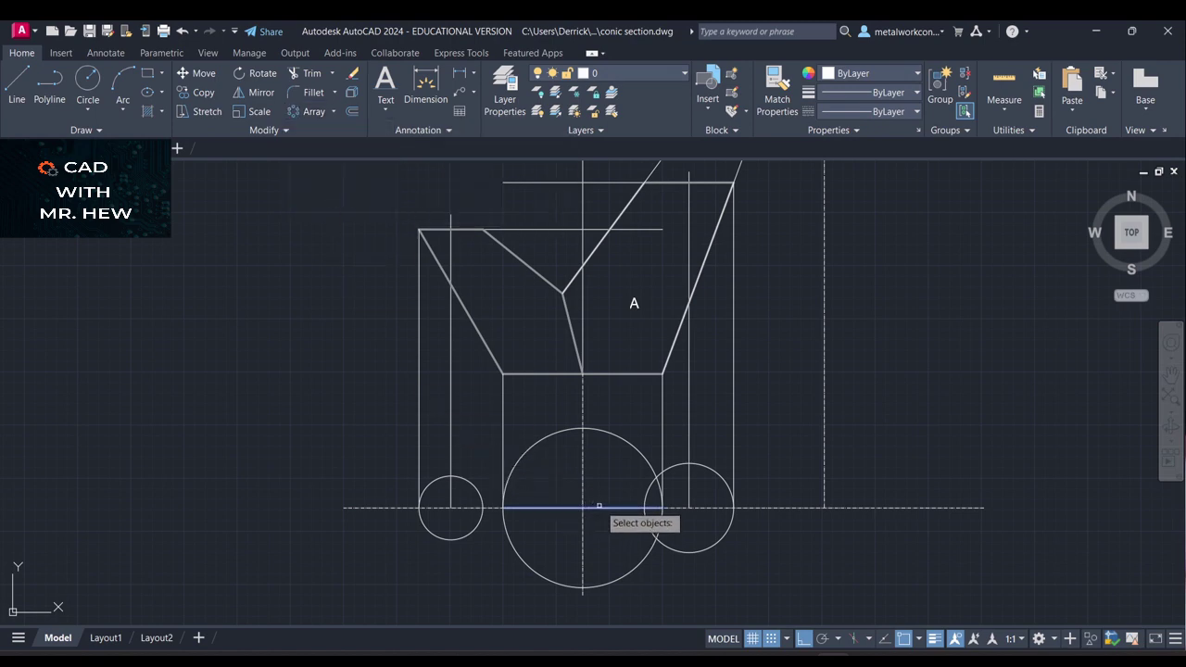
{"action": "key", "text": "Return"}
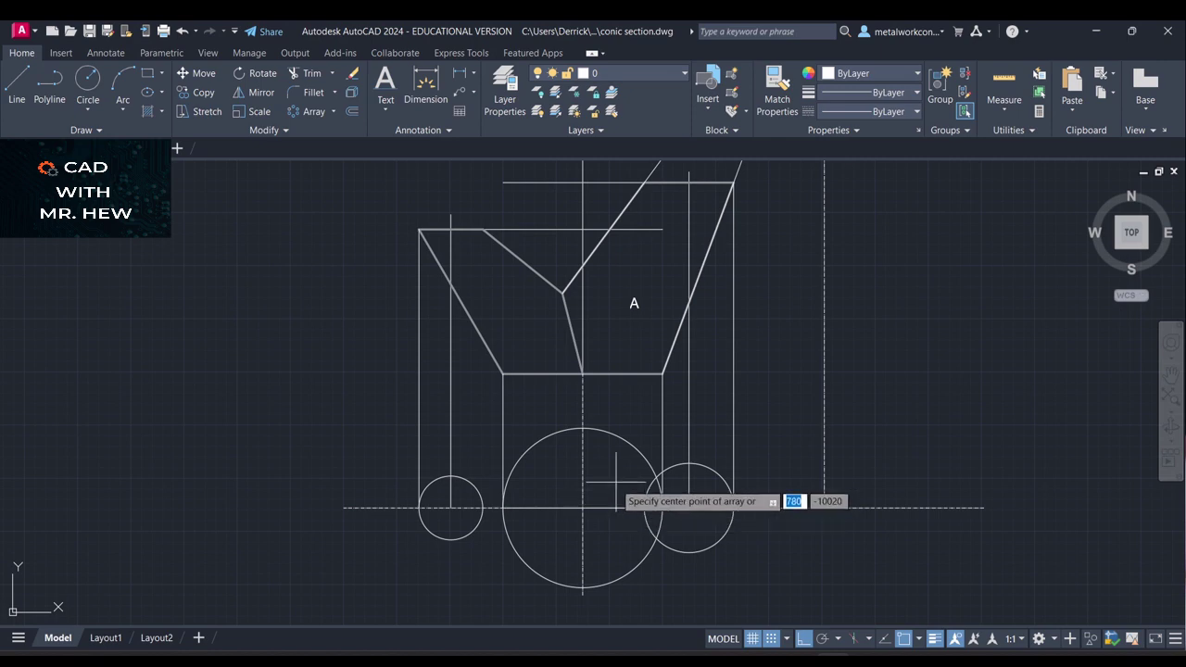
{"action": "left_click", "coordinate": [581, 508]}
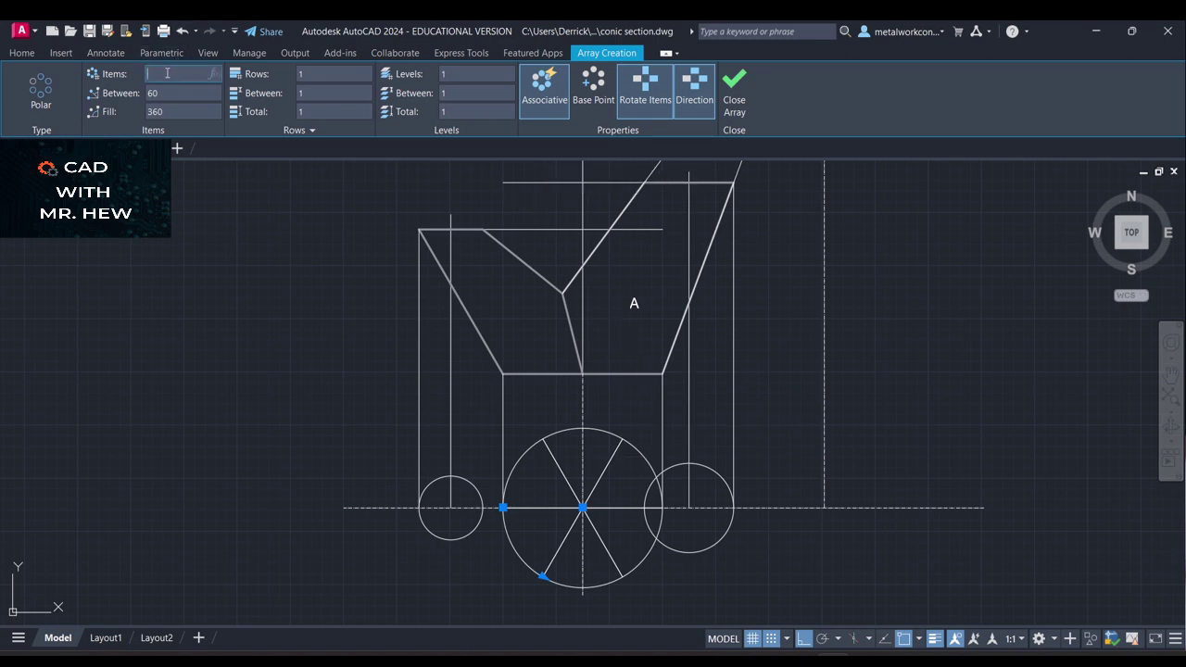
{"action": "key", "text": "Return"}
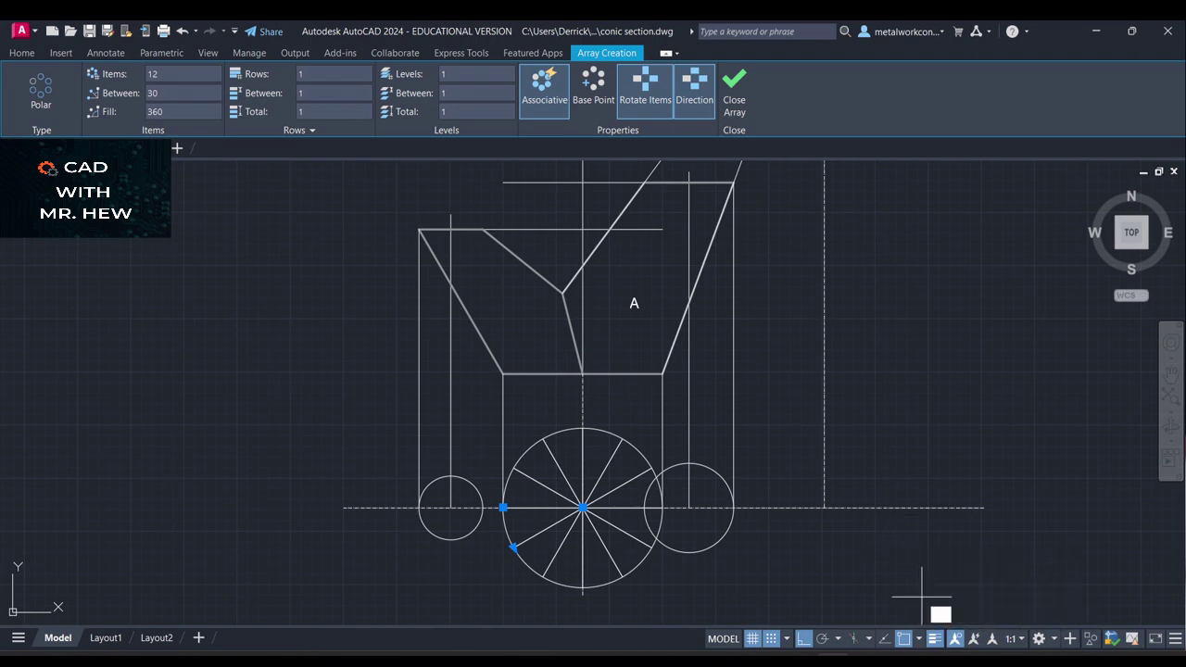
{"action": "key", "text": "Return"}
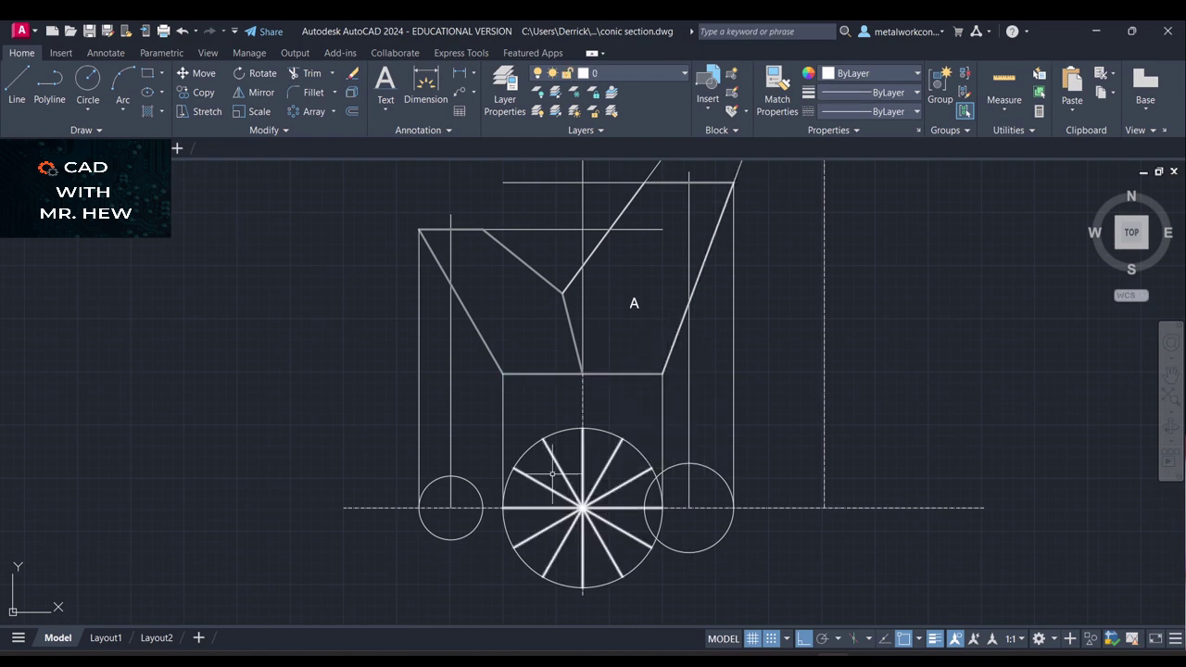
Project the two lower-left division points of the large plan circle vertically up to the front view's base edge
{"action": "left_click", "coordinate": [19, 88]}
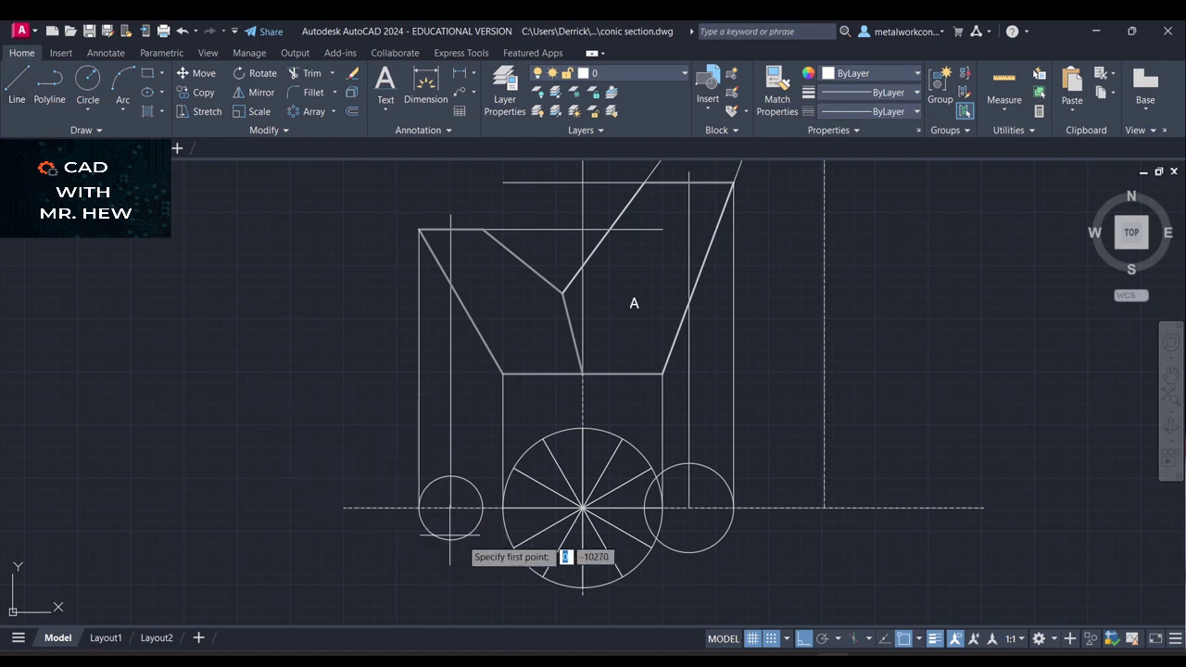
{"action": "left_click", "coordinate": [503, 374]}
{"action": "key", "text": "Escape"}
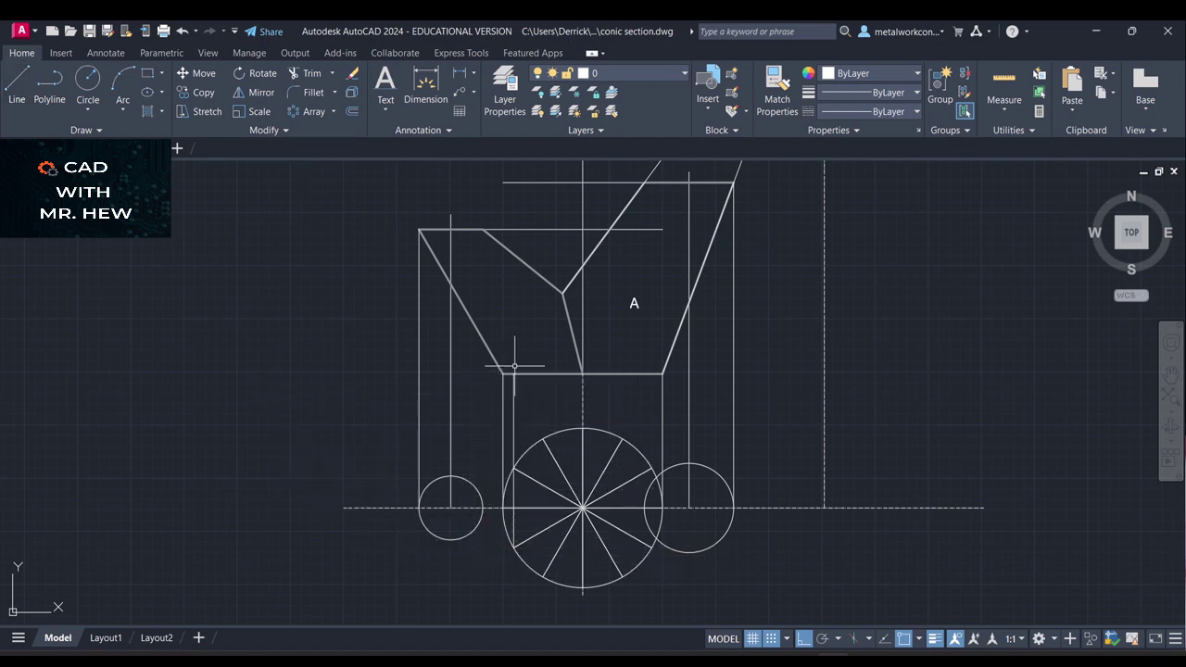
{"action": "key", "text": "Return"}
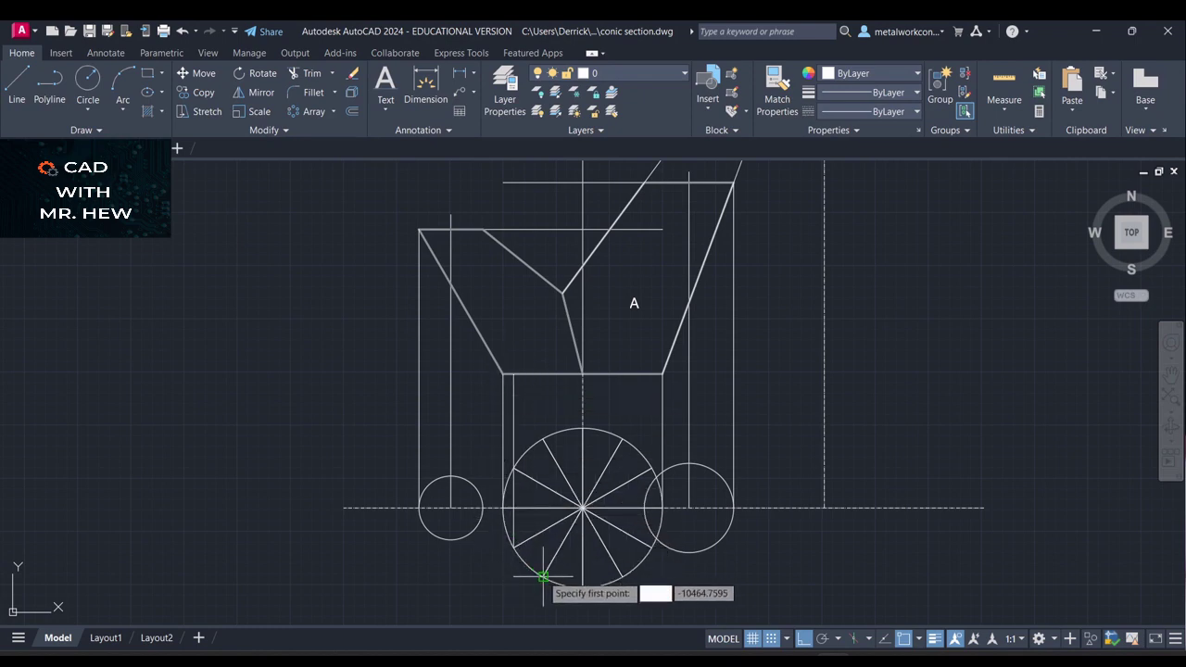
{"action": "left_click", "coordinate": [505, 574]}
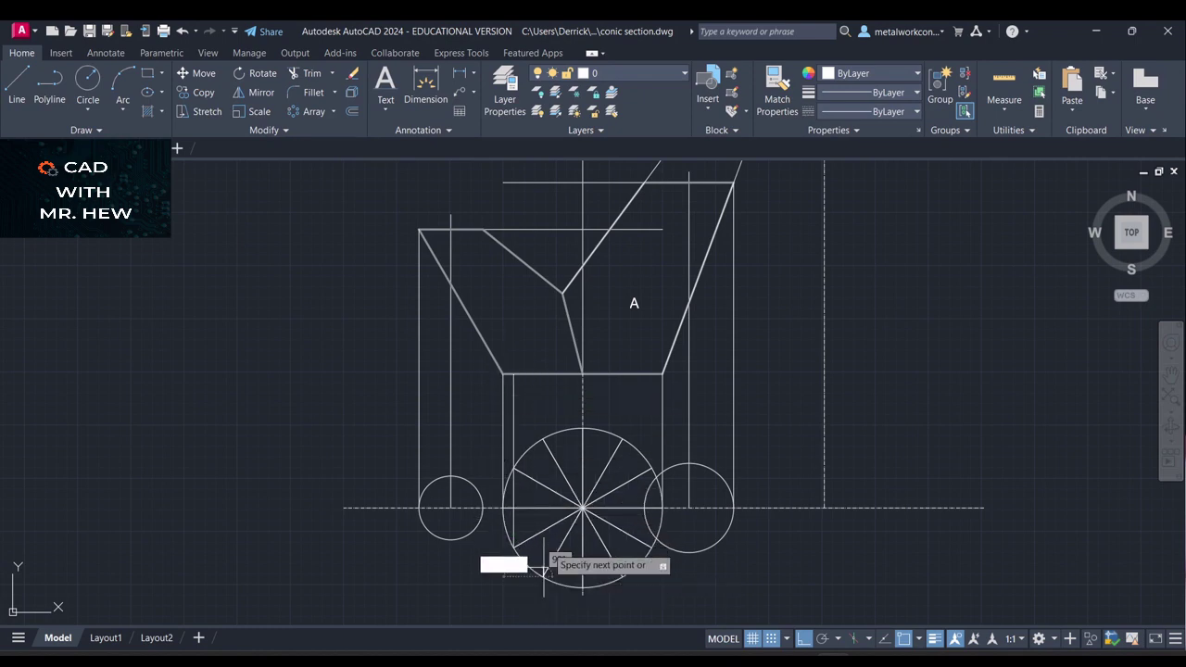
{"action": "left_click", "coordinate": [549, 372]}
{"action": "key", "text": "Return"}
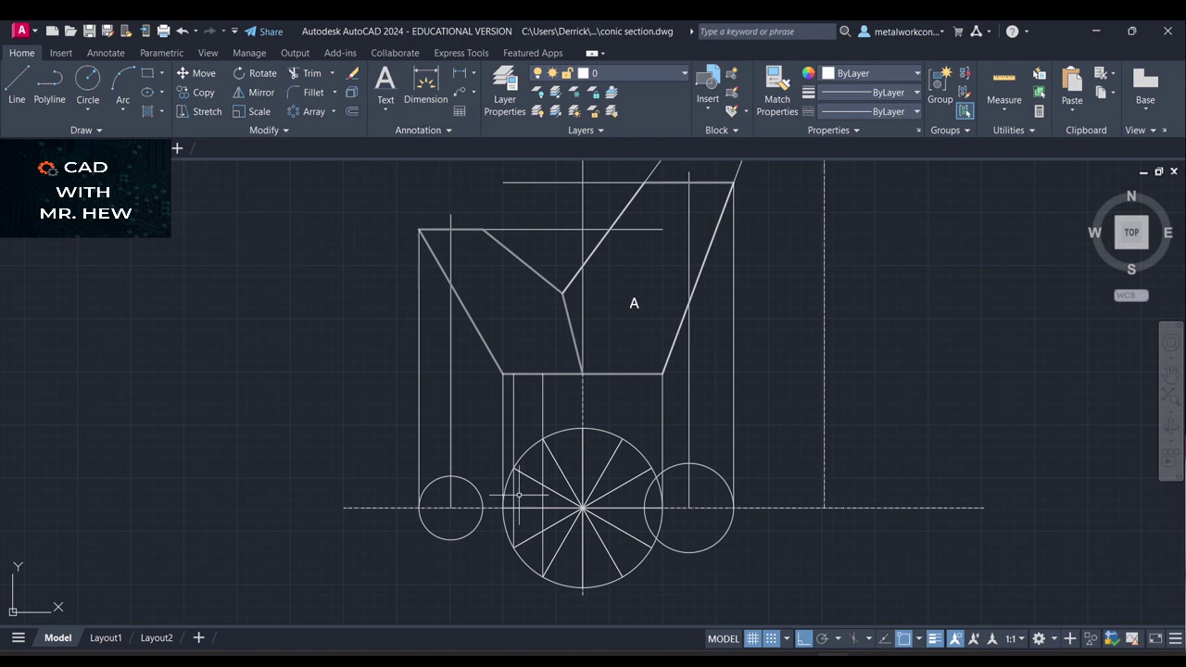
Project the two lower-right division points of the large plan circle vertically up to the front view's base edge
{"action": "key", "text": "Return"}
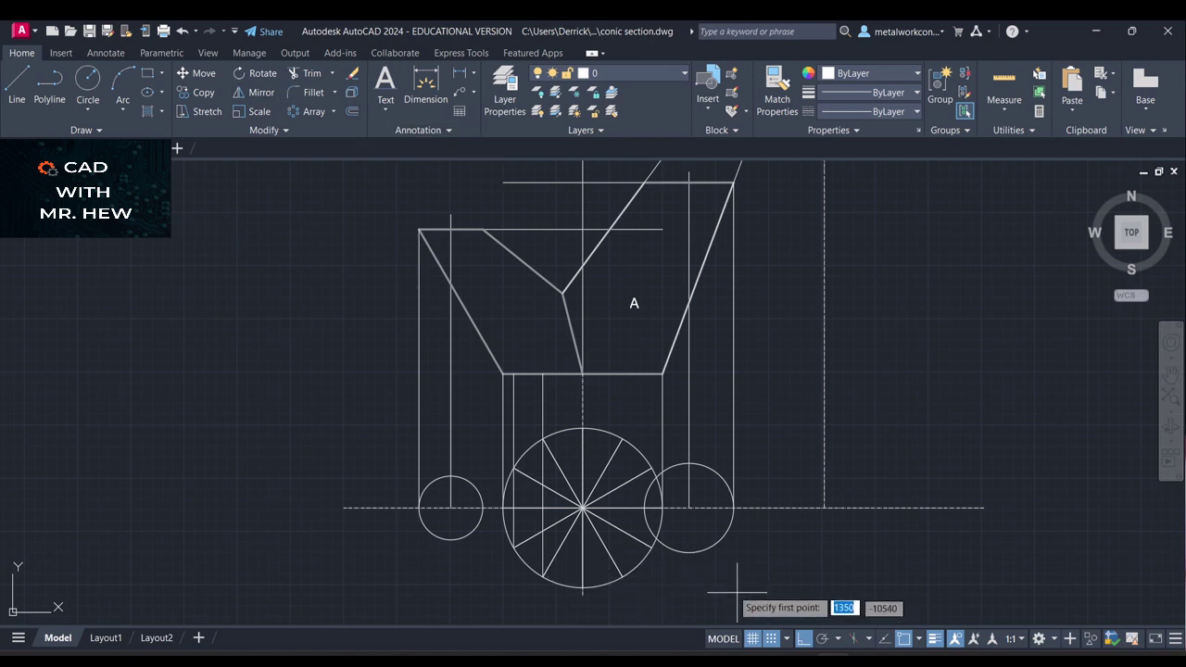
{"action": "left_click", "coordinate": [623, 576]}
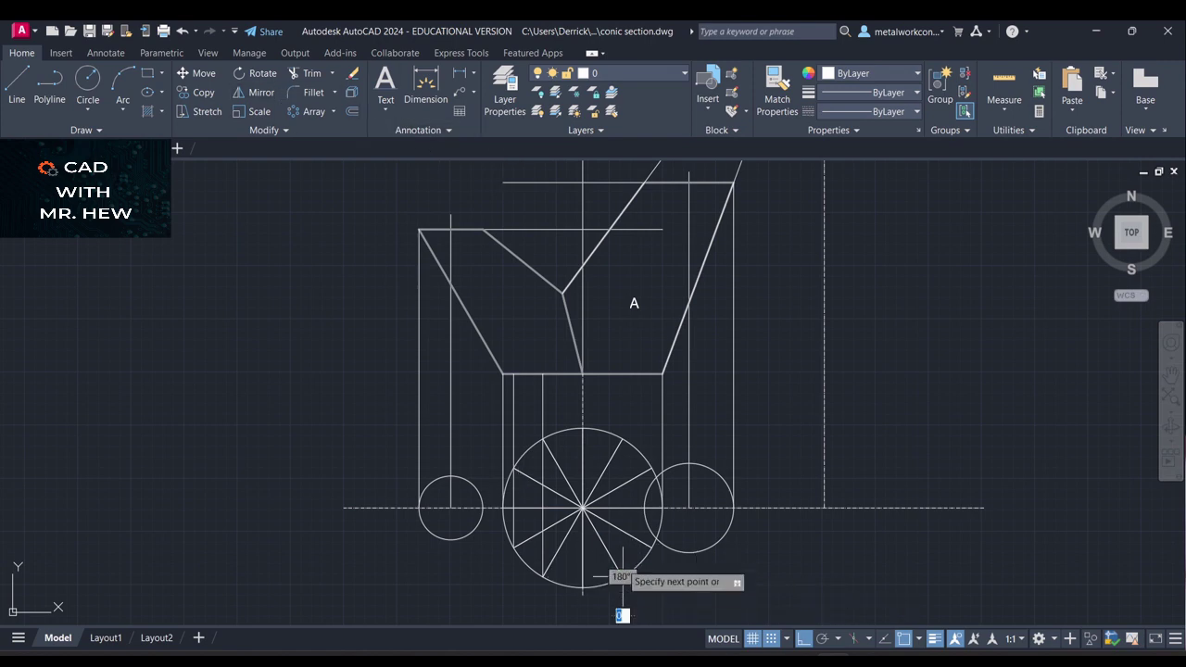
{"action": "left_click", "coordinate": [623, 374]}
{"action": "key", "text": "Return"}
{"action": "key", "text": "Return"}
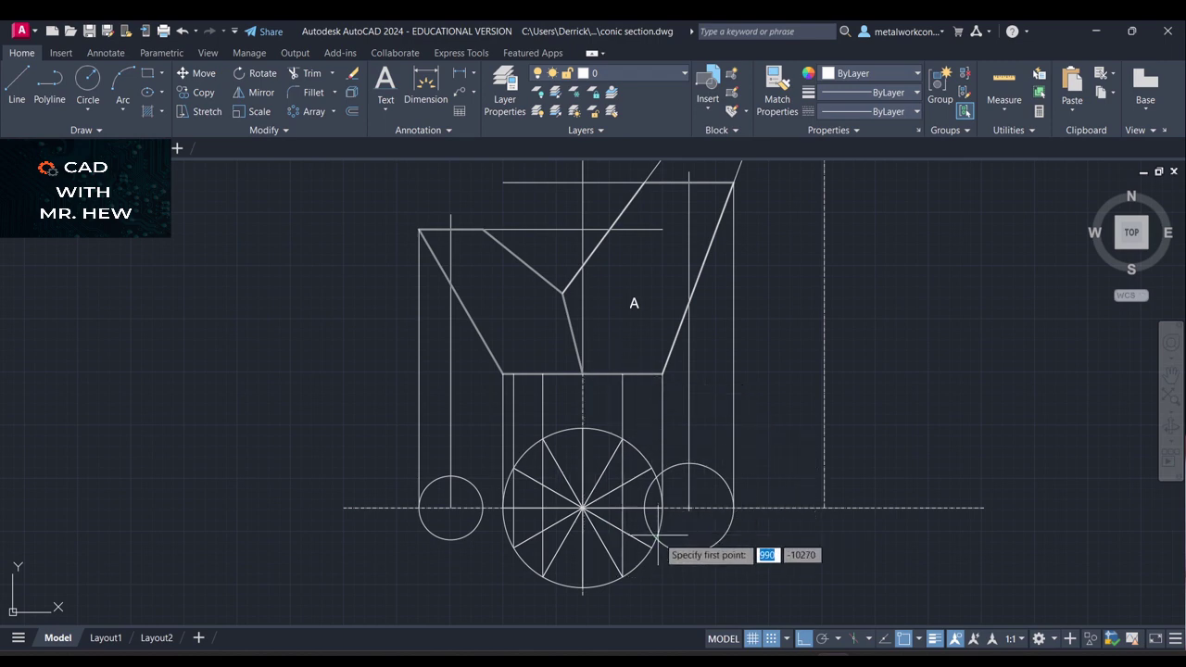
{"action": "left_click", "coordinate": [651, 548]}
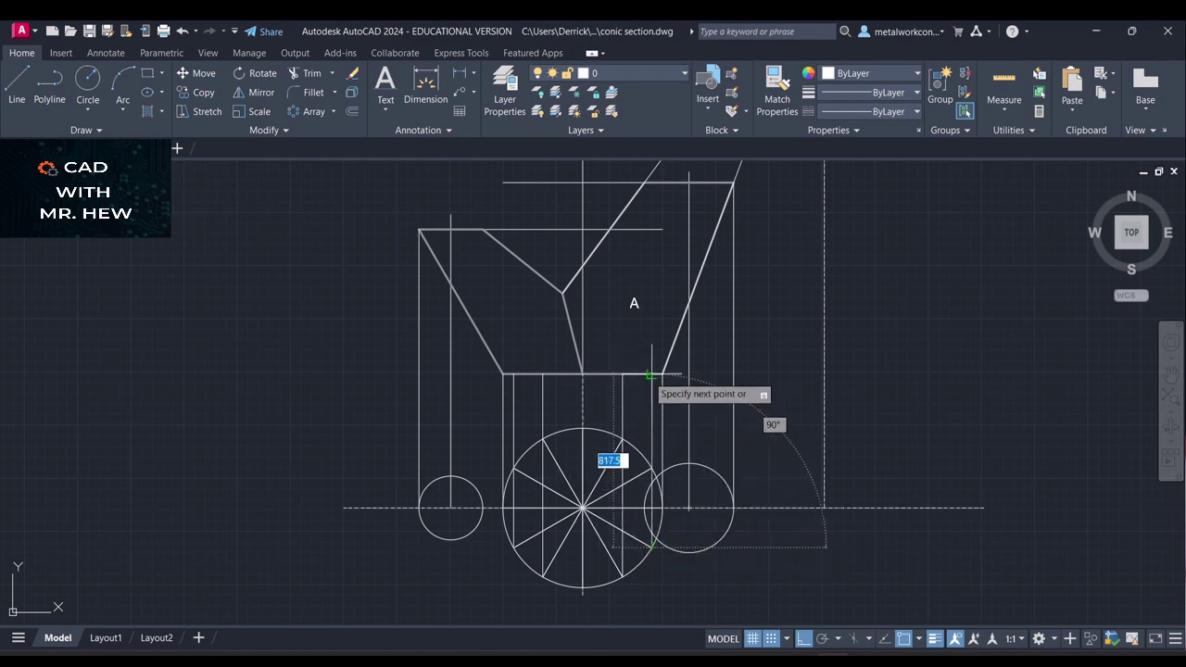
{"action": "left_click", "coordinate": [651, 374]}
{"action": "key", "text": "Return"}
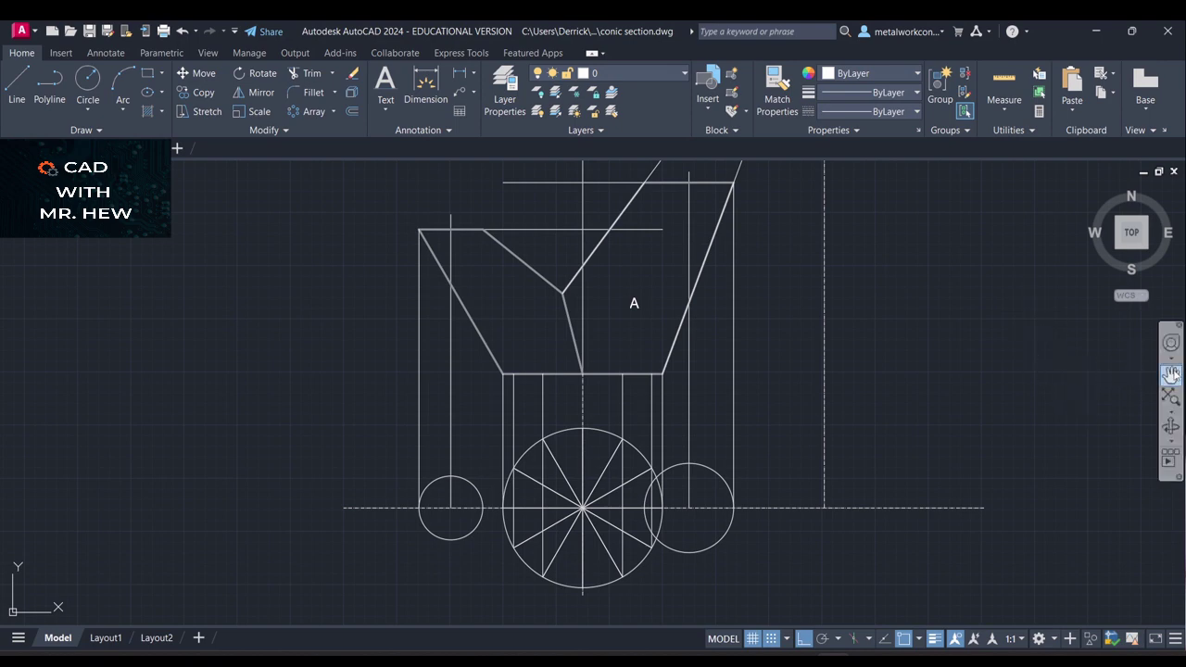
With Ortho off, draw lines joining branch A's apex to the base edge's left corner and to the first projected point beside it
{"action": "left_click", "coordinate": [1171, 374]}
{"action": "left_click_drag", "start_coordinate": [1028, 294], "coordinate": [958, 423]}
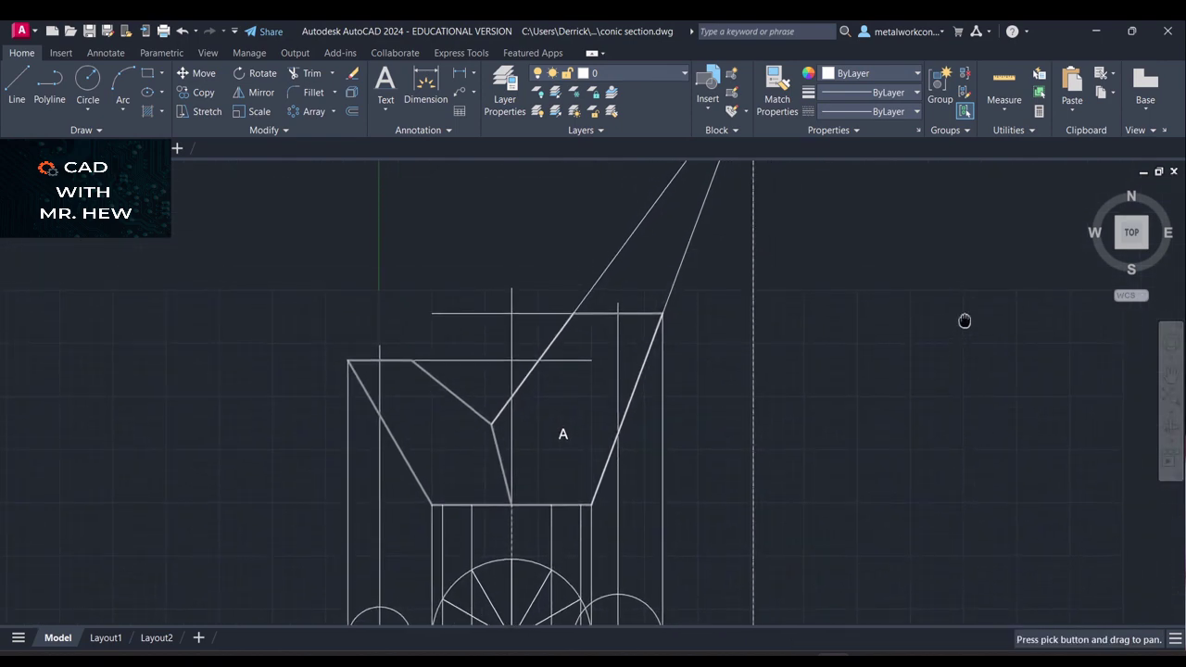
{"action": "mouse_move", "coordinate": [966, 316]}
{"action": "left_mouse_down"}
{"action": "mouse_move", "coordinate": [970, 411]}
{"action": "mouse_move", "coordinate": [989, 394]}
{"action": "left_mouse_up"}
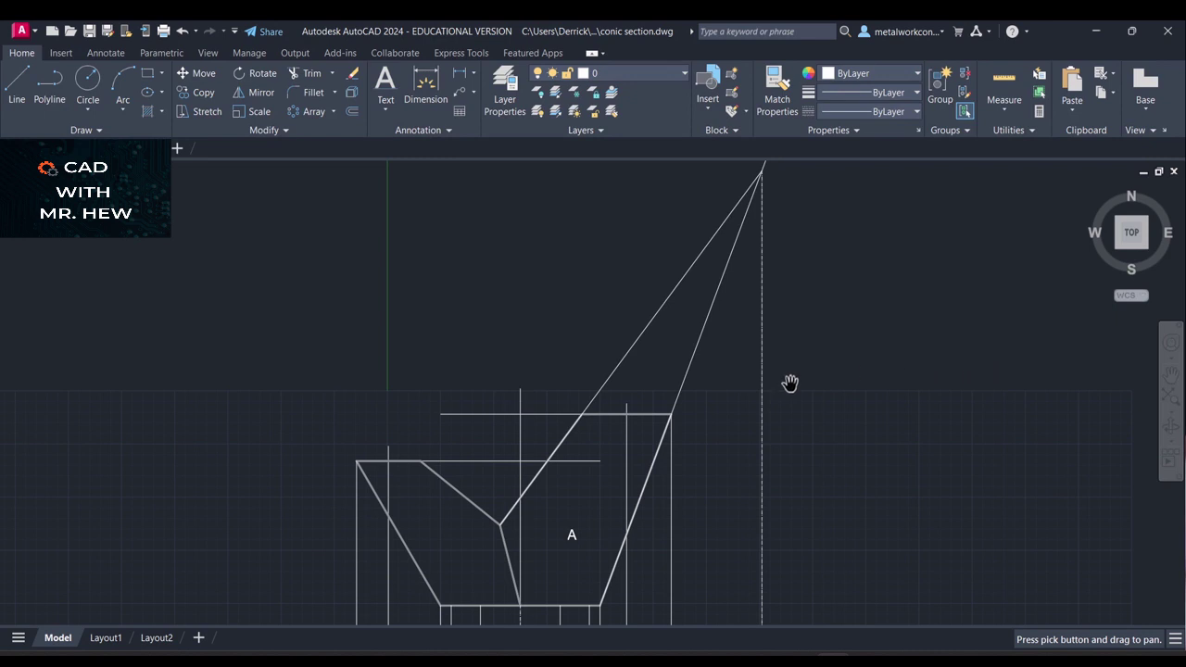
{"action": "left_click", "coordinate": [17, 93]}
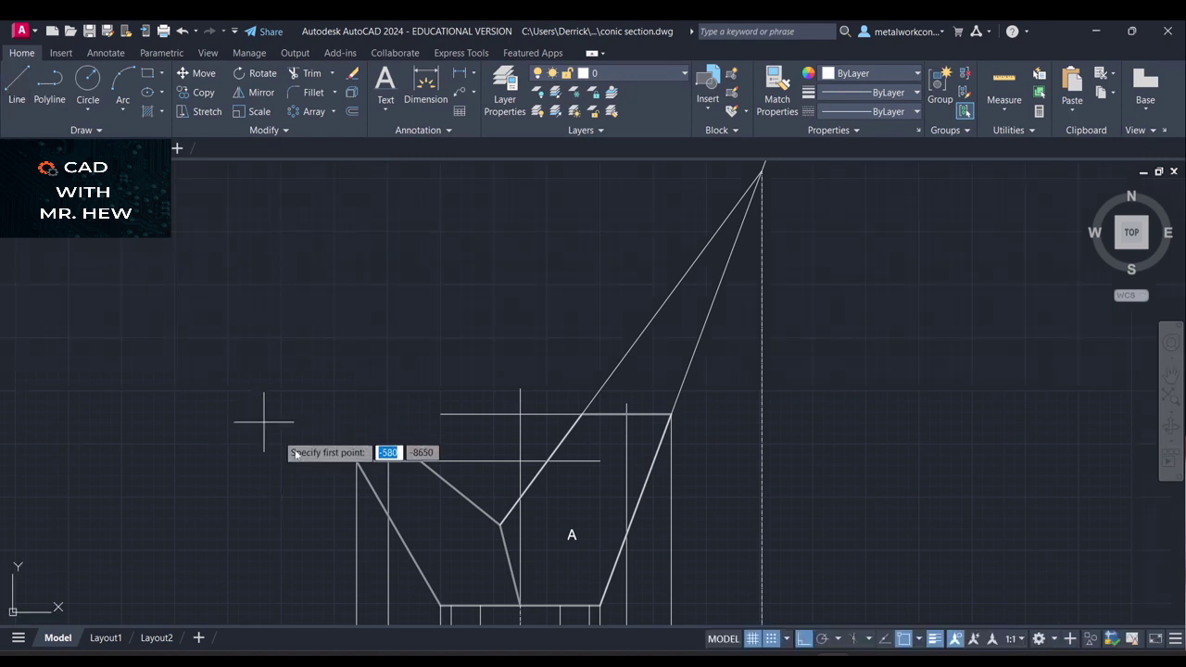
{"action": "left_click", "coordinate": [440, 606]}
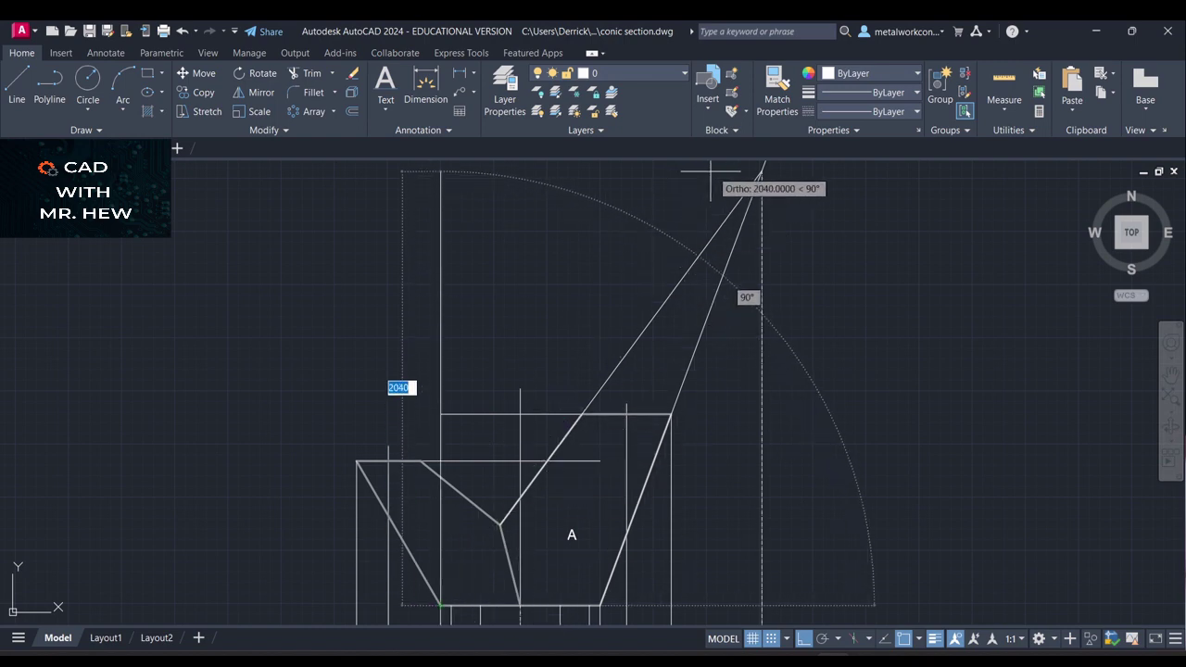
{"action": "left_click", "coordinate": [808, 639]}
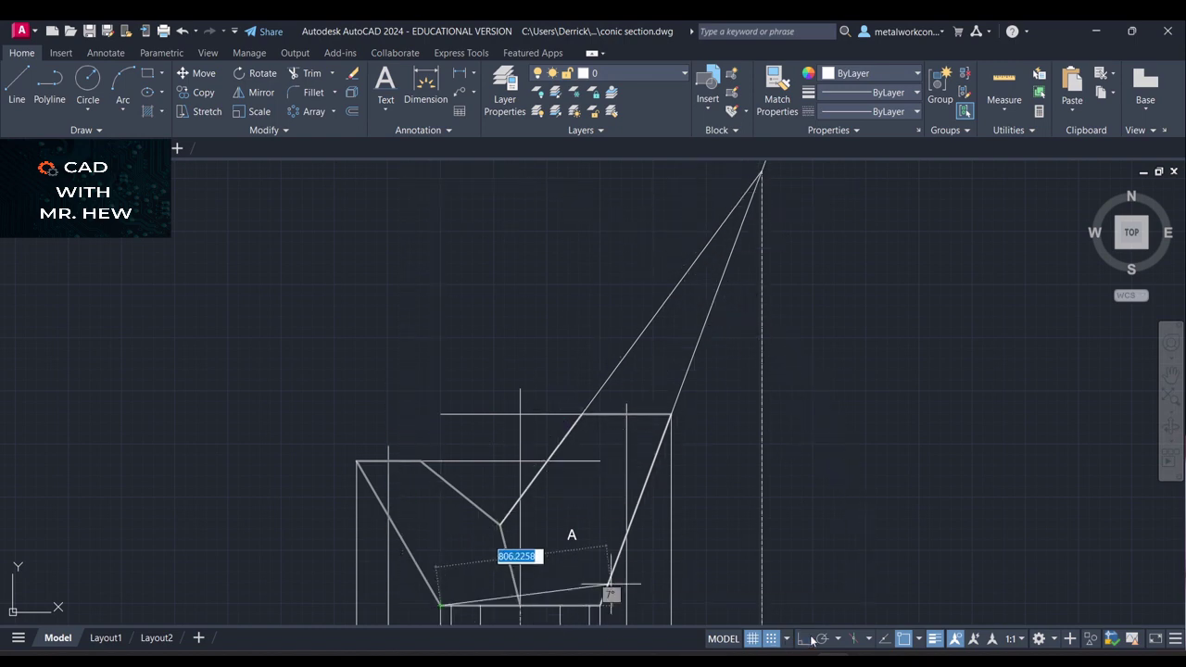
{"action": "left_click", "coordinate": [762, 170]}
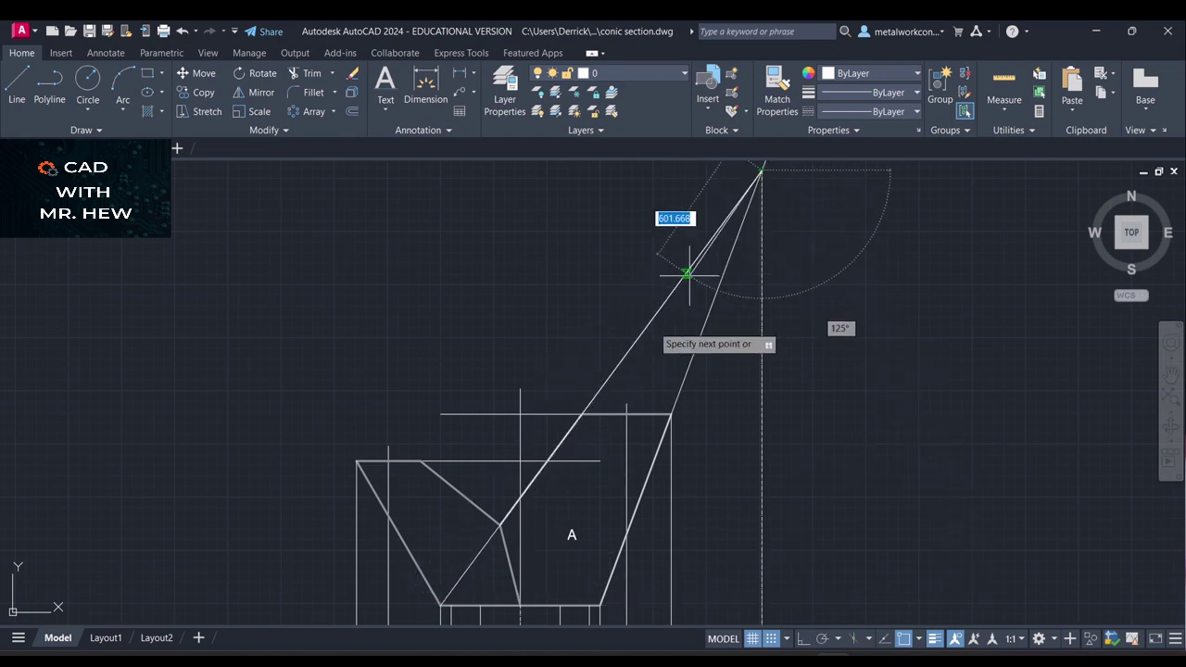
{"action": "left_click", "coordinate": [452, 606]}
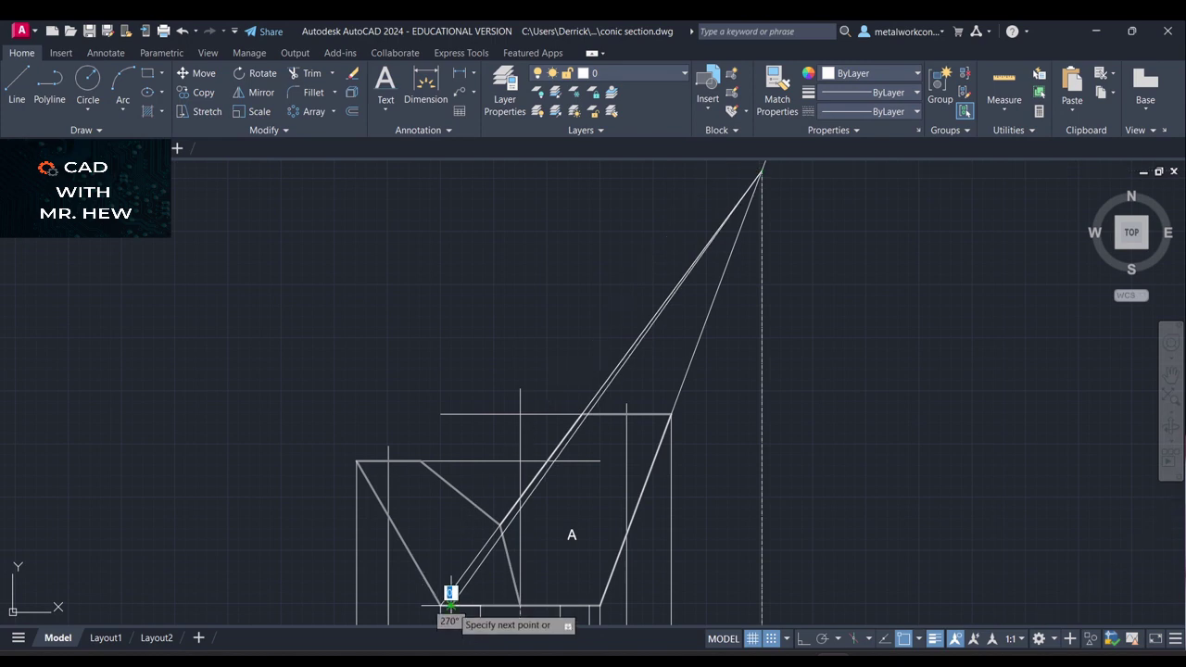
{"action": "key", "text": "Return"}
Draw lines joining branch A's apex to the second projected point from the base edge's left corner and to the base edge's midpoint
{"action": "key", "text": "Return"}
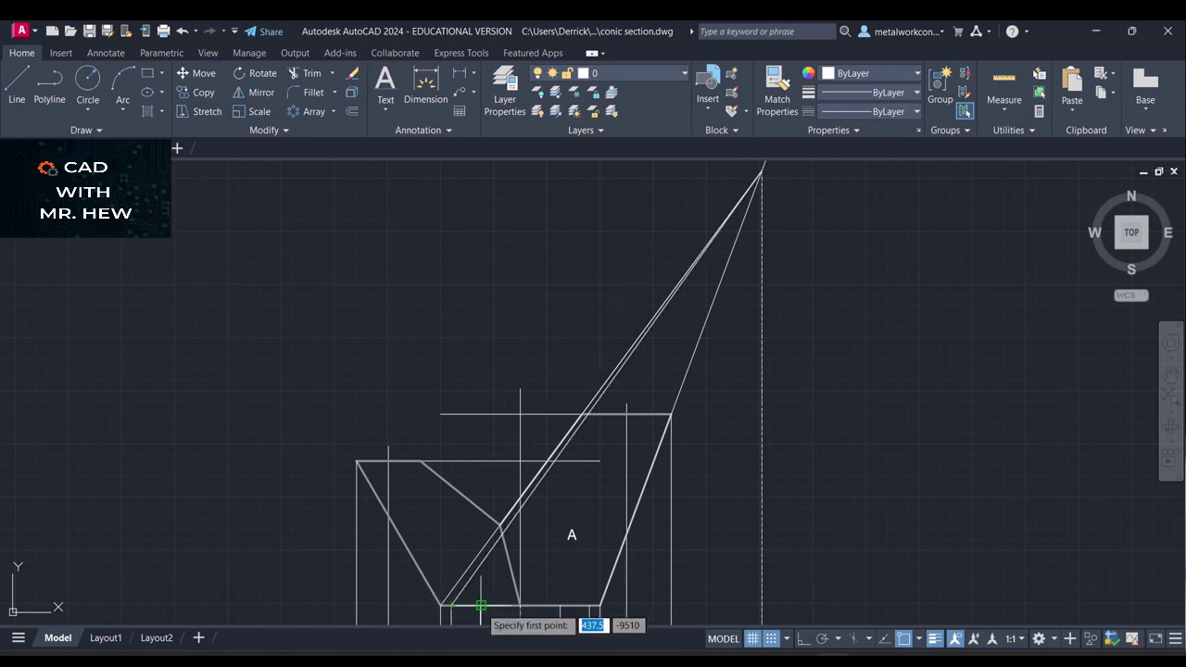
{"action": "left_click", "coordinate": [481, 606]}
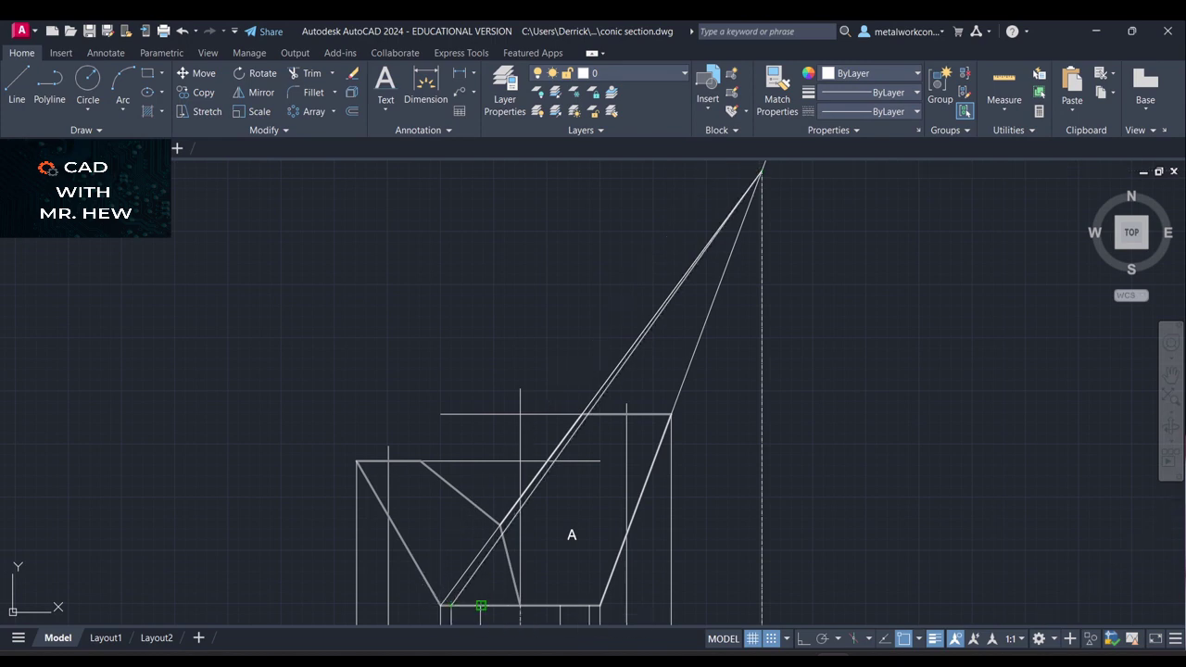
{"action": "left_click", "coordinate": [761, 169]}
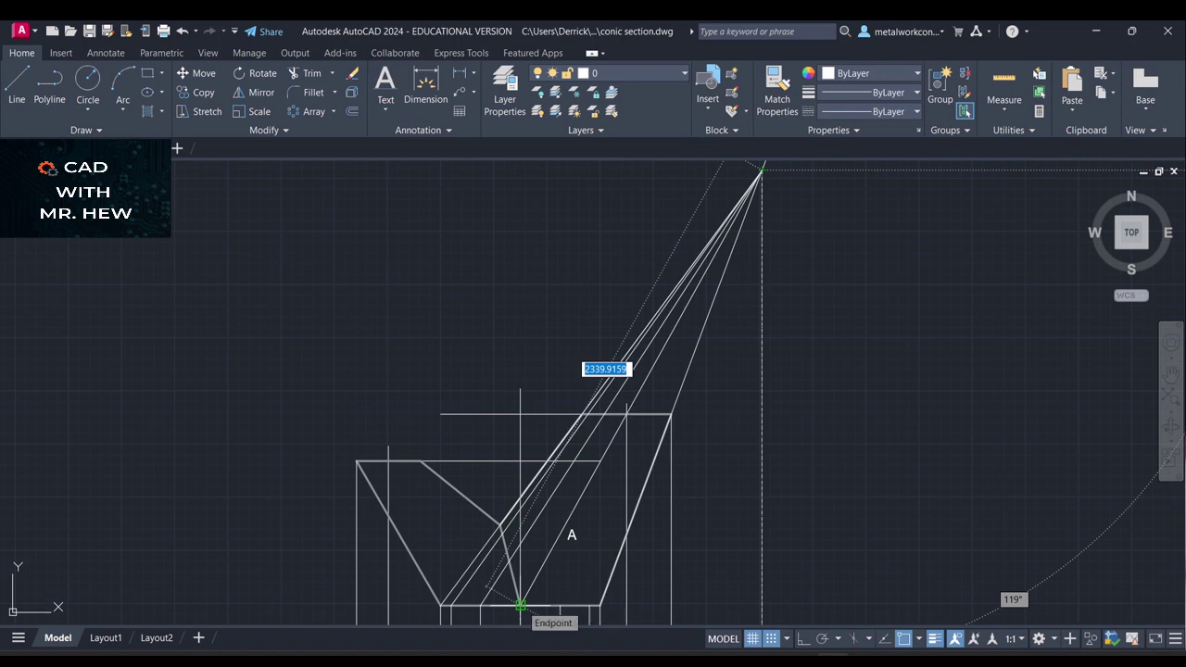
{"action": "left_click", "coordinate": [521, 605]}
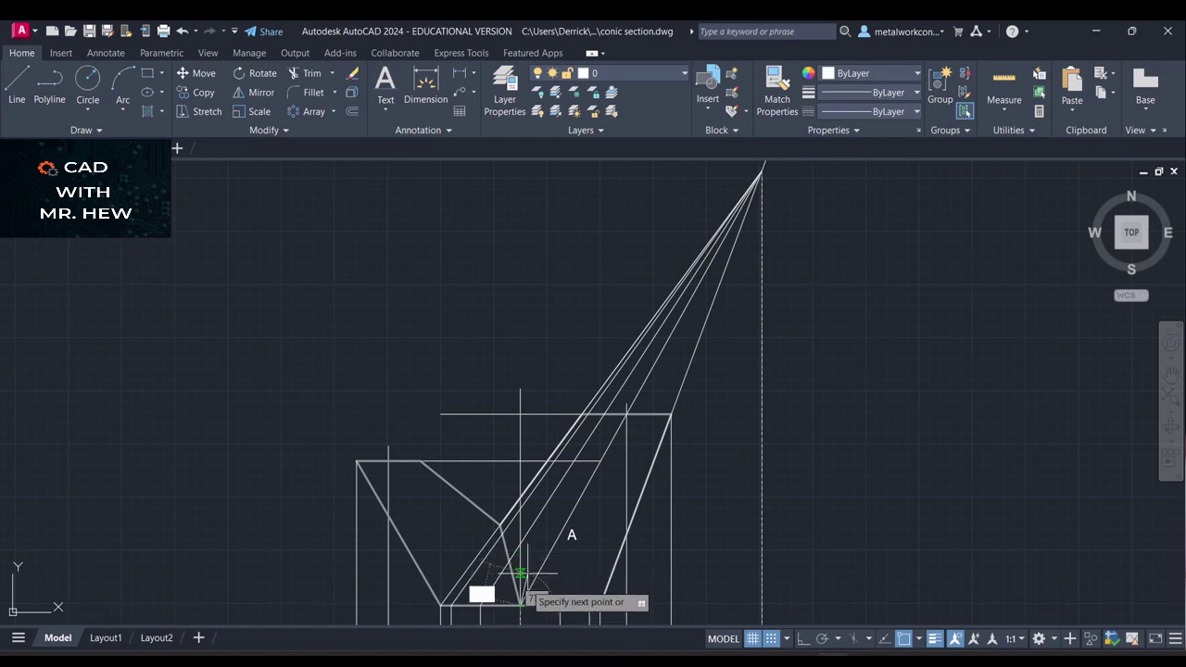
{"action": "key", "text": "Return"}
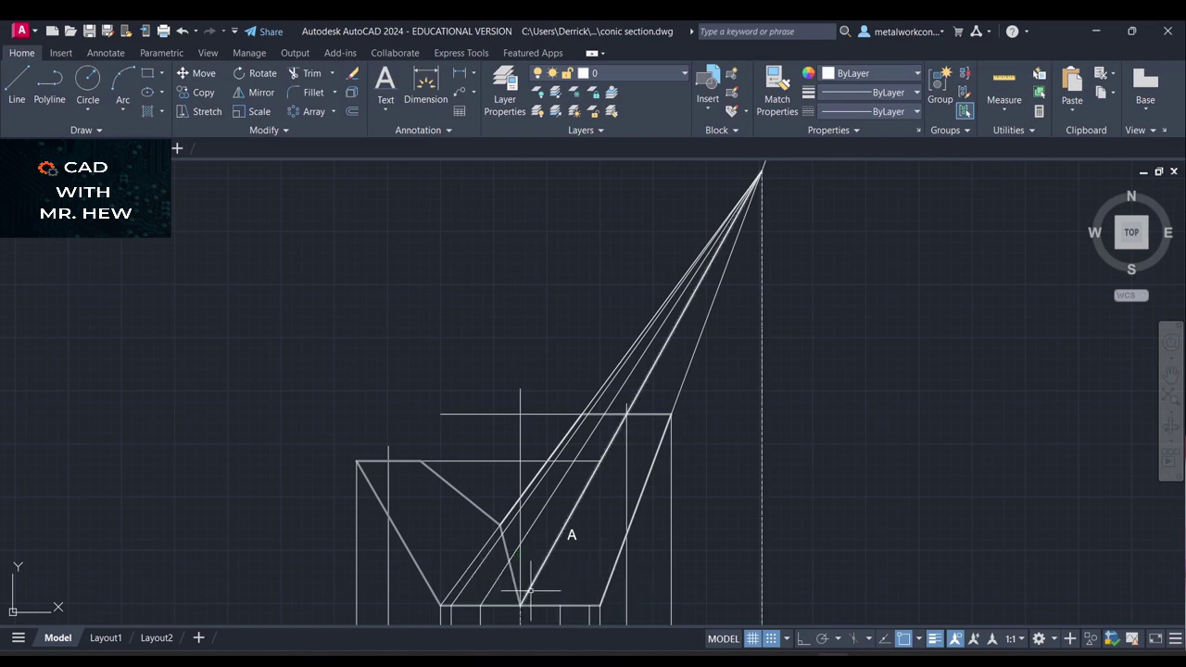
Move the line from branch A's apex to the base midpoint onto the centerline layer
{"action": "left_click", "coordinate": [558, 535]}
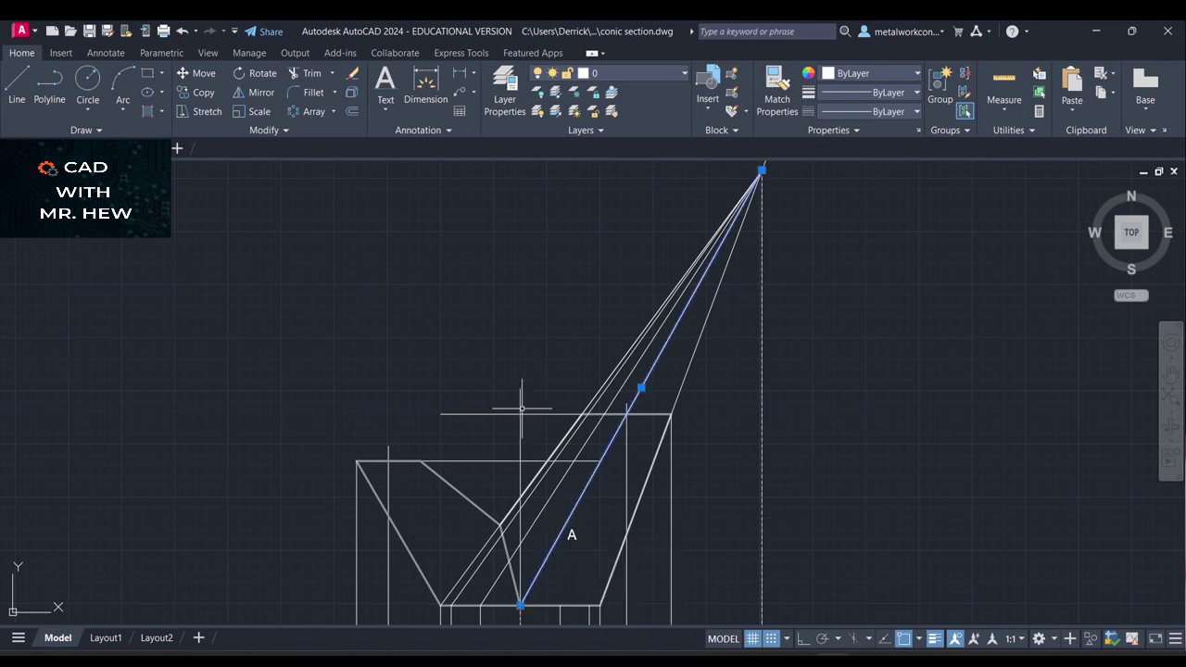
{"action": "left_click", "coordinate": [633, 72]}
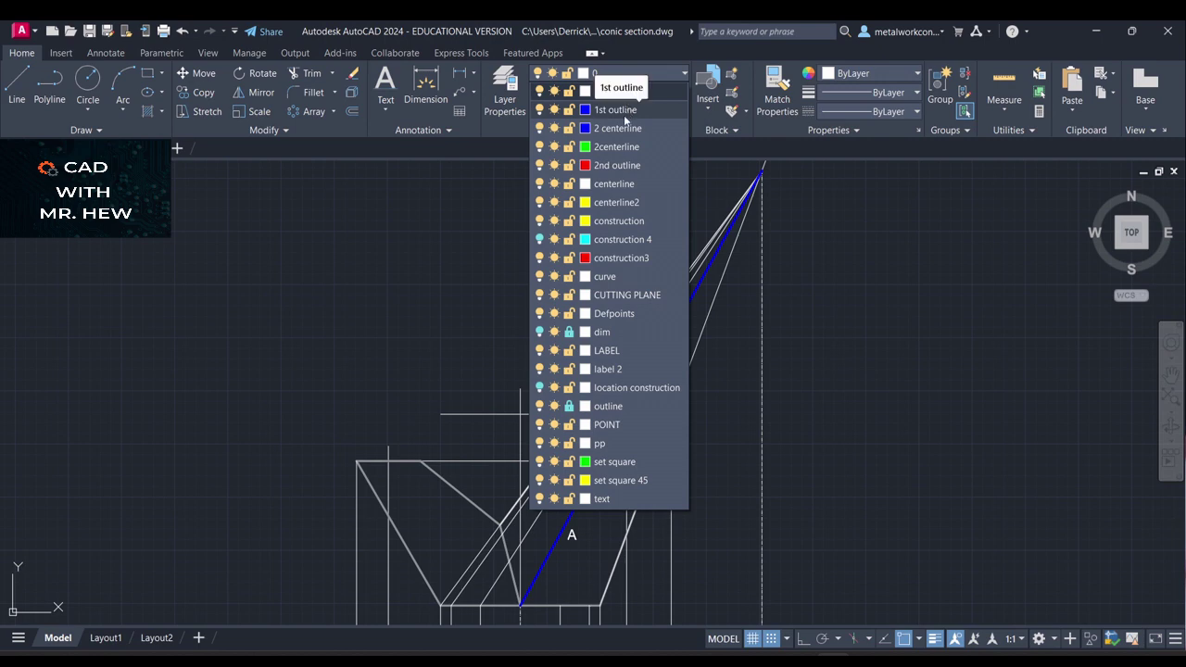
{"action": "left_click", "coordinate": [613, 184]}
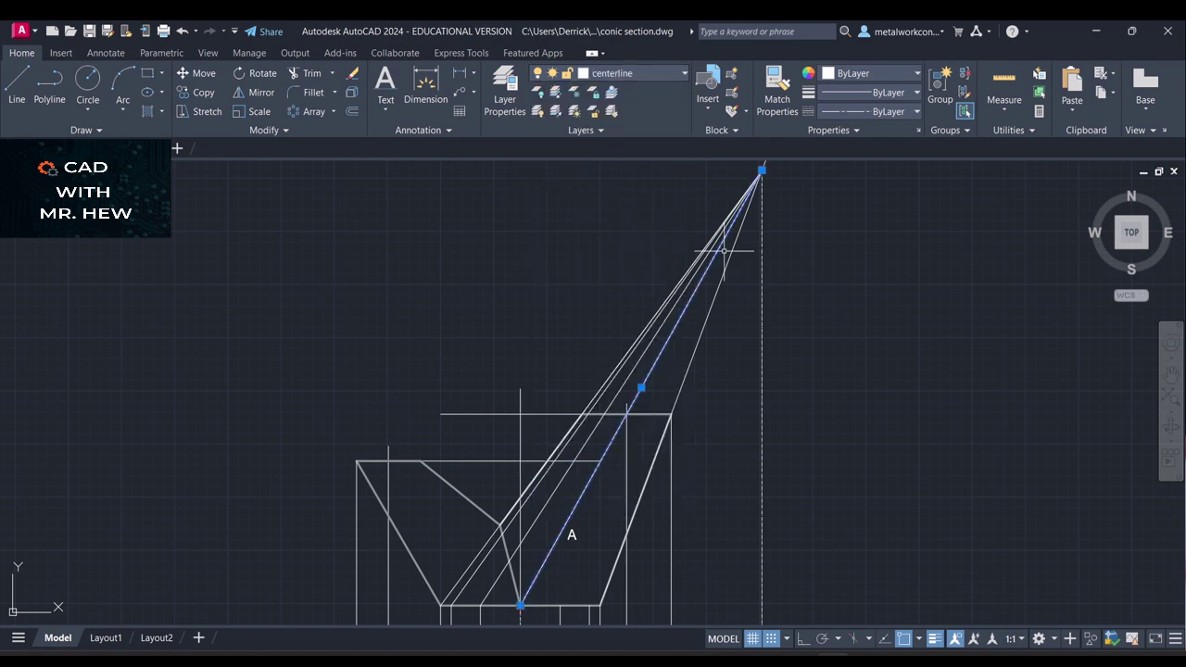
Draw lines joining branch A's apex to the two projected points on the right half of the base edge
{"action": "type", "text": "l"}
{"action": "key", "text": "Return"}
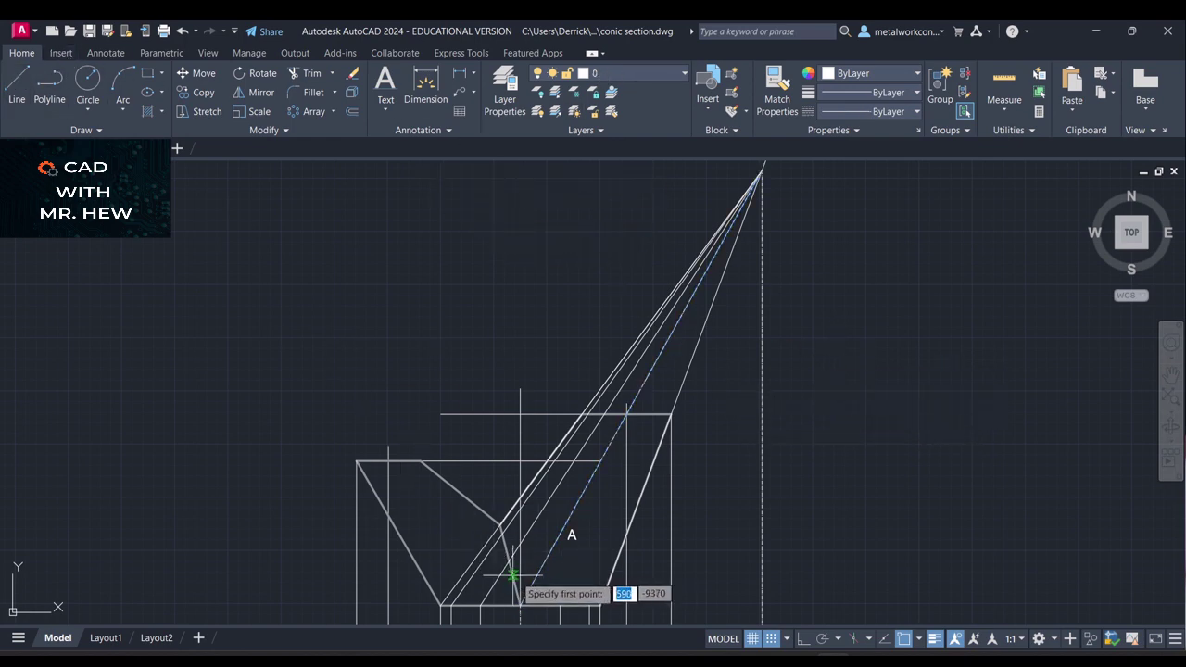
{"action": "left_click", "coordinate": [521, 607]}
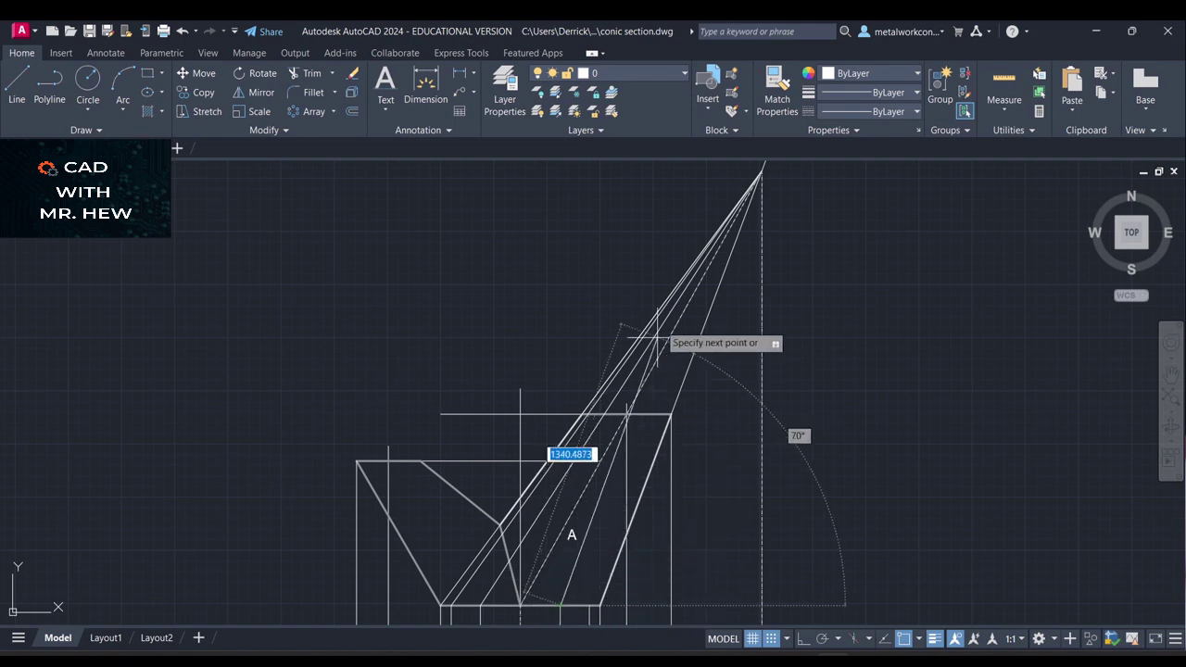
{"action": "left_click", "coordinate": [762, 170]}
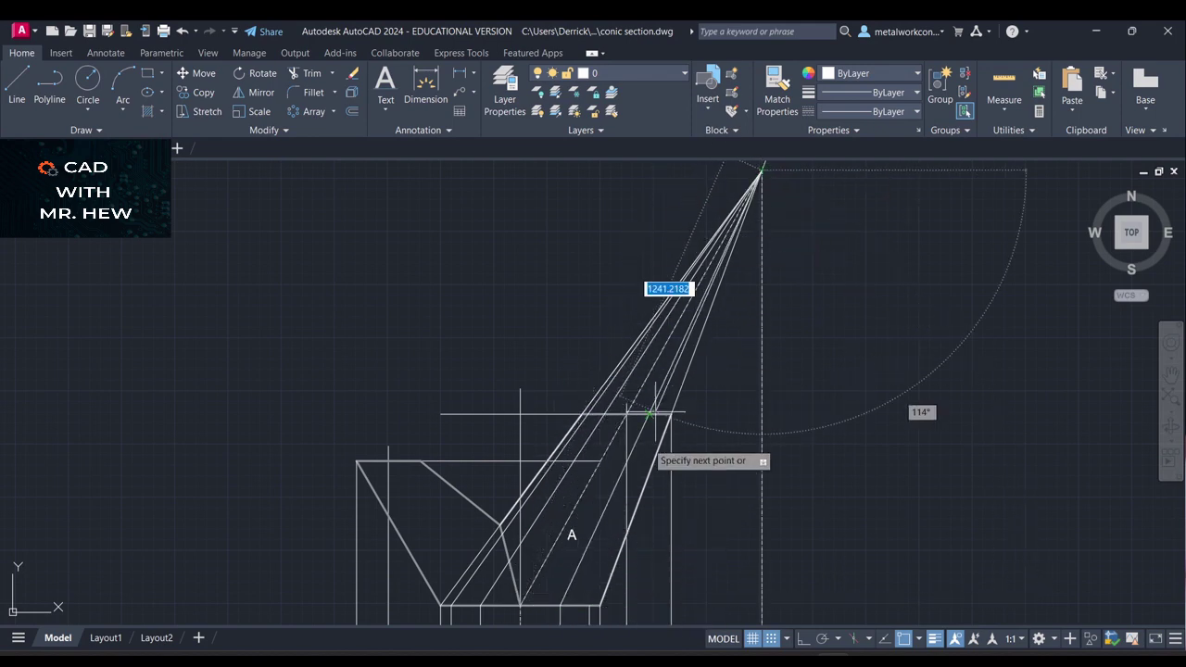
{"action": "left_click", "coordinate": [589, 604]}
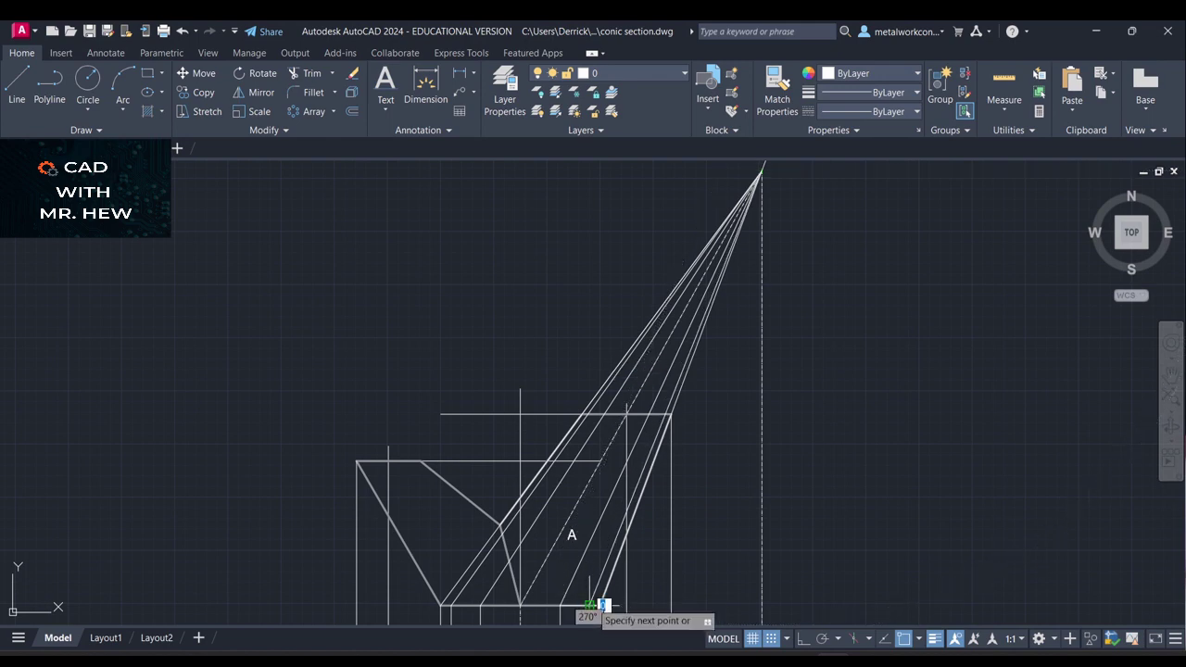
{"action": "key", "text": "Escape"}
With snapping off, place single-line text "1" at height 50 beside the right end of the large plan circle's horizontal diameter
{"action": "scroll", "coordinate": [618, 579], "scroll_direction": "down", "scroll_amount": 2}
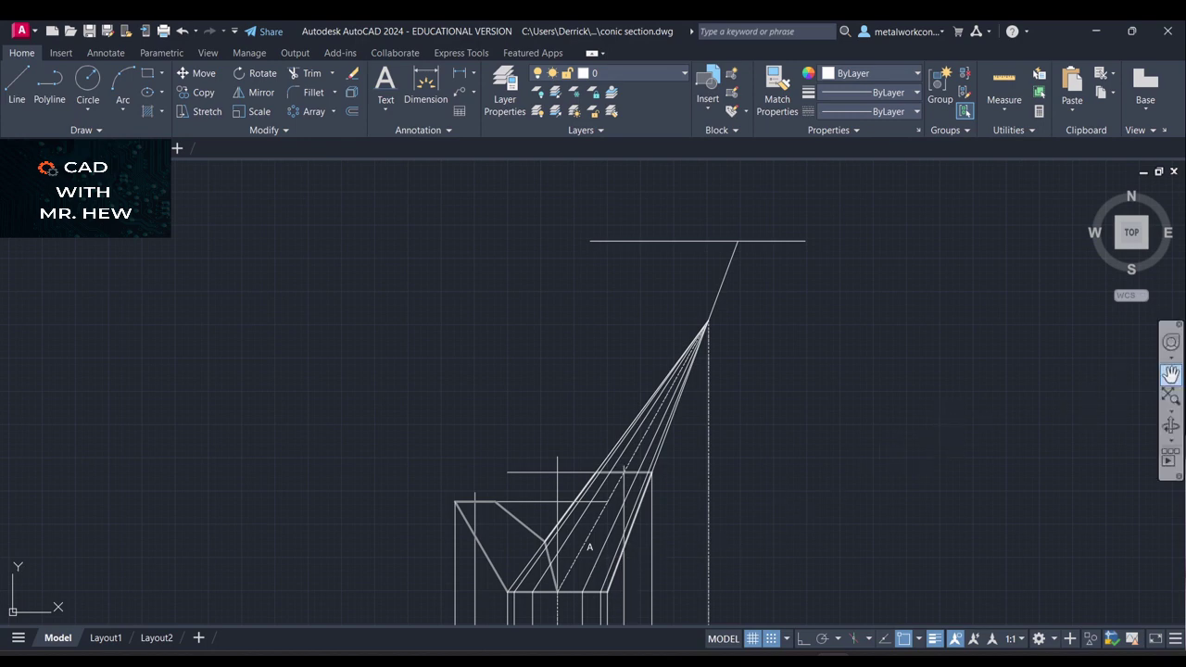
{"action": "left_click", "coordinate": [1170, 375]}
{"action": "left_click_drag", "start_coordinate": [913, 486], "coordinate": [966, 344]}
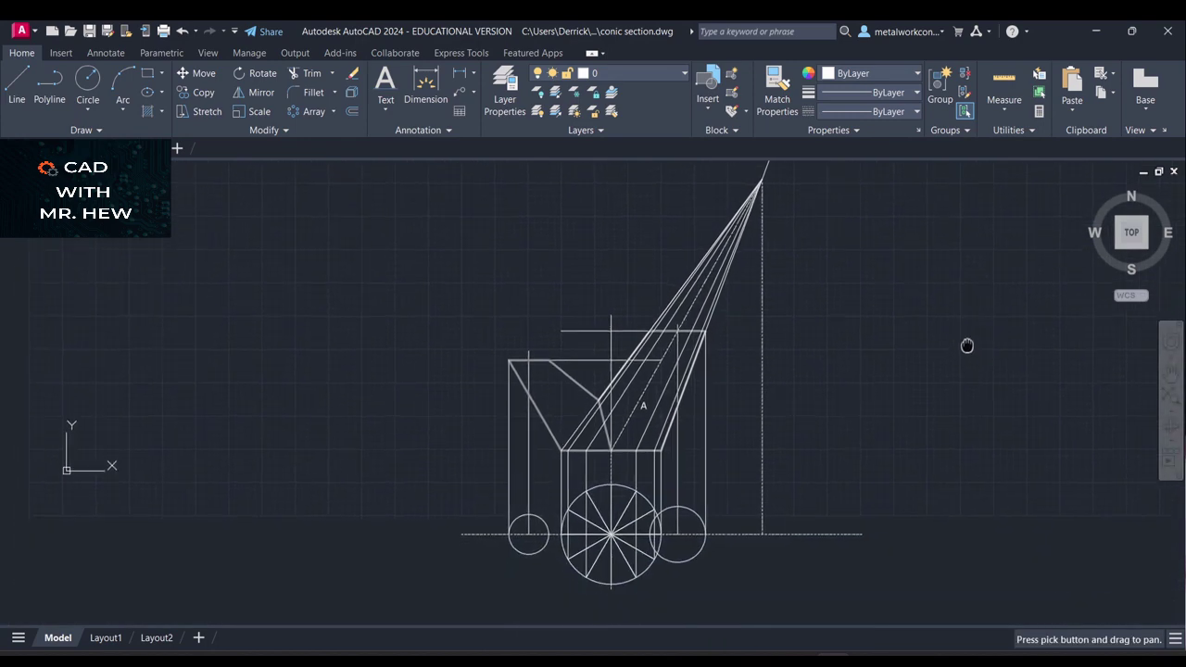
{"action": "scroll", "coordinate": [922, 393], "scroll_direction": "up", "scroll_amount": 2}
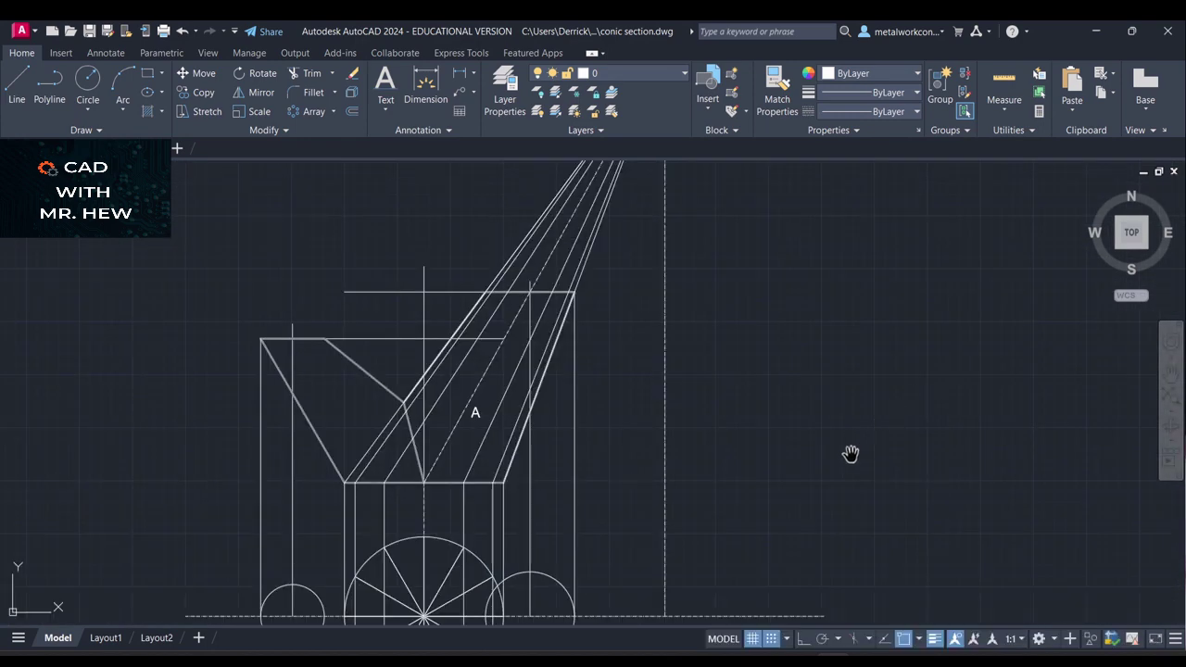
{"action": "left_click_drag", "start_coordinate": [852, 454], "coordinate": [964, 367]}
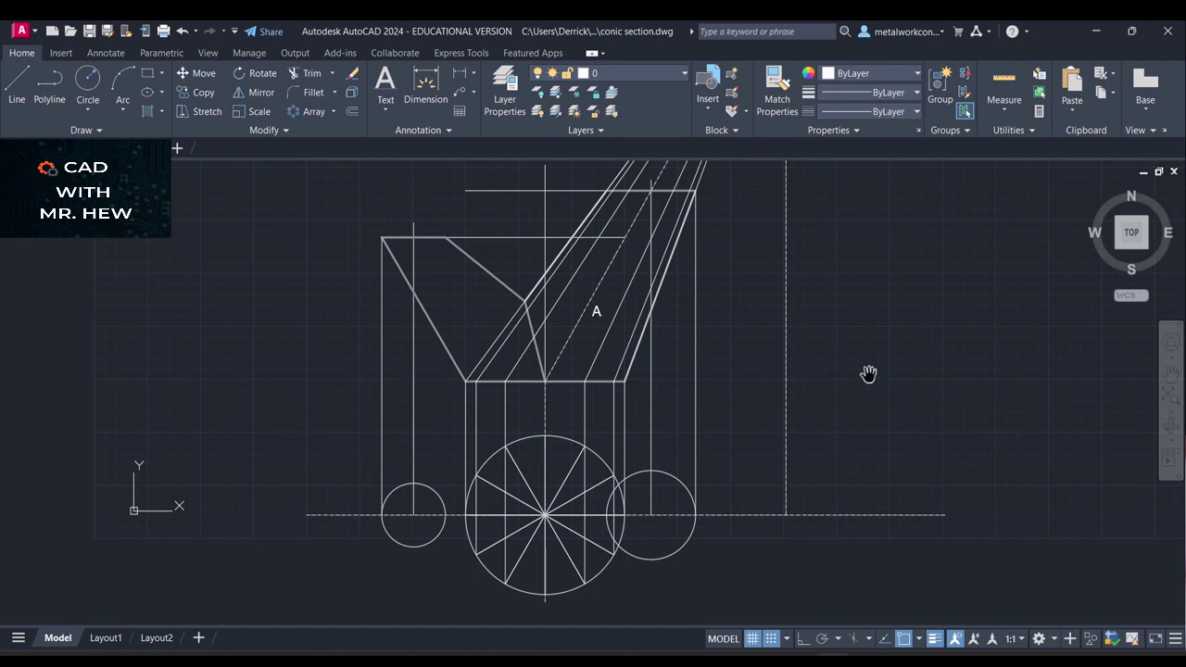
{"action": "key", "text": "Escape"}
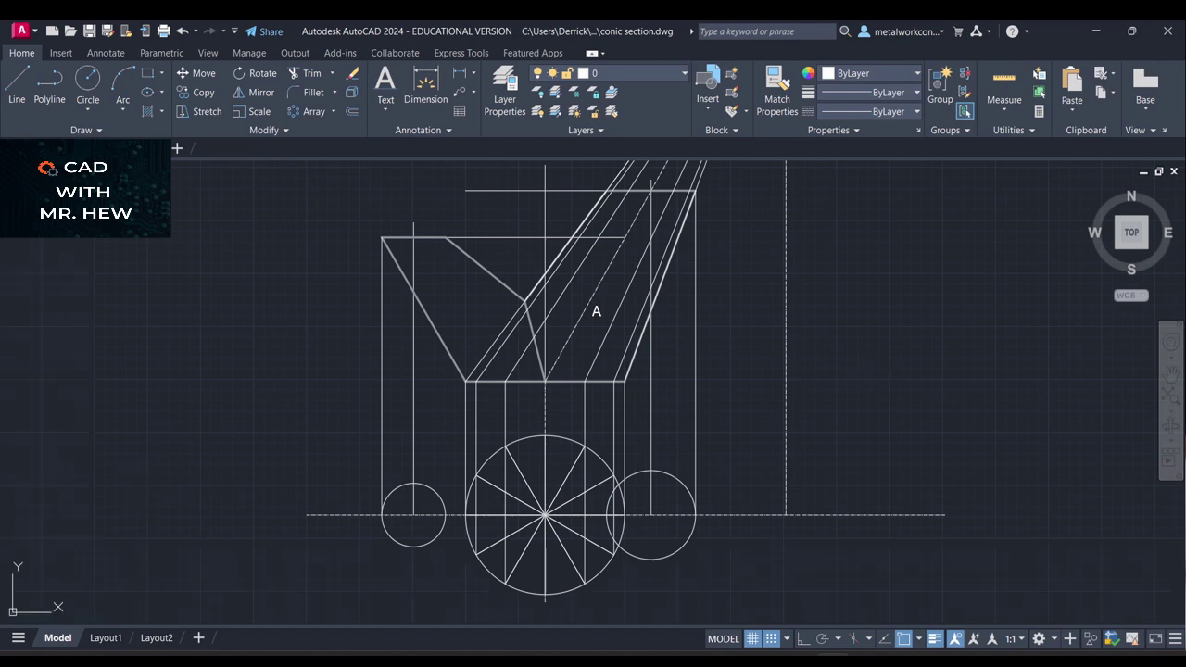
{"action": "left_click", "coordinate": [386, 108]}
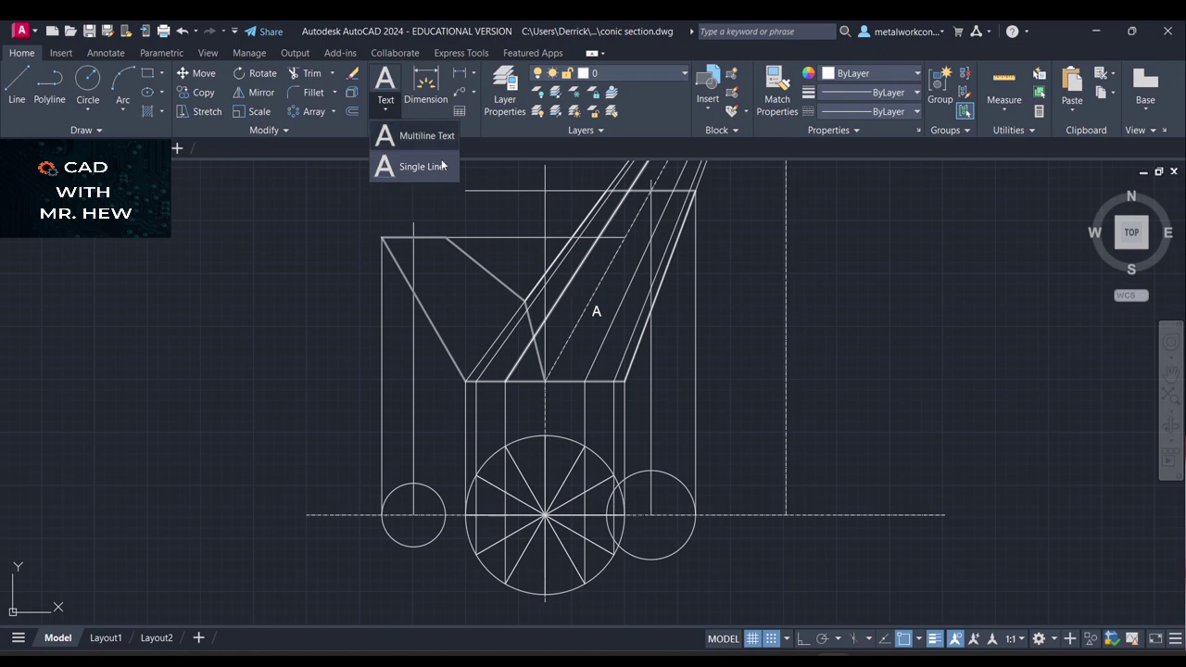
{"action": "left_click", "coordinate": [421, 166]}
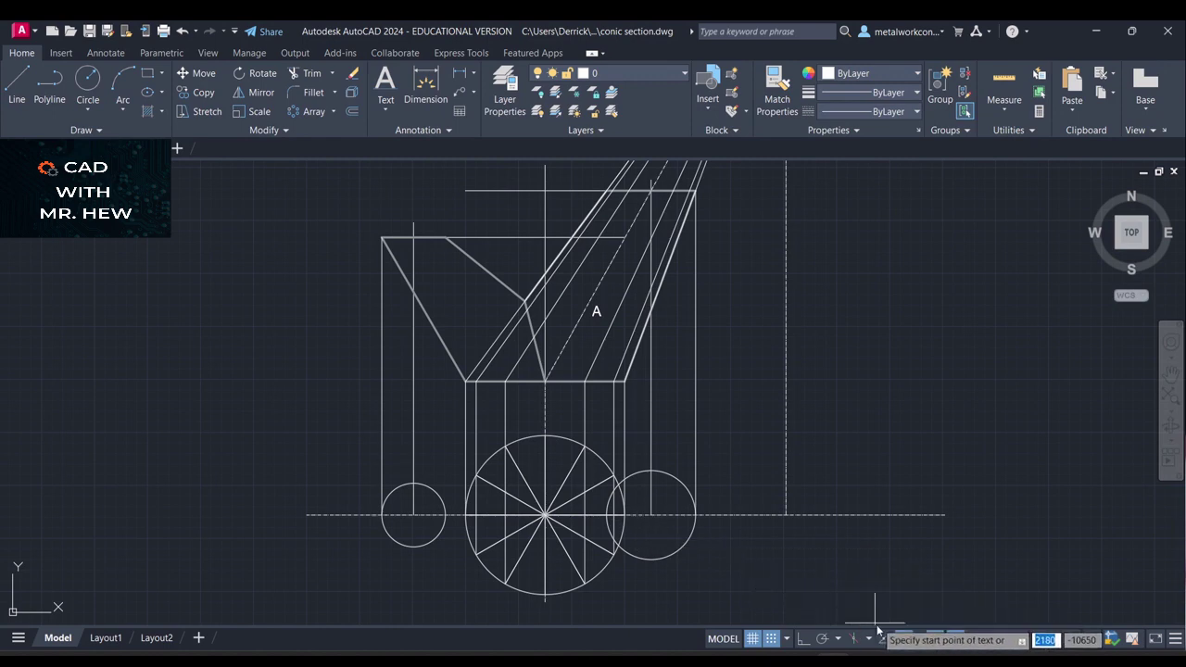
{"action": "left_click", "coordinate": [771, 638]}
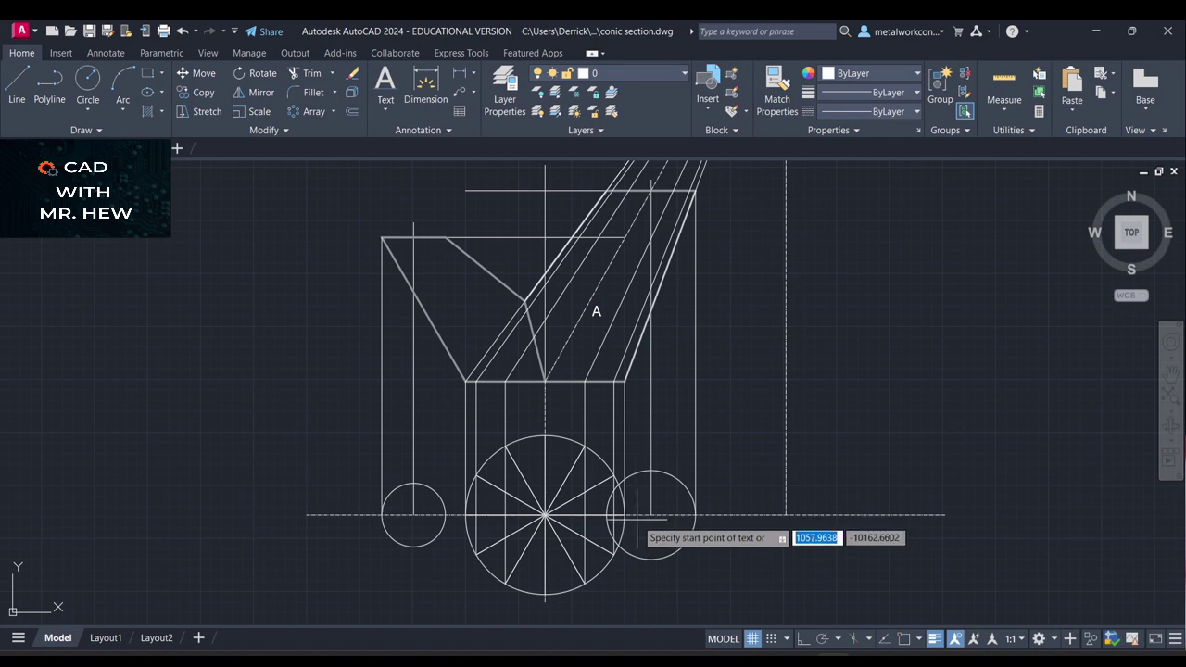
{"action": "left_click", "coordinate": [635, 516]}
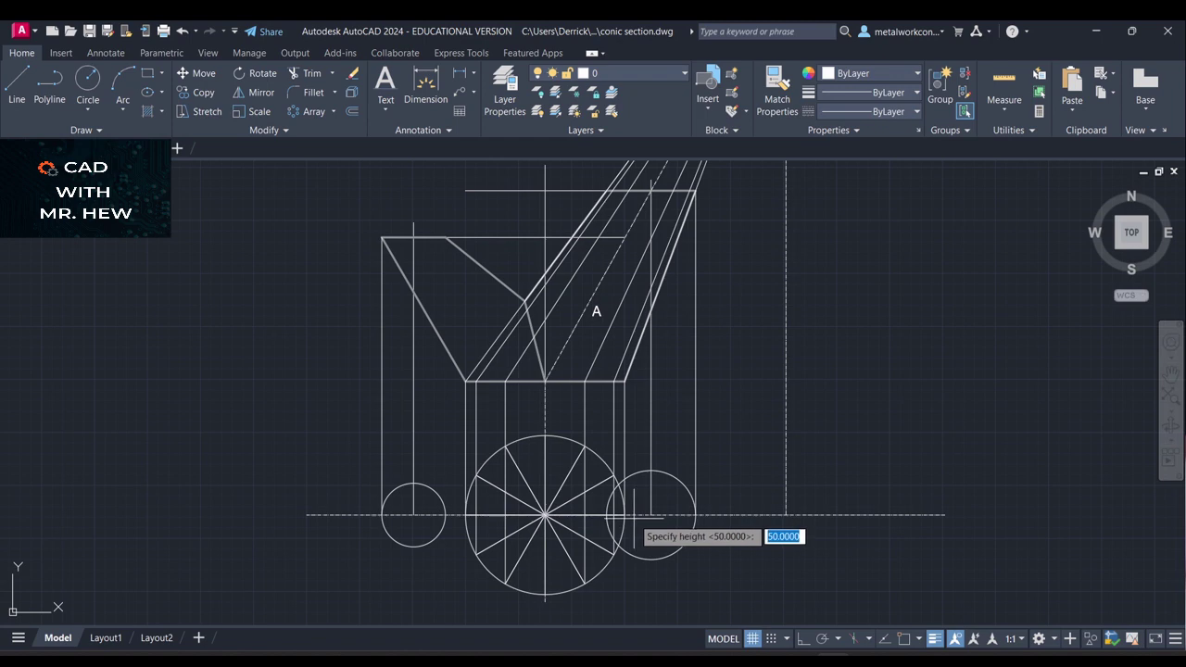
{"action": "key", "text": "Return"}
{"action": "key", "text": "Return"}
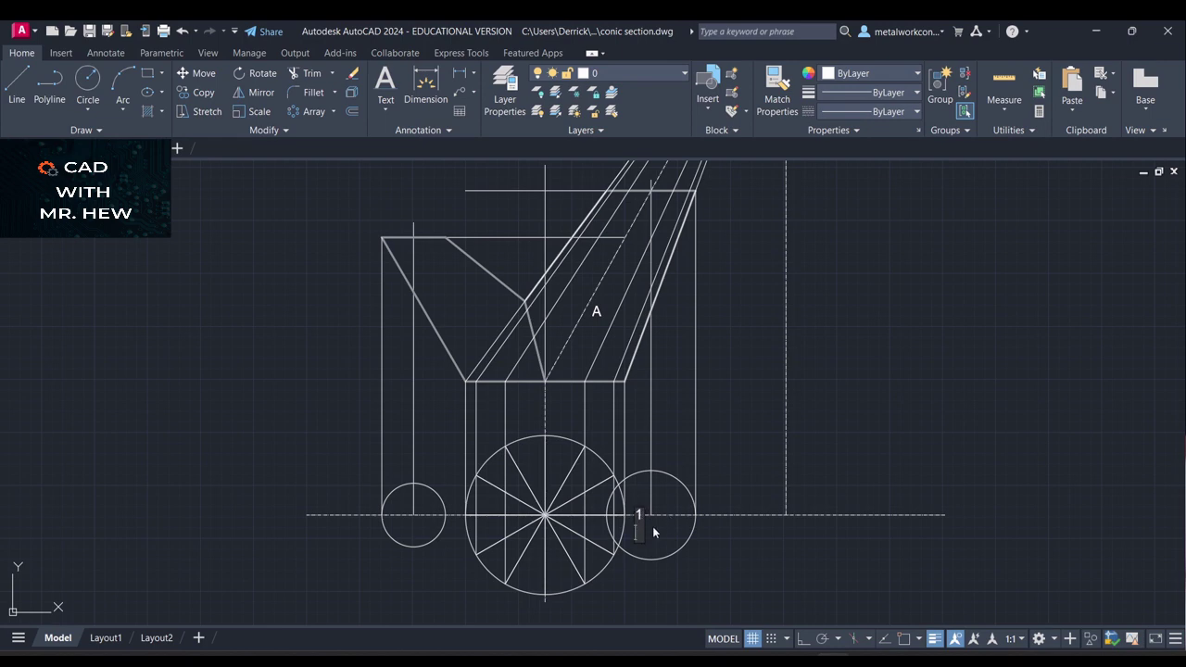
{"action": "key", "text": "Return"}
Label the remaining division points along the large plan circle's lower half 2 to 7, running clockwise to its left end
{"action": "left_click", "coordinate": [593, 582]}
{"action": "left_click", "coordinate": [492, 590]}
{"action": "type", "text": "5"}
{"action": "left_click", "coordinate": [451, 514]}
{"action": "type", "text": "7"}
{"action": "key", "text": "Return"}
Label the front view's base edge points 1, 2 and 3 just below the edge, starting at its right corner
{"action": "left_click", "coordinate": [630, 387]}
{"action": "type", "text": "1"}
{"action": "left_click", "coordinate": [610, 393]}
{"action": "left_click", "coordinate": [578, 393]}
{"action": "left_click", "coordinate": [610, 398]}
{"action": "left_click", "coordinate": [578, 396]}
{"action": "left_click", "coordinate": [556, 403]}
{"action": "left_click", "coordinate": [581, 398]}
{"action": "type", "text": "3"}
Label the remaining base edge points 4, 5, 6 and 7 toward the left corner and finish the text
{"action": "left_click", "coordinate": [537, 400]}
{"action": "left_click", "coordinate": [501, 400]}
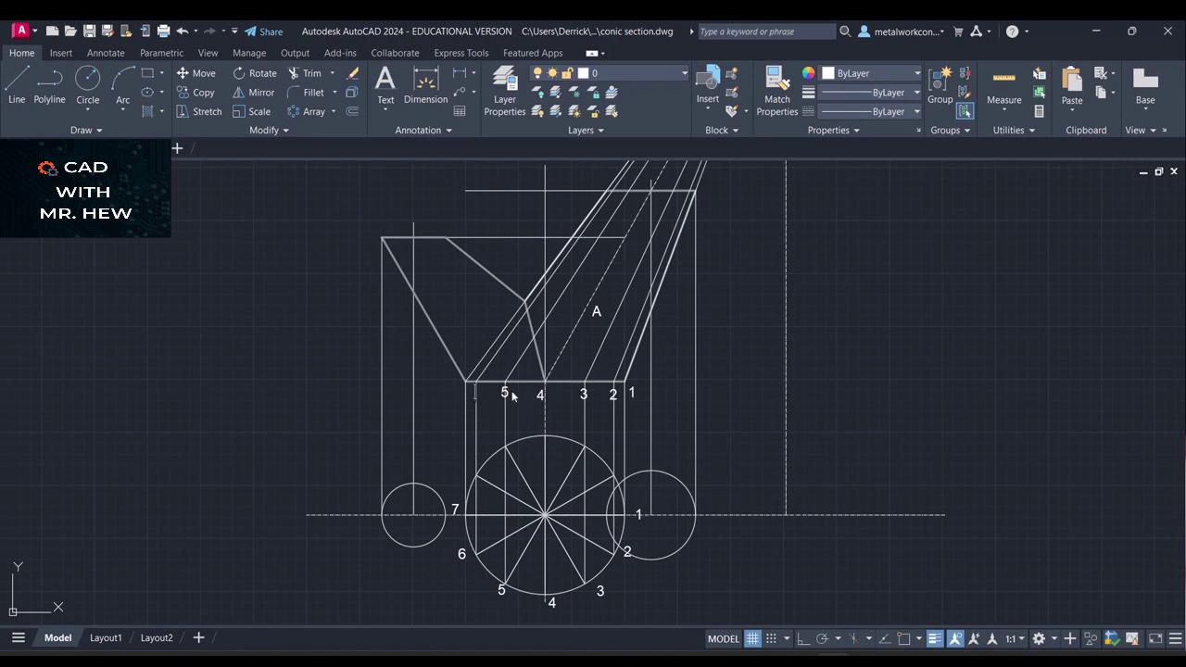
{"action": "type", "text": "6"}
{"action": "left_click", "coordinate": [452, 393]}
{"action": "type", "text": "7"}
{"action": "left_click", "coordinate": [710, 390]}
{"action": "key", "text": "Escape"}
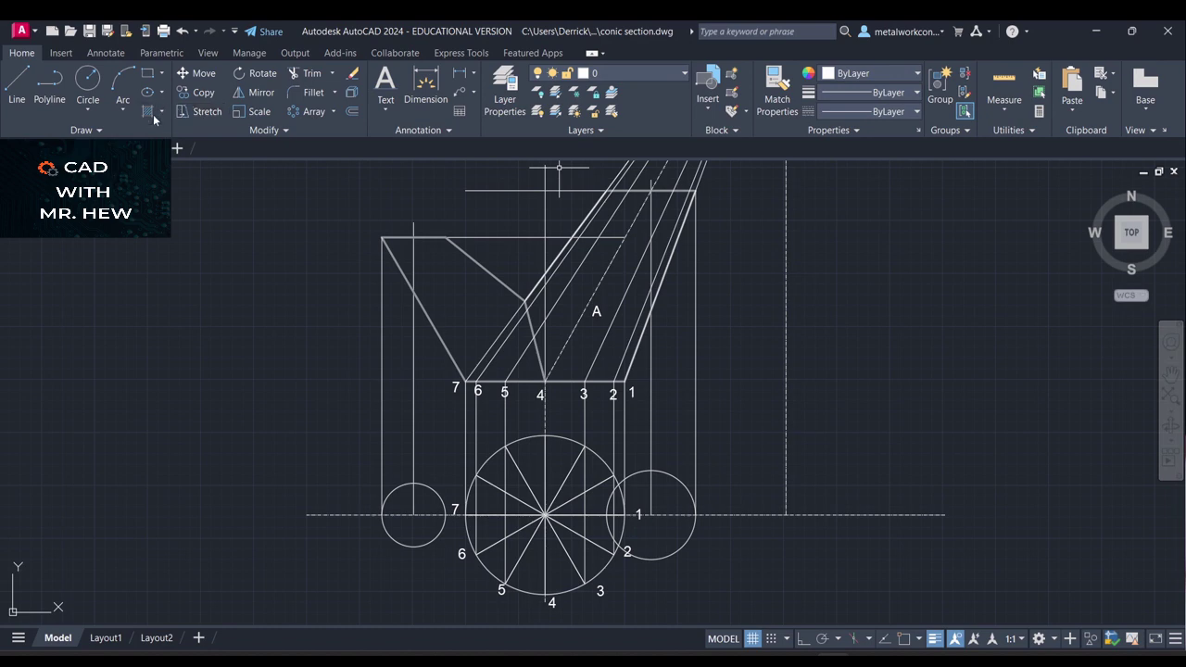
With object snap on, draw a Center, Start, End arc from plan point 2 to the horizontal centerline, centered at the apex axis's foot
{"action": "left_click", "coordinate": [122, 111]}
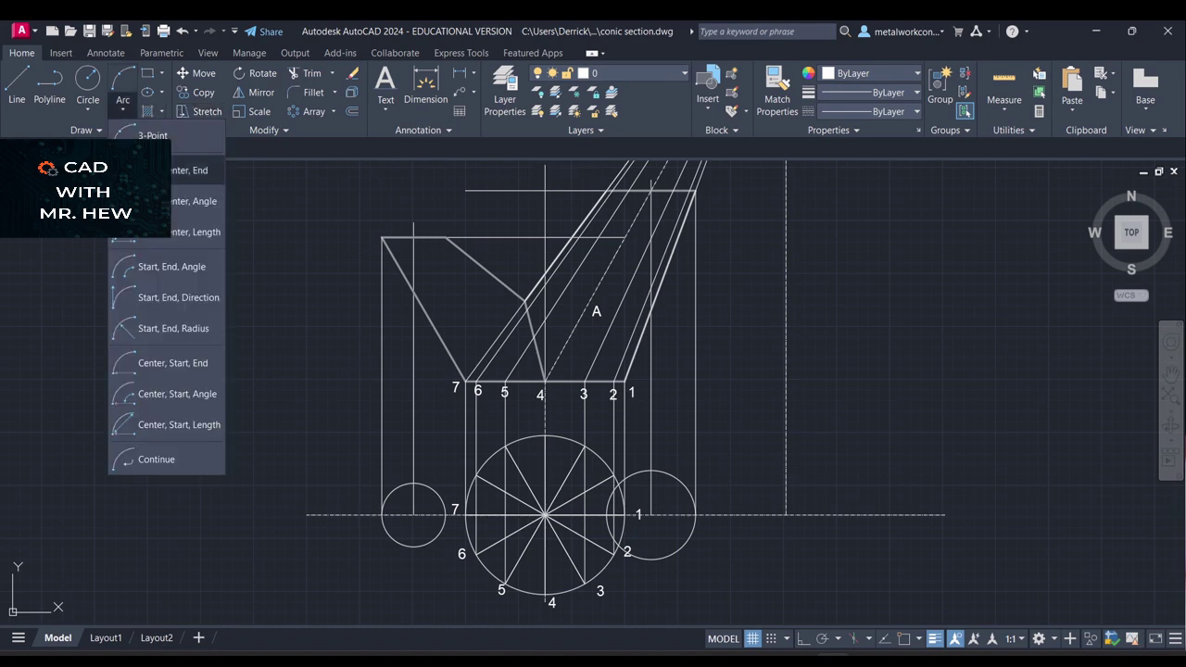
{"action": "left_click", "coordinate": [136, 361]}
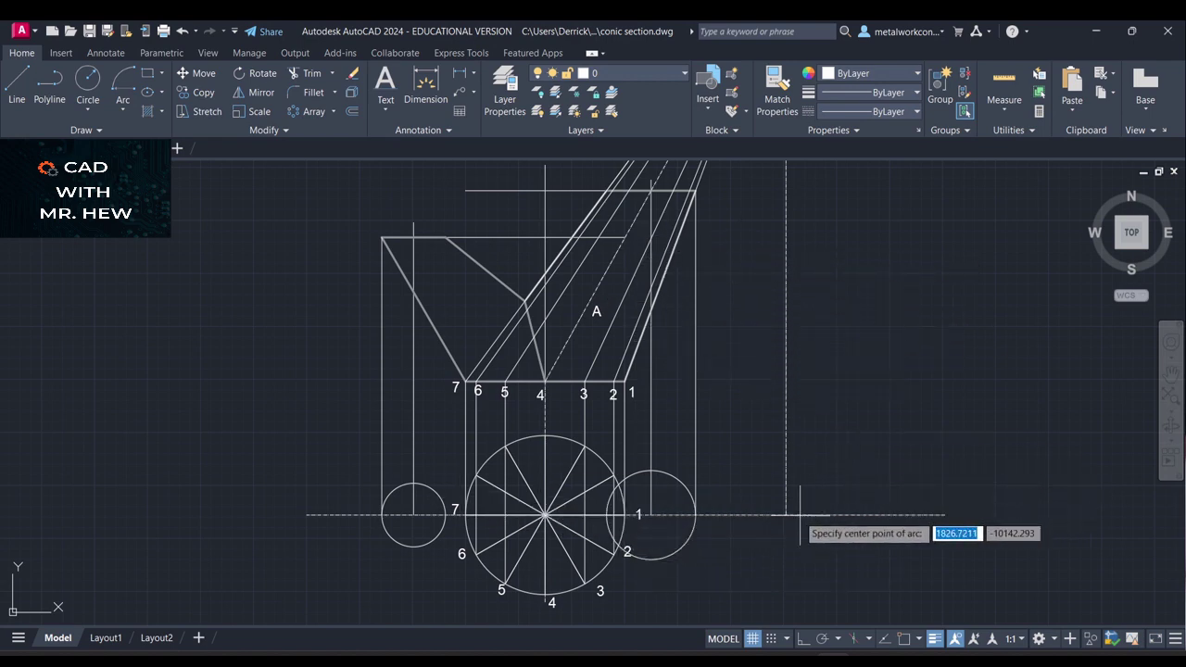
{"action": "left_click", "coordinate": [905, 639]}
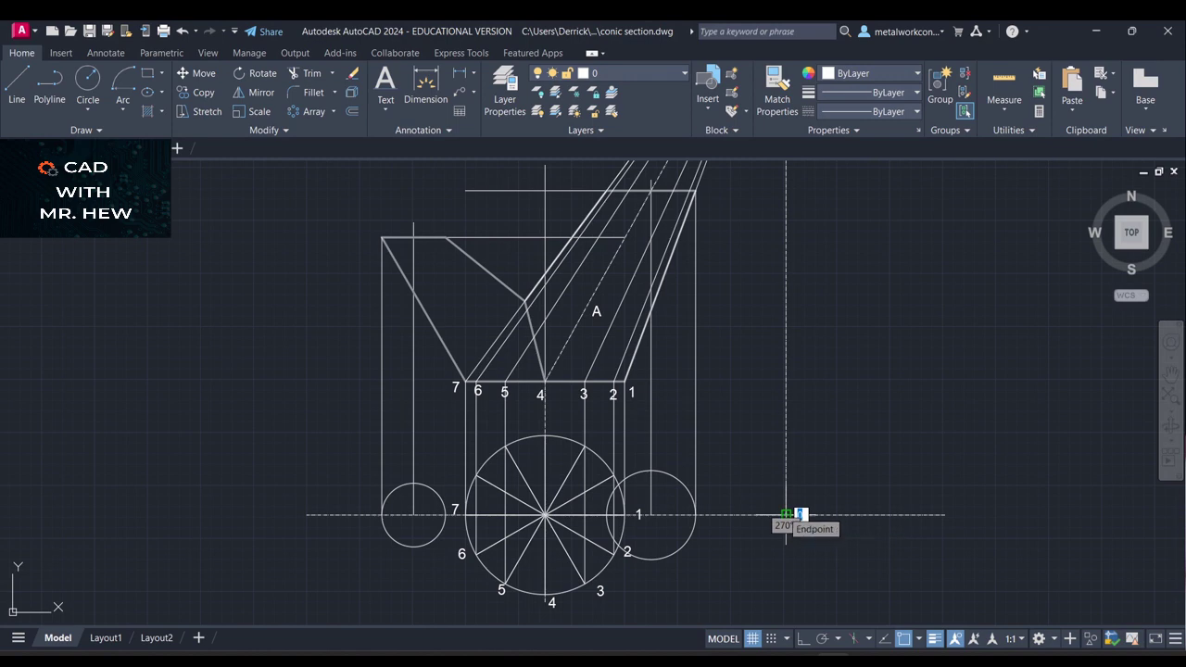
{"action": "left_click", "coordinate": [787, 514]}
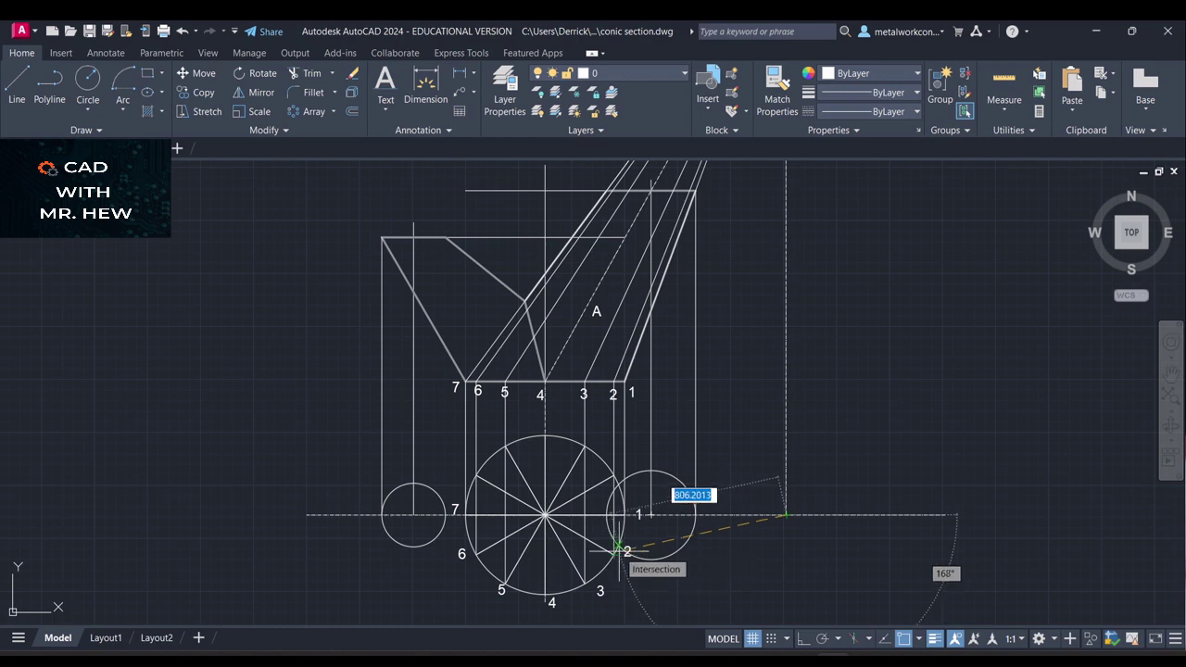
{"action": "left_click", "coordinate": [616, 550]}
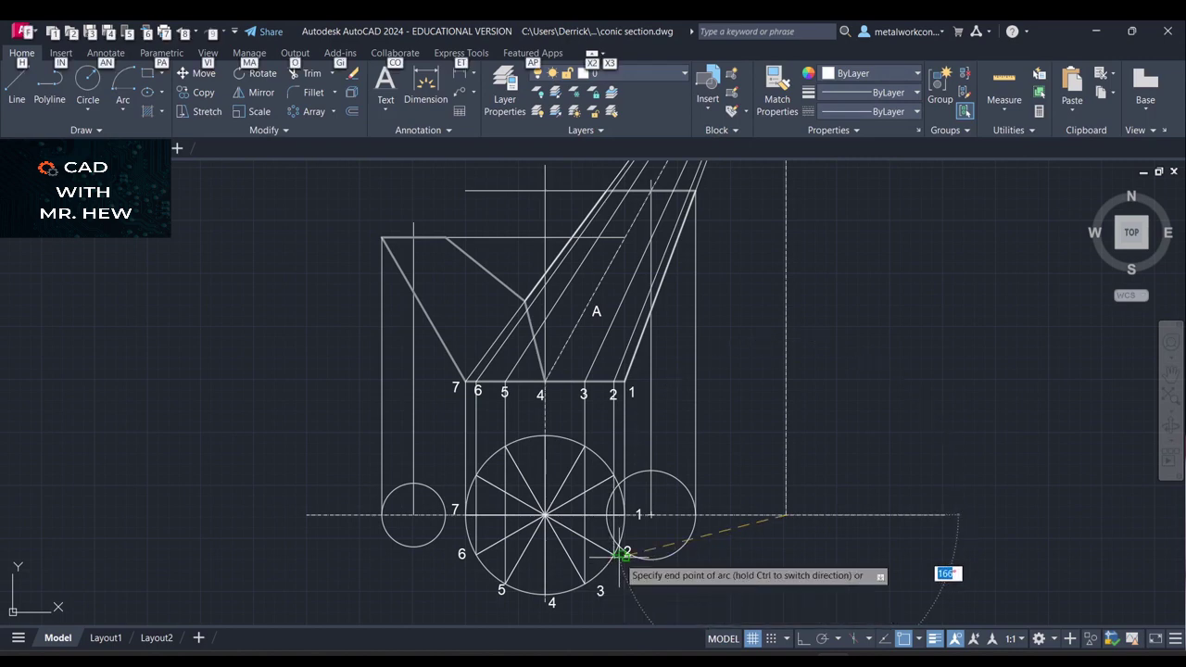
{"action": "key", "text": "alt"}
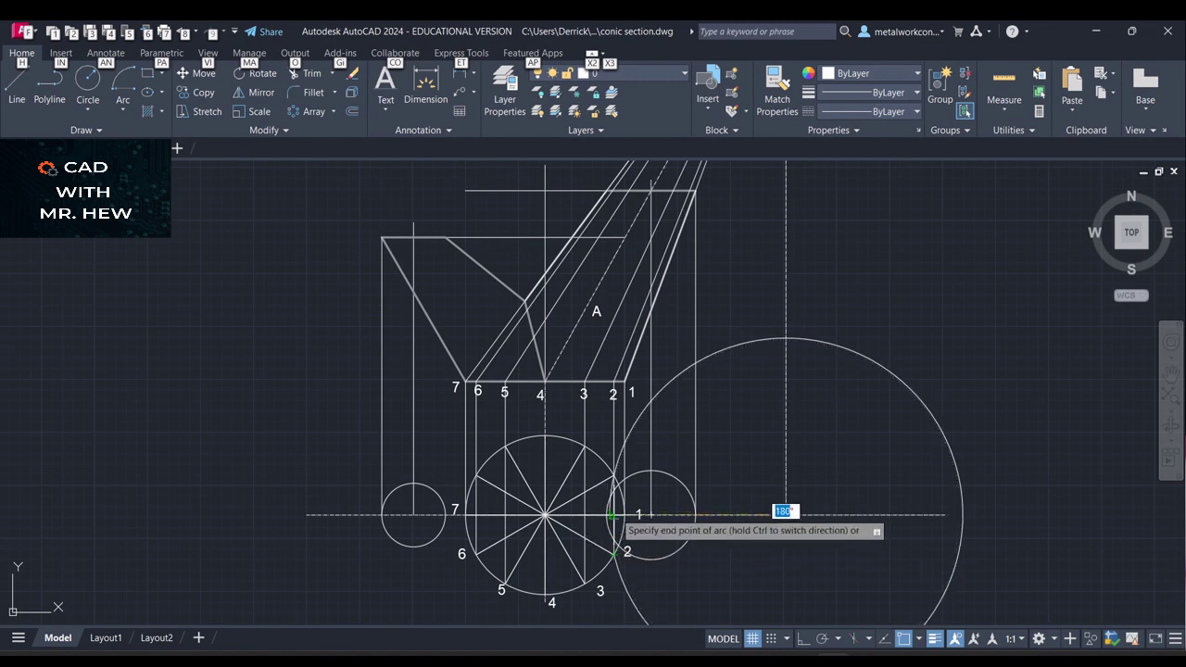
{"action": "left_click", "coordinate": [606, 514]}
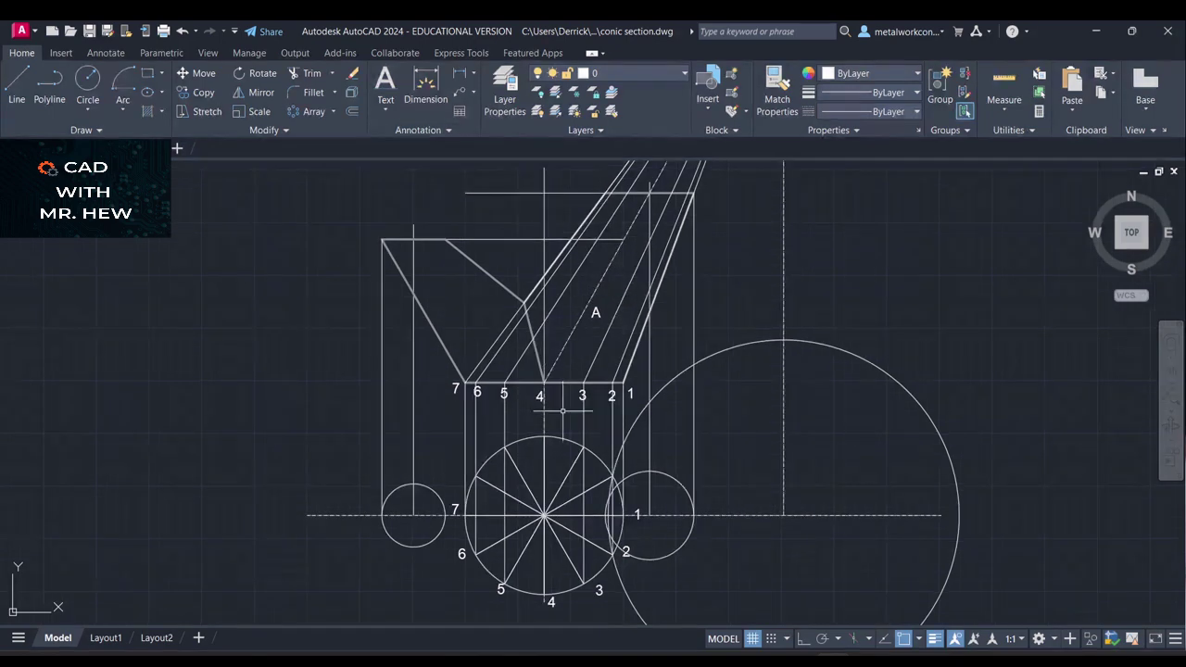
Draw a circle centered at the foot of the apex axis on the horizontal centerline, passing through plan point 3
{"action": "left_click", "coordinate": [91, 88]}
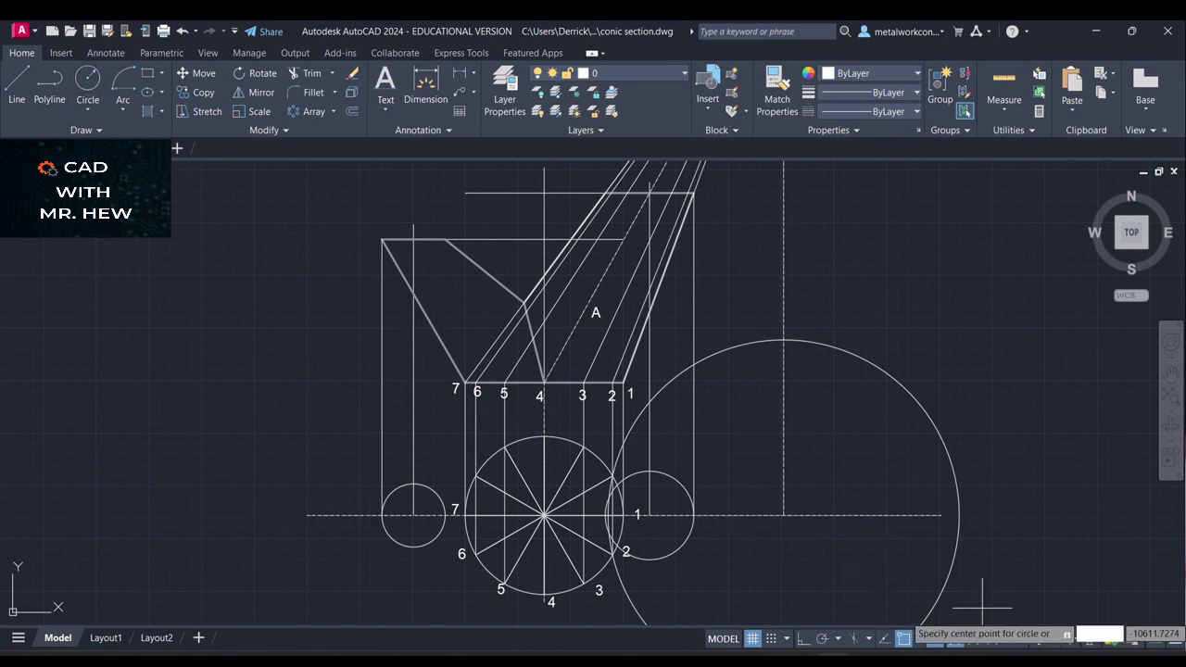
{"action": "left_click", "coordinate": [783, 515]}
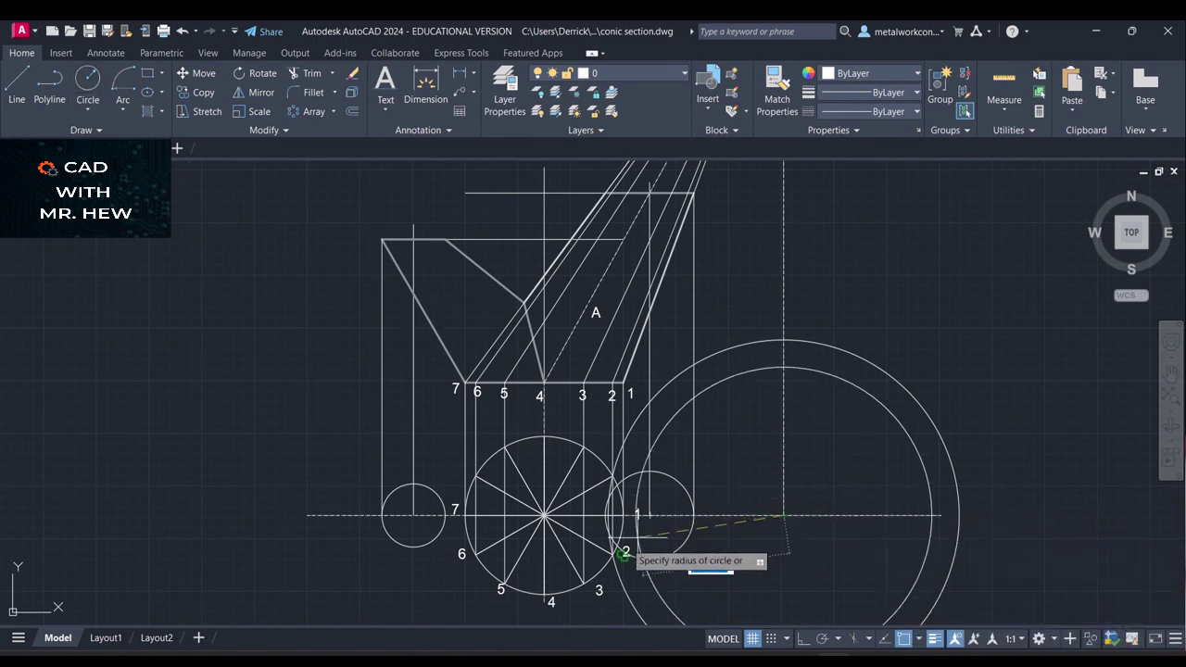
{"action": "left_click", "coordinate": [584, 583]}
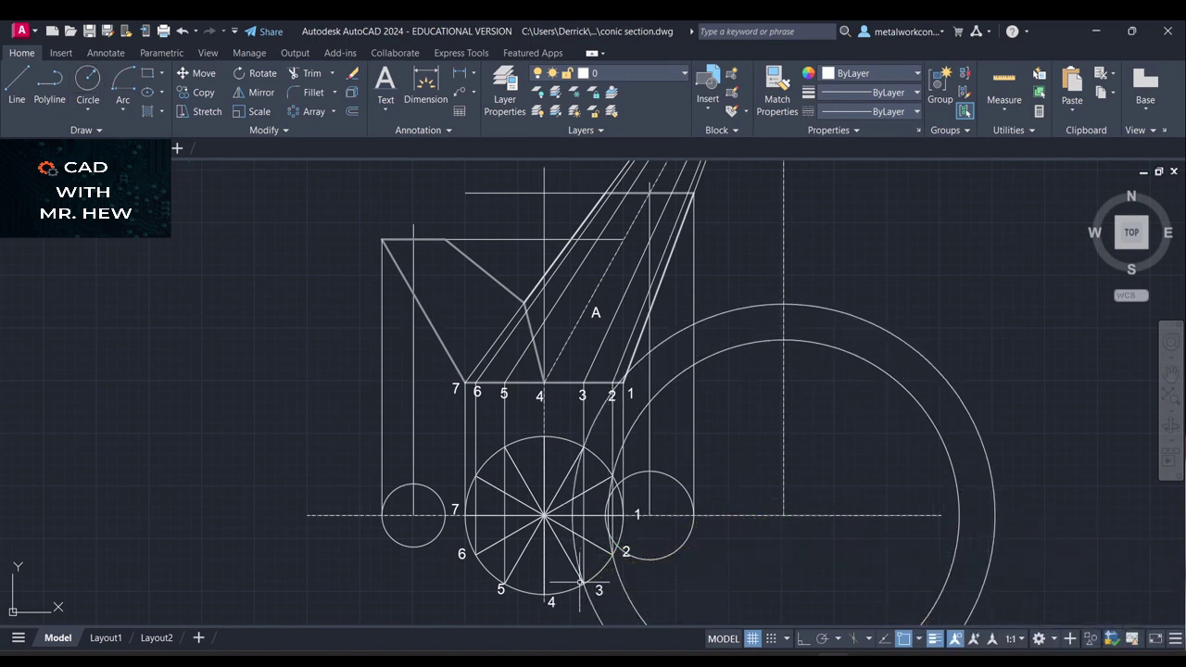
{"action": "key", "text": "Return"}
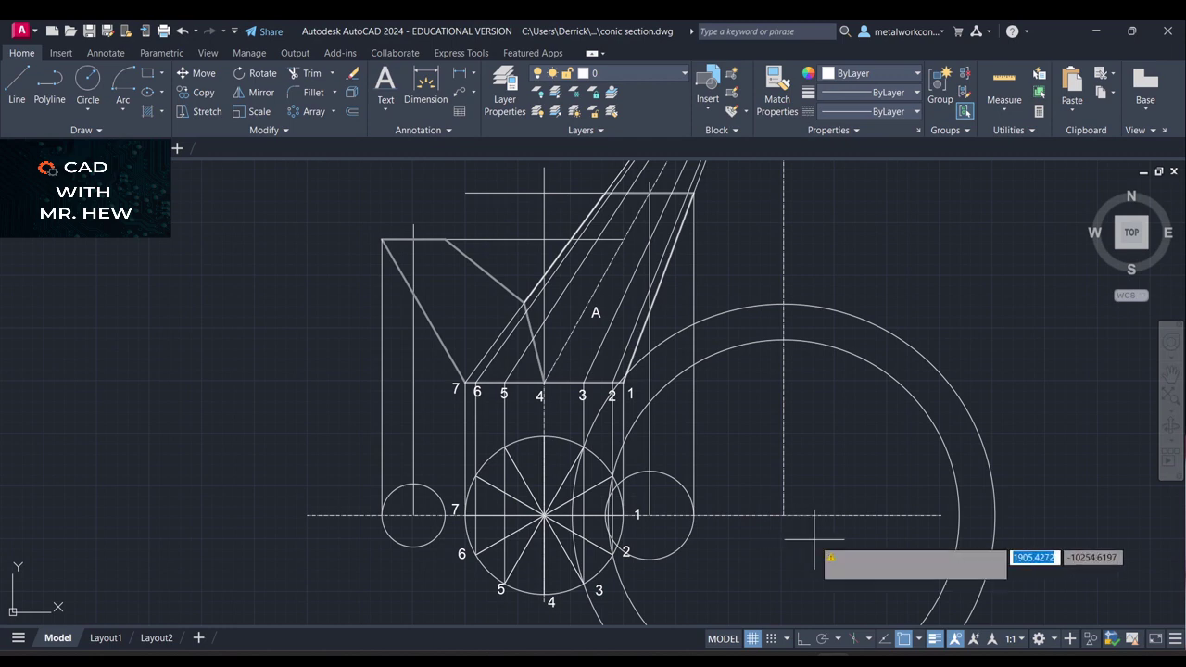
Draw three circles centered at the foot of the apex axis on the horizontal centerline, passing through plan points 4, 5 and 6
{"action": "left_click", "coordinate": [782, 515]}
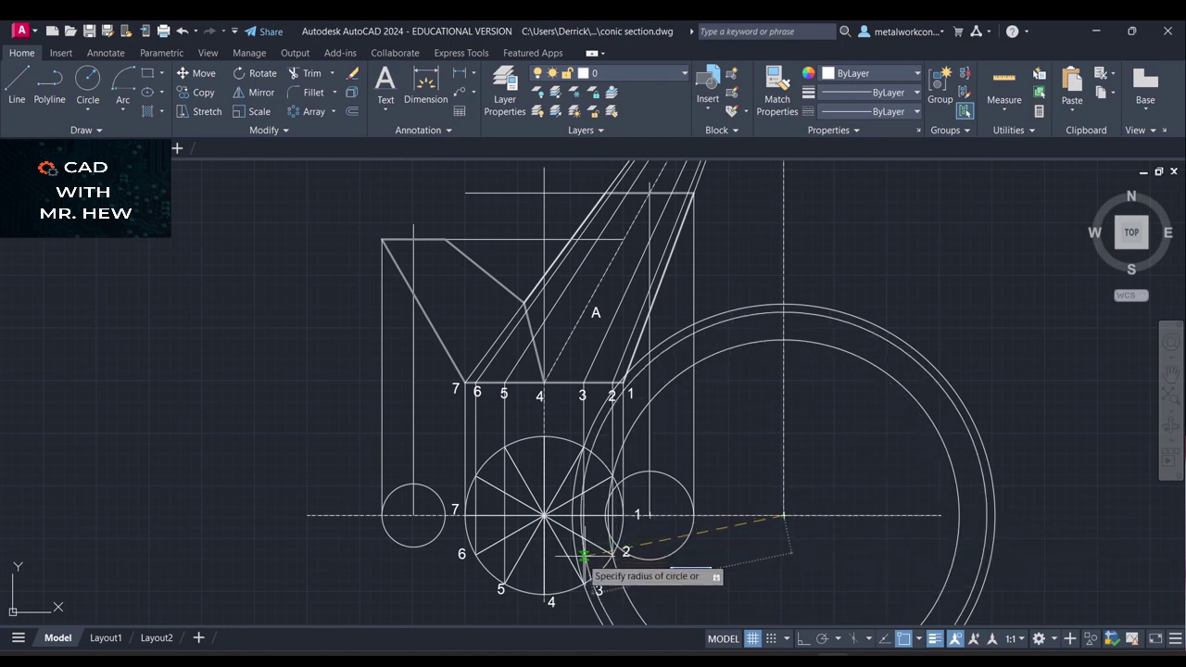
{"action": "left_click", "coordinate": [545, 594]}
{"action": "key", "text": "Return"}
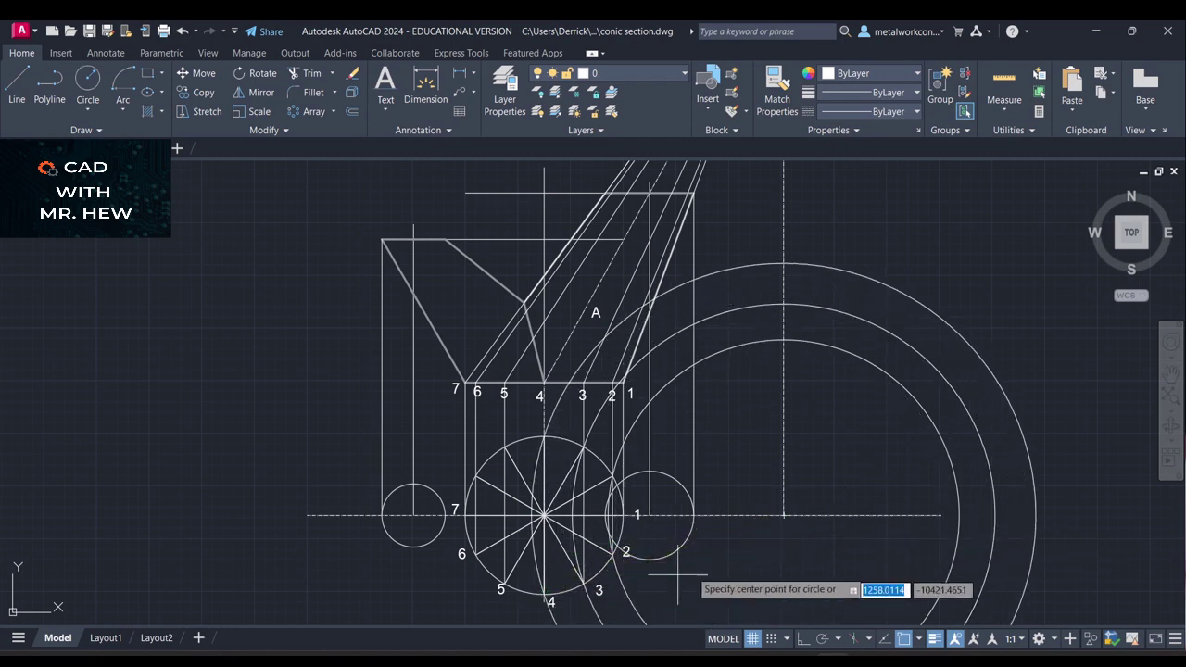
{"action": "left_click", "coordinate": [783, 515]}
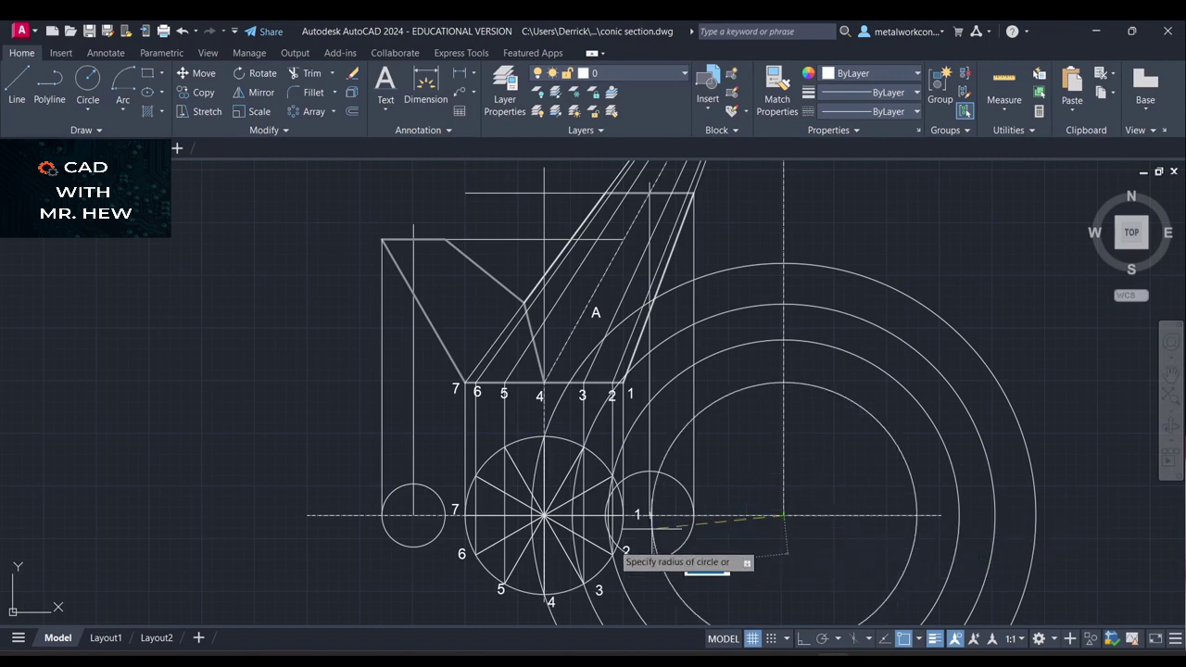
{"action": "left_click", "coordinate": [503, 583]}
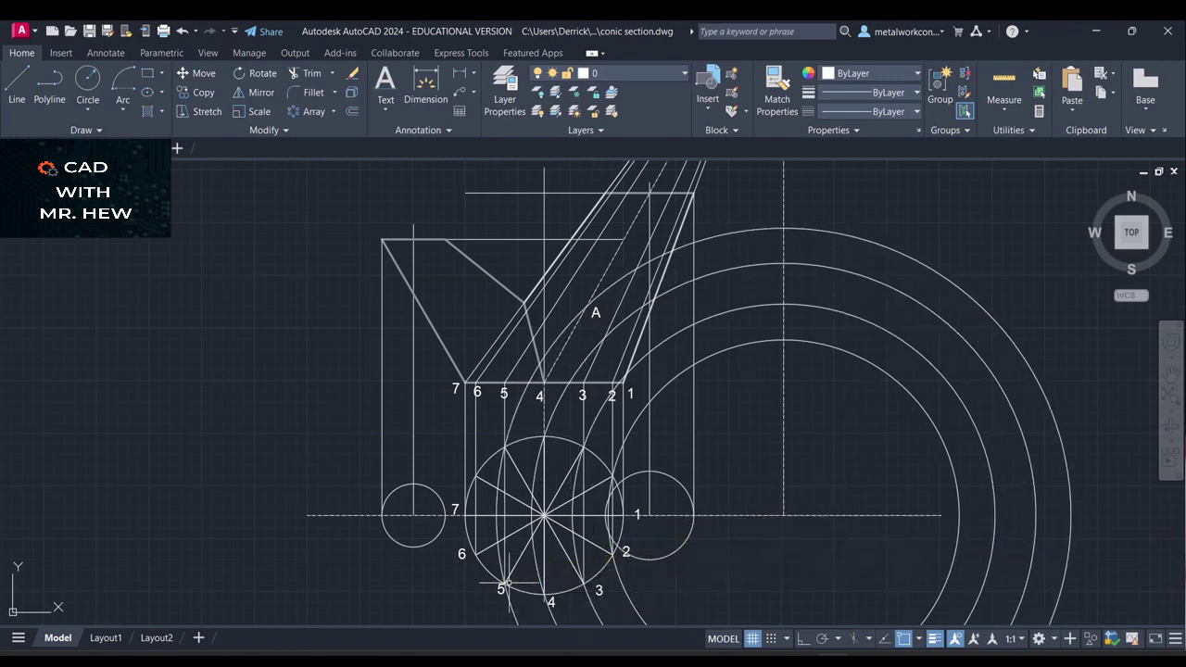
{"action": "key", "text": "Return"}
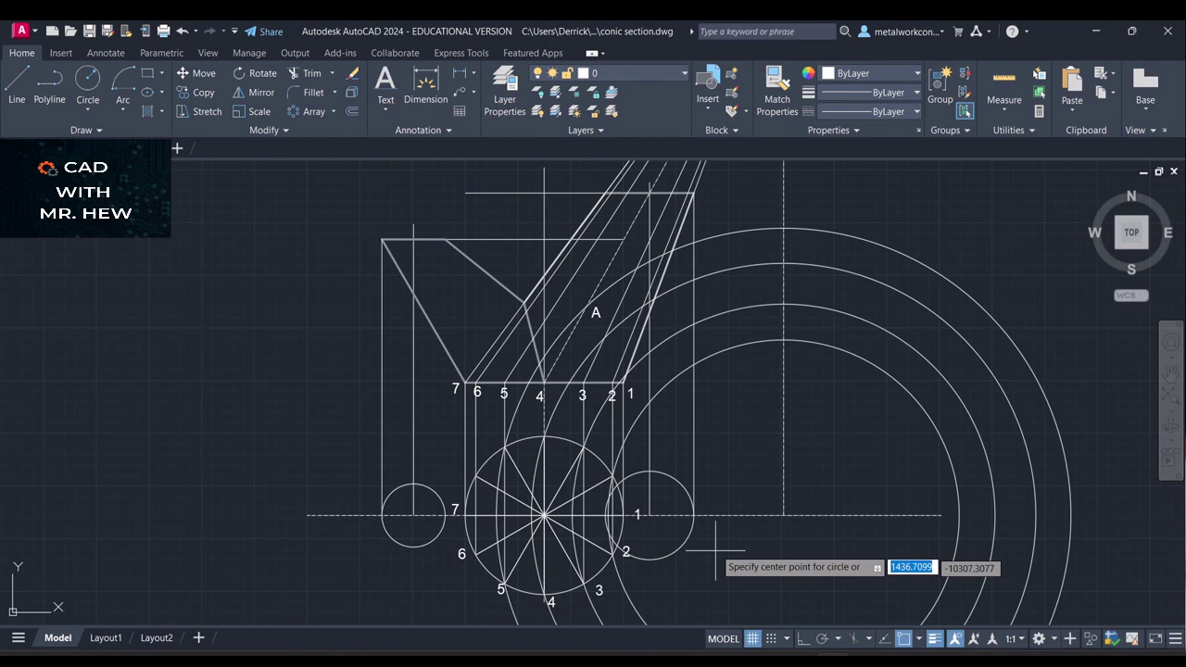
{"action": "left_click", "coordinate": [782, 515]}
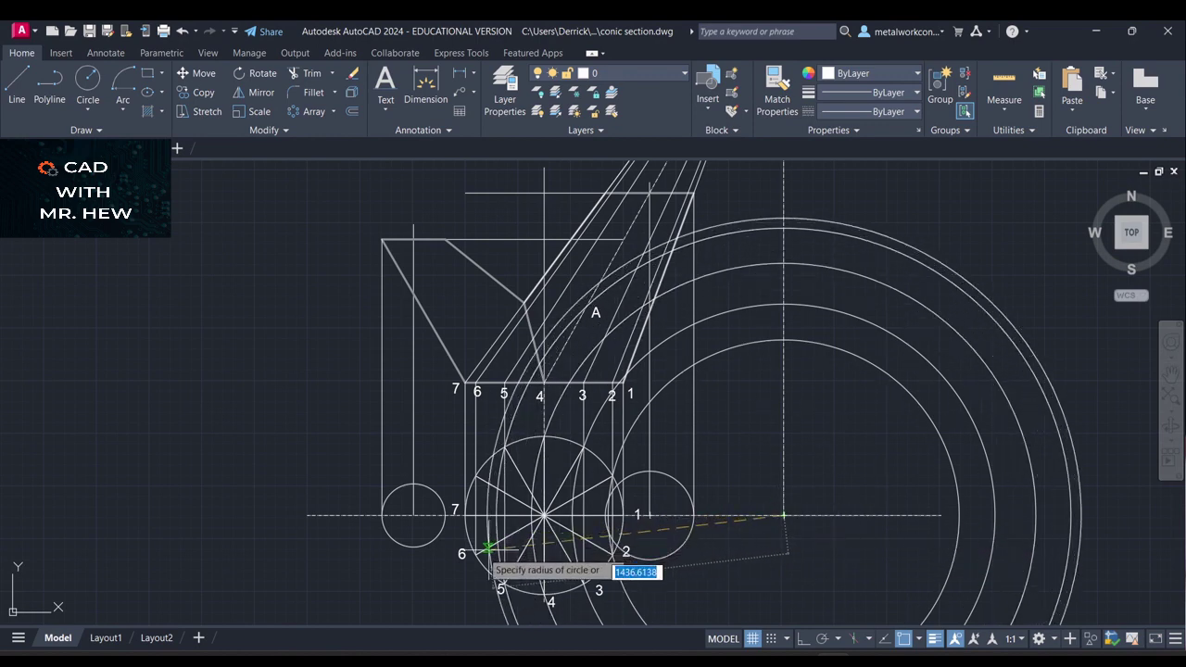
{"action": "left_click", "coordinate": [475, 554]}
{"action": "key", "text": "Return"}
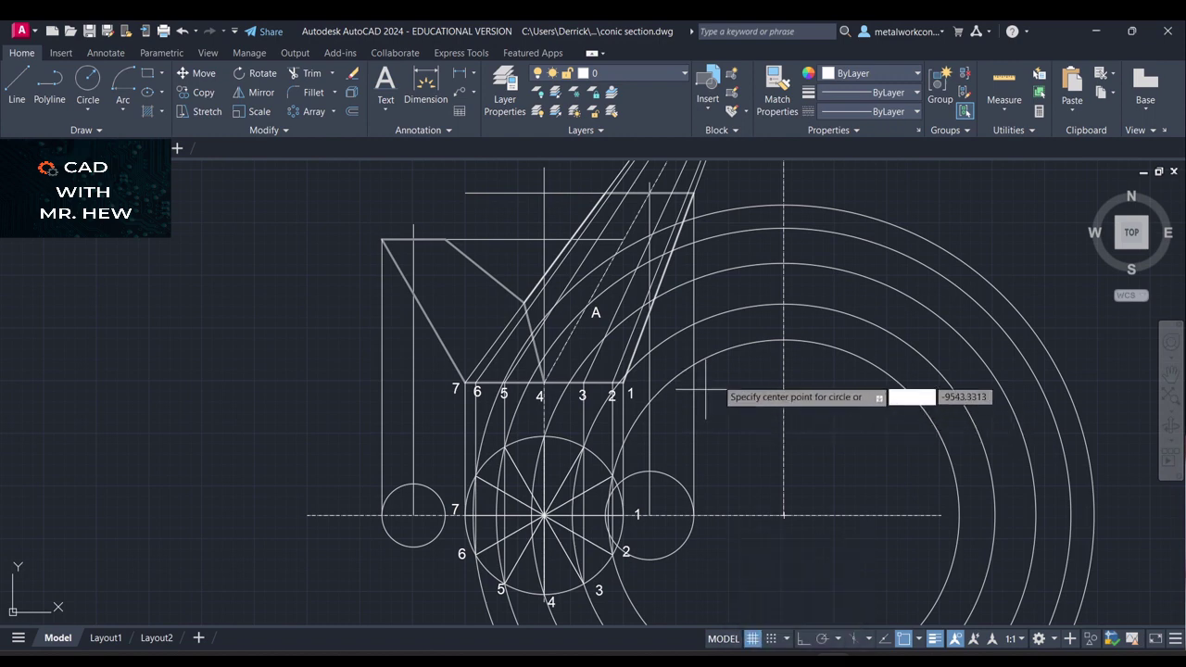
Trim the swung circles below the plan circle, beyond the apex axis, and just above the centerline inside the plan circle
{"action": "left_click", "coordinate": [309, 74]}
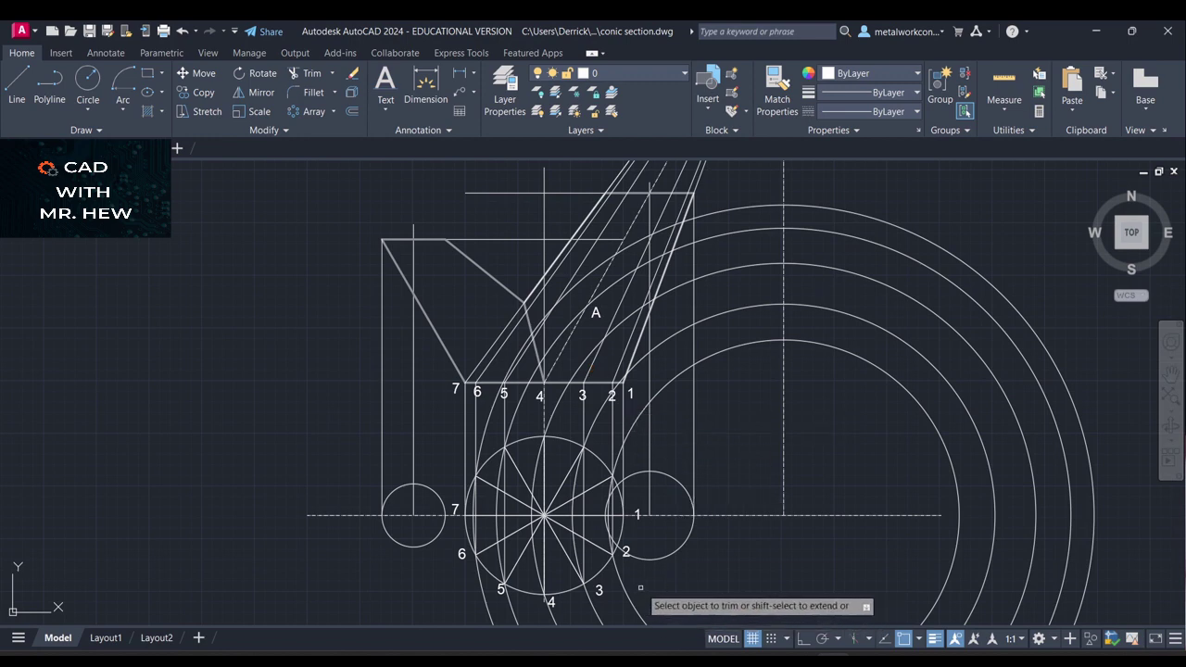
{"action": "mouse_move", "coordinate": [648, 589]}
{"action": "left_mouse_down"}
{"action": "mouse_move", "coordinate": [538, 609]}
{"action": "mouse_move", "coordinate": [463, 605]}
{"action": "left_mouse_up"}
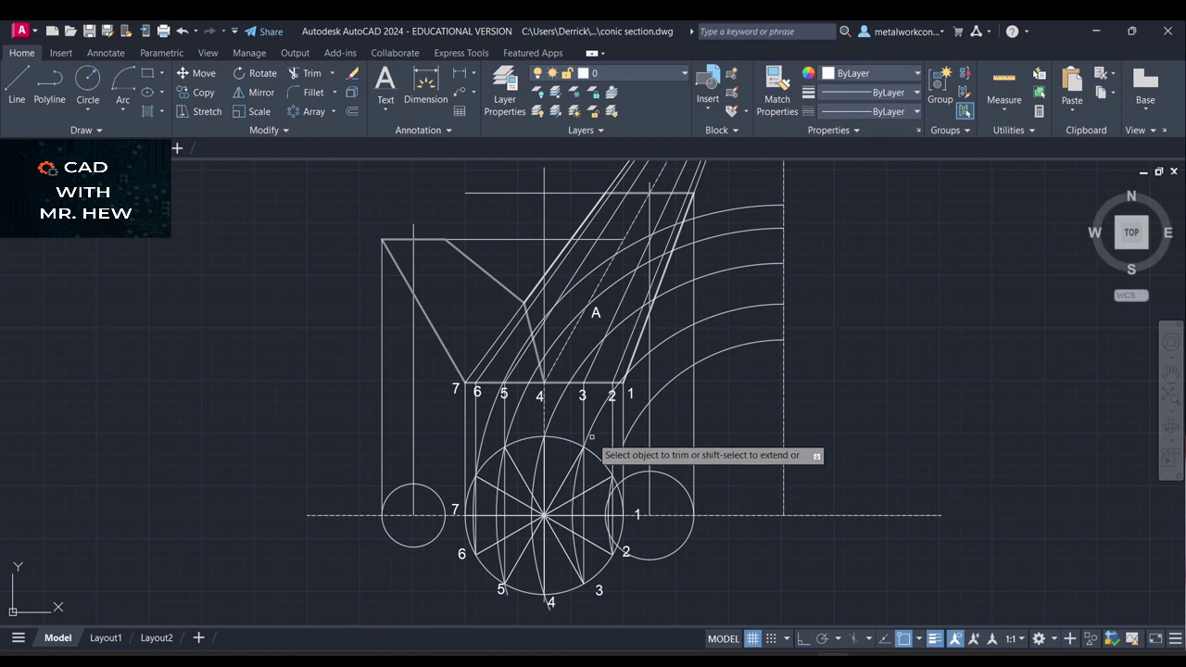
{"action": "scroll", "coordinate": [640, 505], "scroll_direction": "up", "scroll_amount": 2}
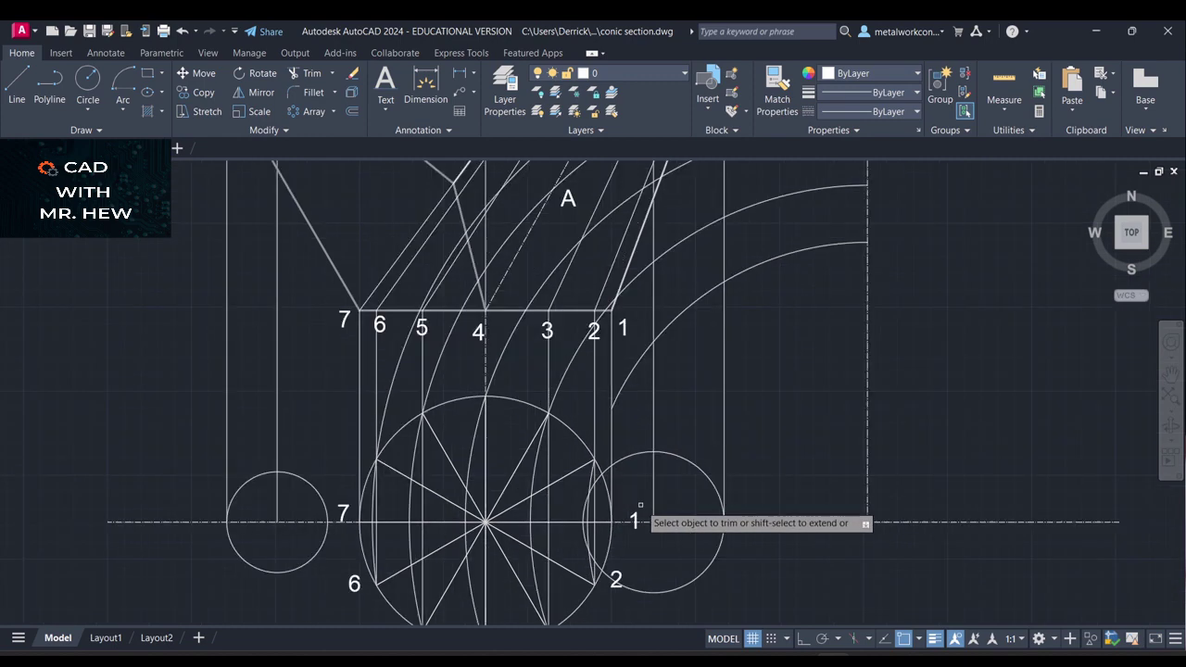
{"action": "scroll", "coordinate": [640, 505], "scroll_direction": "up", "scroll_amount": 2}
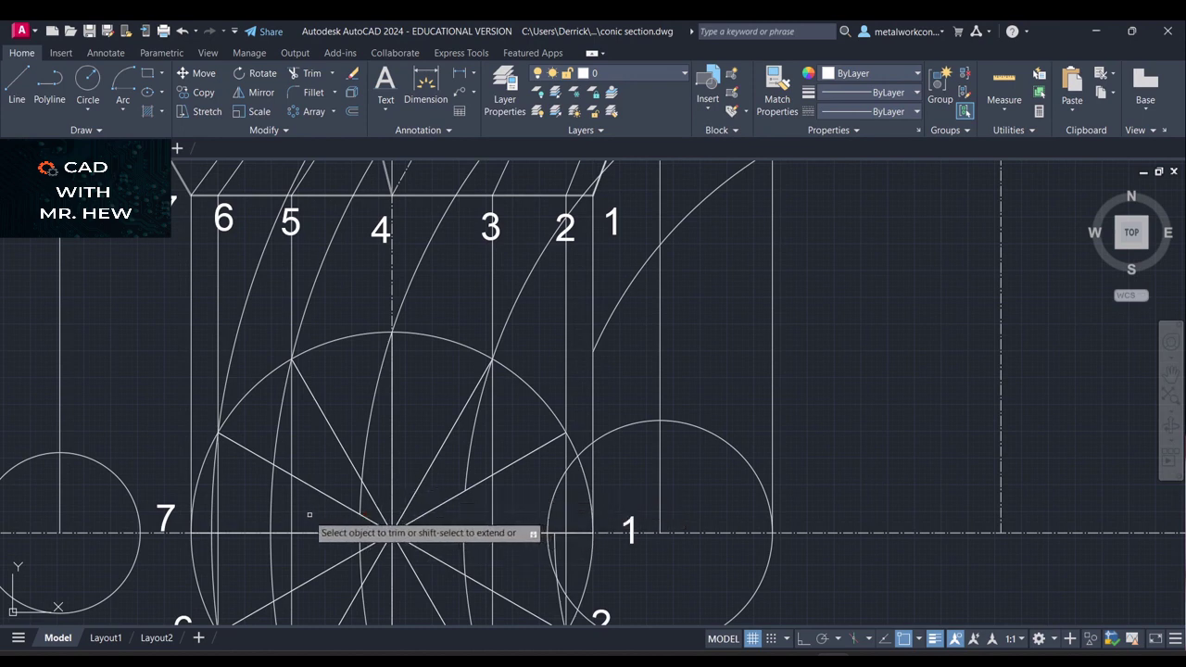
{"action": "left_click", "coordinate": [211, 500]}
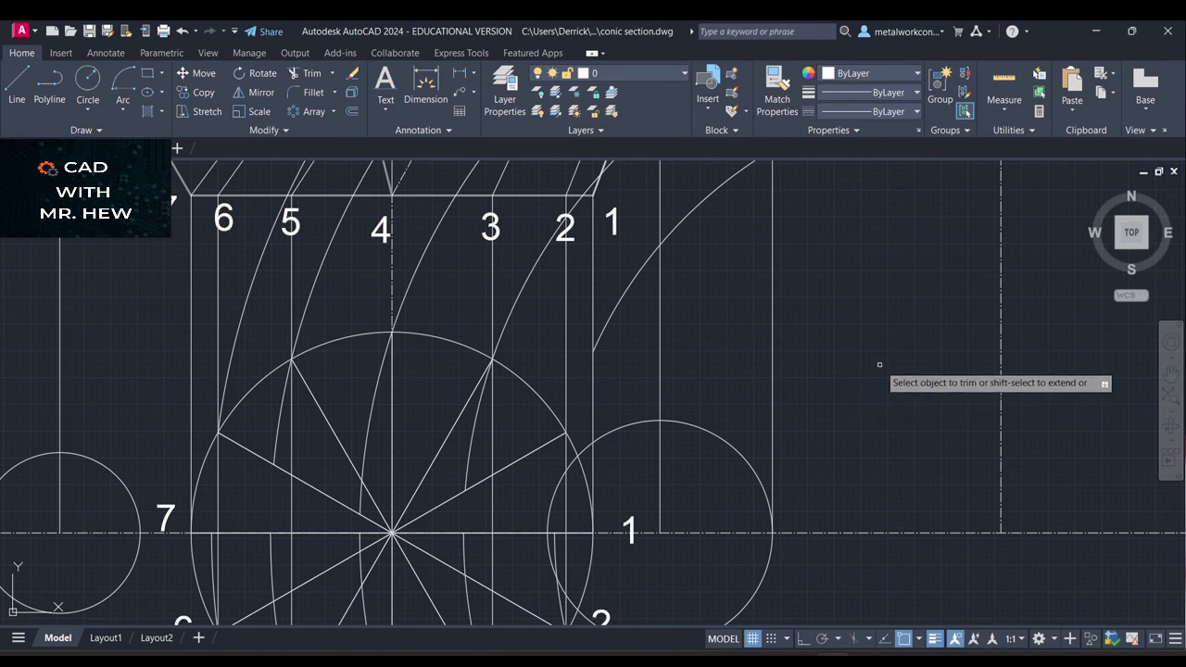
Delete the five leftover arc pieces running from the plan circle up to the apex axis
{"action": "scroll", "coordinate": [880, 364], "scroll_direction": "down", "scroll_amount": 2}
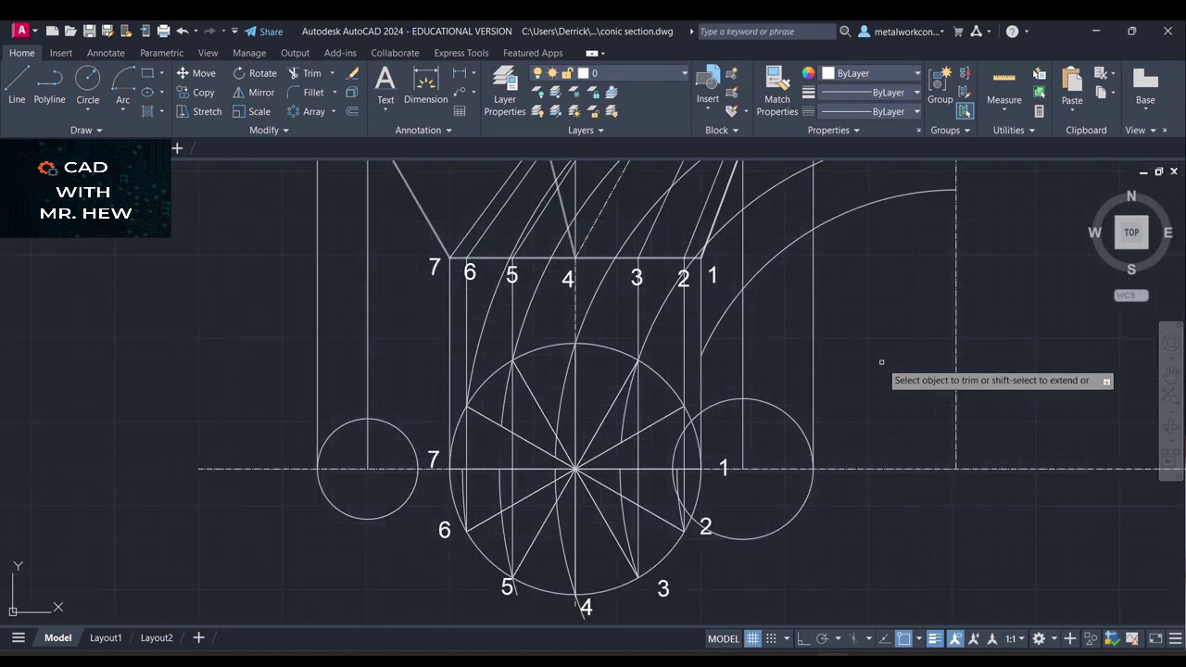
{"action": "scroll", "coordinate": [881, 362], "scroll_direction": "up", "scroll_amount": 2}
{"action": "scroll", "coordinate": [878, 361], "scroll_direction": "down", "scroll_amount": 4}
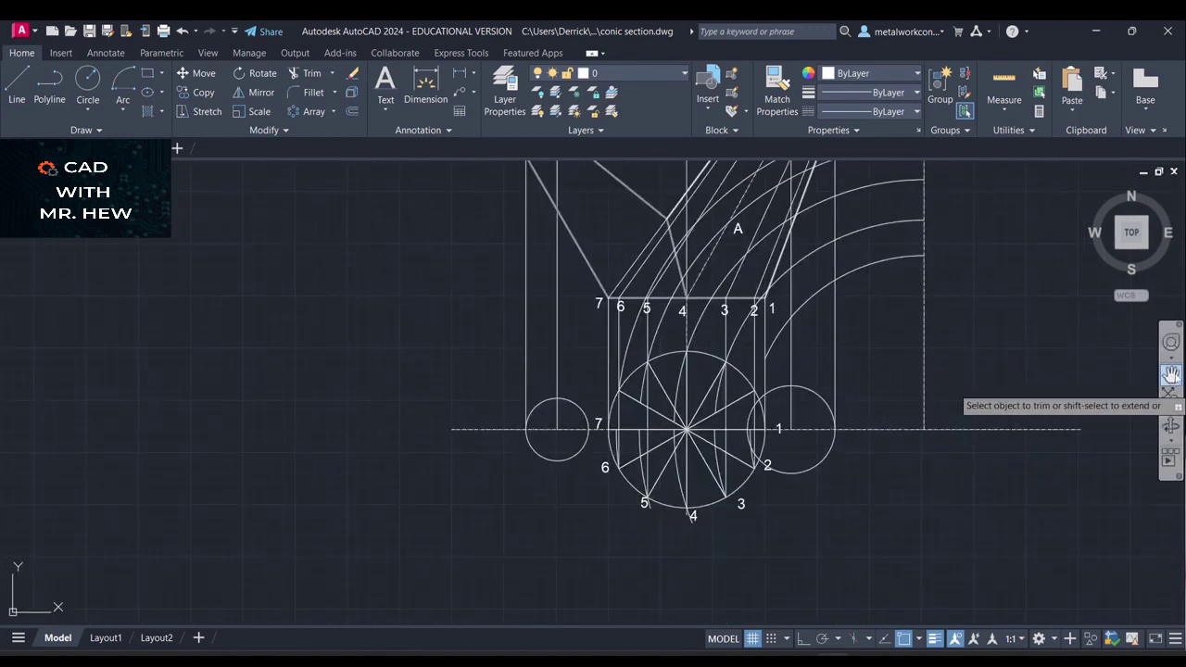
{"action": "left_click", "coordinate": [1171, 375]}
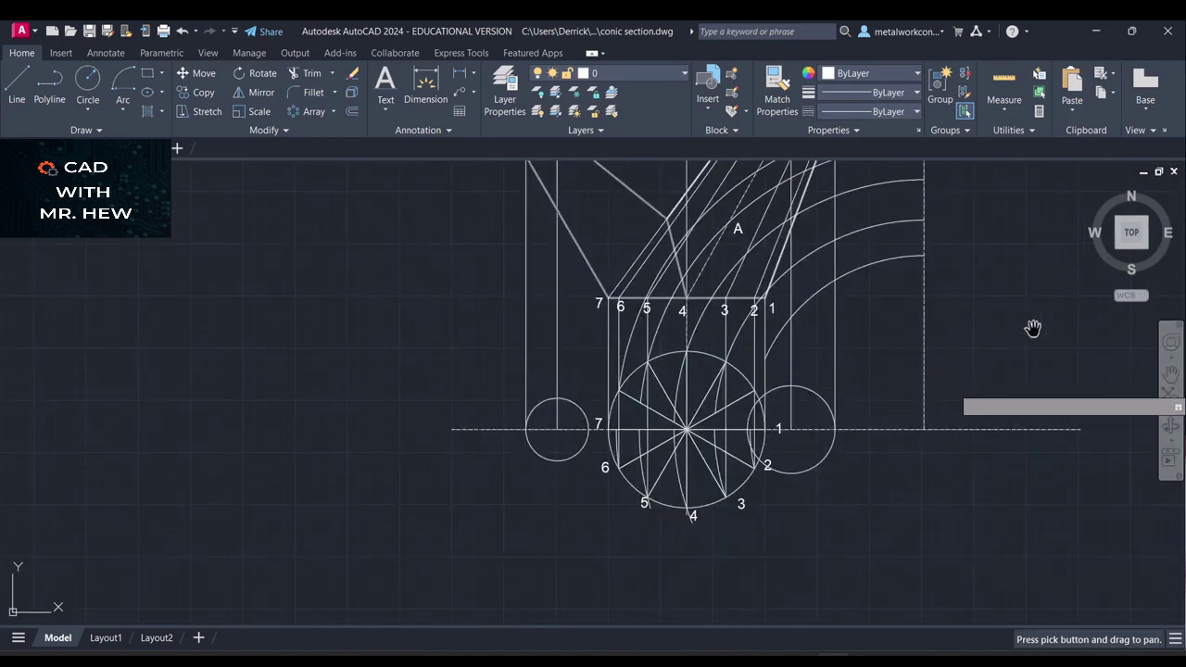
{"action": "key", "text": "Escape"}
{"action": "left_click", "coordinate": [1035, 329]}
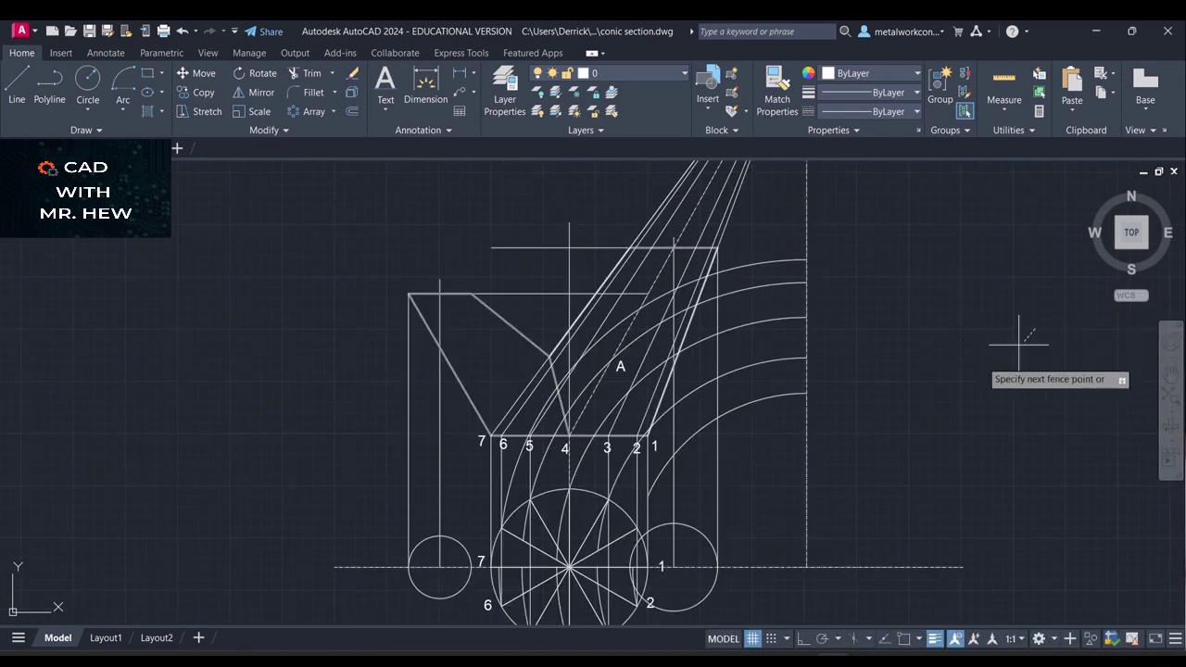
{"action": "key", "text": "Escape"}
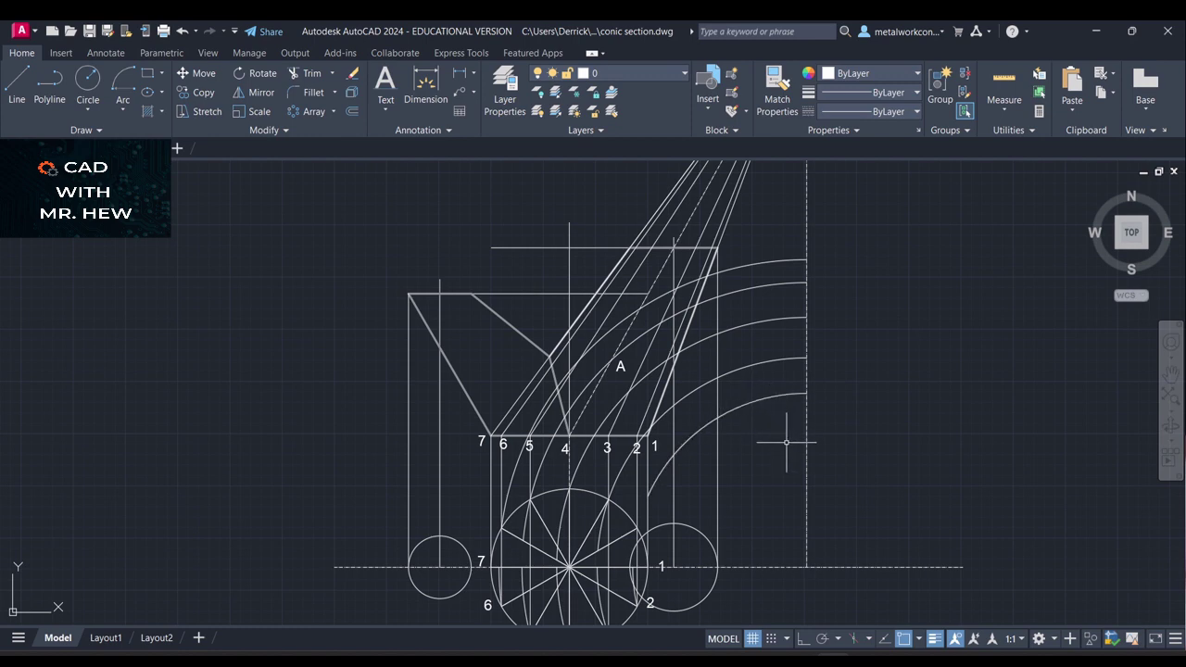
{"action": "mouse_move", "coordinate": [787, 442]}
{"action": "left_mouse_down"}
{"action": "mouse_move", "coordinate": [763, 313]}
{"action": "mouse_move", "coordinate": [770, 252]}
{"action": "left_mouse_up"}
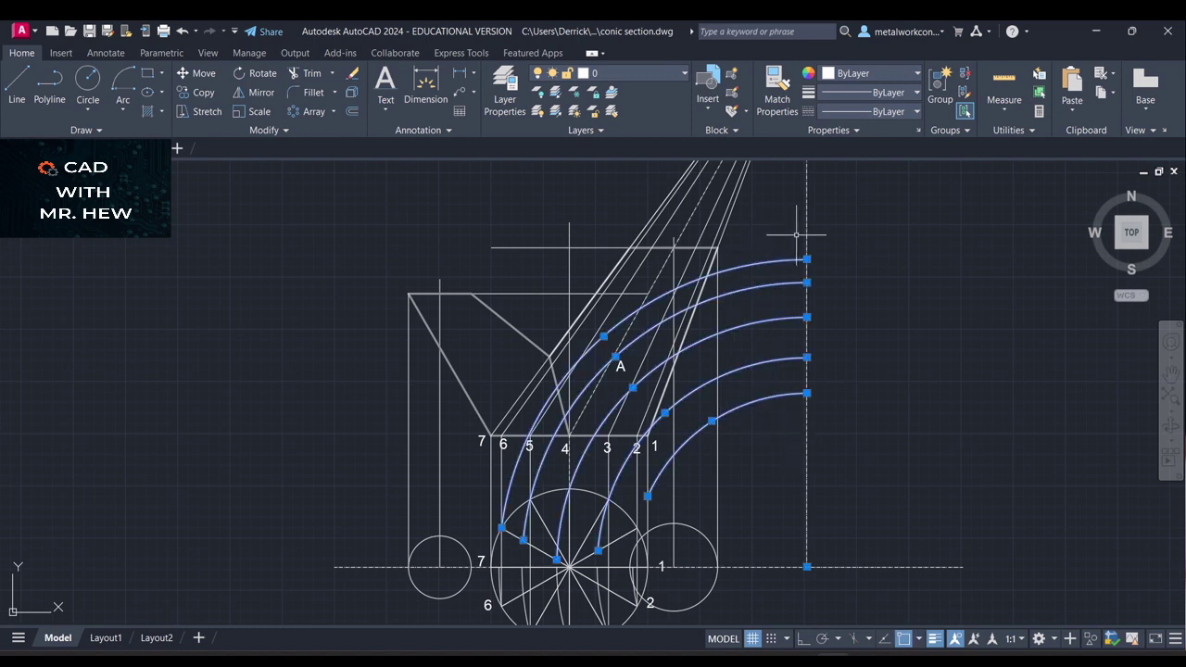
{"action": "key", "text": "Delete"}
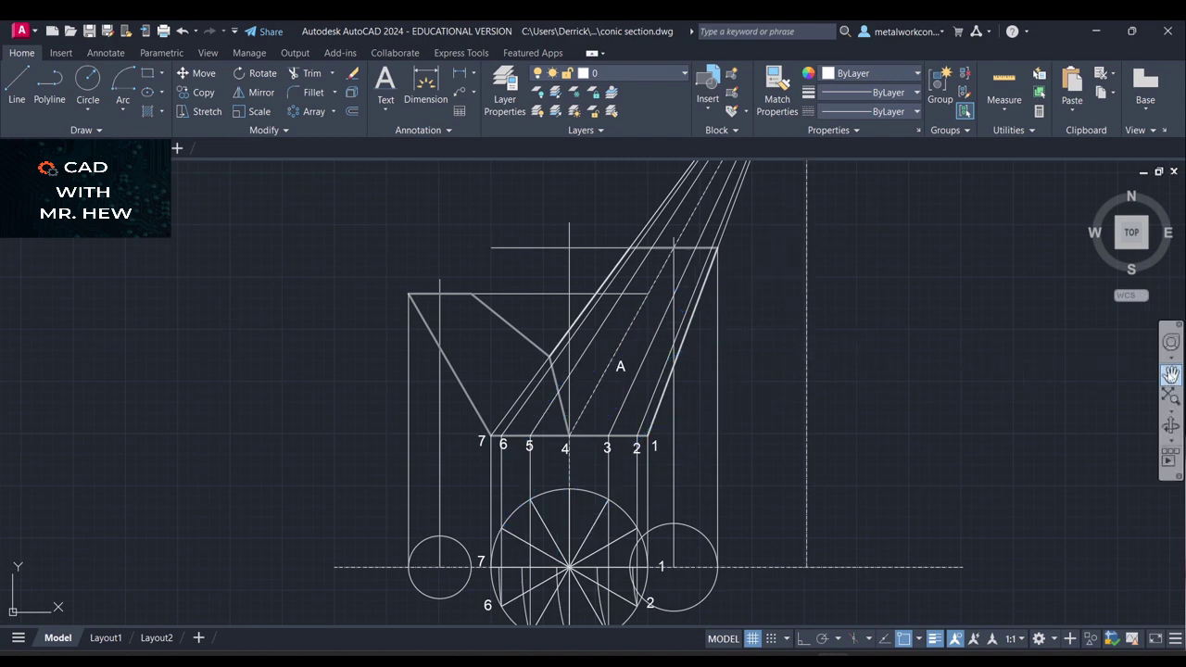
With Ortho on, draw a vertical line from the point 2 arc's end on the centerline up to the front view's base edge
{"action": "left_click", "coordinate": [1171, 375]}
{"action": "left_click_drag", "start_coordinate": [1022, 399], "coordinate": [1022, 321]}
{"action": "scroll", "coordinate": [963, 379], "scroll_direction": "up", "scroll_amount": 3}
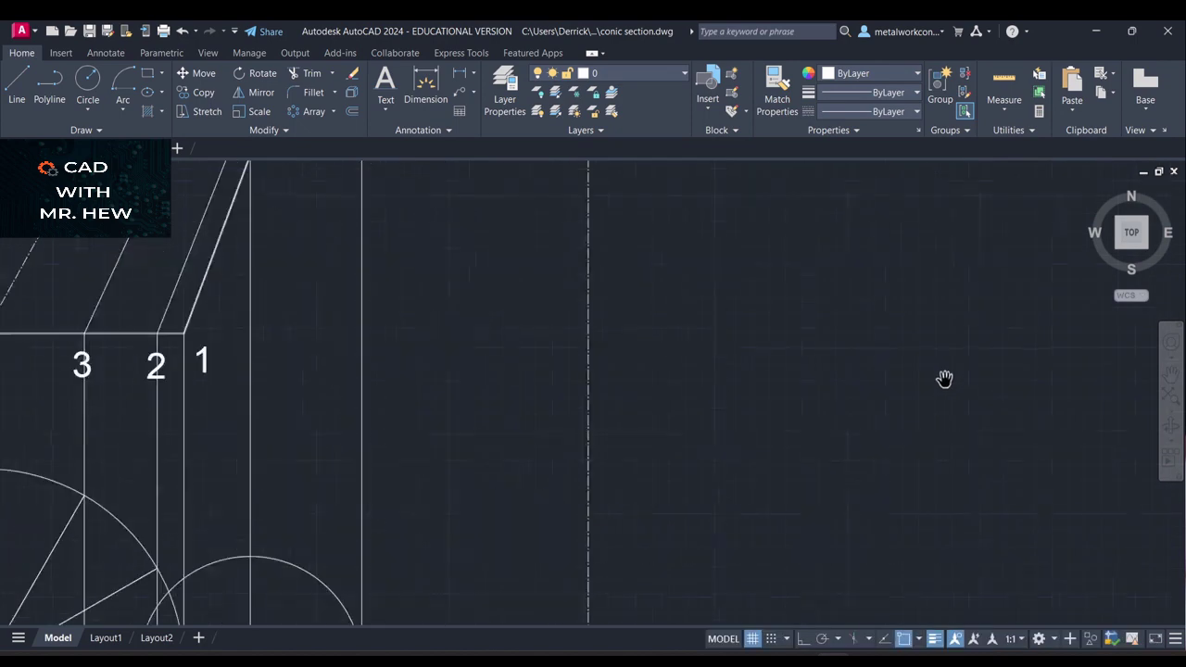
{"action": "left_click_drag", "start_coordinate": [529, 442], "coordinate": [1179, 315]}
{"action": "mouse_move", "coordinate": [1025, 358]}
{"action": "left_mouse_down"}
{"action": "mouse_move", "coordinate": [928, 348]}
{"action": "mouse_move", "coordinate": [911, 373]}
{"action": "left_mouse_up"}
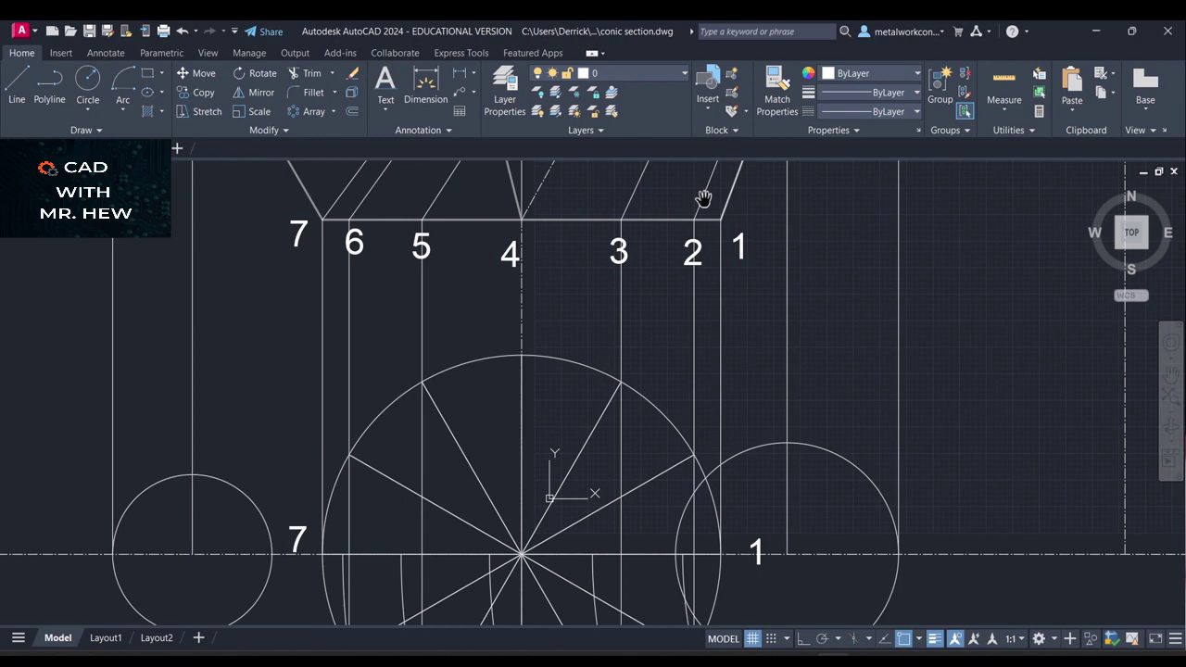
{"action": "key", "text": "Escape"}
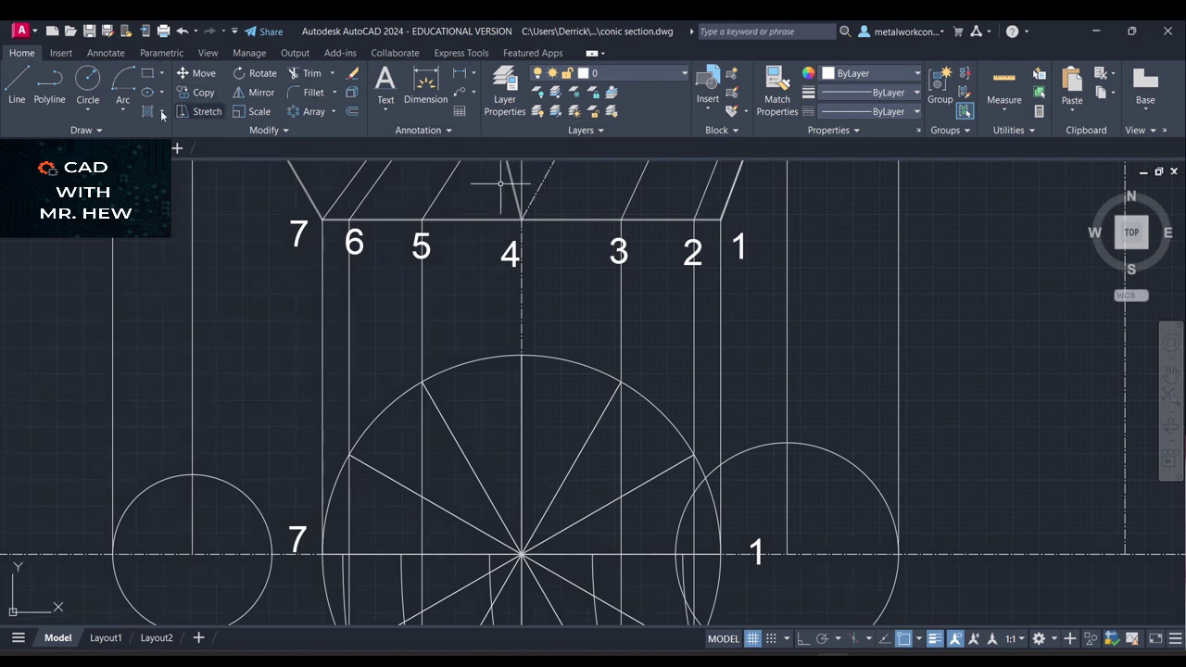
{"action": "left_click", "coordinate": [18, 85]}
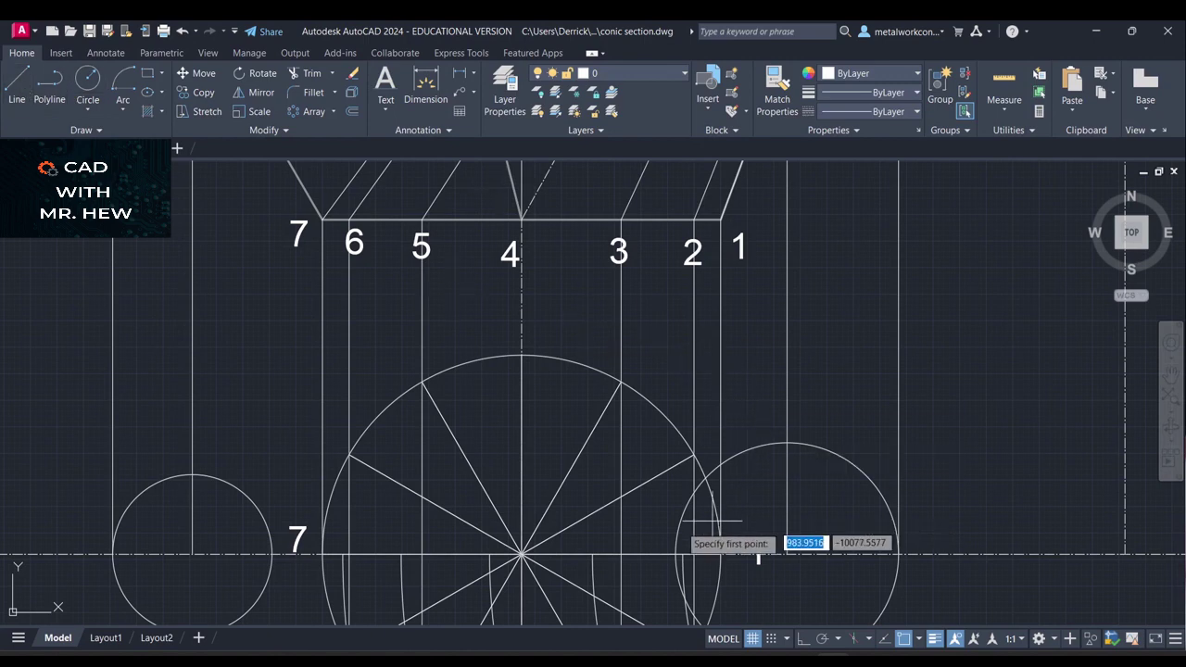
{"action": "left_click", "coordinate": [681, 554]}
{"action": "left_click", "coordinate": [803, 640]}
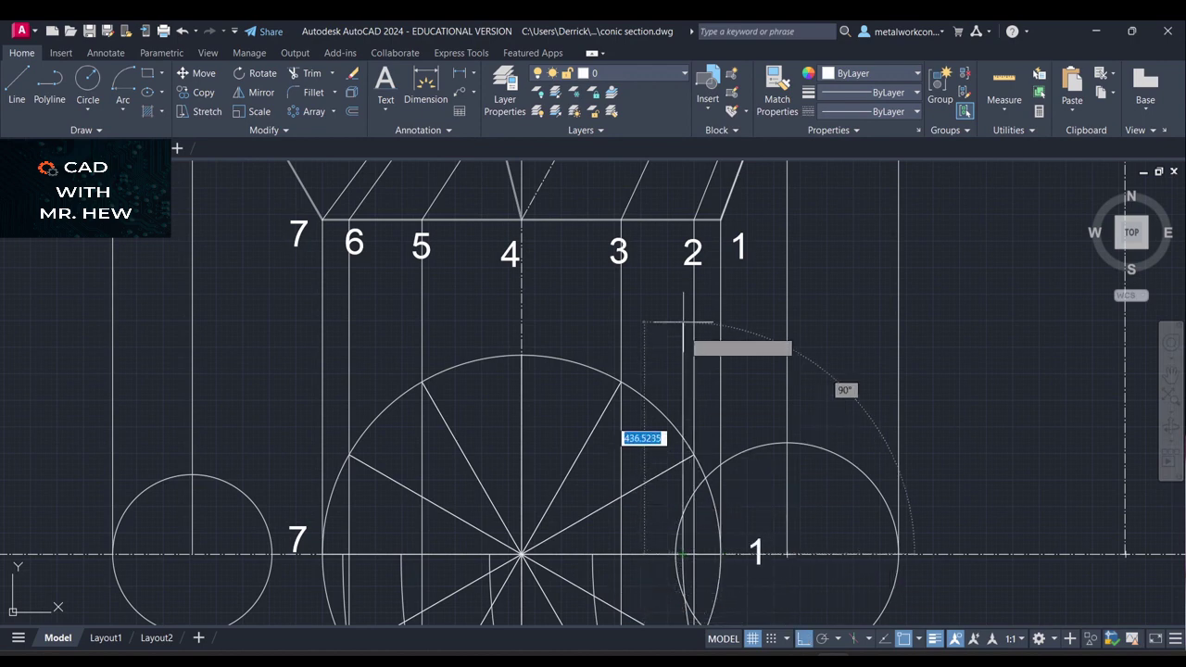
{"action": "left_click", "coordinate": [680, 221]}
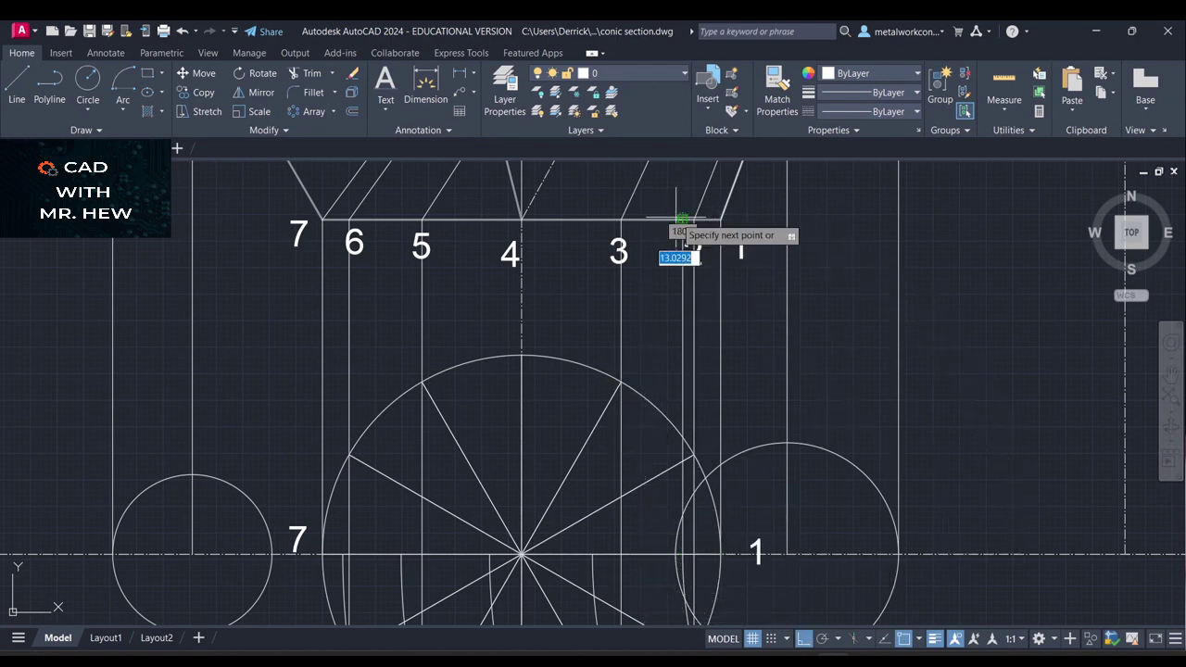
{"action": "key", "text": "Return"}
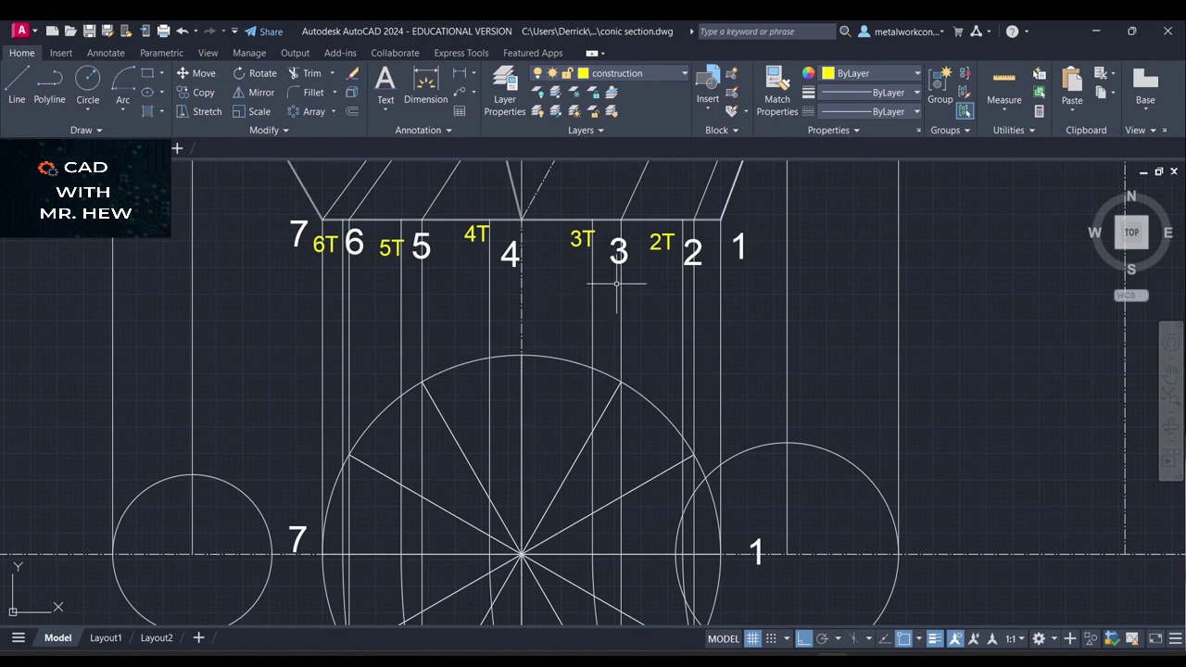
Make POINT the current layer and draw lines joining base edge points 2T and 3T to the cone's apex
{"action": "left_click", "coordinate": [683, 75]}
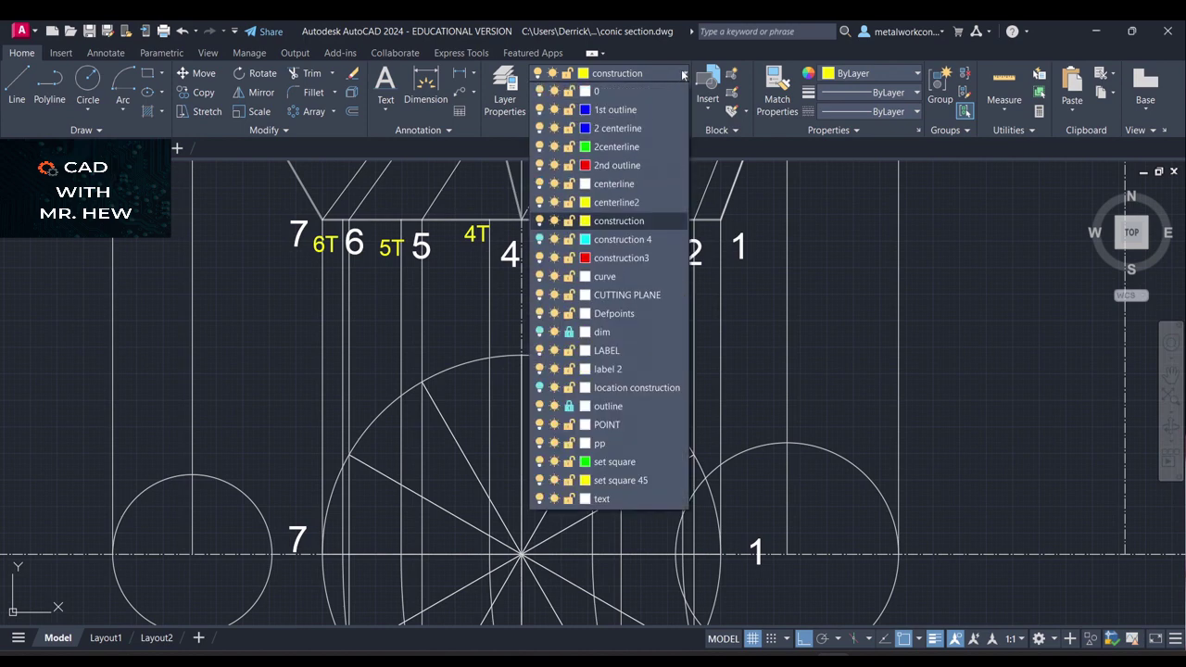
{"action": "left_click", "coordinate": [607, 424]}
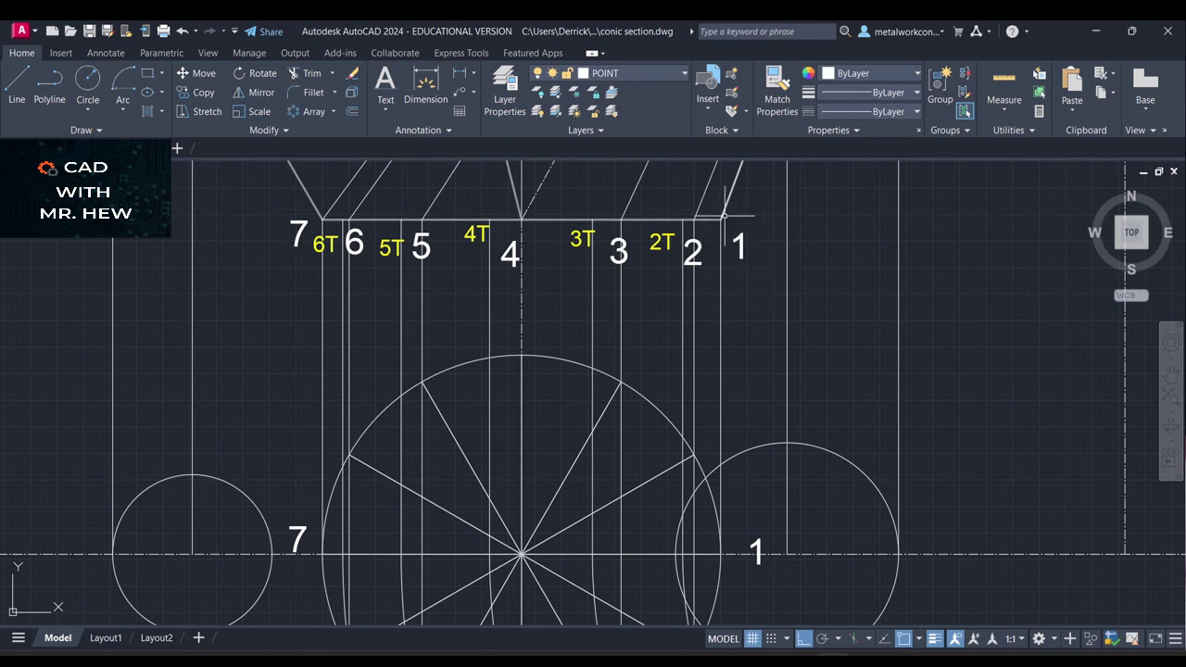
{"action": "left_click", "coordinate": [13, 86]}
{"action": "left_click", "coordinate": [684, 220]}
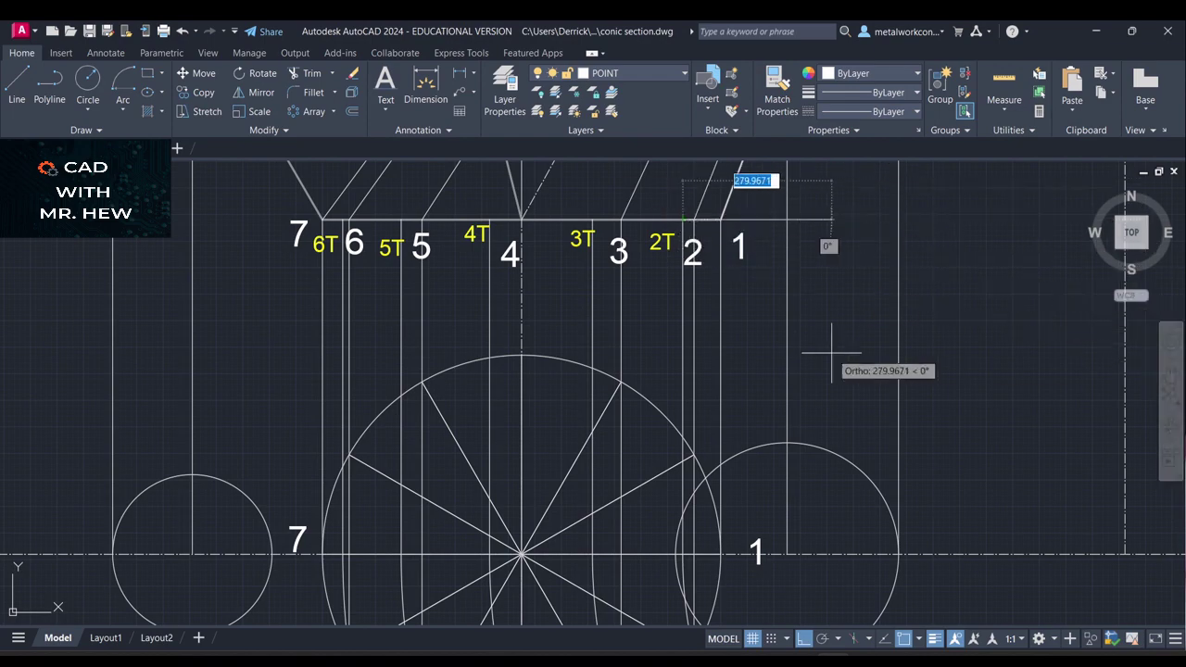
{"action": "scroll", "coordinate": [831, 352], "scroll_direction": "up", "scroll_amount": 2}
{"action": "scroll", "coordinate": [829, 352], "scroll_direction": "down", "scroll_amount": 5}
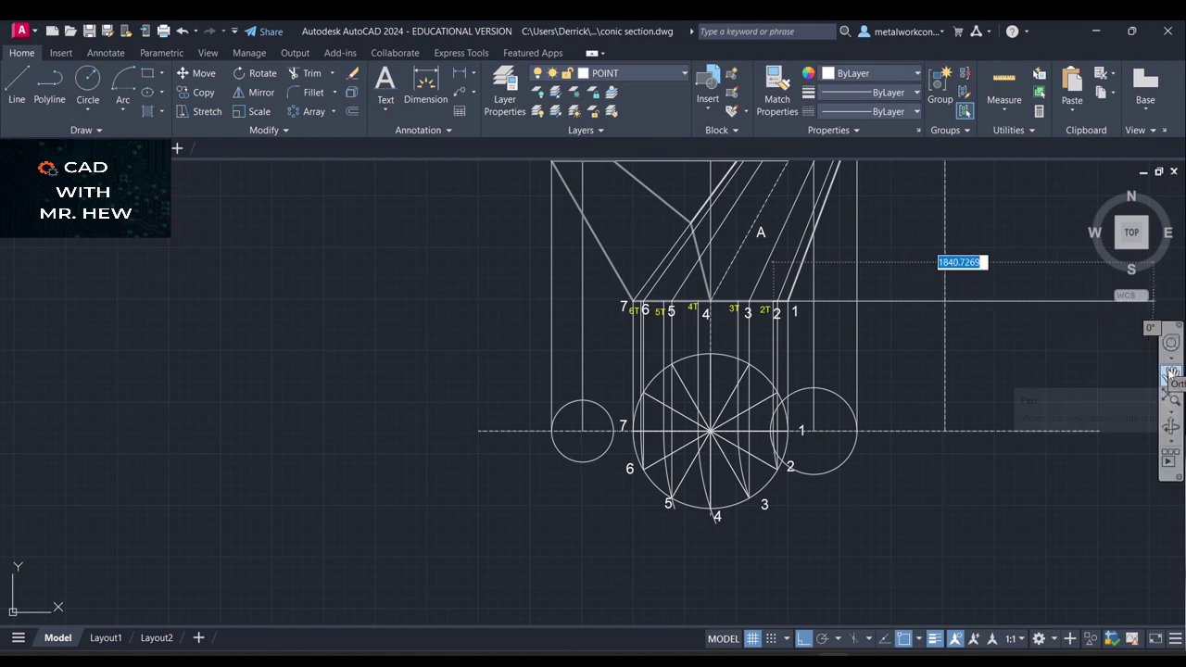
{"action": "left_click", "coordinate": [1171, 371]}
{"action": "left_click_drag", "start_coordinate": [990, 286], "coordinate": [862, 529]}
{"action": "scroll", "coordinate": [867, 418], "scroll_direction": "down", "scroll_amount": 2}
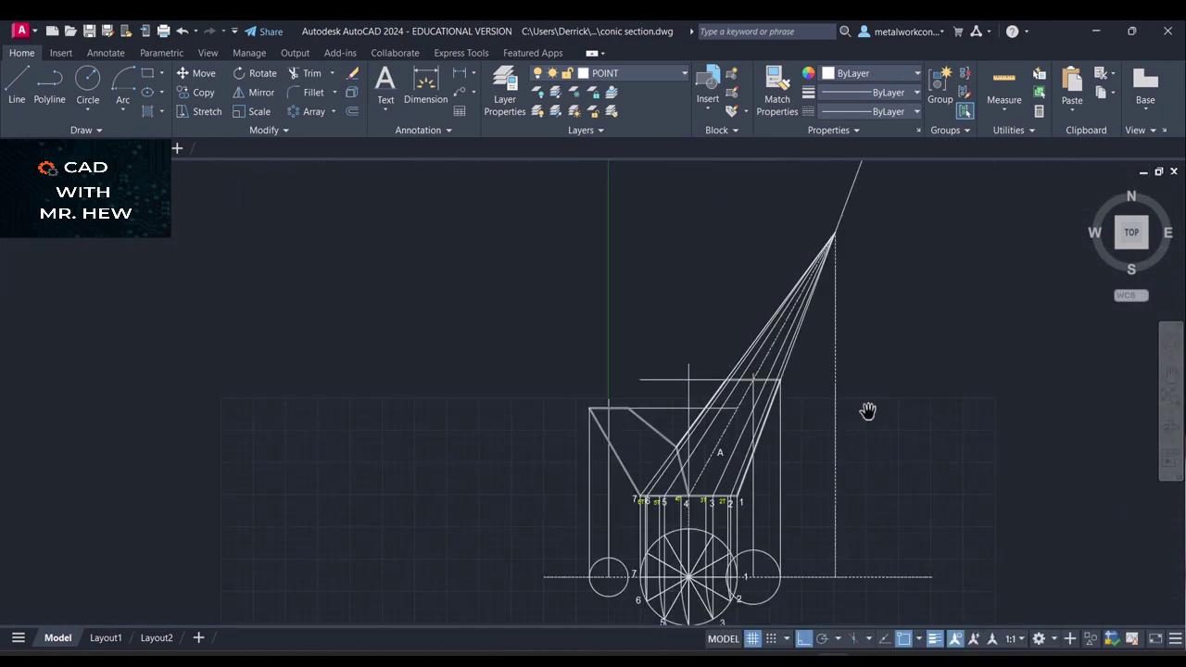
{"action": "key", "text": "Escape"}
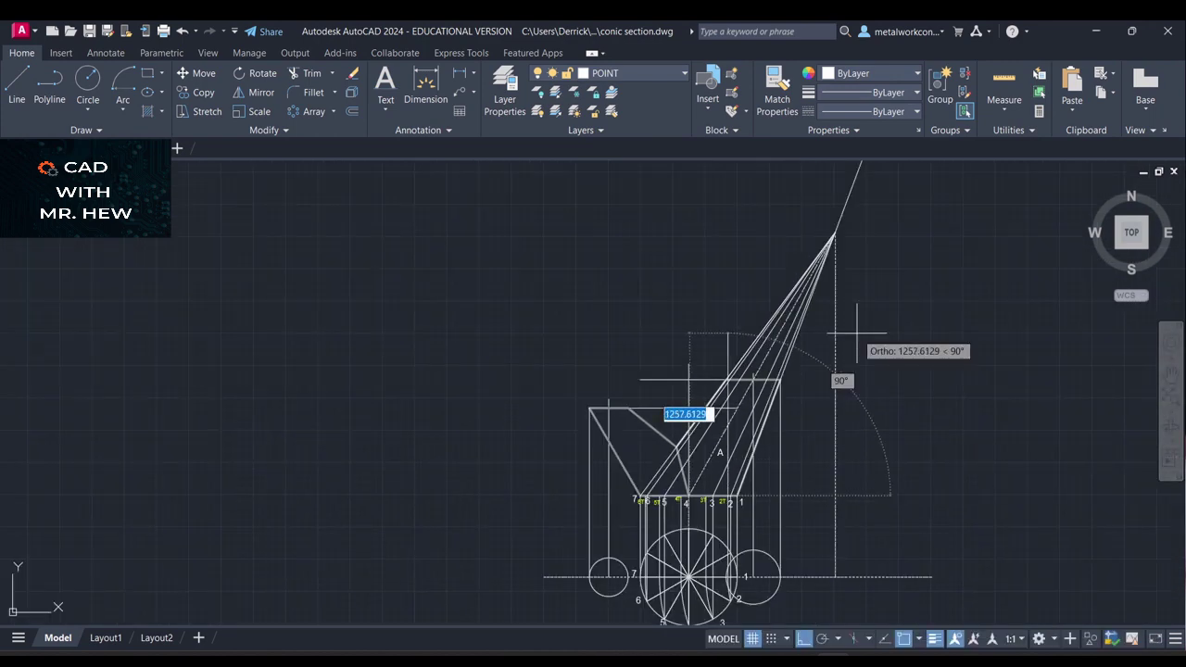
{"action": "left_click", "coordinate": [835, 232]}
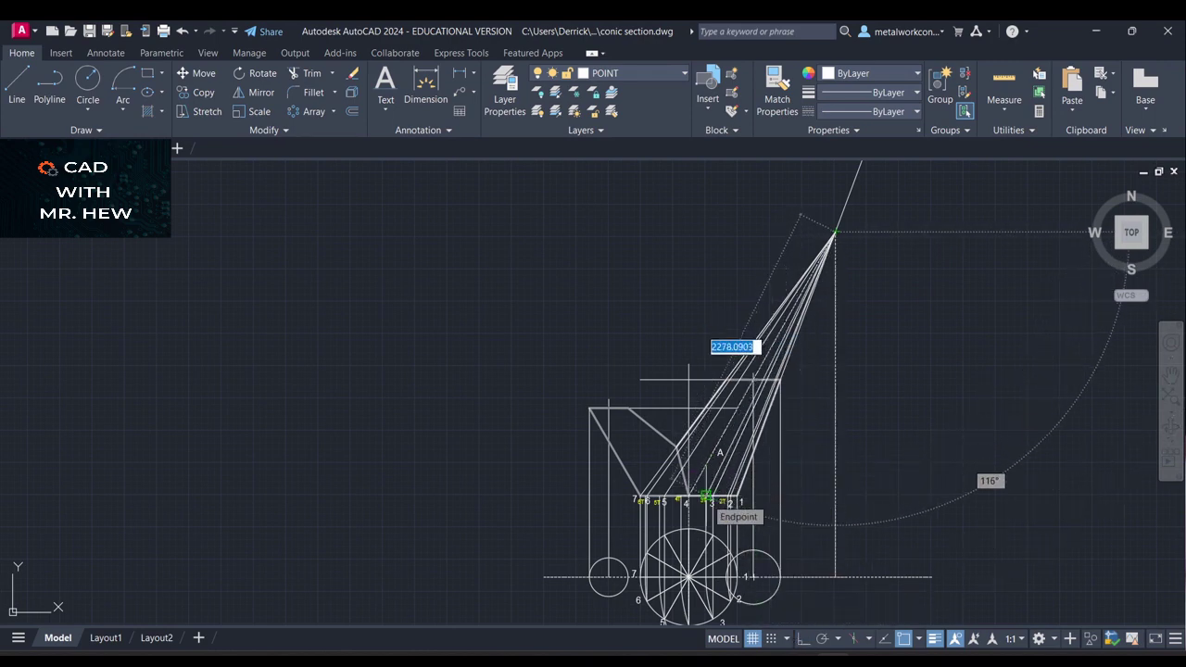
{"action": "left_click", "coordinate": [706, 498]}
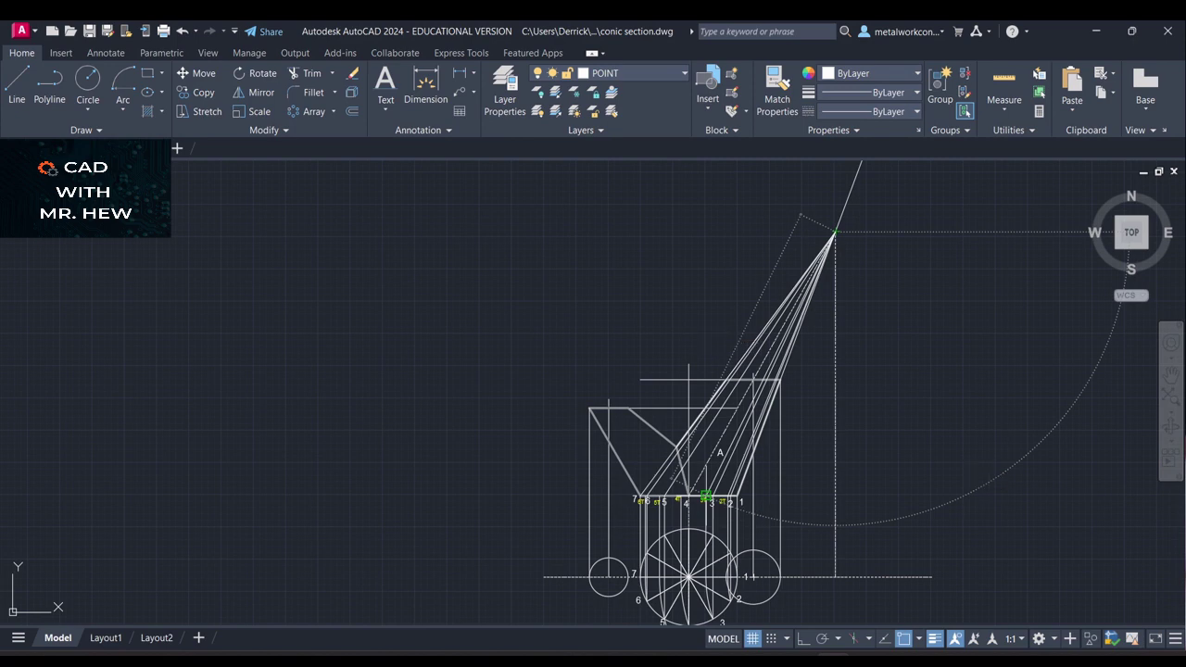
{"action": "key", "text": "Escape"}
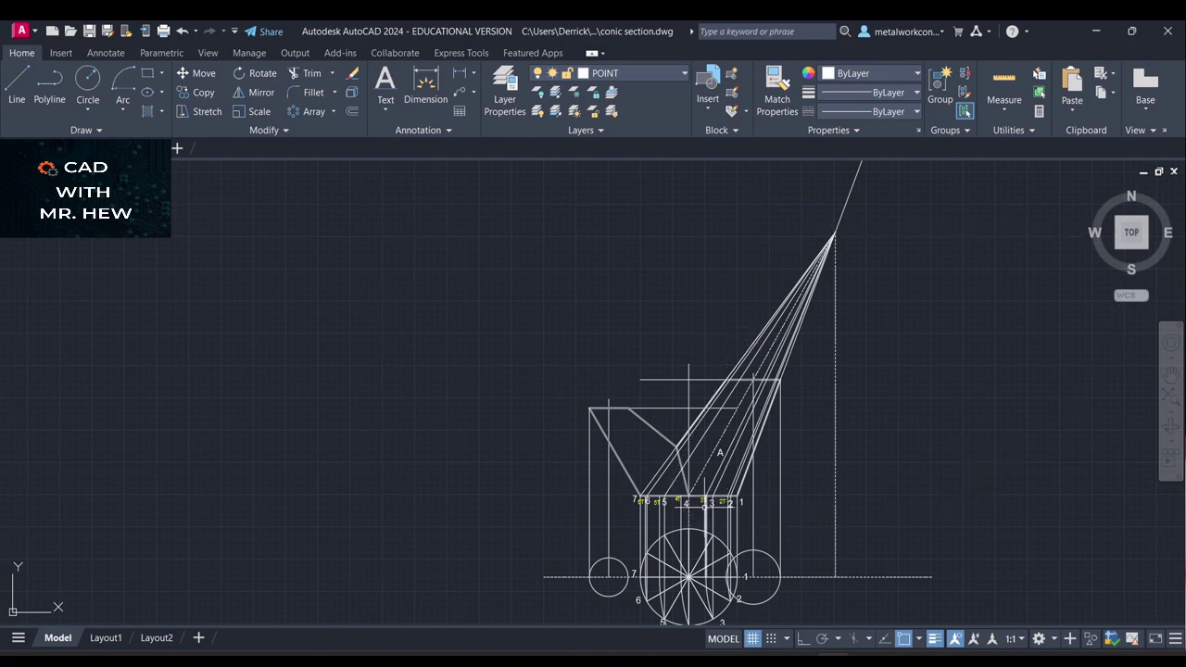
Draw a line from base edge point 4T up to the cone's apex
{"action": "key", "text": "Return"}
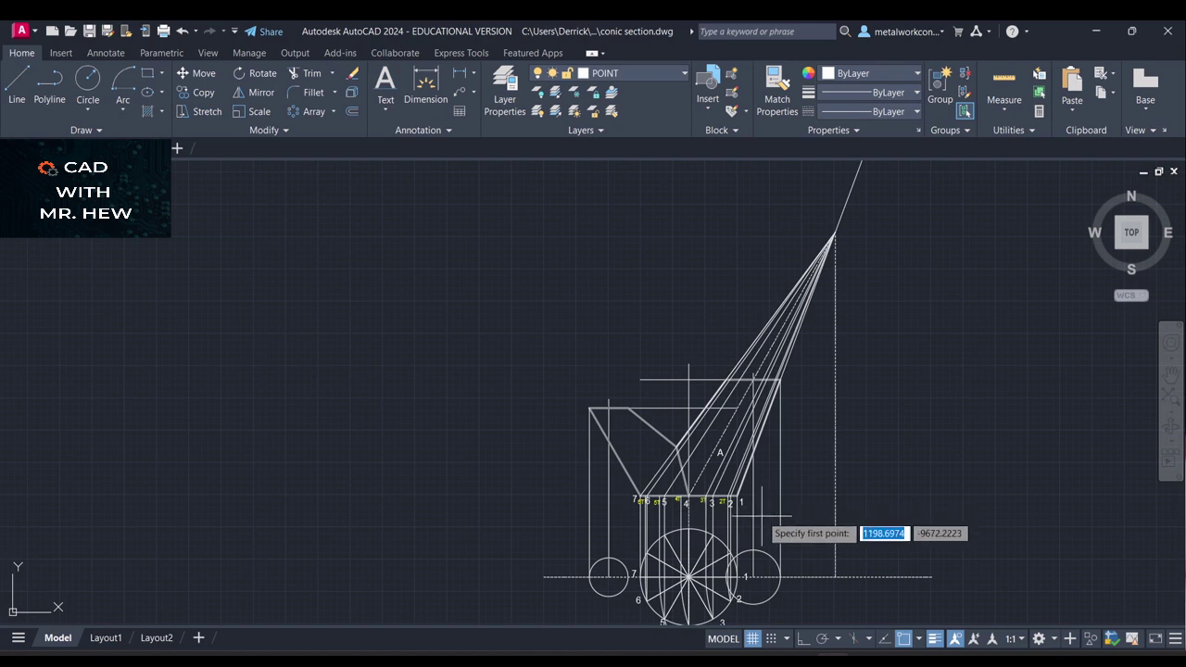
{"action": "scroll", "coordinate": [764, 515], "scroll_direction": "up", "scroll_amount": 4}
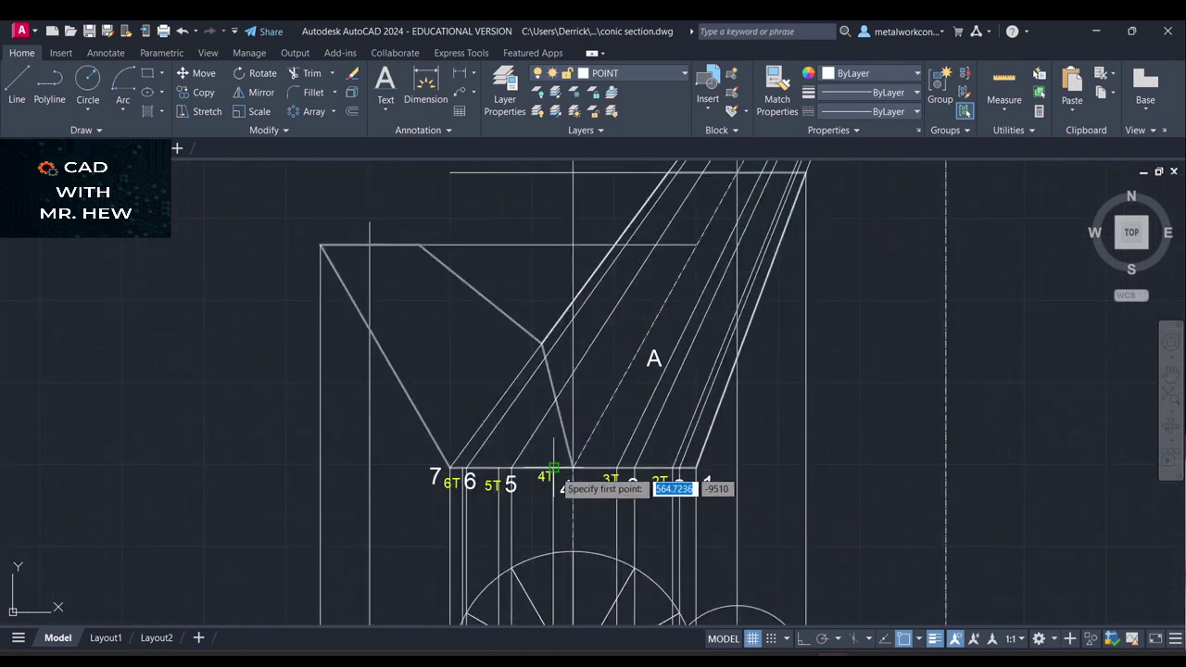
{"action": "left_click", "coordinate": [554, 469]}
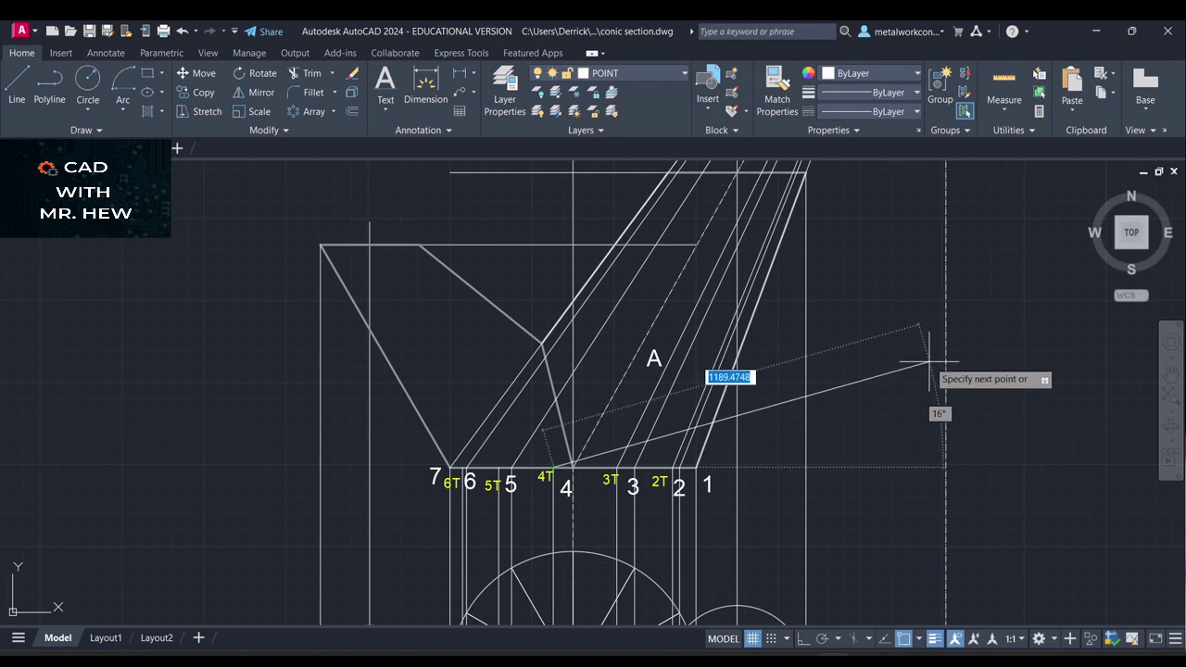
{"action": "left_click", "coordinate": [1170, 373]}
{"action": "left_click_drag", "start_coordinate": [1000, 315], "coordinate": [989, 520]}
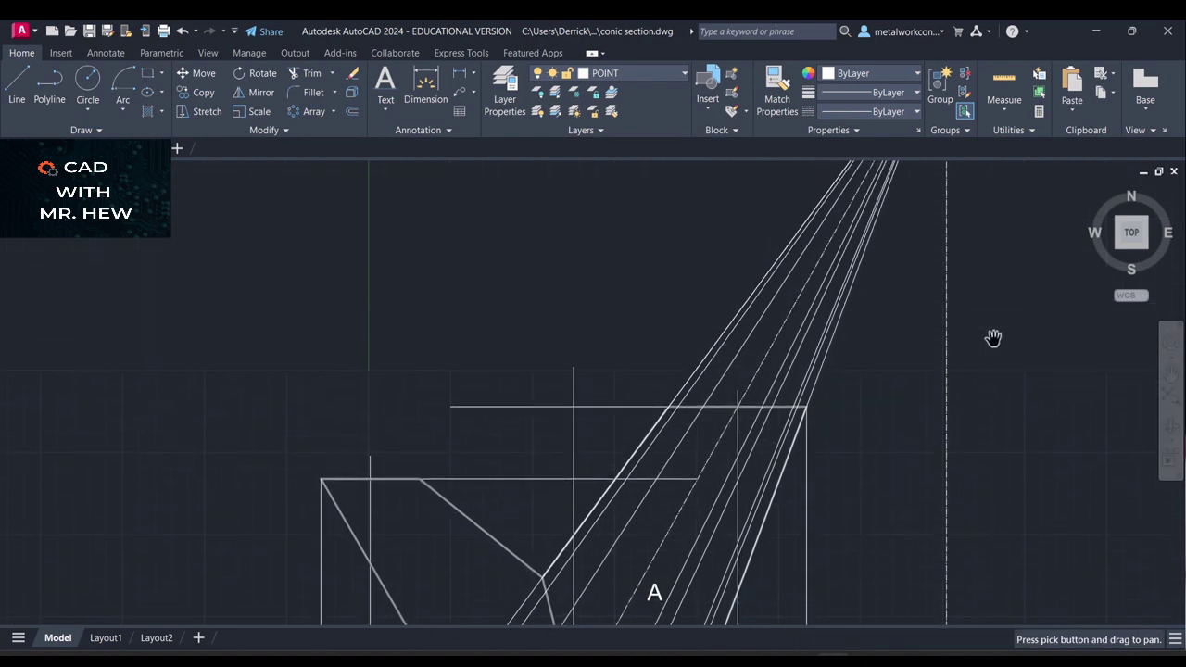
{"action": "scroll", "coordinate": [992, 338], "scroll_direction": "down", "scroll_amount": 2}
{"action": "left_click_drag", "start_coordinate": [991, 340], "coordinate": [921, 412]}
{"action": "key", "text": "Escape"}
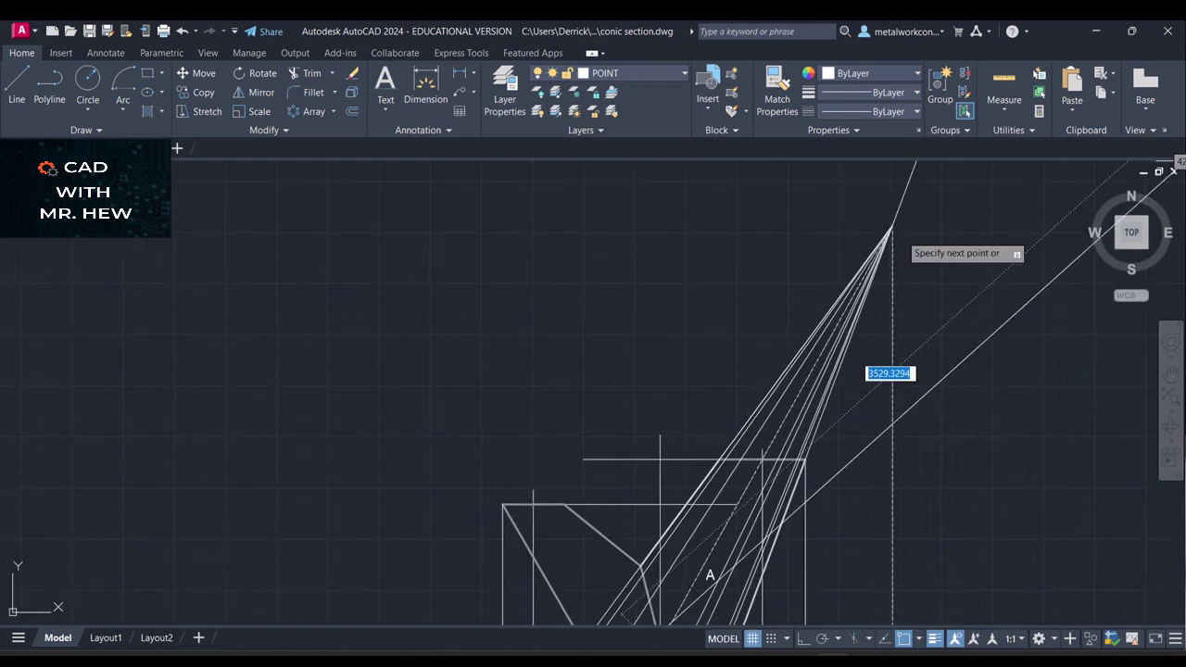
{"action": "left_click", "coordinate": [892, 224]}
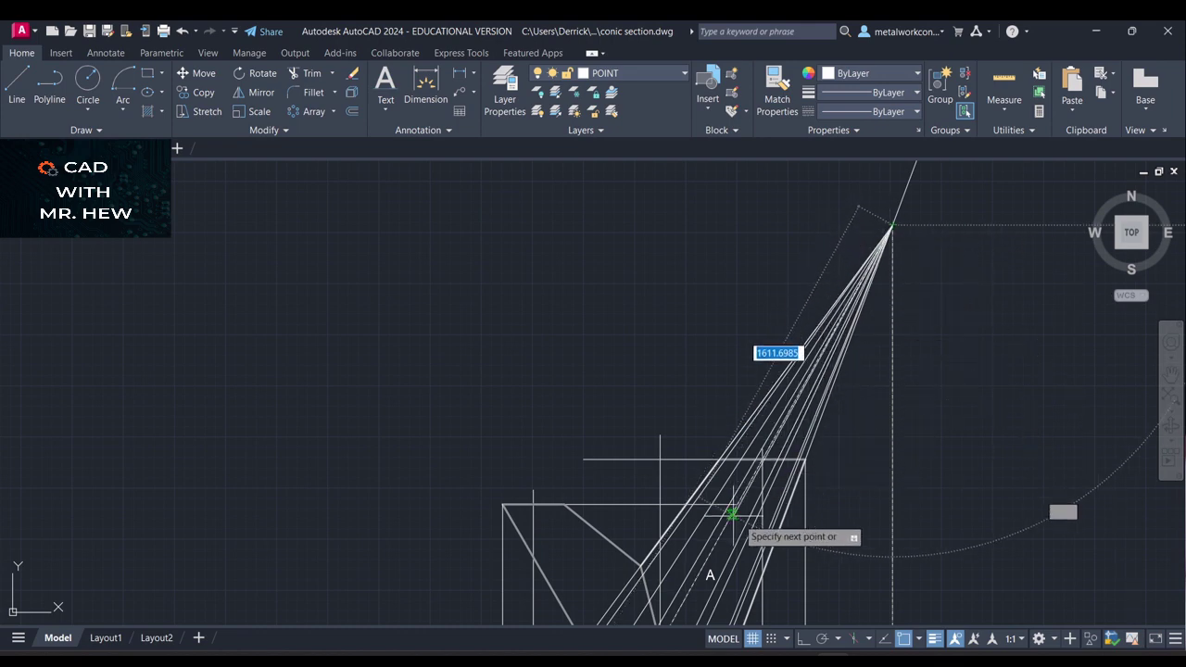
Draw a line from the cone's apex down to base edge point 6T and finish the command
{"action": "left_click", "coordinate": [1172, 373]}
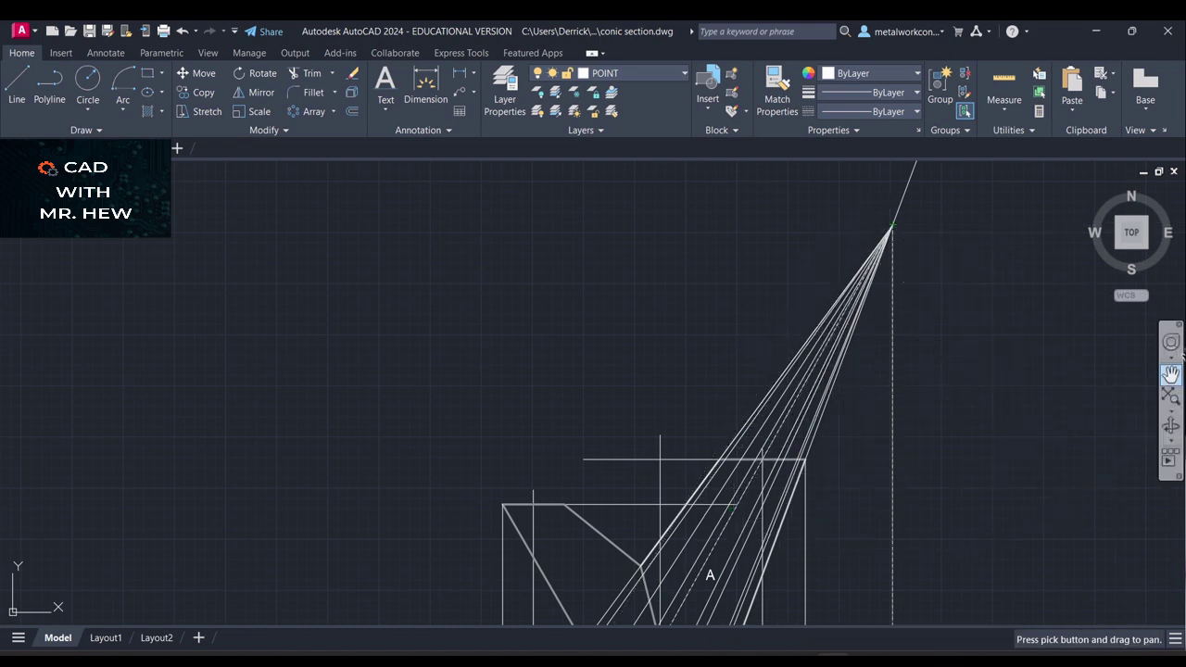
{"action": "left_click_drag", "start_coordinate": [1010, 455], "coordinate": [999, 193]}
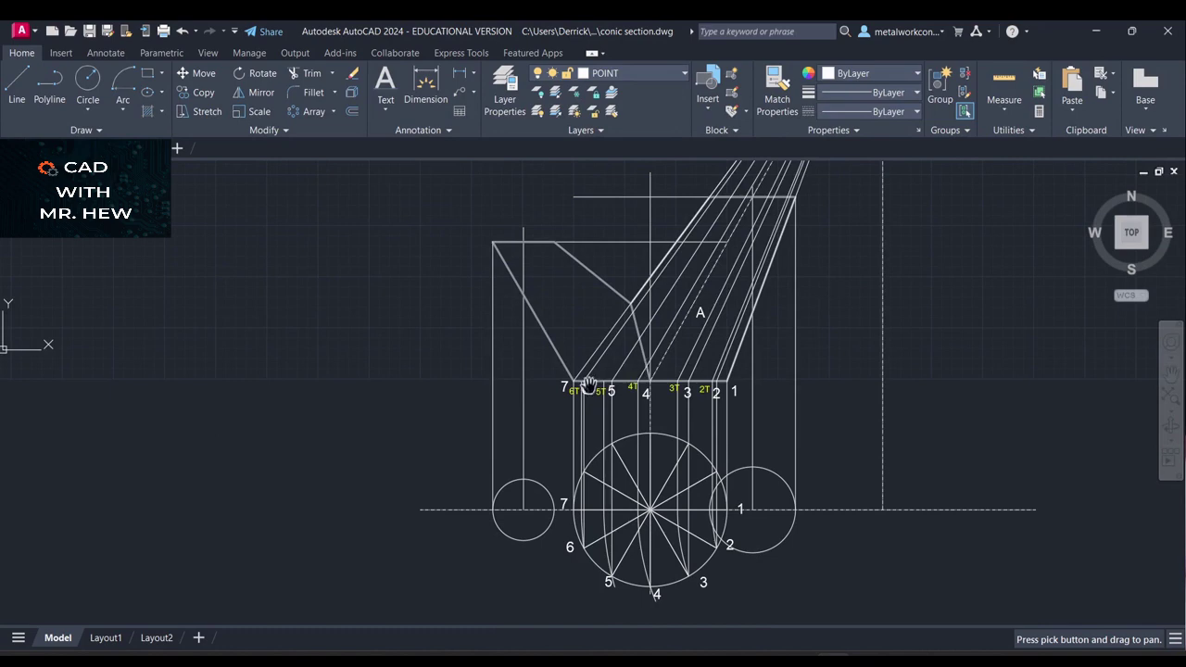
{"action": "key", "text": "Escape"}
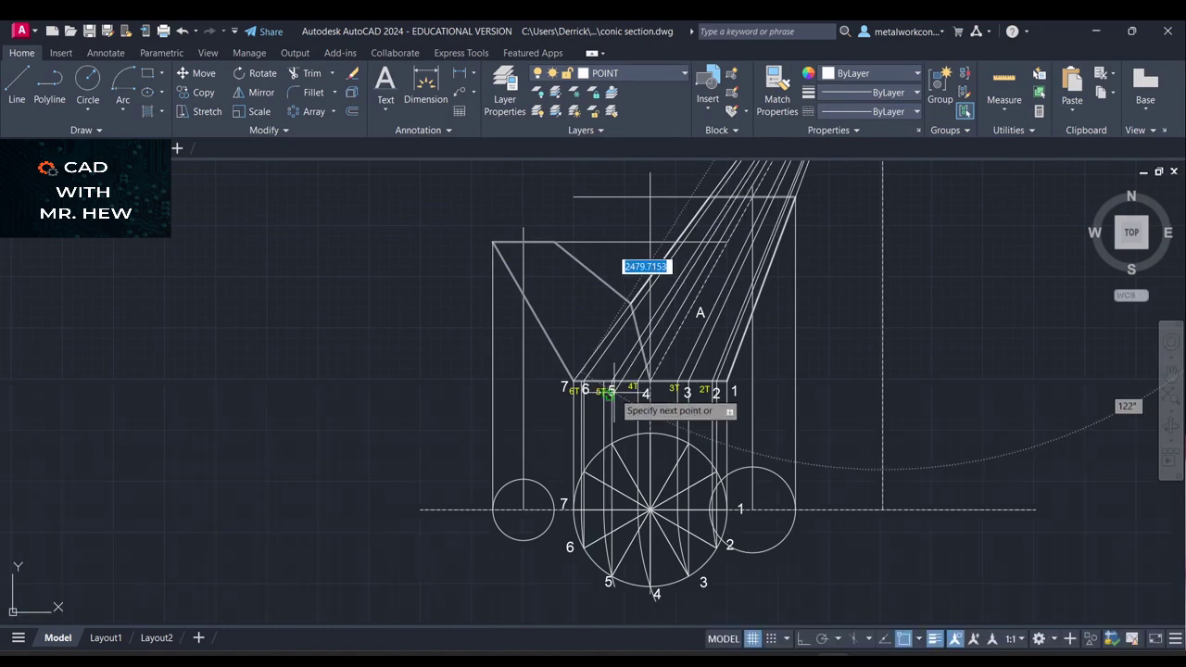
{"action": "scroll", "coordinate": [617, 394], "scroll_direction": "up", "scroll_amount": 6}
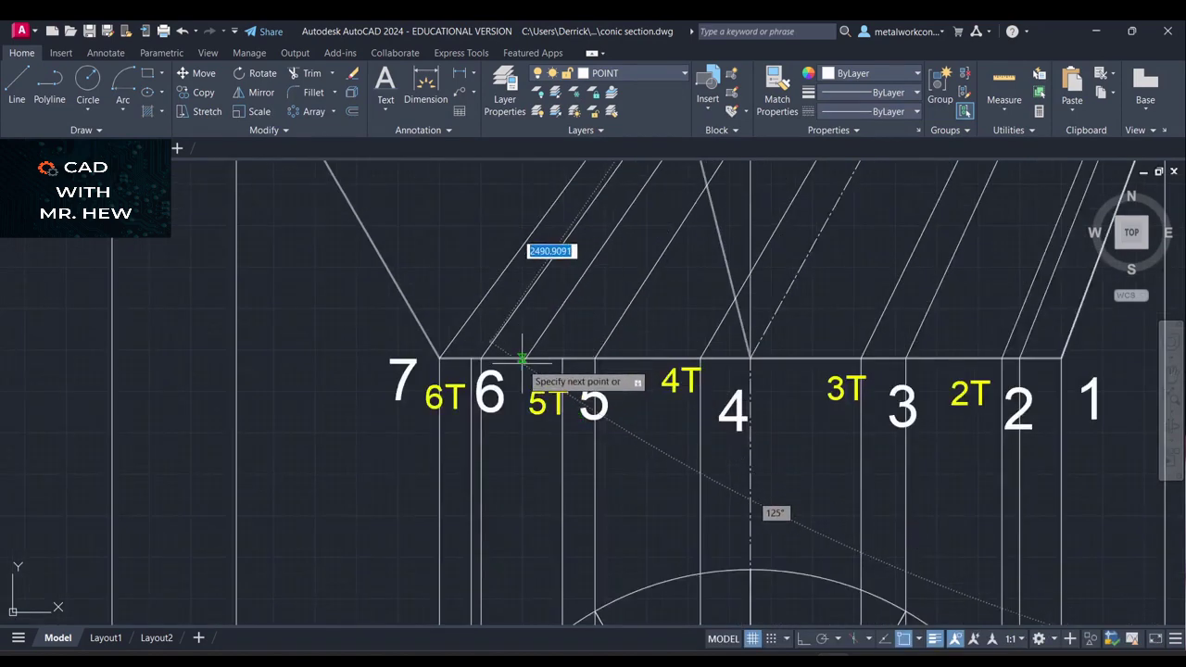
{"action": "left_click", "coordinate": [472, 359]}
{"action": "key", "text": "Escape"}
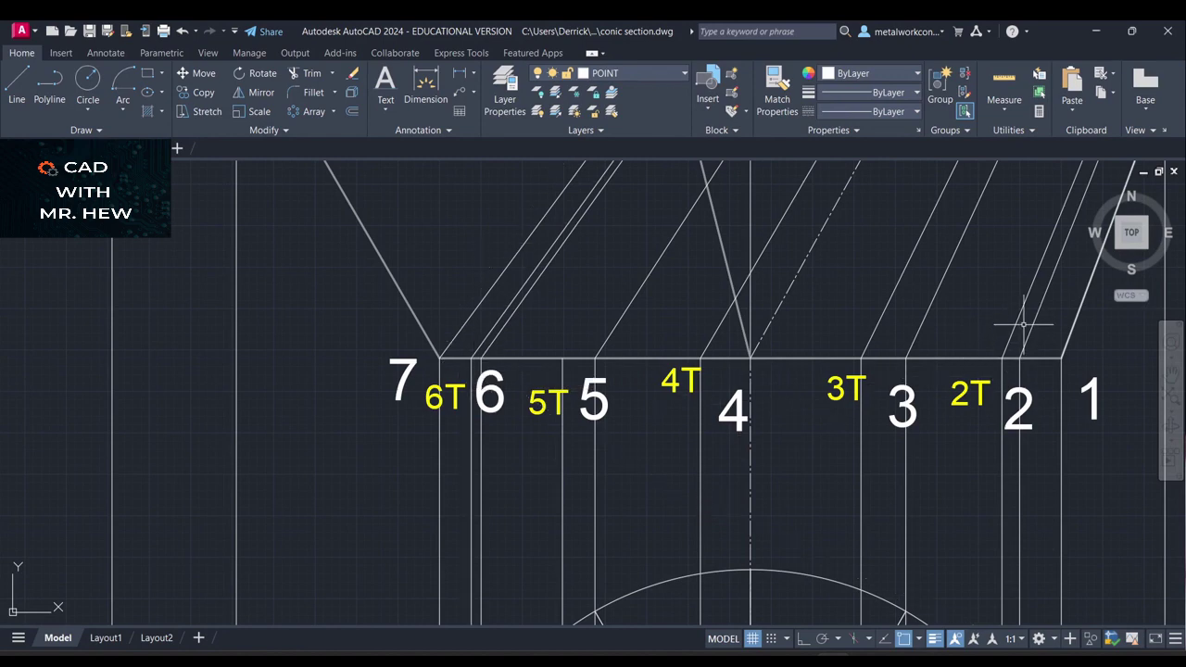
Examine the true-length lines running from the T points on the base edge to the cone's apex
{"action": "left_click", "coordinate": [1171, 374]}
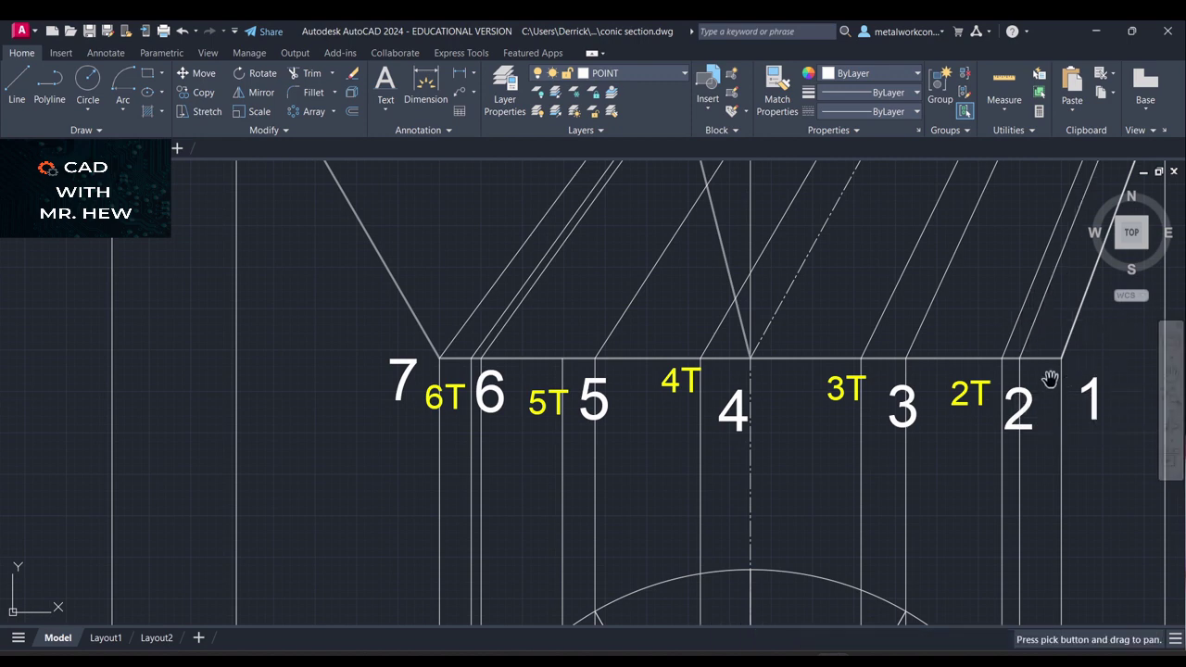
{"action": "left_click_drag", "start_coordinate": [1053, 379], "coordinate": [773, 412]}
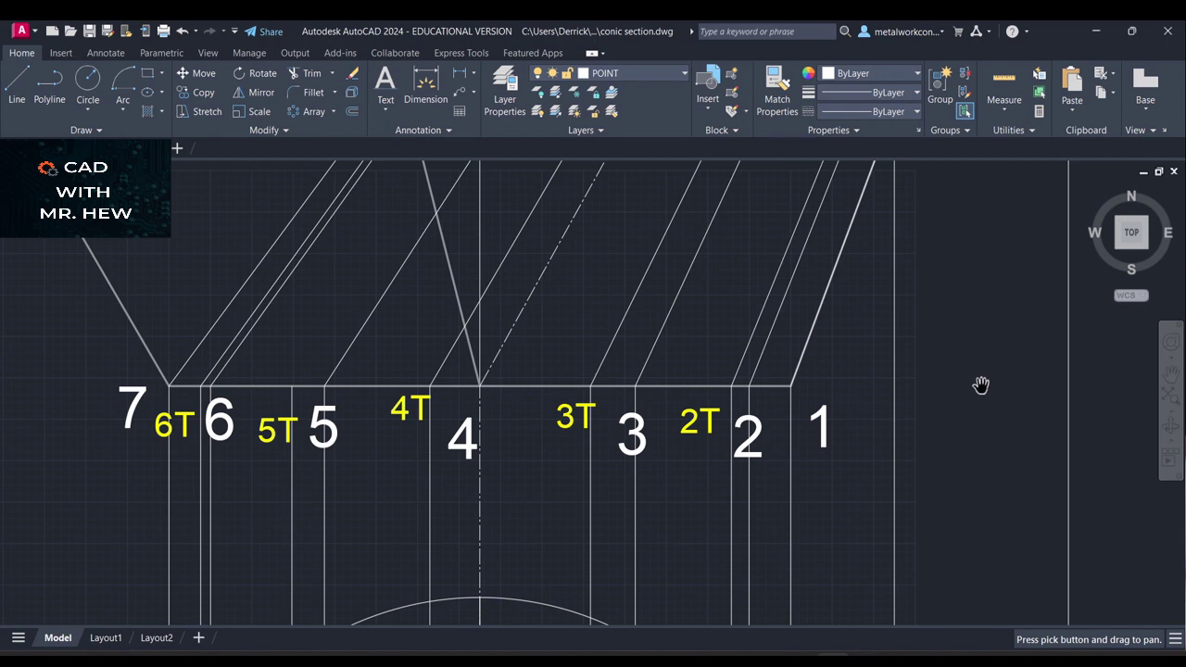
{"action": "scroll", "coordinate": [1034, 352], "scroll_direction": "down", "scroll_amount": 4}
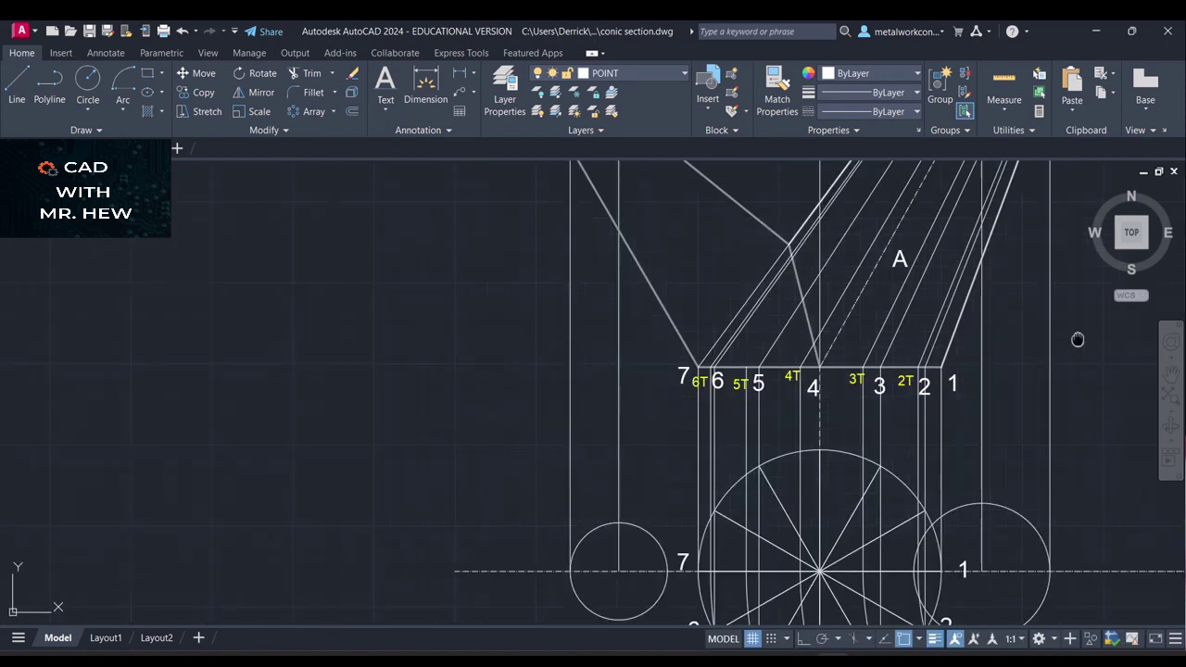
{"action": "left_click_drag", "start_coordinate": [1077, 339], "coordinate": [870, 445]}
{"action": "left_click_drag", "start_coordinate": [934, 315], "coordinate": [839, 384]}
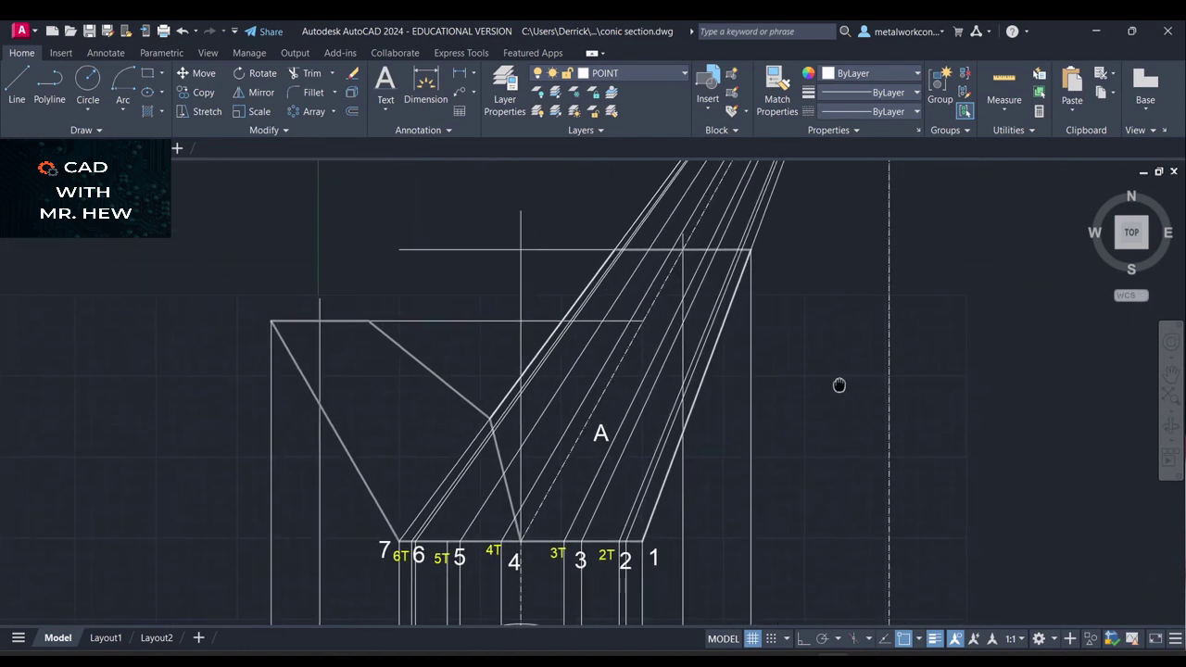
{"action": "left_click_drag", "start_coordinate": [838, 385], "coordinate": [828, 399]}
{"action": "scroll", "coordinate": [904, 353], "scroll_direction": "down", "scroll_amount": 2}
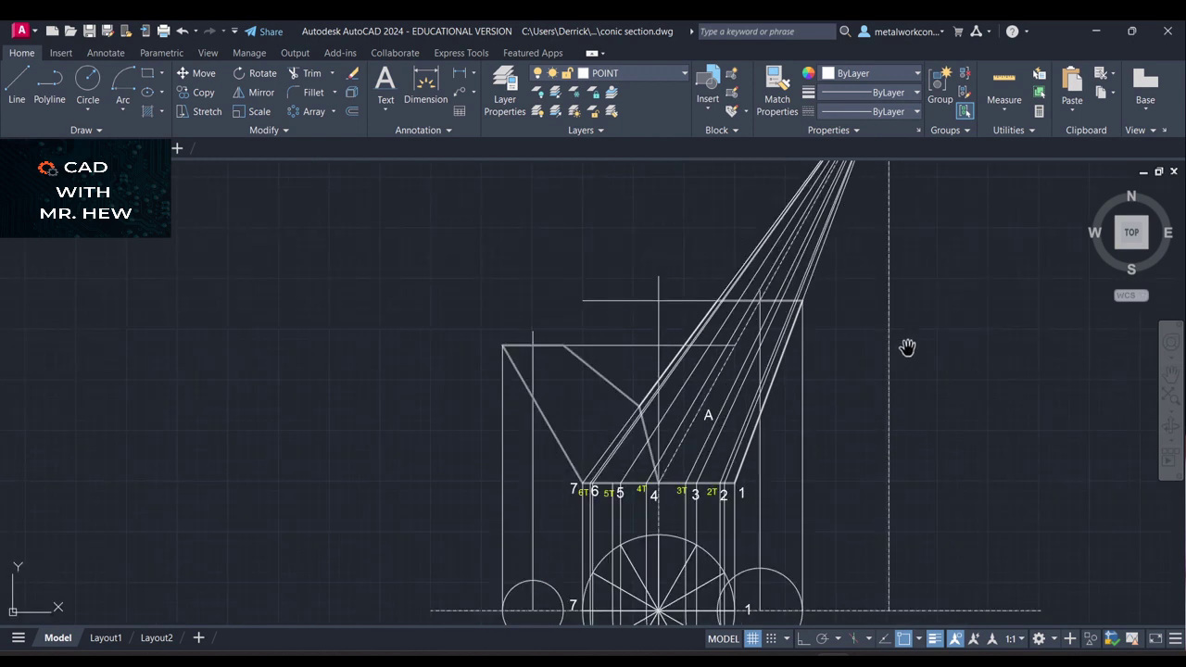
{"action": "mouse_move", "coordinate": [906, 347]}
{"action": "left_mouse_down"}
{"action": "mouse_move", "coordinate": [892, 368]}
{"action": "mouse_move", "coordinate": [853, 358]}
{"action": "left_mouse_up"}
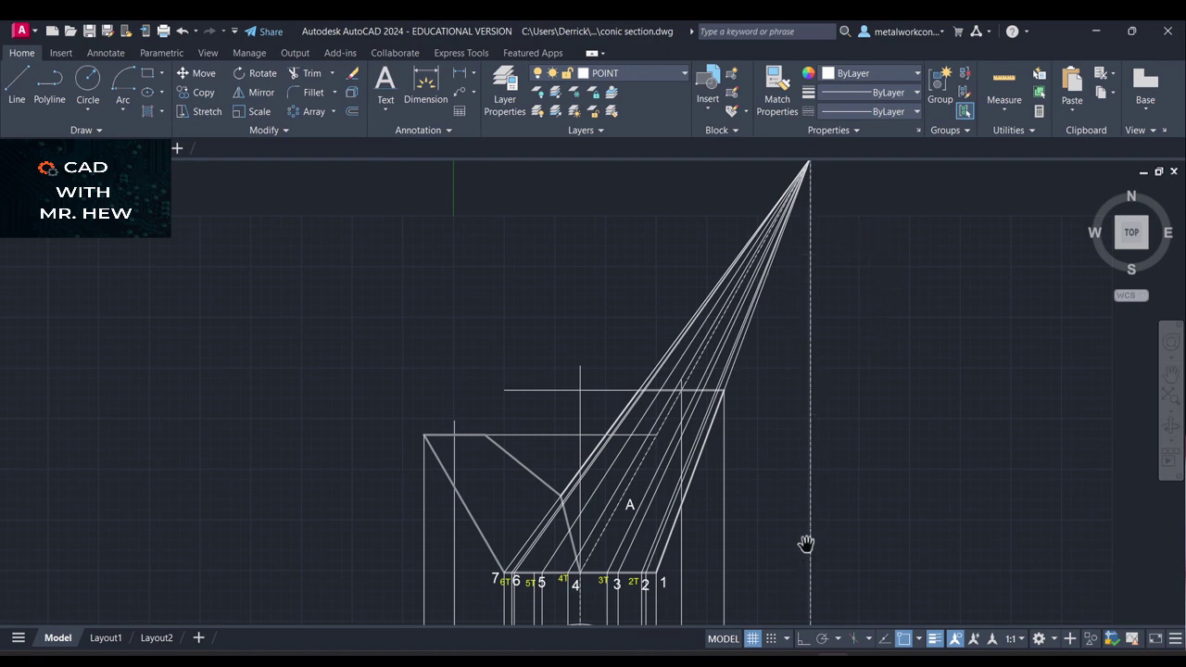
{"action": "key", "text": "Escape"}
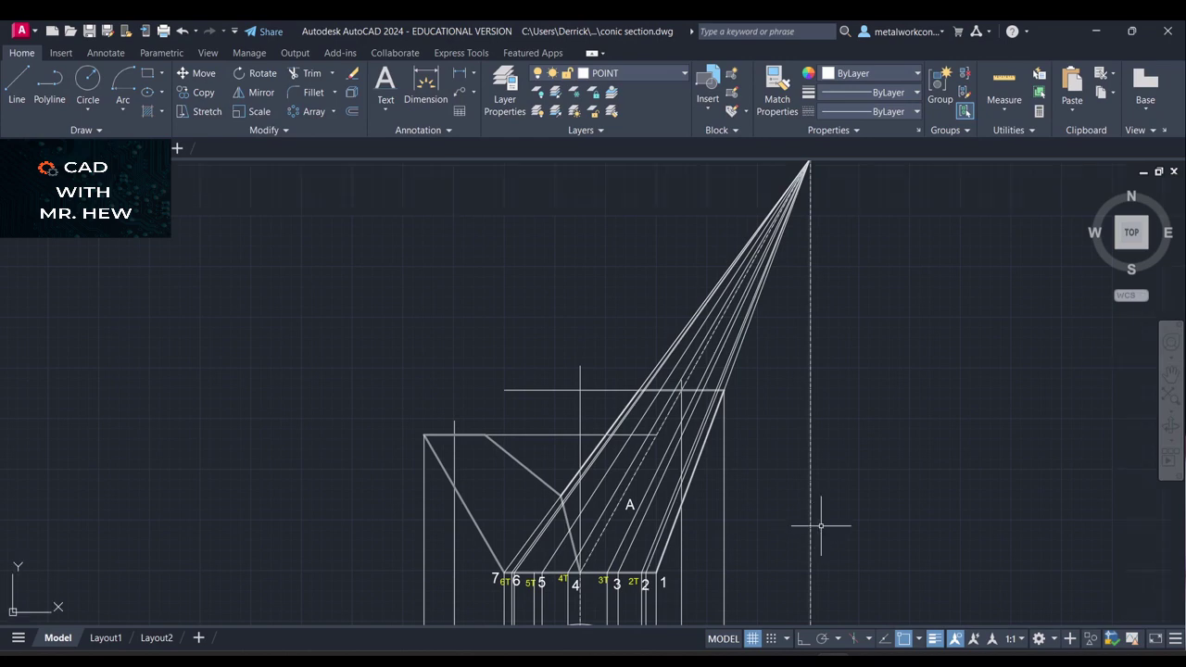
{"action": "left_click", "coordinate": [1169, 374]}
{"action": "left_click_drag", "start_coordinate": [1026, 352], "coordinate": [955, 373]}
{"action": "key", "text": "Escape"}
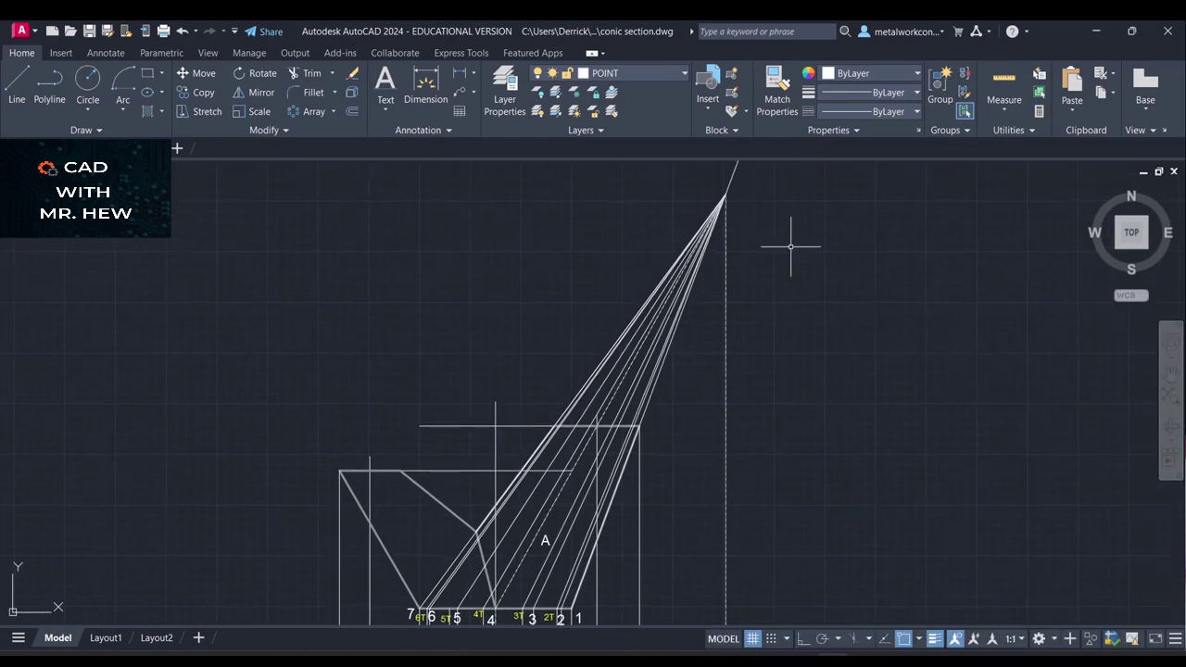
Make layer 0 current and draw a line about 2200 units long from the apex, steeply down and right of the apex axis
{"action": "left_click", "coordinate": [598, 76]}
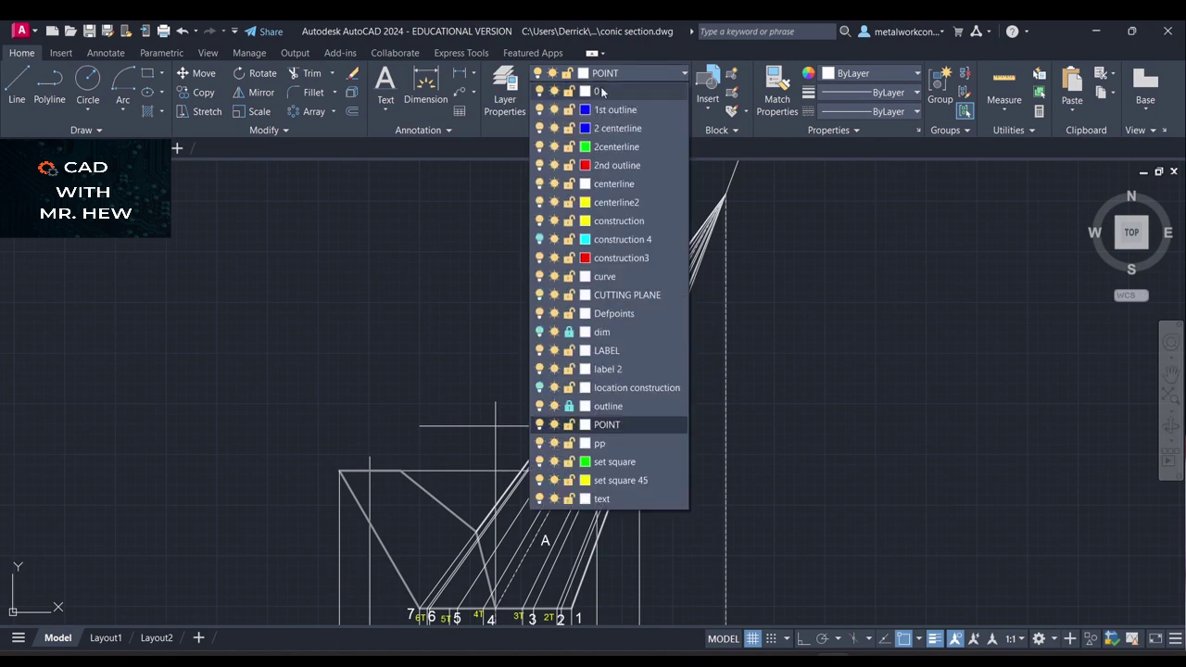
{"action": "left_click", "coordinate": [602, 91]}
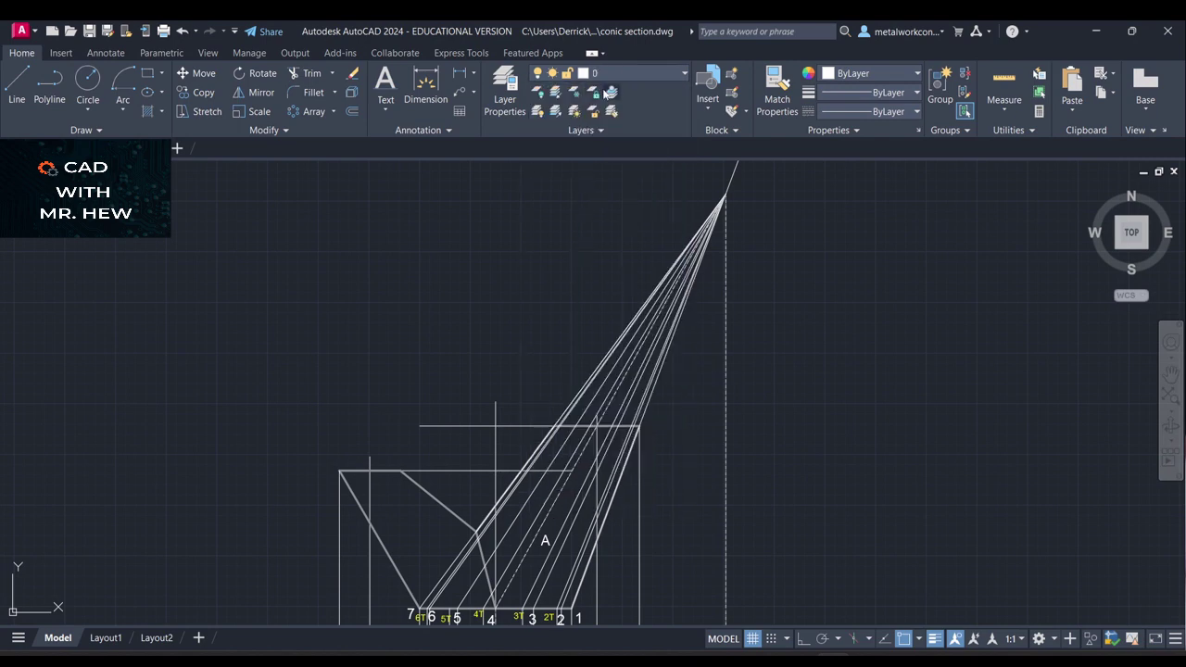
{"action": "left_click", "coordinate": [11, 85]}
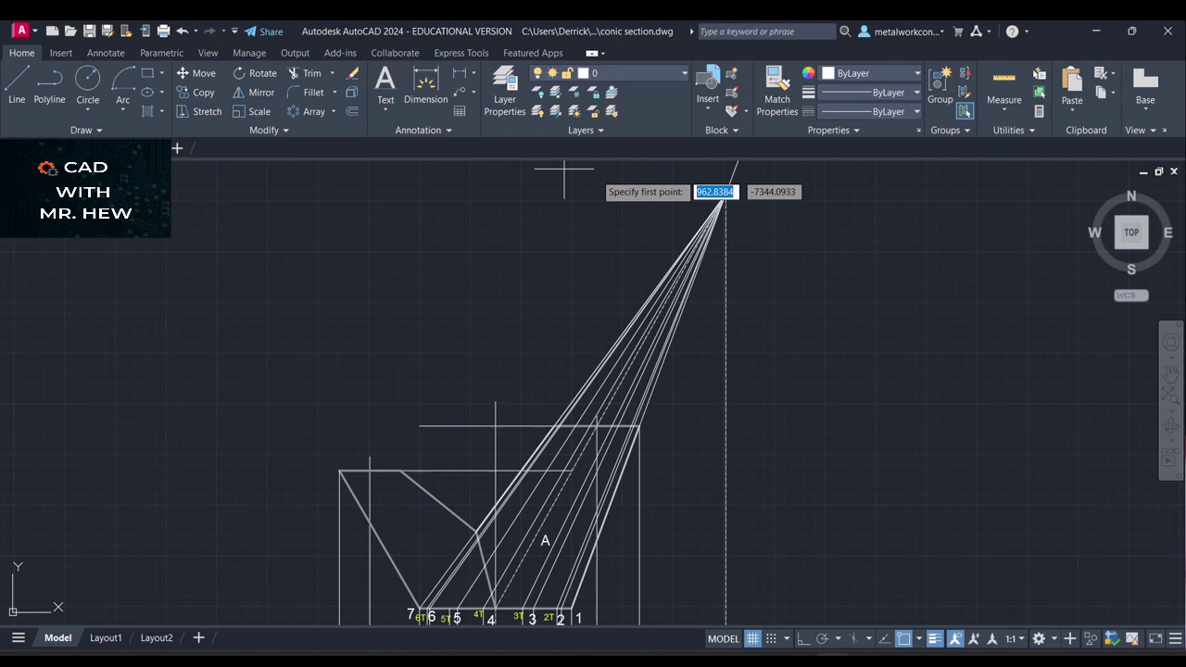
{"action": "left_click", "coordinate": [726, 194]}
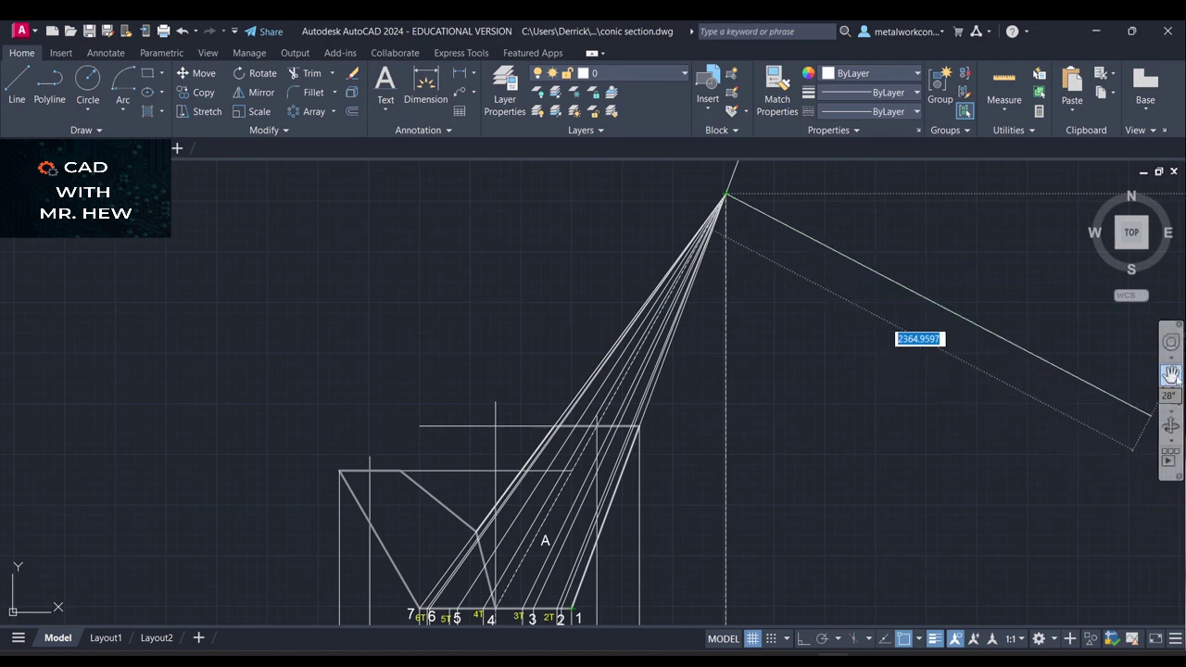
{"action": "left_click", "coordinate": [1170, 374]}
{"action": "left_click_drag", "start_coordinate": [1039, 500], "coordinate": [1000, 302]}
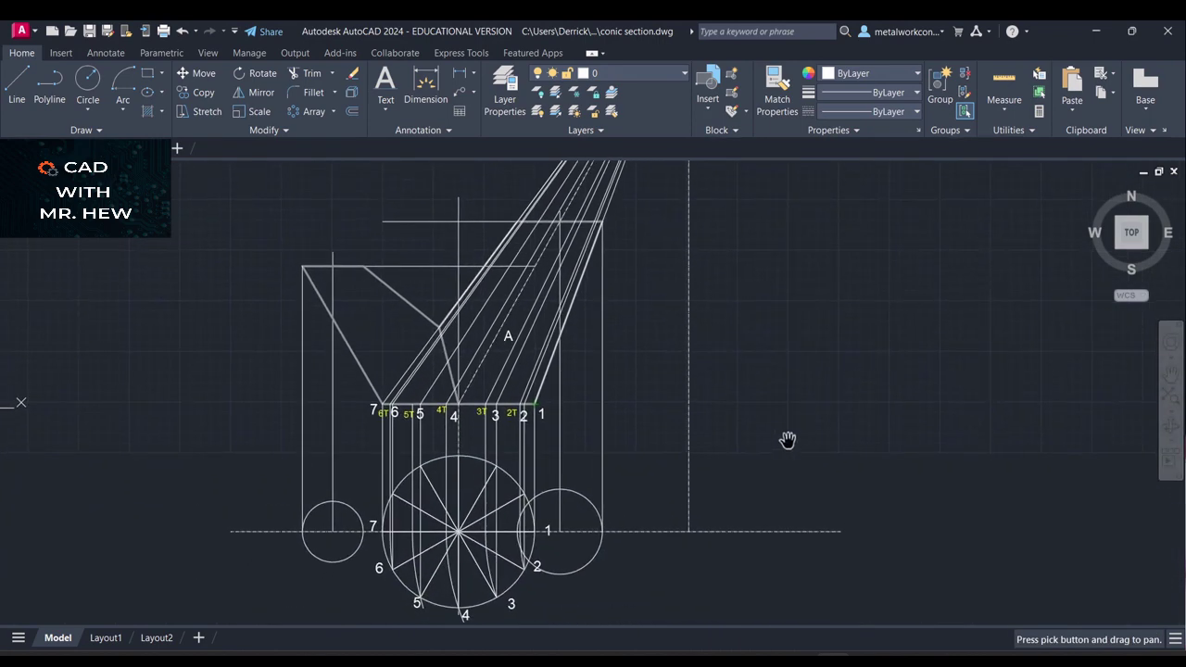
{"action": "key", "text": "Escape"}
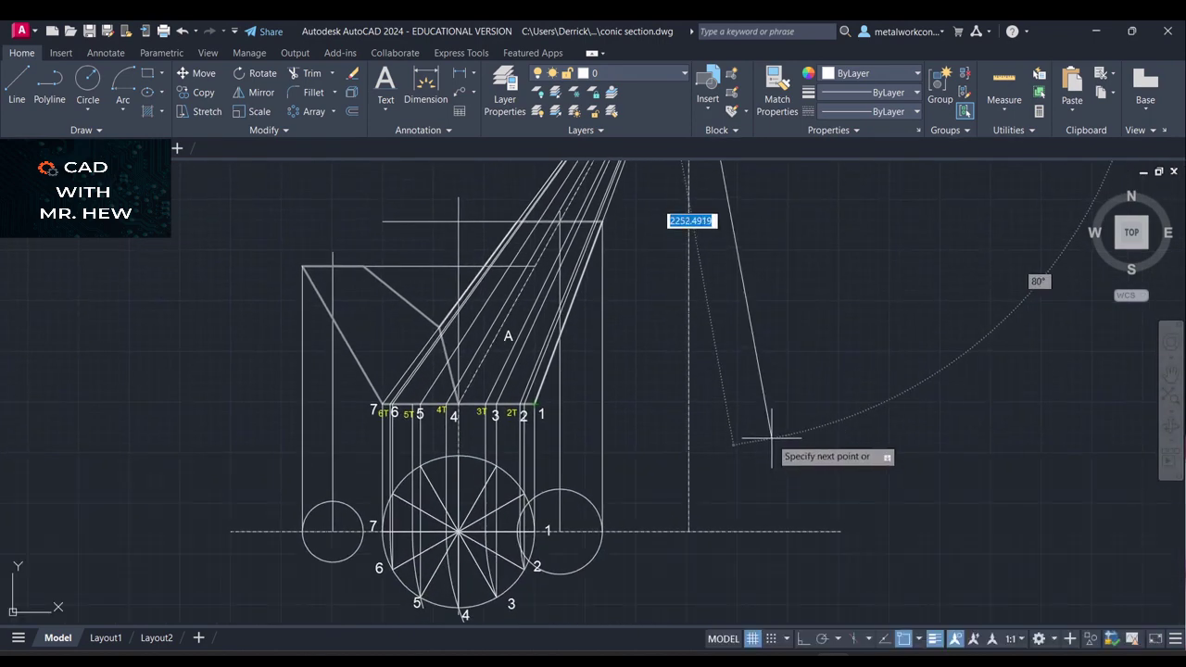
{"action": "left_click", "coordinate": [770, 429]}
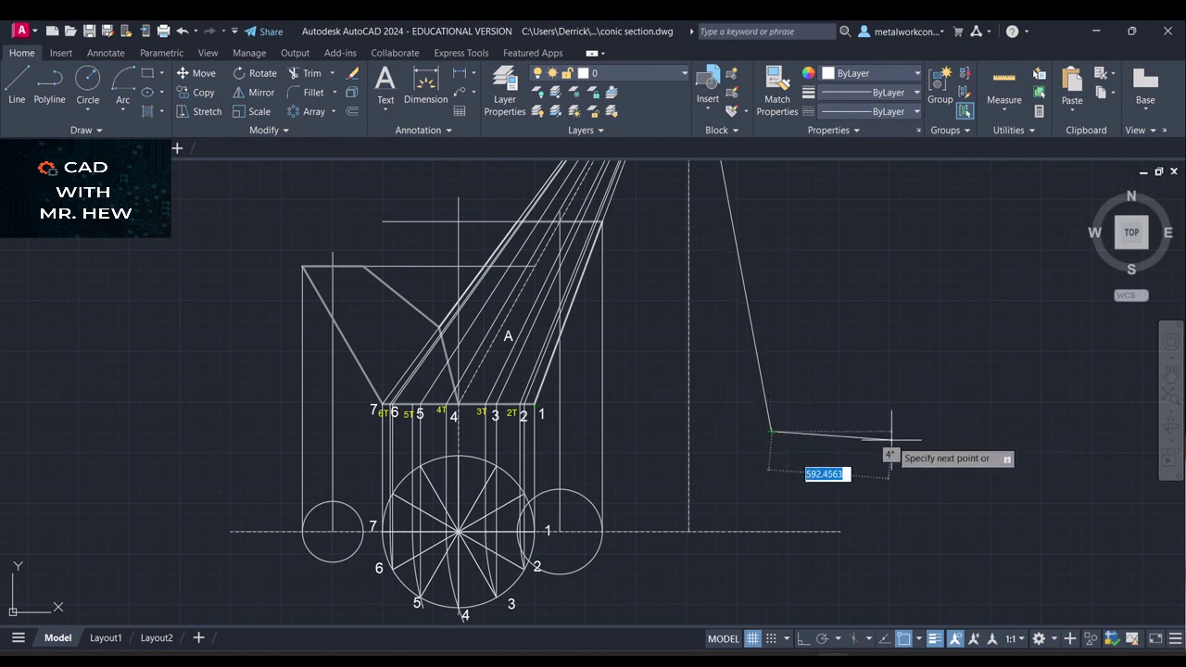
{"action": "key", "text": "Escape"}
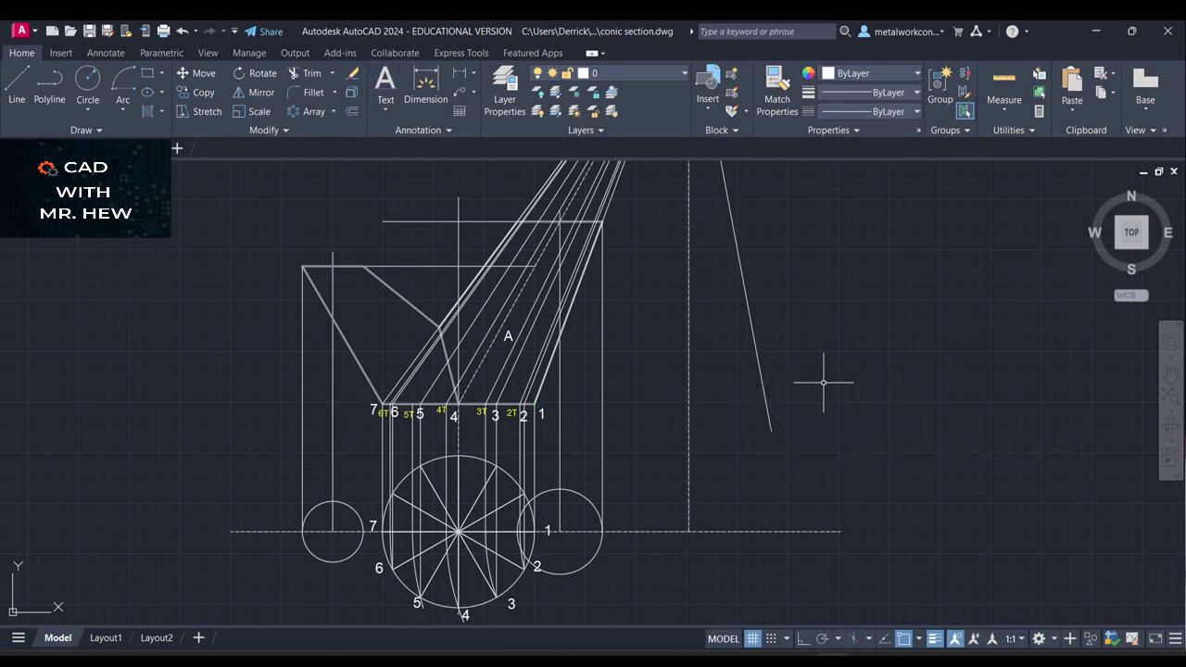
Stretch the new line's lower end toward the apex axis, leaving it just right of the axis and about 2220 units long
{"action": "left_click", "coordinate": [769, 416]}
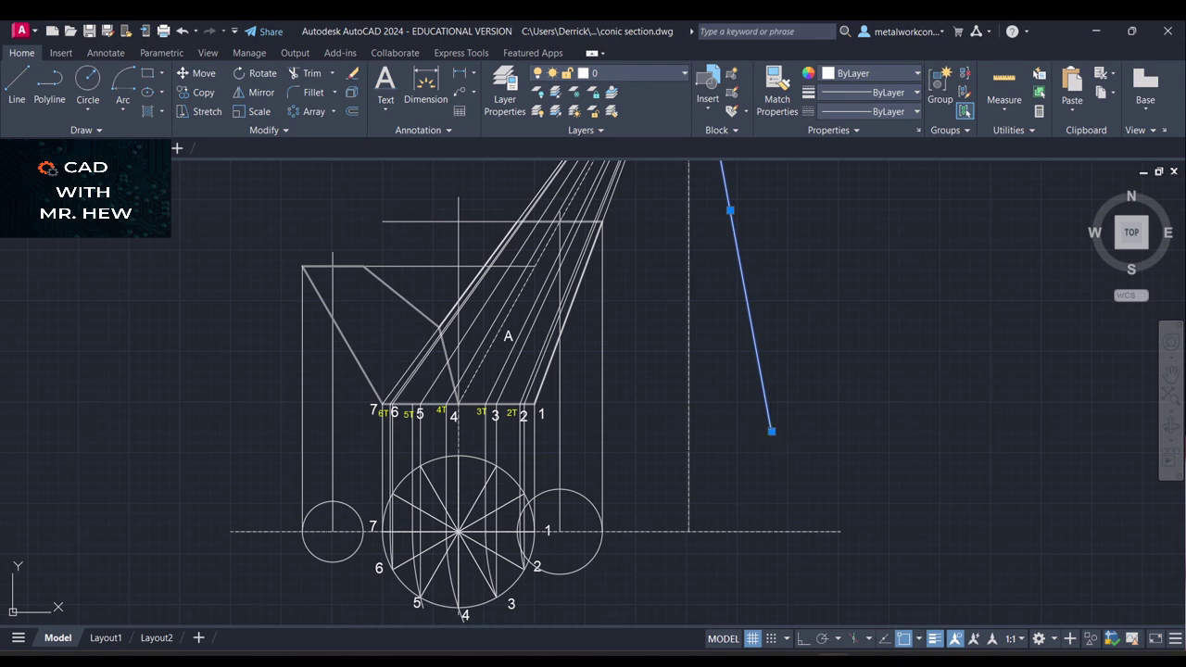
{"action": "left_click", "coordinate": [771, 430]}
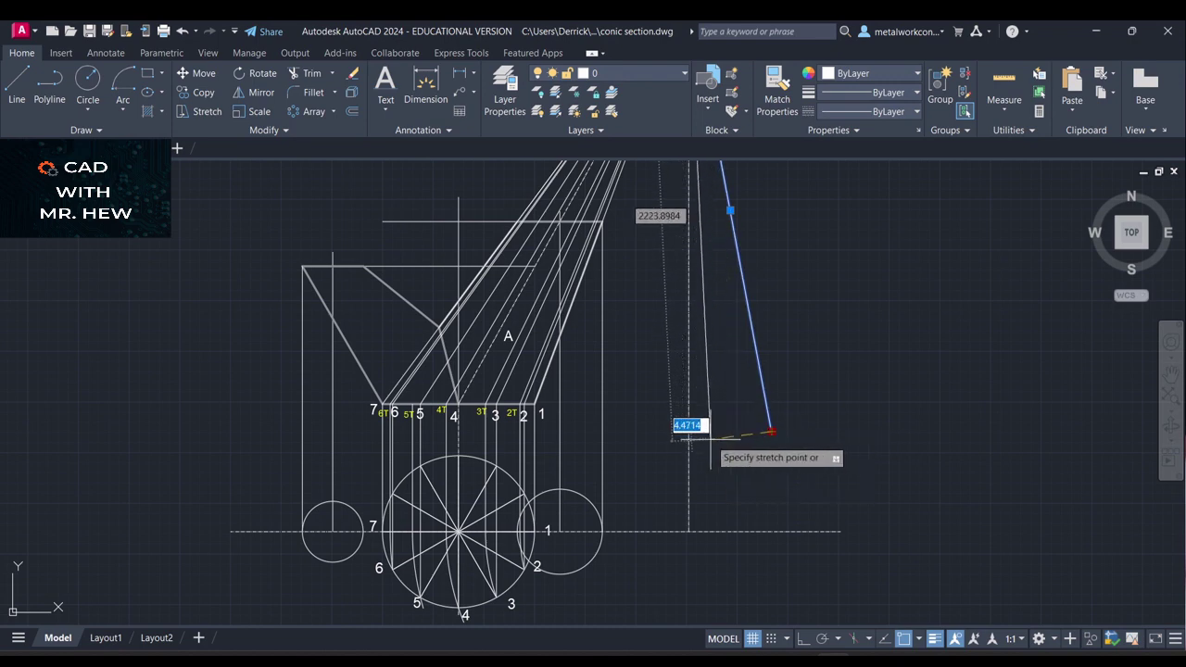
{"action": "left_click", "coordinate": [708, 437]}
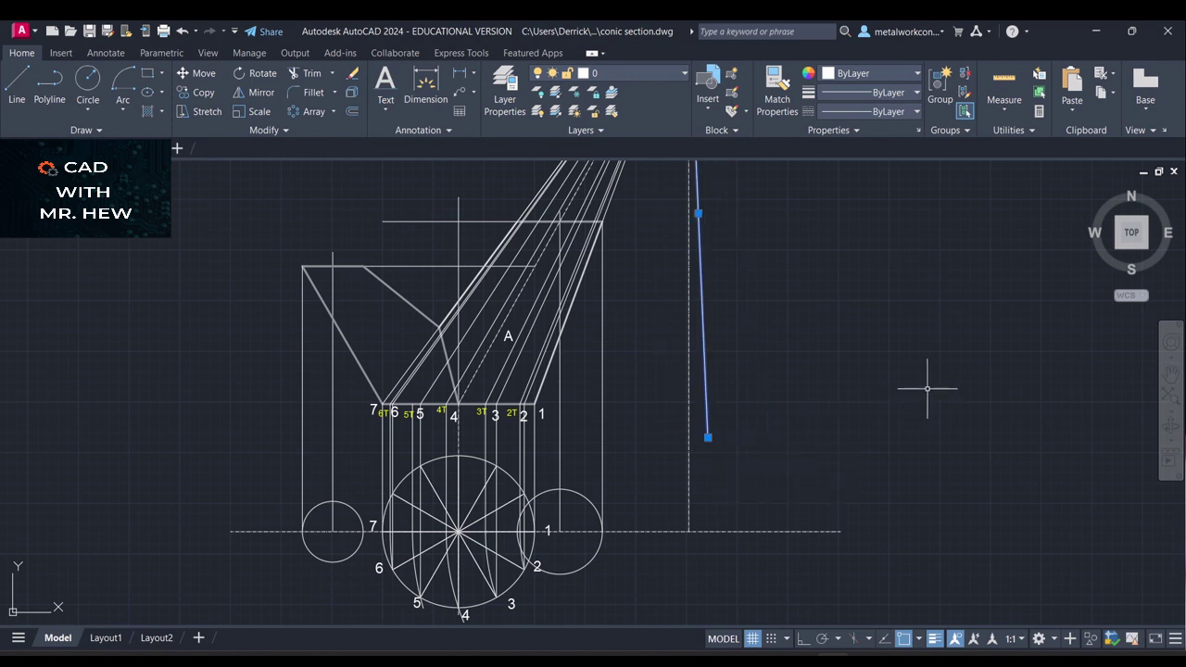
{"action": "key", "text": "l"}
{"action": "key", "text": "Return"}
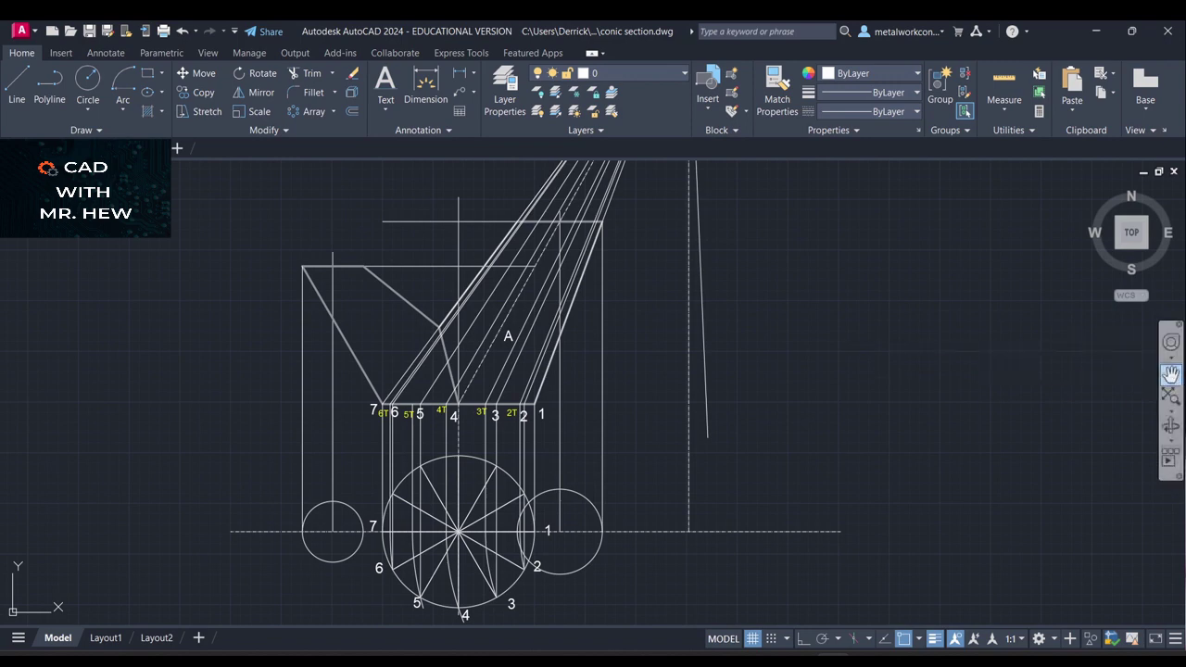
Draw a Center, Start, End arc about the apex from base edge point 1 to the development line just right of the apex axis
{"action": "left_click", "coordinate": [1171, 374]}
{"action": "left_click_drag", "start_coordinate": [1050, 331], "coordinate": [1039, 463]}
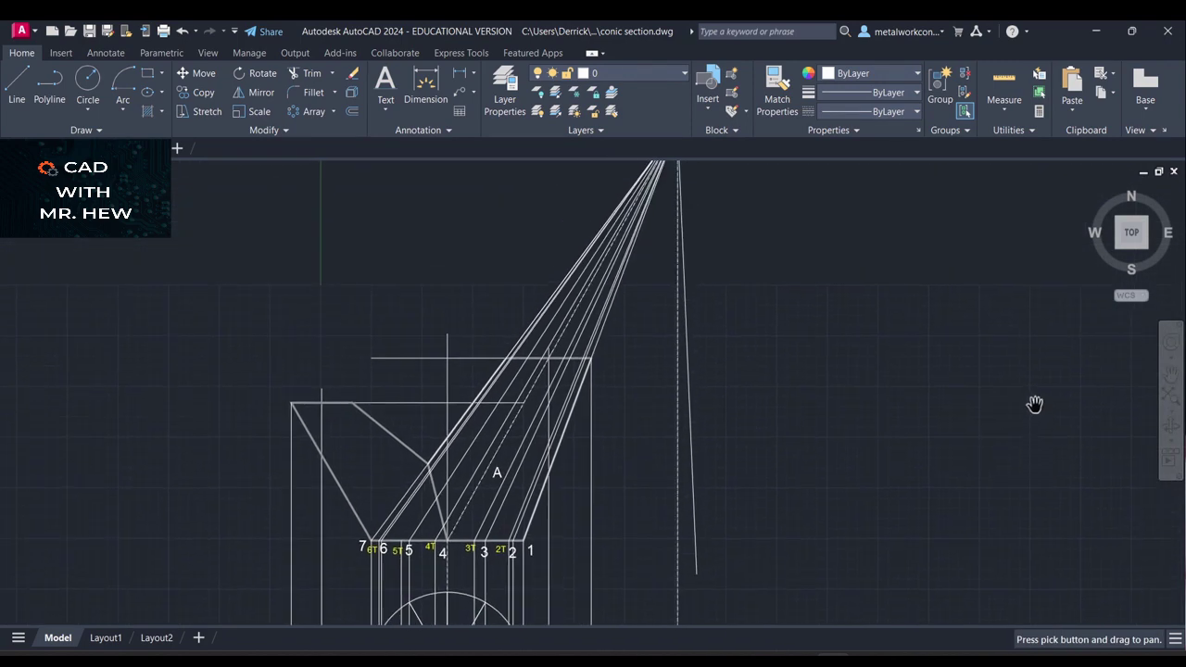
{"action": "left_click_drag", "start_coordinate": [1035, 405], "coordinate": [1034, 454]}
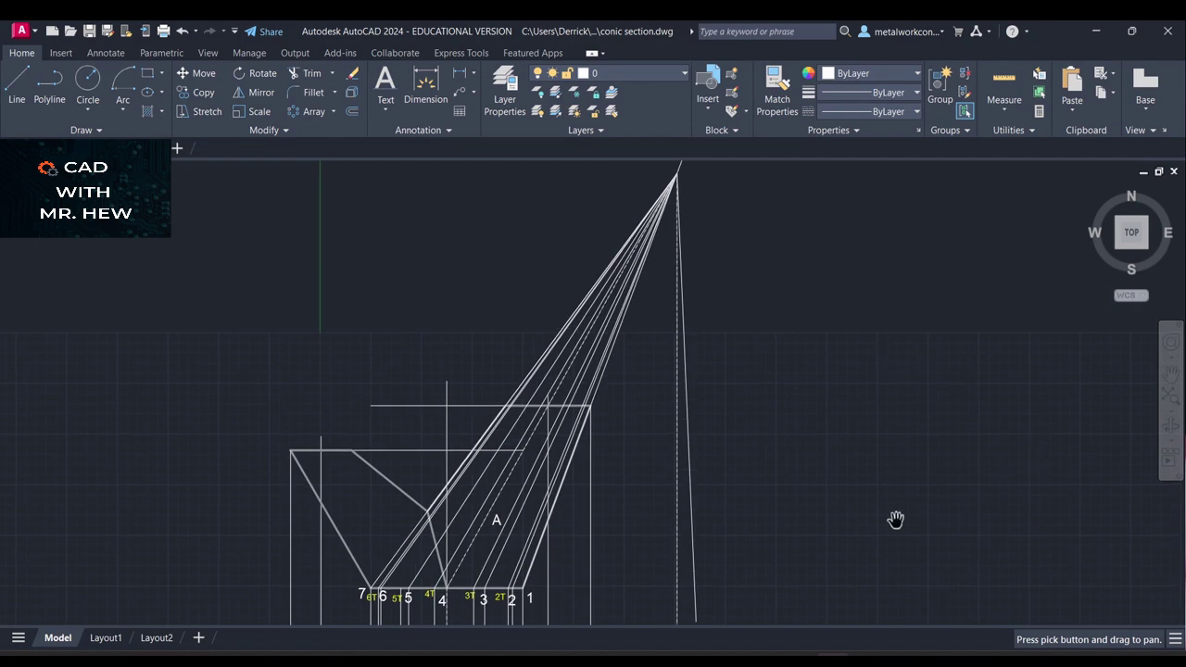
{"action": "key", "text": "Escape"}
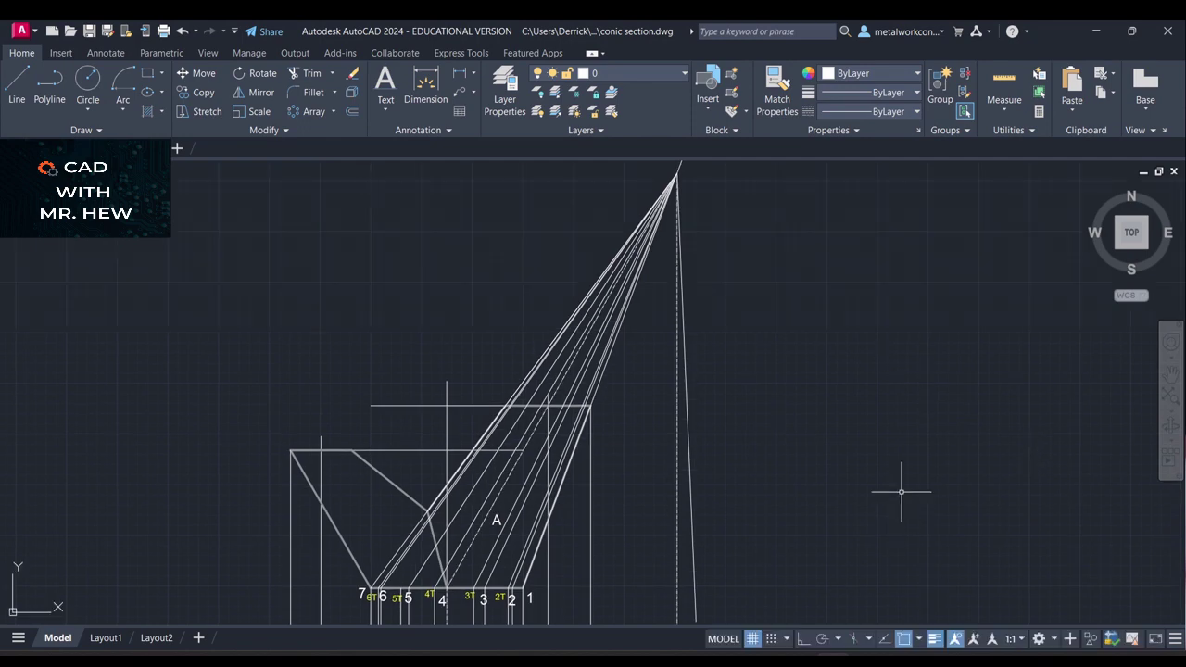
{"action": "left_click", "coordinate": [125, 110]}
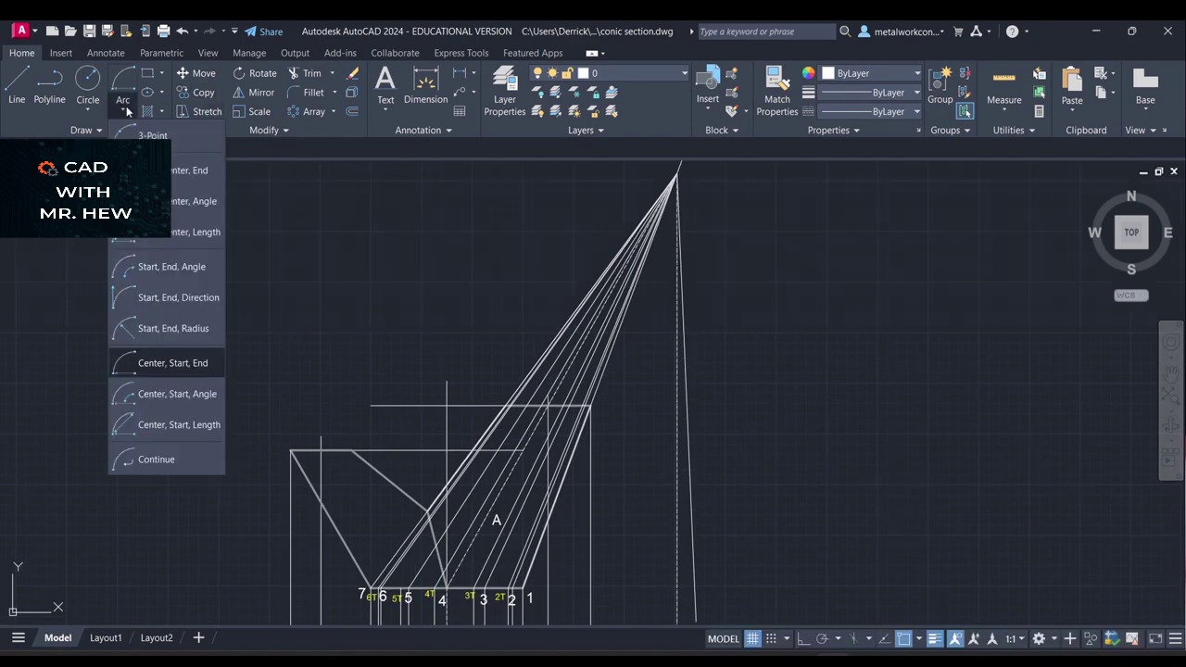
{"action": "left_click", "coordinate": [159, 362]}
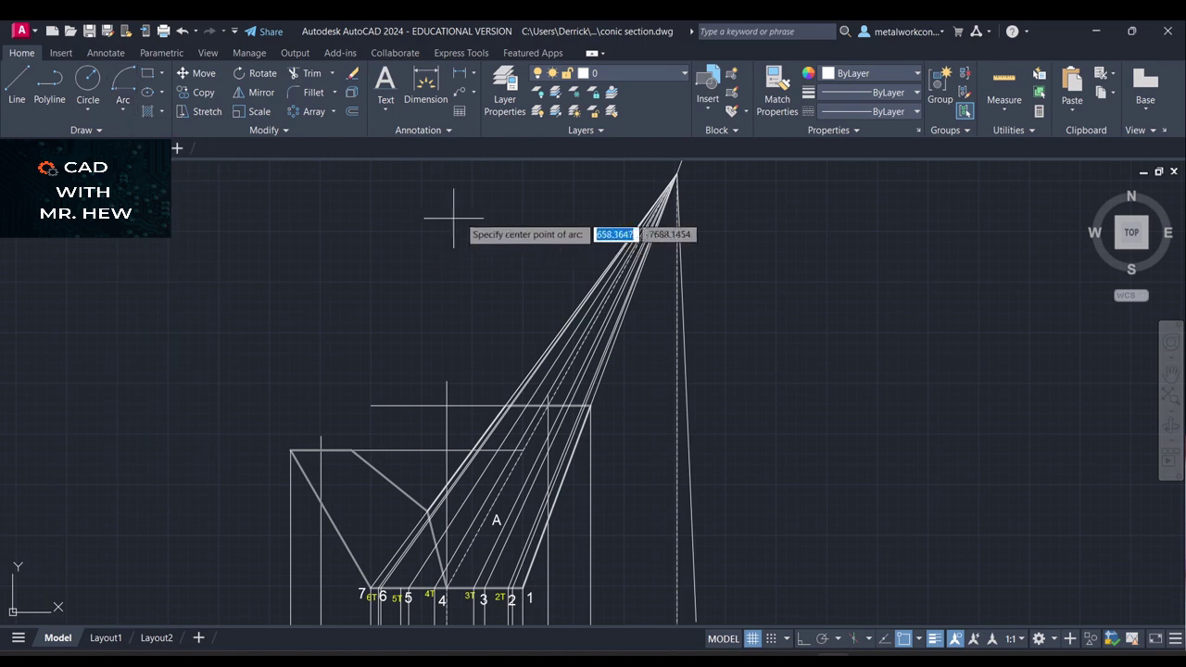
{"action": "left_click", "coordinate": [677, 172]}
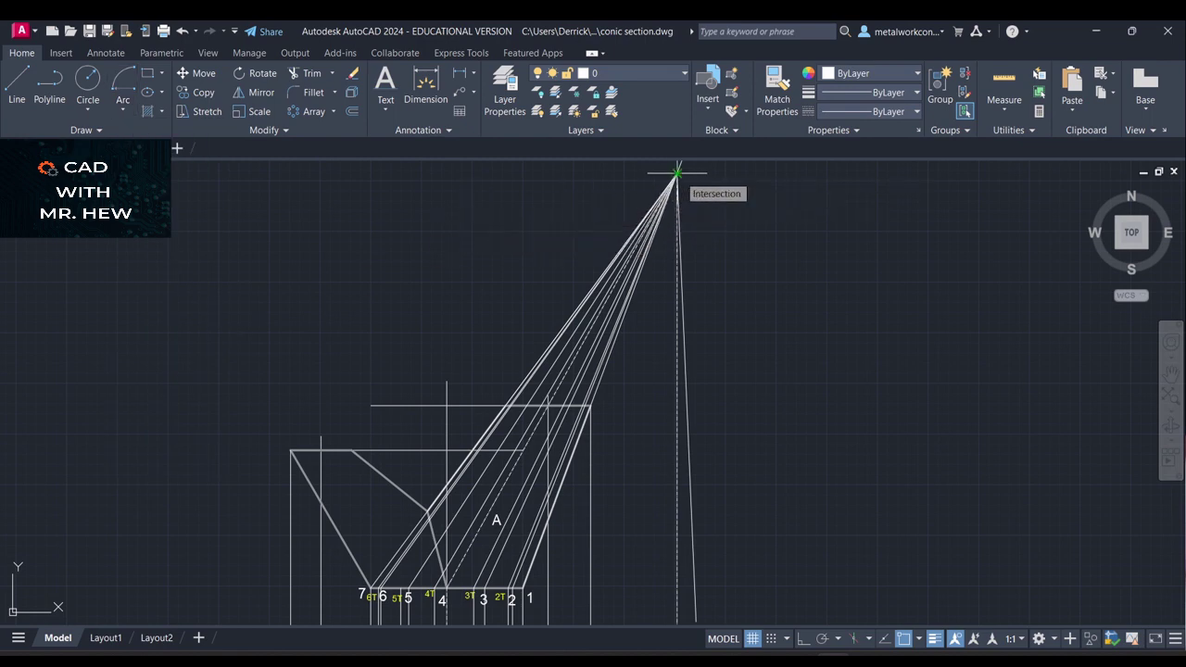
{"action": "left_click", "coordinate": [525, 588]}
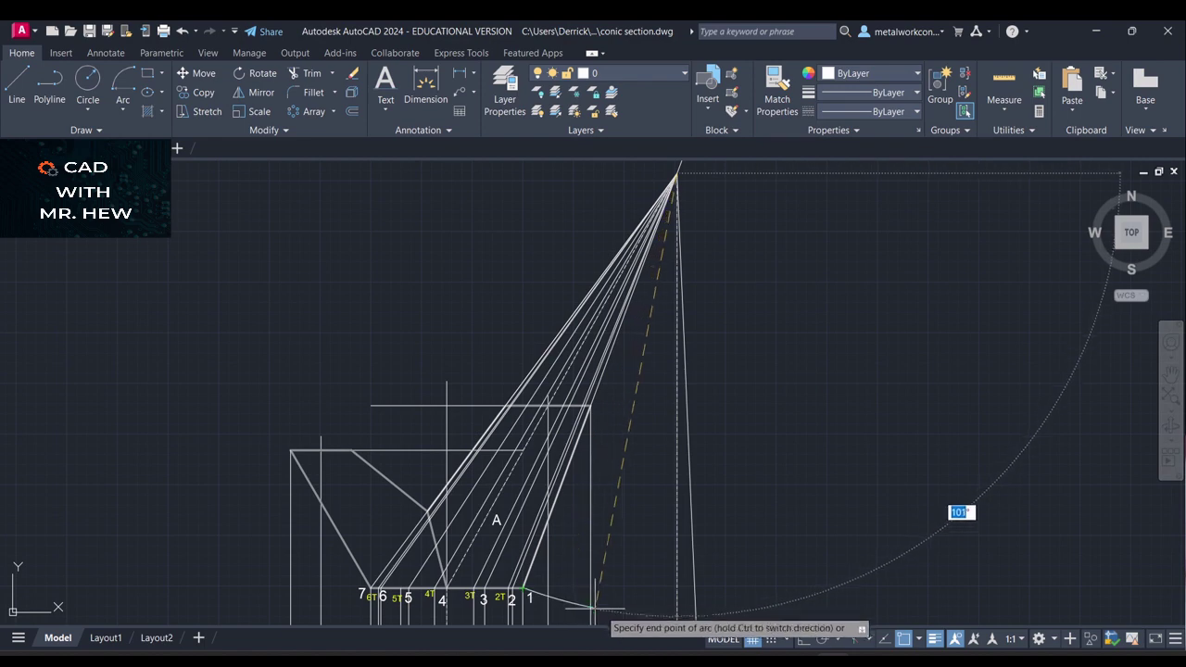
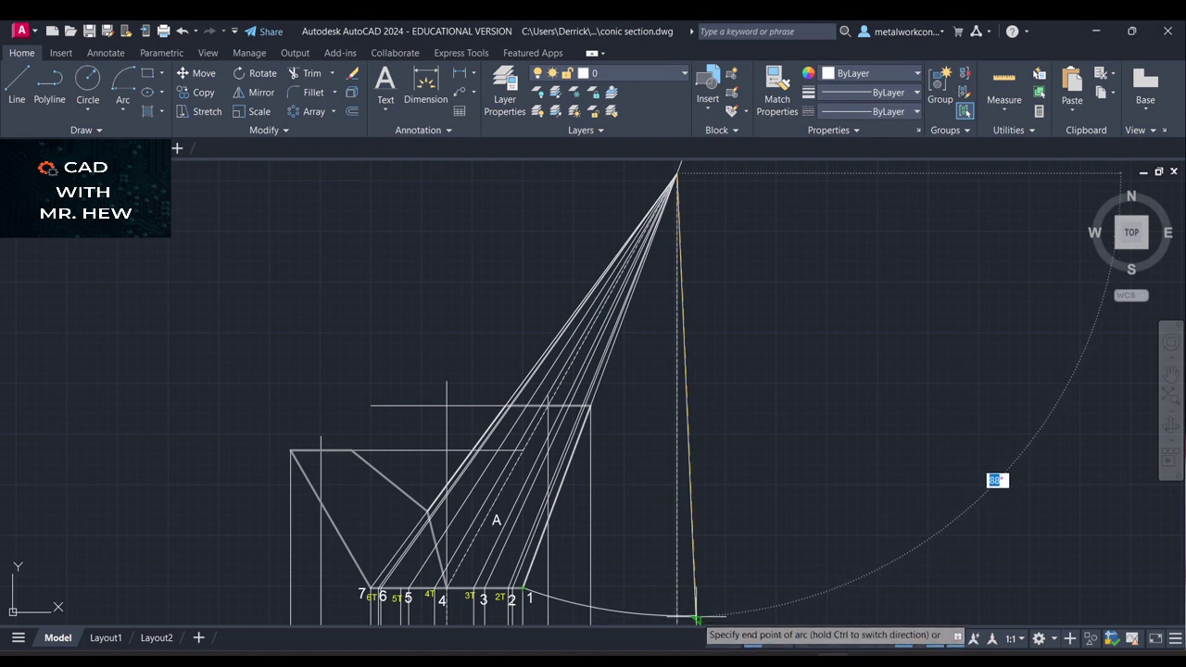
{"action": "left_click", "coordinate": [696, 618]}
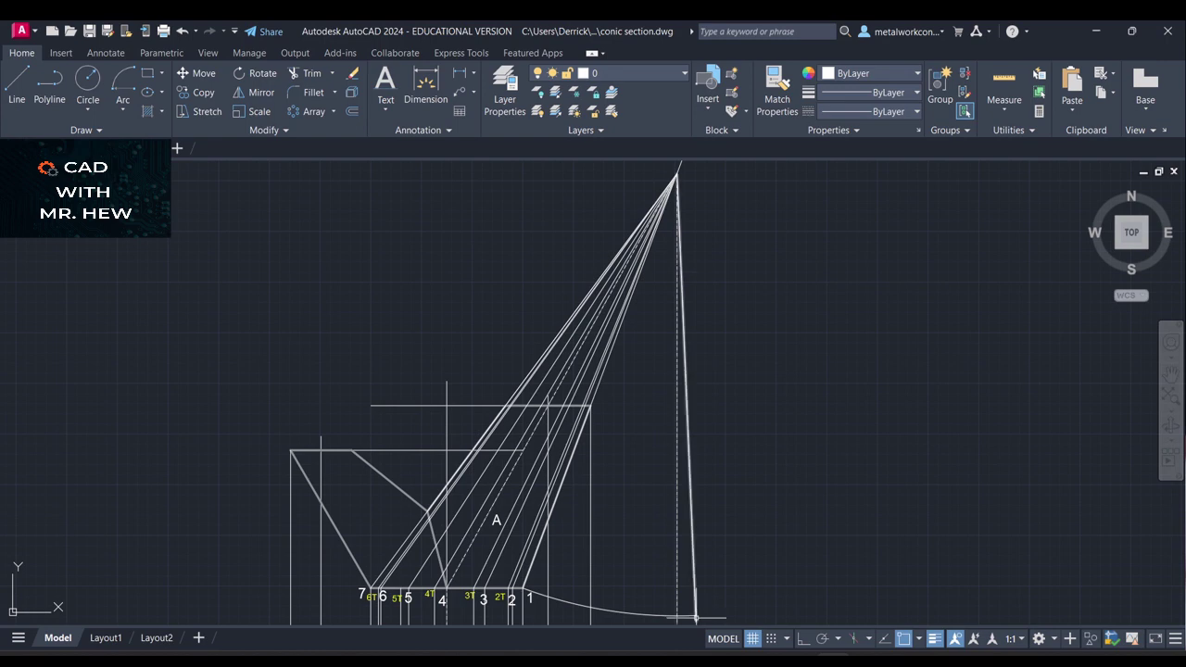
Draw a Center, Start, End arc about the apex from base edge point 2T, ending a short distance beyond the development line
{"action": "left_click", "coordinate": [1170, 373]}
{"action": "left_click_drag", "start_coordinate": [874, 479], "coordinate": [885, 330]}
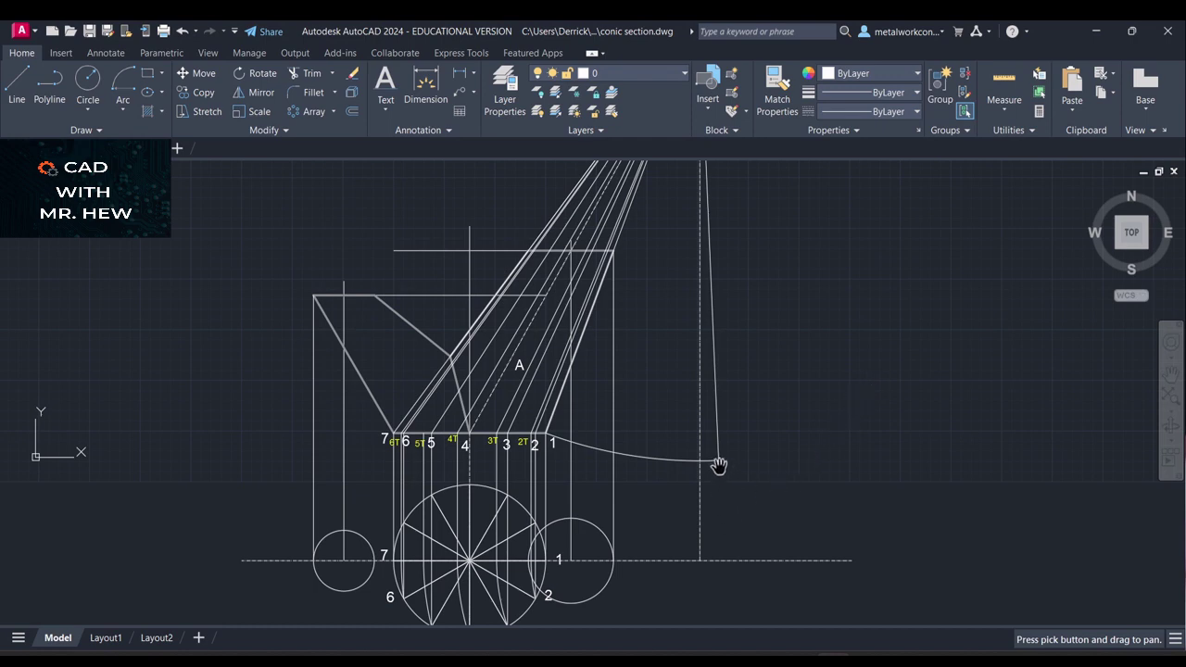
{"action": "key", "text": "Escape"}
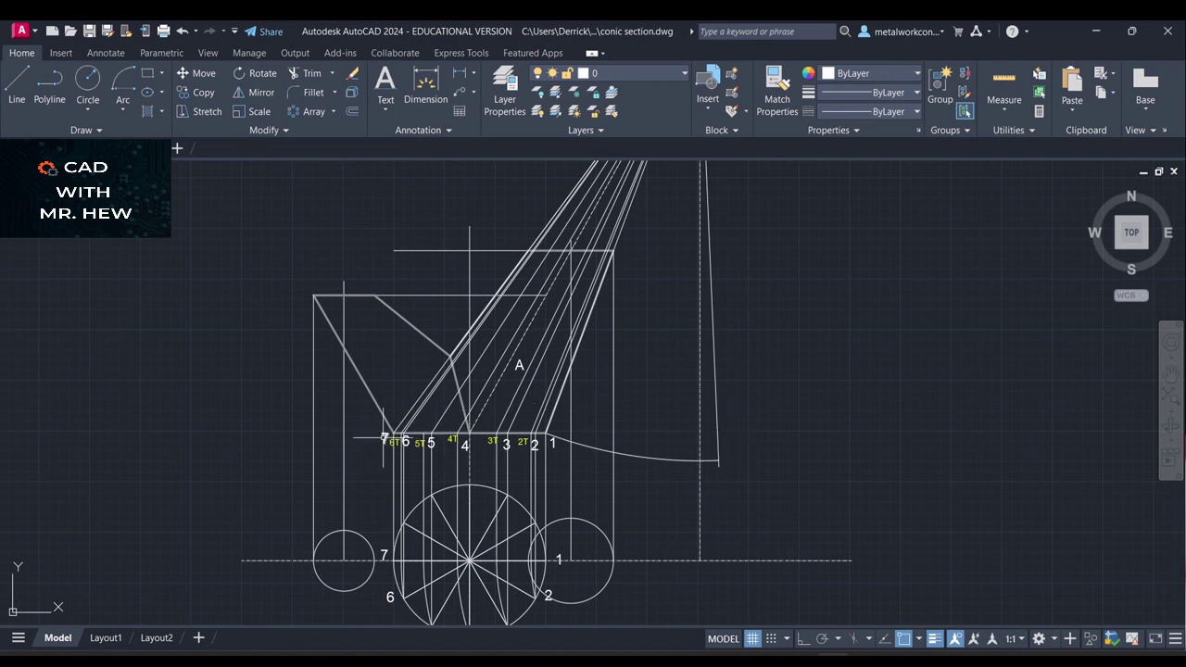
{"action": "left_click", "coordinate": [1170, 374]}
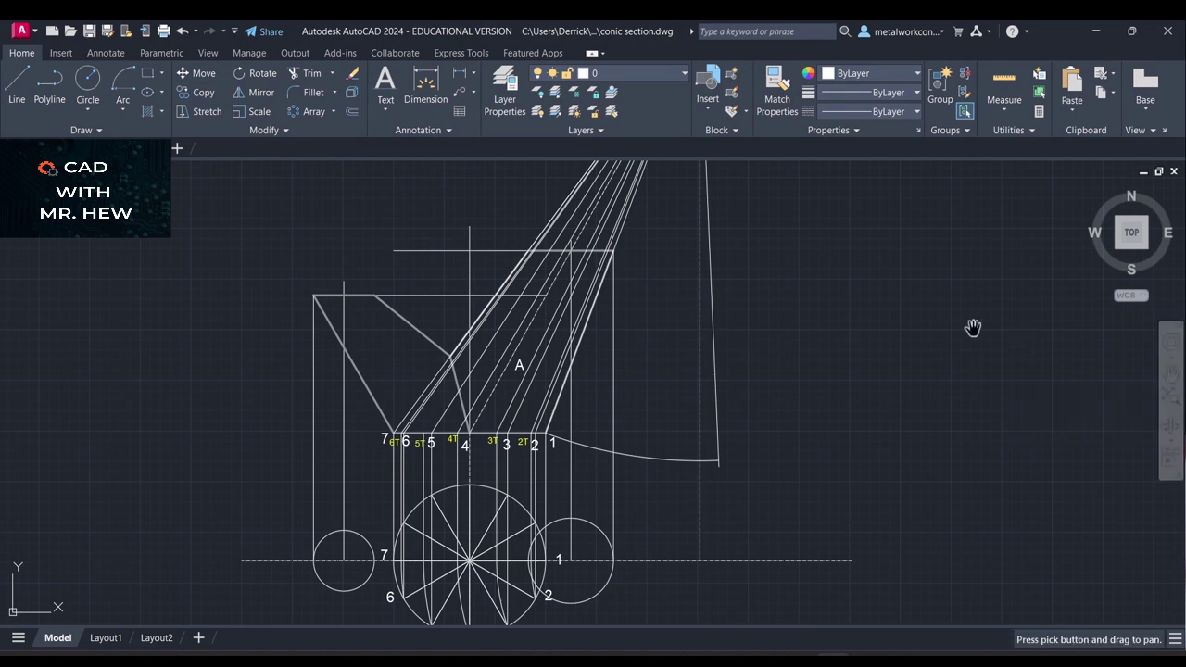
{"action": "left_click_drag", "start_coordinate": [923, 291], "coordinate": [899, 439]}
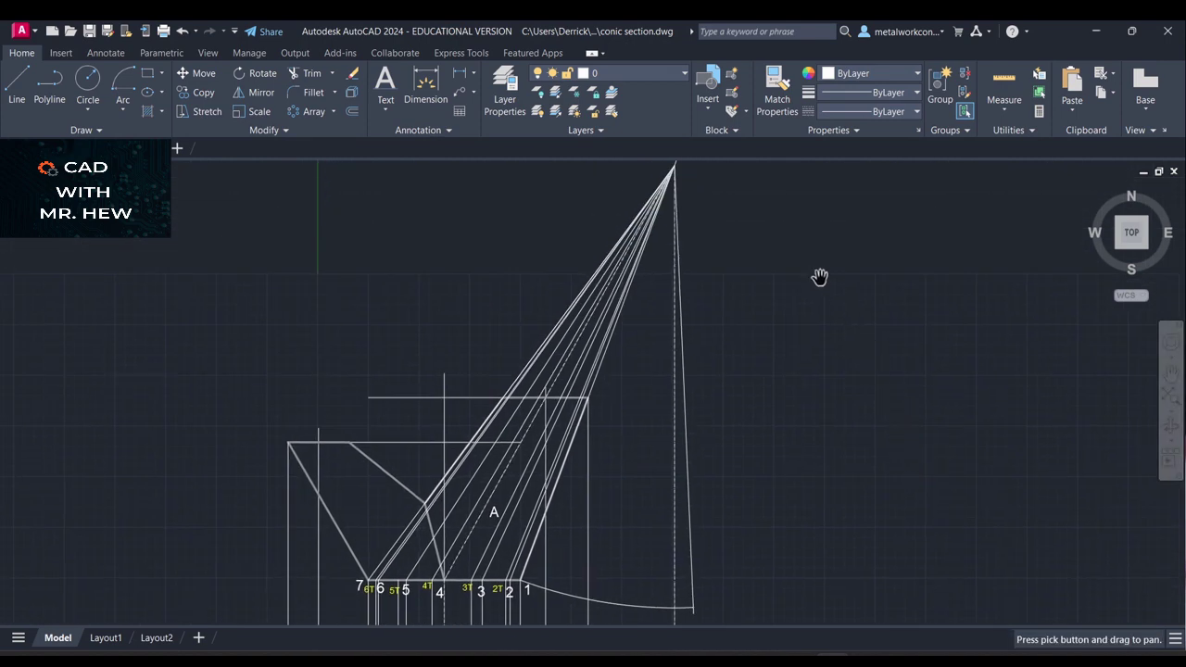
{"action": "key", "text": "Escape"}
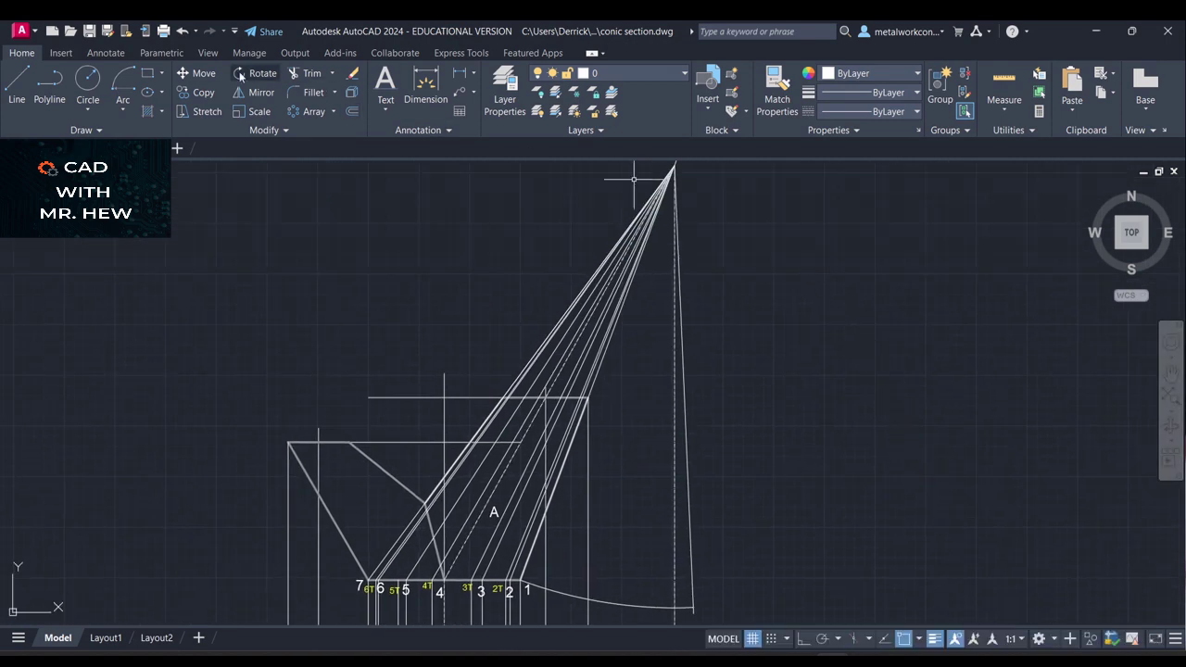
{"action": "left_click", "coordinate": [125, 111]}
{"action": "left_click", "coordinate": [176, 363]}
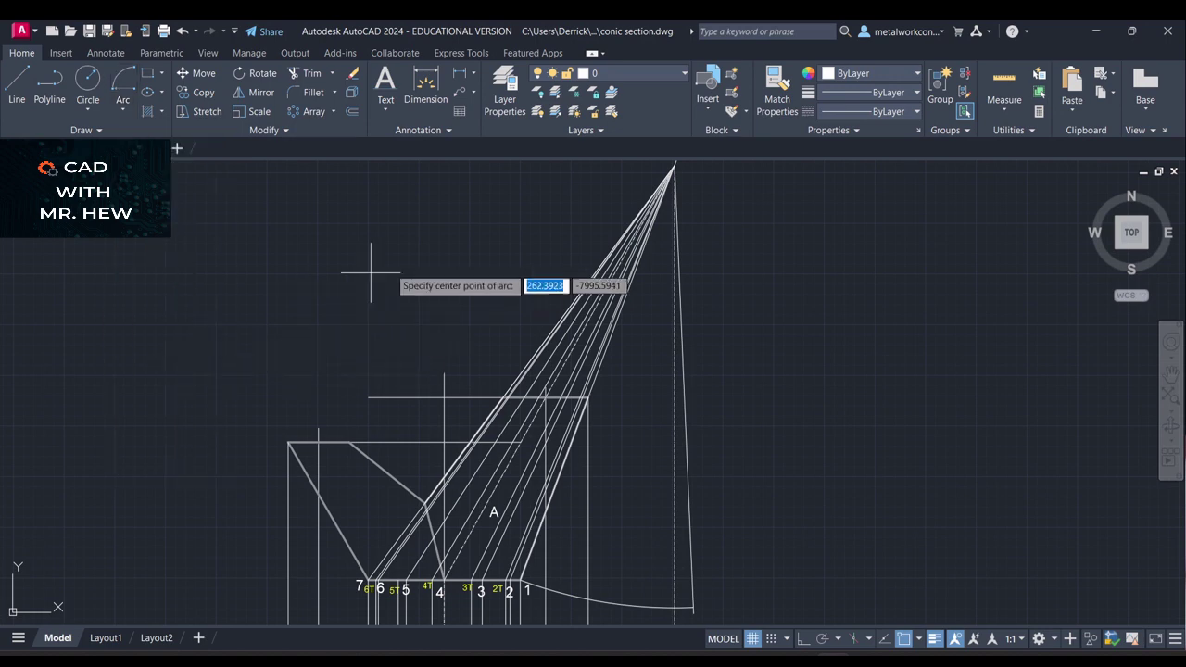
{"action": "left_click", "coordinate": [675, 165]}
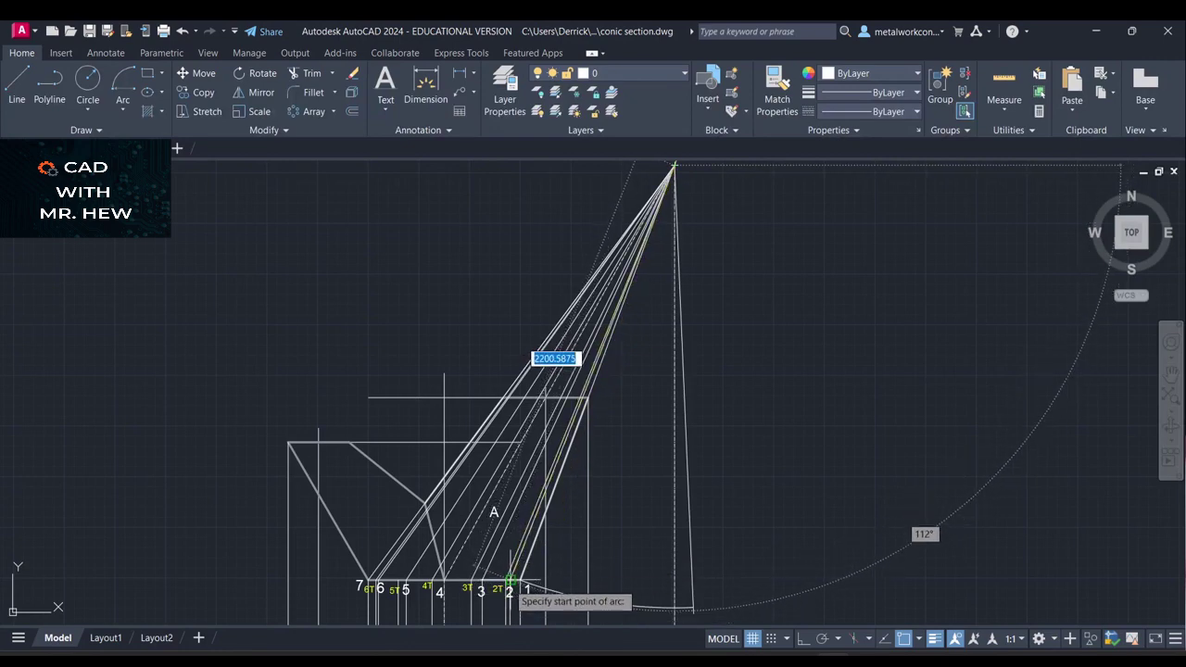
{"action": "scroll", "coordinate": [511, 581], "scroll_direction": "up", "scroll_amount": 3}
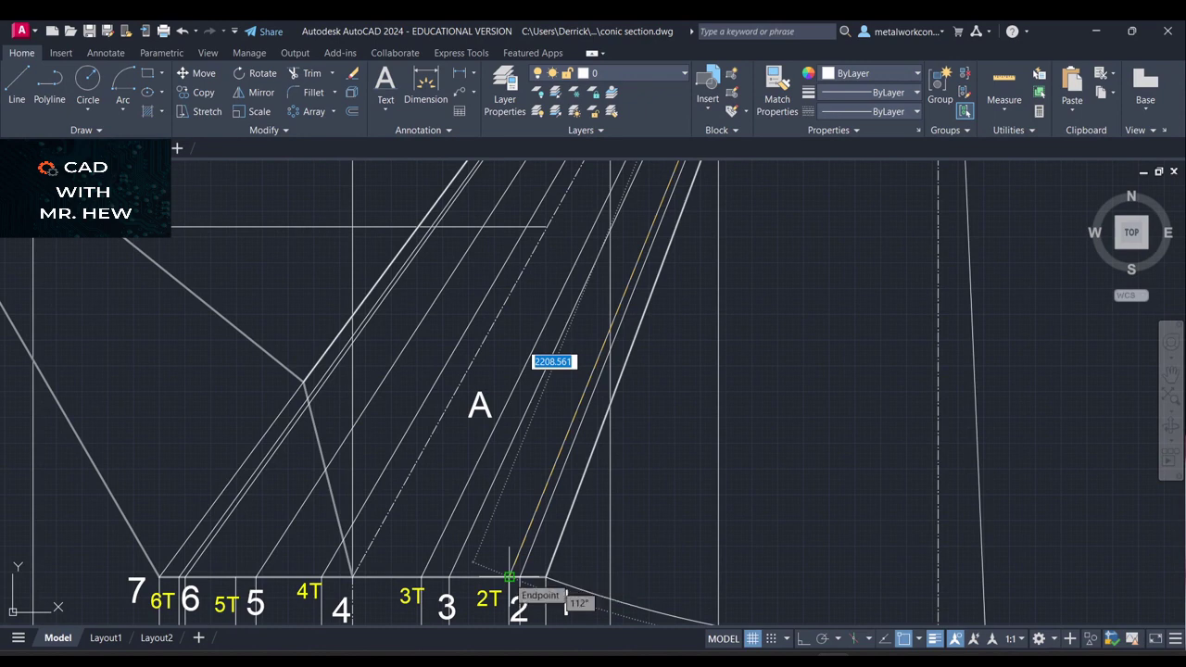
{"action": "left_click", "coordinate": [510, 577]}
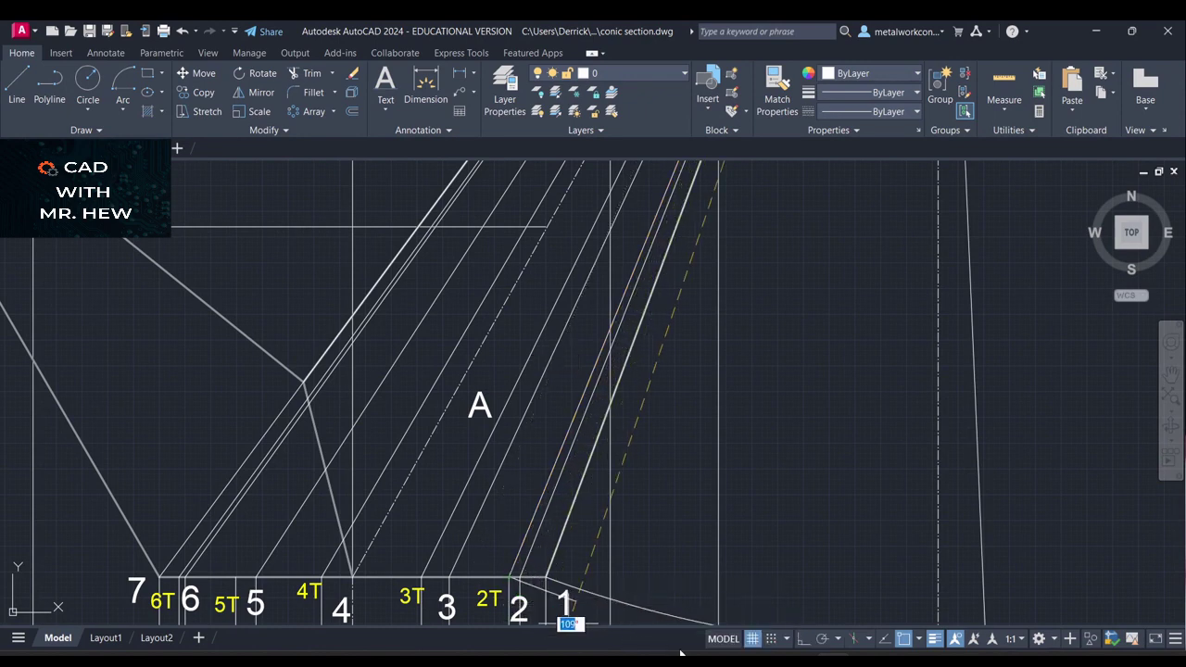
{"action": "scroll", "coordinate": [944, 468], "scroll_direction": "down", "scroll_amount": 4}
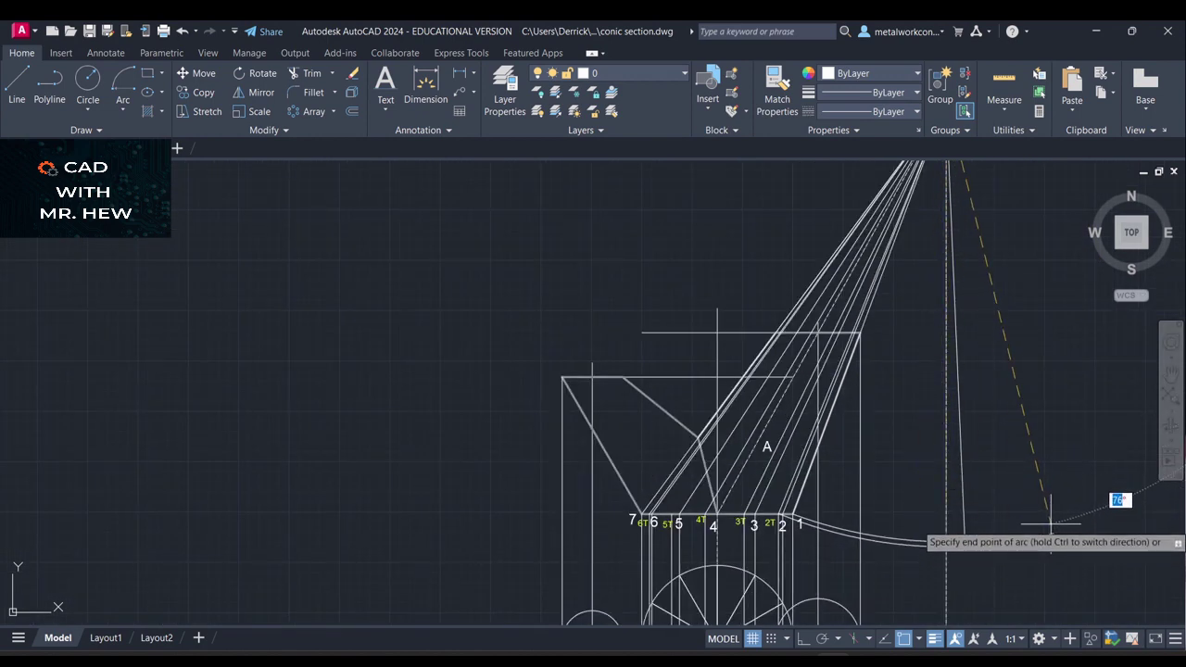
{"action": "left_click", "coordinate": [1050, 530]}
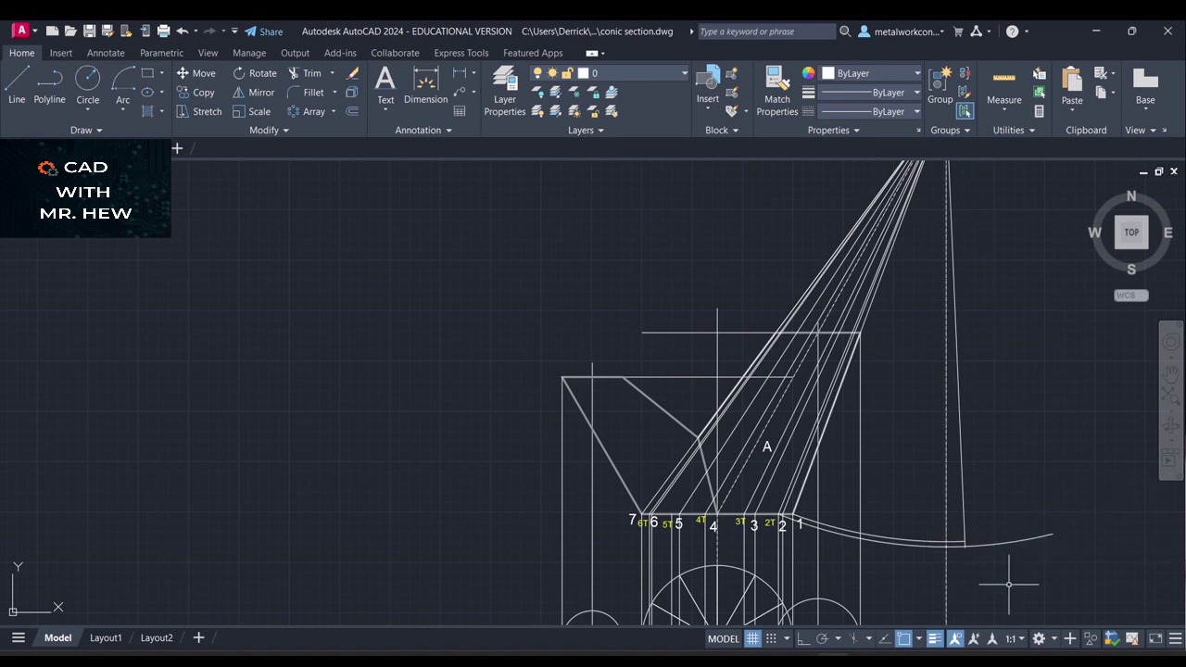
Try to draw a Center, Start, End arc about the apex starting from base edge point 3T
{"action": "scroll", "coordinate": [1070, 364], "scroll_direction": "down", "scroll_amount": 2}
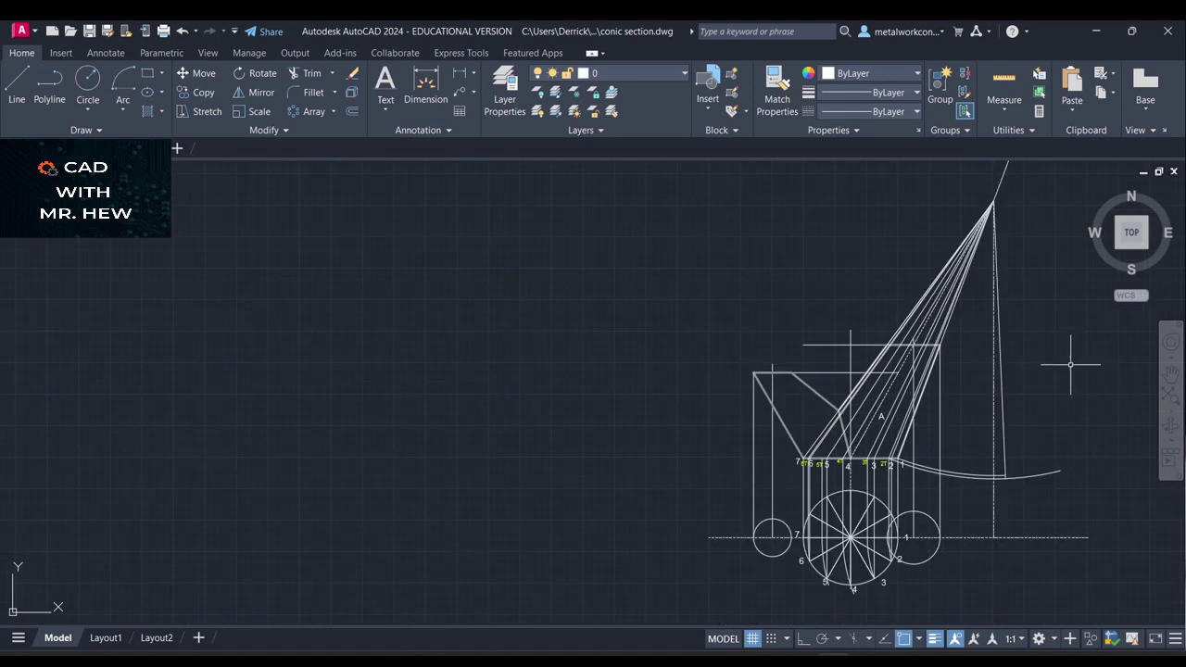
{"action": "left_click", "coordinate": [1171, 374]}
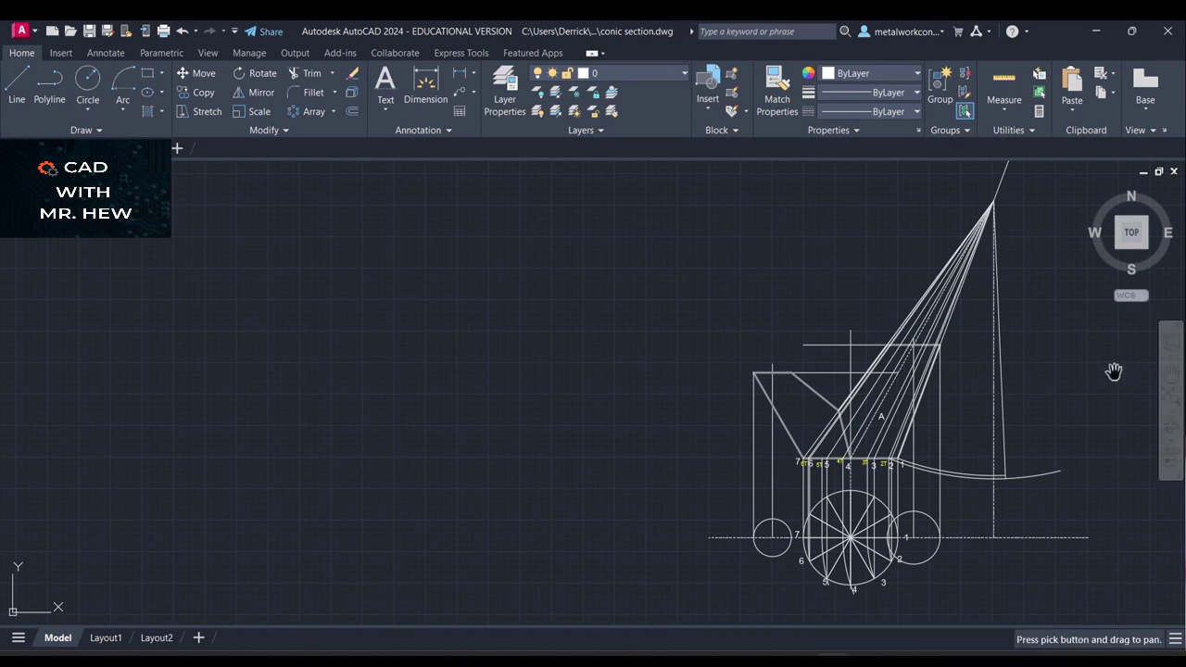
{"action": "mouse_move", "coordinate": [1115, 374]}
{"action": "left_mouse_down"}
{"action": "mouse_move", "coordinate": [658, 371]}
{"action": "mouse_move", "coordinate": [778, 390]}
{"action": "left_mouse_up"}
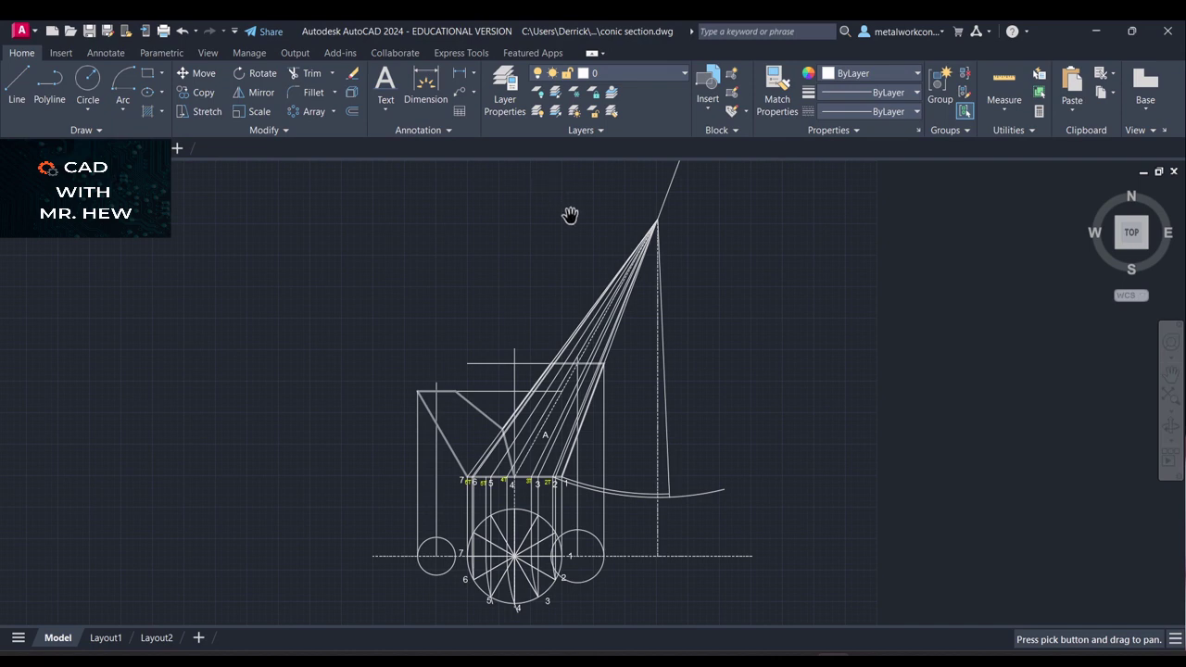
{"action": "left_click", "coordinate": [120, 113]}
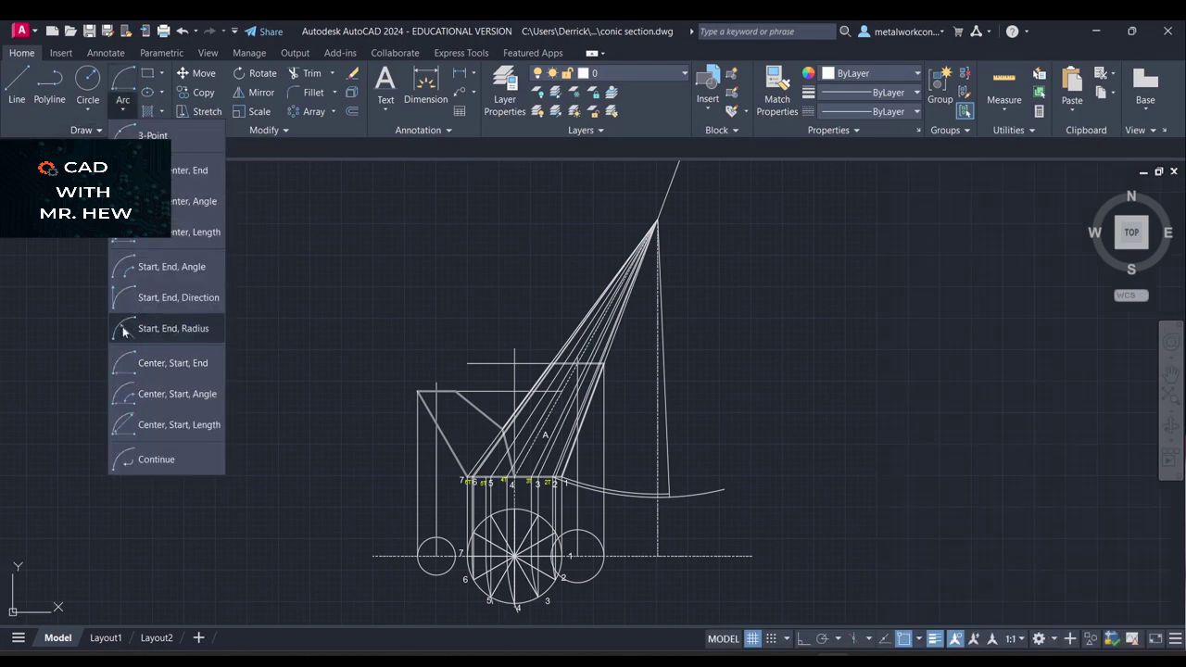
{"action": "left_click", "coordinate": [139, 362]}
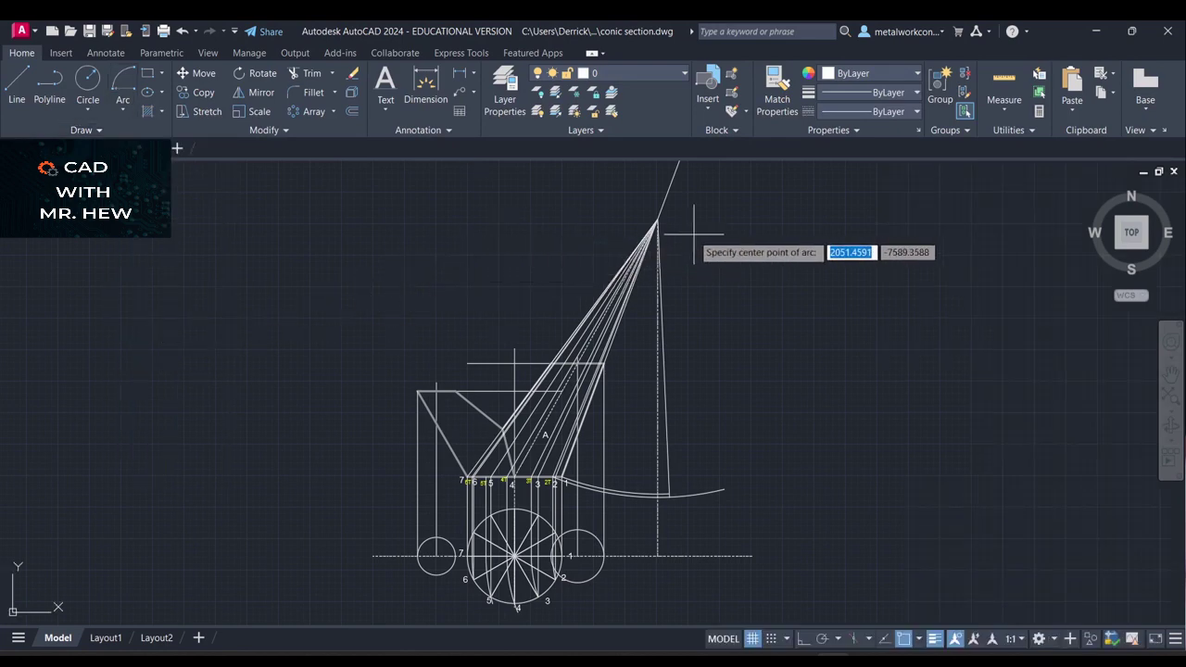
{"action": "left_click", "coordinate": [657, 220]}
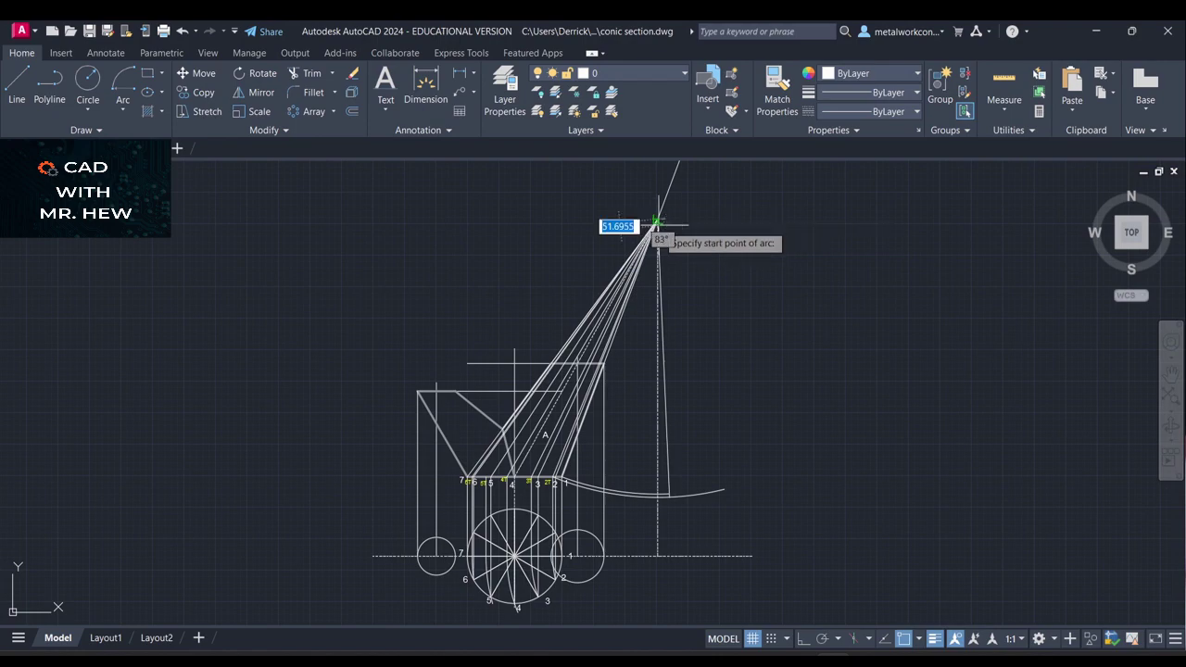
{"action": "scroll", "coordinate": [537, 463], "scroll_direction": "up", "scroll_amount": 6}
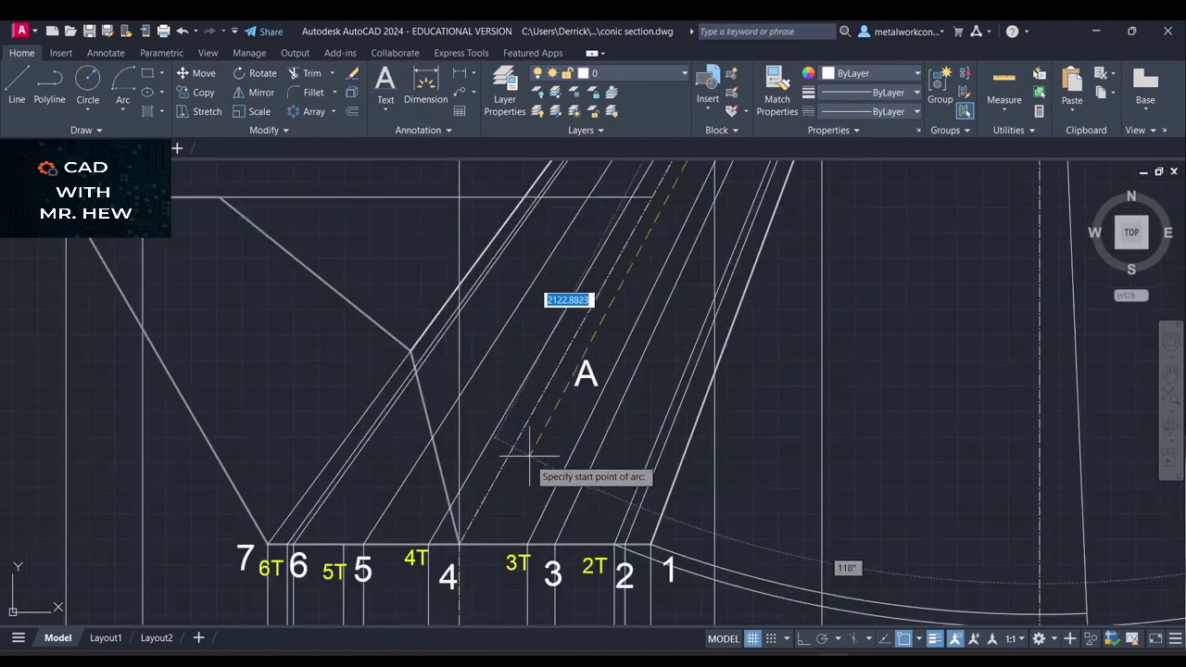
{"action": "left_click", "coordinate": [528, 545]}
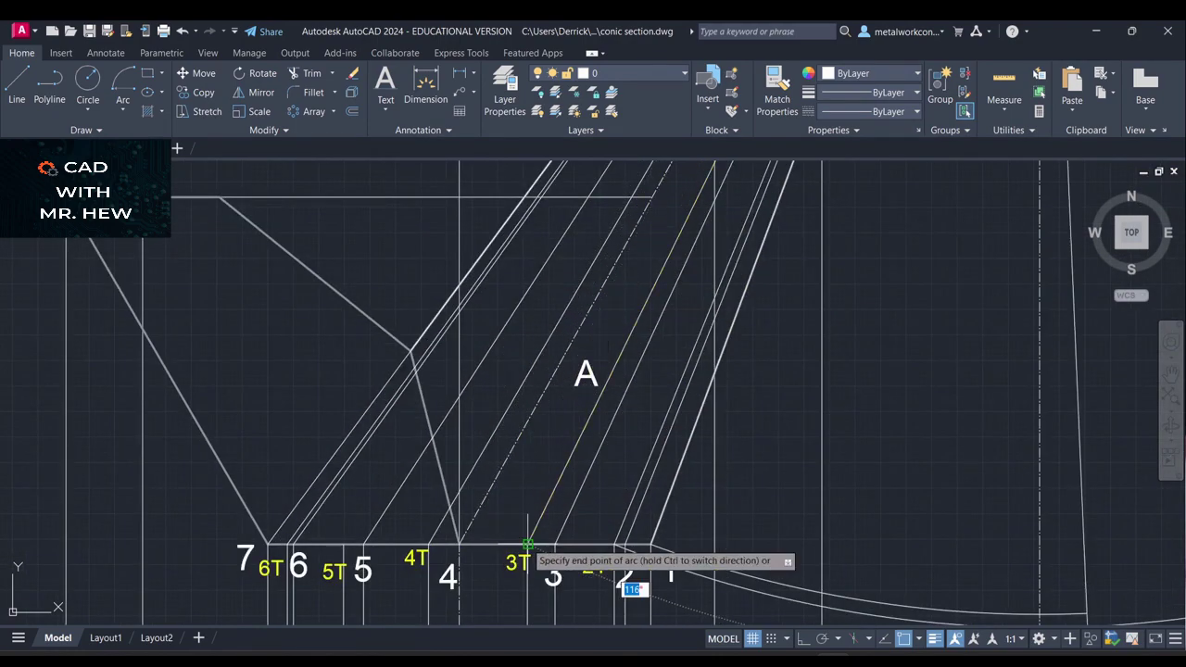
{"action": "scroll", "coordinate": [528, 545], "scroll_direction": "down", "scroll_amount": 6}
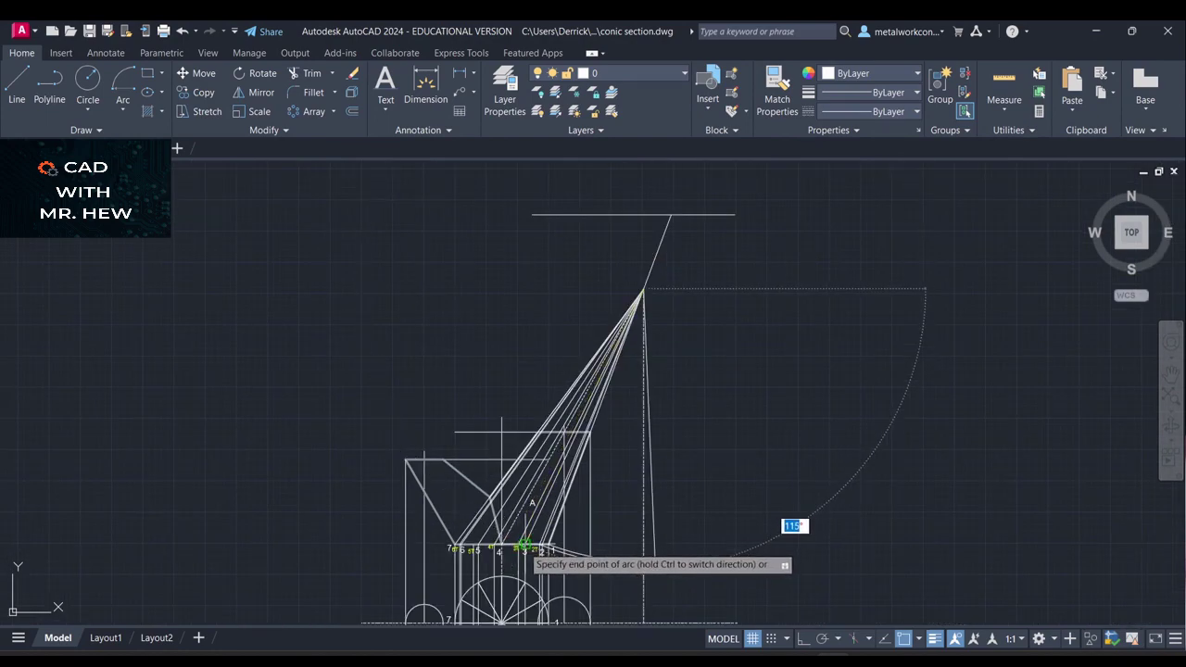
{"action": "left_click", "coordinate": [525, 546]}
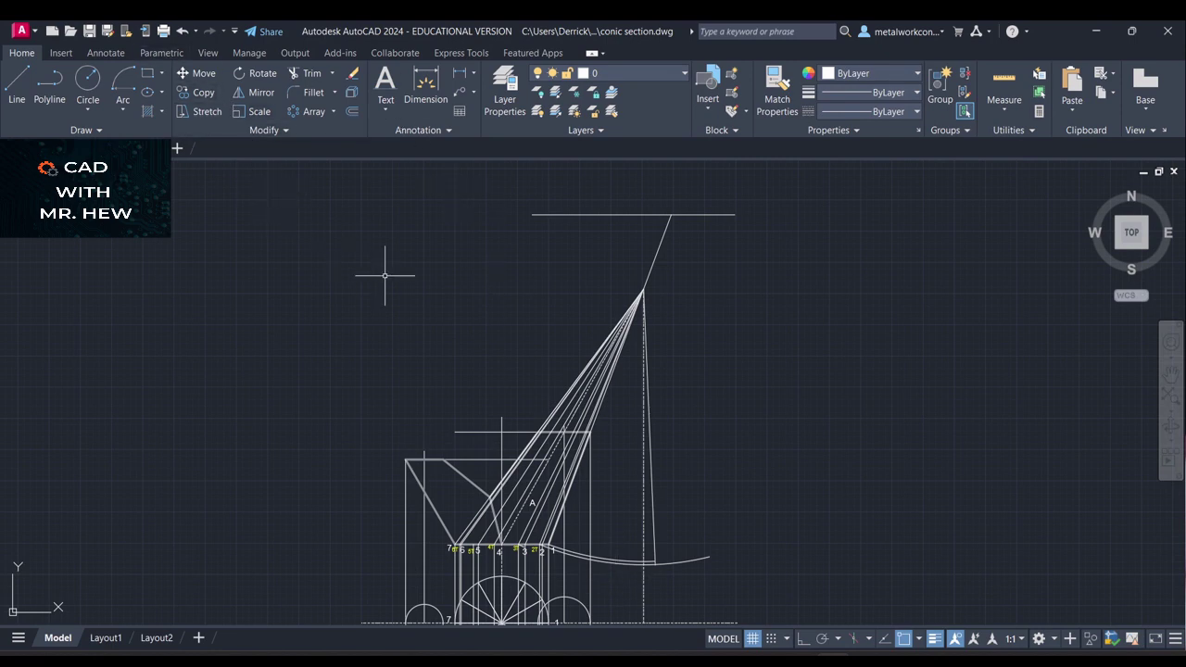
{"action": "scroll", "coordinate": [417, 291], "scroll_direction": "up", "scroll_amount": 2}
{"action": "left_click", "coordinate": [1171, 377]}
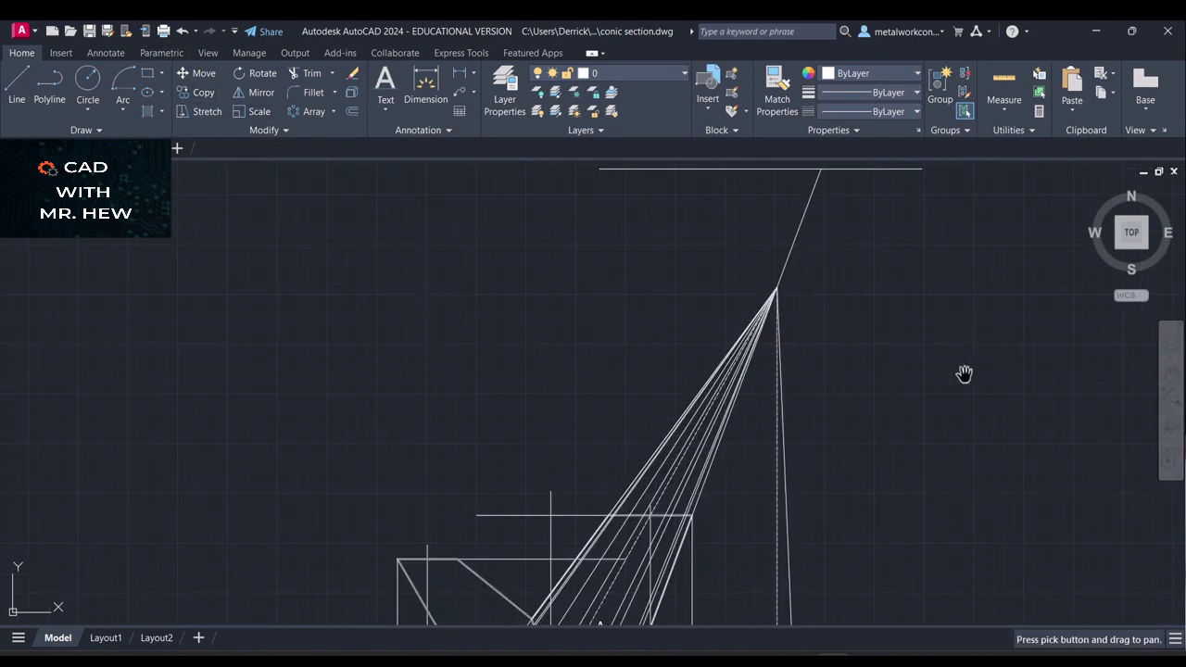
{"action": "mouse_move", "coordinate": [966, 373]}
{"action": "left_mouse_down"}
{"action": "mouse_move", "coordinate": [962, 267]}
{"action": "mouse_move", "coordinate": [947, 283]}
{"action": "mouse_move", "coordinate": [943, 269]}
{"action": "left_mouse_up"}
{"action": "key", "text": "Escape"}
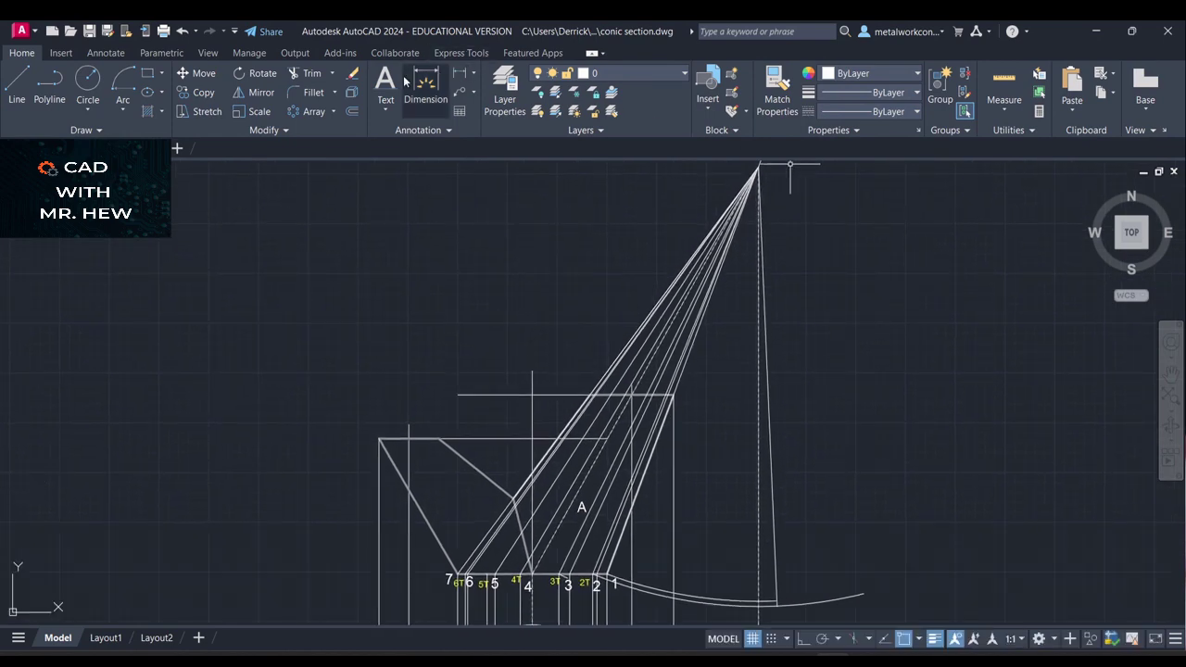
{"action": "left_click", "coordinate": [126, 110]}
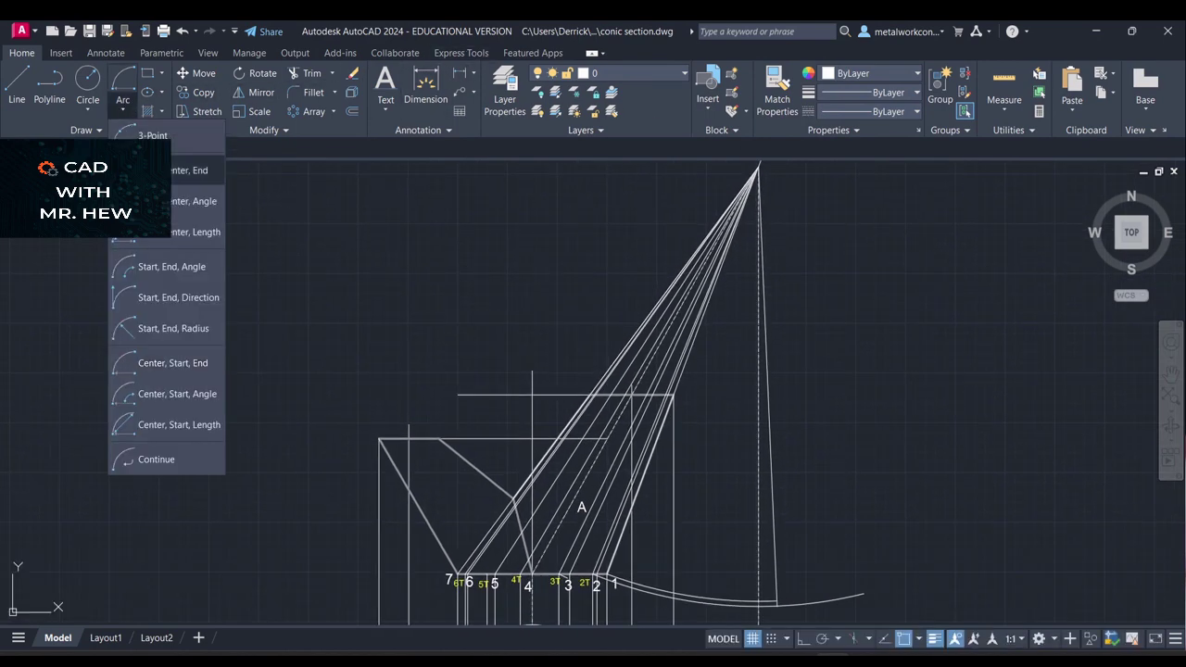
{"action": "left_click", "coordinate": [171, 364]}
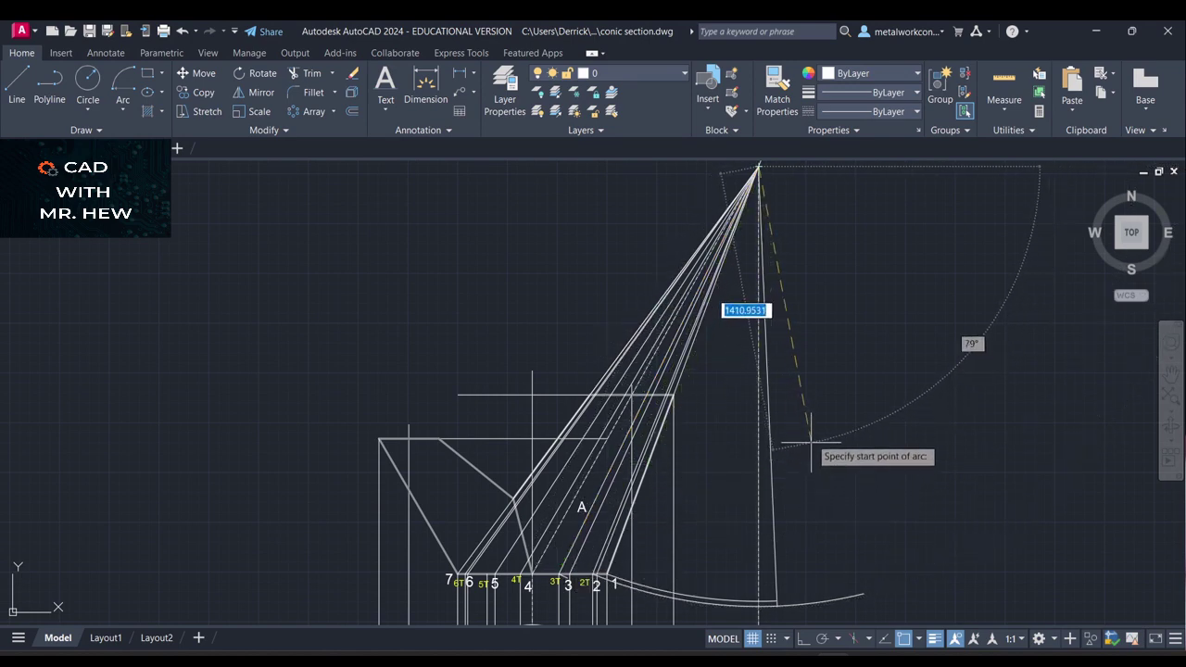
{"action": "key", "text": "Escape"}
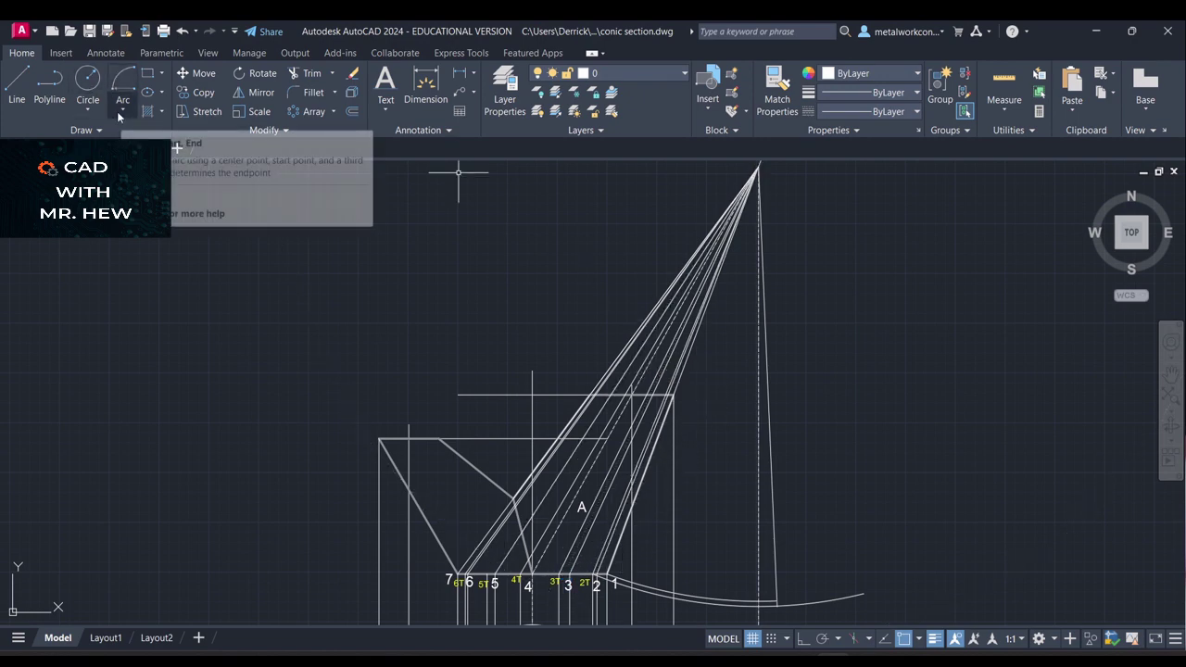
Draw a Center, Start, End arc about the apex from base edge point 3T, ending beyond the 2T arc's far end
{"action": "left_click", "coordinate": [120, 108]}
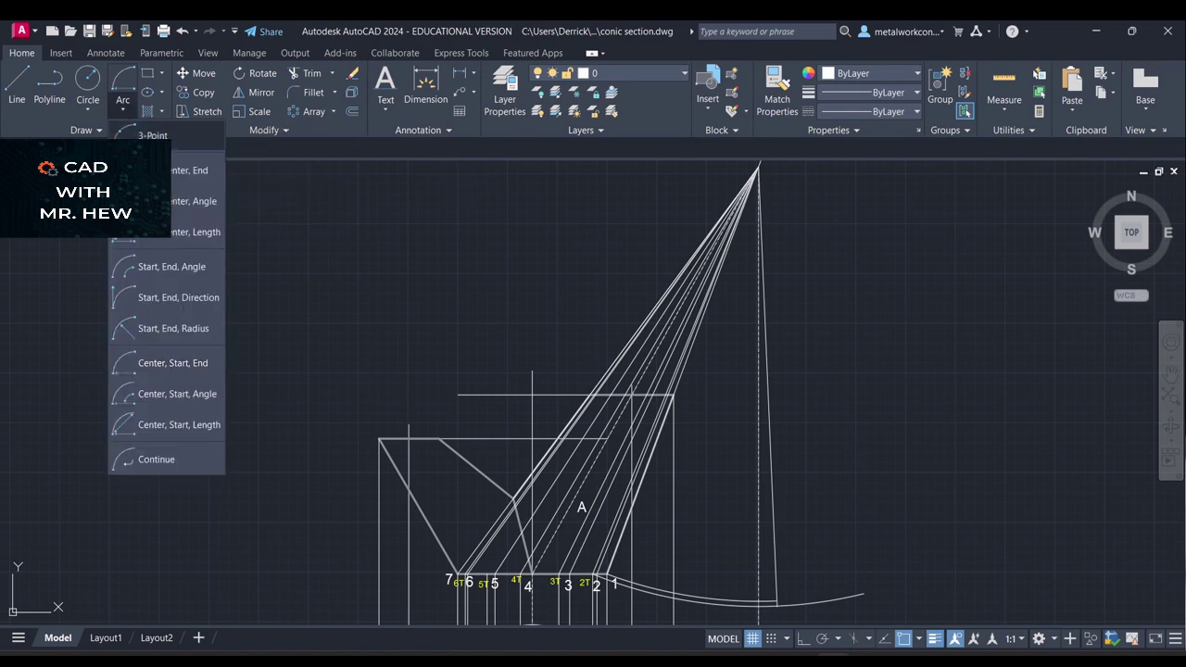
{"action": "left_click", "coordinate": [164, 363]}
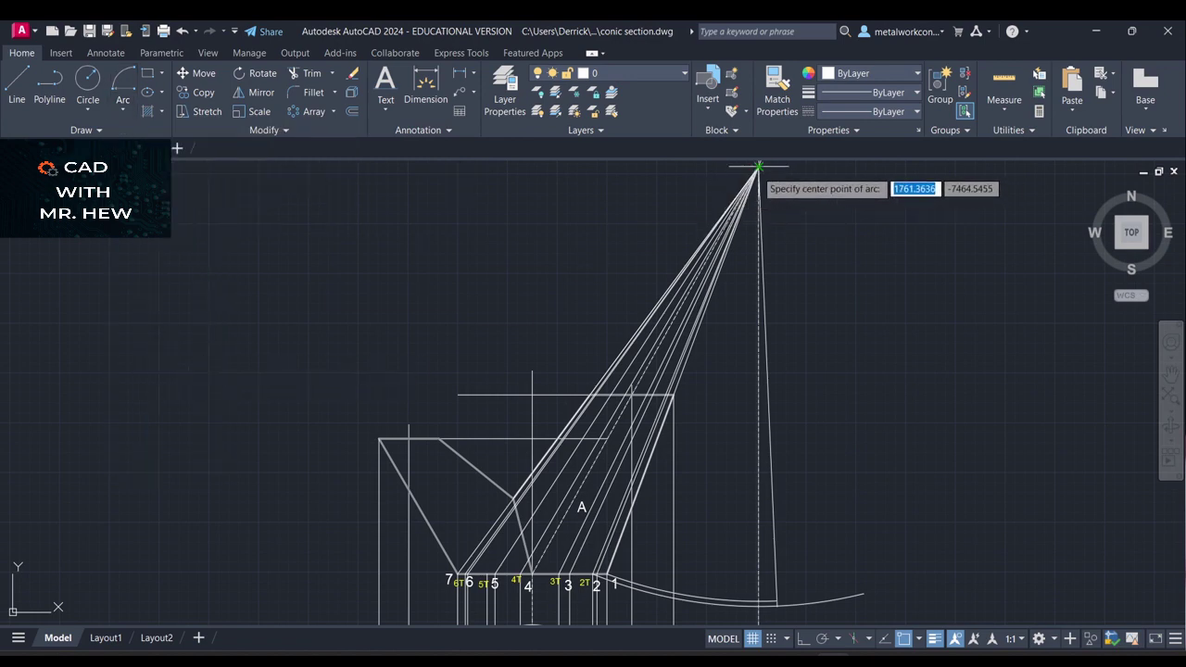
{"action": "left_click", "coordinate": [757, 167]}
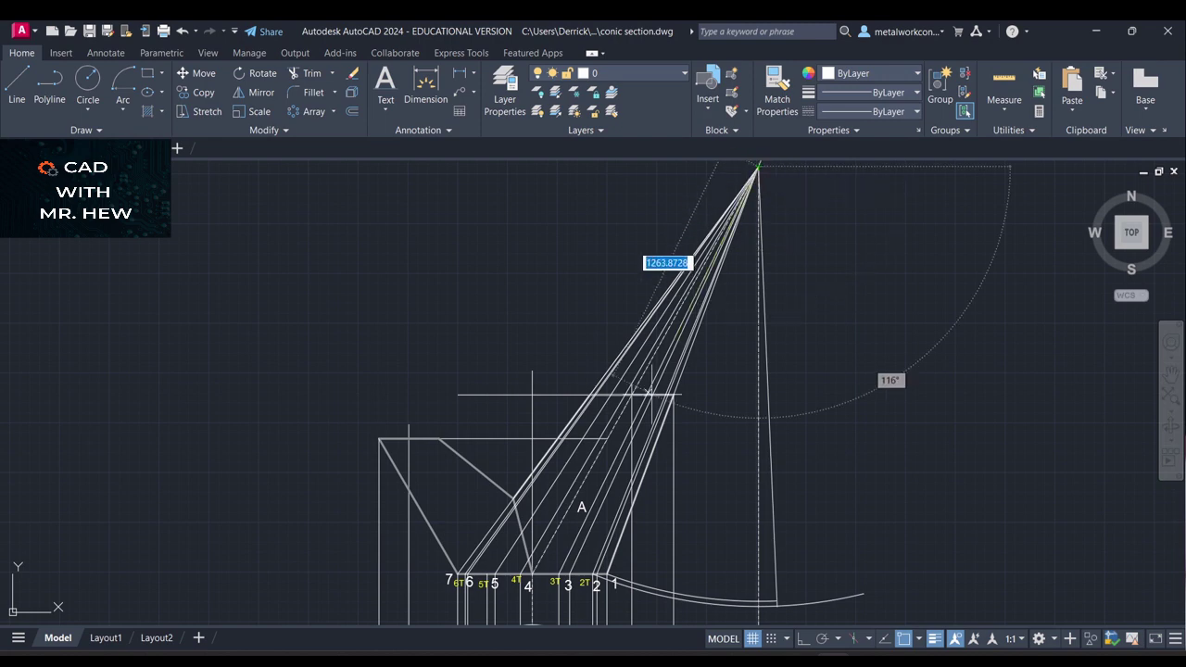
{"action": "left_click", "coordinate": [559, 574]}
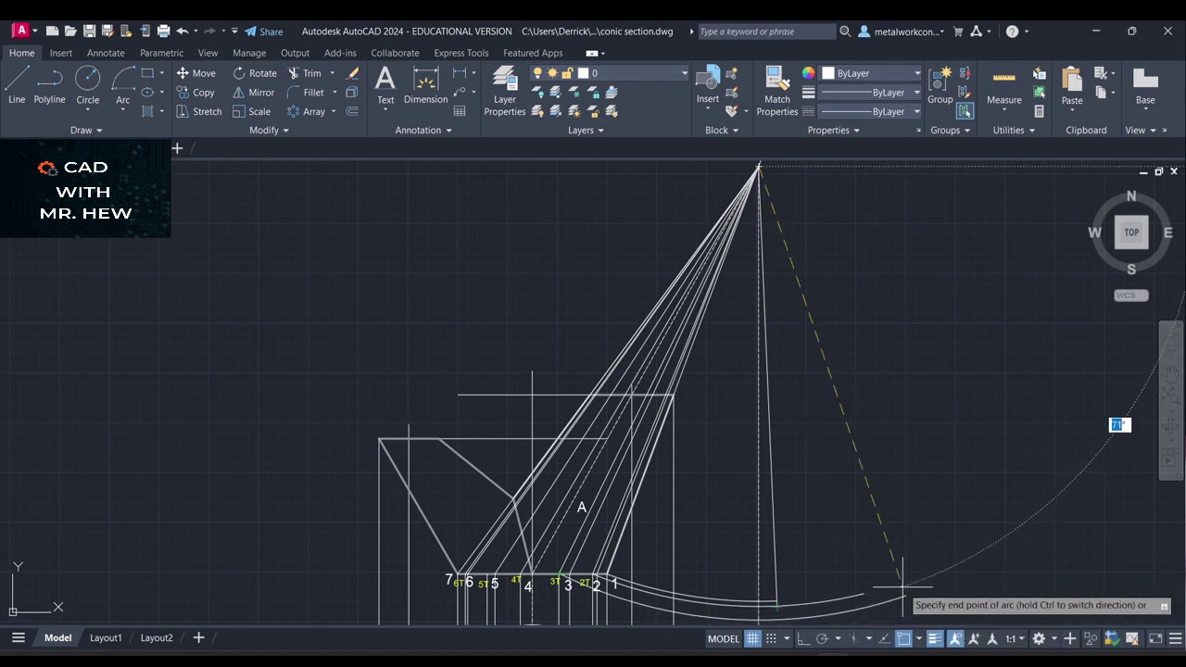
{"action": "left_click", "coordinate": [940, 577]}
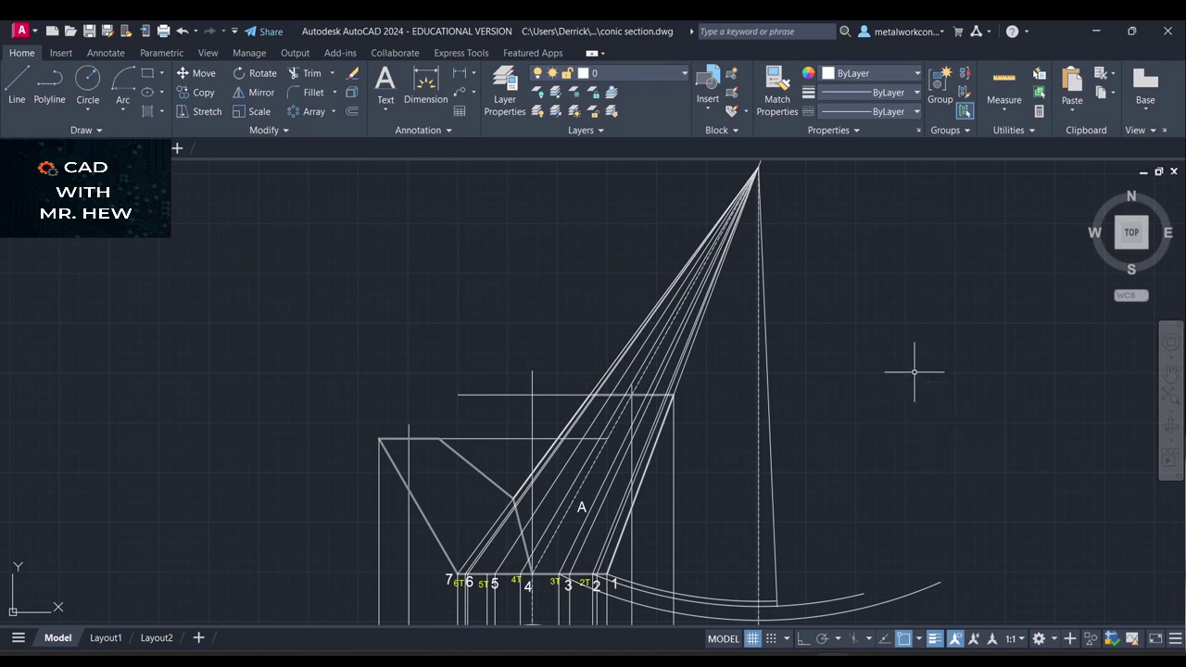
Draw a Center, Start, End arc about the apex from base edge point 4T, ending slightly beyond the 3T arc's far end
{"action": "scroll", "coordinate": [958, 370], "scroll_direction": "down", "scroll_amount": 2}
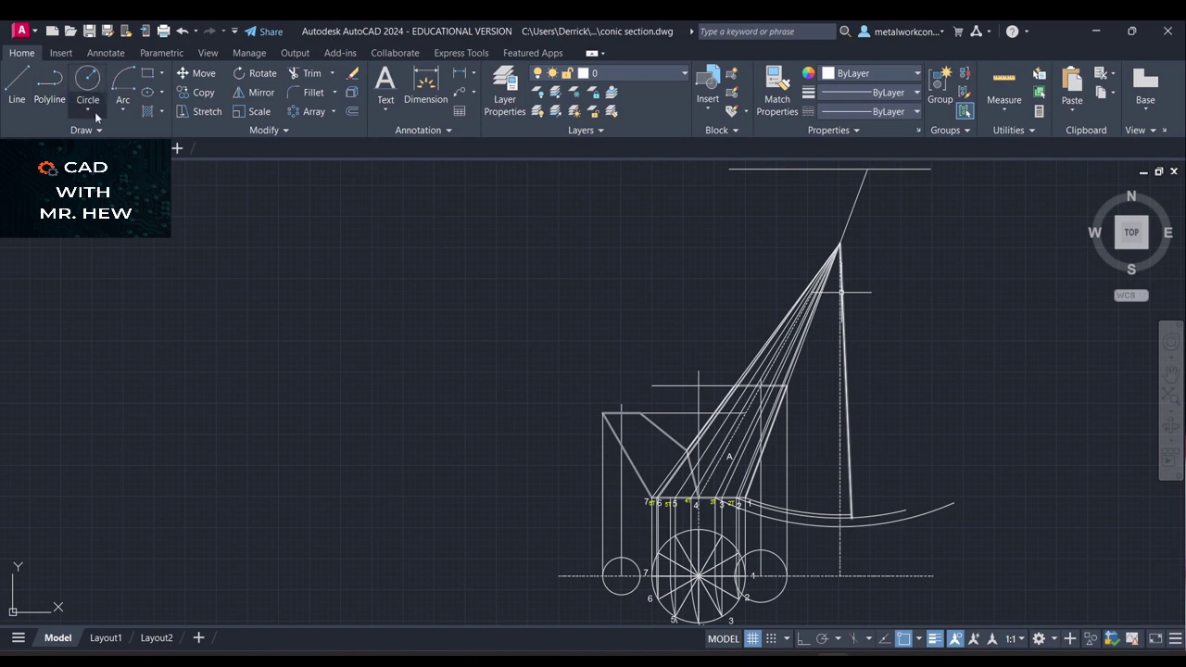
{"action": "left_click", "coordinate": [119, 106]}
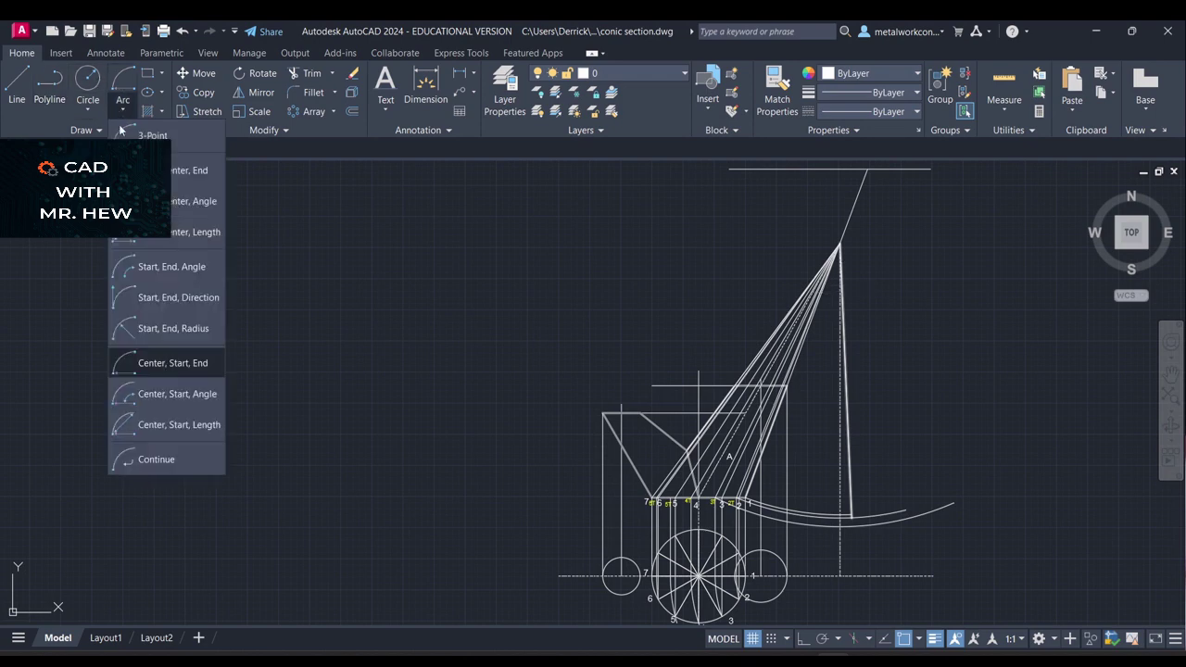
{"action": "left_click", "coordinate": [160, 363]}
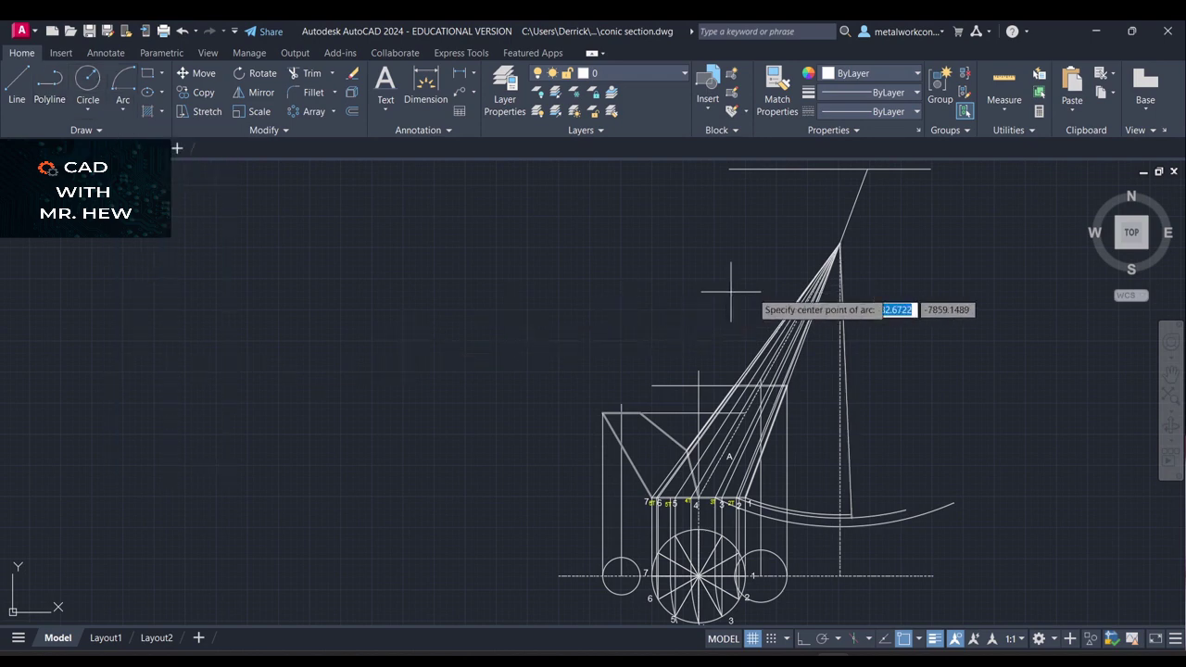
{"action": "left_click", "coordinate": [838, 244]}
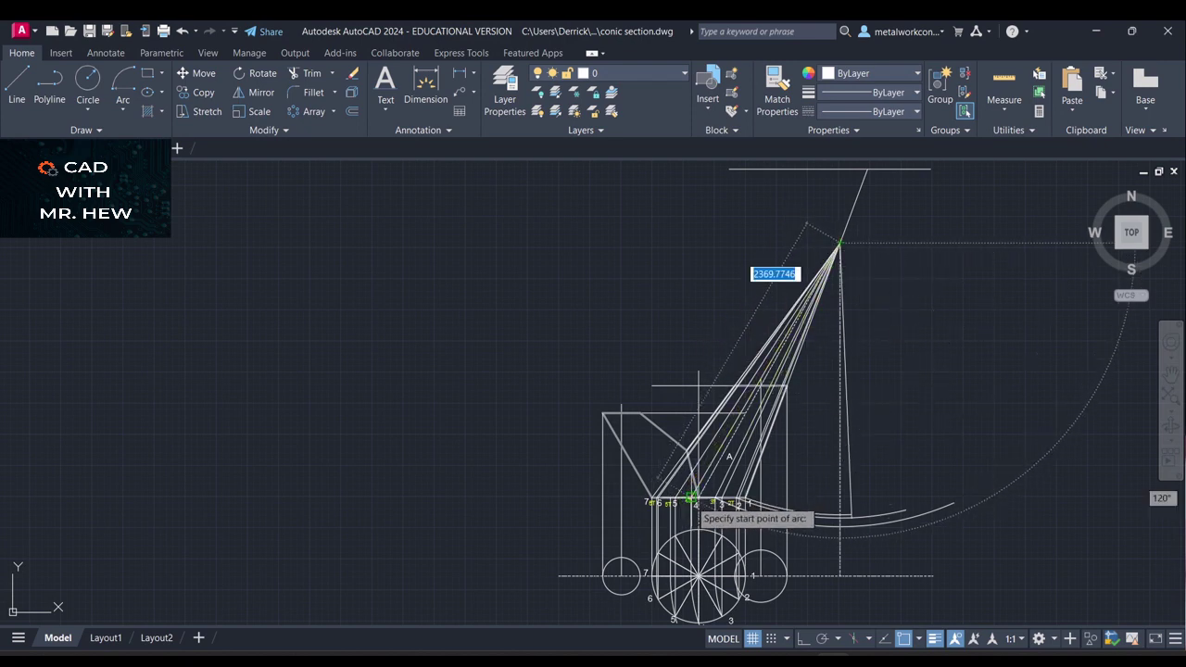
{"action": "scroll", "coordinate": [691, 499], "scroll_direction": "up", "scroll_amount": 2}
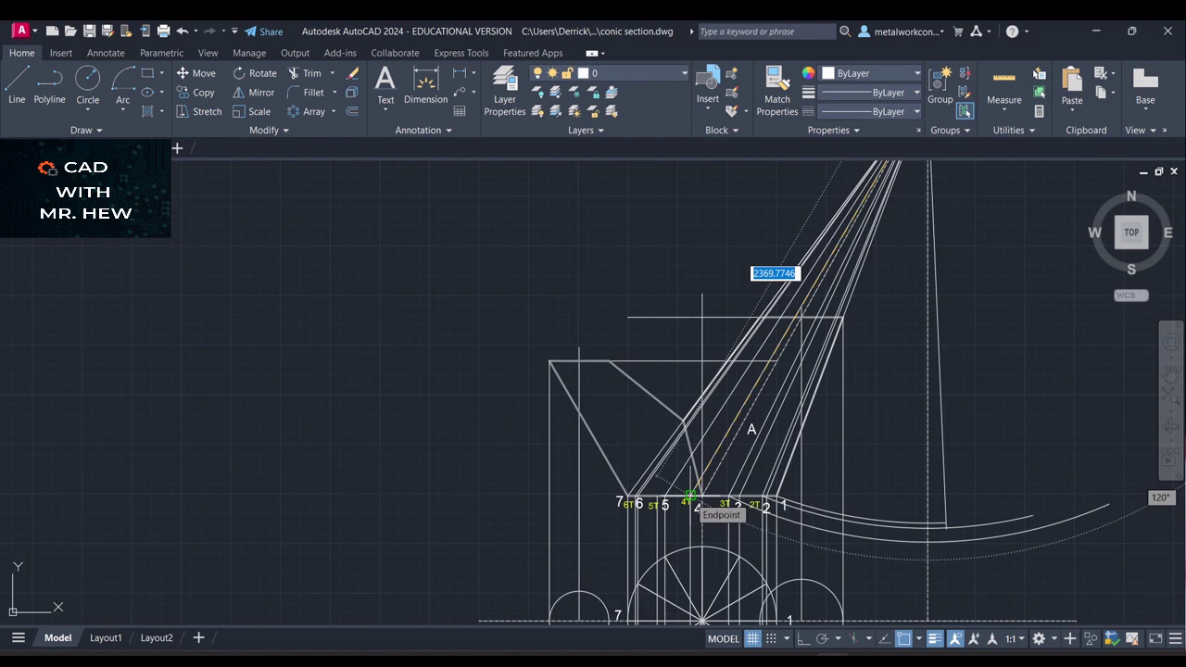
{"action": "left_click", "coordinate": [690, 496]}
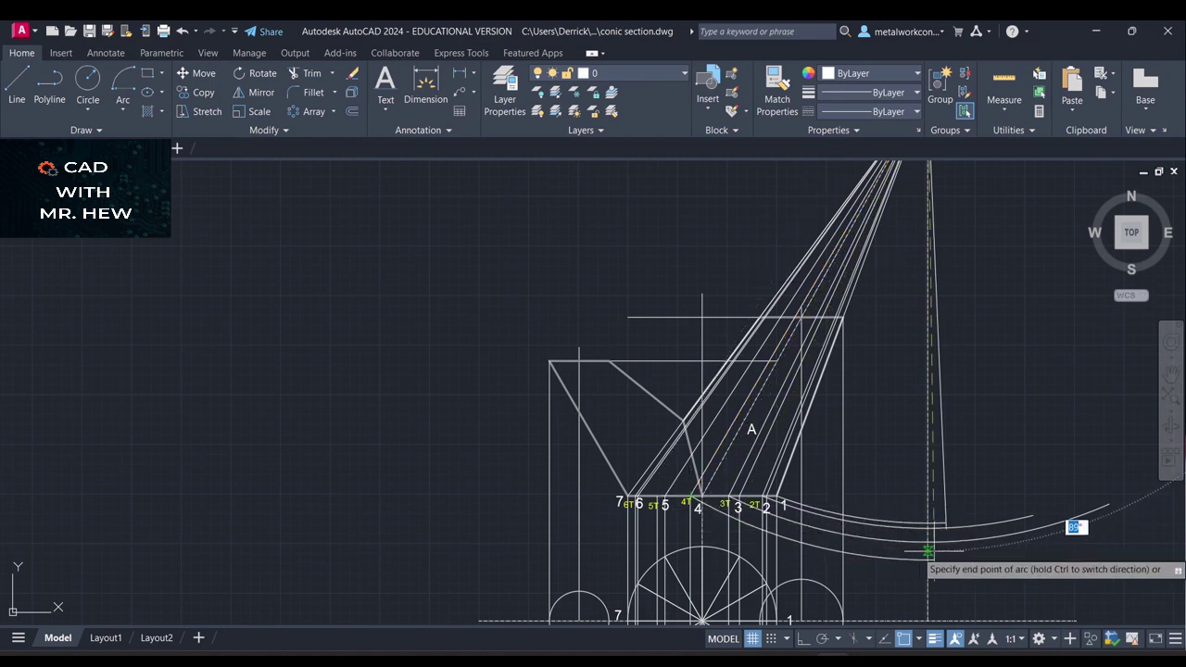
{"action": "left_click", "coordinate": [1130, 508]}
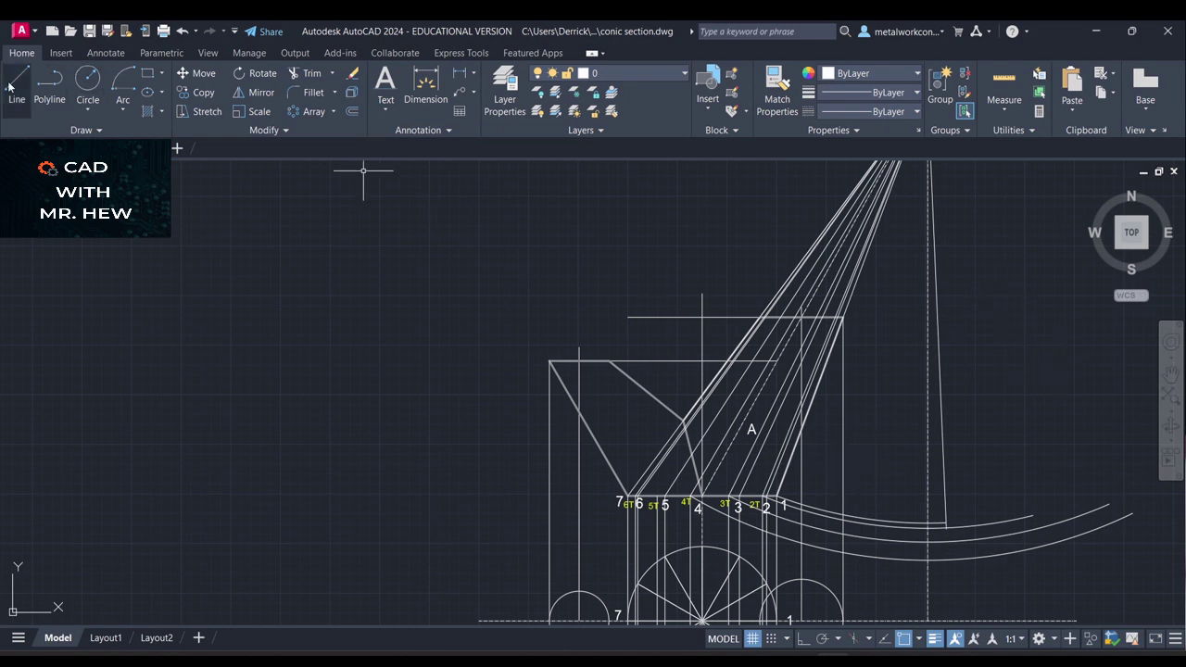
Draw a line from base edge point 5T up to the apex
{"action": "left_click", "coordinate": [657, 497]}
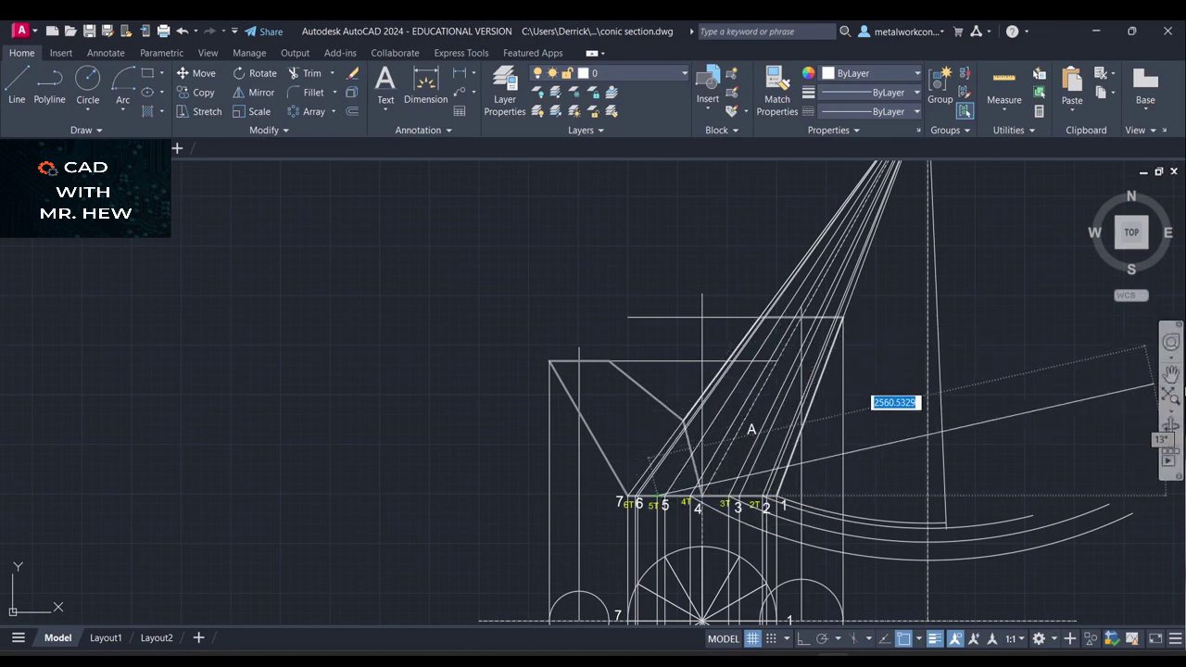
{"action": "left_click", "coordinate": [1172, 377]}
{"action": "mouse_move", "coordinate": [958, 293]}
{"action": "left_mouse_down"}
{"action": "mouse_move", "coordinate": [887, 543]}
{"action": "mouse_move", "coordinate": [854, 544]}
{"action": "left_mouse_up"}
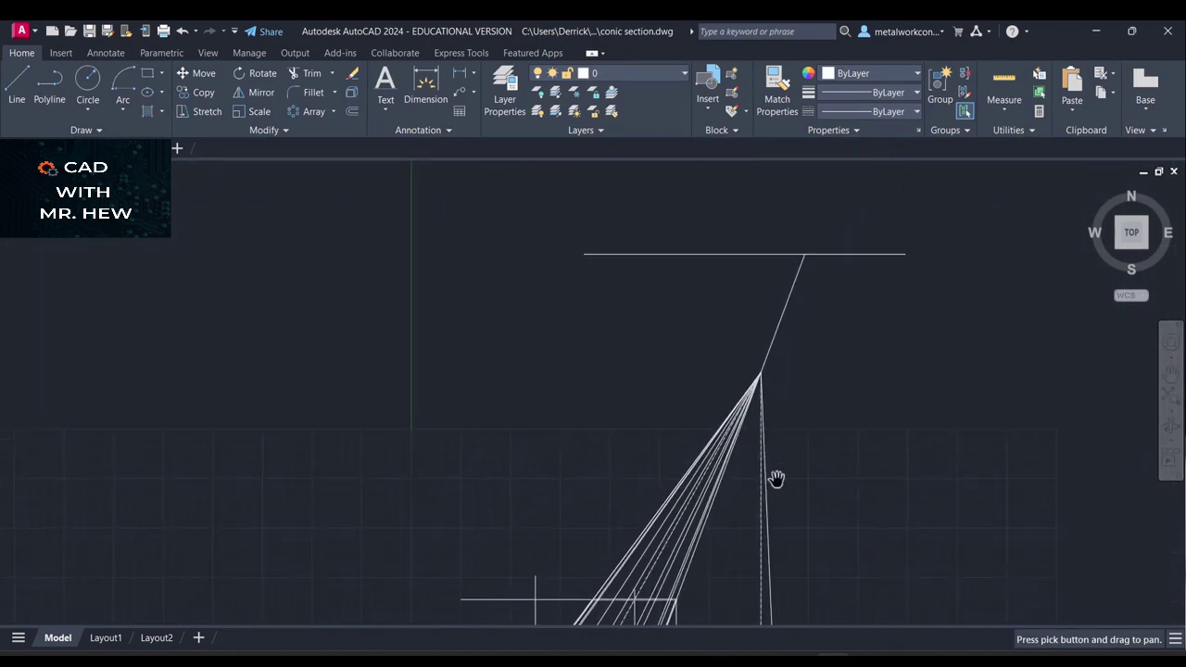
{"action": "key", "text": "Escape"}
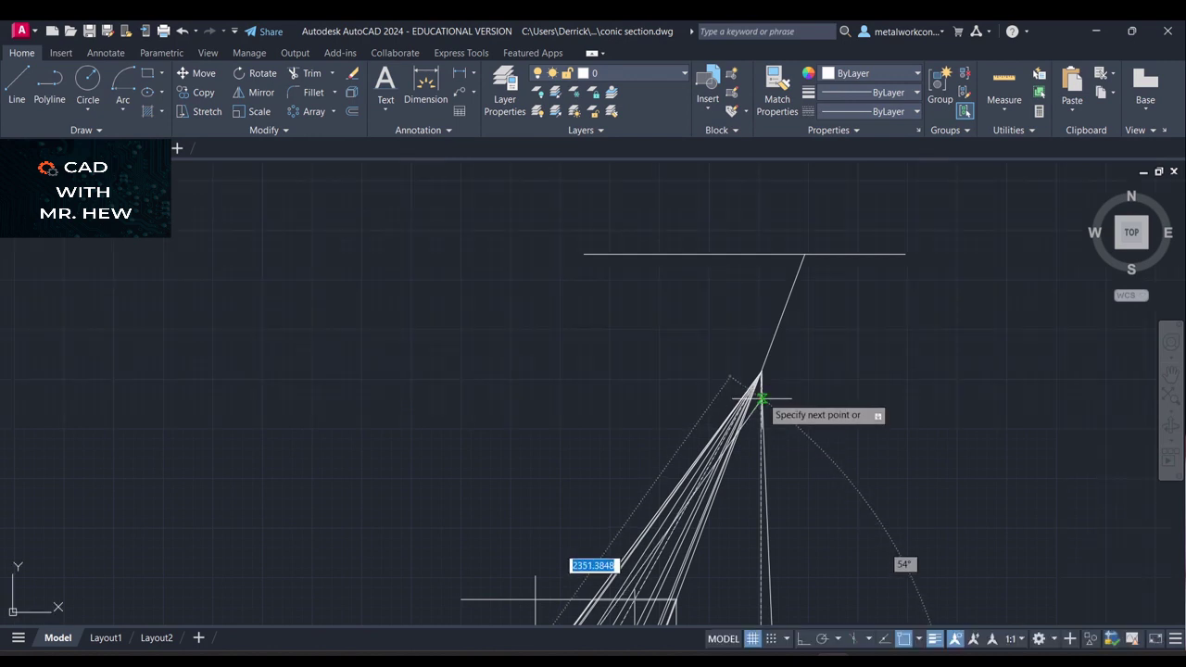
{"action": "left_click", "coordinate": [760, 372]}
{"action": "key", "text": "Return"}
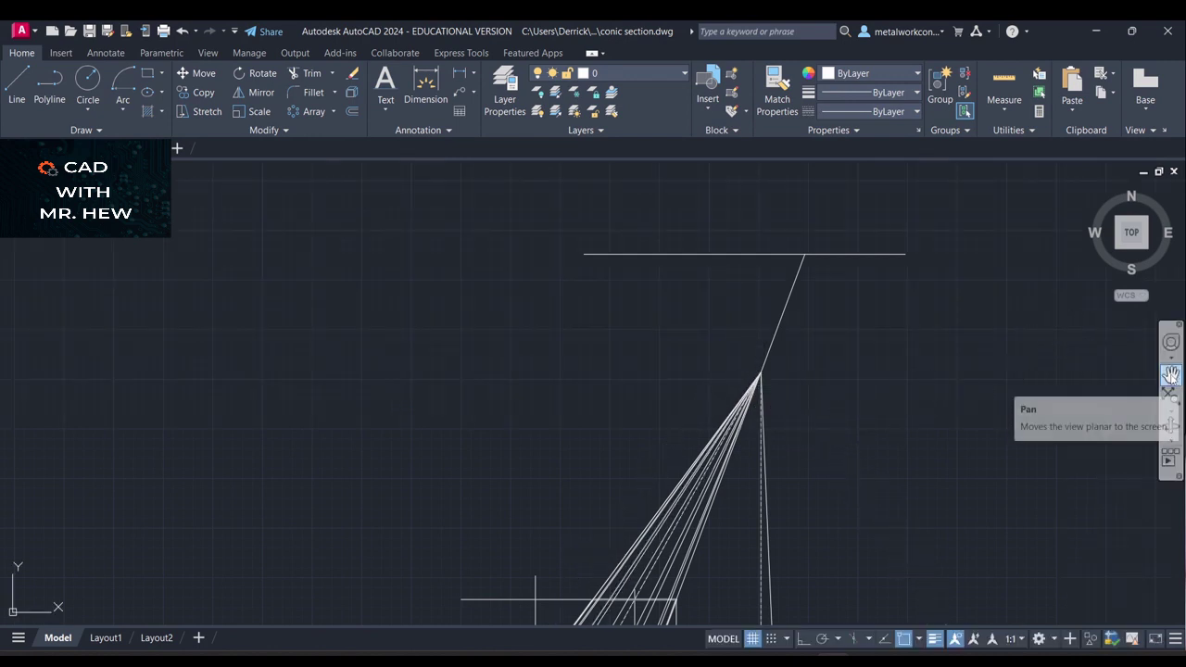
Draw a Center, Start, End arc about the apex from base edge point 5T, ending beyond the 4T arc's far end
{"action": "left_click", "coordinate": [1171, 377]}
{"action": "left_click_drag", "start_coordinate": [1049, 462], "coordinate": [1042, 293]}
{"action": "left_click_drag", "start_coordinate": [997, 443], "coordinate": [1016, 411]}
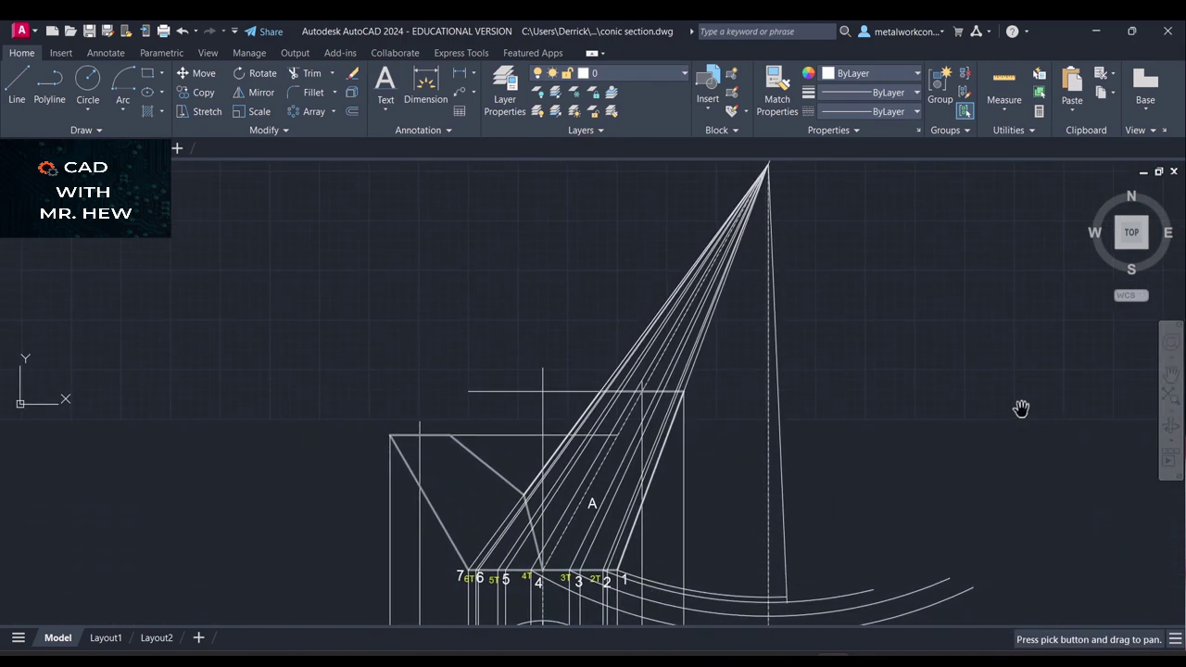
{"action": "scroll", "coordinate": [1020, 411], "scroll_direction": "down", "scroll_amount": 2}
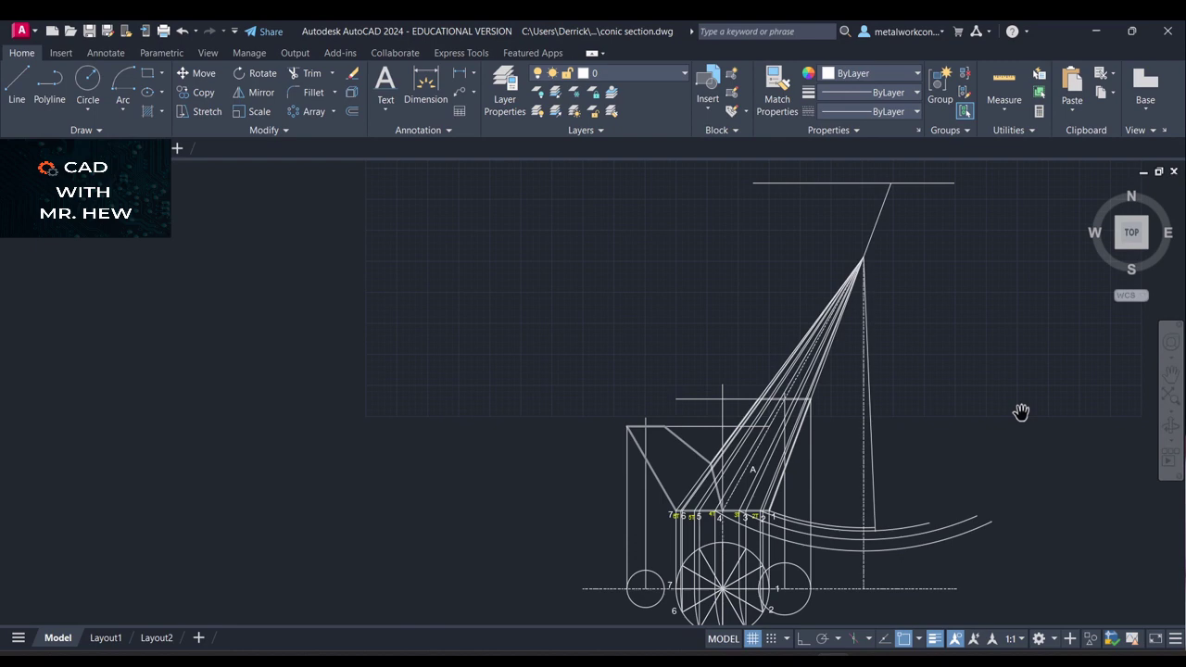
{"action": "left_click", "coordinate": [120, 110]}
{"action": "left_click", "coordinate": [130, 363]}
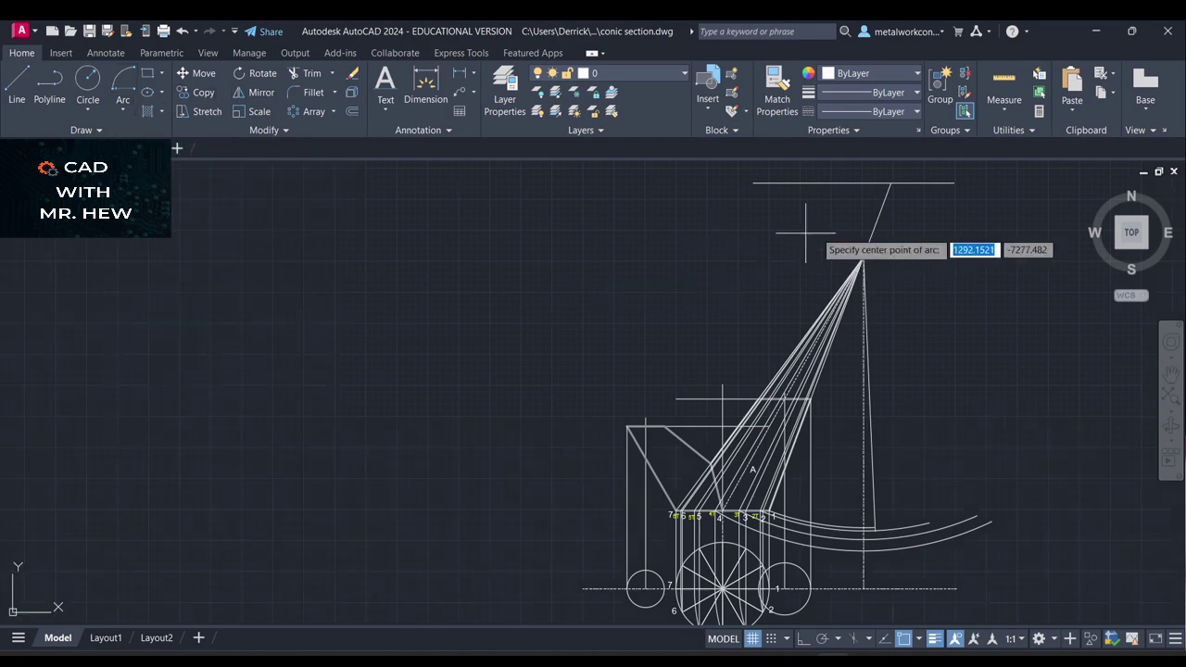
{"action": "left_click", "coordinate": [862, 257]}
{"action": "scroll", "coordinate": [720, 501], "scroll_direction": "up", "scroll_amount": 3}
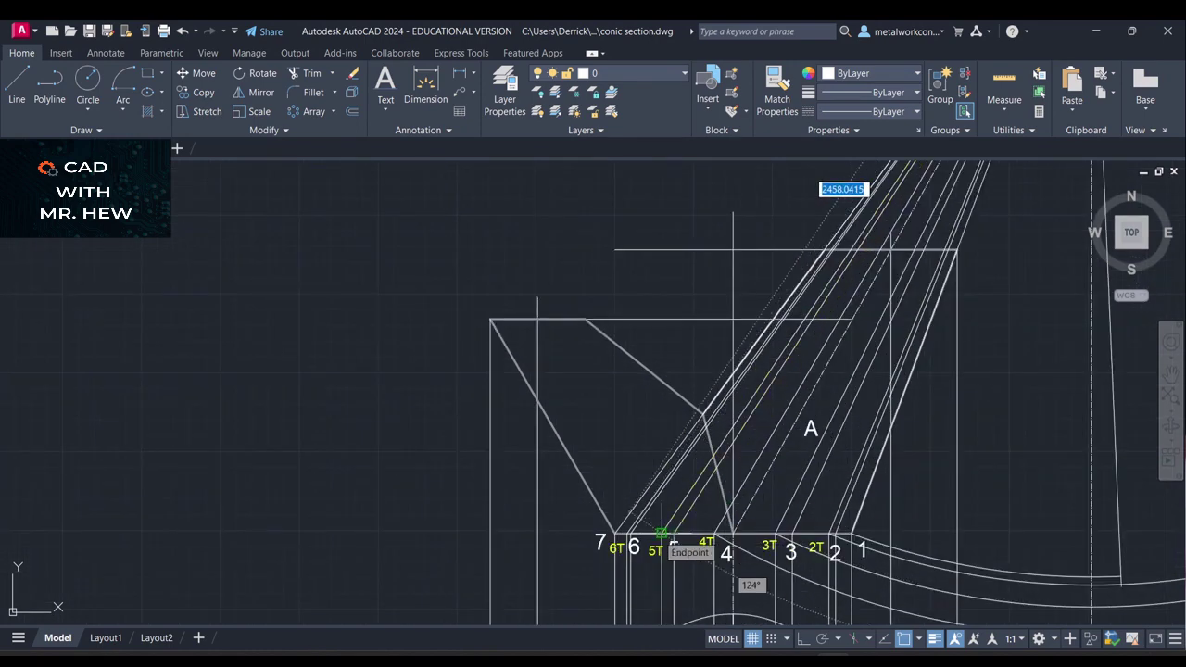
{"action": "left_click", "coordinate": [660, 534]}
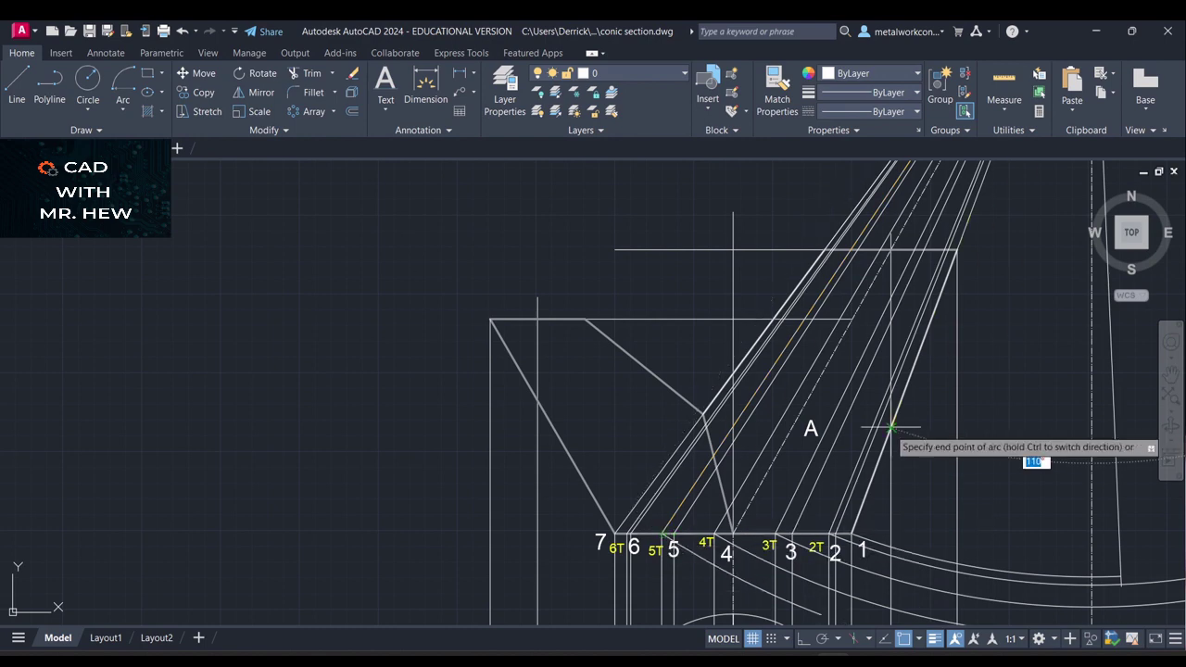
{"action": "scroll", "coordinate": [889, 429], "scroll_direction": "down", "scroll_amount": 2}
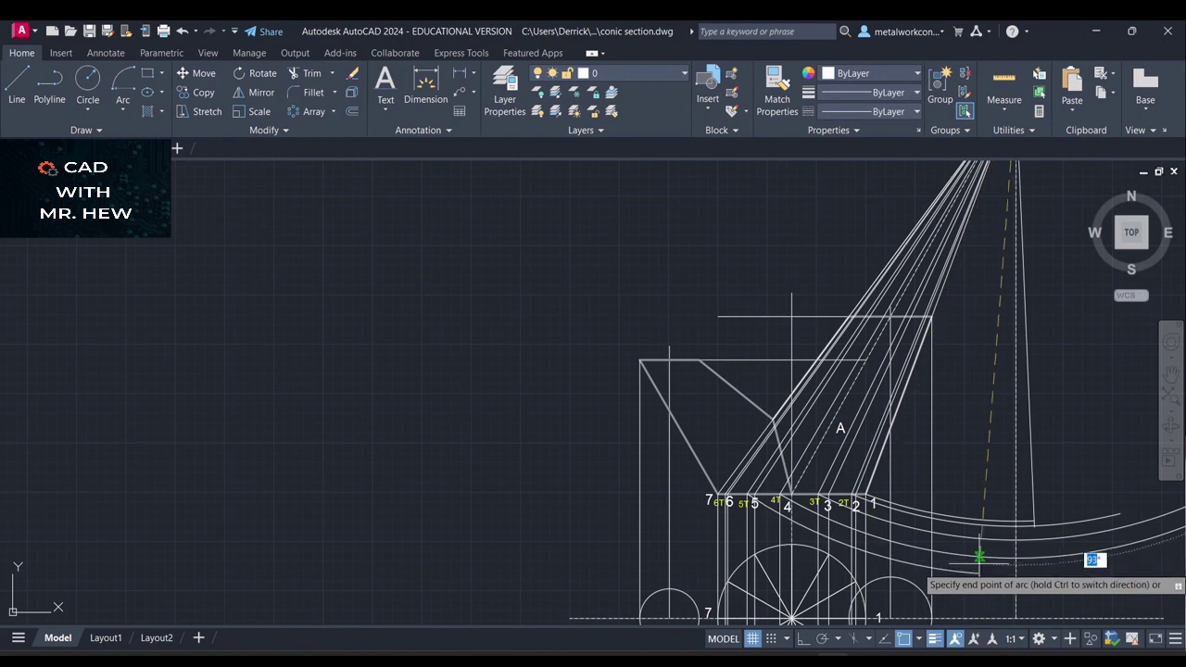
{"action": "left_click", "coordinate": [1170, 373]}
{"action": "left_click_drag", "start_coordinate": [1112, 391], "coordinate": [750, 352]}
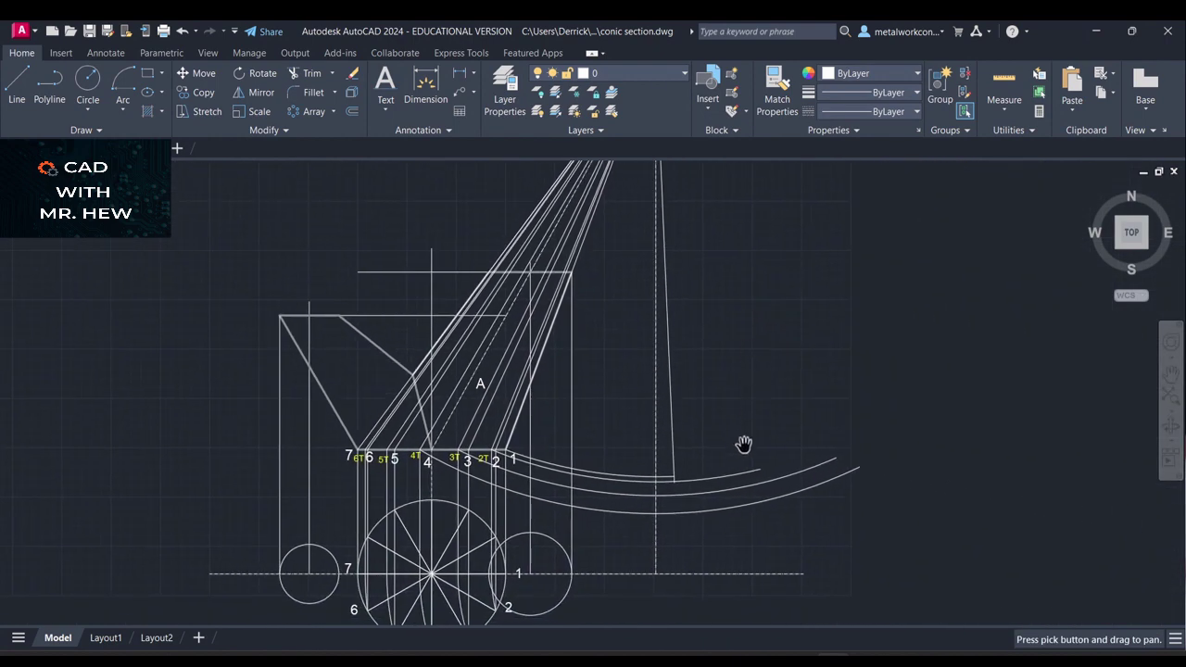
{"action": "key", "text": "Escape"}
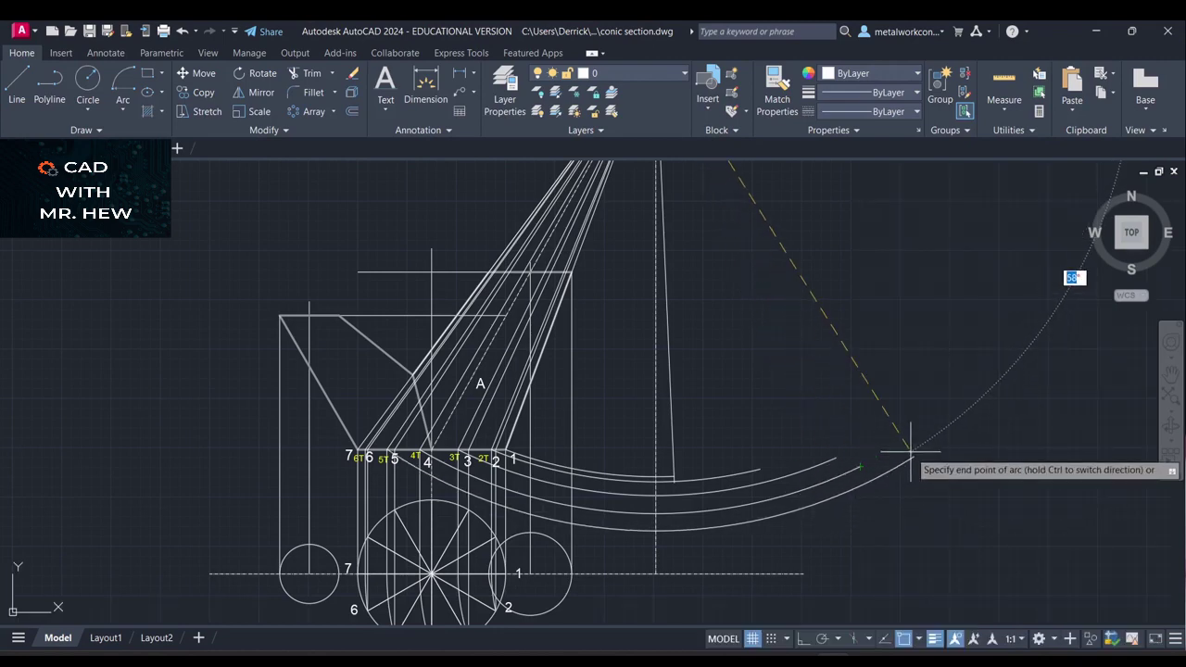
{"action": "key", "text": "Escape"}
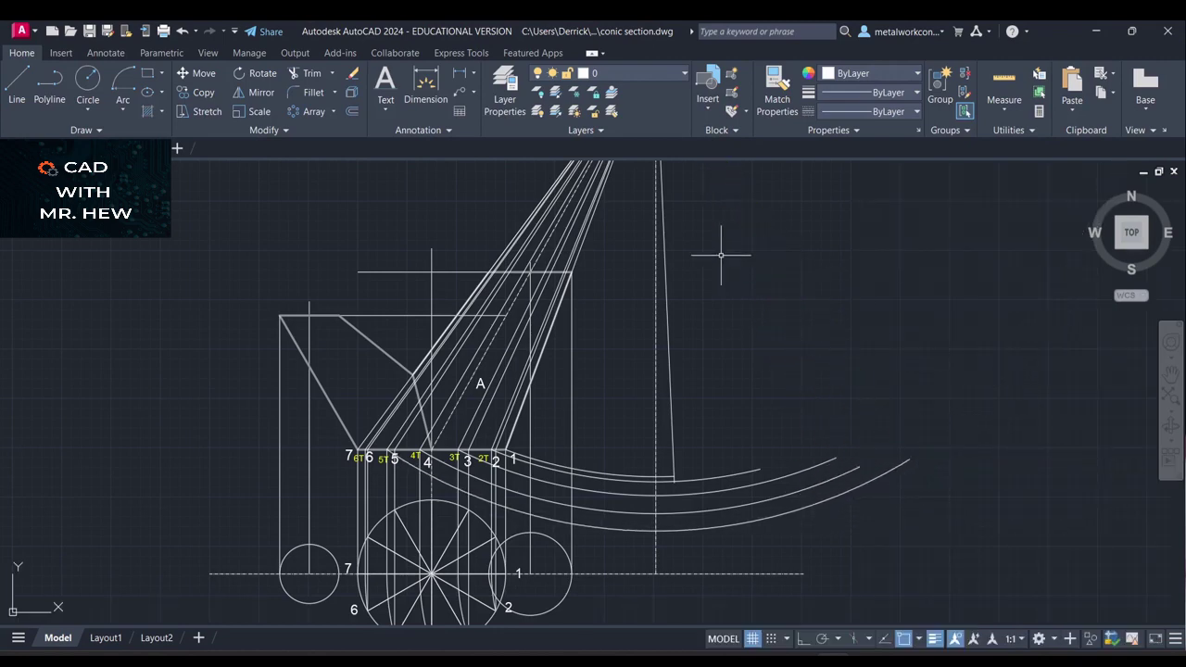
Draw a Center, Start, End arc about the apex from base edge point 6T, ending beyond the 5T arc's far end
{"action": "left_click", "coordinate": [120, 112]}
{"action": "left_click", "coordinate": [165, 370]}
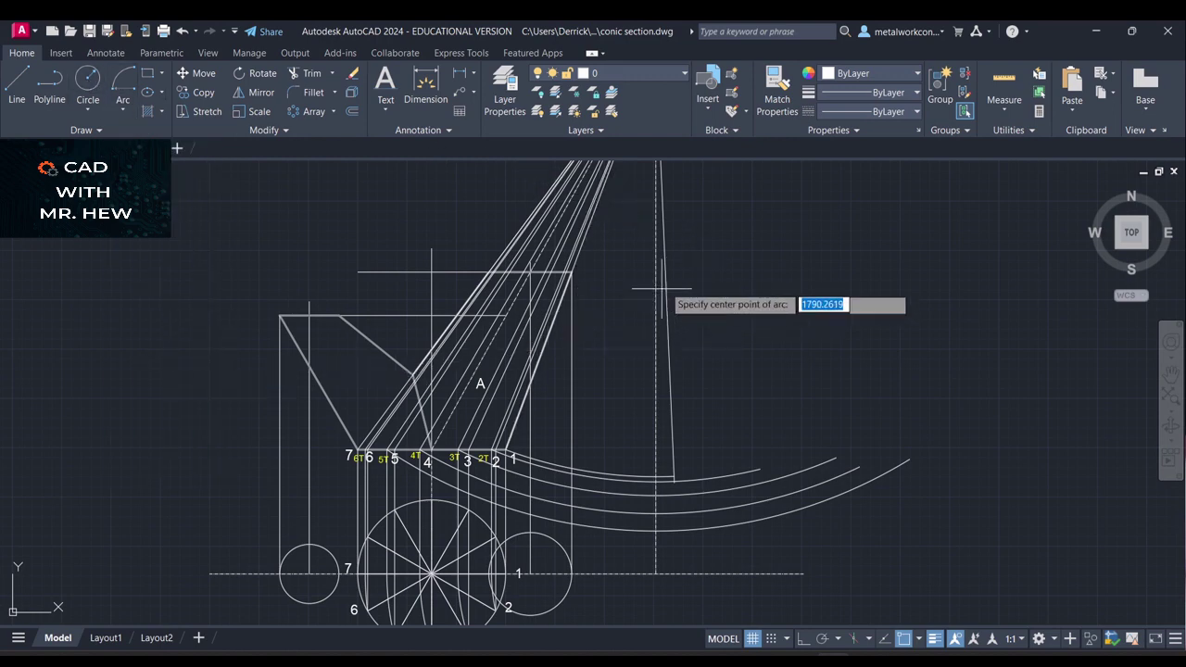
{"action": "scroll", "coordinate": [917, 371], "scroll_direction": "up", "scroll_amount": 2}
{"action": "scroll", "coordinate": [914, 377], "scroll_direction": "down", "scroll_amount": 5}
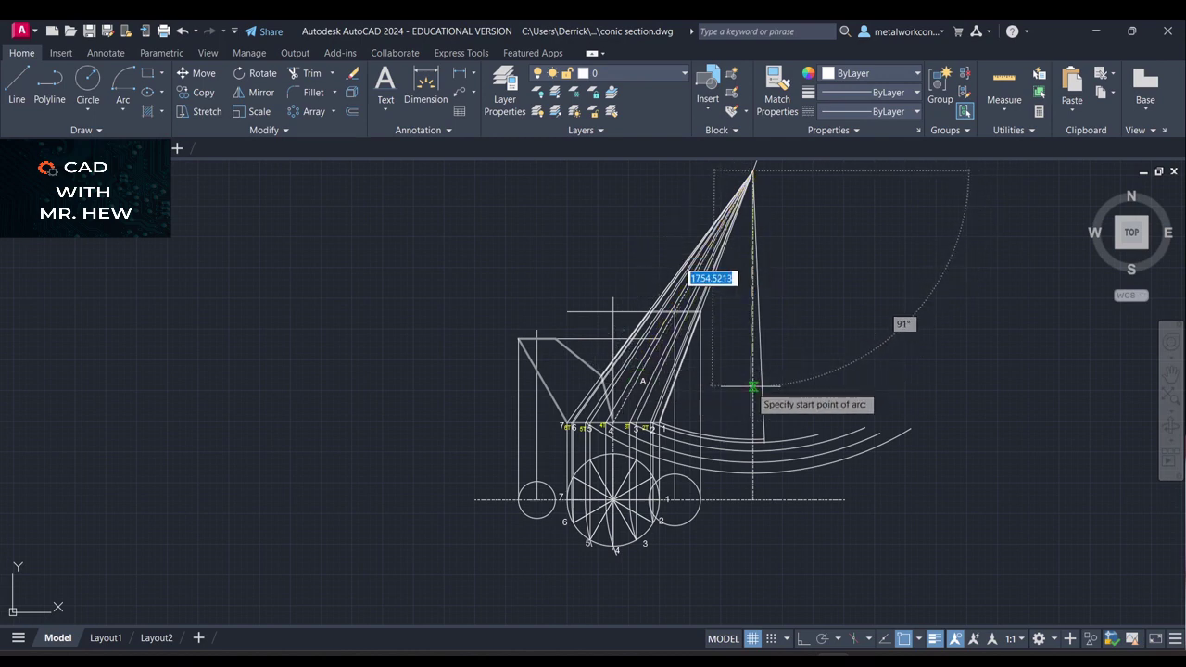
{"action": "scroll", "coordinate": [762, 381], "scroll_direction": "up", "scroll_amount": 4}
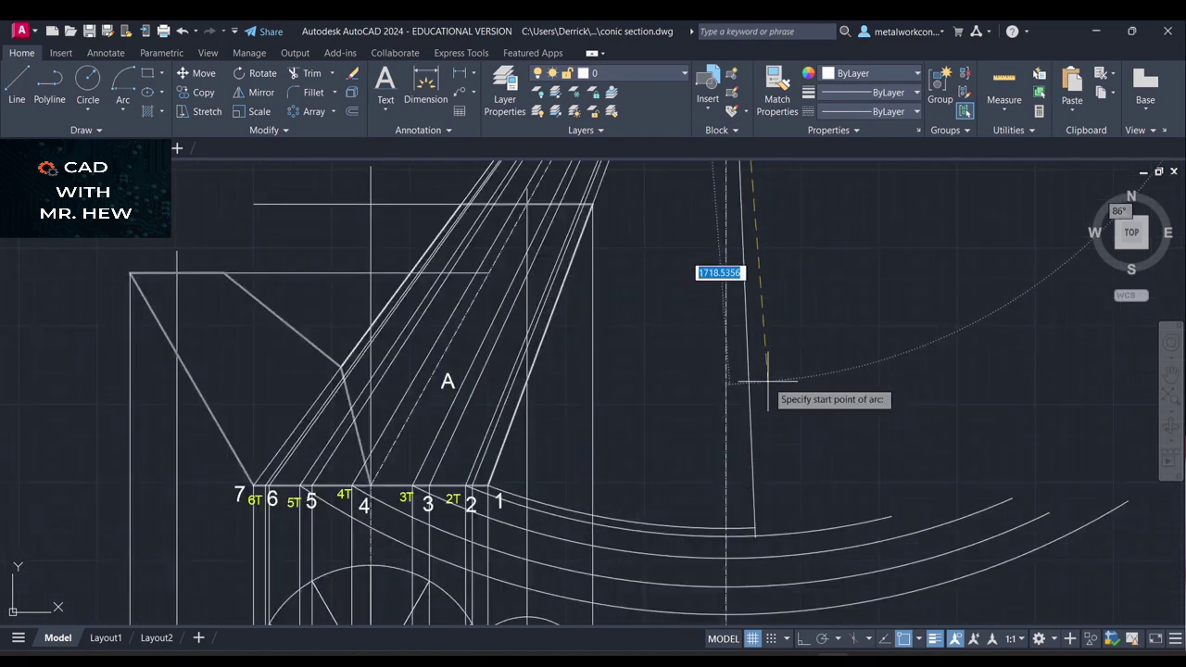
{"action": "scroll", "coordinate": [294, 480], "scroll_direction": "up", "scroll_amount": 2}
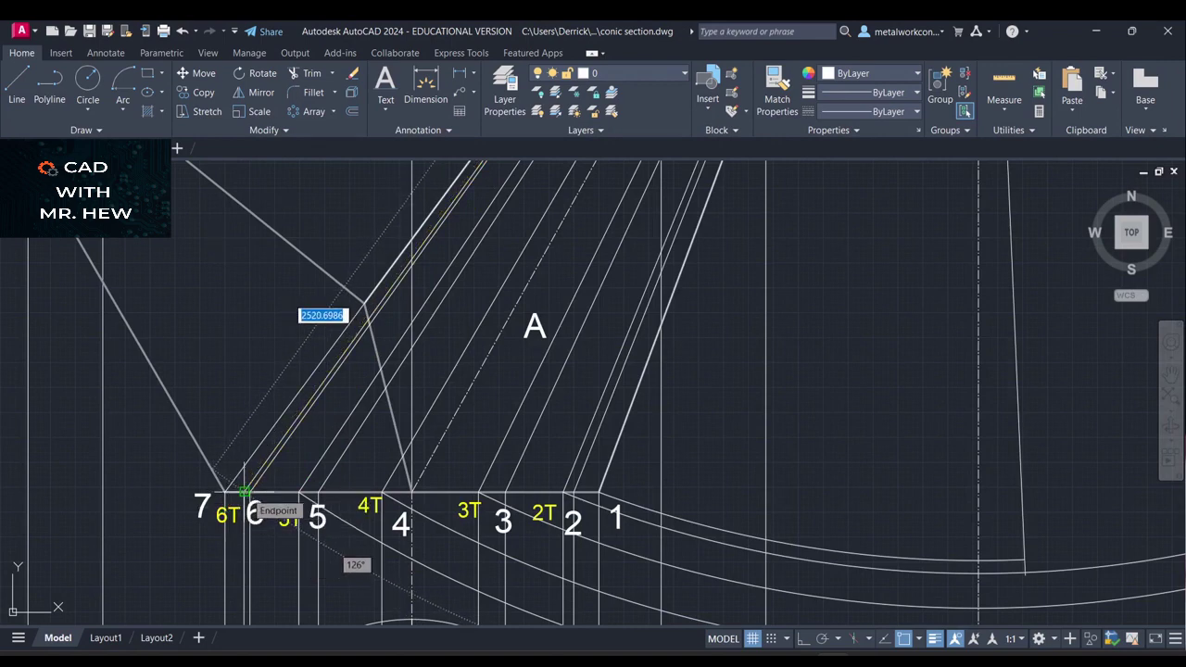
{"action": "left_click", "coordinate": [244, 491]}
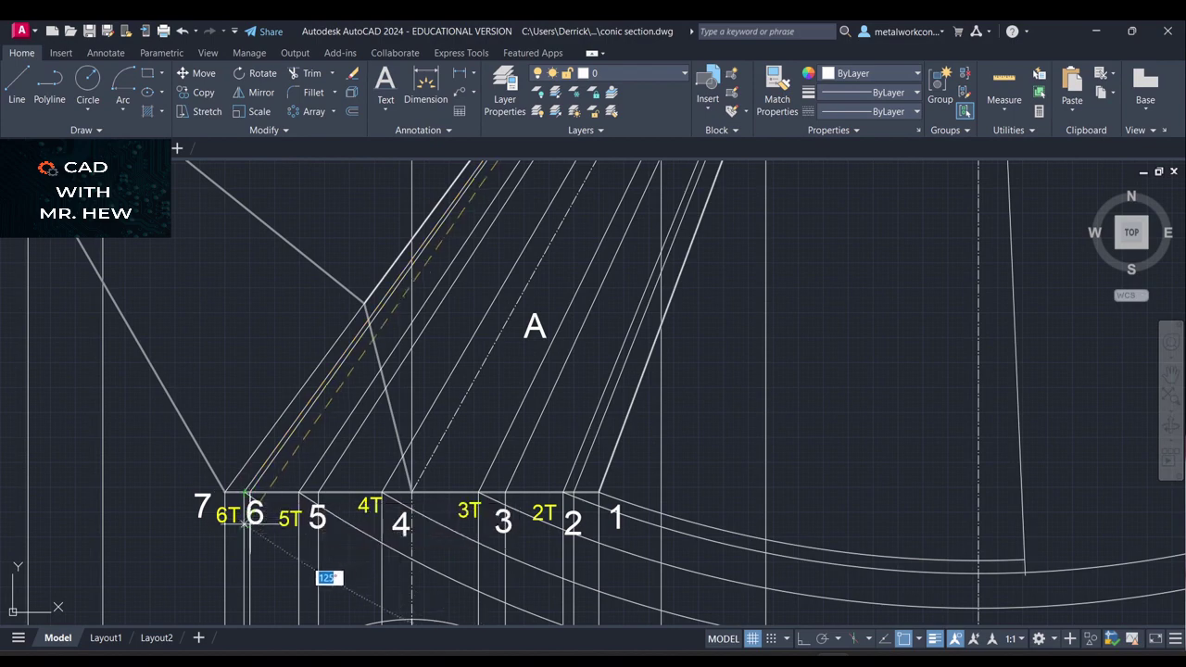
{"action": "scroll", "coordinate": [257, 517], "scroll_direction": "up", "scroll_amount": 2}
{"action": "scroll", "coordinate": [258, 525], "scroll_direction": "up", "scroll_amount": 3}
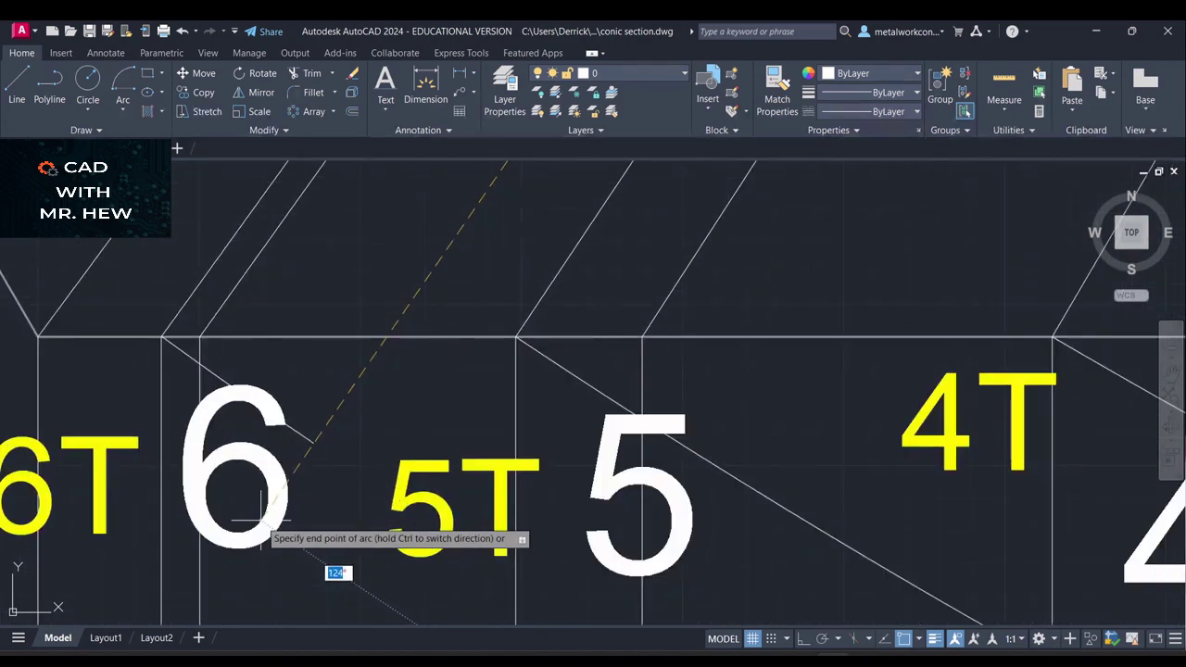
{"action": "scroll", "coordinate": [264, 521], "scroll_direction": "down", "scroll_amount": 6}
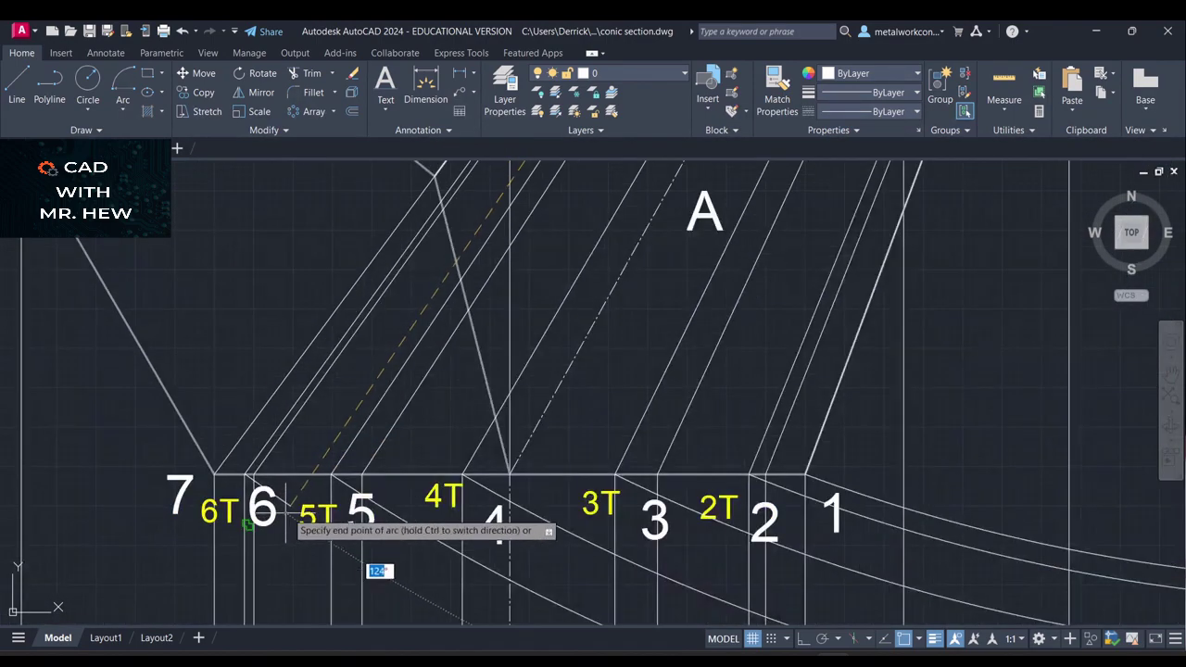
{"action": "scroll", "coordinate": [297, 517], "scroll_direction": "down", "scroll_amount": 1}
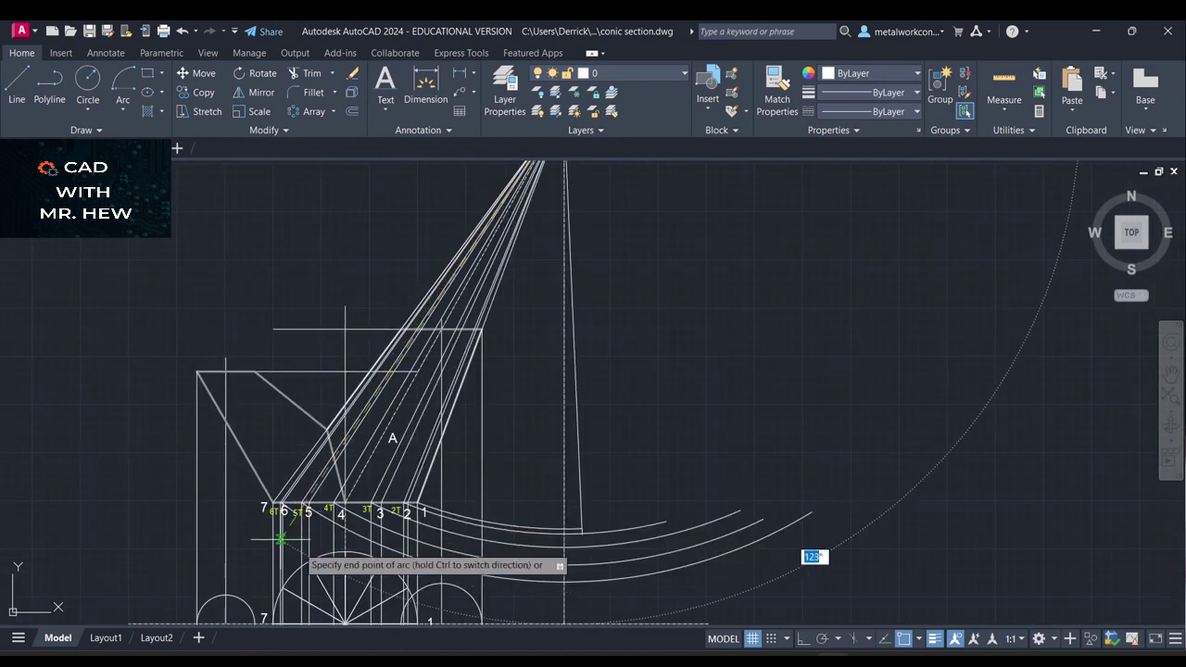
{"action": "left_click", "coordinate": [889, 504]}
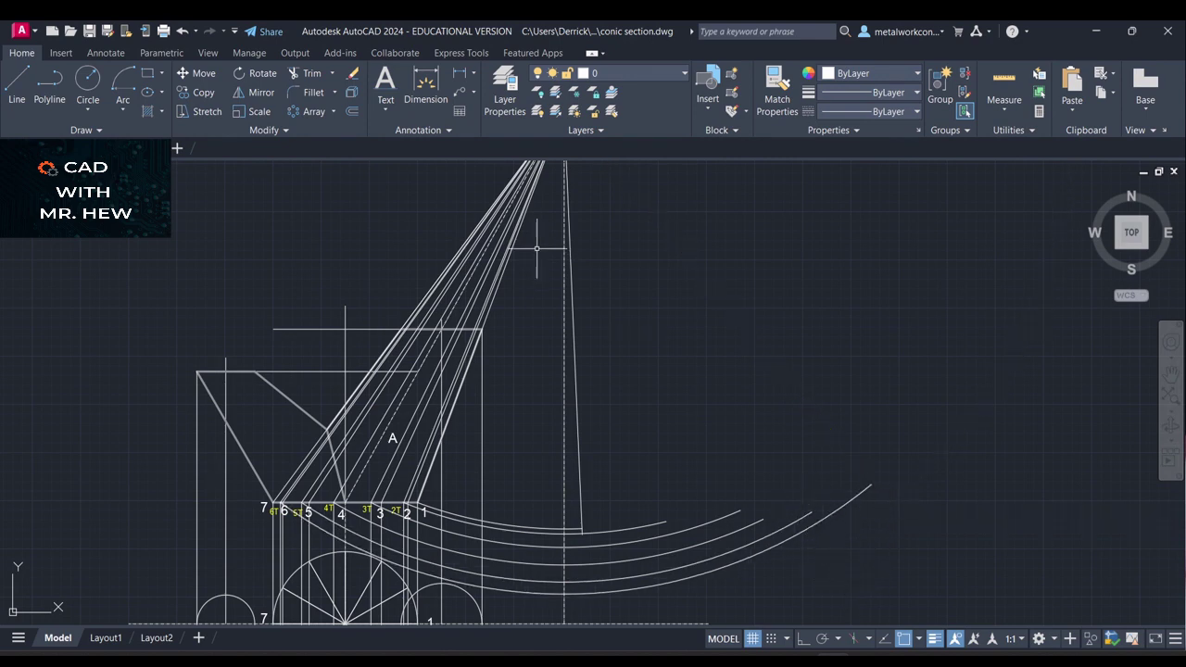
Draw a Center, Start, End arc about the apex from base edge point 7, ending slightly beyond the 6T arc's far end
{"action": "left_click", "coordinate": [118, 110]}
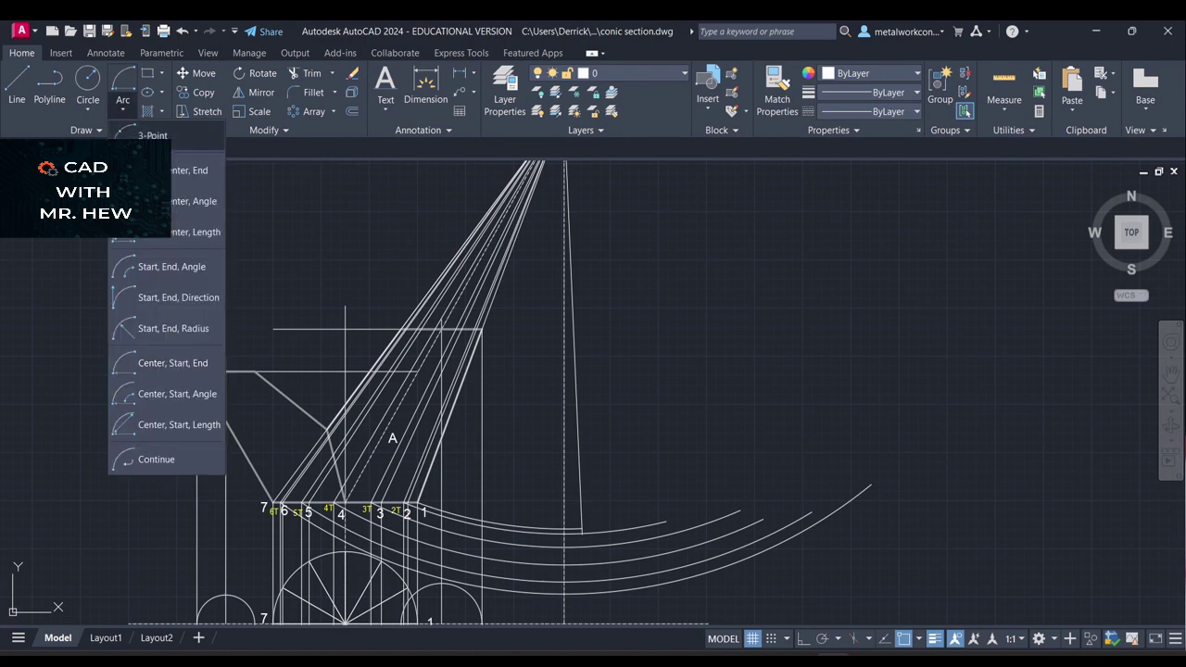
{"action": "left_click", "coordinate": [164, 366]}
{"action": "scroll", "coordinate": [827, 335], "scroll_direction": "down", "scroll_amount": 2}
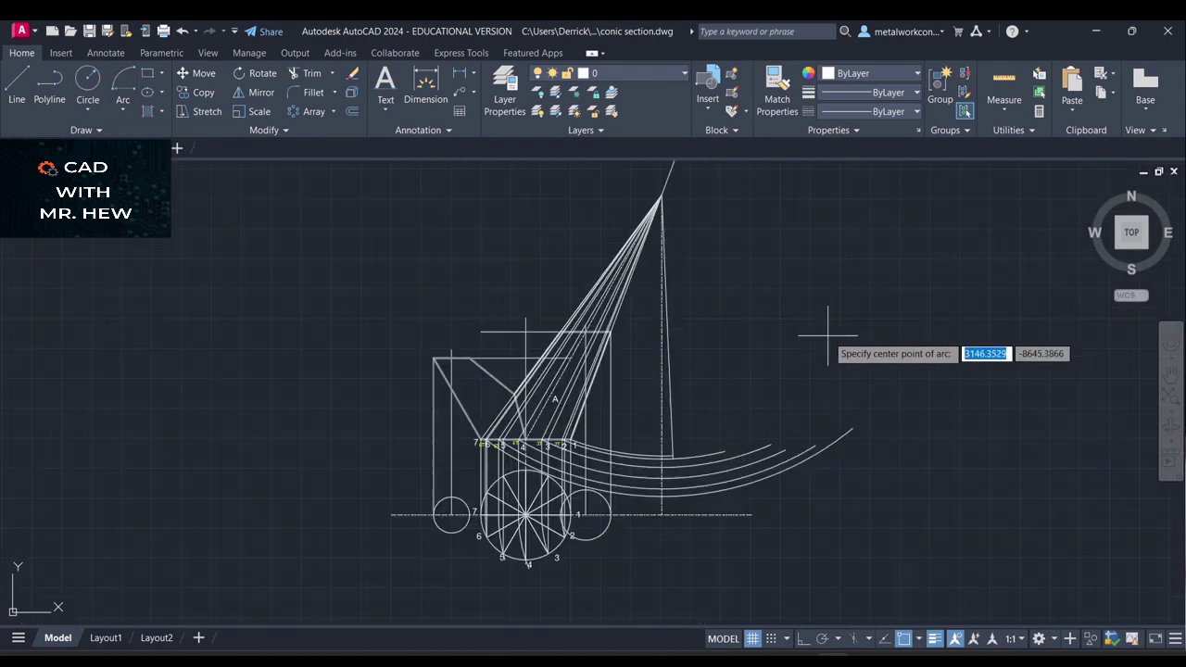
{"action": "left_click", "coordinate": [661, 195]}
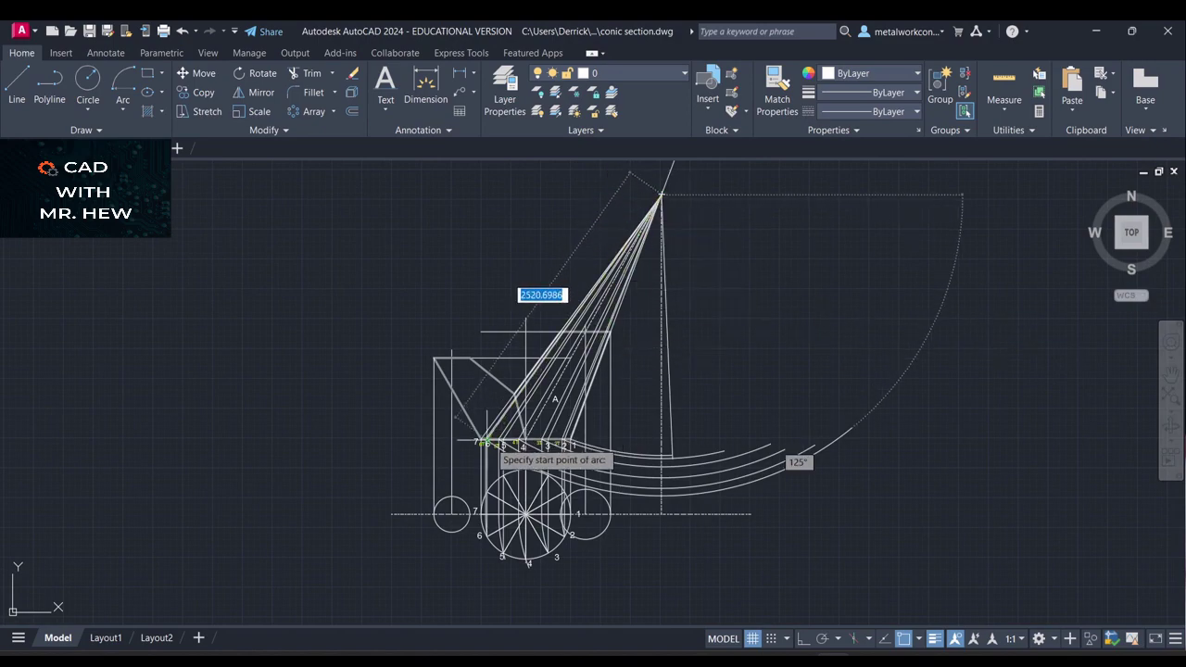
{"action": "scroll", "coordinate": [486, 443], "scroll_direction": "up", "scroll_amount": 4}
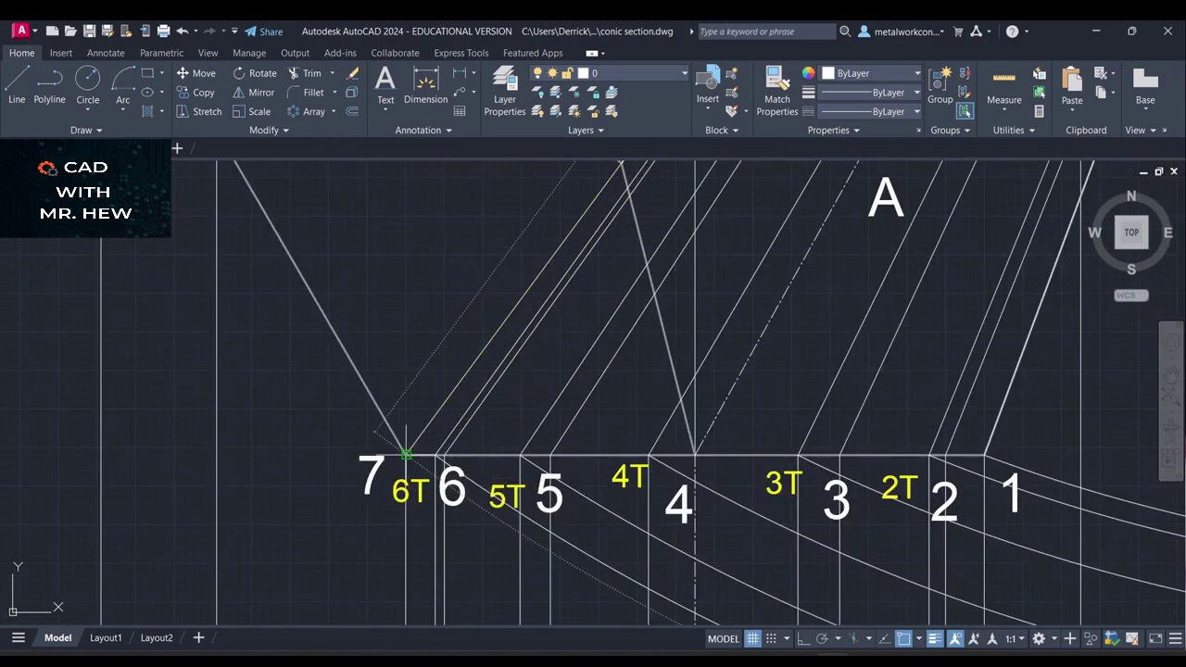
{"action": "left_click", "coordinate": [405, 453]}
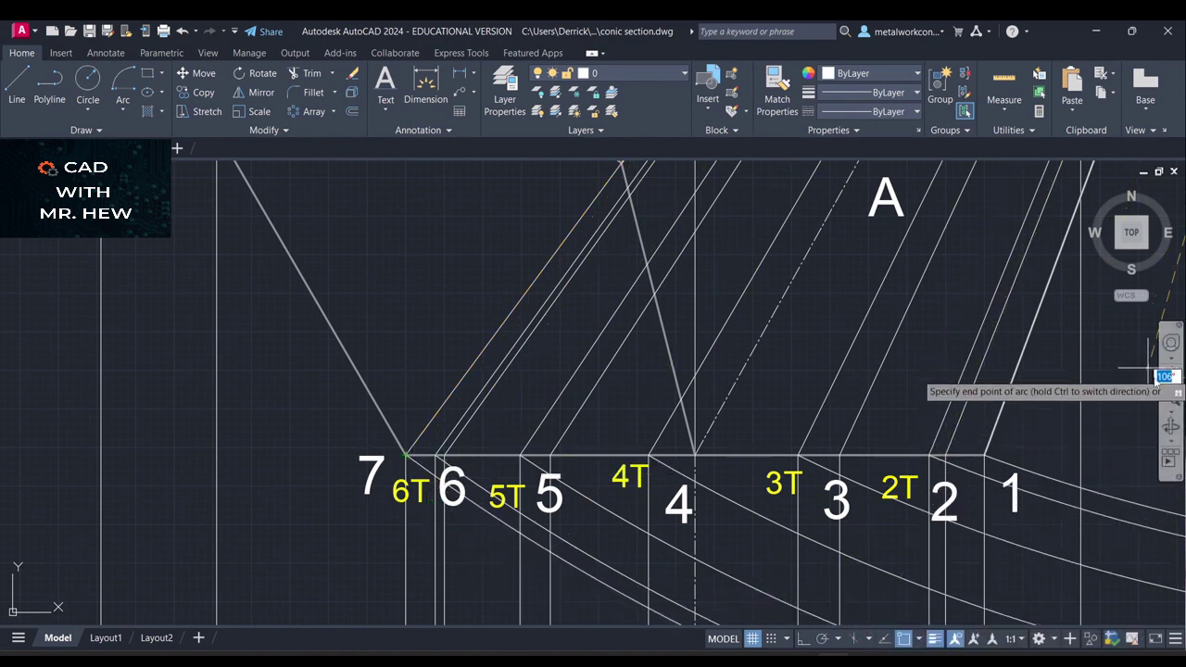
{"action": "scroll", "coordinate": [945, 422], "scroll_direction": "down", "scroll_amount": 4}
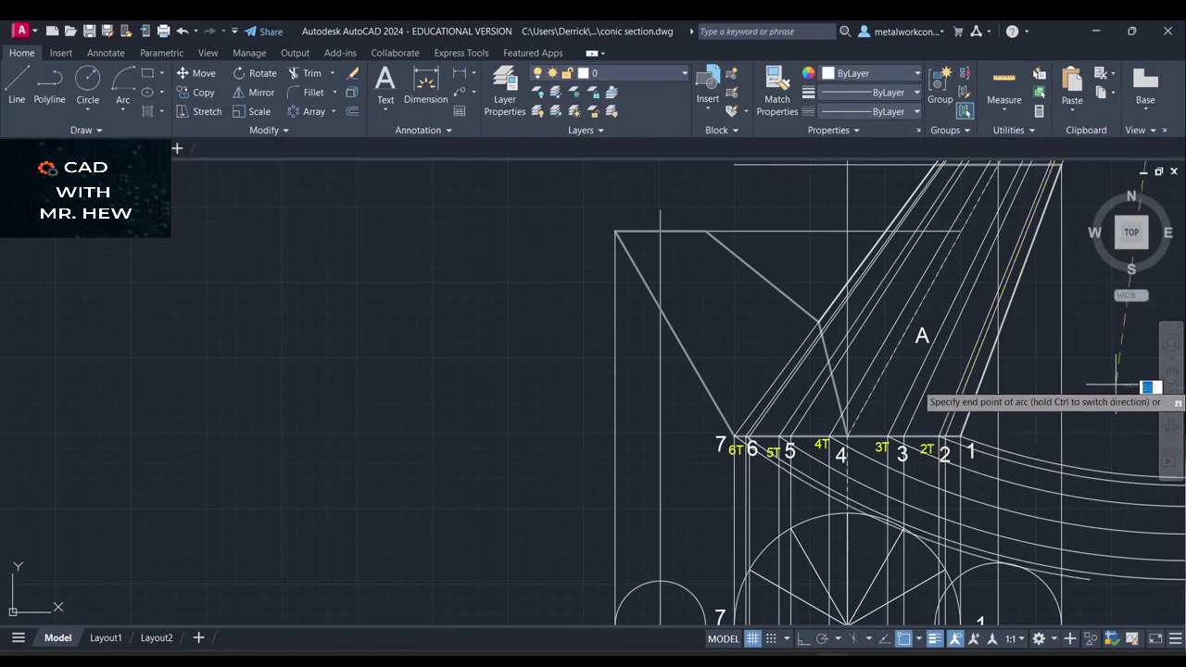
{"action": "scroll", "coordinate": [1116, 407], "scroll_direction": "down", "scroll_amount": 3}
{"action": "scroll", "coordinate": [1093, 434], "scroll_direction": "up", "scroll_amount": 3}
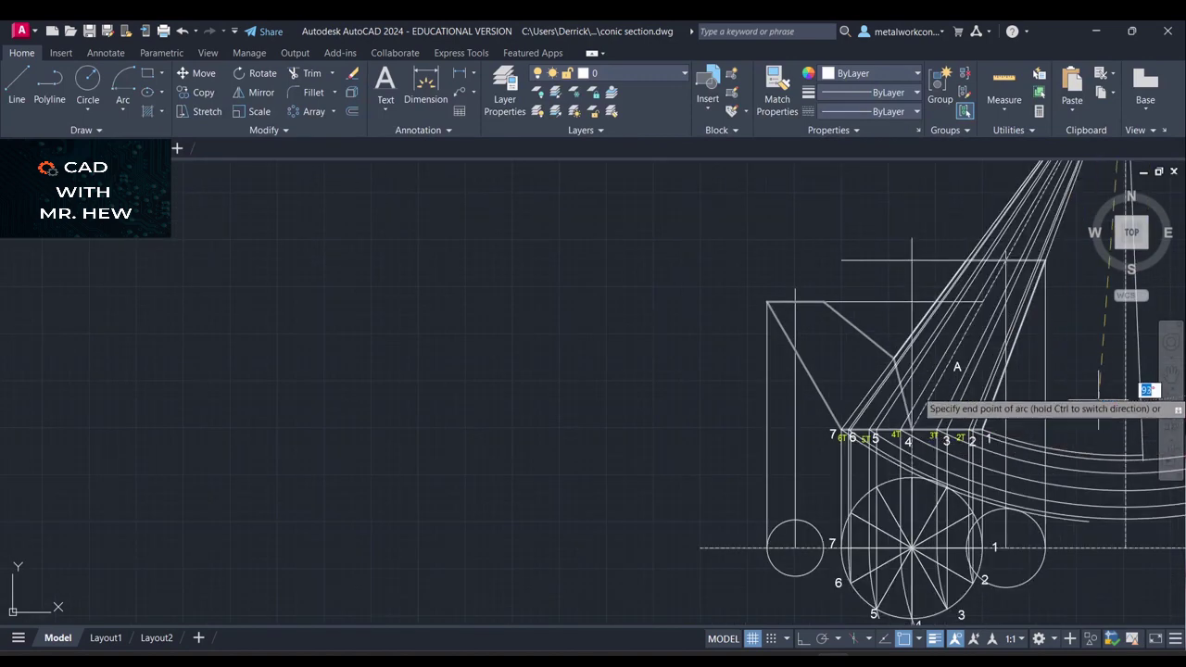
{"action": "left_click", "coordinate": [1171, 373]}
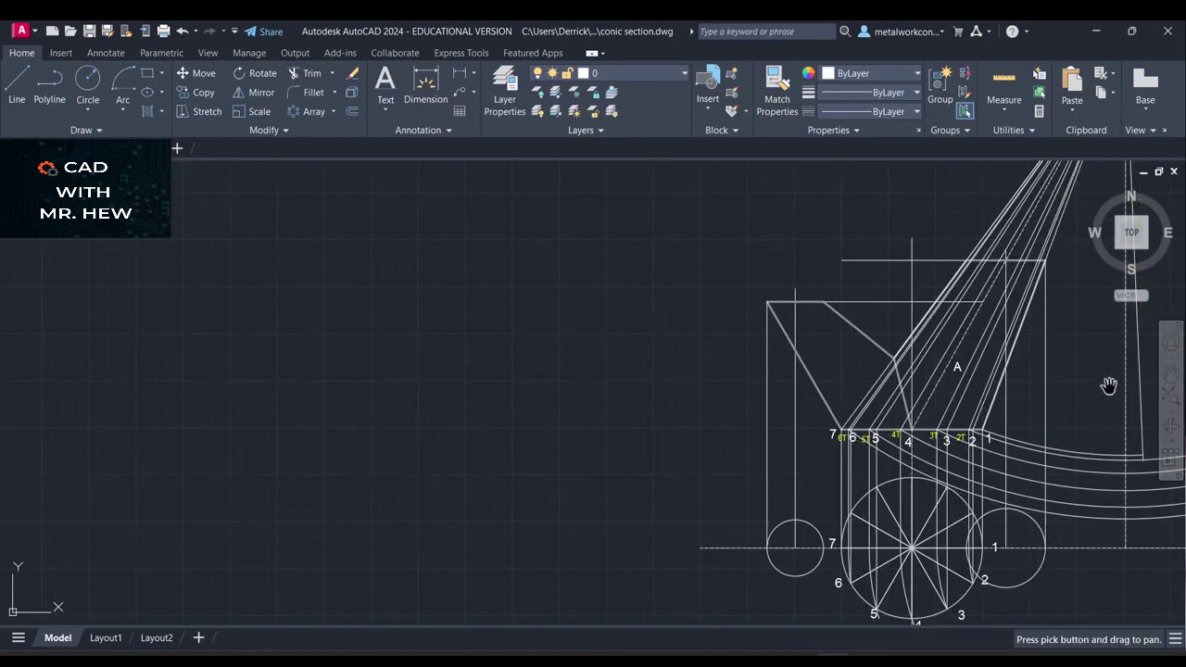
{"action": "left_click_drag", "start_coordinate": [1108, 387], "coordinate": [698, 352]}
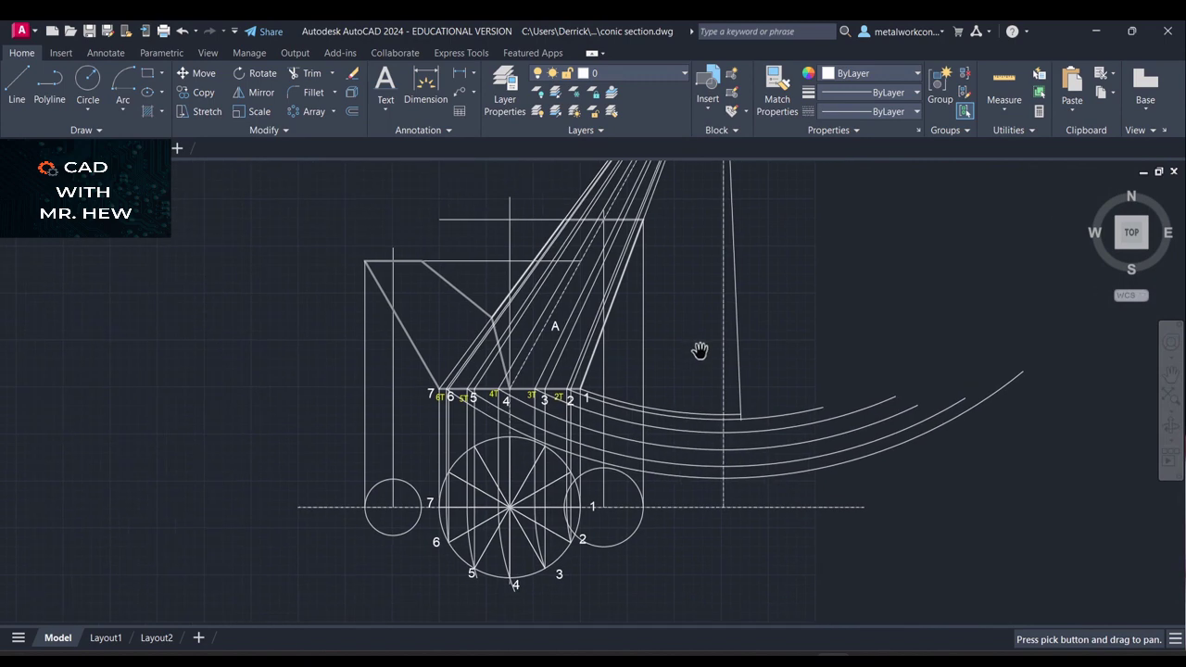
{"action": "key", "text": "Escape"}
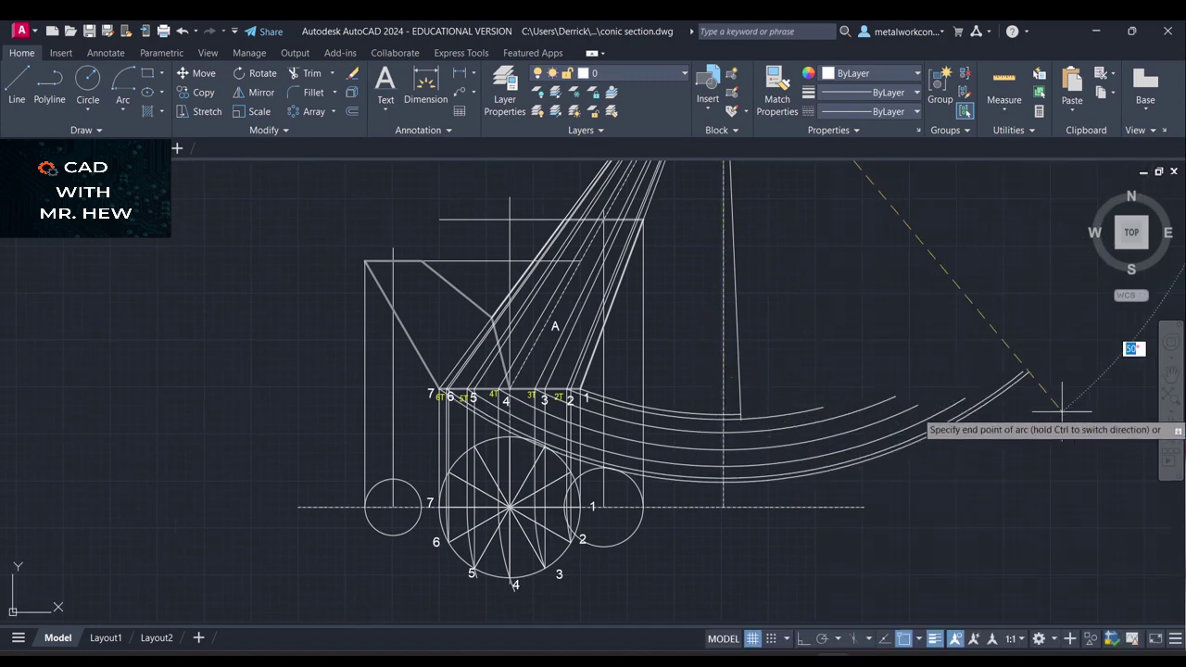
{"action": "left_click", "coordinate": [1055, 370]}
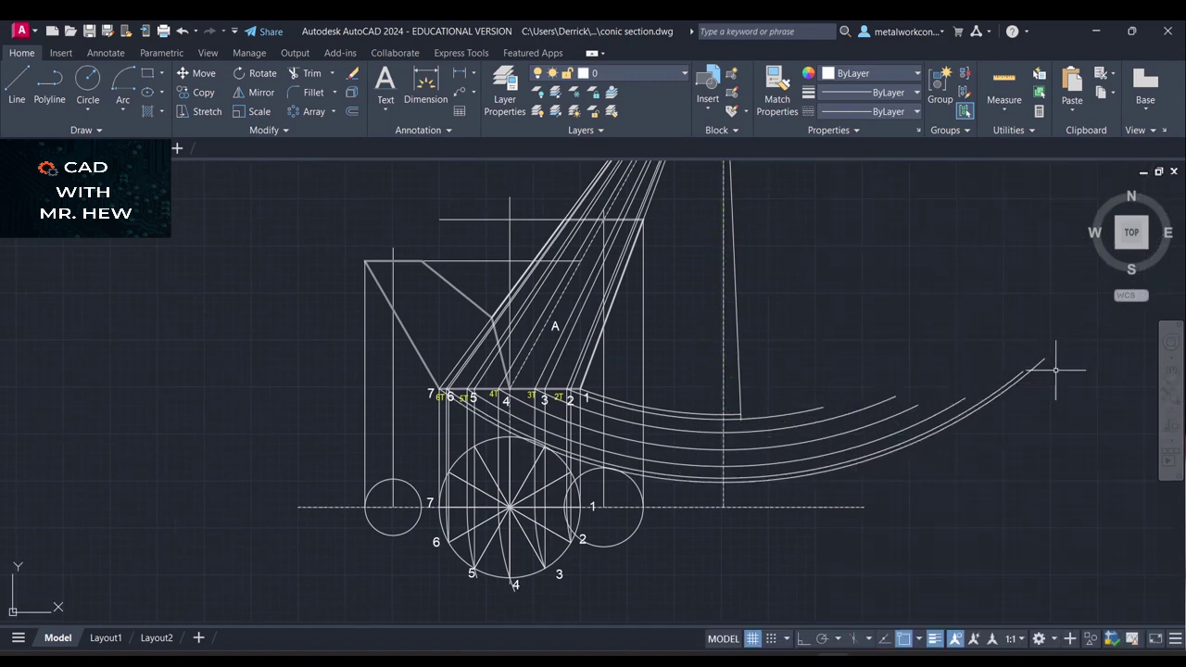
{"action": "key", "text": "Return"}
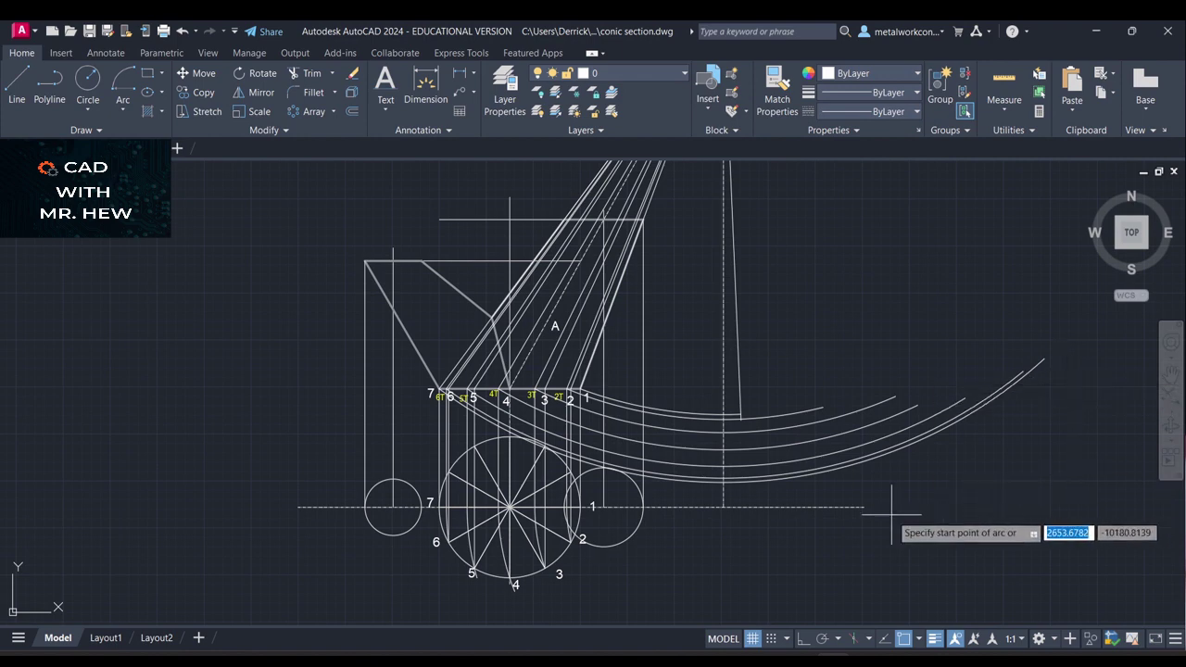
Trim the short overshoot of the near-vertical line from the apex where it passes below the arc from point 1
{"action": "scroll", "coordinate": [767, 424], "scroll_direction": "up", "scroll_amount": 6}
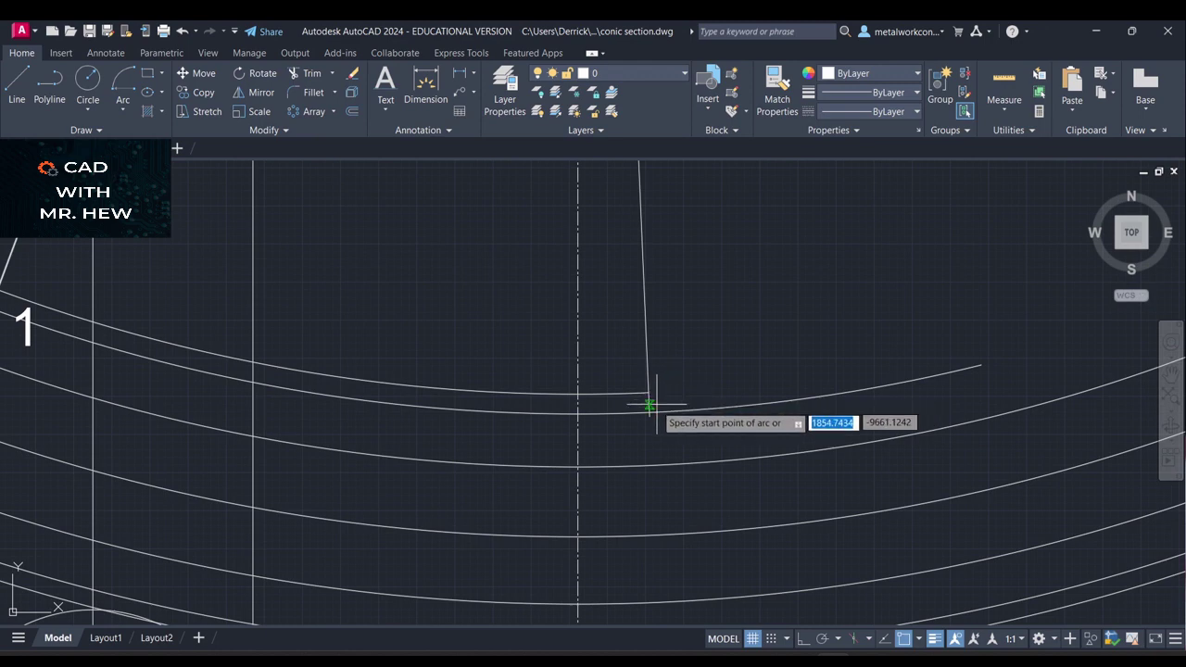
{"action": "left_click", "coordinate": [313, 73]}
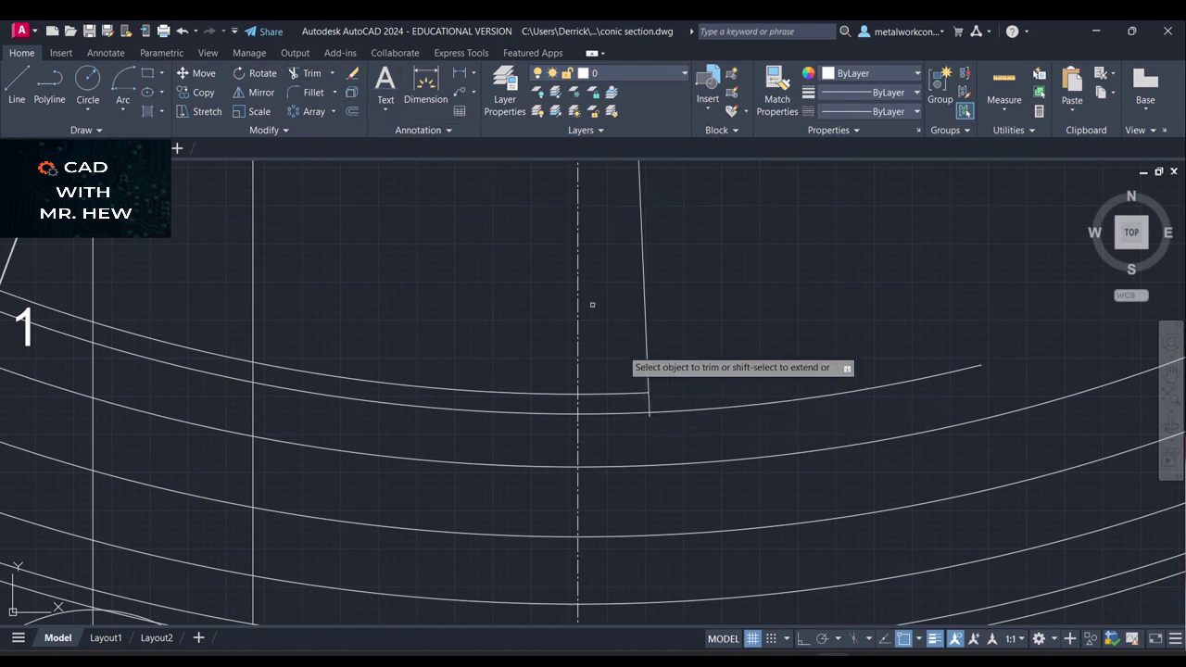
{"action": "left_click", "coordinate": [649, 408]}
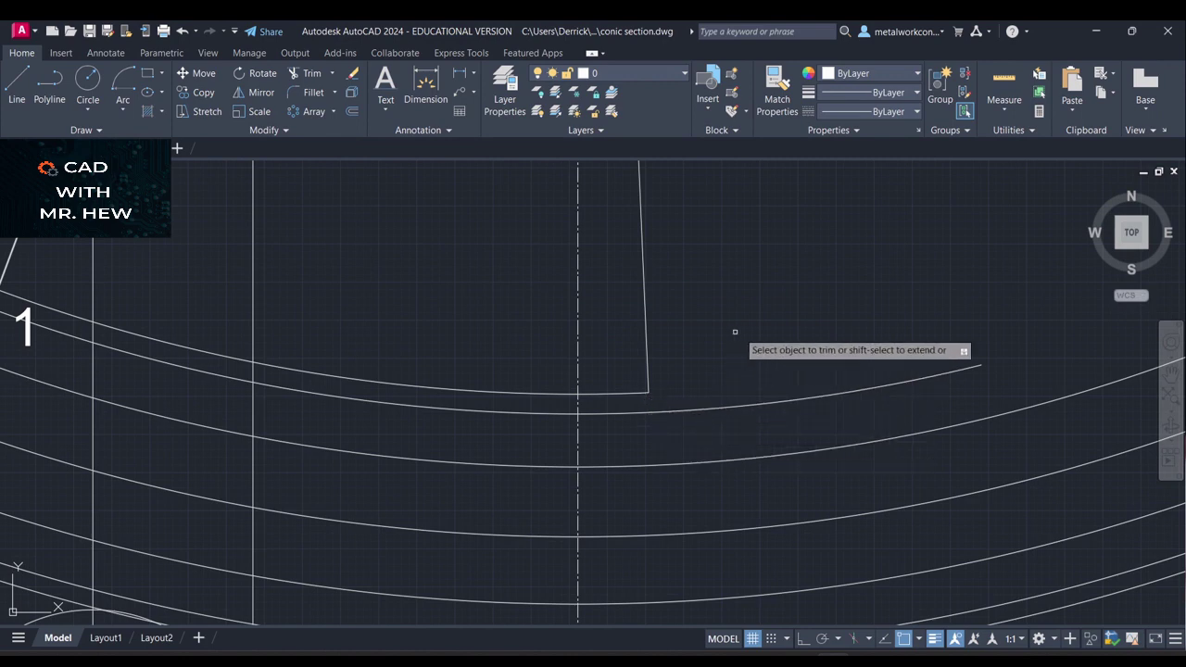
{"action": "scroll", "coordinate": [734, 331], "scroll_direction": "down", "scroll_amount": 5}
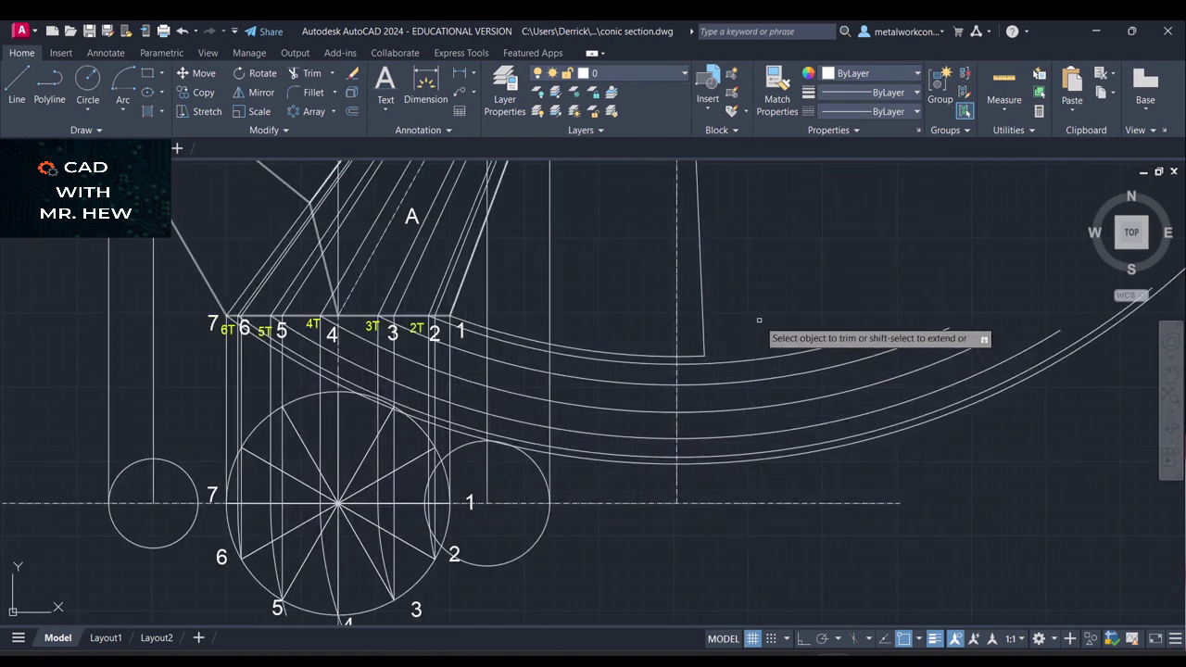
{"action": "key", "text": "Escape"}
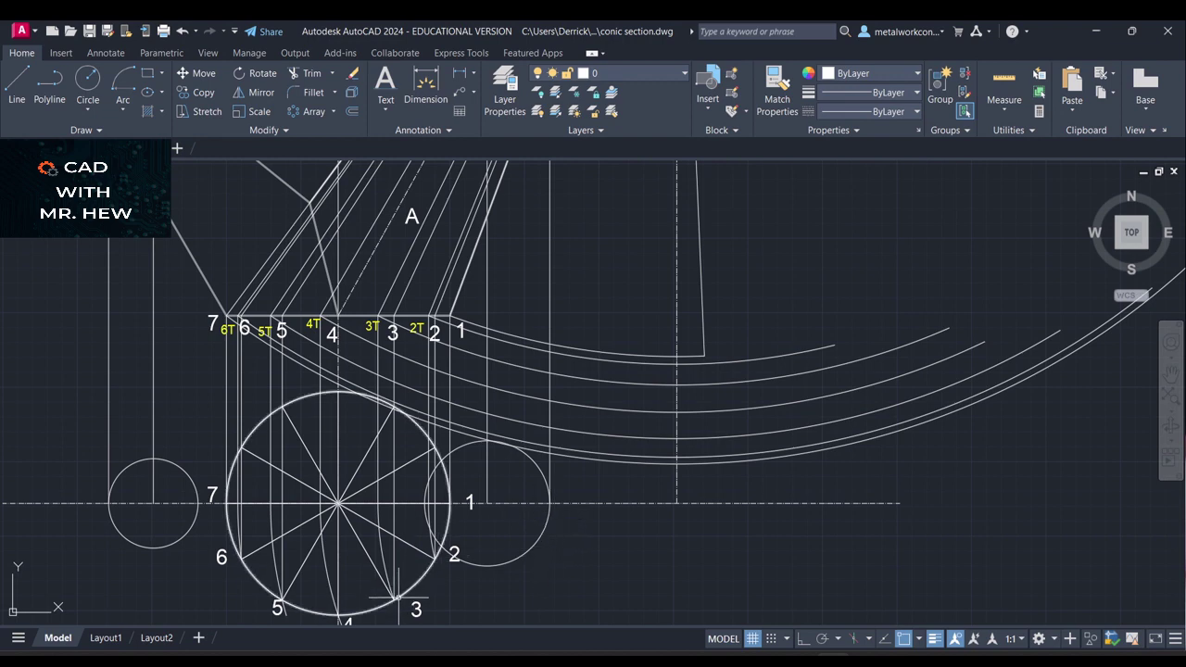
Make the dim layer current, keep it turned on, and unlock it
{"action": "left_click", "coordinate": [603, 74]}
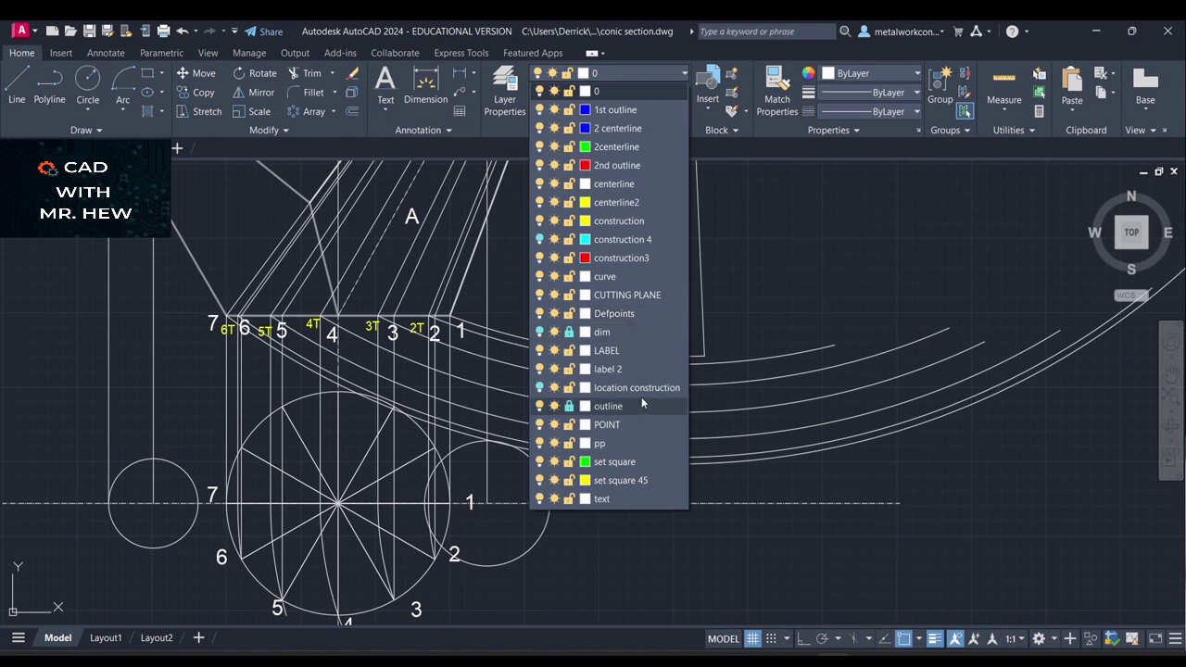
{"action": "left_click", "coordinate": [613, 335]}
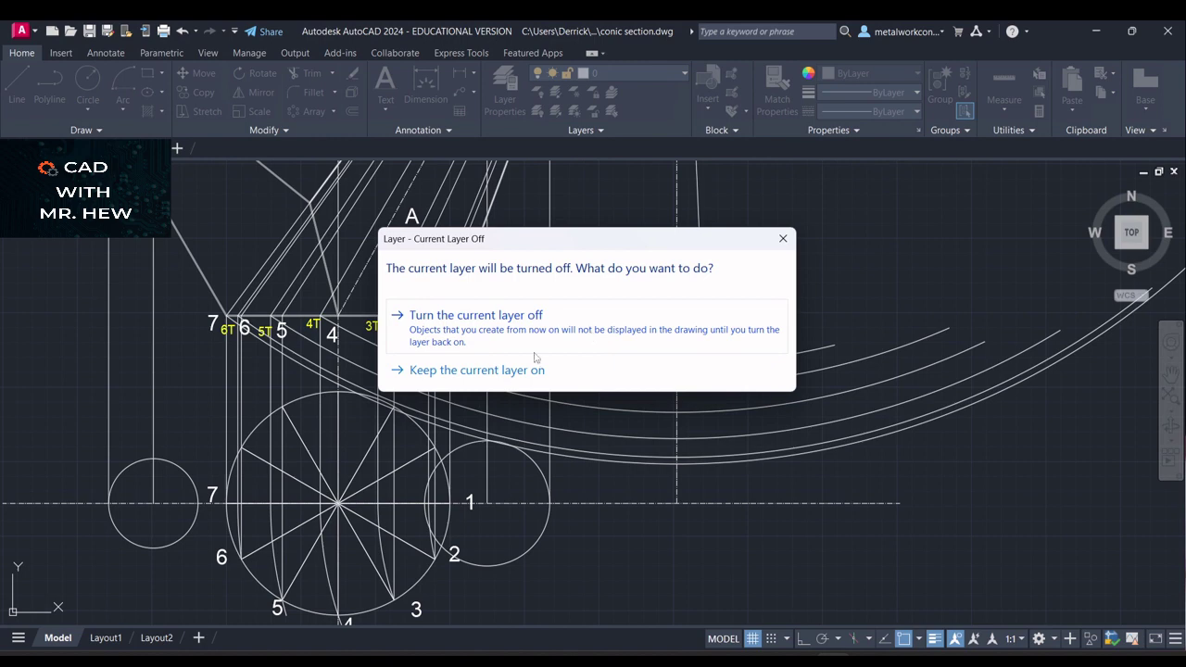
{"action": "left_click", "coordinate": [536, 370]}
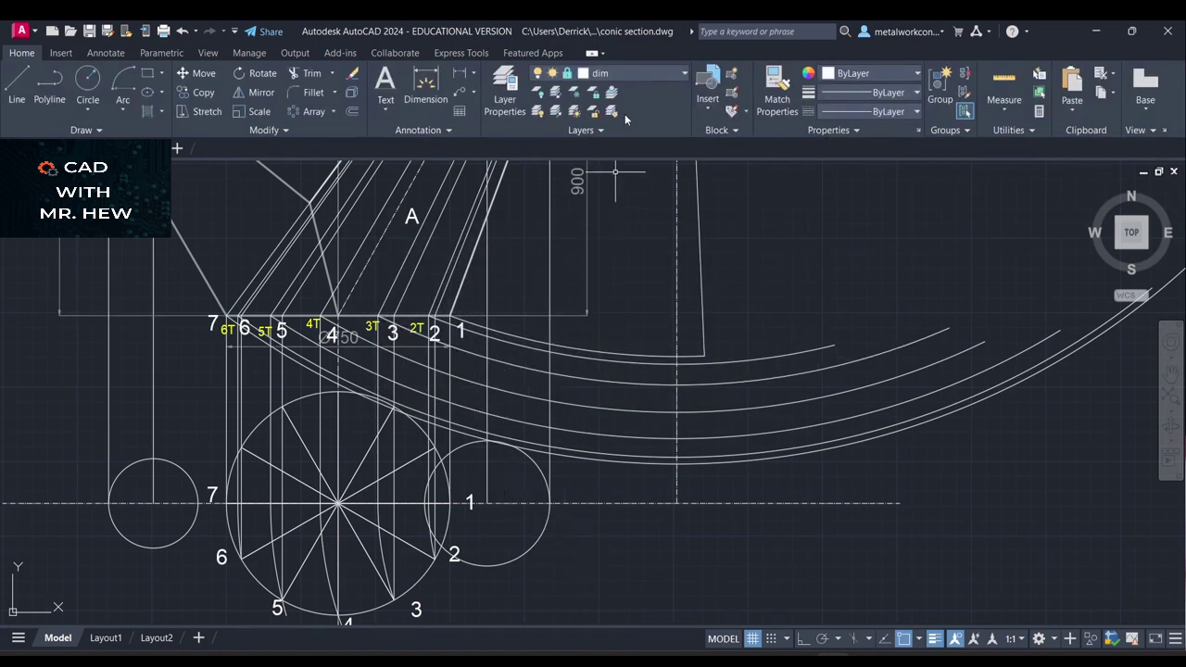
{"action": "left_click", "coordinate": [563, 80]}
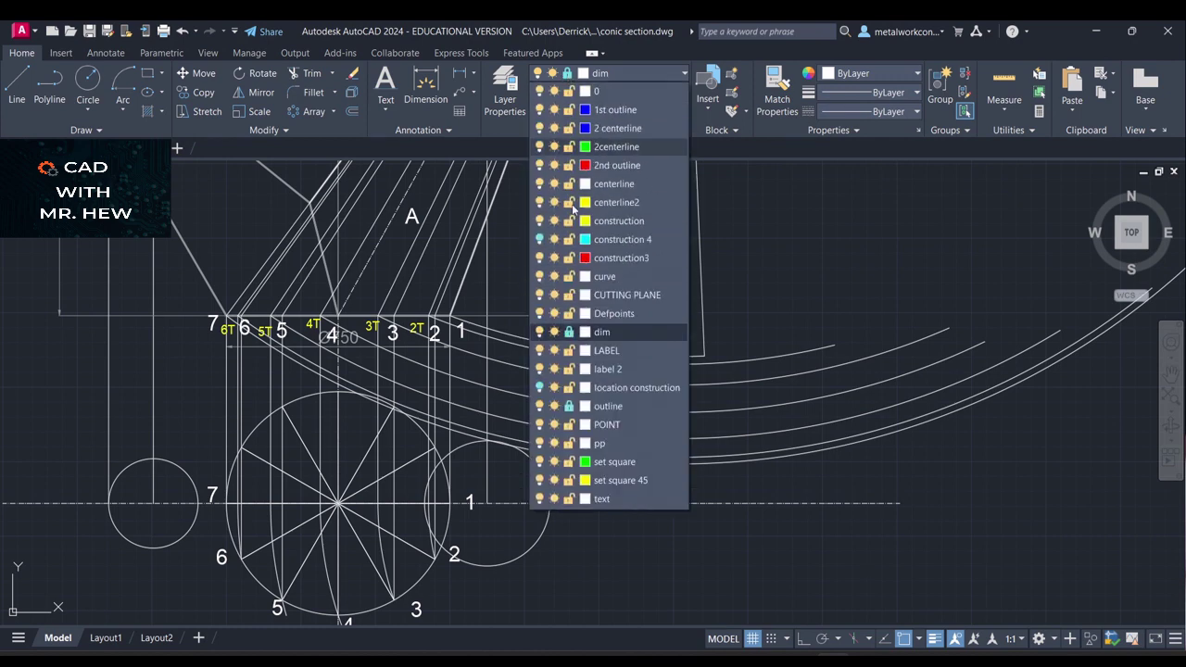
{"action": "left_click", "coordinate": [569, 331]}
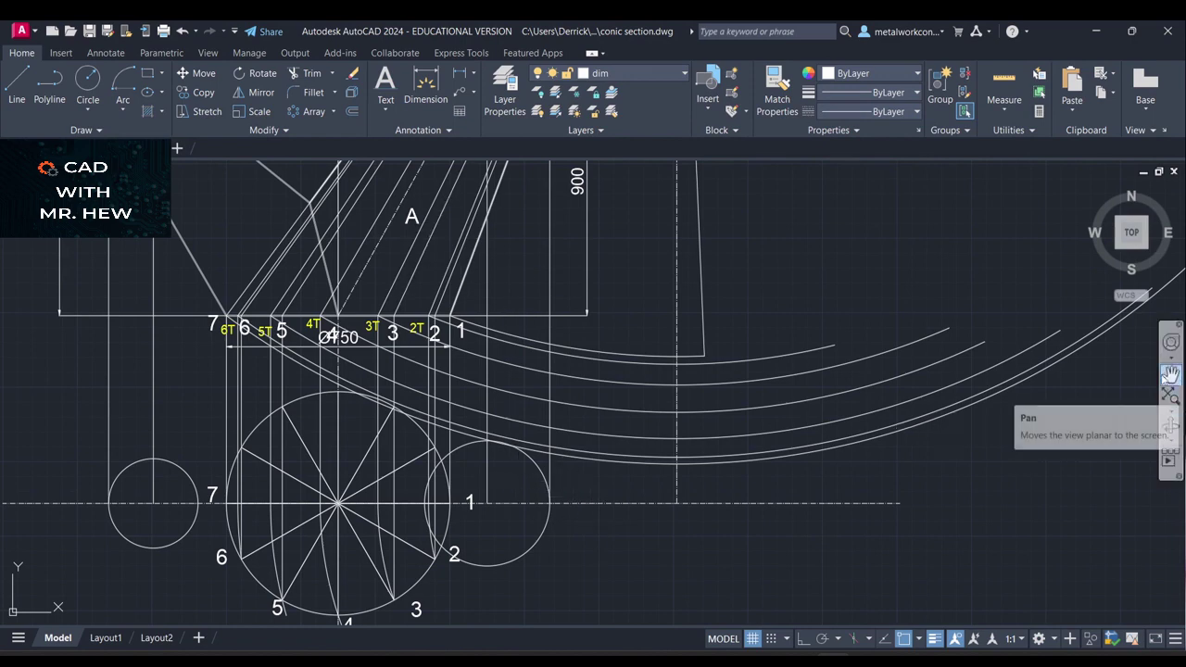
{"action": "left_click", "coordinate": [1170, 375]}
{"action": "left_click_drag", "start_coordinate": [943, 506], "coordinate": [965, 421]}
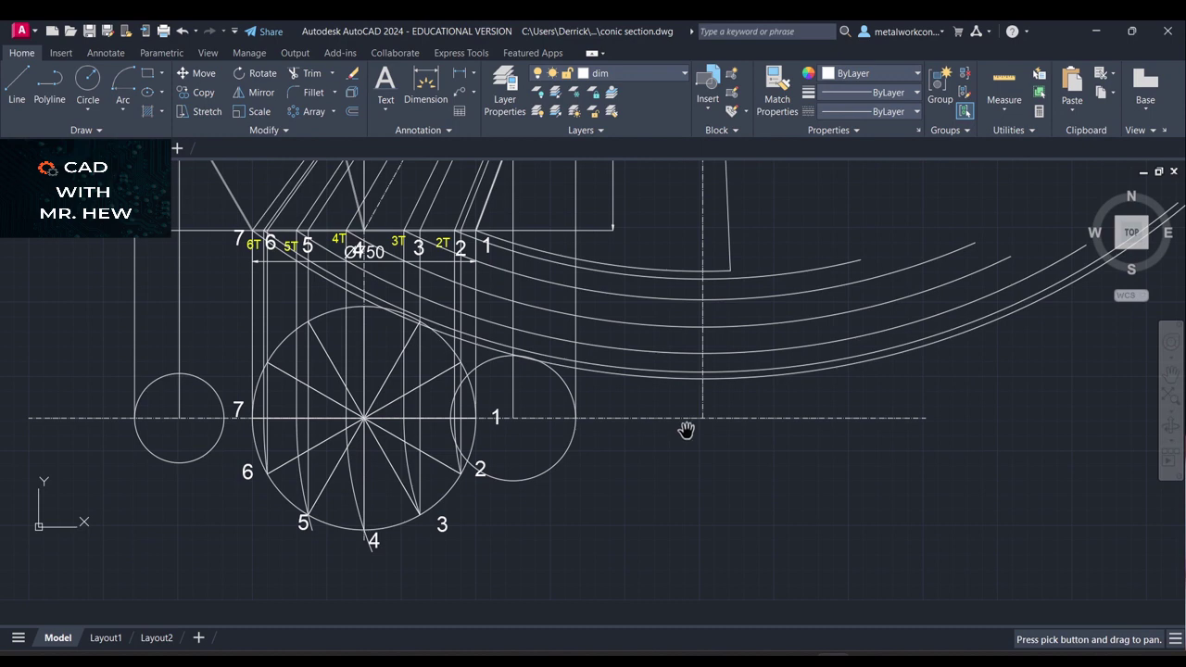
{"action": "key", "text": "Escape"}
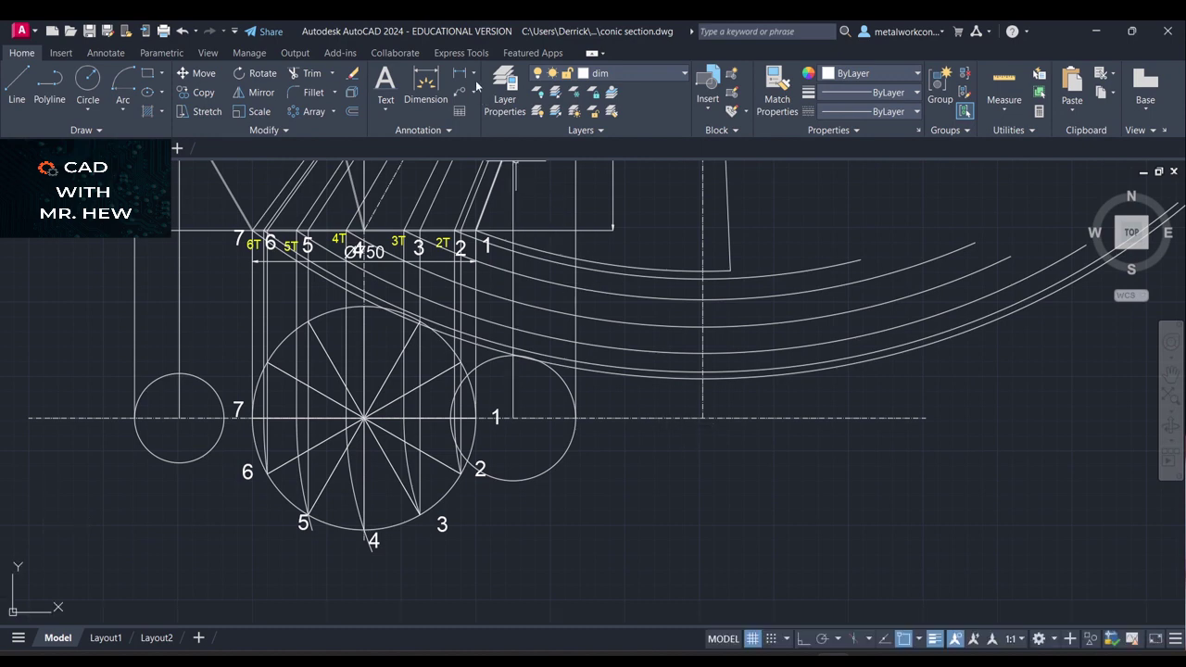
{"action": "left_click", "coordinate": [459, 73]}
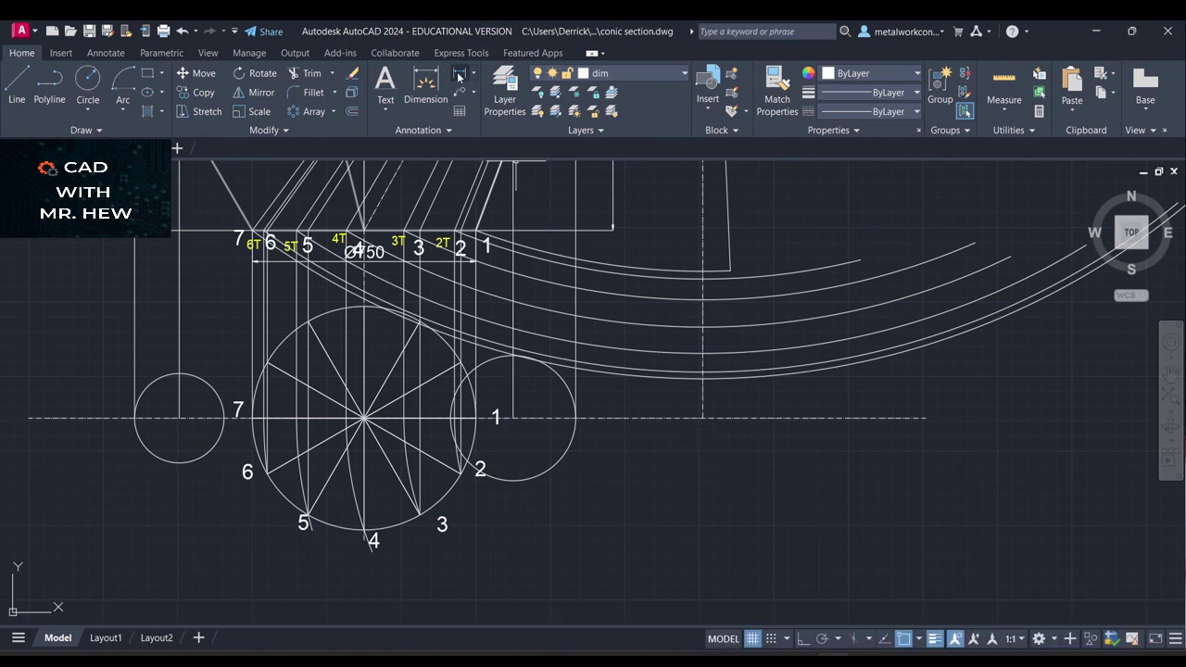
{"action": "left_click", "coordinate": [422, 509]}
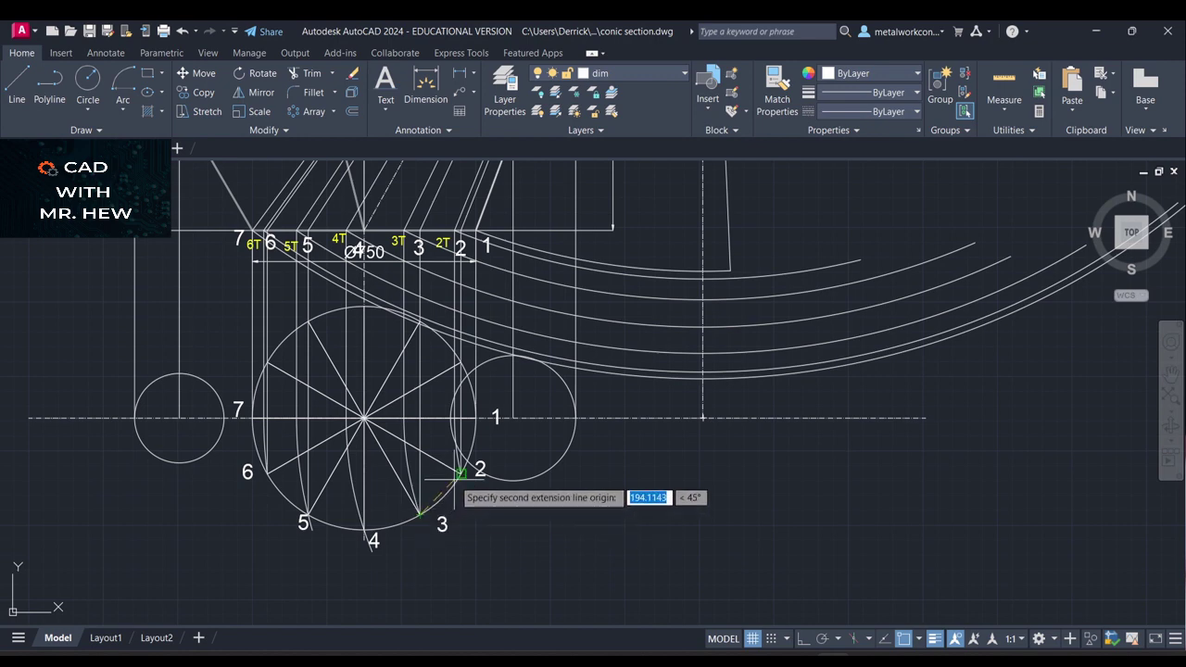
{"action": "scroll", "coordinate": [458, 477], "scroll_direction": "up", "scroll_amount": 5}
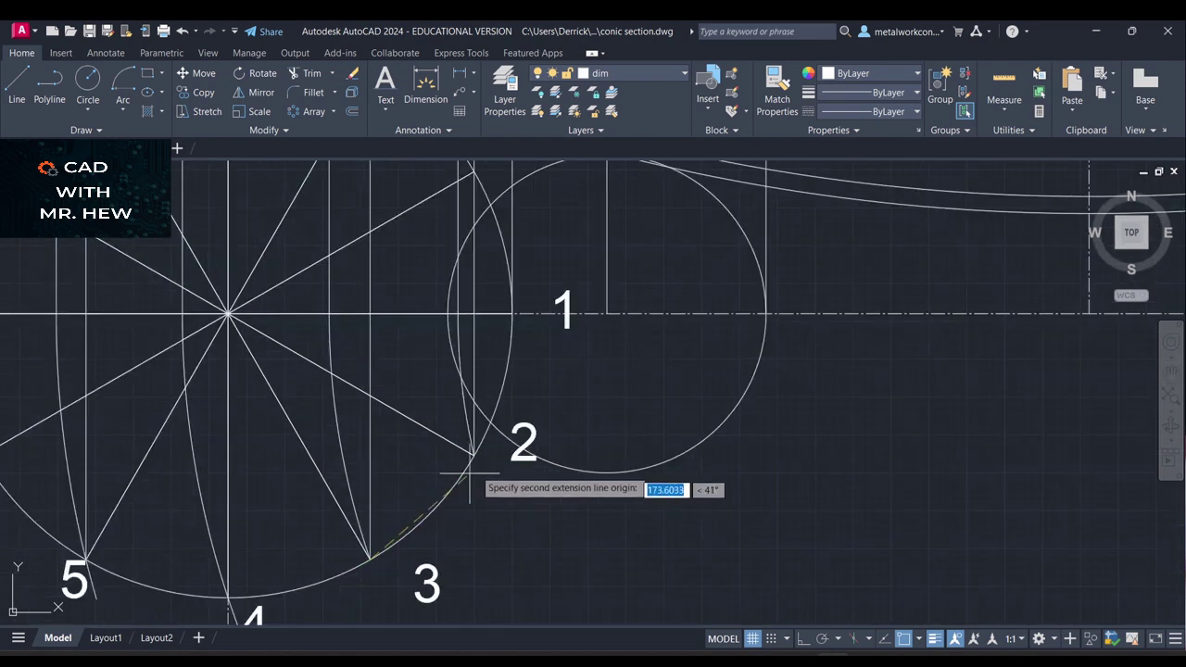
{"action": "left_click", "coordinate": [473, 455]}
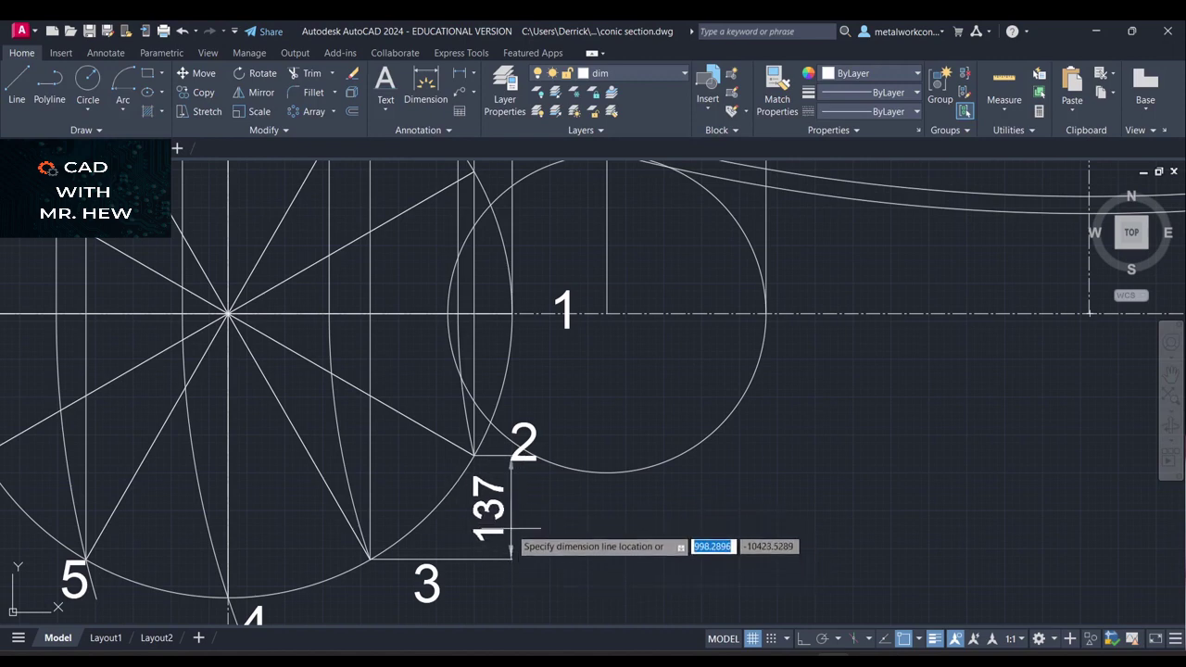
{"action": "key", "text": "Escape"}
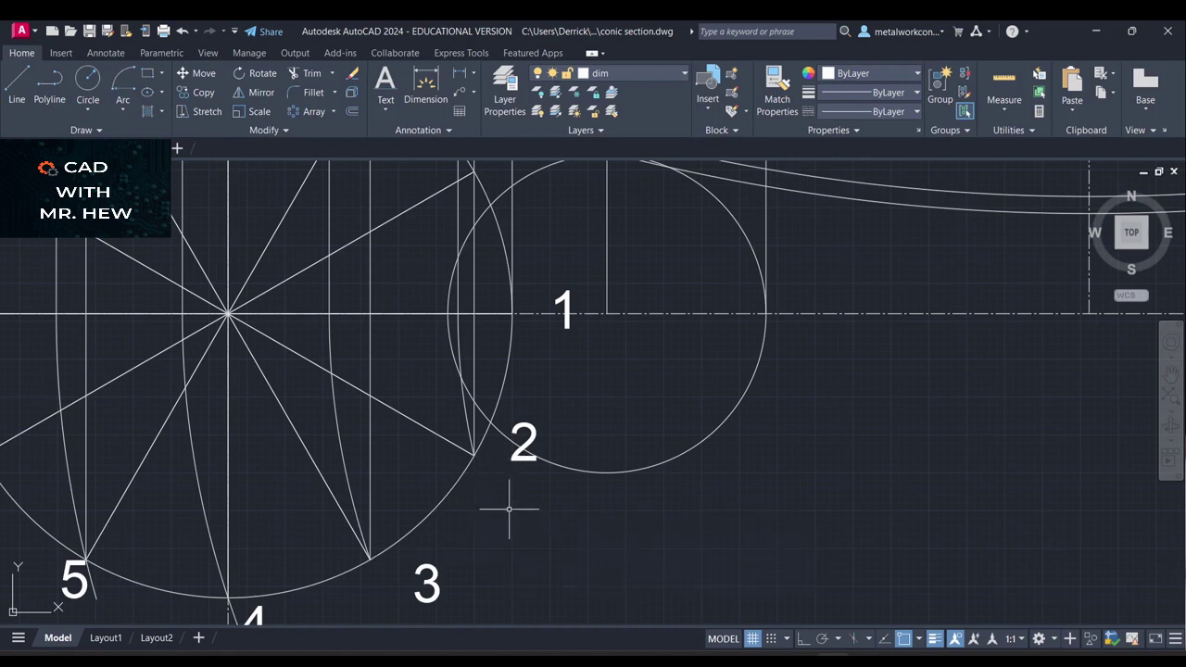
Place an aligned dimension between points 3 and 2 on the base circle, with the dimension line outside the circle
{"action": "left_click", "coordinate": [472, 75]}
{"action": "left_click", "coordinate": [488, 127]}
{"action": "left_click", "coordinate": [369, 558]}
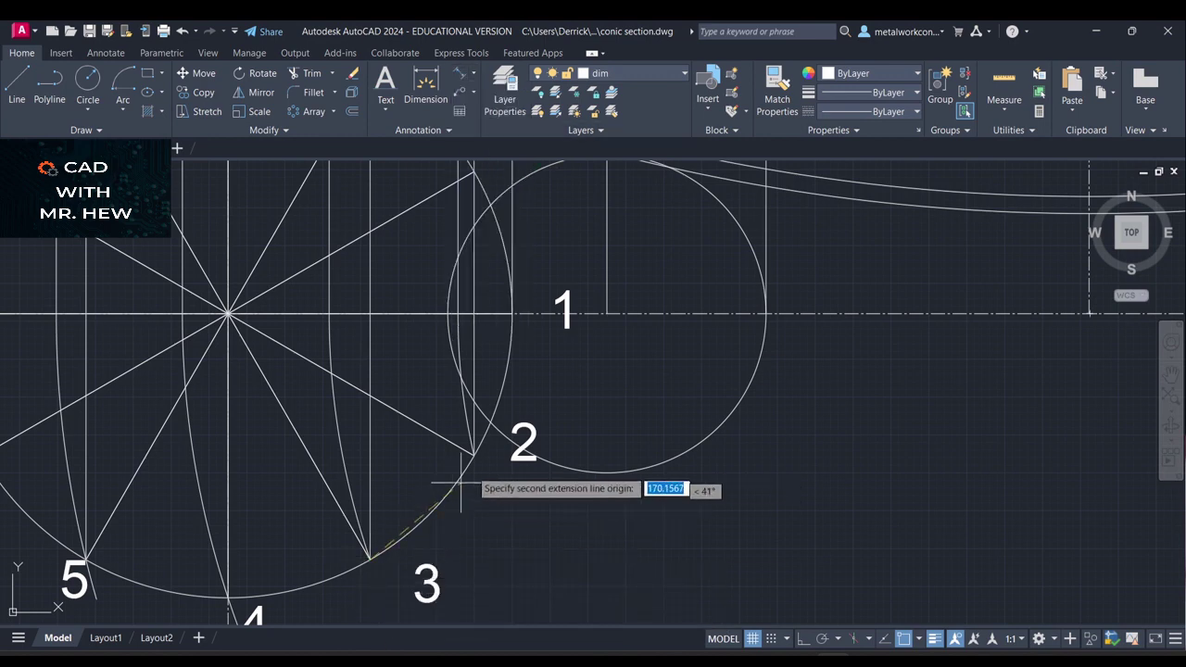
{"action": "left_click", "coordinate": [475, 453]}
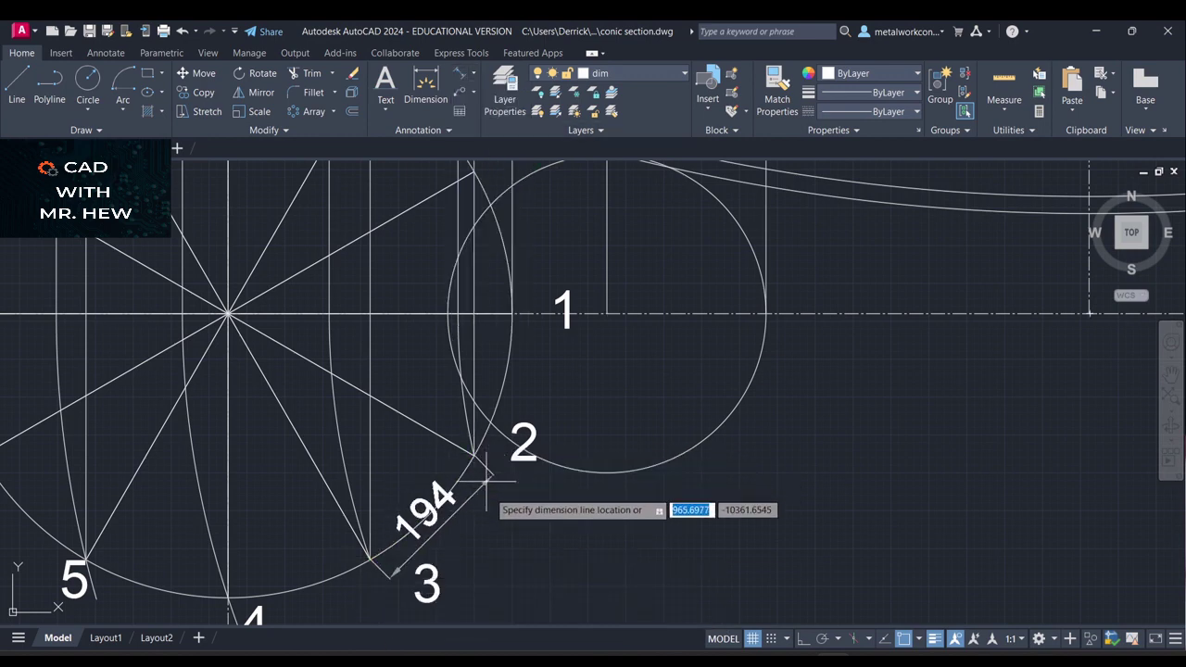
{"action": "left_click", "coordinate": [547, 540]}
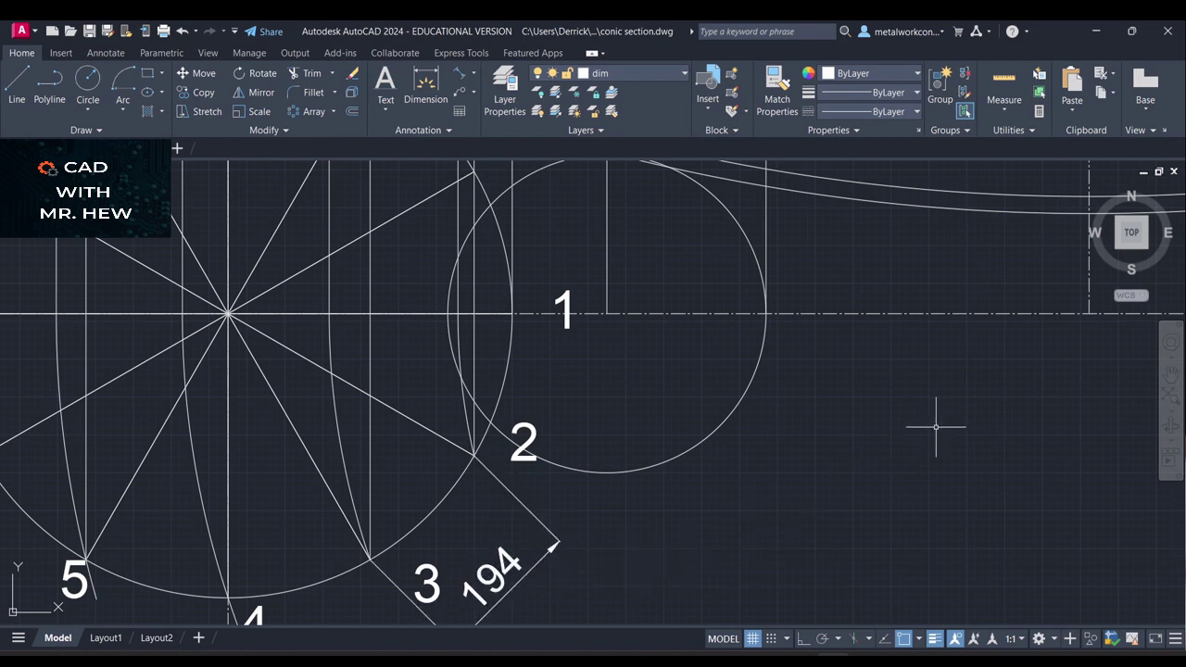
{"action": "scroll", "coordinate": [936, 427], "scroll_direction": "down", "scroll_amount": 2}
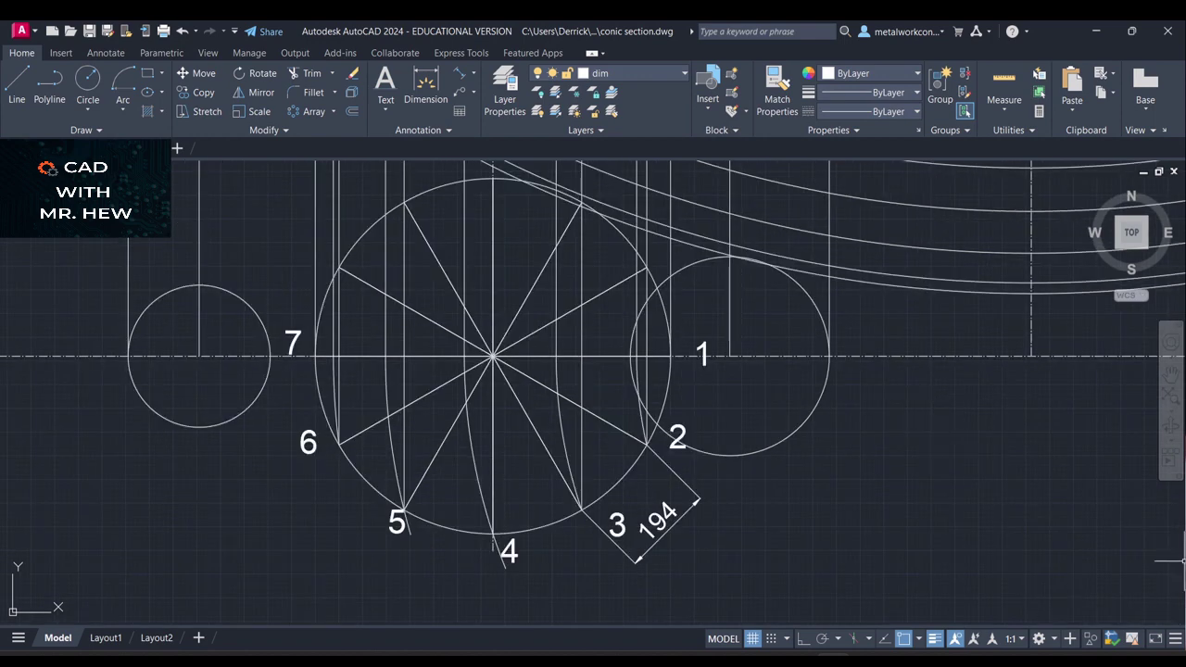
{"action": "left_click", "coordinate": [1170, 375]}
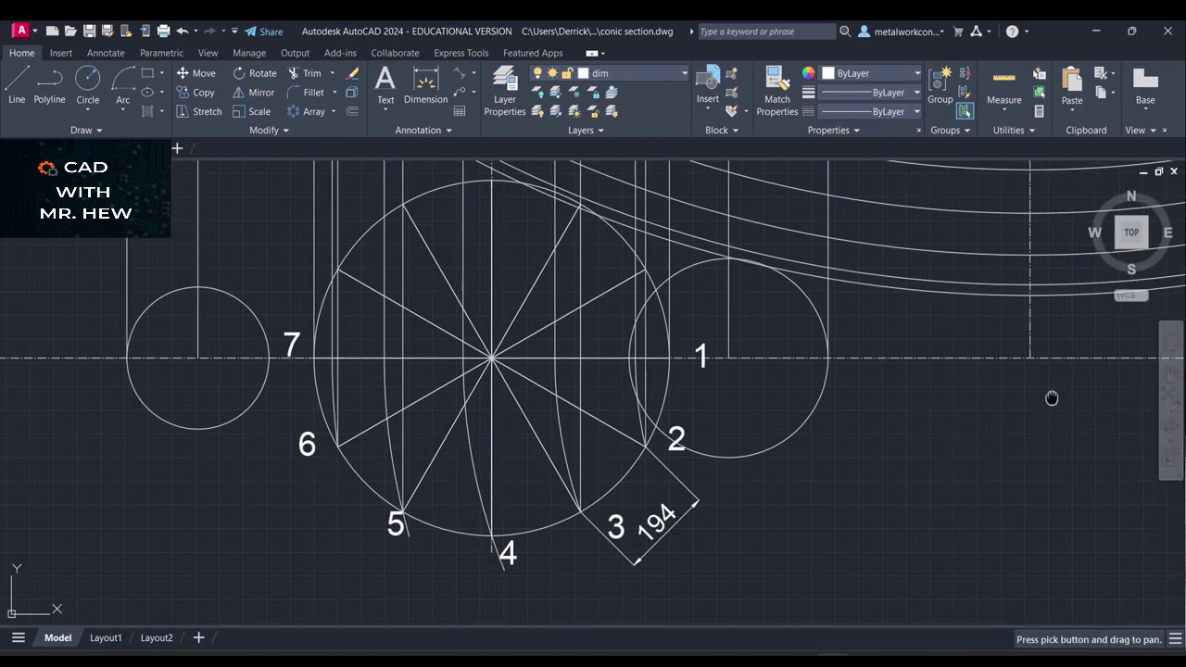
{"action": "mouse_move", "coordinate": [976, 397]}
{"action": "left_mouse_down"}
{"action": "mouse_move", "coordinate": [862, 442]}
{"action": "mouse_move", "coordinate": [924, 490]}
{"action": "mouse_move", "coordinate": [934, 540]}
{"action": "mouse_move", "coordinate": [658, 472]}
{"action": "mouse_move", "coordinate": [672, 416]}
{"action": "mouse_move", "coordinate": [717, 431]}
{"action": "mouse_move", "coordinate": [657, 461]}
{"action": "mouse_move", "coordinate": [667, 527]}
{"action": "left_mouse_up"}
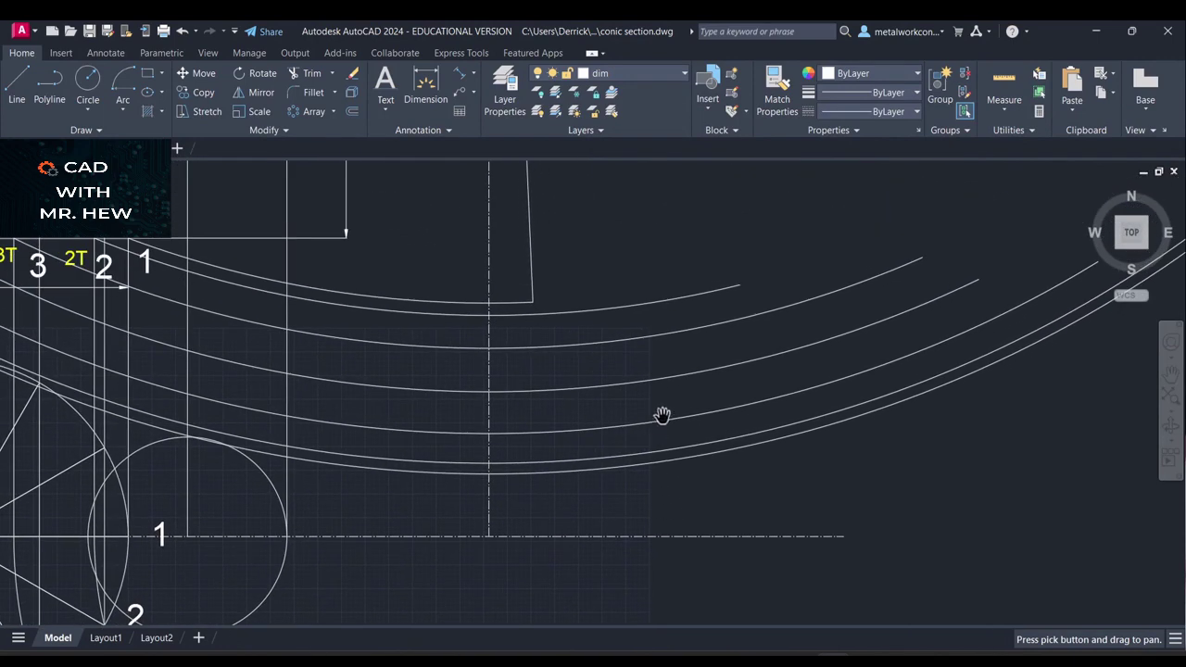
Draw a short arc of radius 194 about the lower end of the near-vertical line from the apex, crossing the 2T arc
{"action": "left_click_drag", "start_coordinate": [636, 450], "coordinate": [672, 230]}
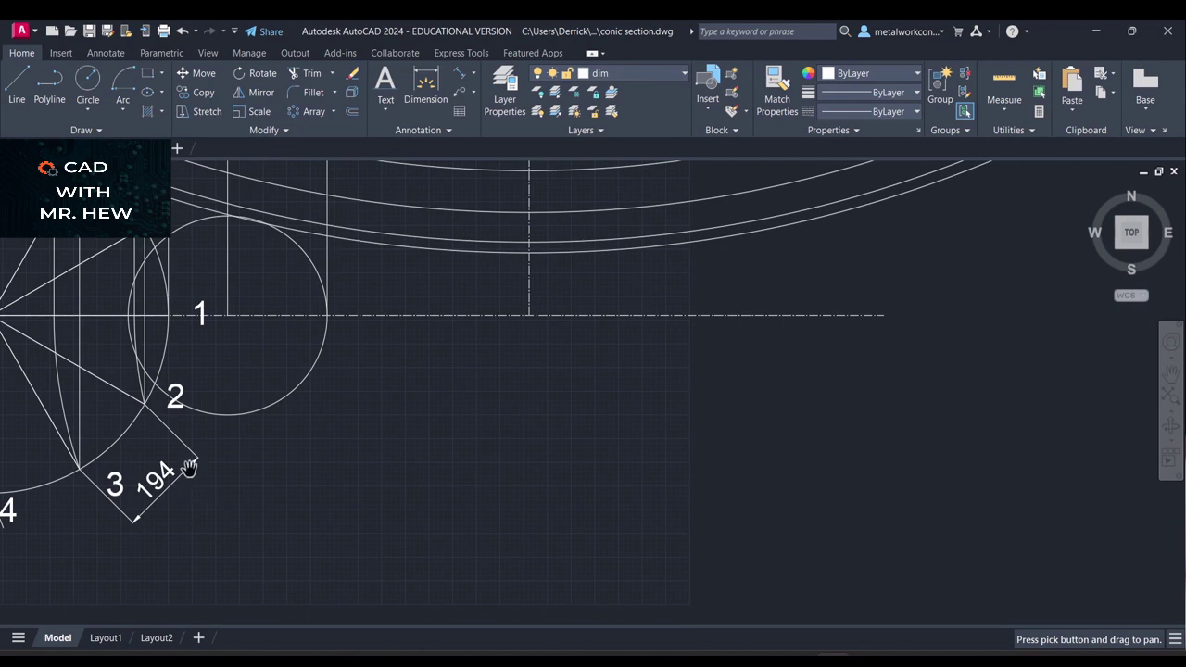
{"action": "scroll", "coordinate": [685, 431], "scroll_direction": "down", "scroll_amount": 4}
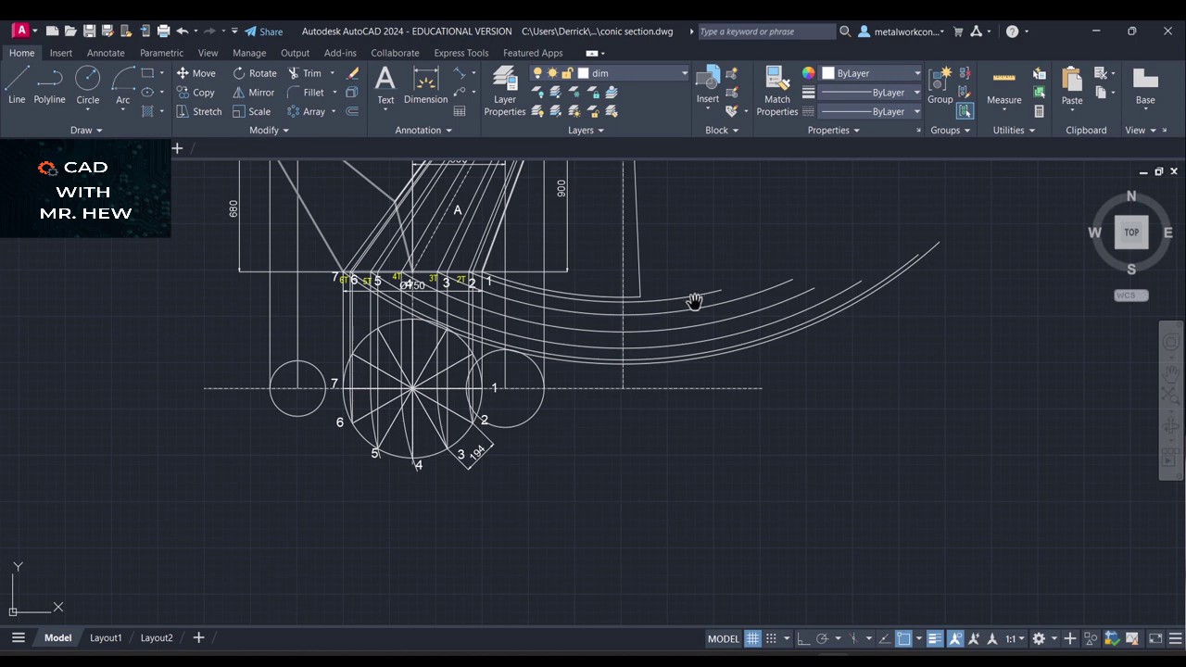
{"action": "scroll", "coordinate": [692, 302], "scroll_direction": "up", "scroll_amount": 2}
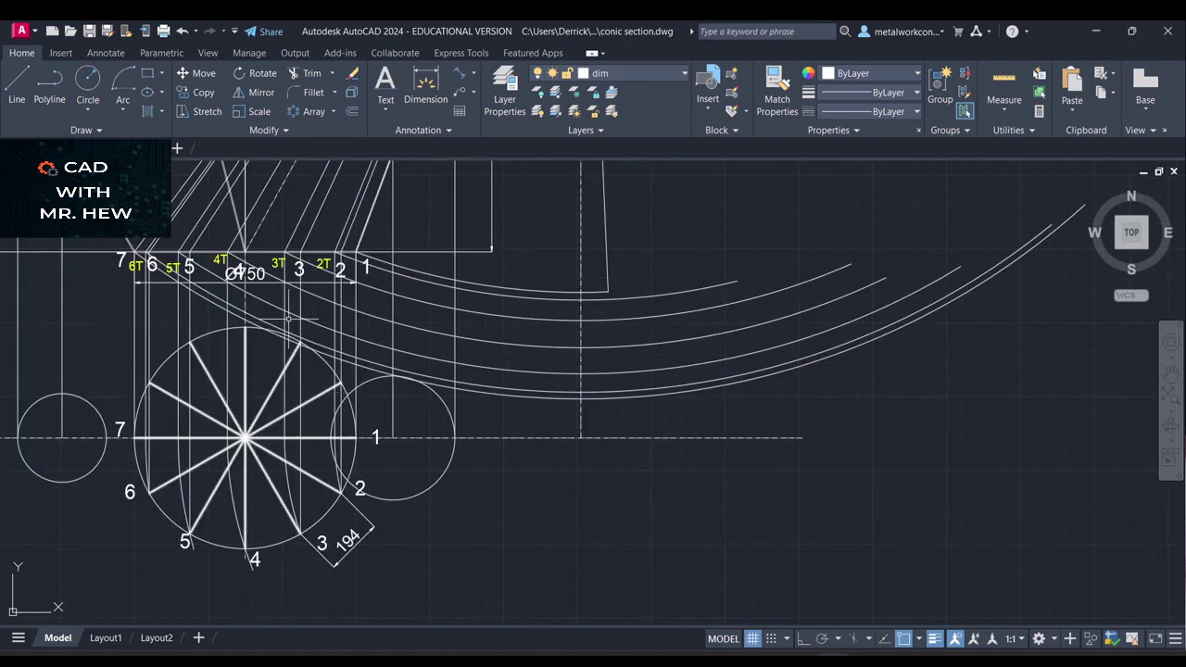
{"action": "left_click", "coordinate": [89, 82]}
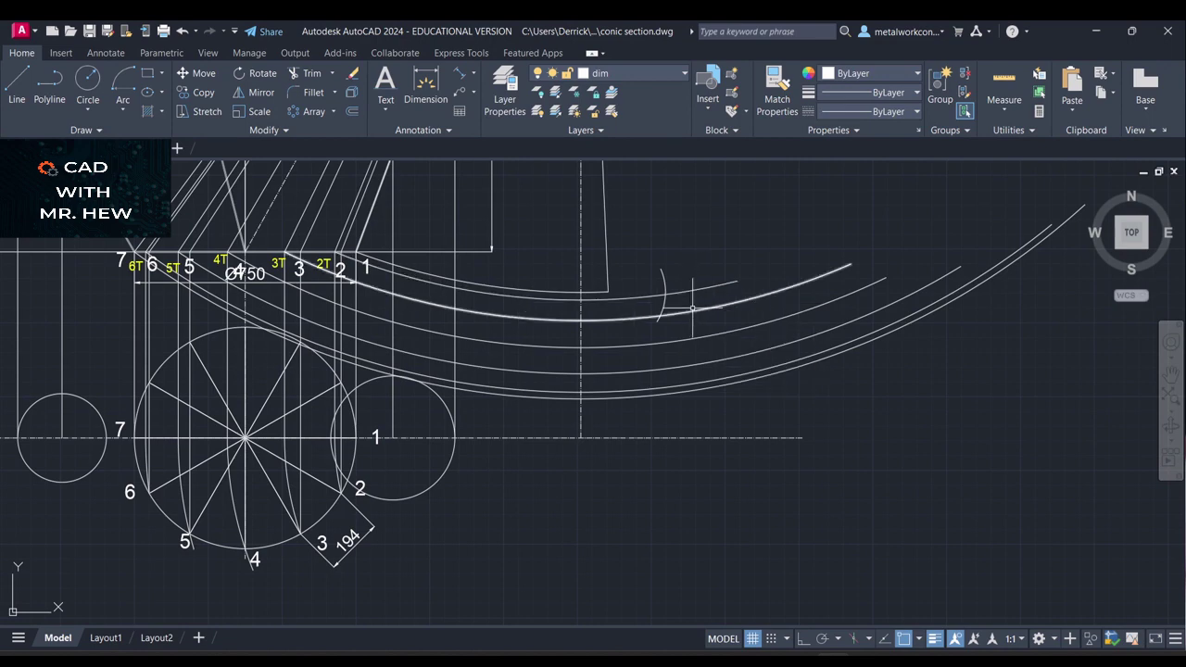
Draw a Center, Start, End arc of radius 194 about the stepped-off point on the 2T arc, crossing the 3T arc
{"action": "left_click", "coordinate": [127, 108]}
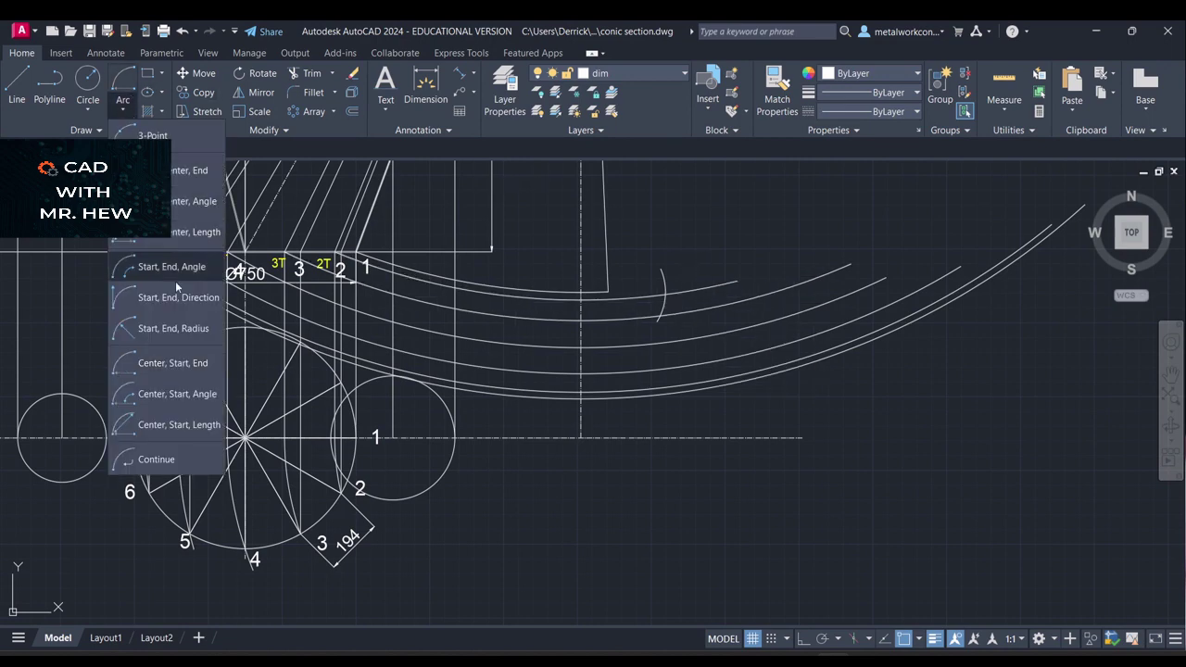
{"action": "left_click", "coordinate": [182, 364]}
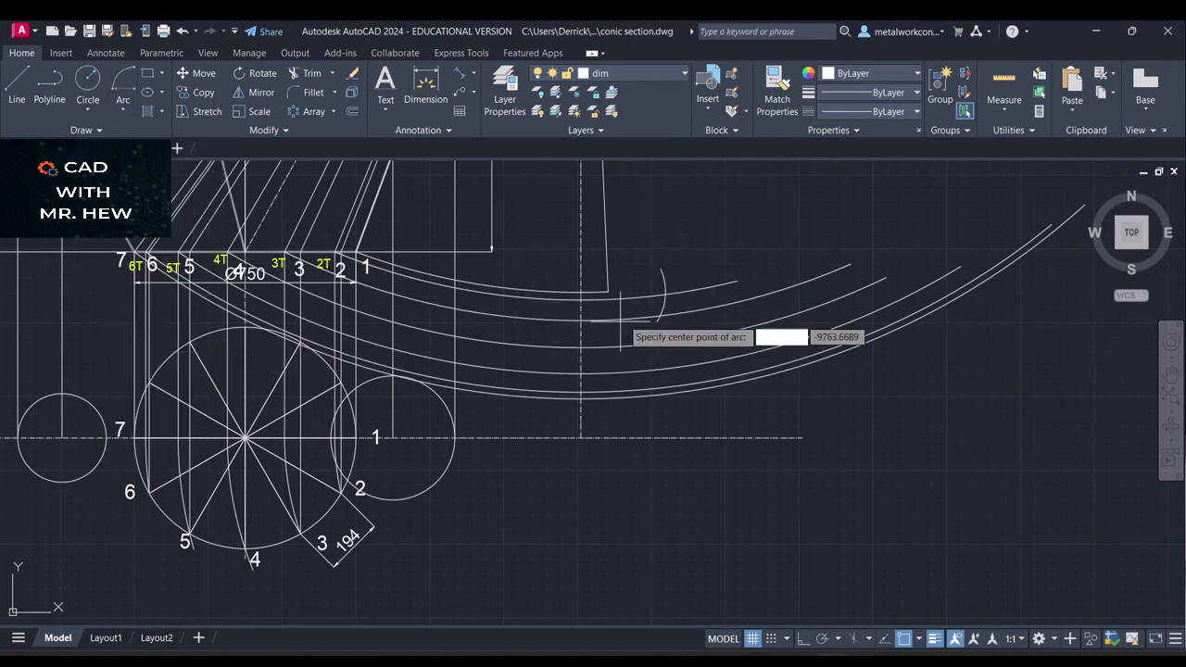
{"action": "left_click", "coordinate": [665, 295]}
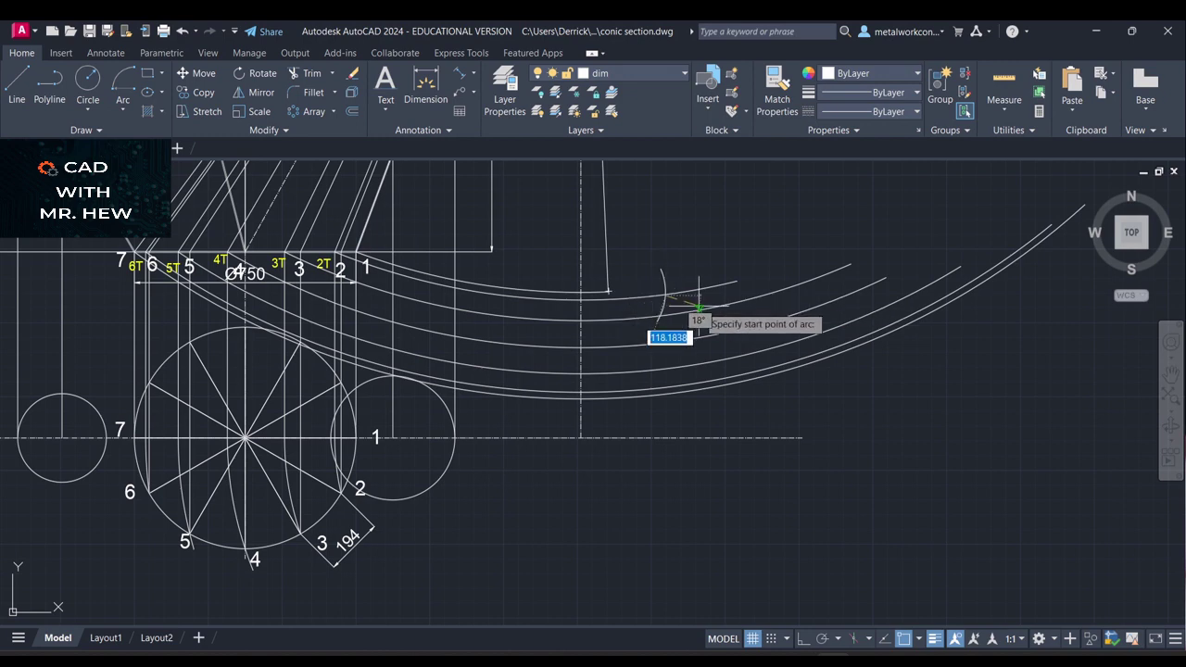
{"action": "type", "text": "19"}
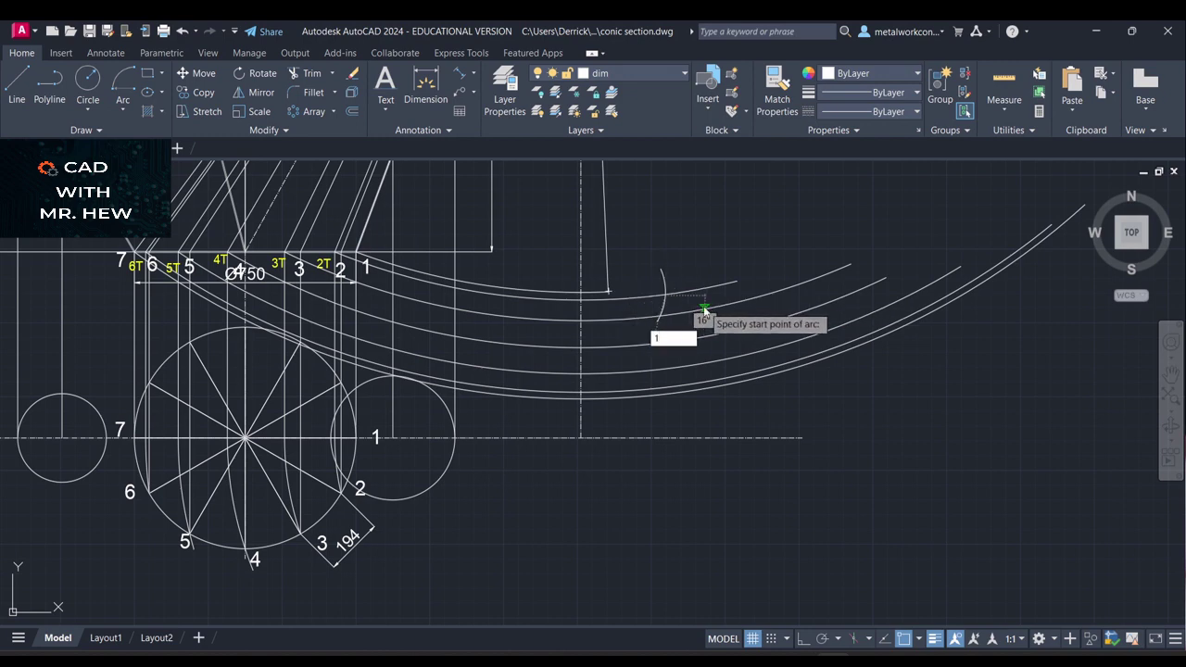
{"action": "type", "text": "4"}
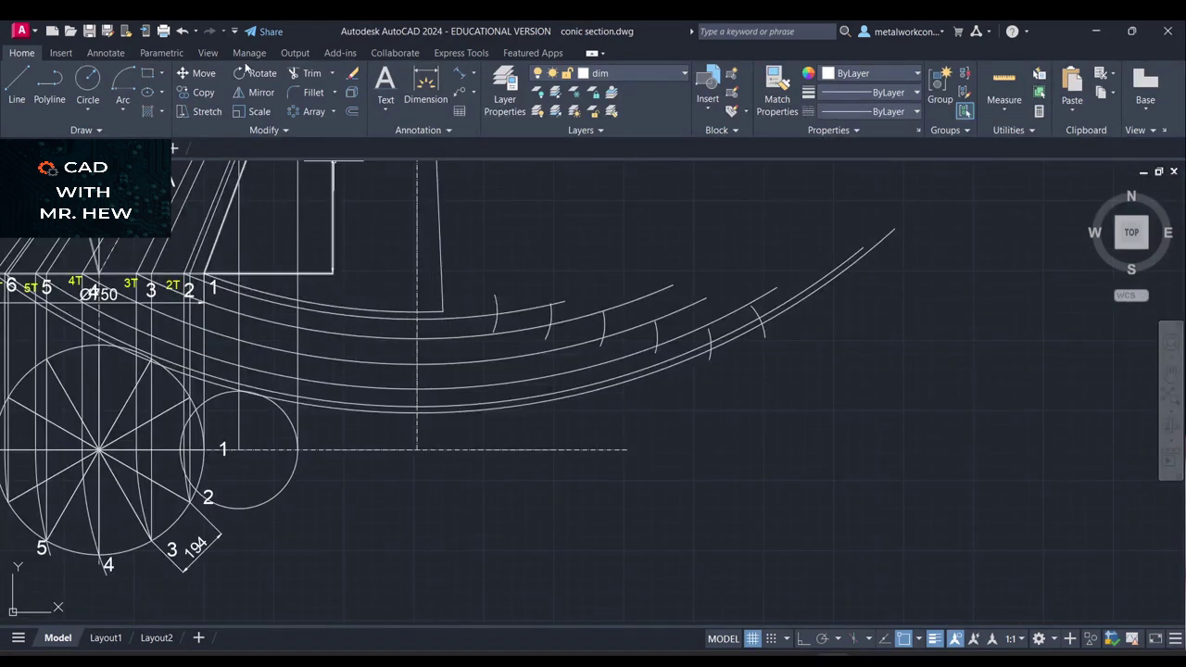
Label the stepped-off pattern points 1 to 7 along the true-length arcs with single-line text of height 30
{"action": "left_click", "coordinate": [383, 107]}
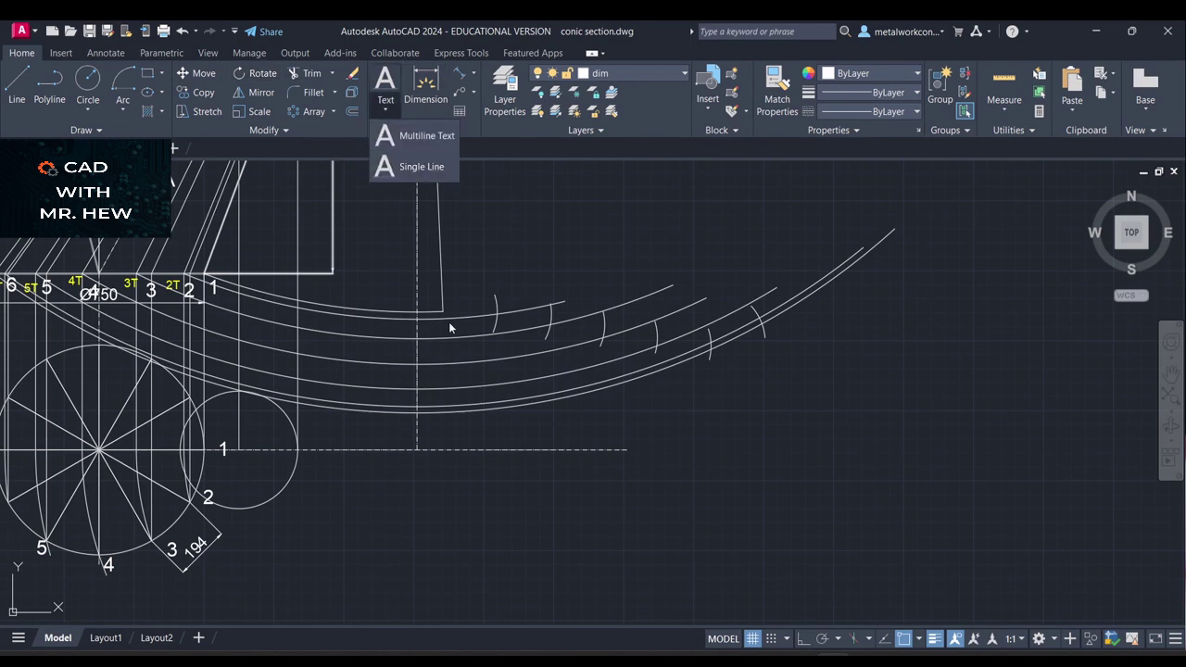
{"action": "left_click", "coordinate": [422, 167]}
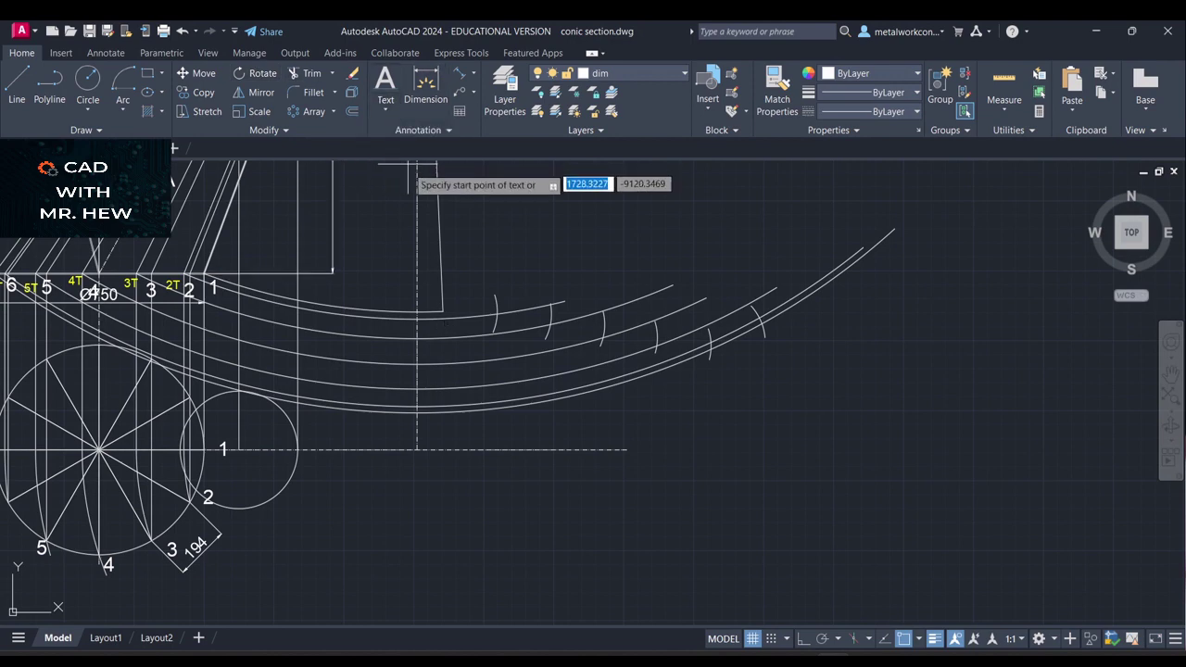
{"action": "left_click", "coordinate": [433, 327]}
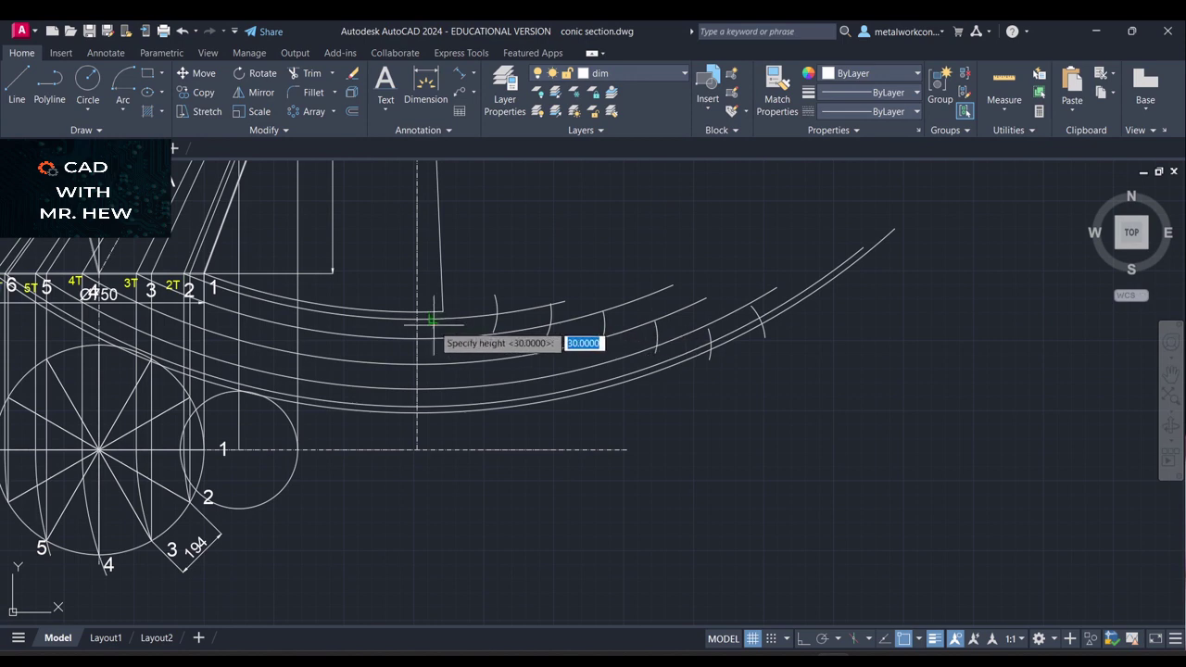
{"action": "key", "text": "Return"}
{"action": "key", "text": "Return"}
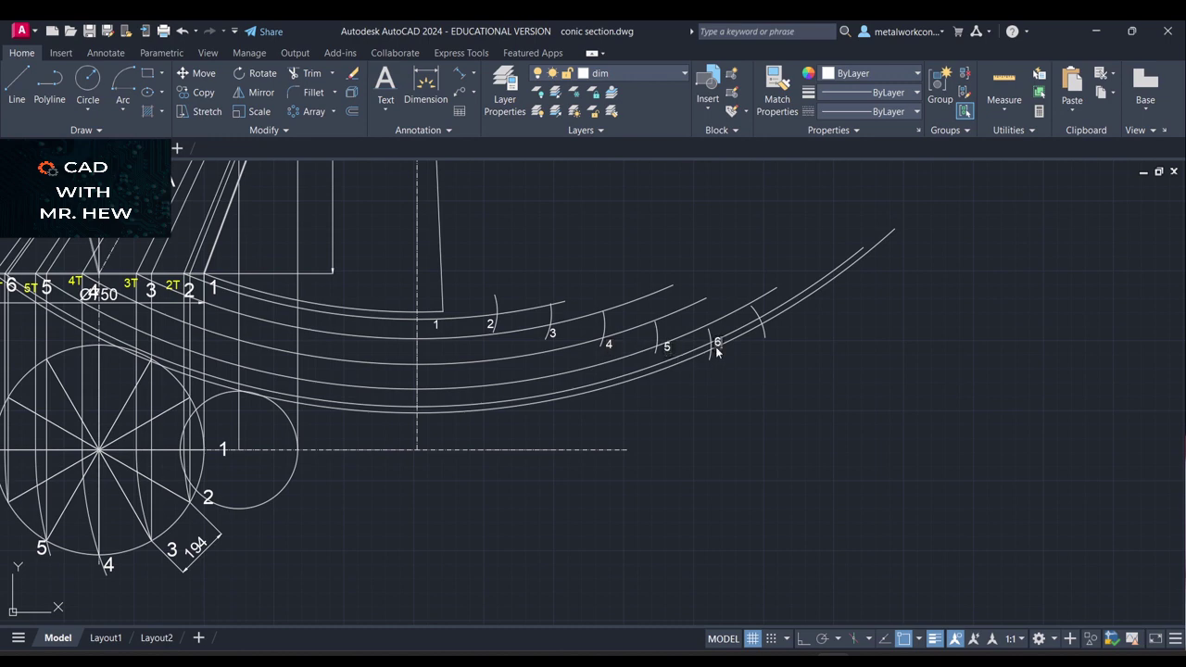
{"action": "left_click", "coordinate": [781, 327]}
{"action": "type", "text": "7"}
{"action": "left_click", "coordinate": [923, 345]}
{"action": "scroll", "coordinate": [922, 306], "scroll_direction": "down", "scroll_amount": 2}
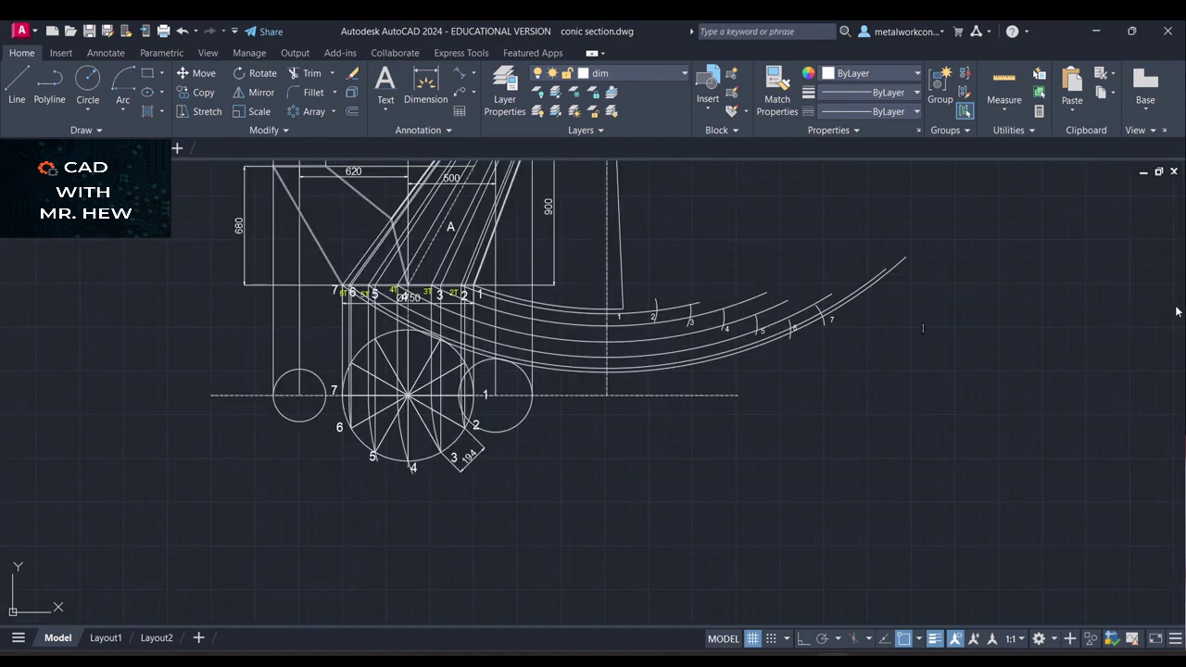
{"action": "key", "text": "Escape"}
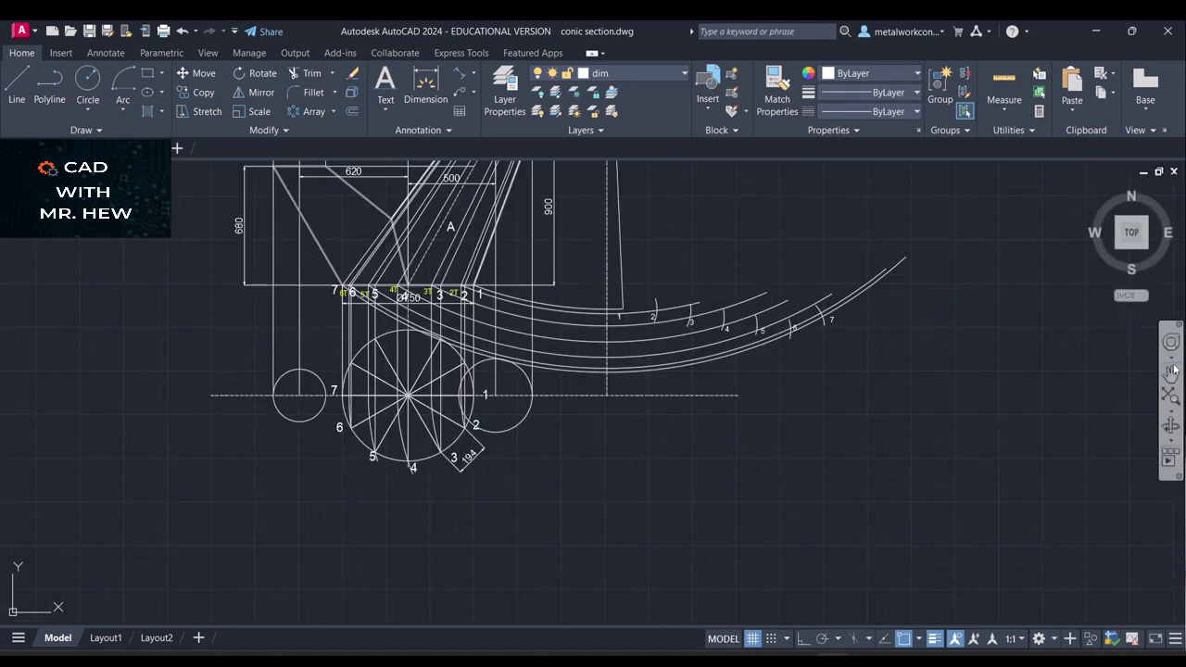
Start a line at the apex for joining it to the numbered pattern points
{"action": "left_click", "coordinate": [1171, 374]}
{"action": "left_click_drag", "start_coordinate": [1013, 240], "coordinate": [888, 362]}
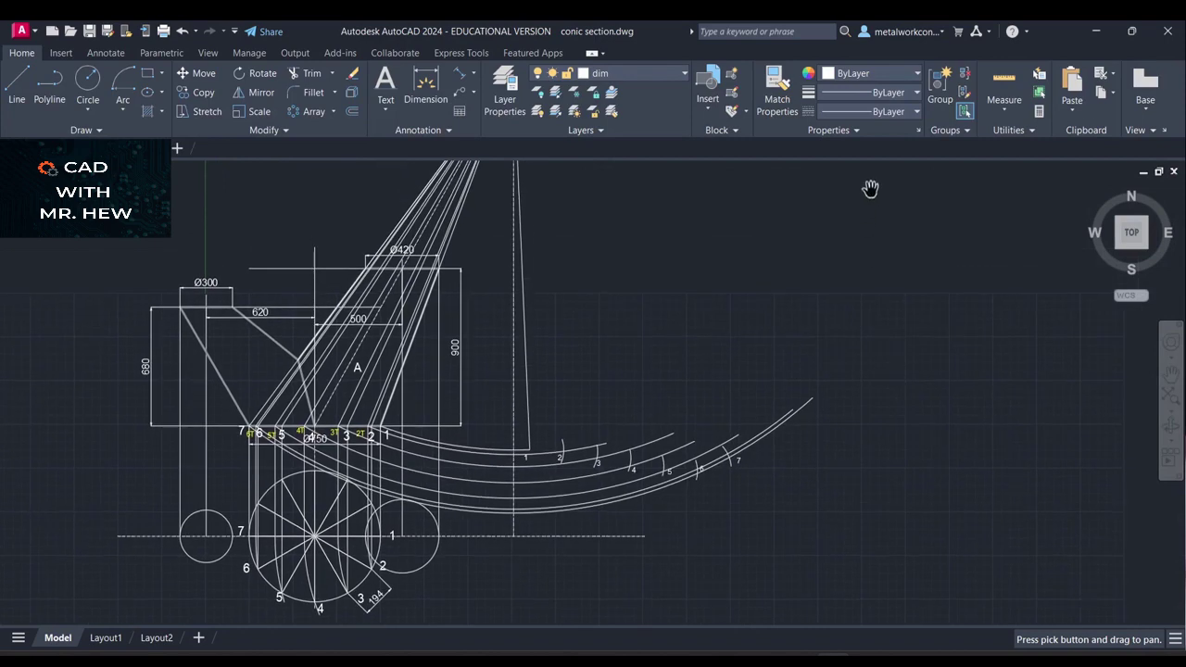
{"action": "mouse_move", "coordinate": [871, 190]}
{"action": "left_mouse_down"}
{"action": "mouse_move", "coordinate": [890, 336]}
{"action": "mouse_move", "coordinate": [894, 315]}
{"action": "left_mouse_up"}
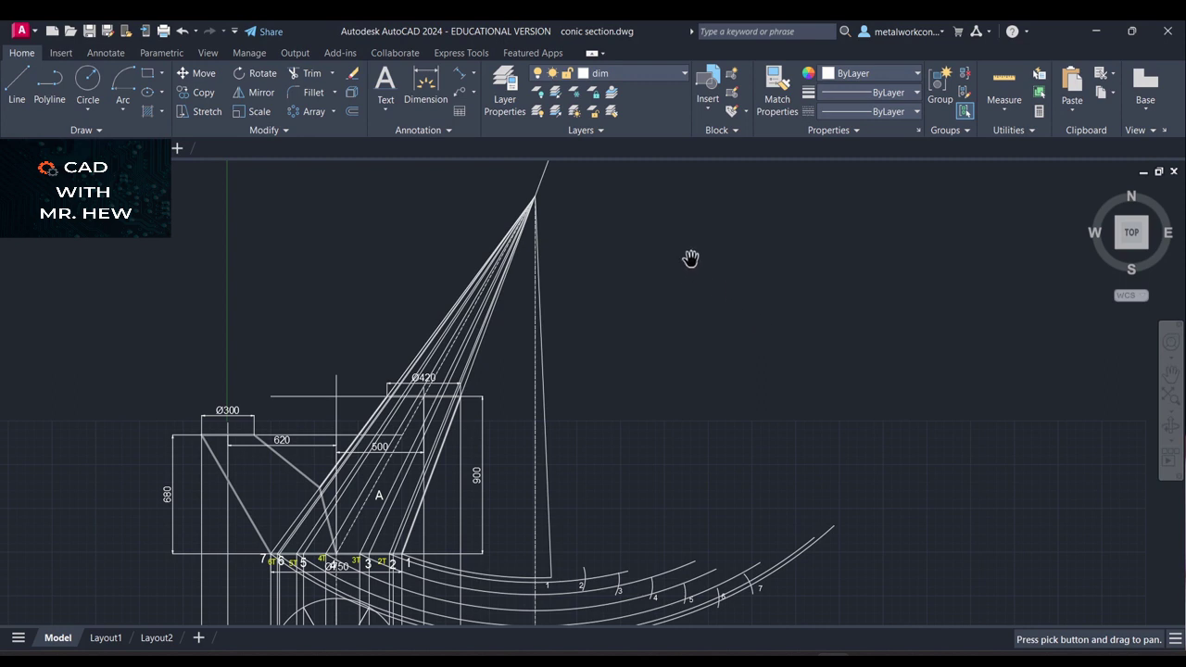
{"action": "key", "text": "Escape"}
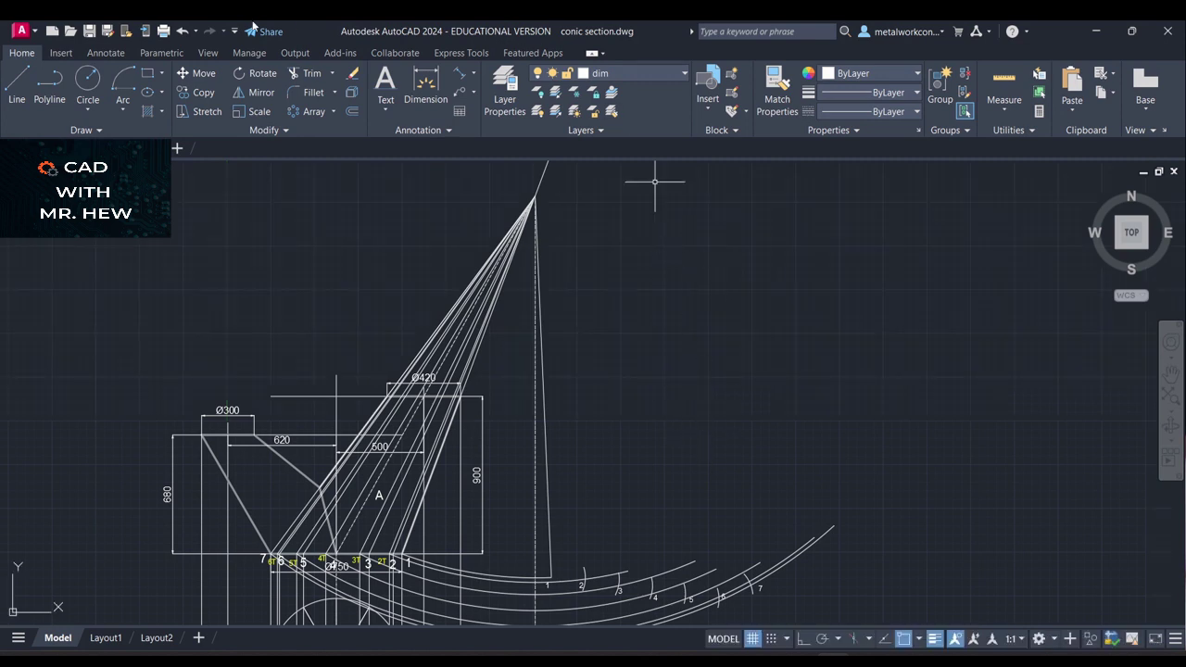
{"action": "left_click", "coordinate": [18, 85]}
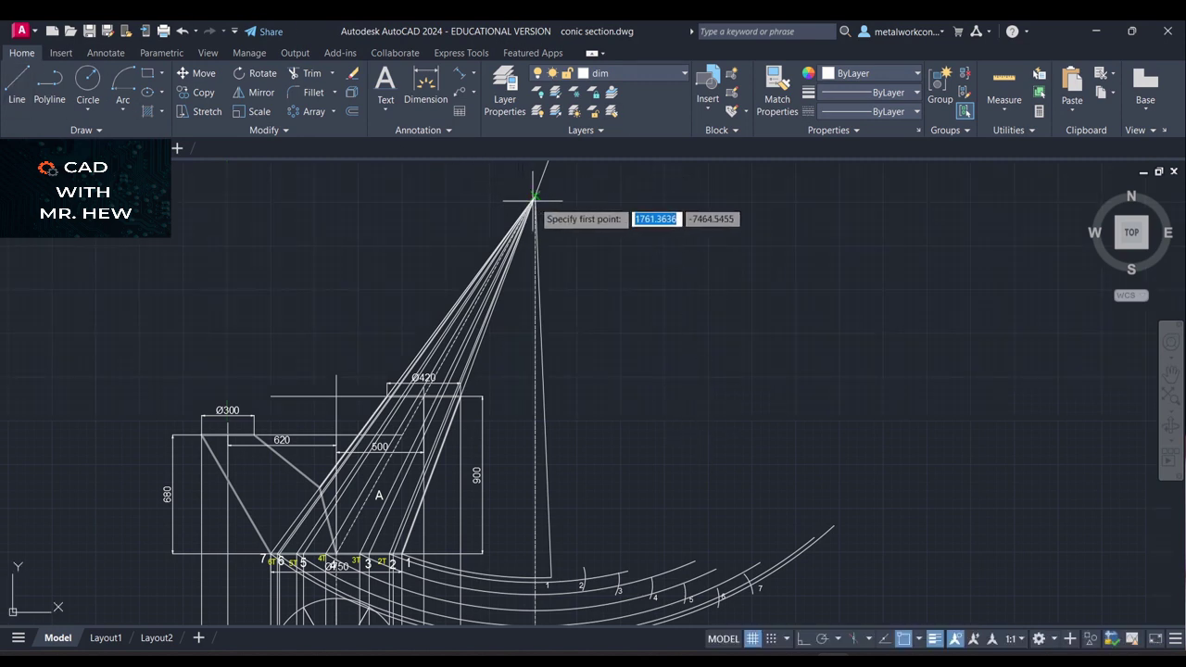
Draw lines from the cone apex to intersection points 2 and 3 on the development arcs
{"action": "left_click", "coordinate": [534, 204]}
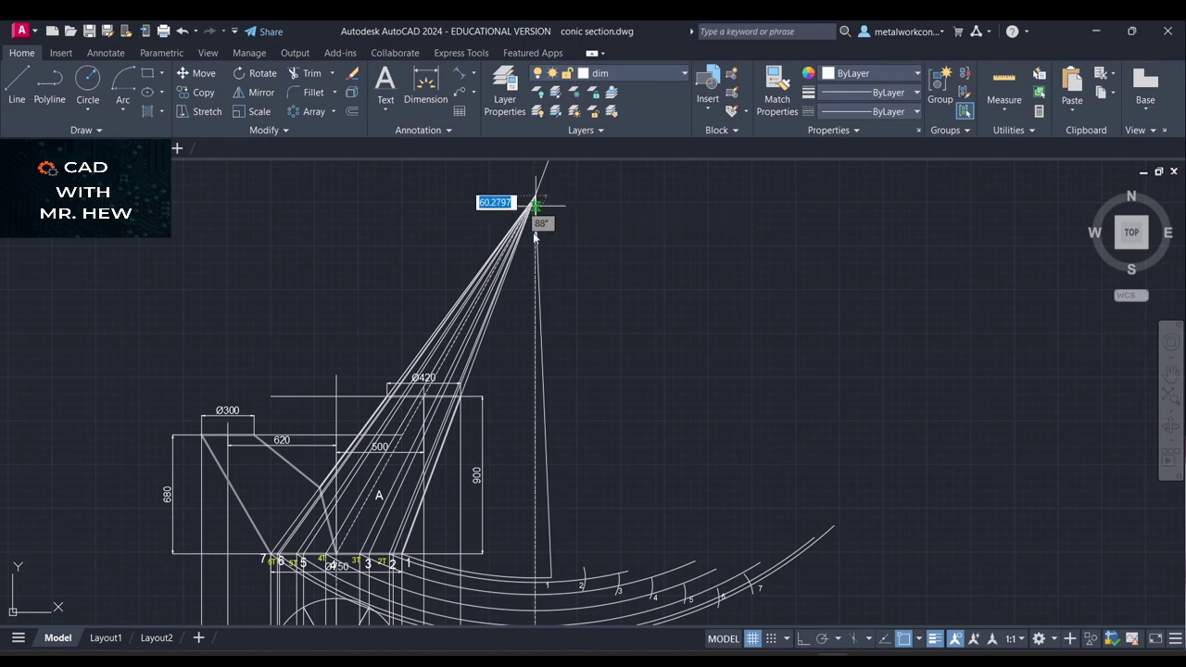
{"action": "left_click", "coordinate": [584, 578]}
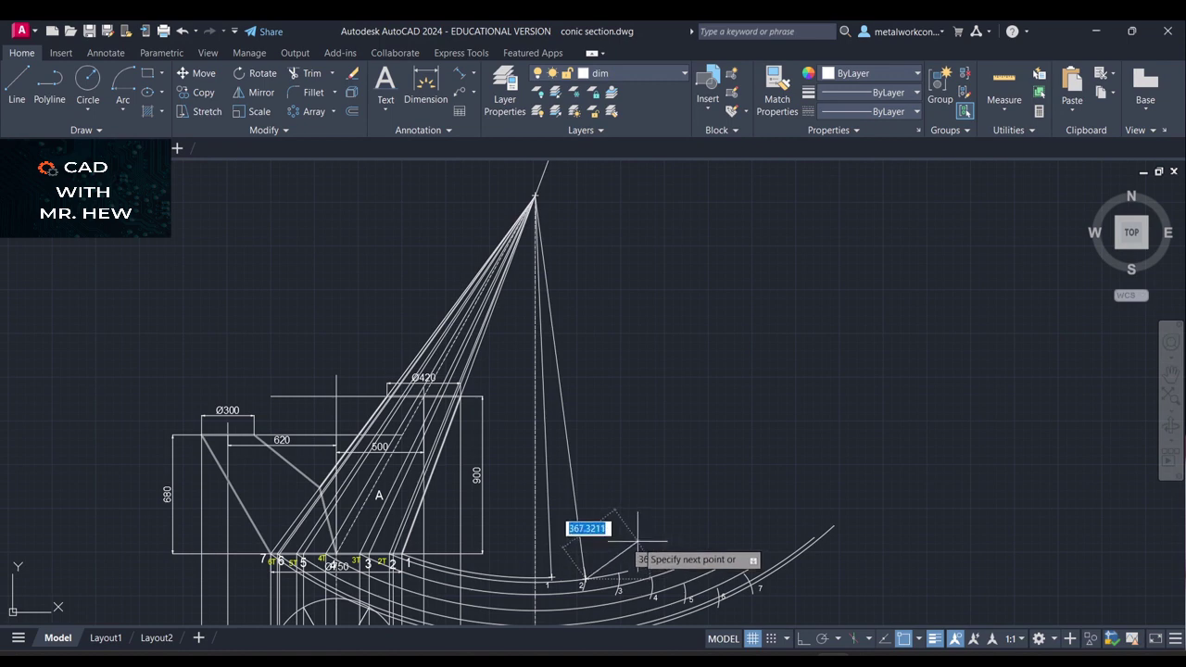
{"action": "key", "text": "Escape"}
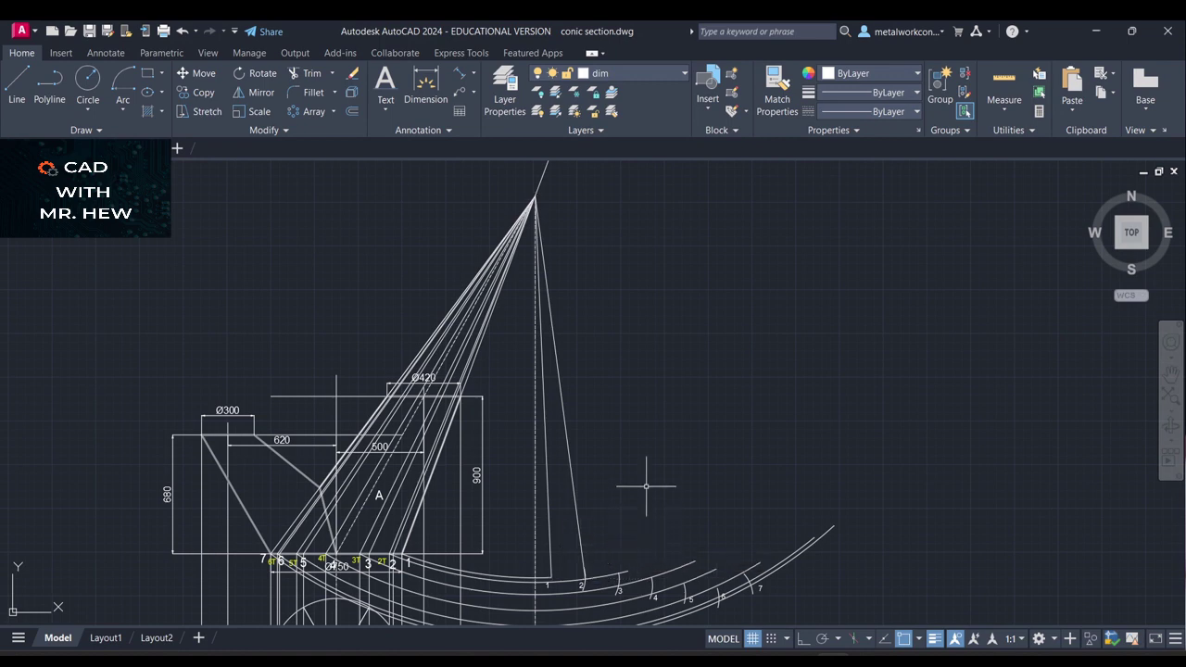
{"action": "left_click", "coordinate": [13, 83]}
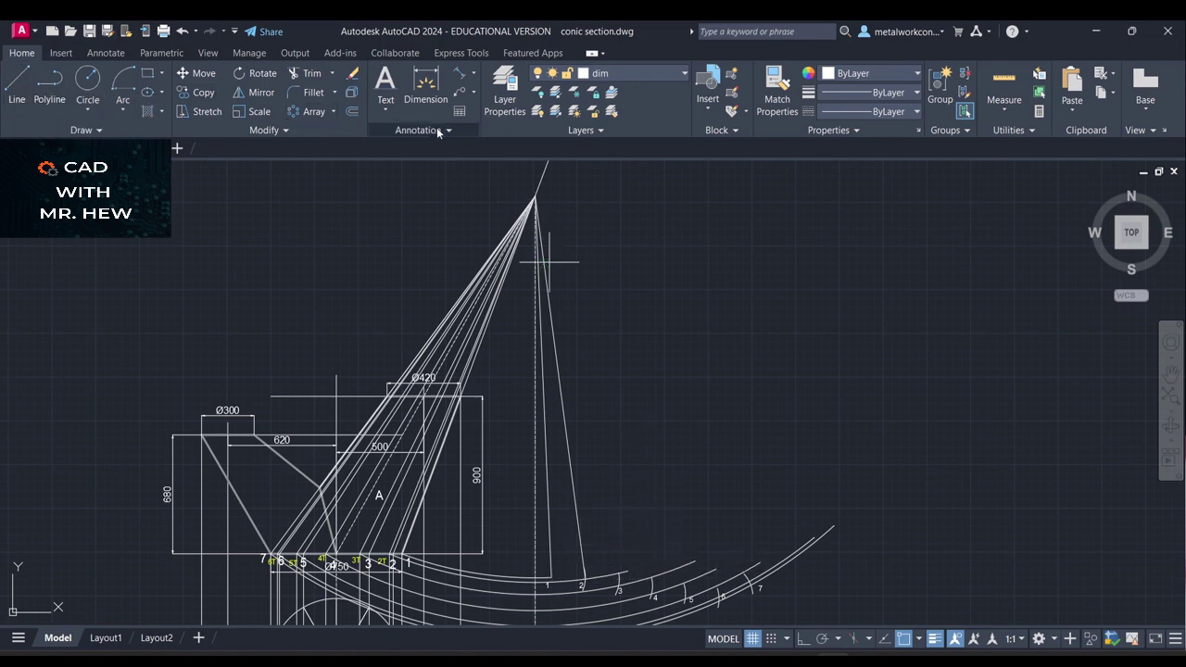
{"action": "left_click", "coordinate": [534, 196]}
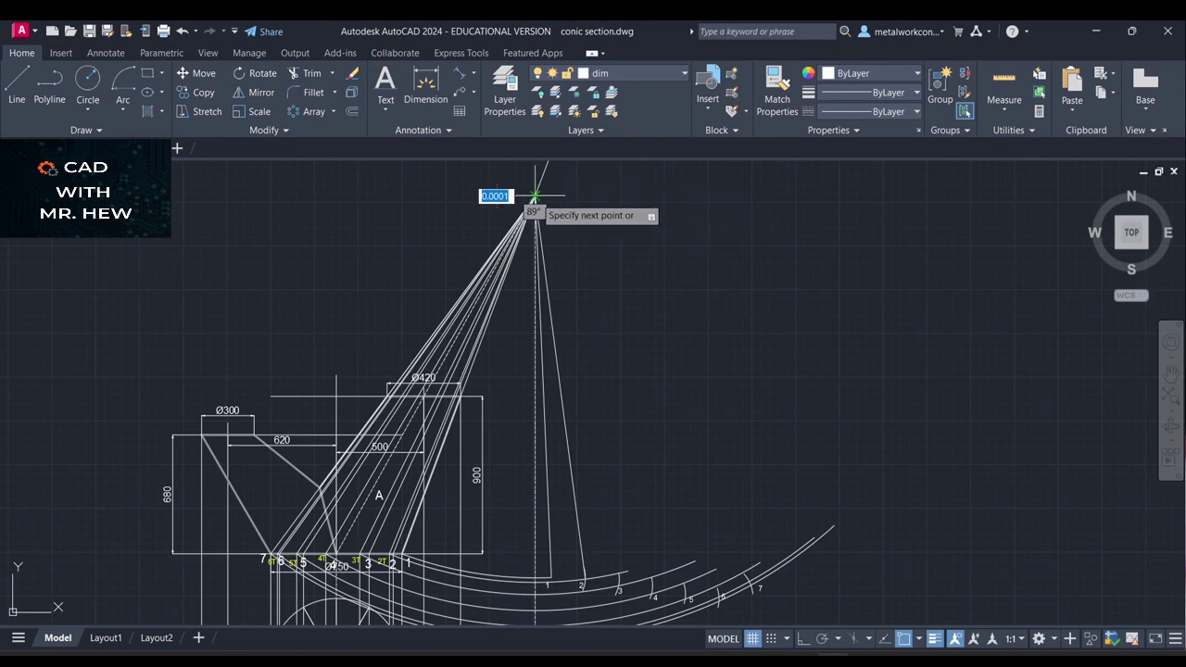
{"action": "left_click", "coordinate": [617, 591]}
{"action": "key", "text": "Return"}
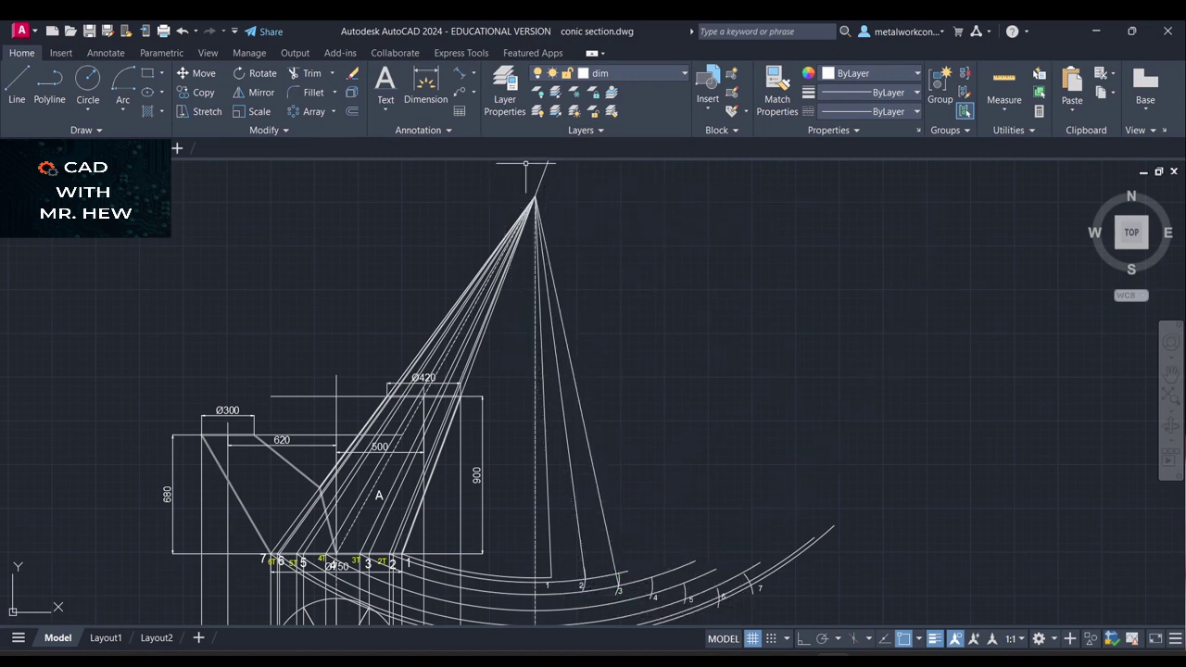
Draw lines from the cone apex to intersection points 4 and 5 on the development arcs
{"action": "key", "text": "Return"}
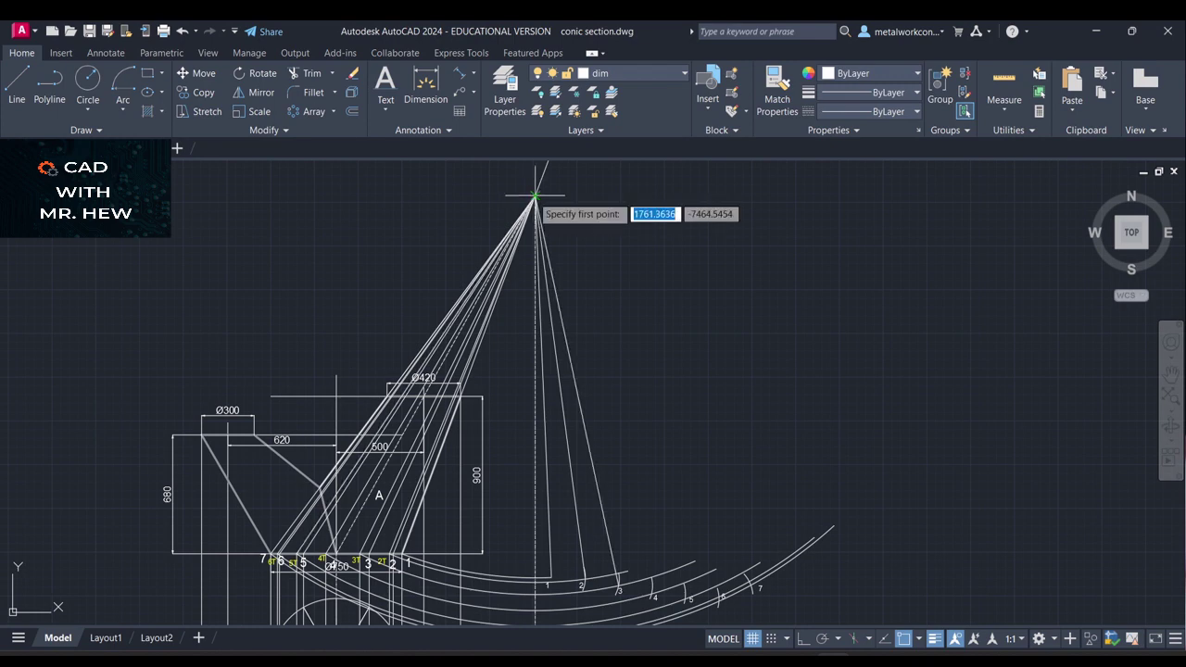
{"action": "left_click", "coordinate": [533, 196]}
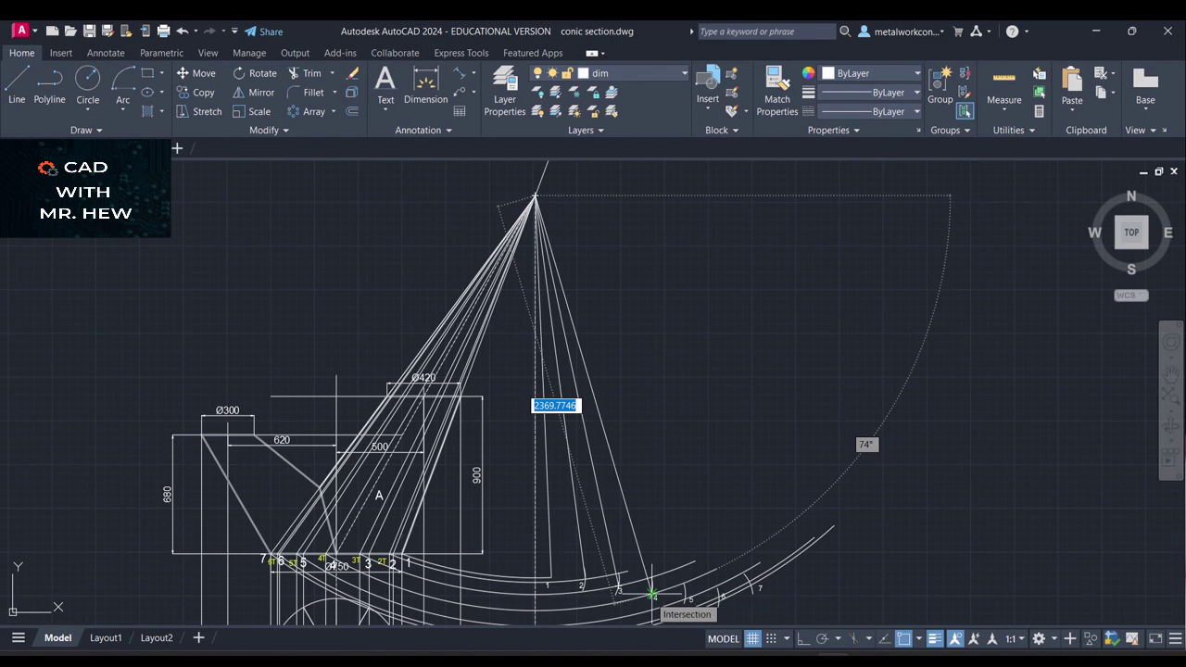
{"action": "left_click", "coordinate": [652, 594]}
{"action": "key", "text": "Return"}
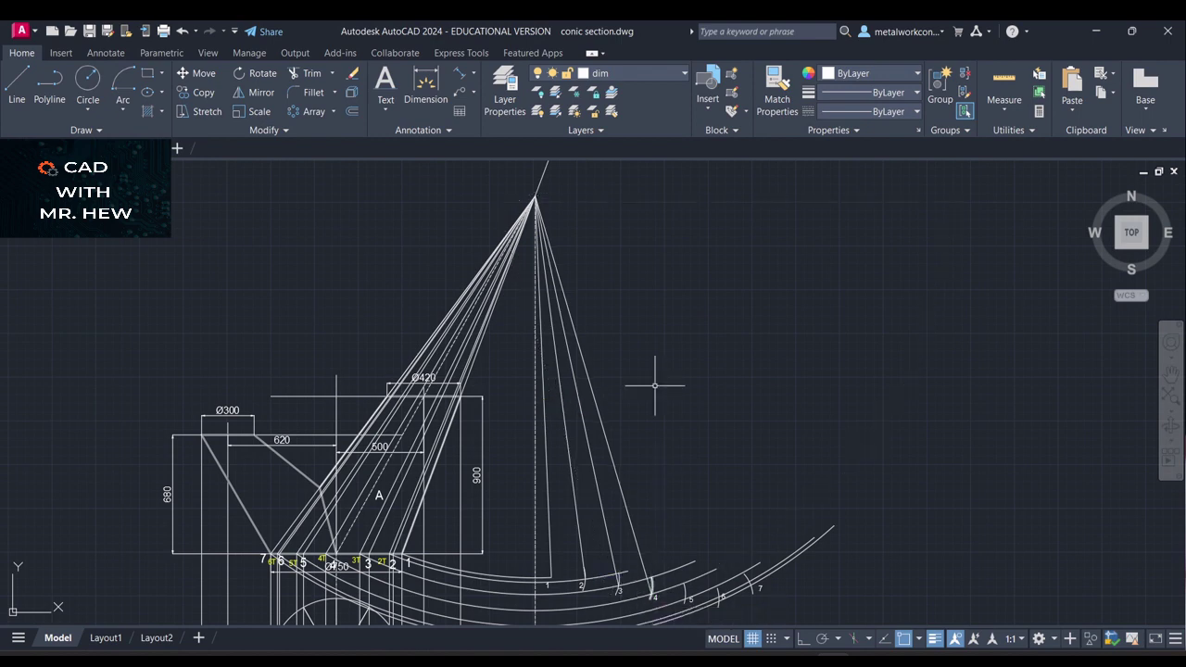
{"action": "key", "text": "Return"}
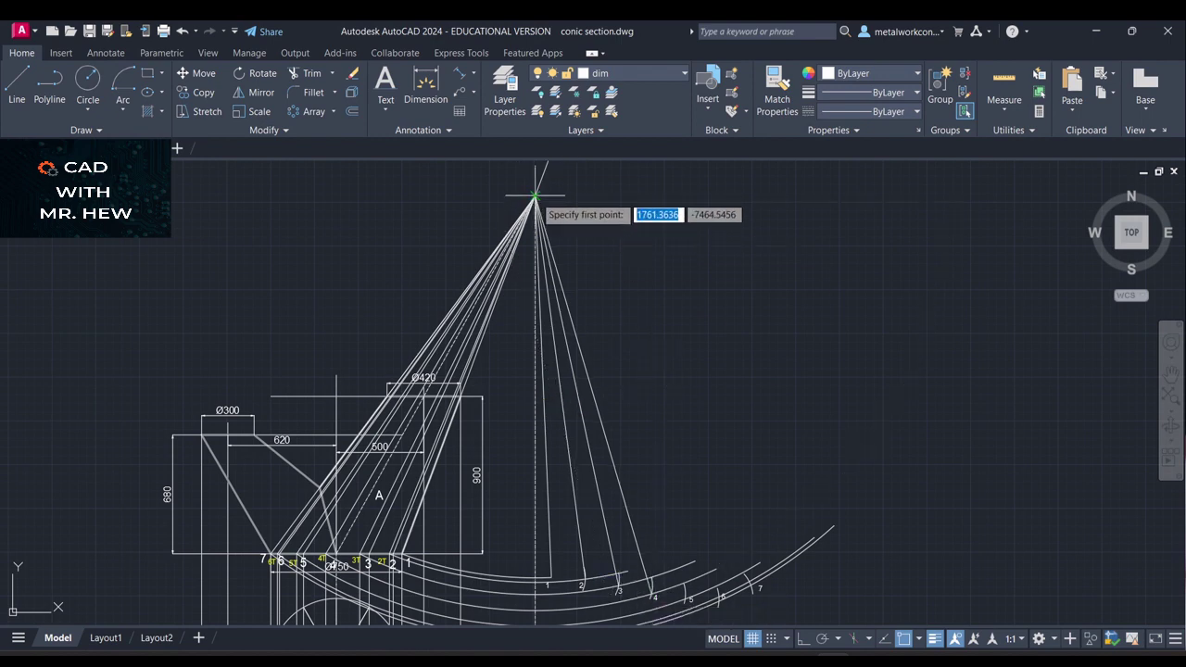
{"action": "left_click", "coordinate": [535, 196]}
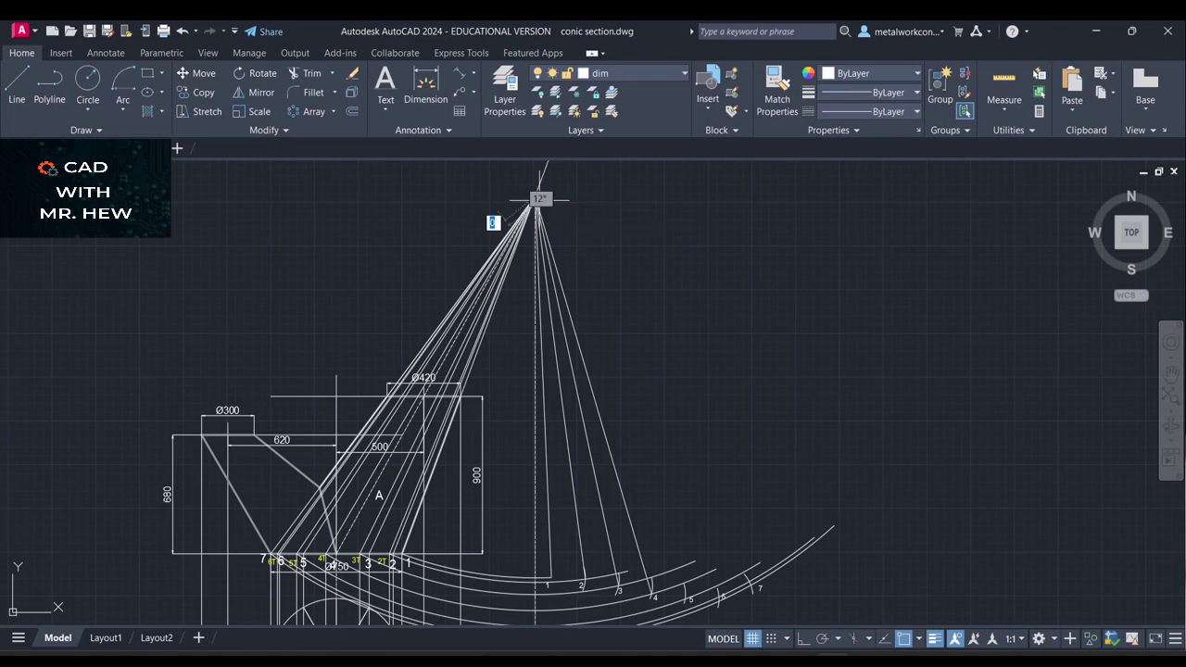
{"action": "left_click", "coordinate": [685, 598]}
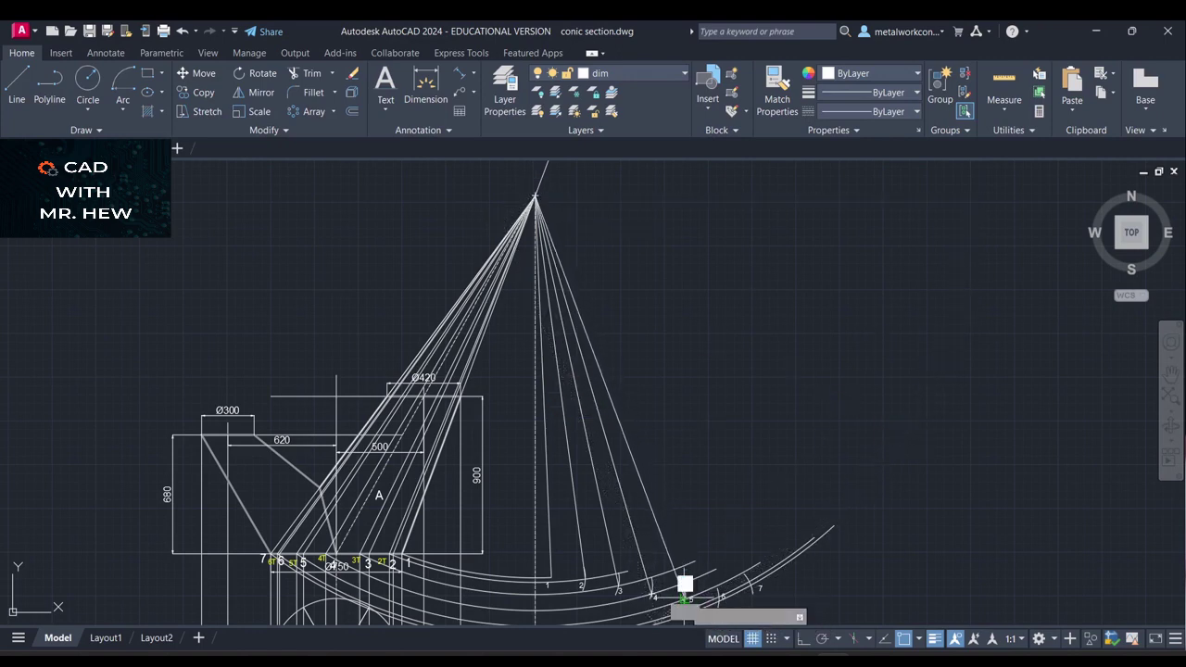
{"action": "key", "text": "Return"}
Draw a line from the cone apex to intersection point 6 on the development arcs
{"action": "key", "text": "Return"}
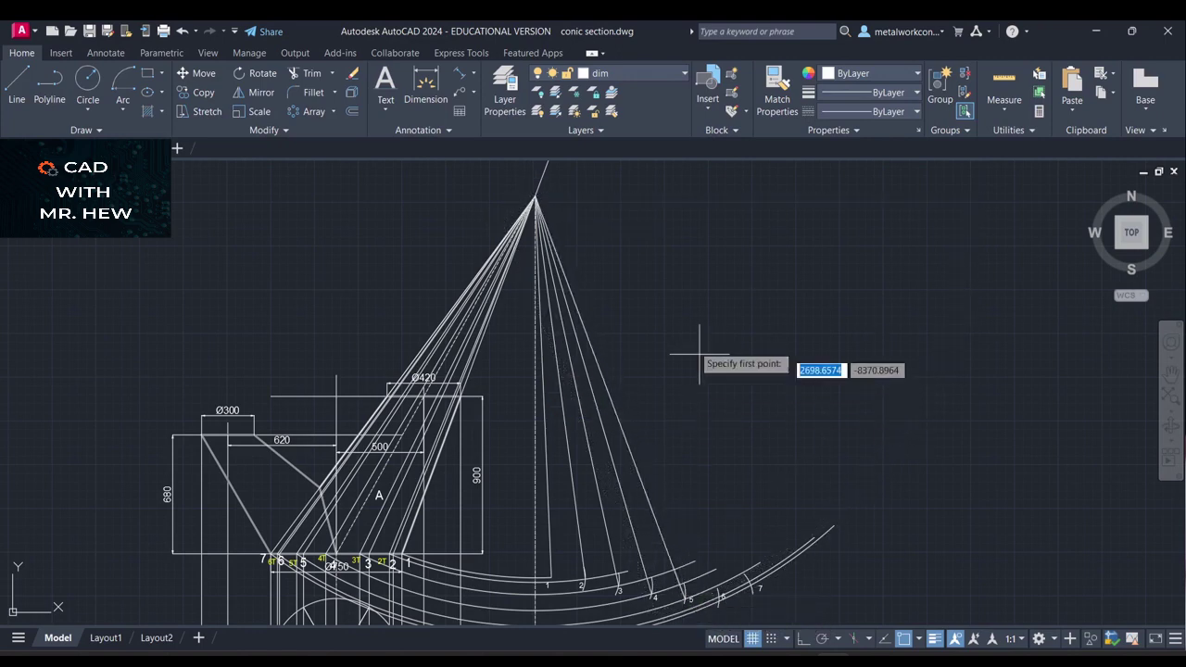
{"action": "left_click", "coordinate": [535, 195]}
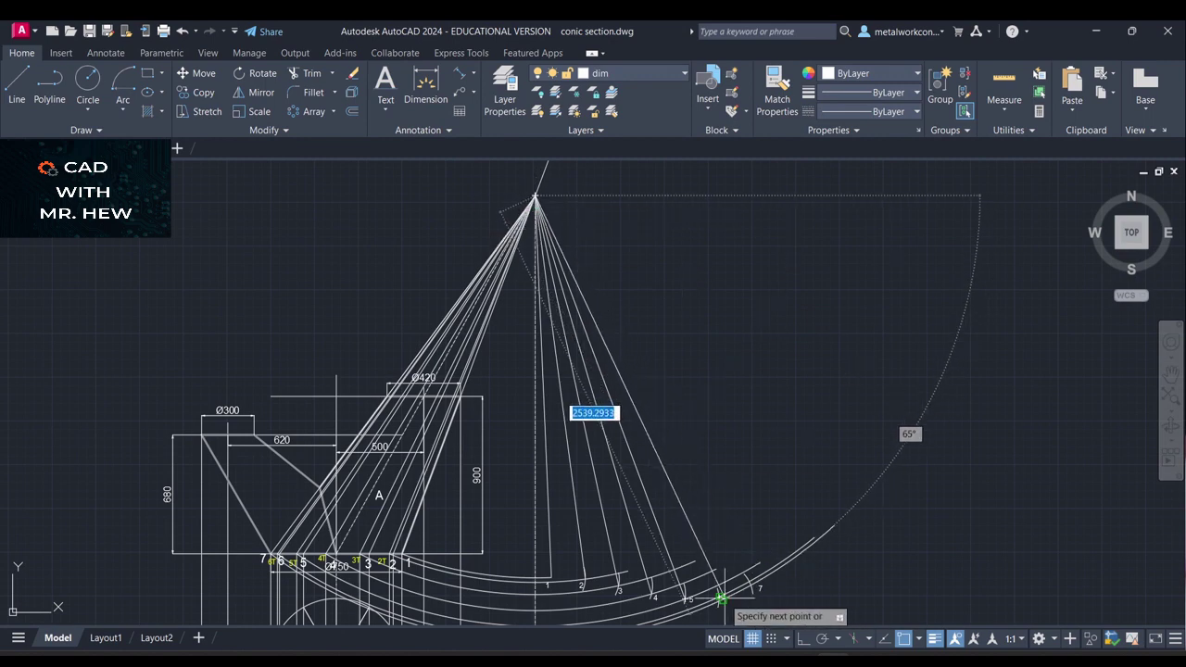
{"action": "scroll", "coordinate": [715, 593], "scroll_direction": "up", "scroll_amount": 2}
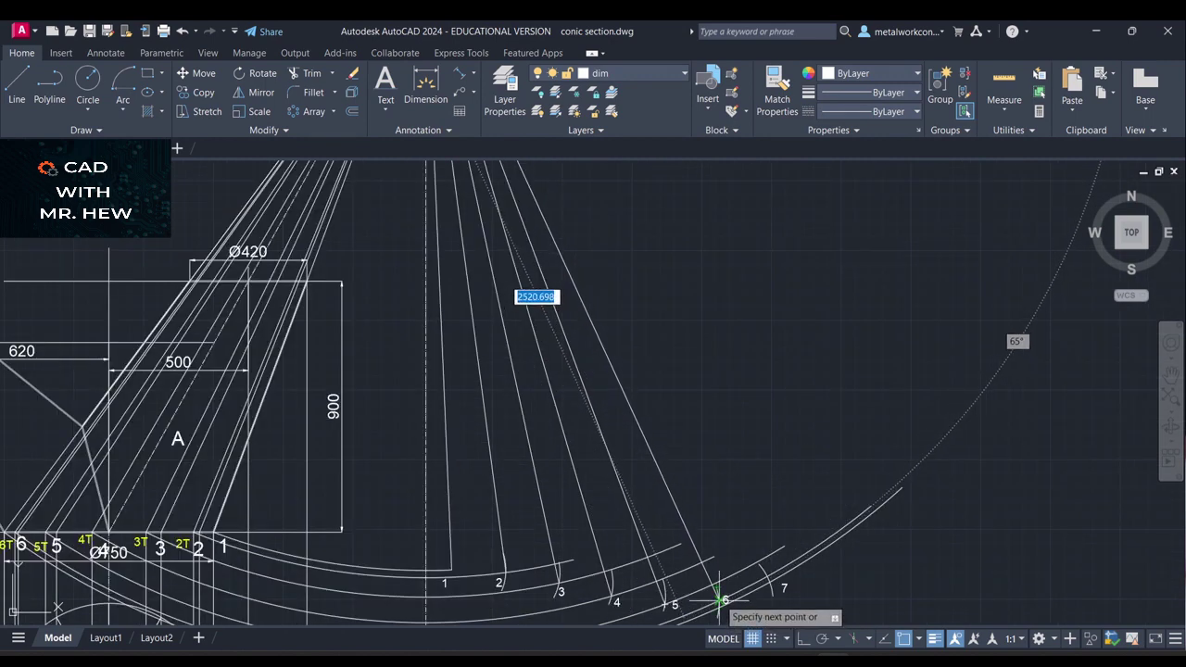
{"action": "left_click", "coordinate": [719, 600]}
{"action": "key", "text": "Return"}
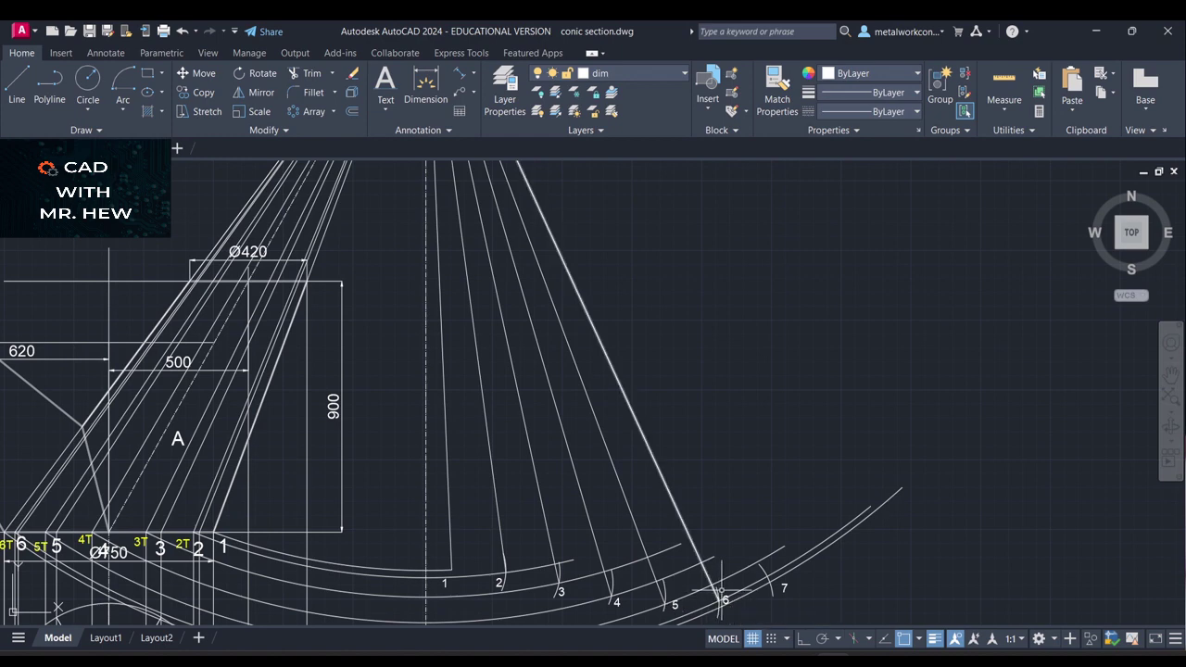
Draw a line from the cone apex to intersection point 7 on the outermost development arc
{"action": "scroll", "coordinate": [743, 470], "scroll_direction": "down", "scroll_amount": 2}
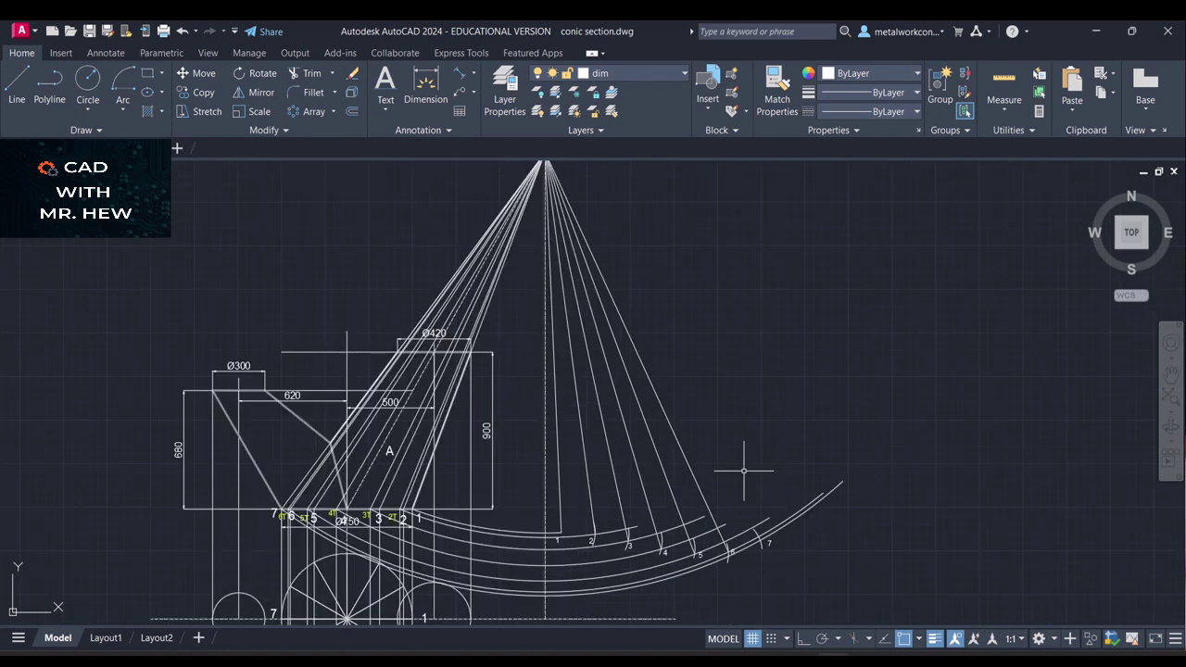
{"action": "left_click", "coordinate": [1171, 376]}
{"action": "mouse_move", "coordinate": [1050, 362]}
{"action": "left_mouse_down"}
{"action": "mouse_move", "coordinate": [980, 440]}
{"action": "mouse_move", "coordinate": [1001, 361]}
{"action": "left_mouse_up"}
{"action": "key", "text": "Escape"}
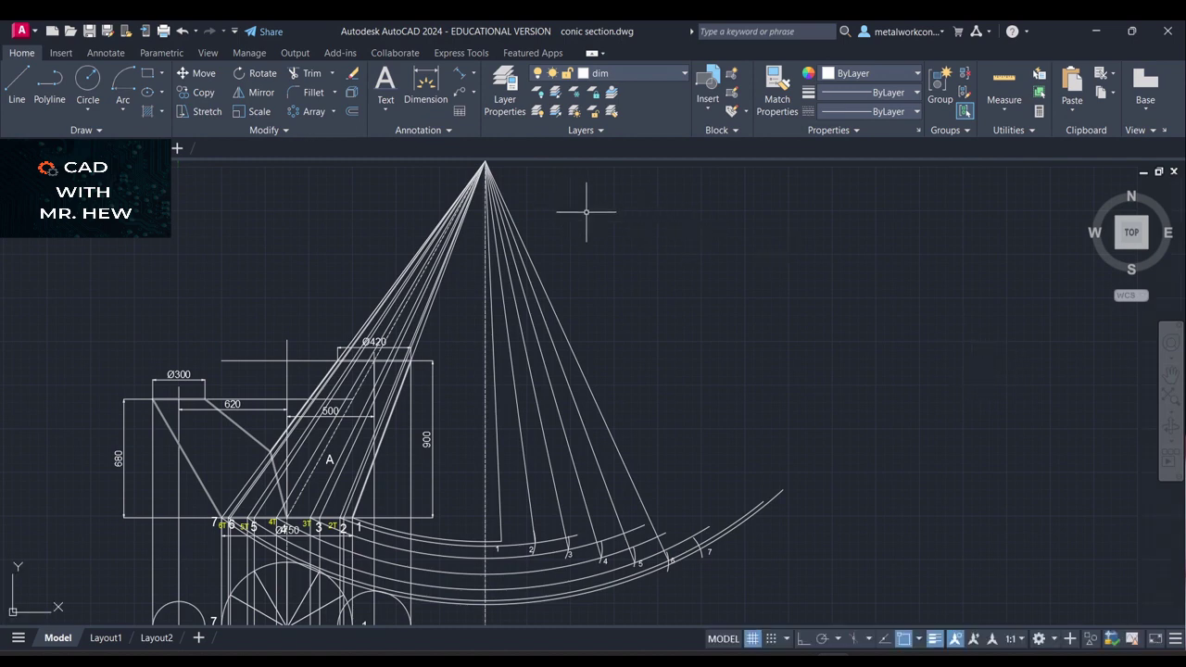
{"action": "left_click", "coordinate": [1171, 376]}
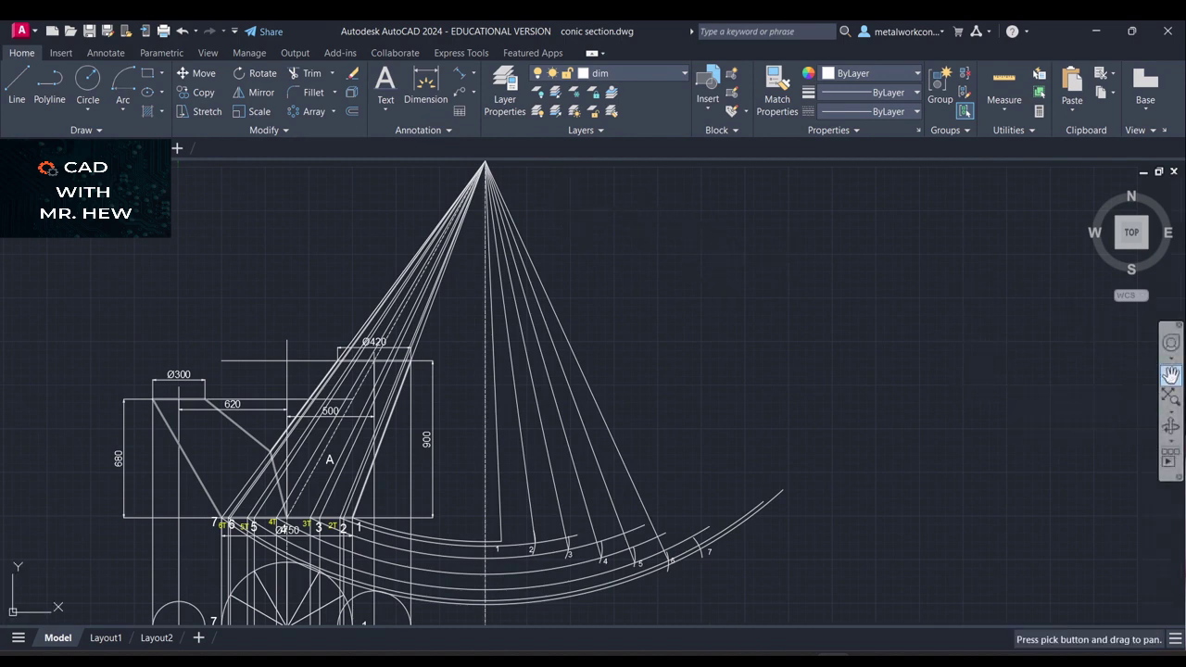
{"action": "left_click_drag", "start_coordinate": [943, 310], "coordinate": [893, 299]}
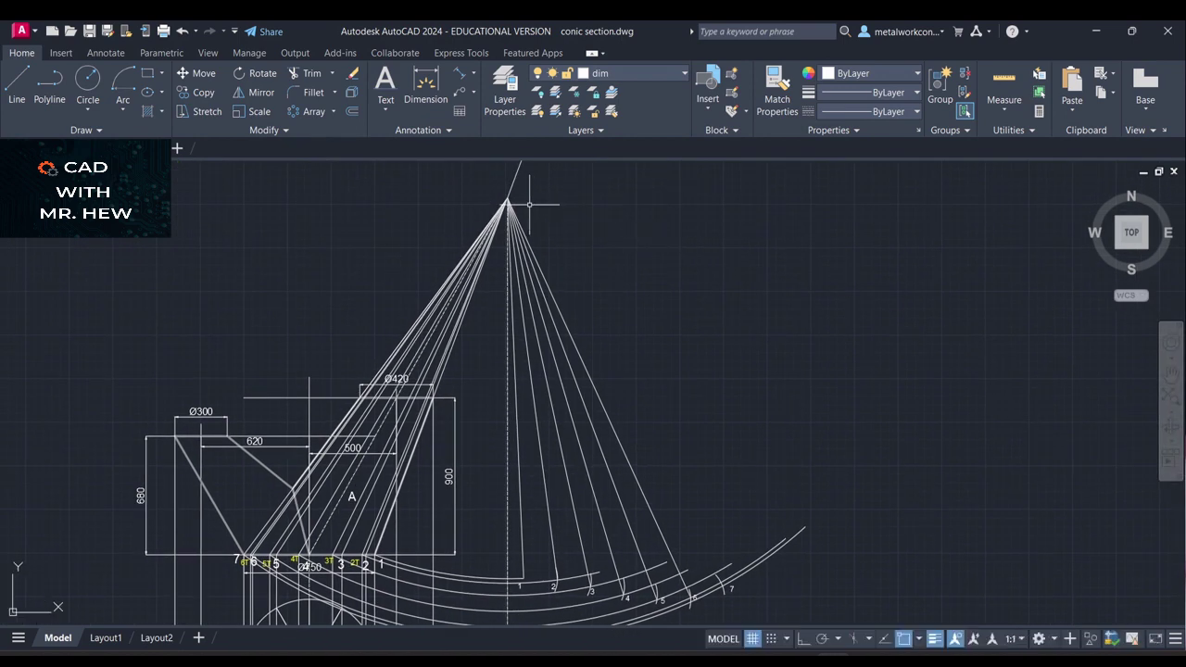
{"action": "key", "text": "Escape"}
{"action": "left_click", "coordinate": [19, 79]}
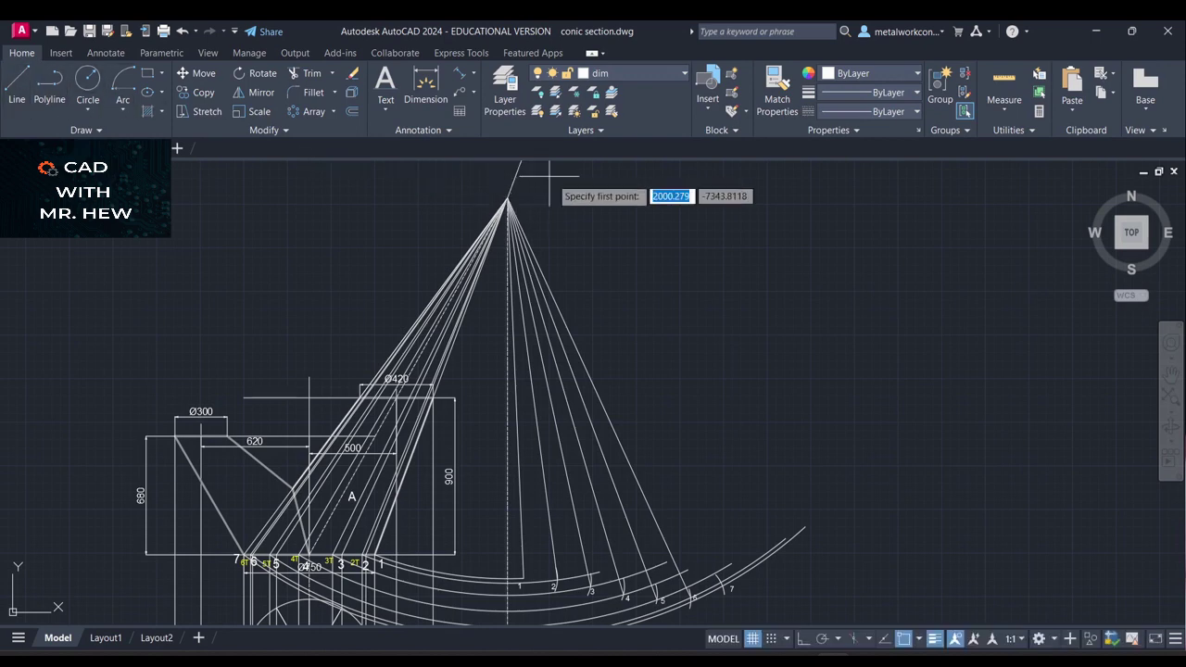
{"action": "left_click", "coordinate": [508, 197]}
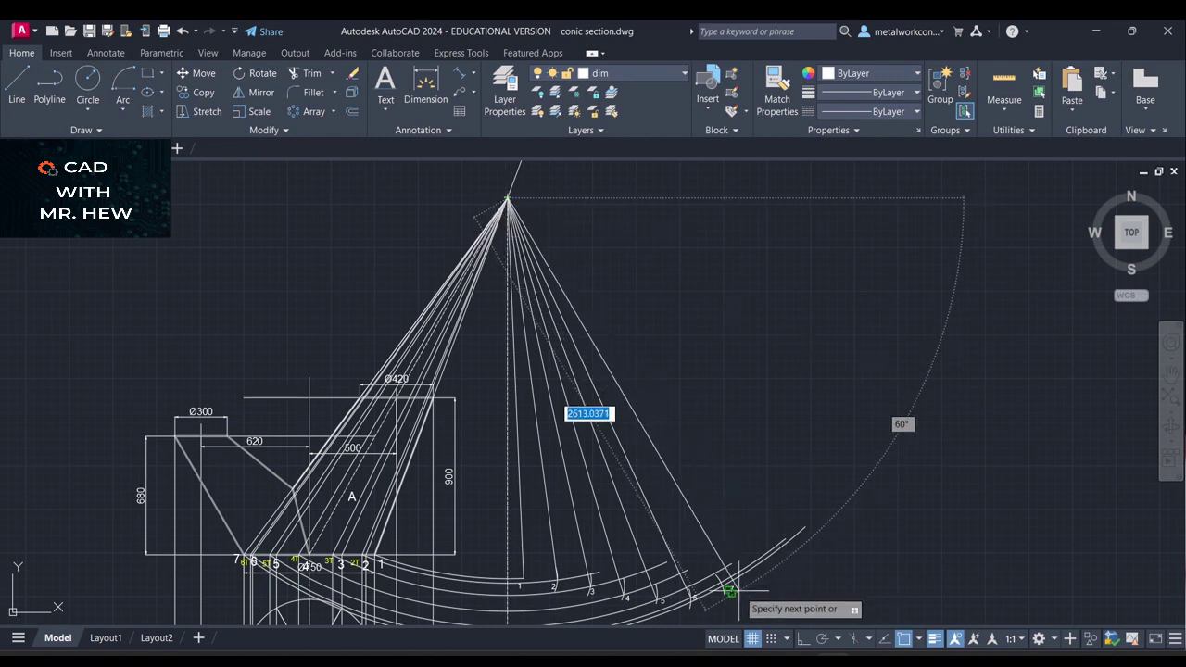
{"action": "scroll", "coordinate": [730, 585], "scroll_direction": "up", "scroll_amount": 4}
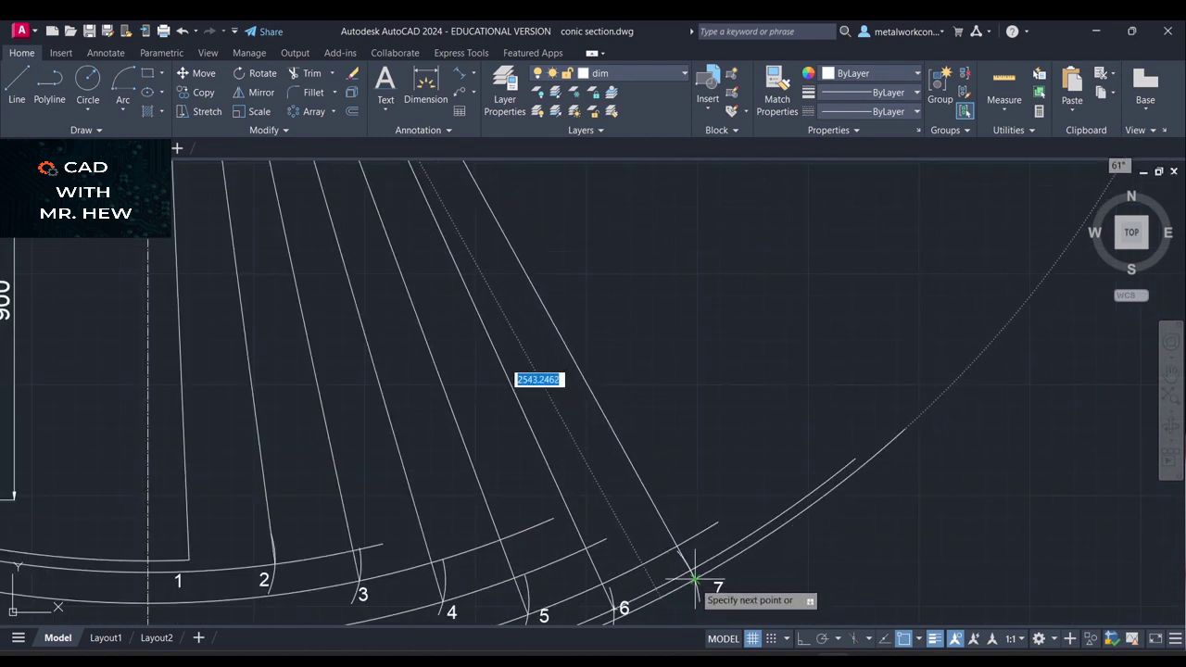
{"action": "left_click", "coordinate": [693, 579]}
{"action": "key", "text": "Escape"}
{"action": "scroll", "coordinate": [825, 535], "scroll_direction": "down", "scroll_amount": 4}
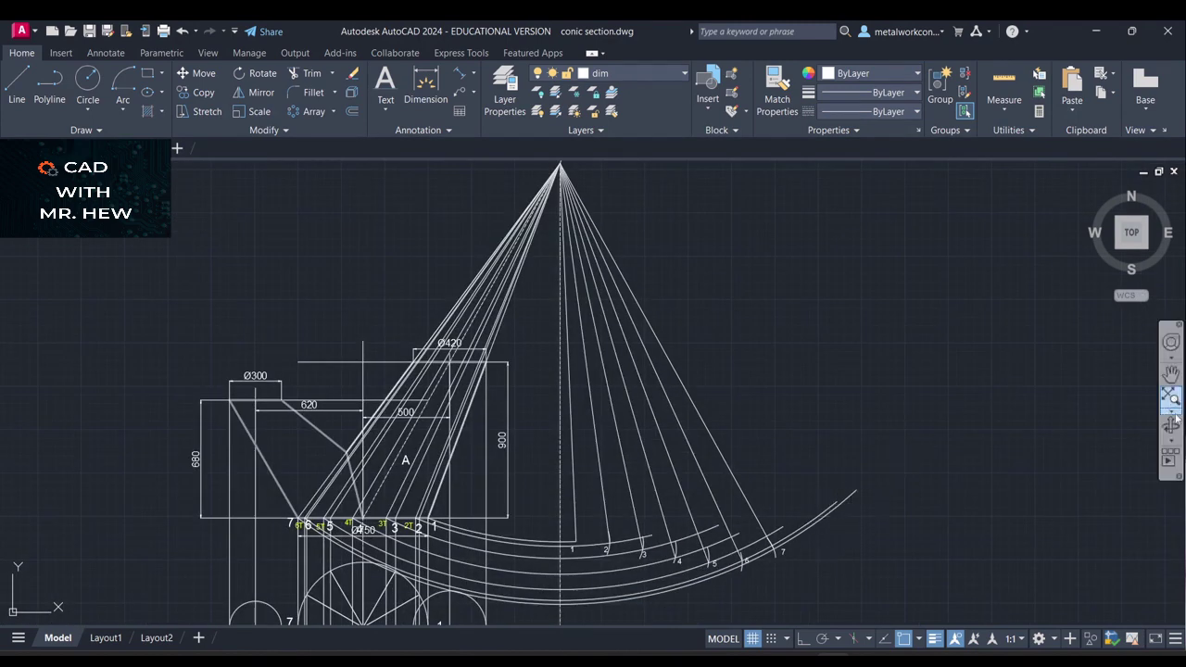
Move the seven development lines running from the apex to points 1 through 7 onto layer 0
{"action": "left_click", "coordinate": [1171, 372]}
{"action": "left_click_drag", "start_coordinate": [997, 502], "coordinate": [984, 463]}
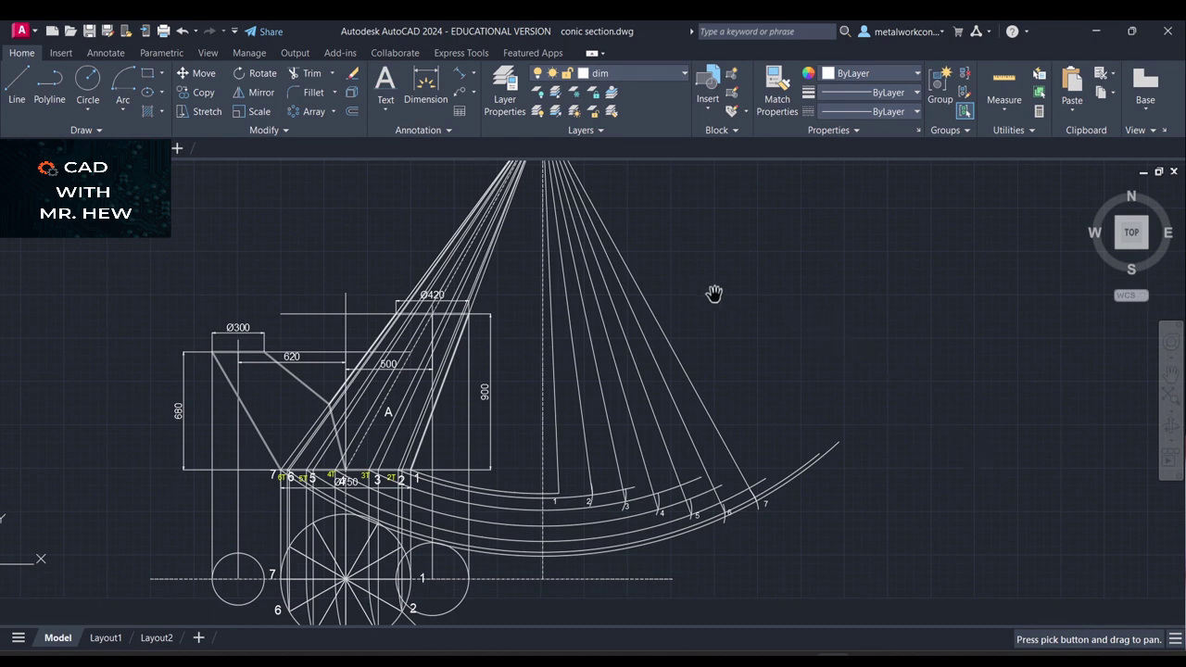
{"action": "key", "text": "Escape"}
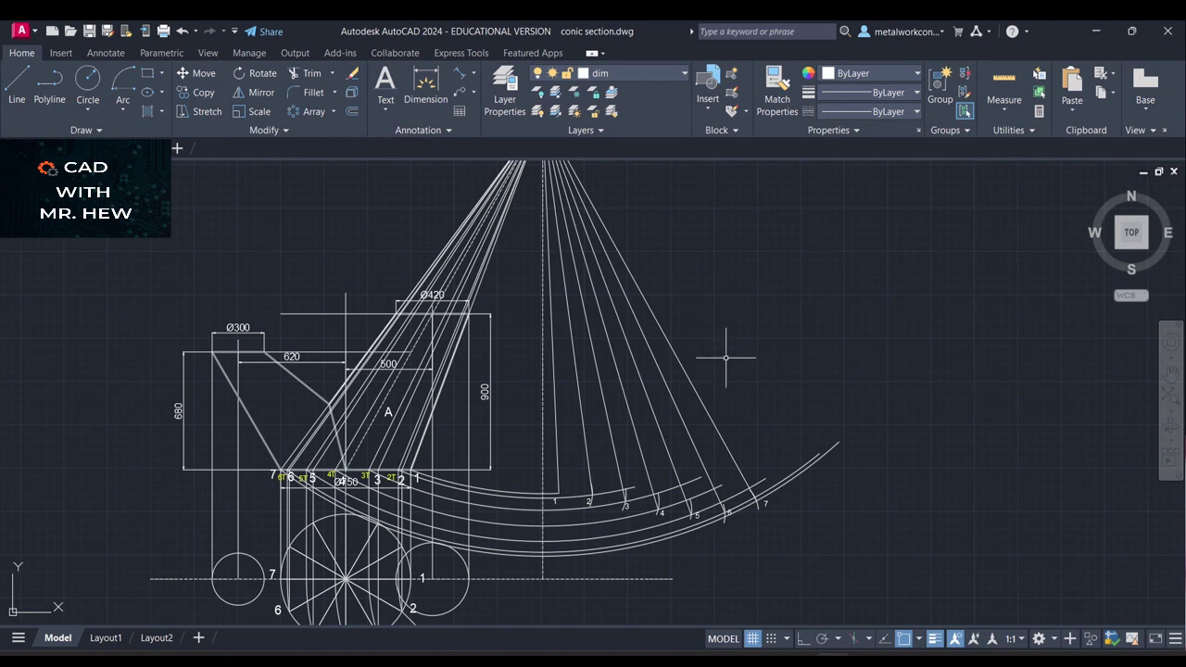
{"action": "left_click_drag", "start_coordinate": [726, 357], "coordinate": [547, 387]}
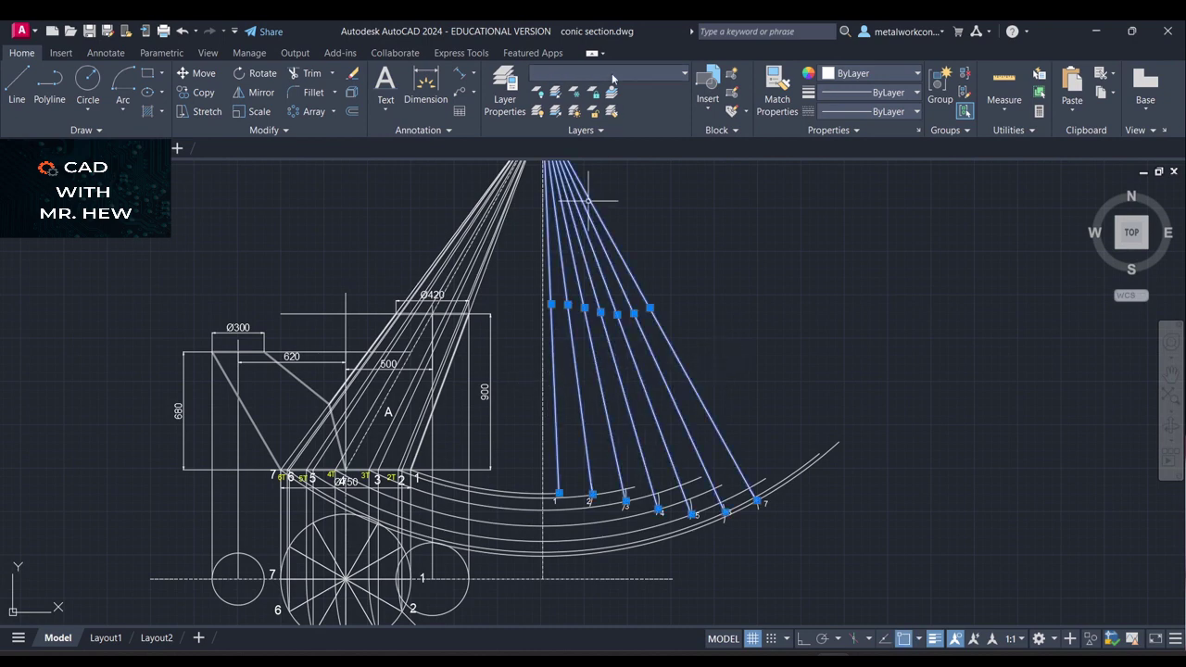
{"action": "left_click", "coordinate": [638, 74]}
{"action": "left_click", "coordinate": [609, 89]}
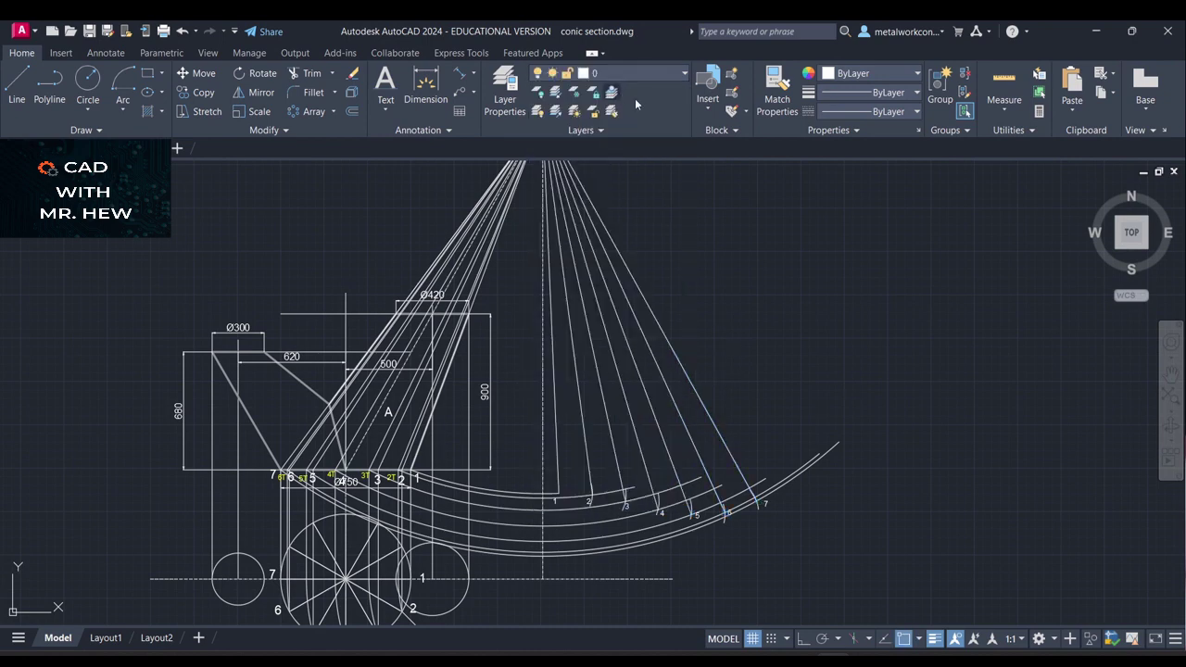
{"action": "key", "text": "Escape"}
Make the curve layer current and draw a spline through points 1 to 7 at the ends of the development lines
{"action": "left_click", "coordinate": [645, 72]}
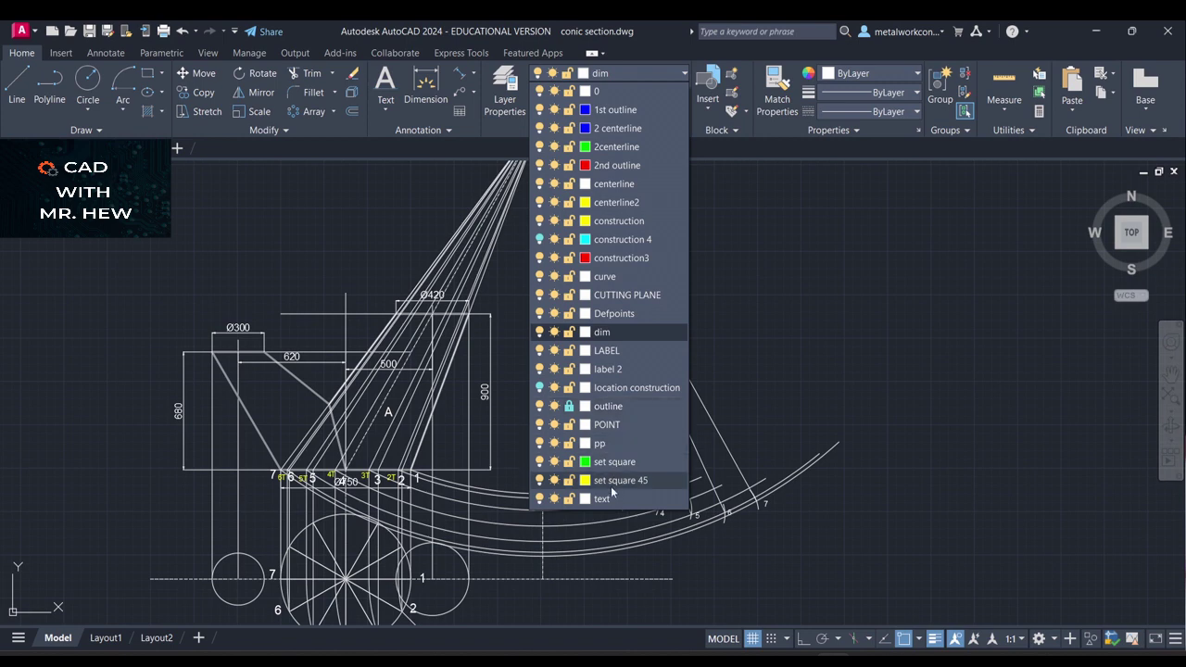
{"action": "left_click", "coordinate": [603, 277]}
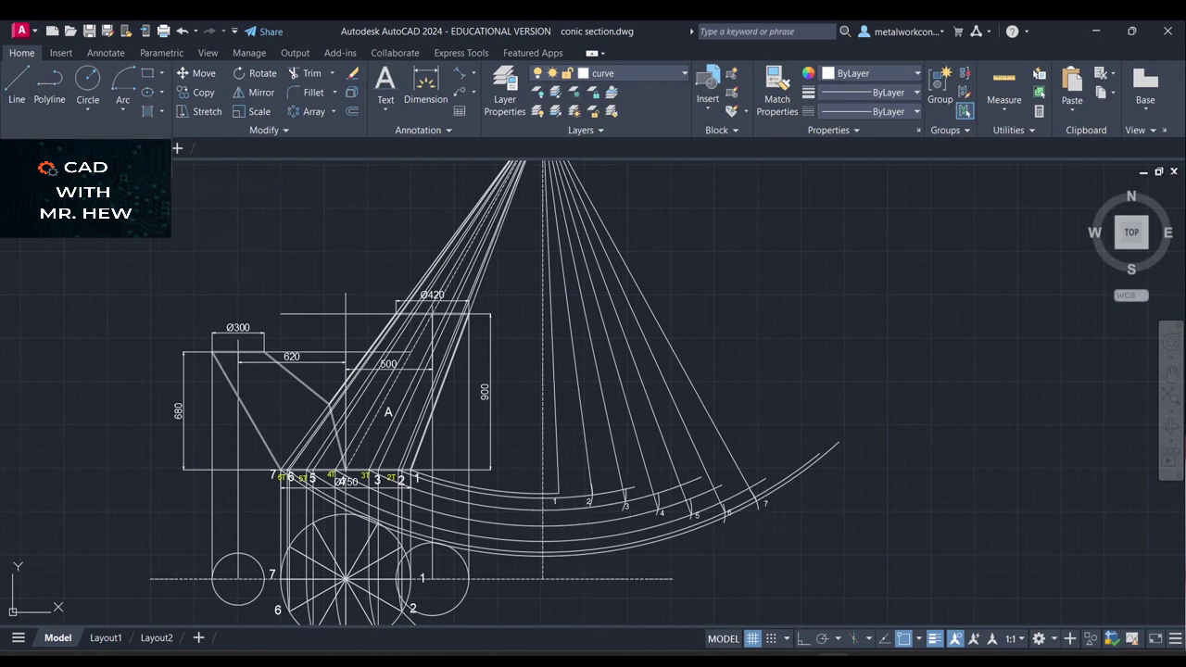
{"action": "left_click", "coordinate": [16, 148]}
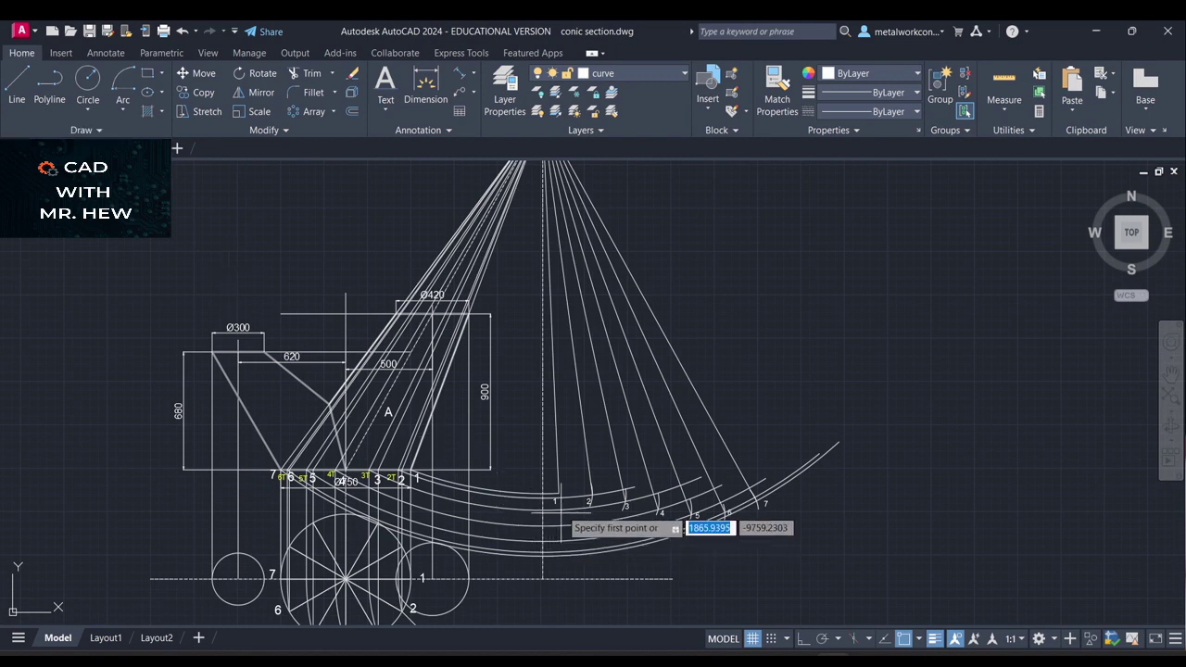
{"action": "scroll", "coordinate": [567, 494], "scroll_direction": "up", "scroll_amount": 2}
{"action": "scroll", "coordinate": [741, 503], "scroll_direction": "up", "scroll_amount": 1}
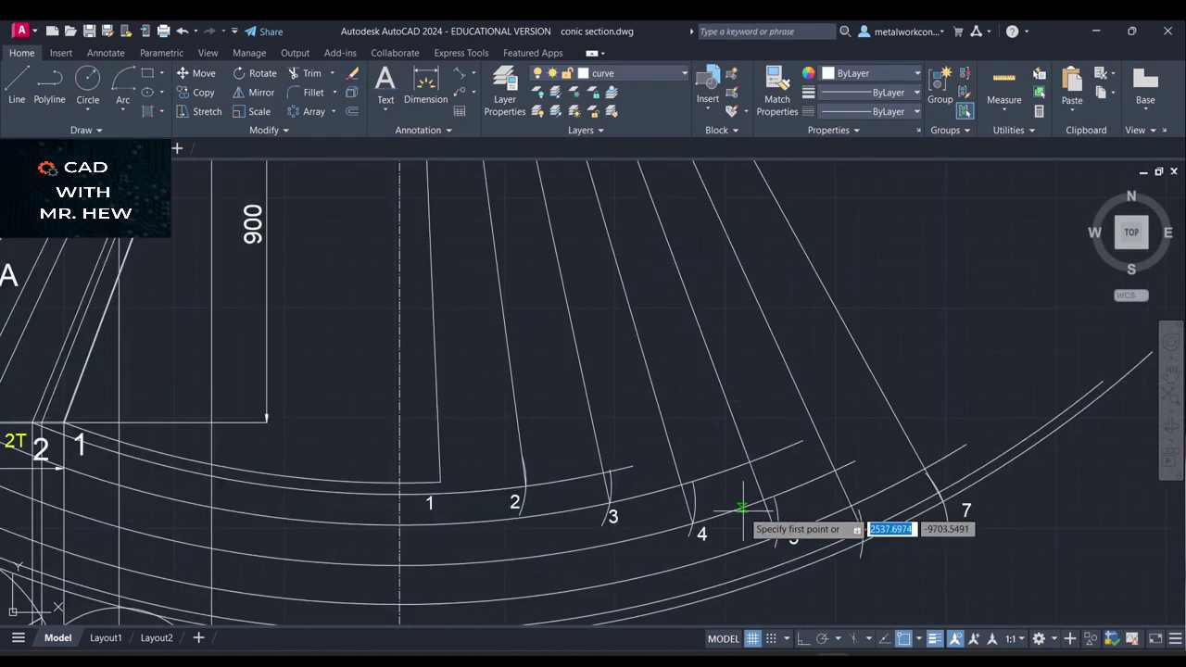
{"action": "scroll", "coordinate": [741, 503], "scroll_direction": "up", "scroll_amount": 1}
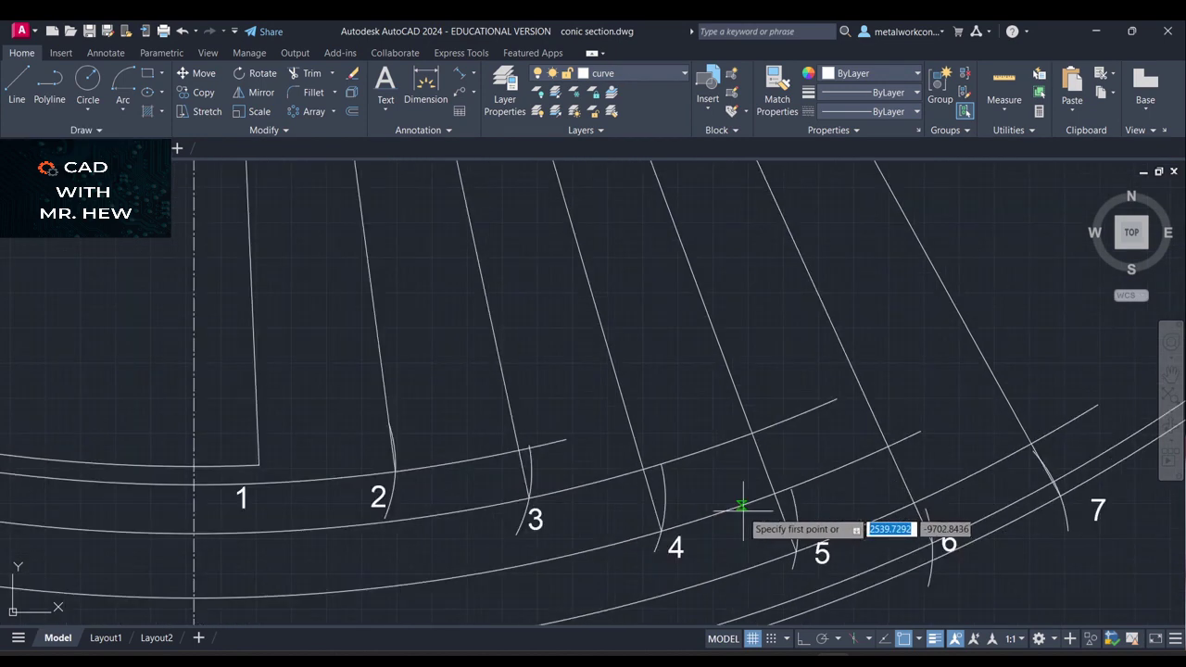
{"action": "left_click", "coordinate": [260, 464]}
{"action": "left_click", "coordinate": [395, 471]}
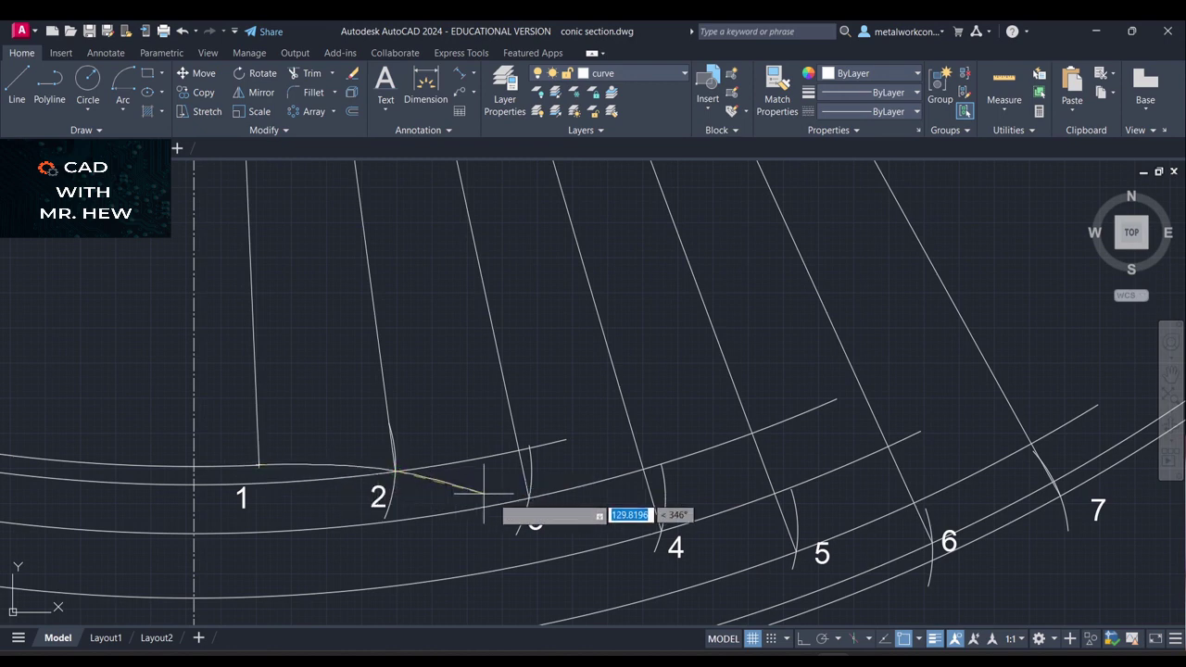
{"action": "left_click", "coordinate": [529, 497]}
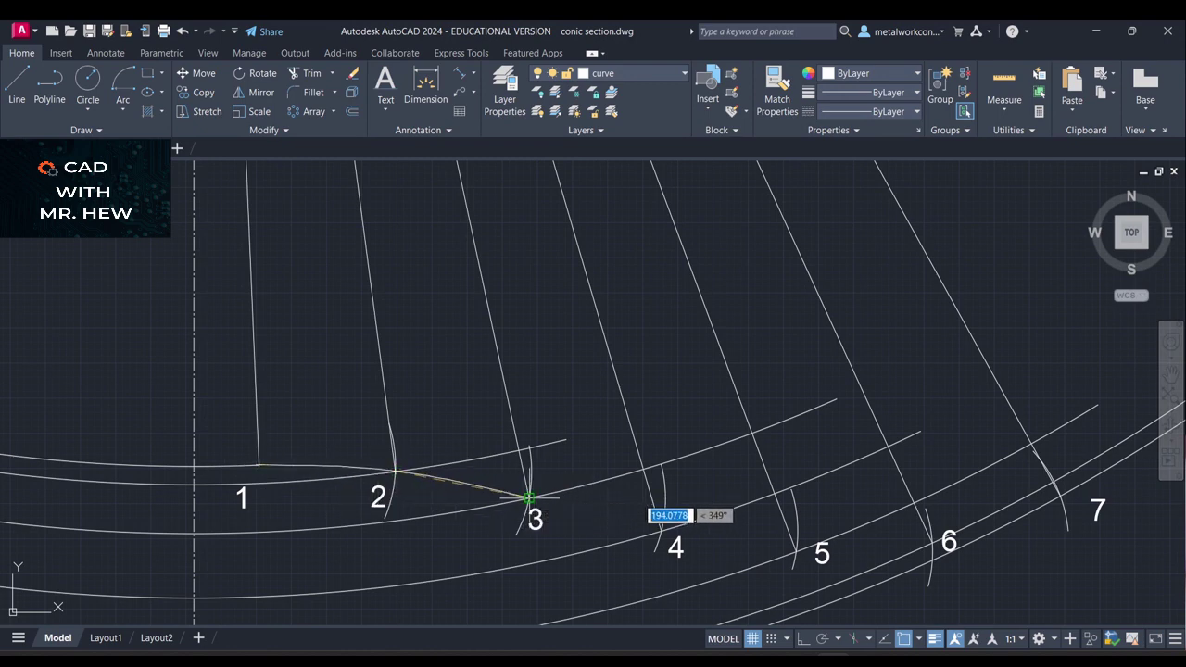
{"action": "left_click", "coordinate": [664, 530]}
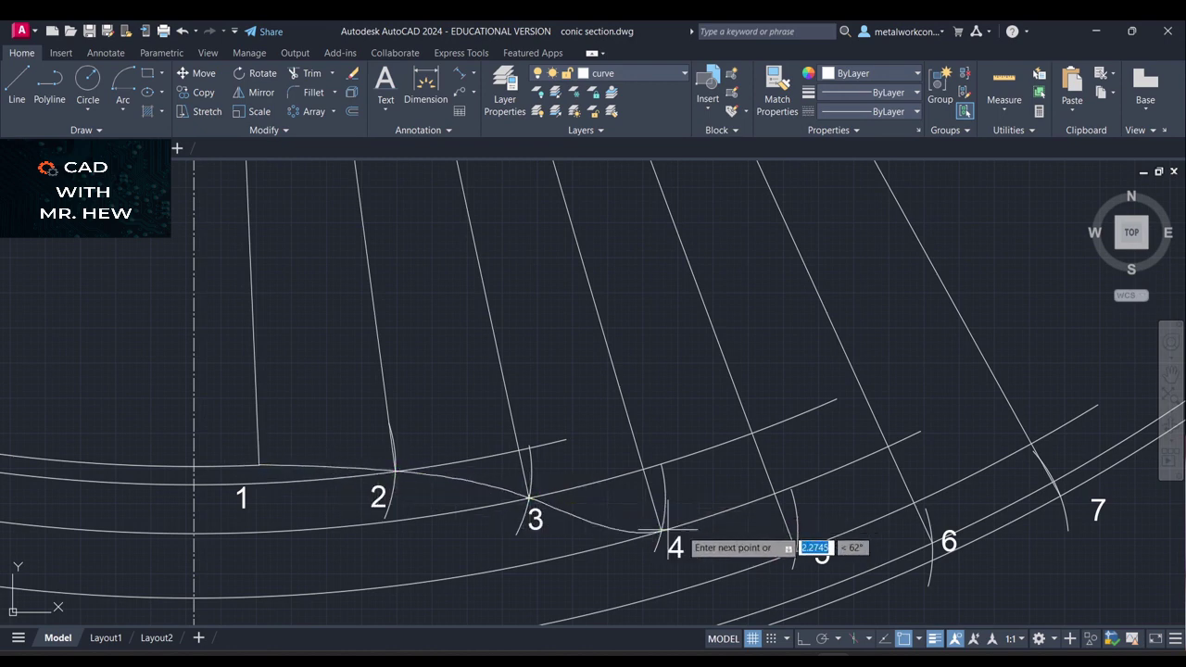
{"action": "left_click", "coordinate": [796, 551]}
{"action": "left_click", "coordinate": [930, 543]}
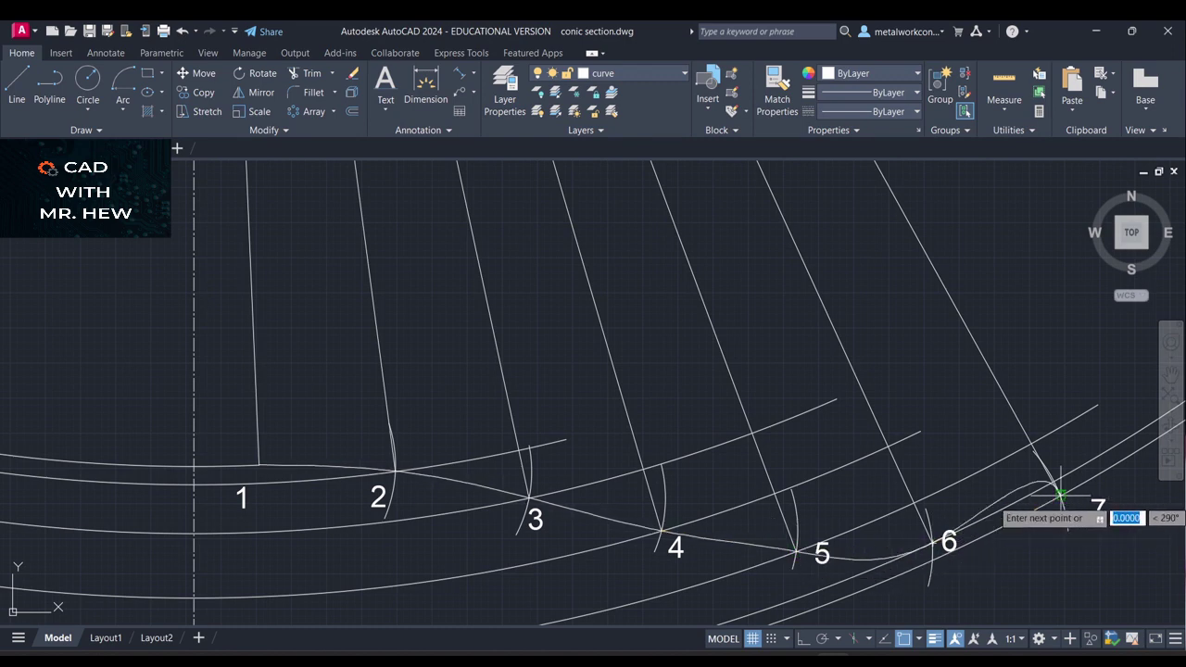
{"action": "left_click", "coordinate": [1062, 496]}
{"action": "key", "text": "Return"}
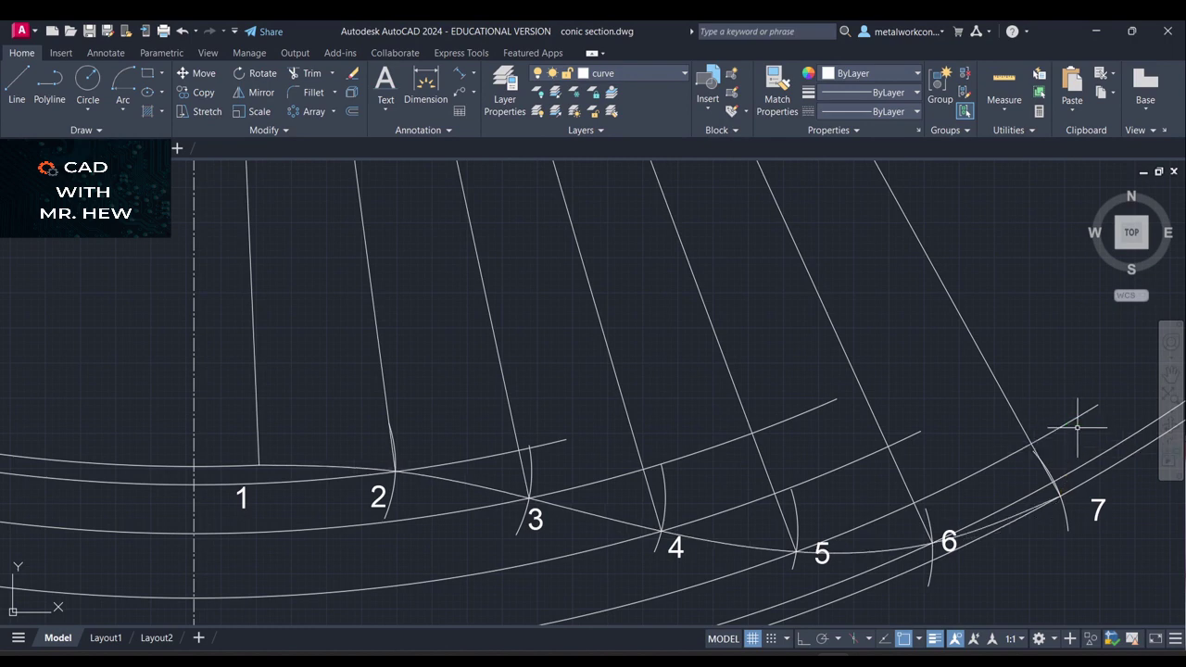
Examine the Ø420 top edge of cone A and how the element lines cross it between the apex and the base
{"action": "scroll", "coordinate": [1091, 428], "scroll_direction": "down", "scroll_amount": 5}
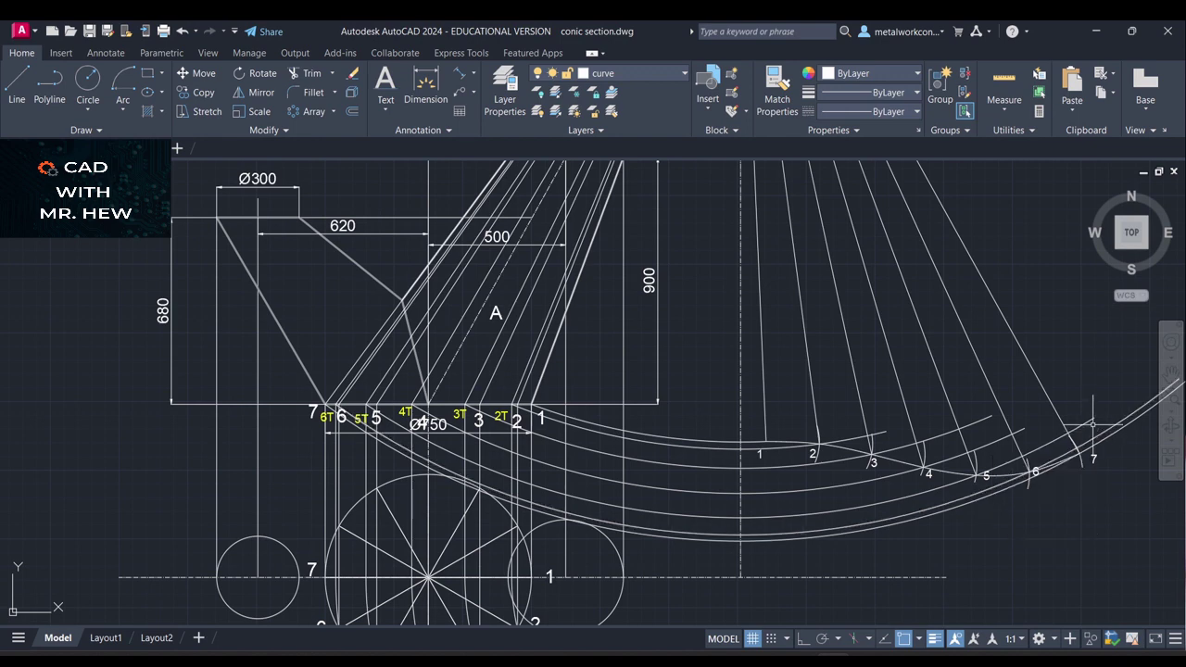
{"action": "left_click", "coordinate": [1171, 380]}
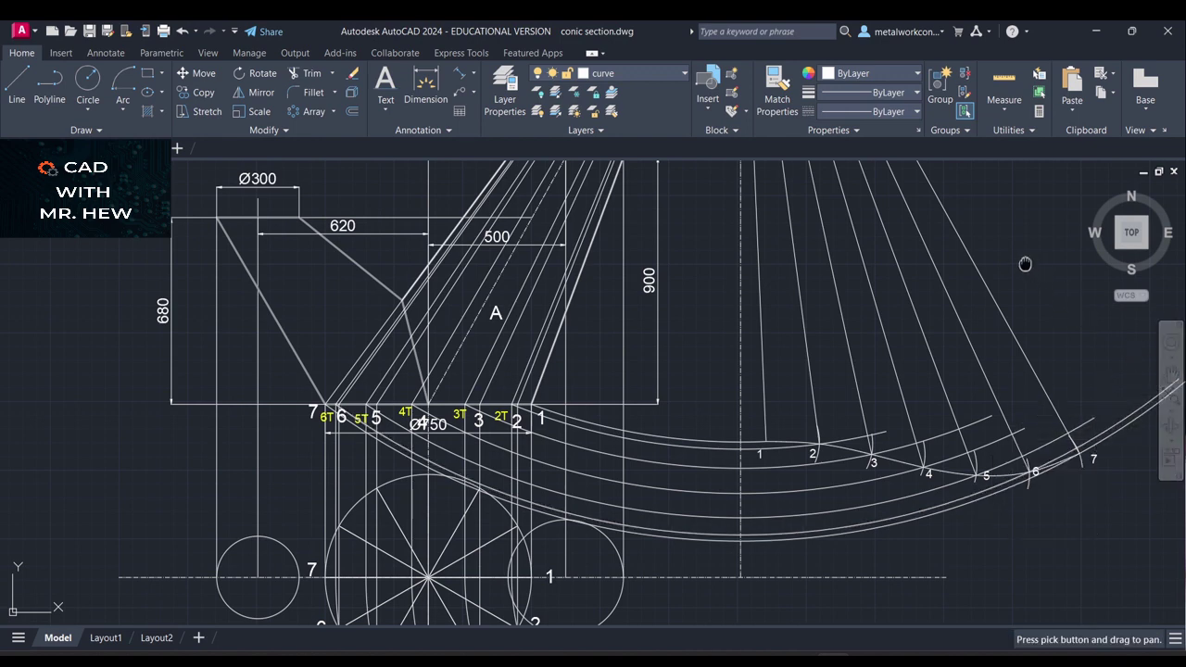
{"action": "left_click_drag", "start_coordinate": [1025, 264], "coordinate": [1030, 444]}
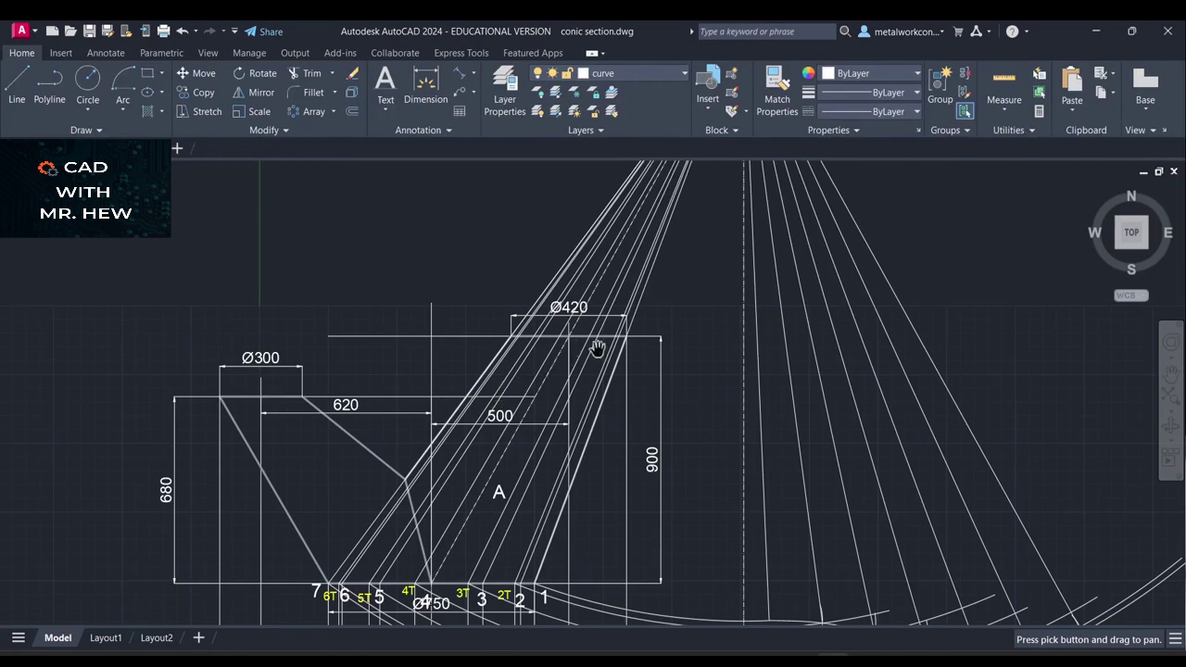
{"action": "left_click_drag", "start_coordinate": [966, 286], "coordinate": [988, 305]}
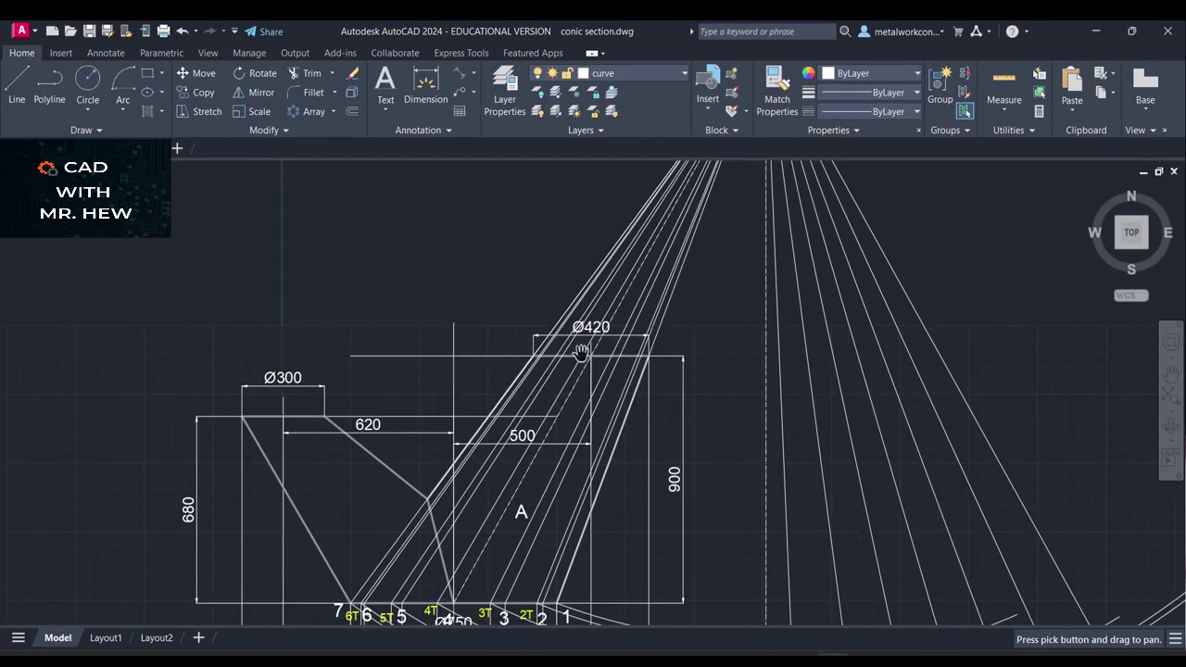
{"action": "key", "text": "Escape"}
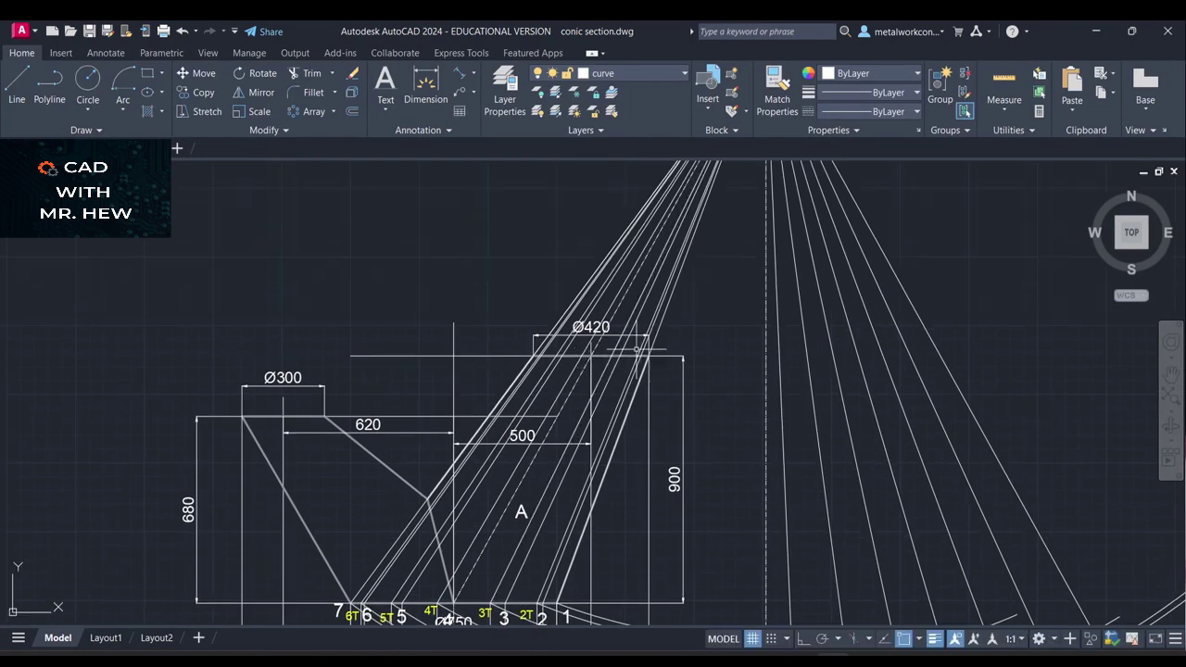
{"action": "left_click", "coordinate": [657, 78]}
{"action": "scroll", "coordinate": [673, 360], "scroll_direction": "up", "scroll_amount": 2}
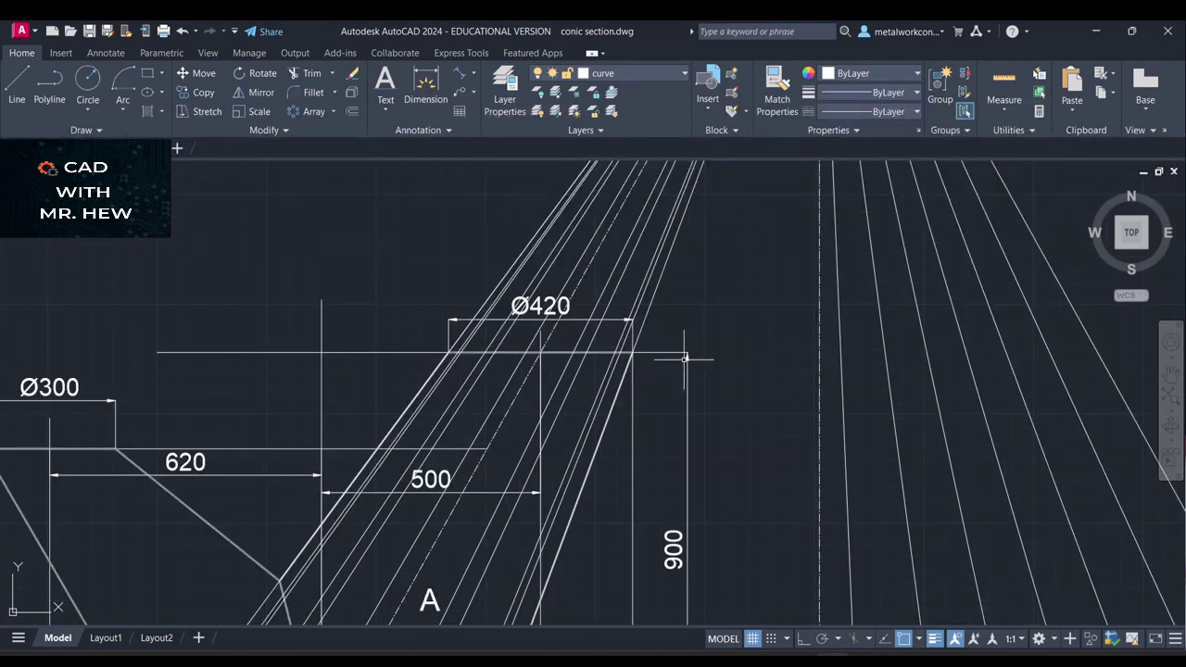
{"action": "scroll", "coordinate": [686, 358], "scroll_direction": "up", "scroll_amount": 2}
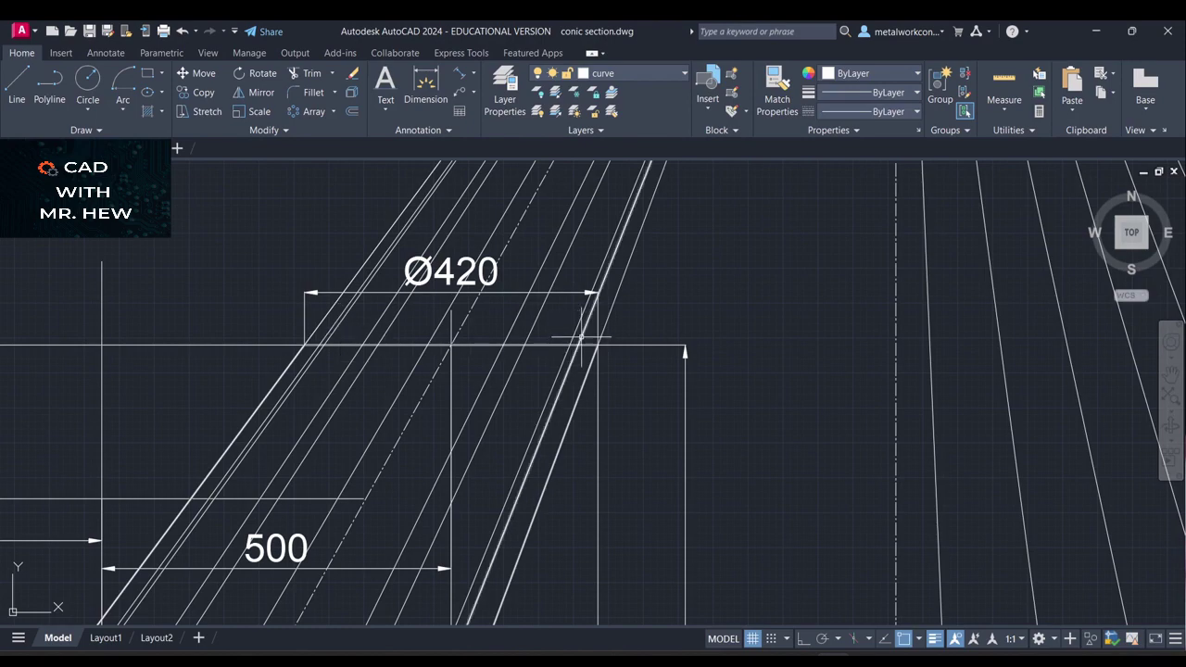
{"action": "scroll", "coordinate": [582, 337], "scroll_direction": "down", "scroll_amount": 2}
{"action": "left_click", "coordinate": [1173, 380]}
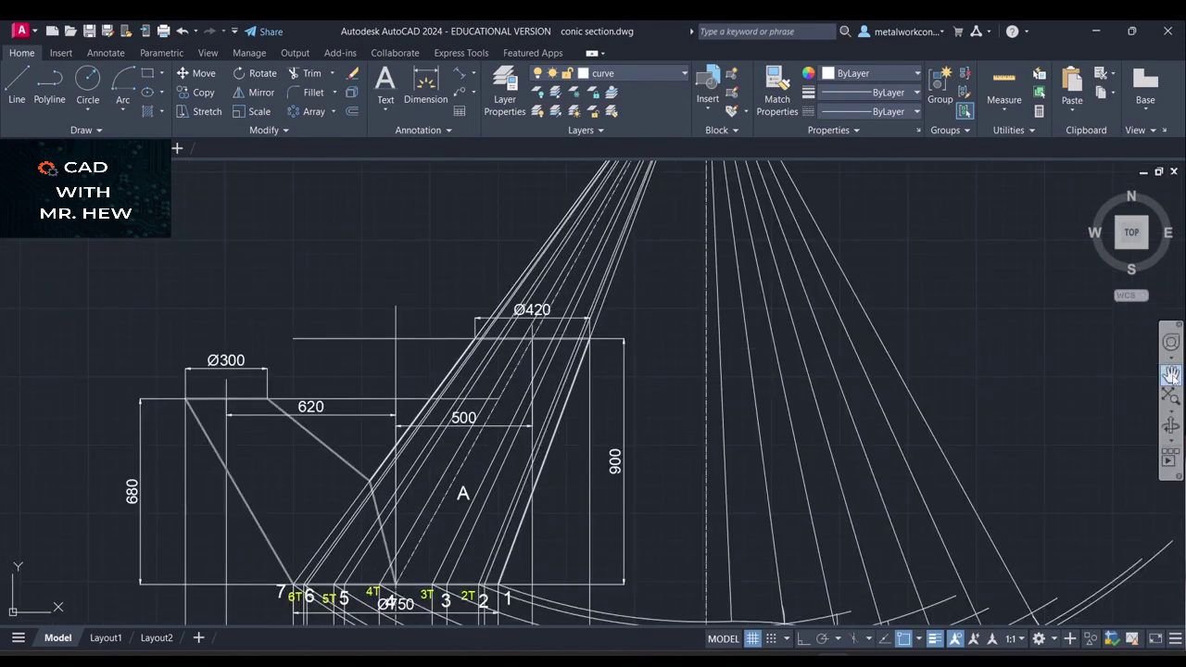
{"action": "mouse_move", "coordinate": [978, 338]}
{"action": "left_mouse_down"}
{"action": "mouse_move", "coordinate": [998, 403]}
{"action": "mouse_move", "coordinate": [977, 482]}
{"action": "left_mouse_up"}
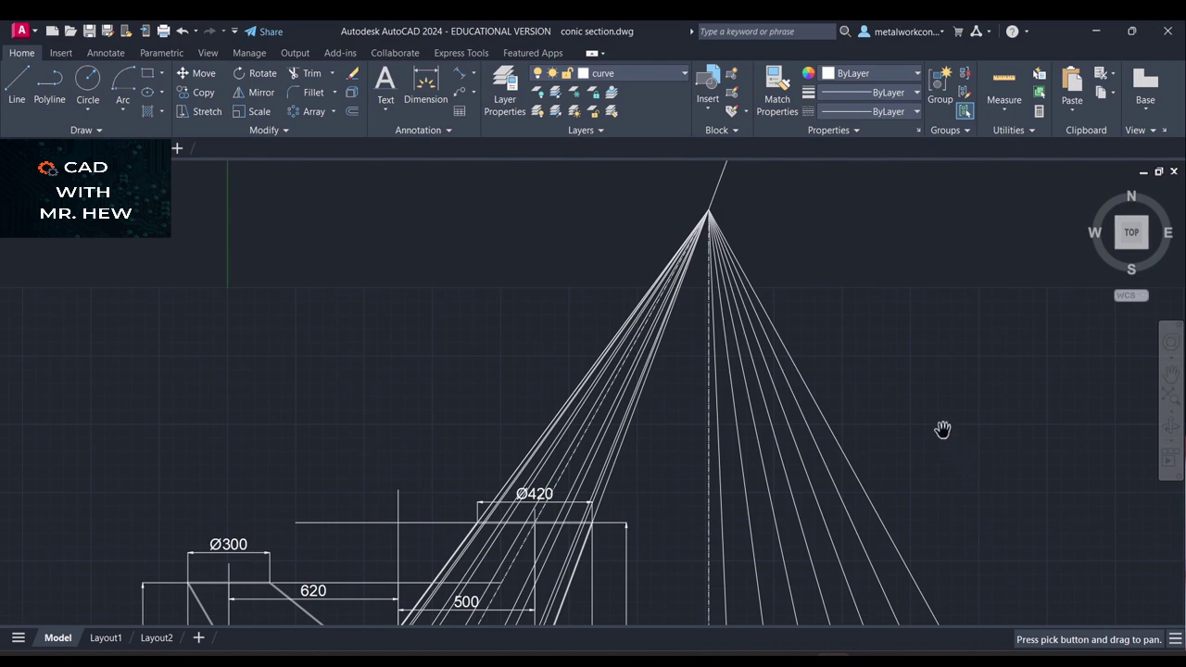
{"action": "key", "text": "Escape"}
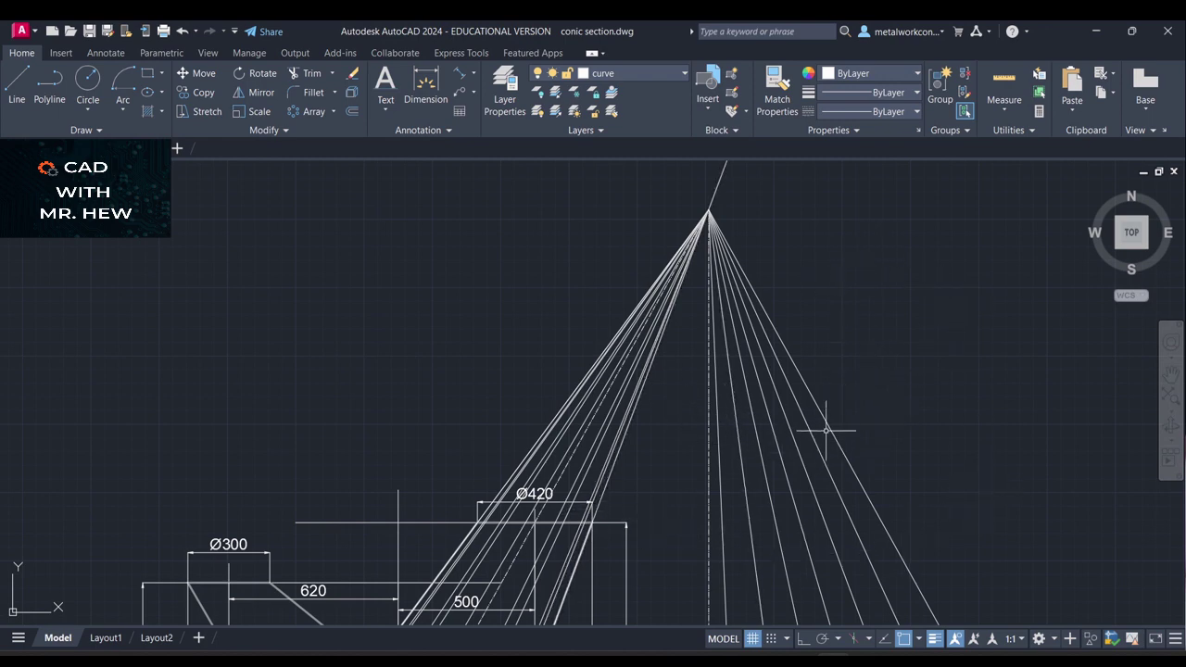
{"action": "scroll", "coordinate": [790, 455], "scroll_direction": "up", "scroll_amount": 2}
{"action": "scroll", "coordinate": [795, 445], "scroll_direction": "down", "scroll_amount": 2}
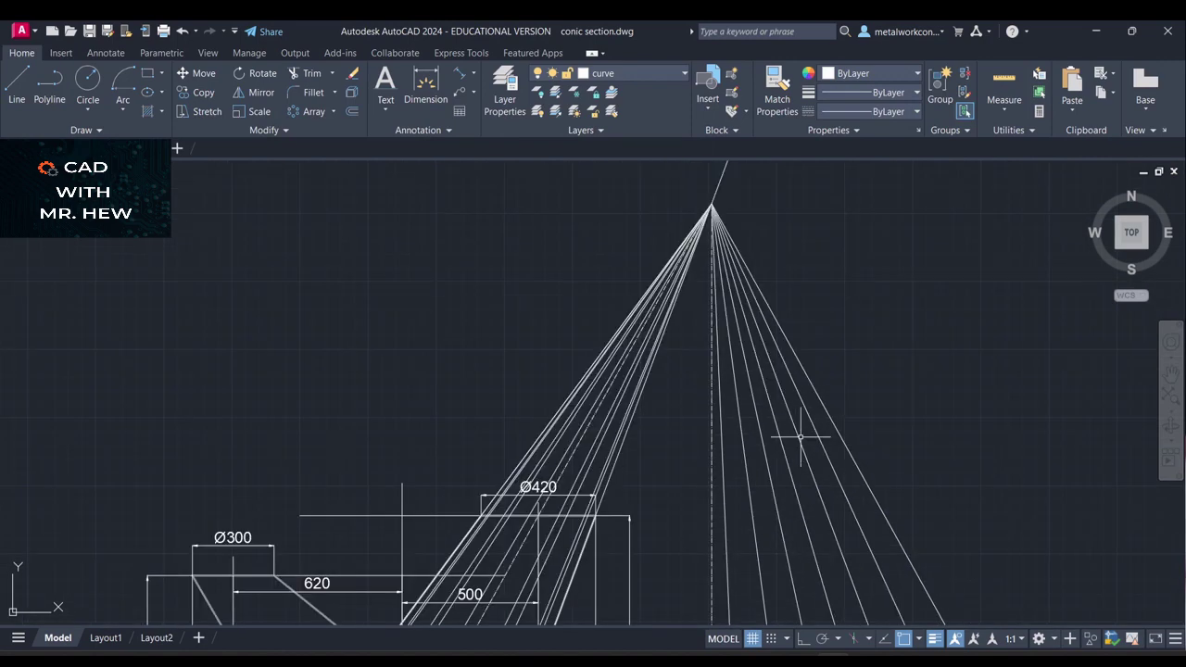
{"action": "left_click", "coordinate": [1172, 374]}
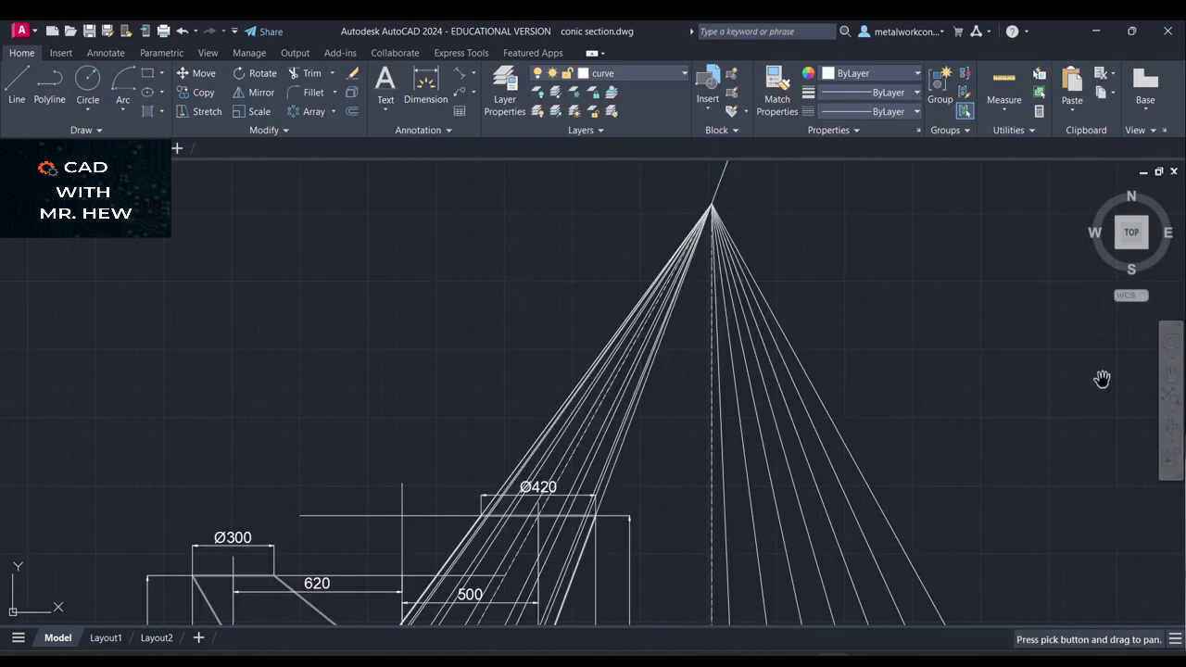
{"action": "left_click_drag", "start_coordinate": [1015, 395], "coordinate": [1003, 199]}
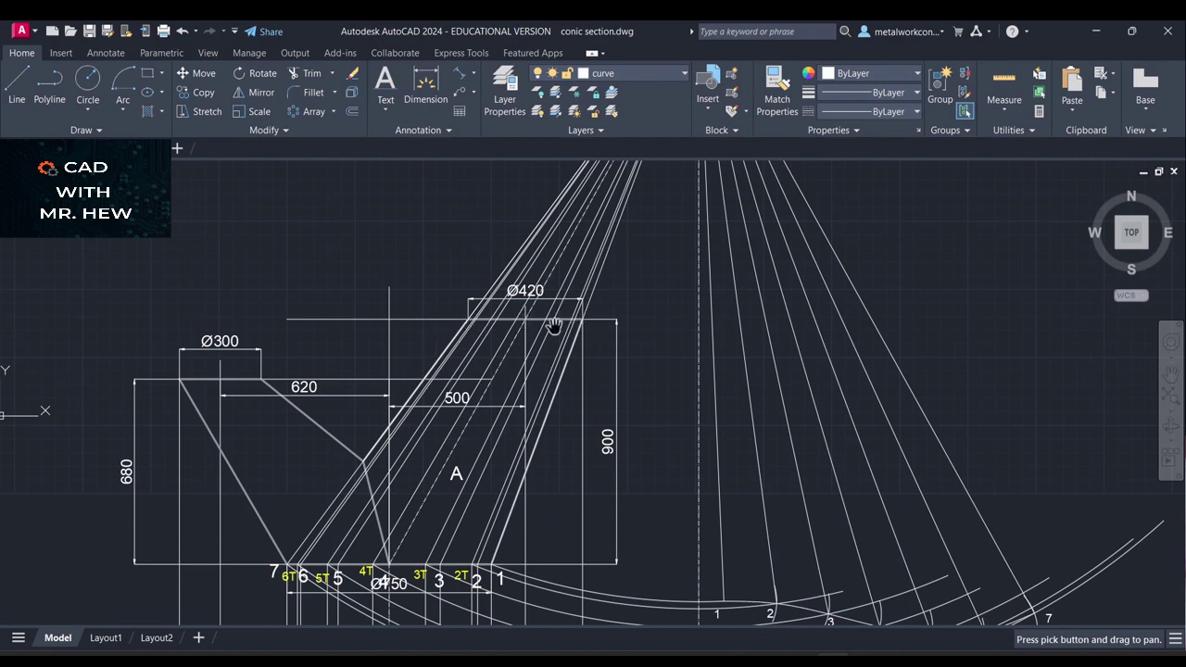
{"action": "key", "text": "Escape"}
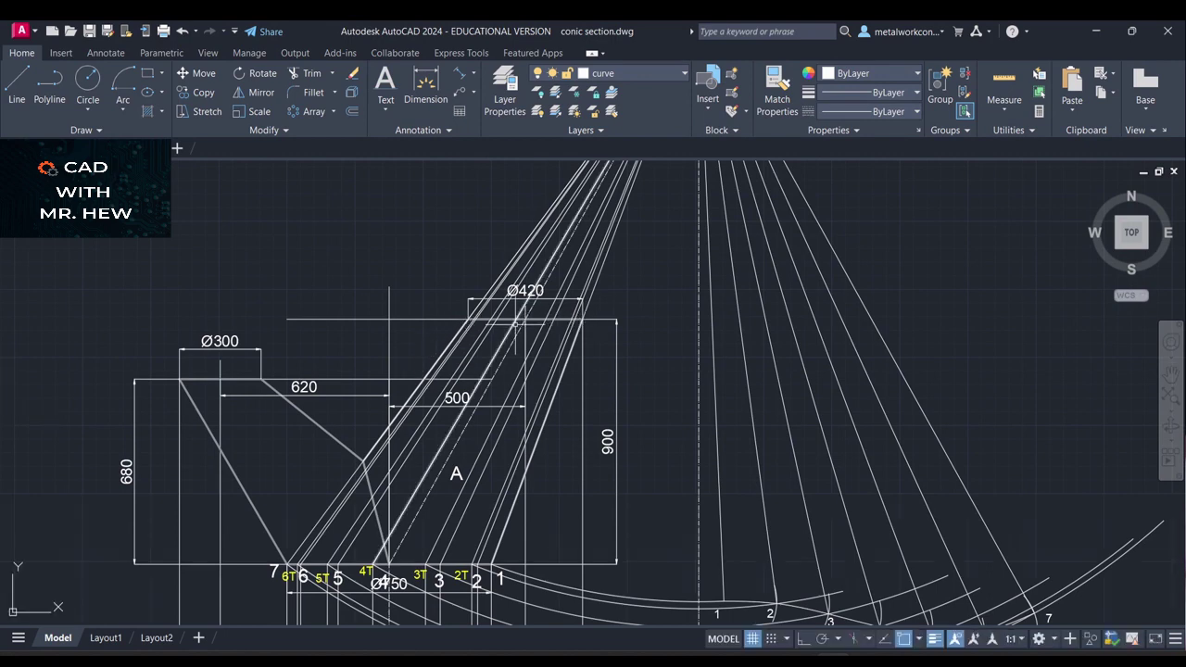
{"action": "left_click", "coordinate": [509, 320]}
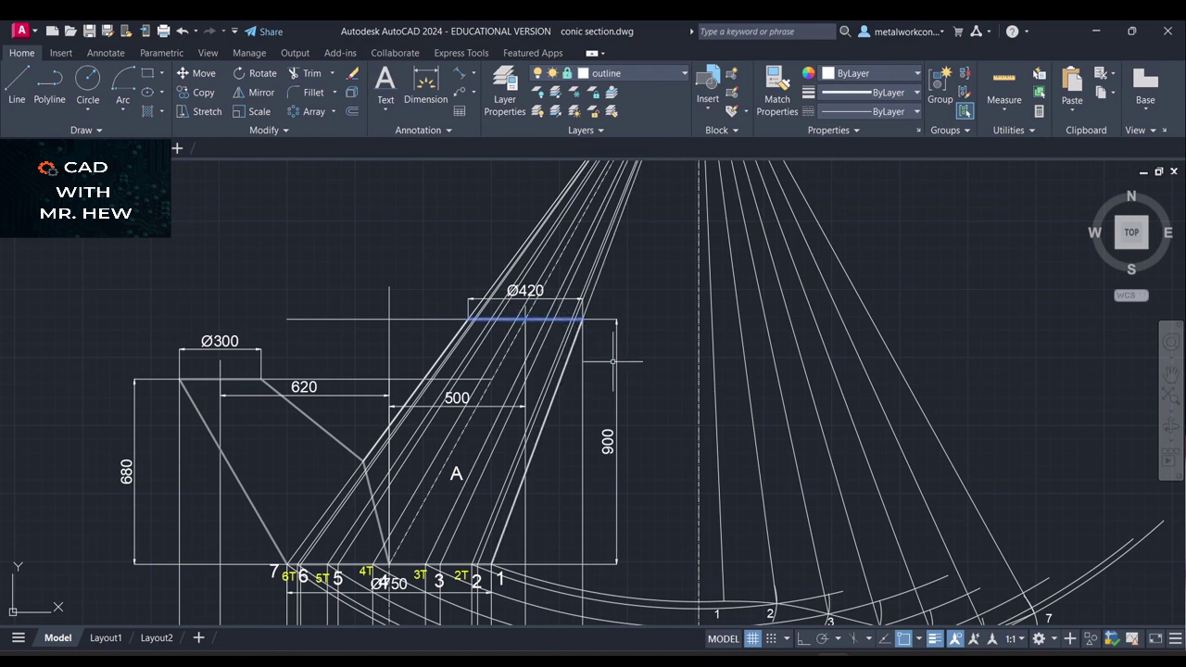
{"action": "key", "text": "Escape"}
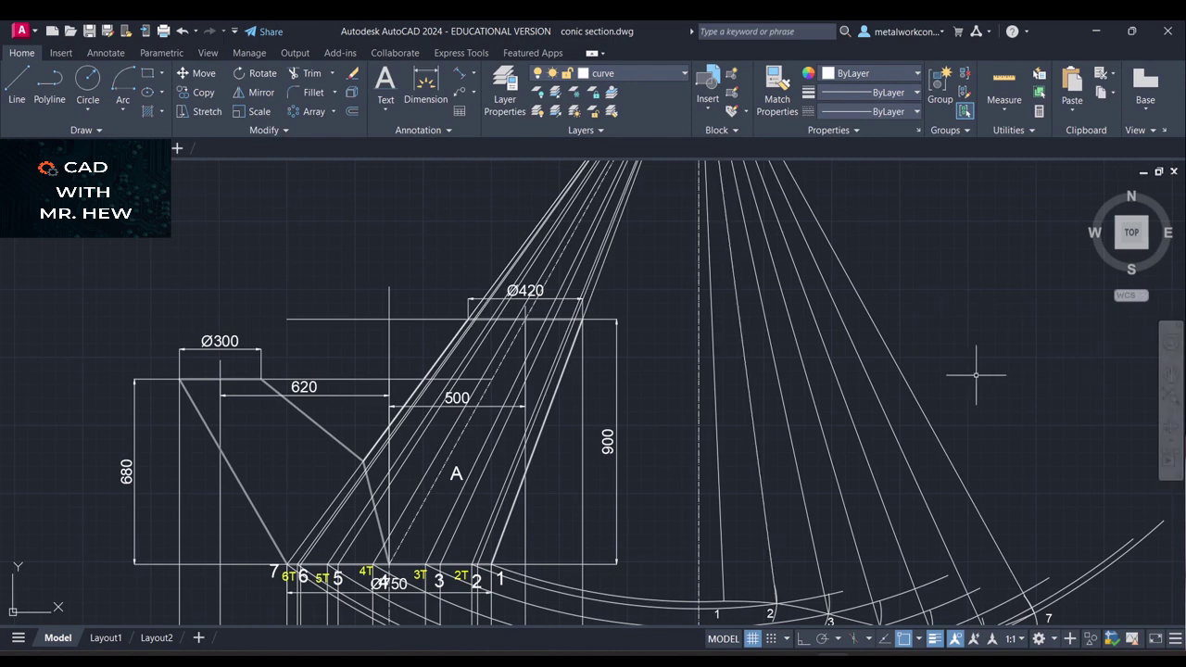
Draw an arc centred on the apex from the outer end of the Ø420 top edge on line 1 to development line 1
{"action": "left_click", "coordinate": [1170, 375]}
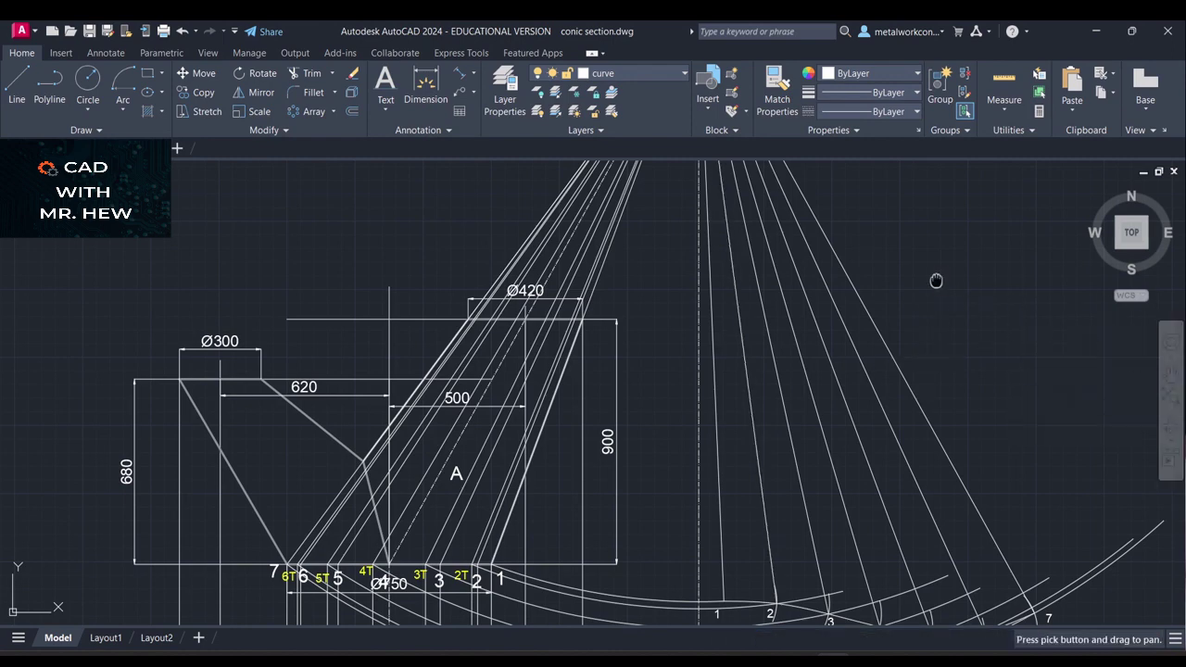
{"action": "left_click_drag", "start_coordinate": [935, 281], "coordinate": [920, 457]}
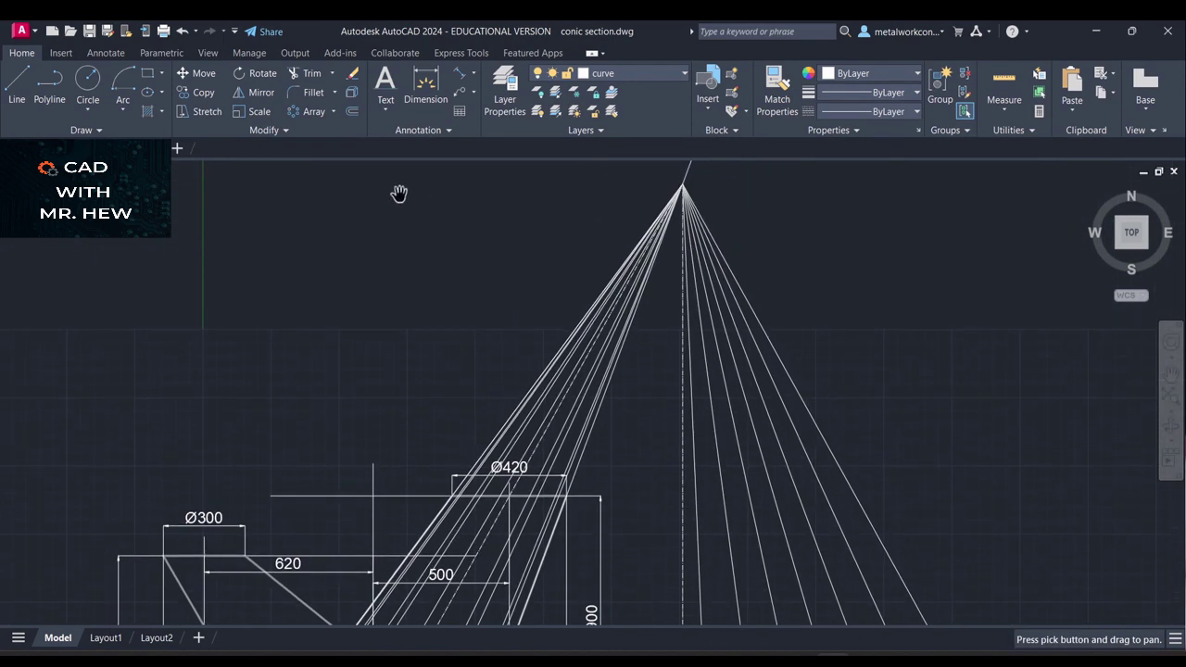
{"action": "key", "text": "Escape"}
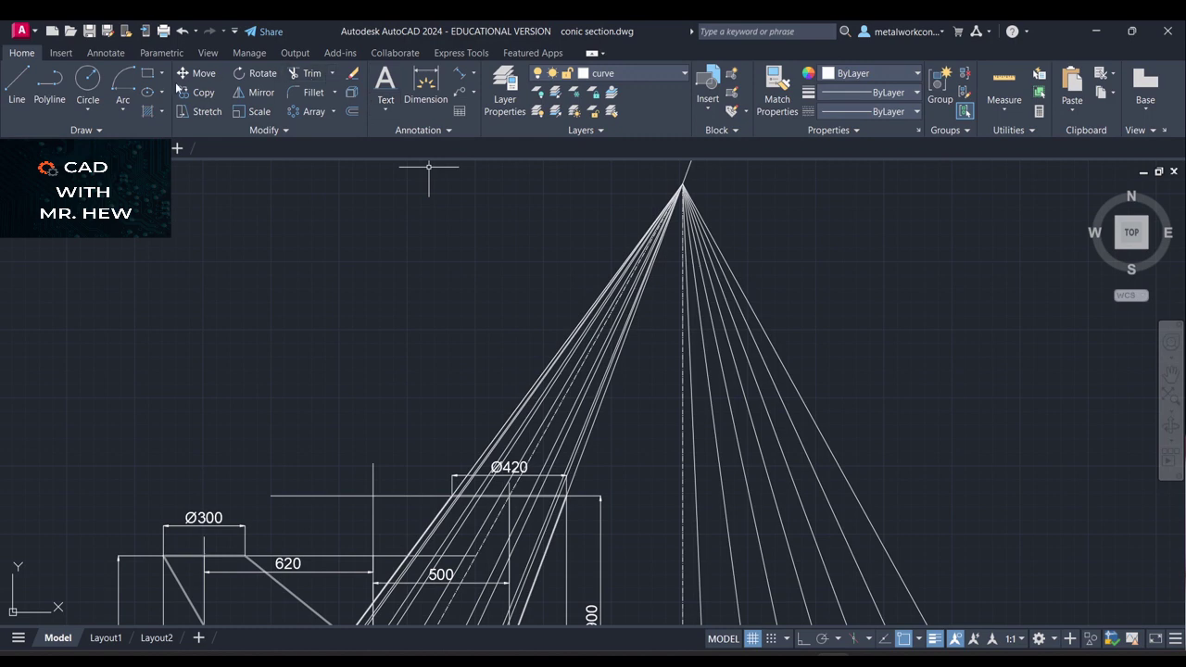
{"action": "left_click", "coordinate": [121, 110]}
{"action": "left_click", "coordinate": [172, 366]}
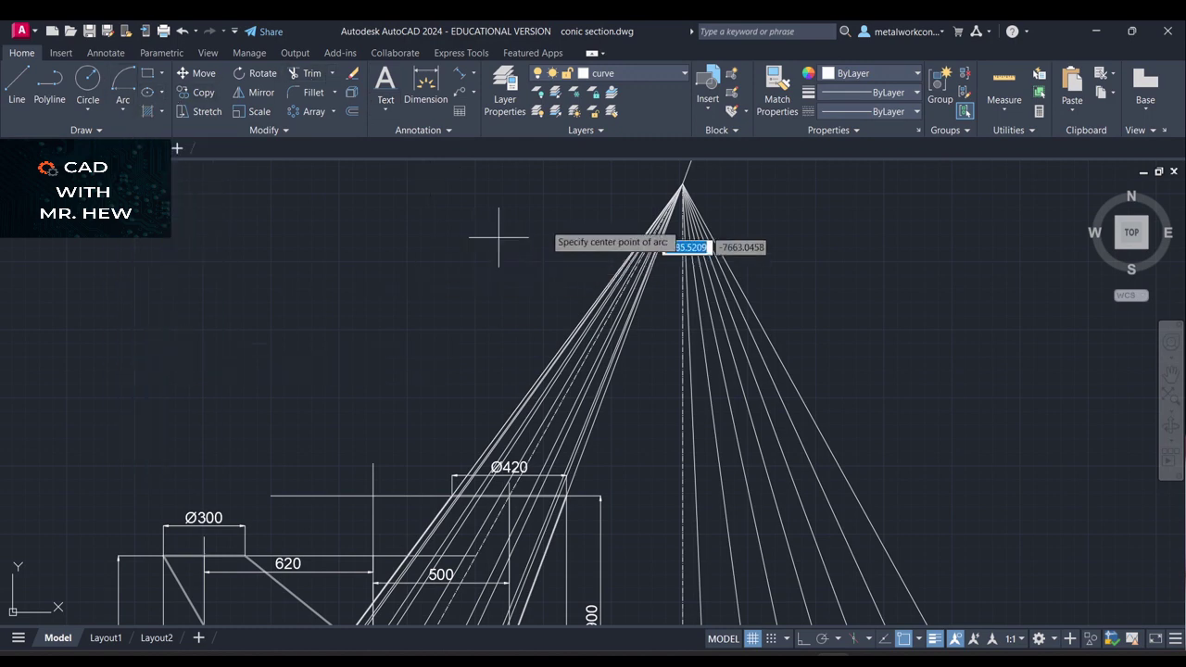
{"action": "left_click", "coordinate": [683, 187]}
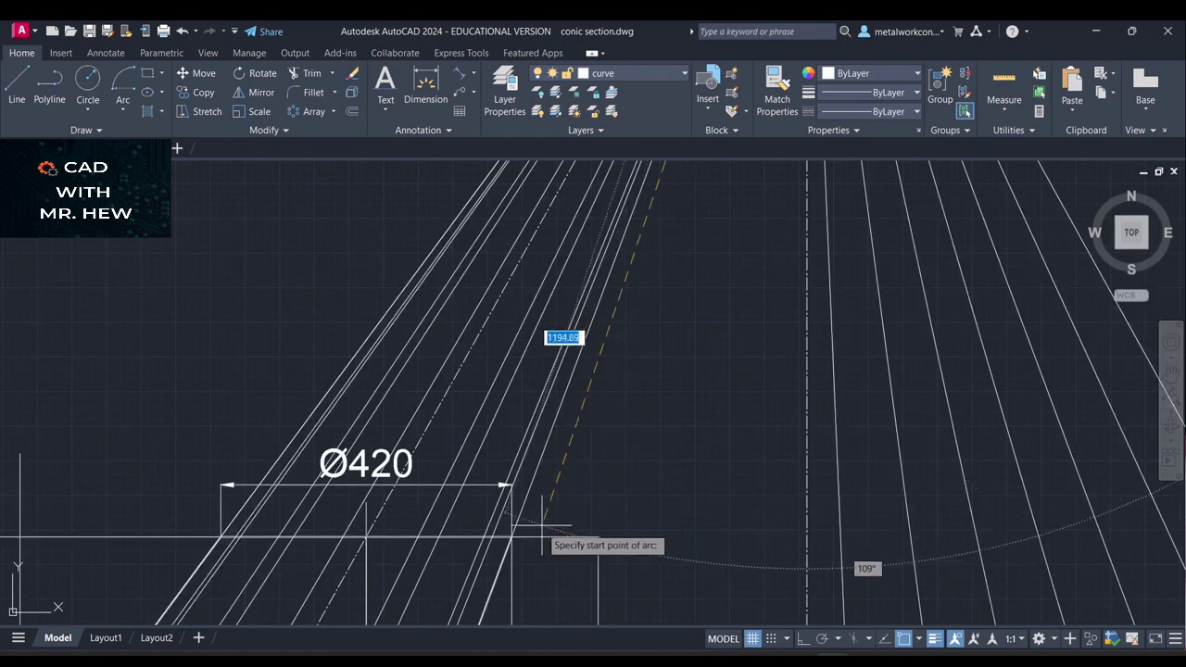
{"action": "left_click", "coordinate": [512, 536]}
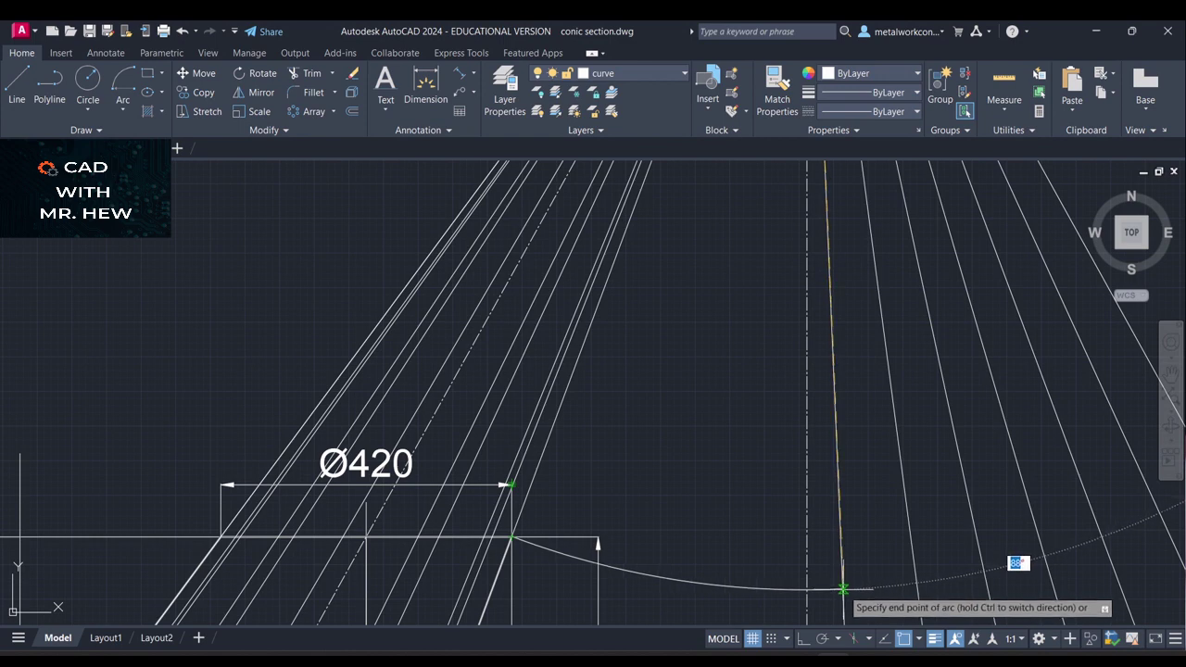
{"action": "left_click", "coordinate": [843, 590]}
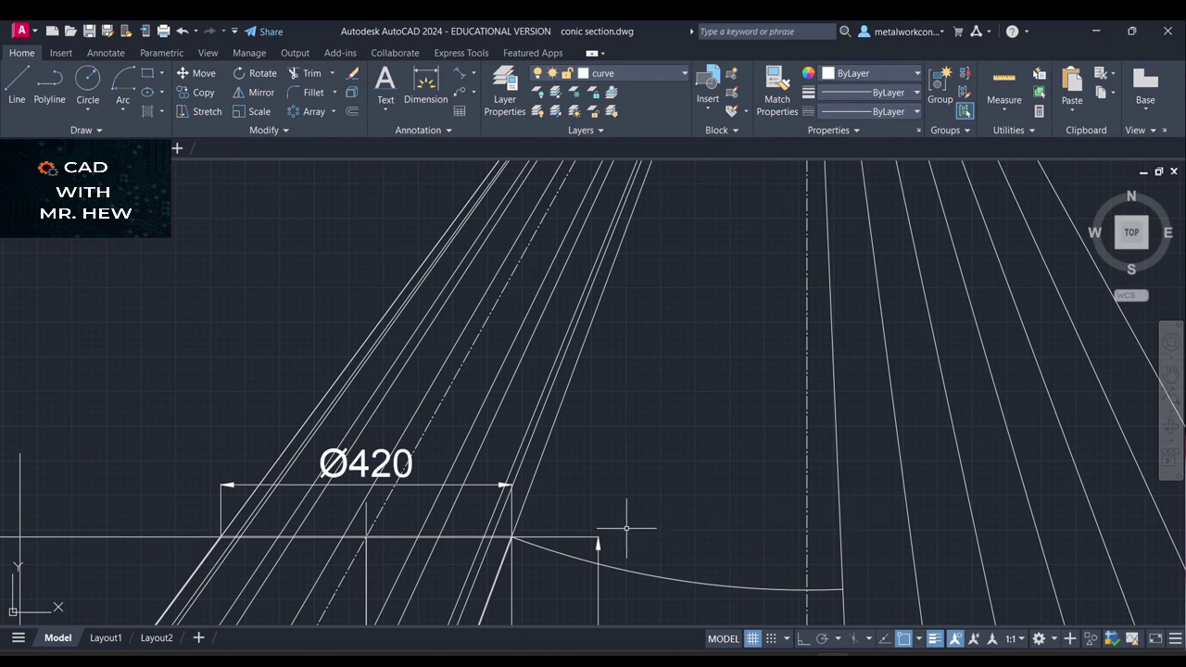
Draw an arc centred on the apex from where line 2T crosses the Ø420 top edge to development line 2
{"action": "left_click", "coordinate": [486, 528]}
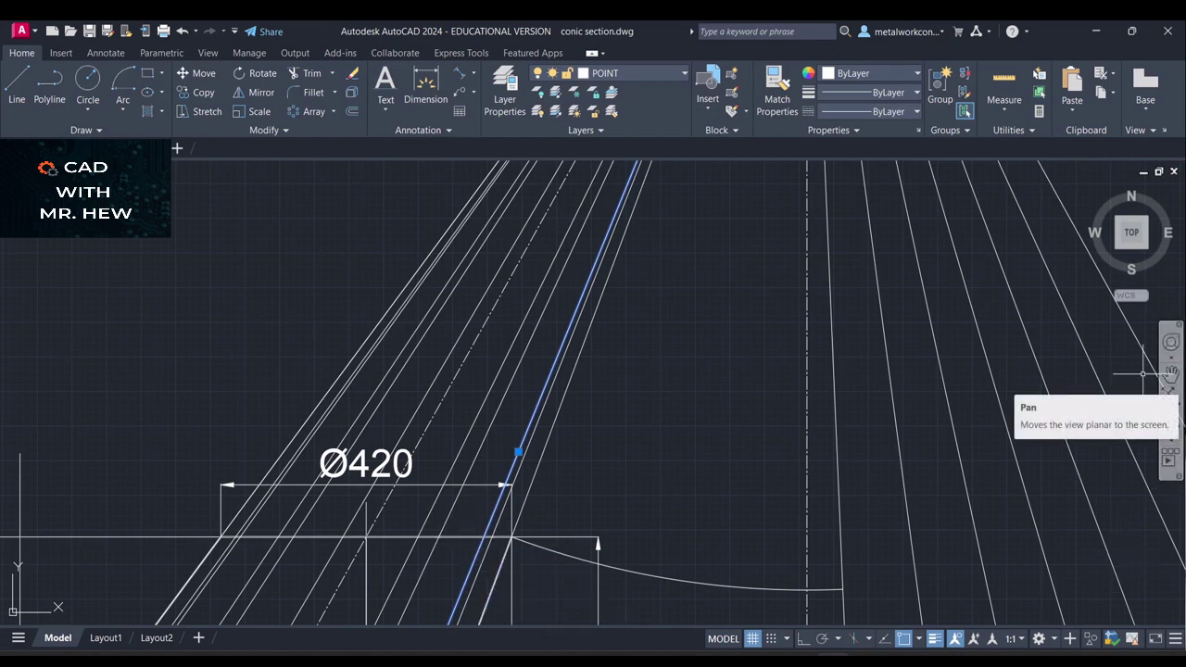
{"action": "left_click", "coordinate": [1170, 374]}
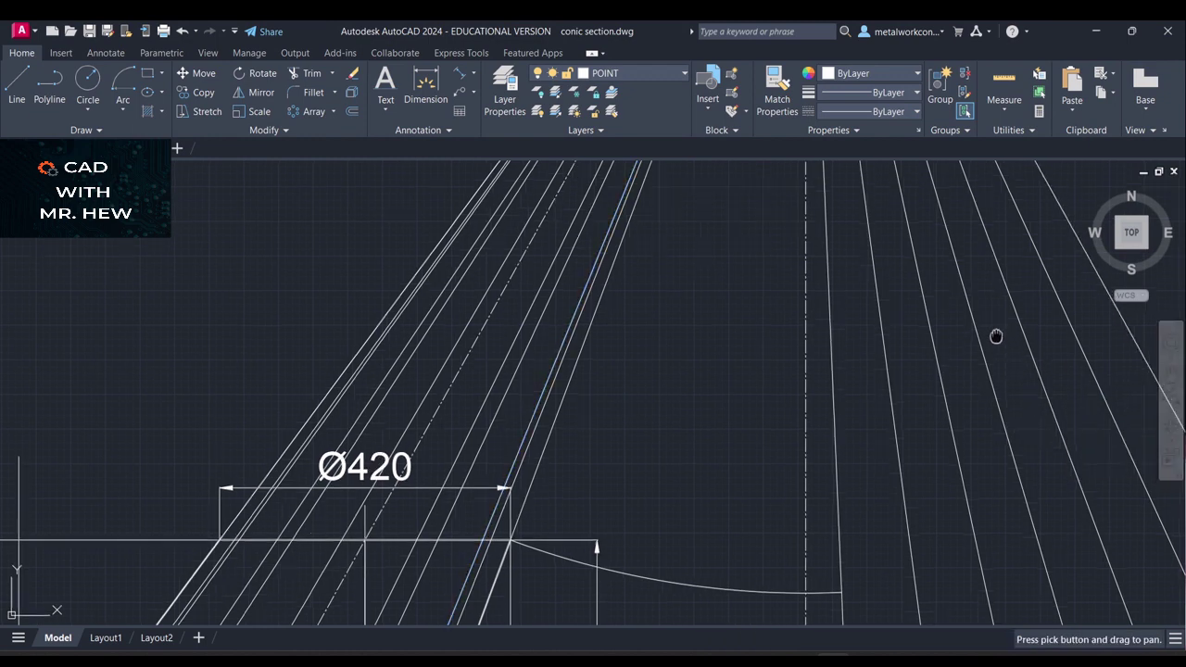
{"action": "left_click_drag", "start_coordinate": [994, 336], "coordinate": [939, 588]}
{"action": "scroll", "coordinate": [857, 361], "scroll_direction": "down", "scroll_amount": 3}
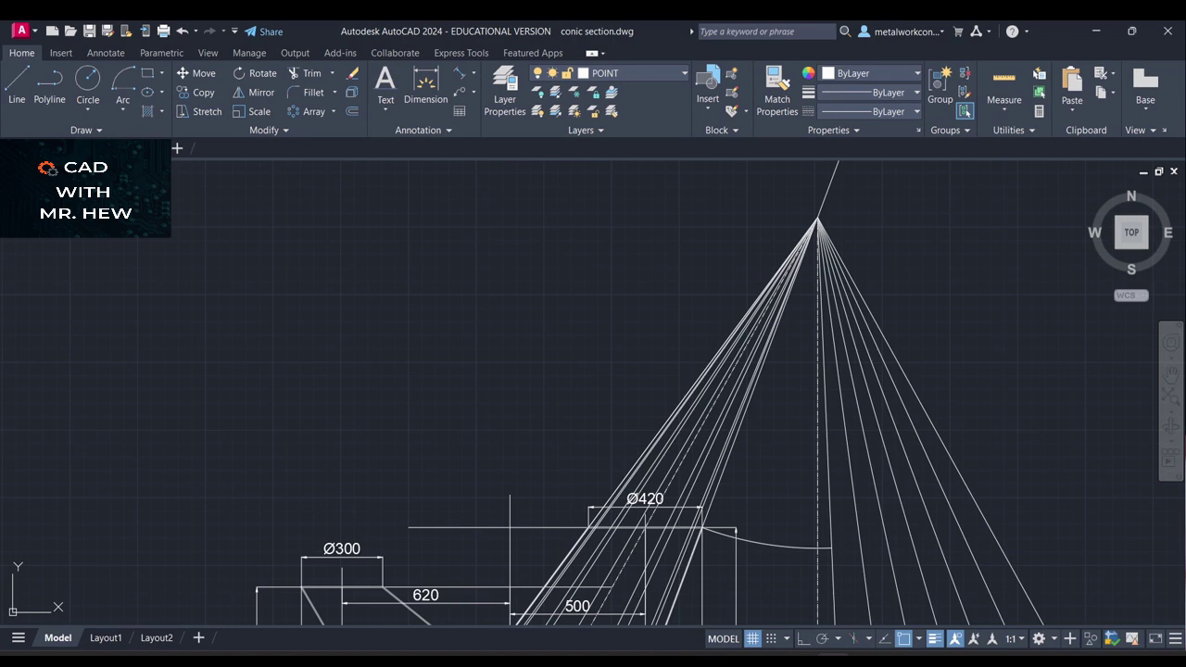
{"action": "left_click", "coordinate": [121, 108]}
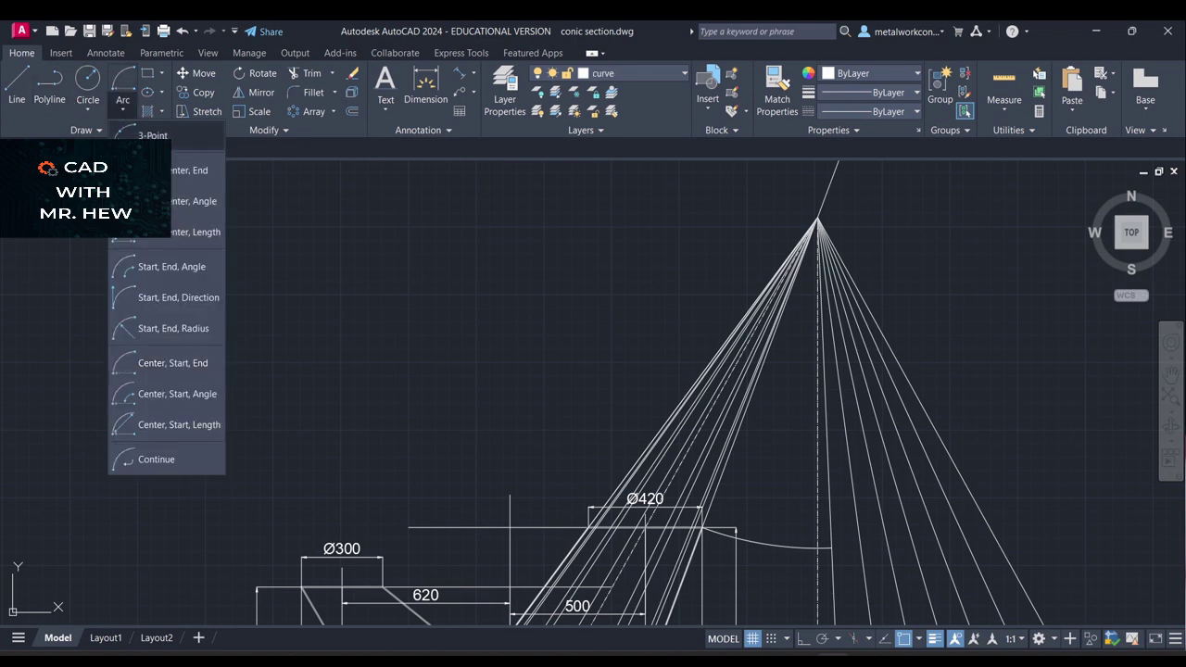
{"action": "left_click", "coordinate": [135, 359]}
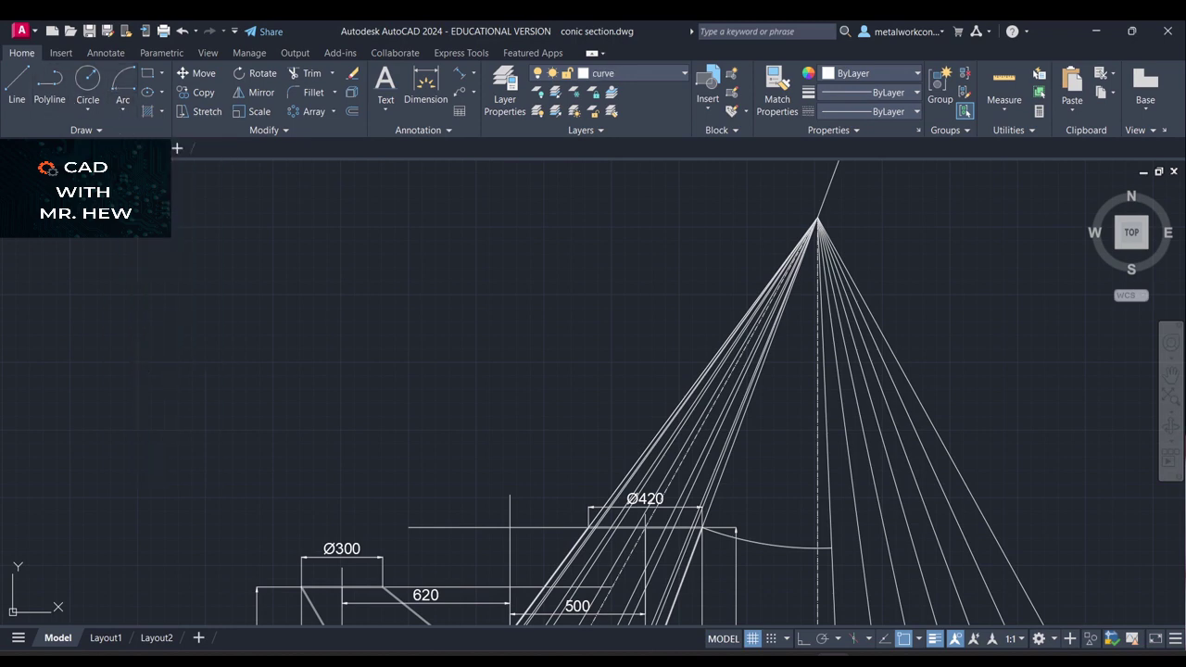
{"action": "left_click", "coordinate": [817, 218]}
{"action": "scroll", "coordinate": [730, 442], "scroll_direction": "up", "scroll_amount": 1}
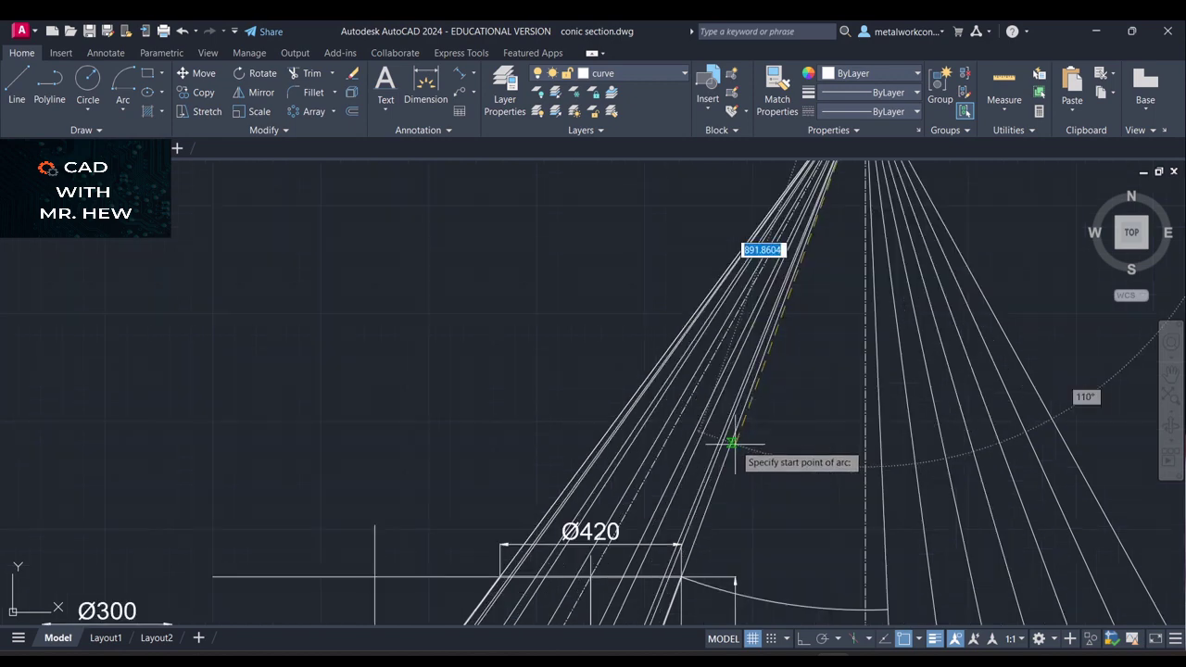
{"action": "scroll", "coordinate": [734, 442], "scroll_direction": "down", "scroll_amount": 1}
{"action": "scroll", "coordinate": [732, 442], "scroll_direction": "up", "scroll_amount": 2}
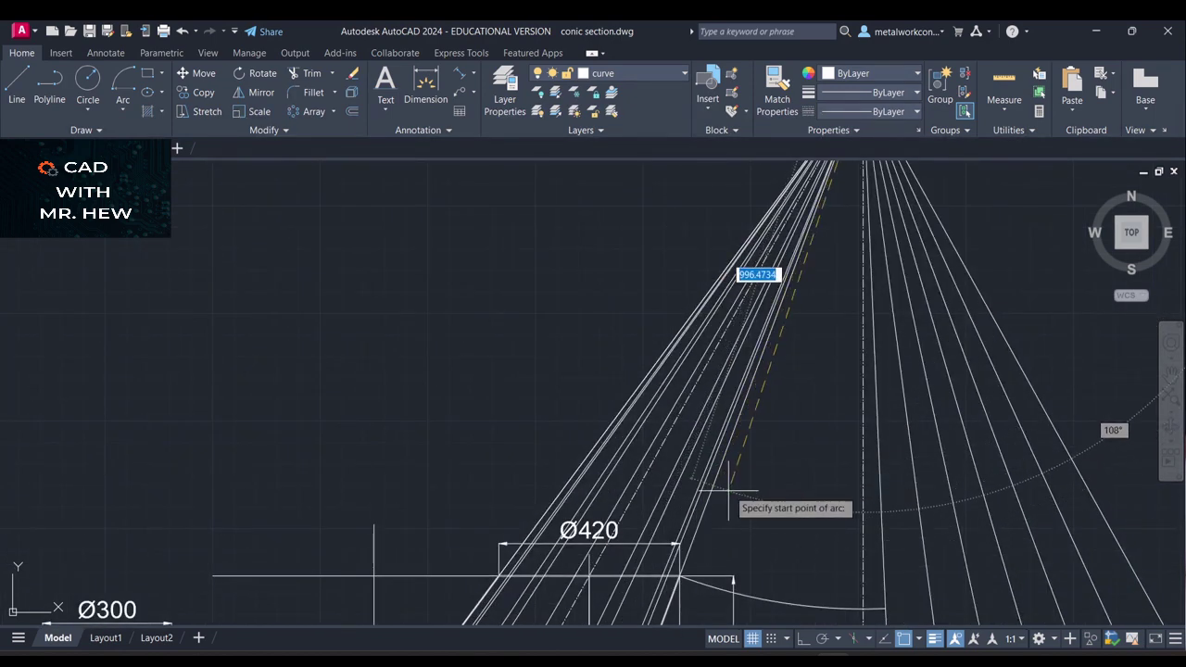
{"action": "scroll", "coordinate": [707, 556], "scroll_direction": "up", "scroll_amount": 4}
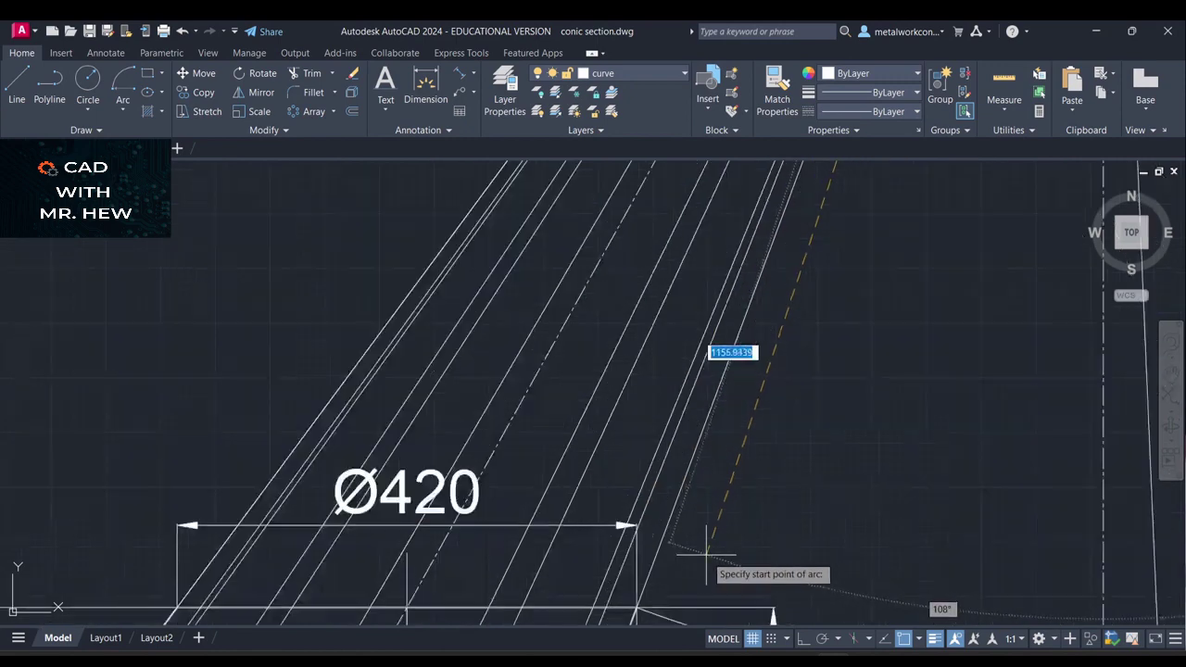
{"action": "left_click", "coordinate": [591, 606]}
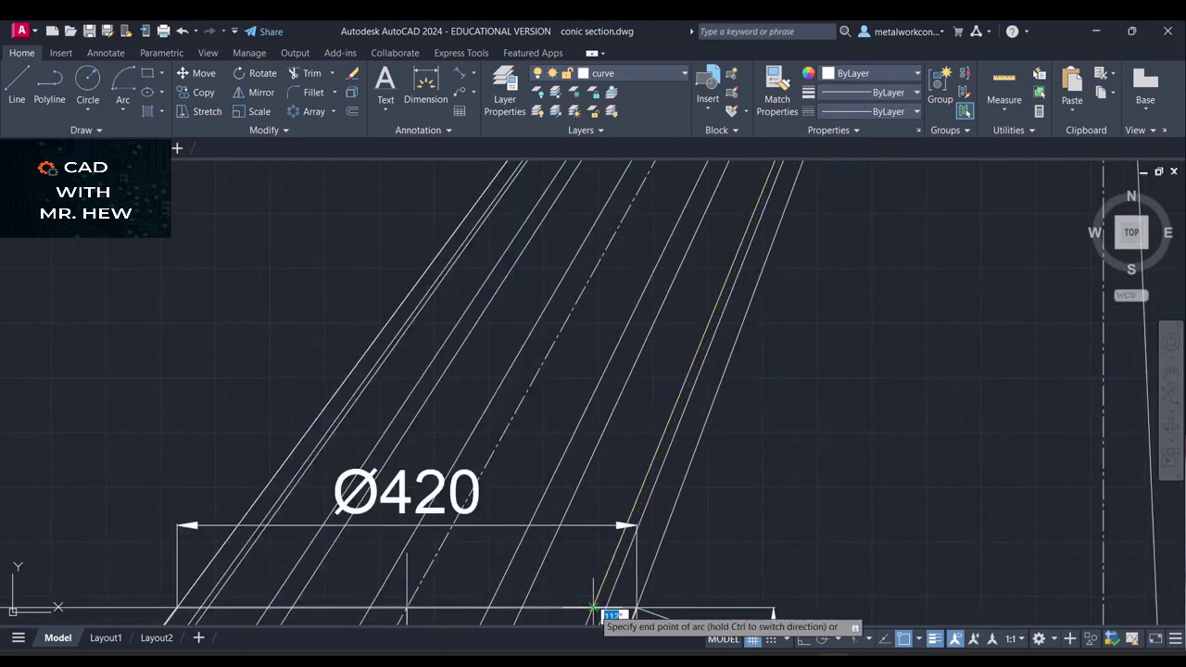
{"action": "left_click", "coordinate": [1172, 373]}
{"action": "mouse_move", "coordinate": [1007, 436]}
{"action": "left_mouse_down"}
{"action": "mouse_move", "coordinate": [986, 350]}
{"action": "mouse_move", "coordinate": [911, 176]}
{"action": "left_mouse_up"}
{"action": "left_click_drag", "start_coordinate": [708, 427], "coordinate": [571, 405]}
{"action": "key", "text": "Escape"}
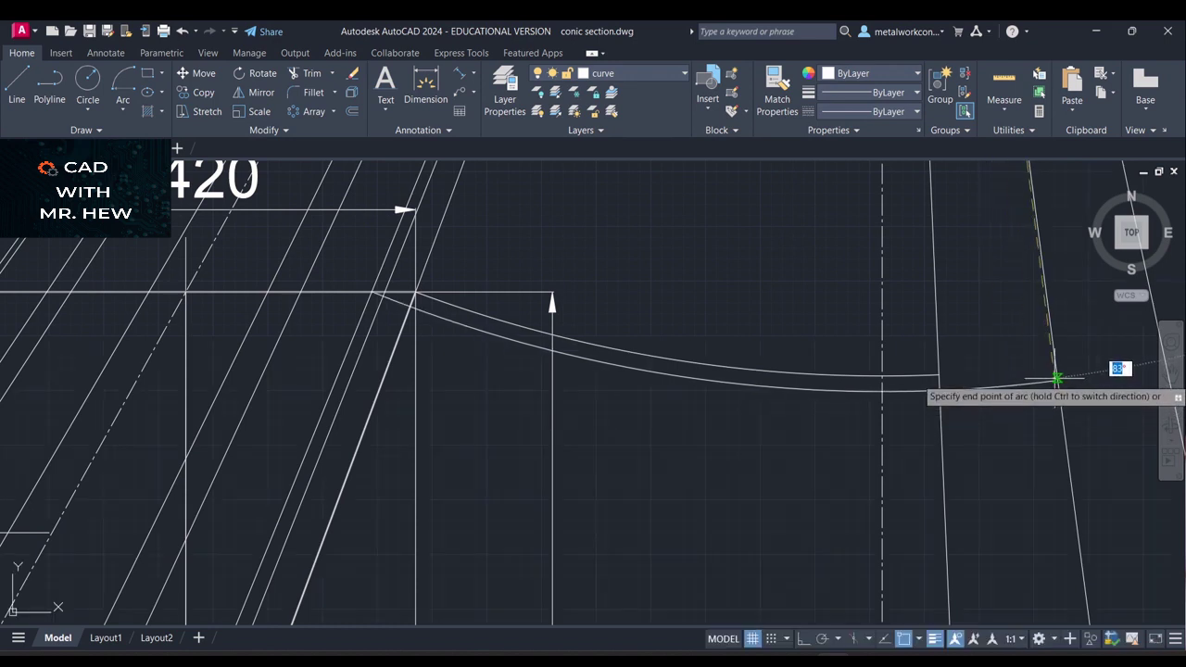
{"action": "left_click", "coordinate": [1057, 380]}
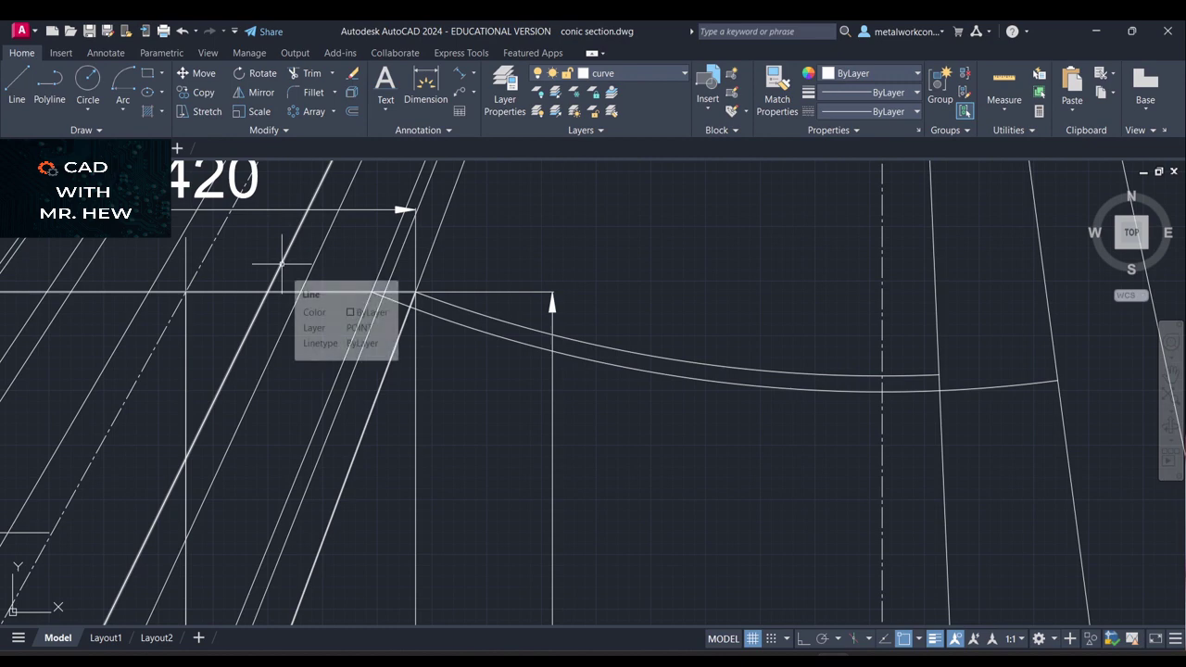
Draw an arc centred on the apex from where line 3T crosses the Ø420 top edge to development line 3
{"action": "left_click", "coordinate": [283, 262]}
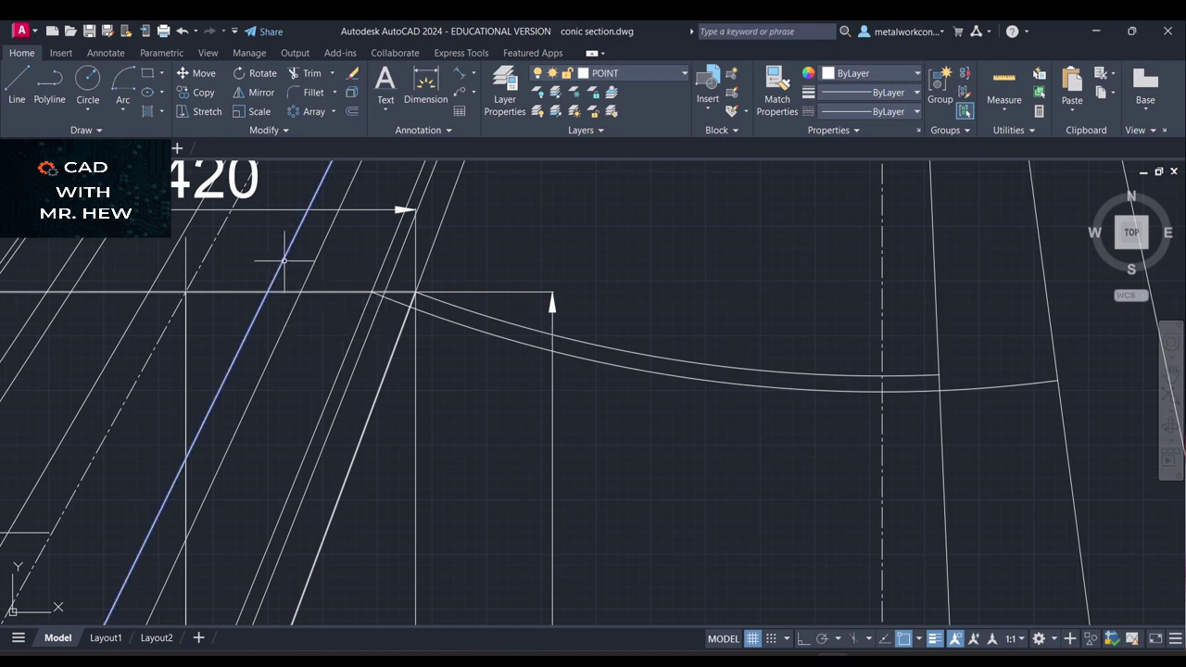
{"action": "left_click", "coordinate": [342, 292]}
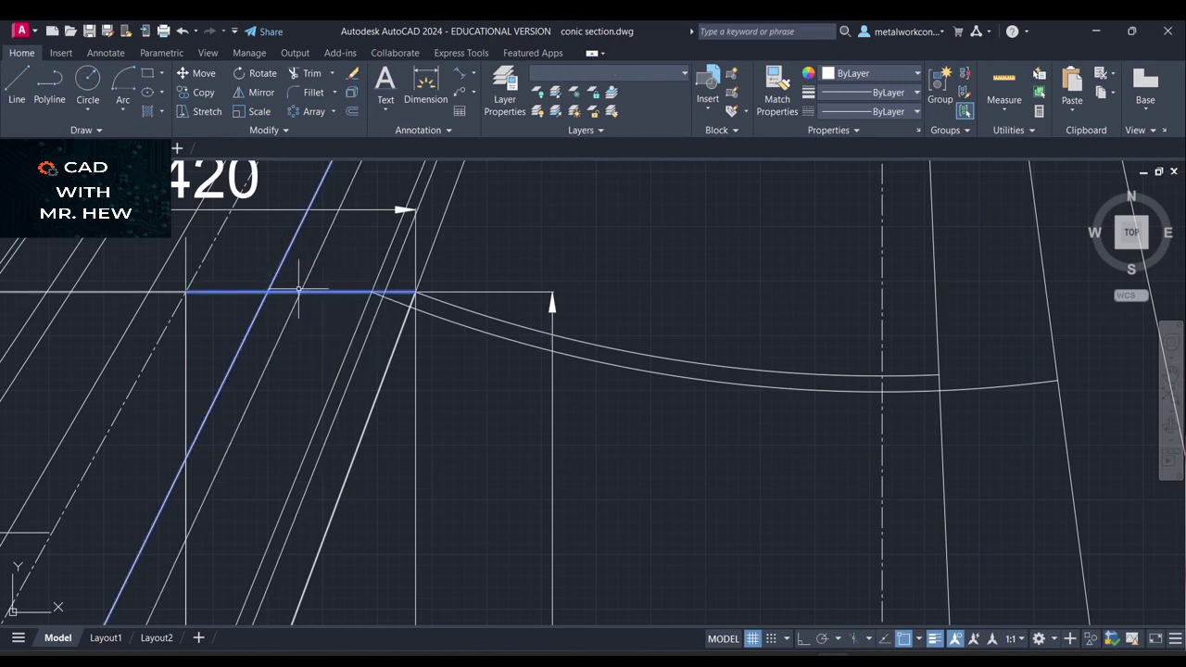
{"action": "key", "text": "Delete"}
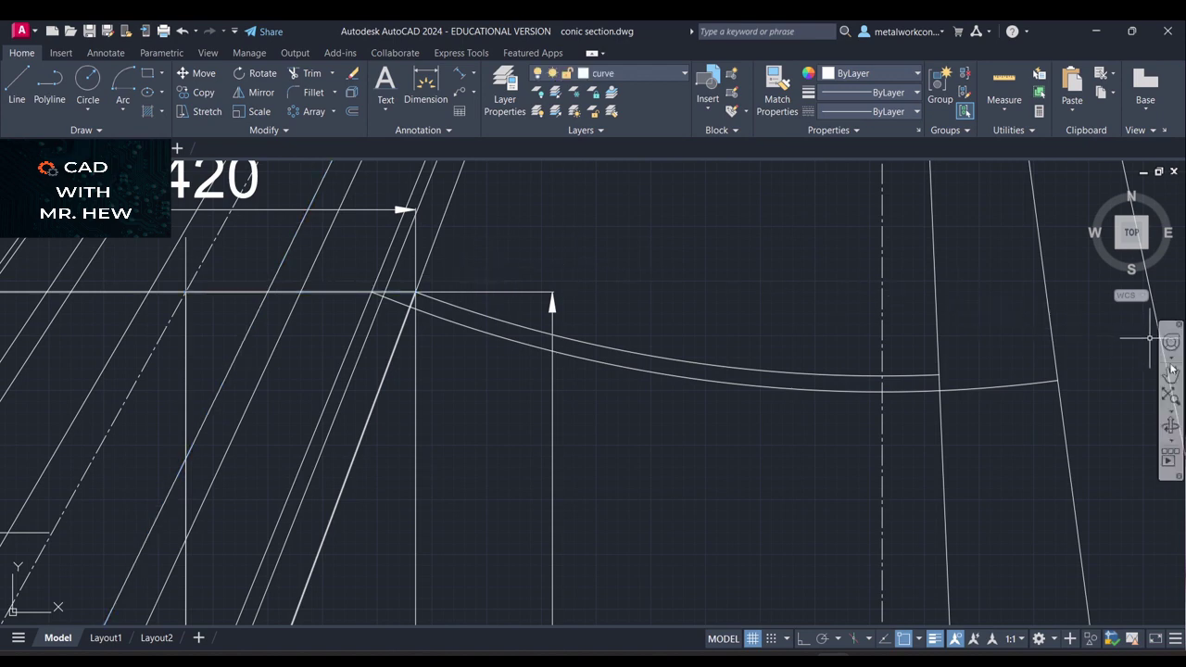
{"action": "left_click", "coordinate": [1171, 375]}
{"action": "left_click_drag", "start_coordinate": [876, 220], "coordinate": [823, 418]}
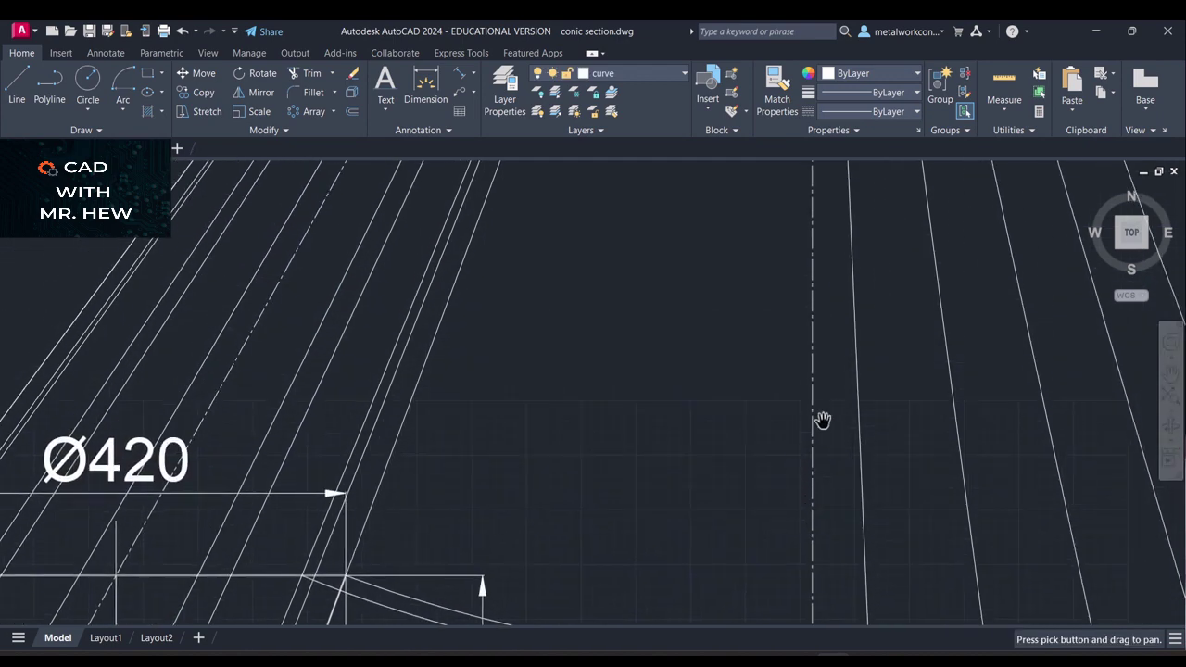
{"action": "scroll", "coordinate": [824, 412], "scroll_direction": "down", "scroll_amount": 6}
{"action": "scroll", "coordinate": [823, 406], "scroll_direction": "up", "scroll_amount": 2}
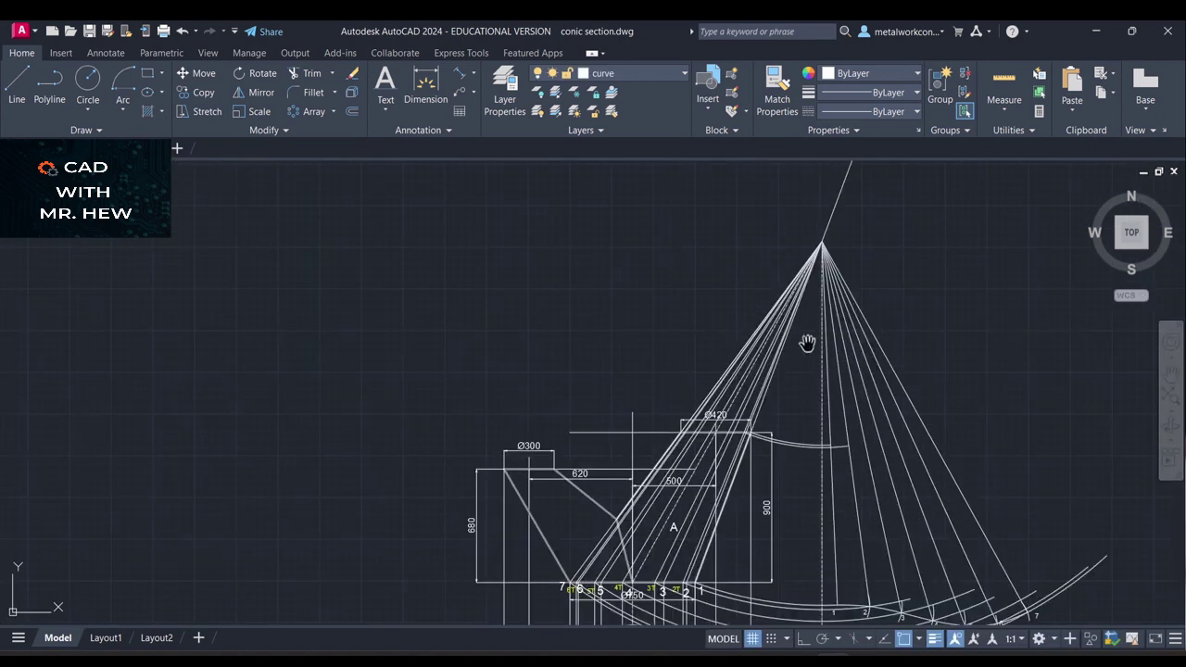
{"action": "left_click", "coordinate": [124, 111]}
{"action": "left_click", "coordinate": [165, 361]}
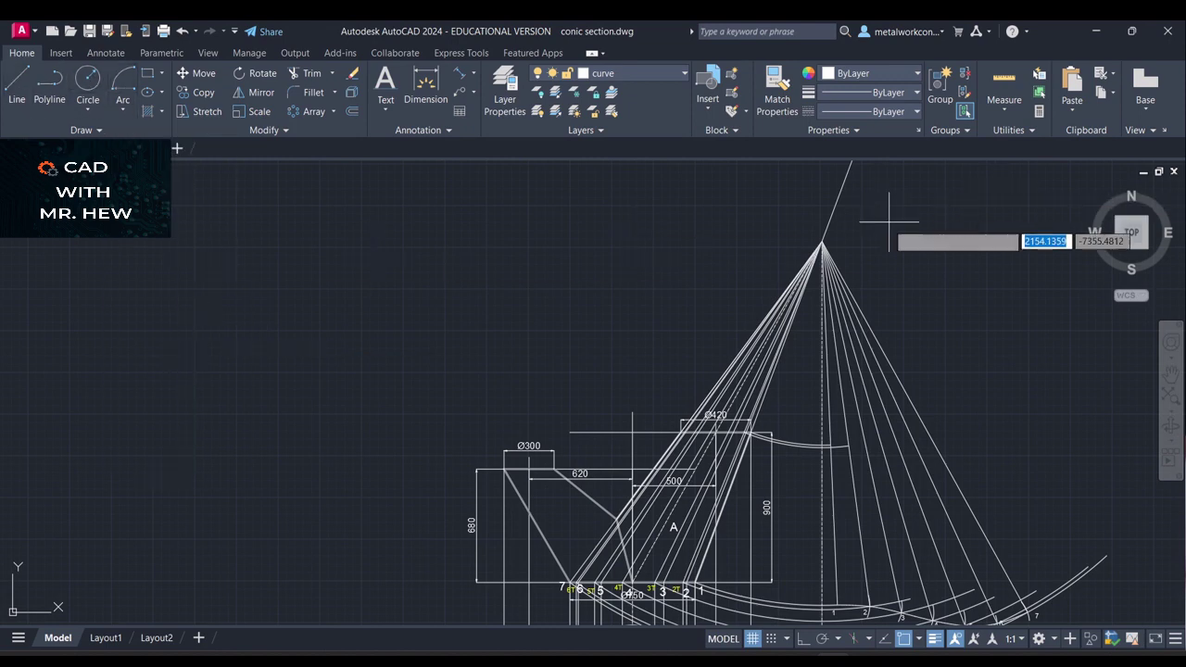
{"action": "left_click", "coordinate": [820, 244]}
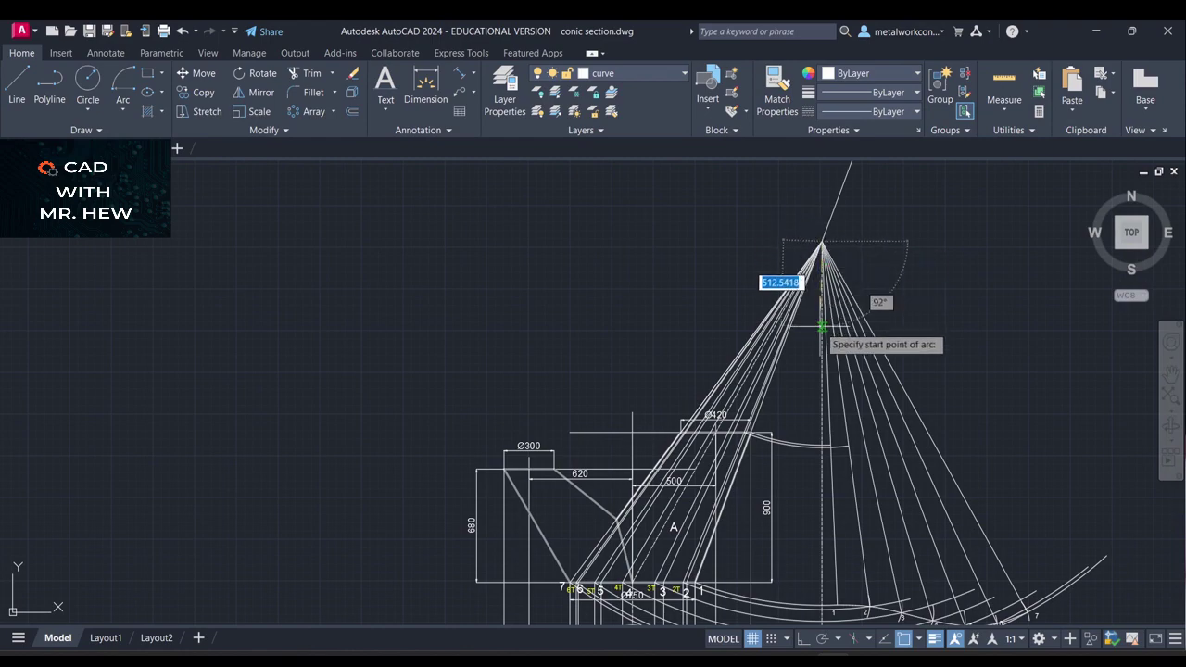
{"action": "scroll", "coordinate": [821, 326], "scroll_direction": "up", "scroll_amount": 4}
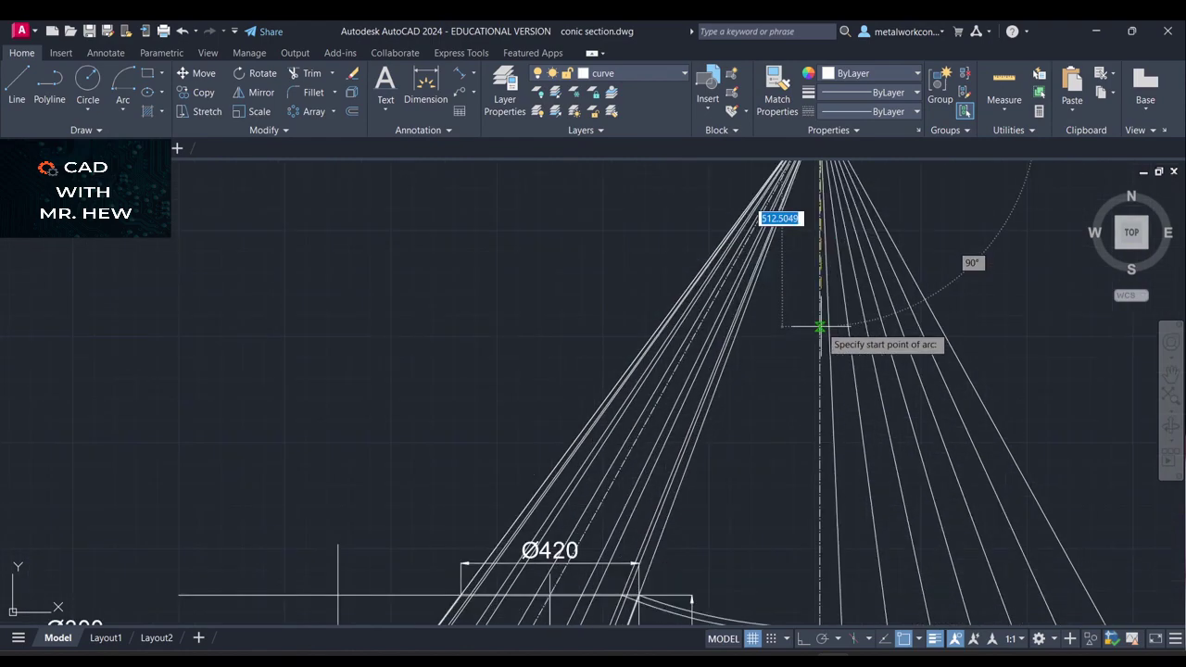
{"action": "left_click", "coordinate": [1169, 375]}
{"action": "left_click_drag", "start_coordinate": [1021, 417], "coordinate": [874, 139]}
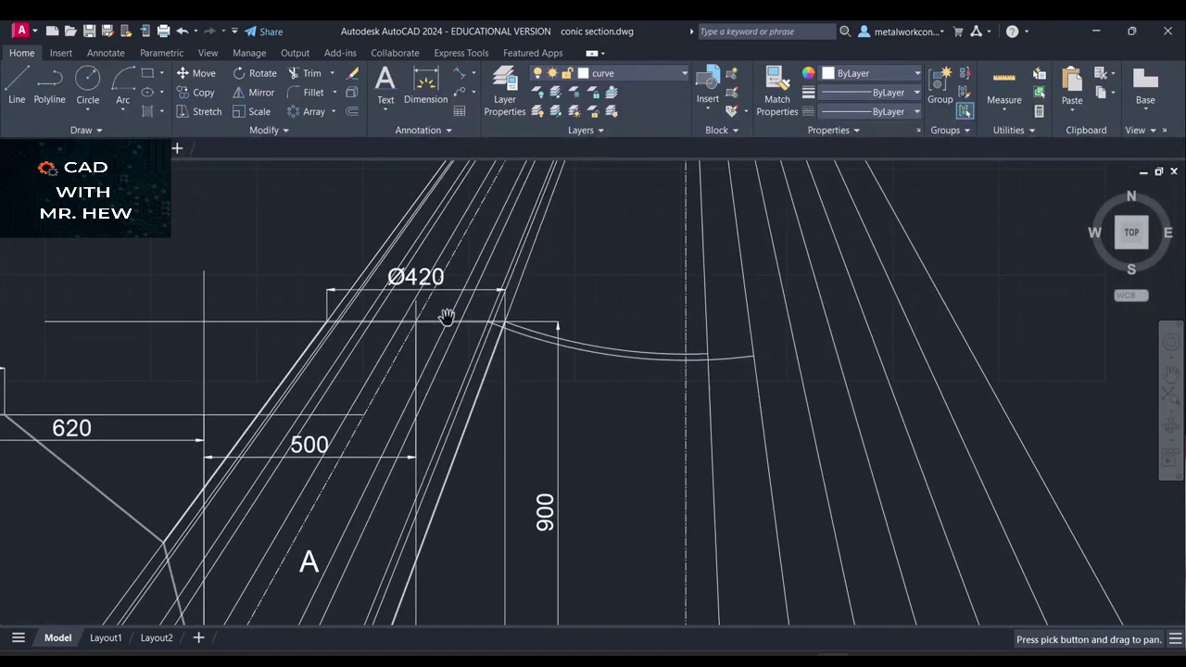
{"action": "key", "text": "Escape"}
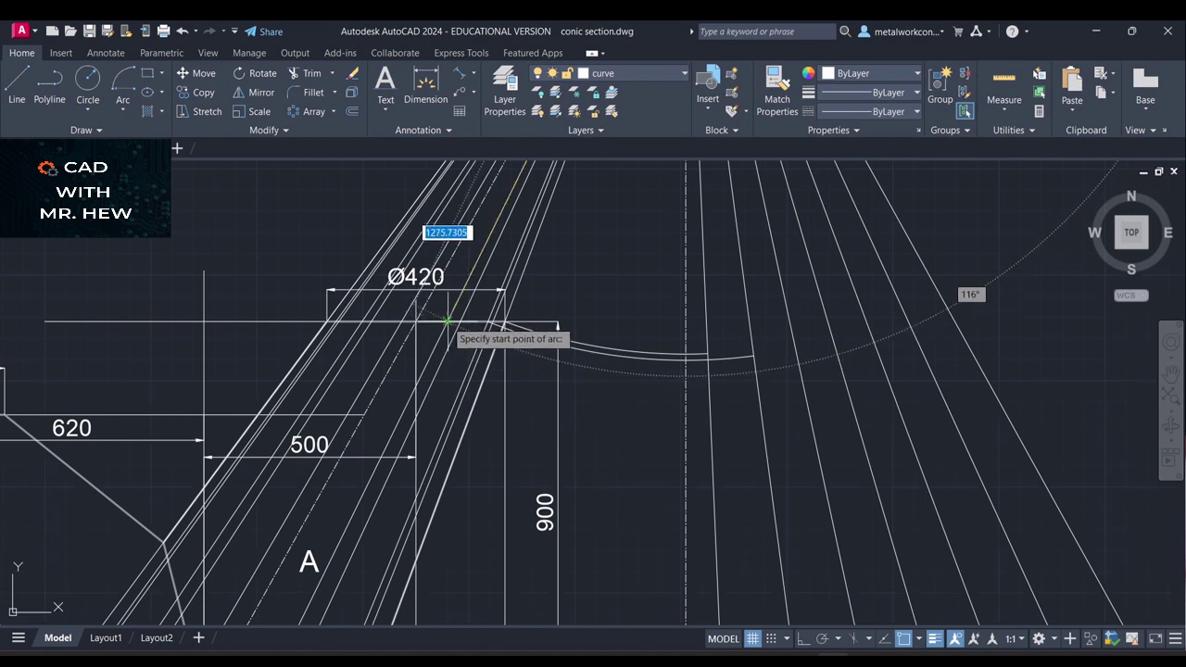
{"action": "left_click", "coordinate": [448, 320]}
{"action": "left_click", "coordinate": [491, 339]}
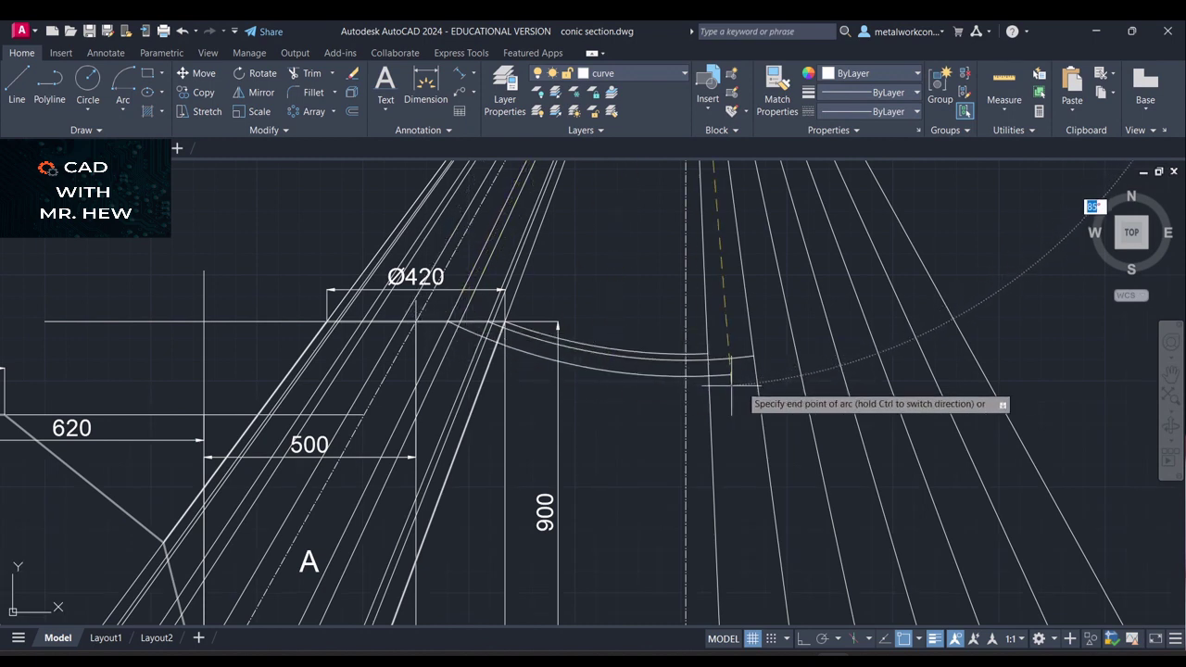
{"action": "left_click", "coordinate": [797, 365]}
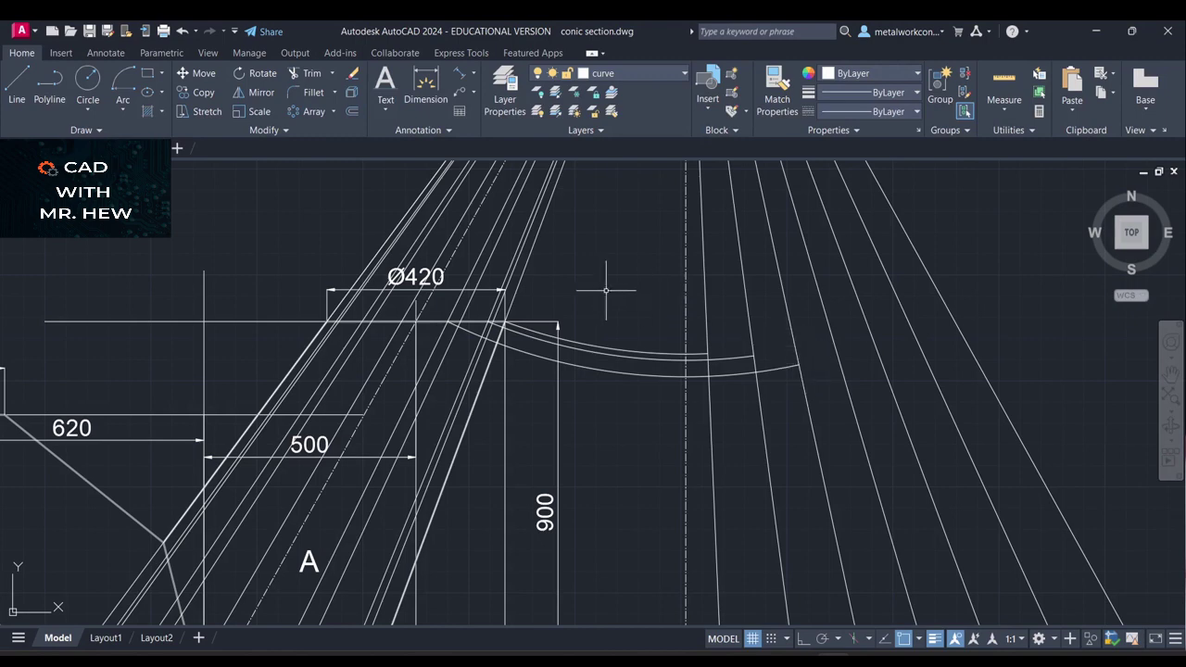
Draw an arc centred on the apex from where line 4T crosses the Ø420 top edge to development line 4
{"action": "left_click", "coordinate": [396, 330]}
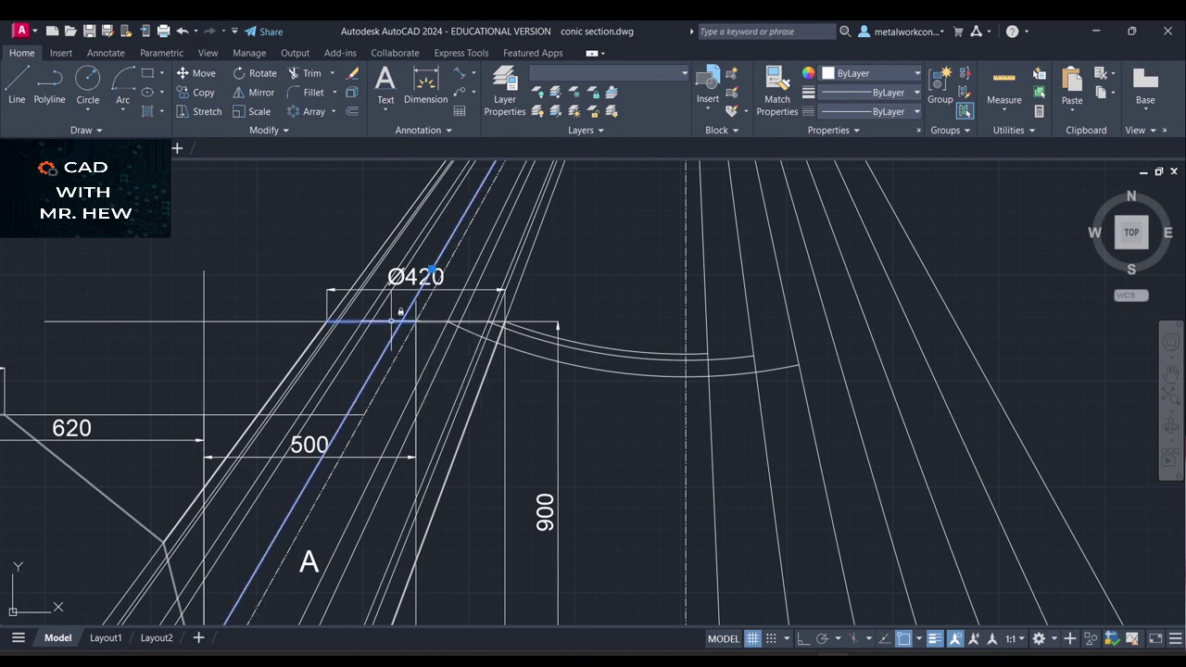
{"action": "left_click", "coordinate": [1172, 375]}
{"action": "left_click_drag", "start_coordinate": [977, 256], "coordinate": [940, 405]}
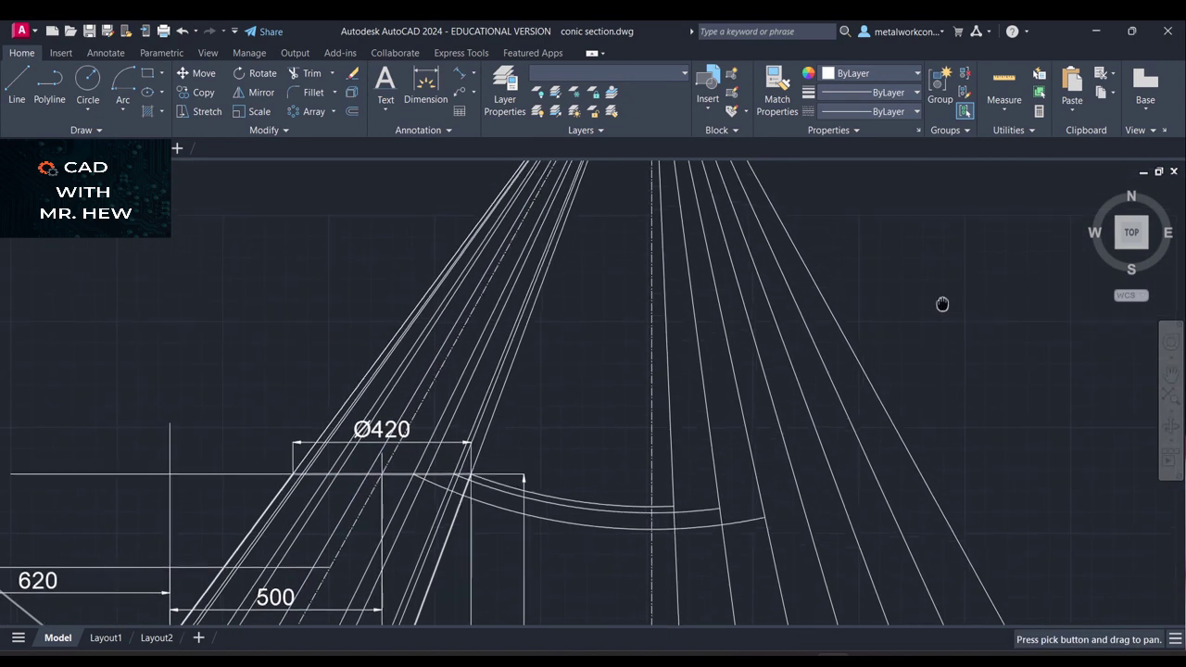
{"action": "left_click_drag", "start_coordinate": [942, 304], "coordinate": [962, 390]}
{"action": "key", "text": "Escape"}
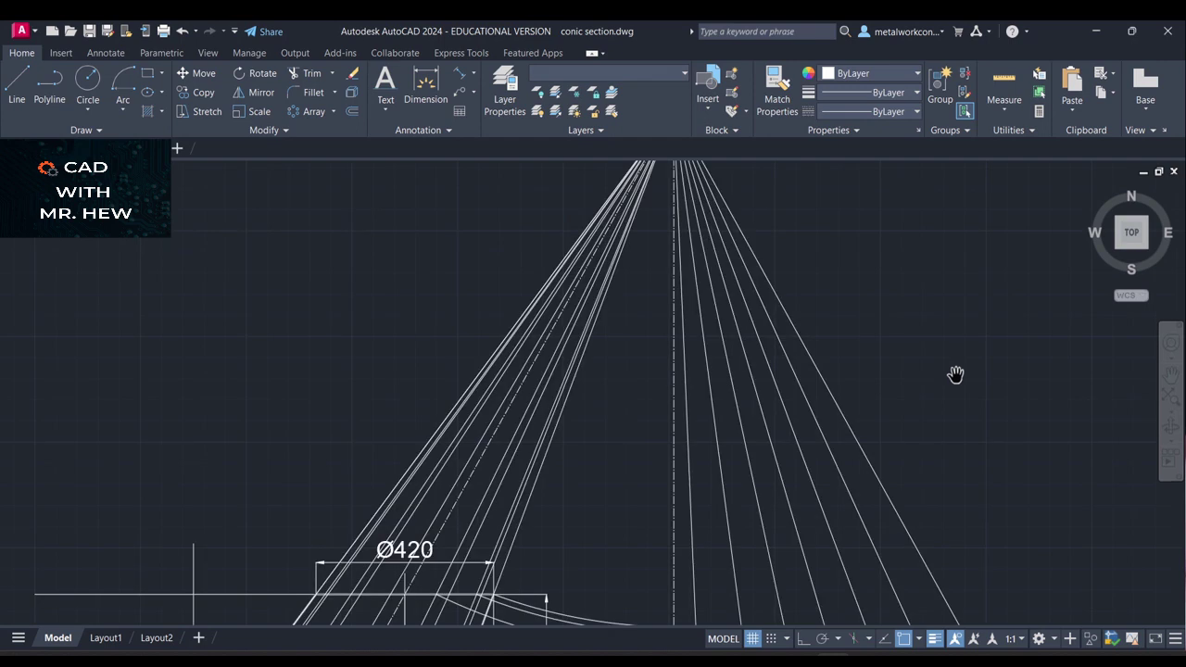
{"action": "scroll", "coordinate": [951, 377], "scroll_direction": "down", "scroll_amount": 2}
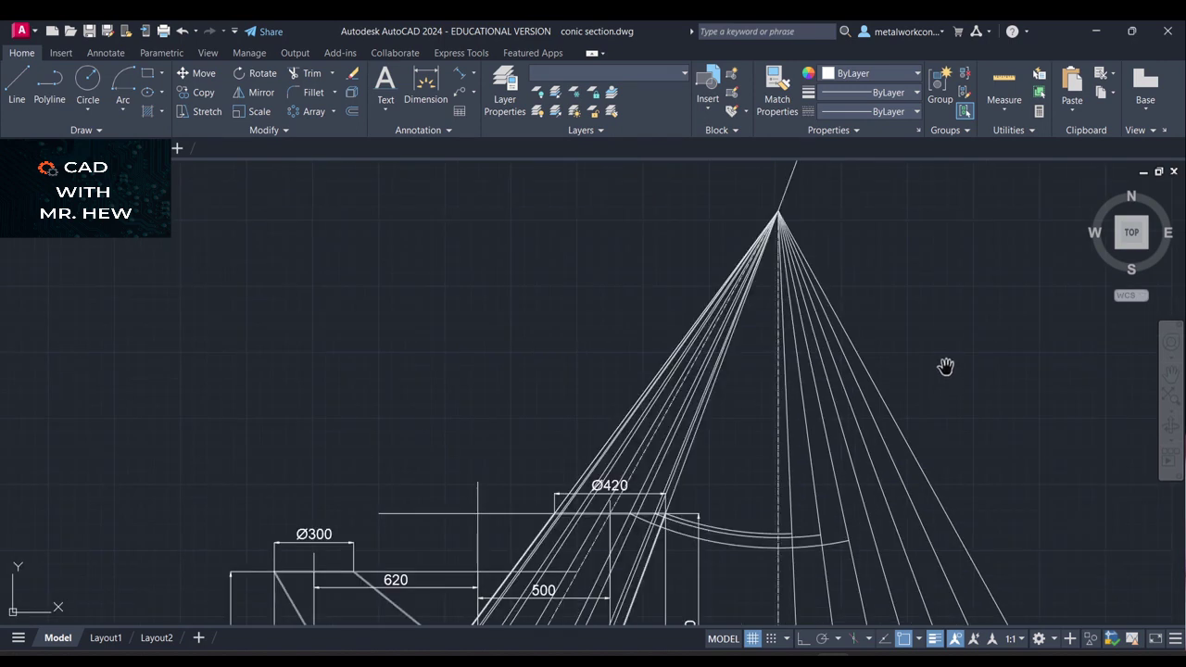
{"action": "left_click", "coordinate": [124, 99]}
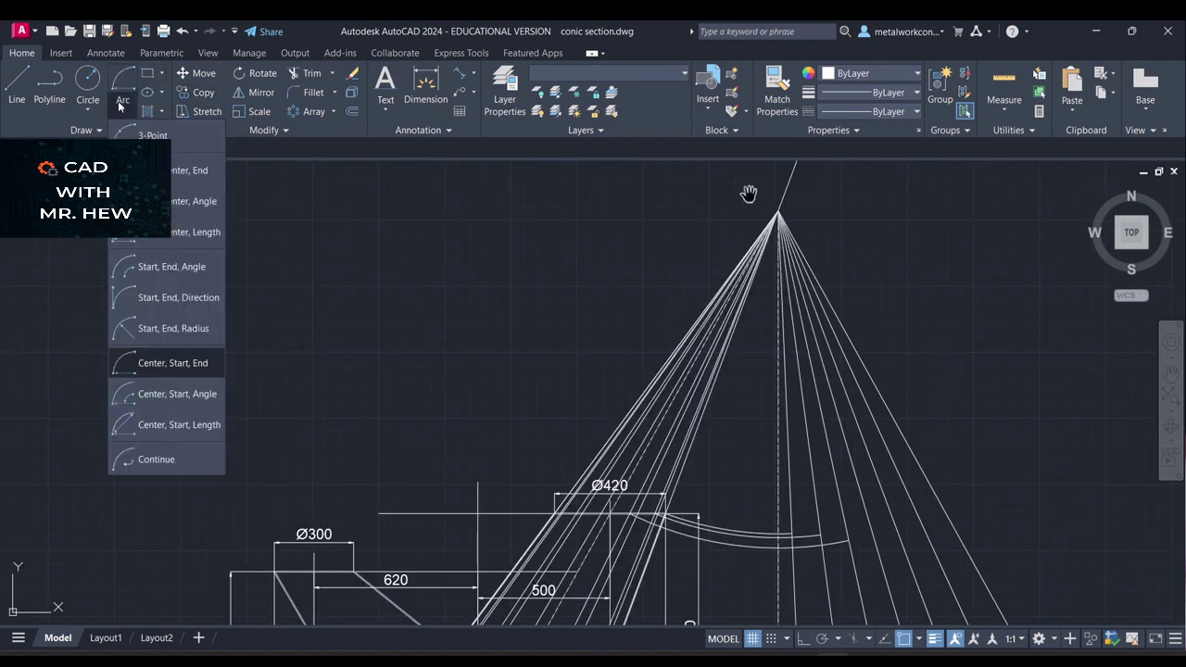
{"action": "left_click", "coordinate": [140, 363]}
{"action": "left_click", "coordinate": [778, 213]}
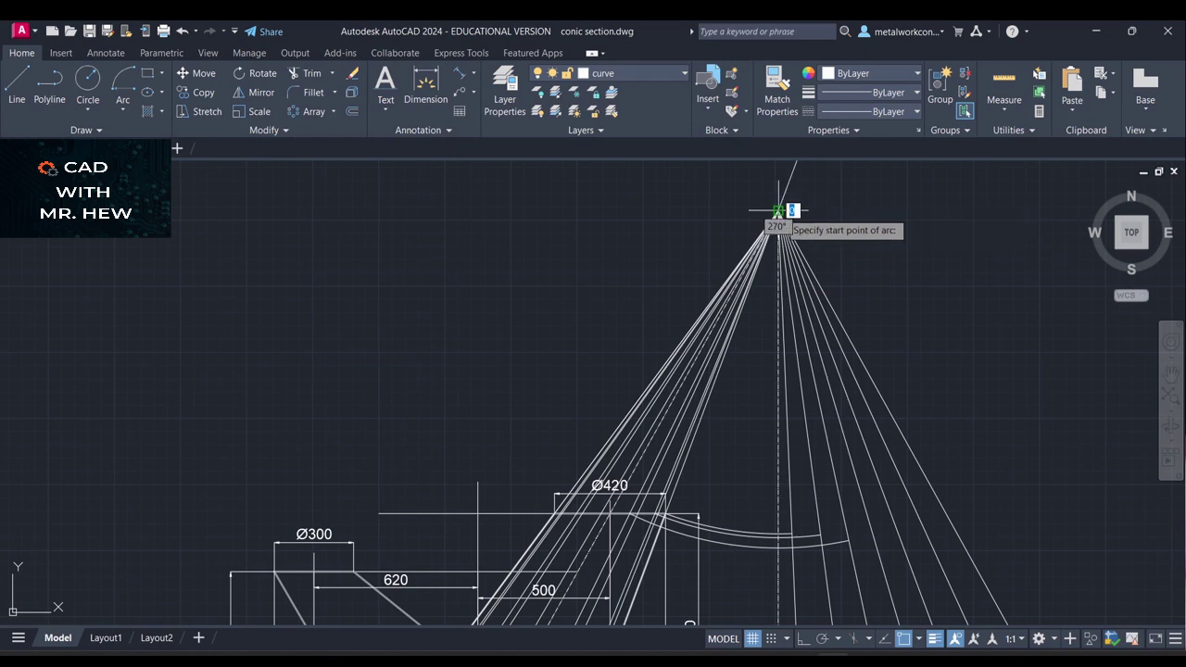
{"action": "scroll", "coordinate": [602, 512], "scroll_direction": "up", "scroll_amount": 2}
{"action": "left_click", "coordinate": [597, 511]}
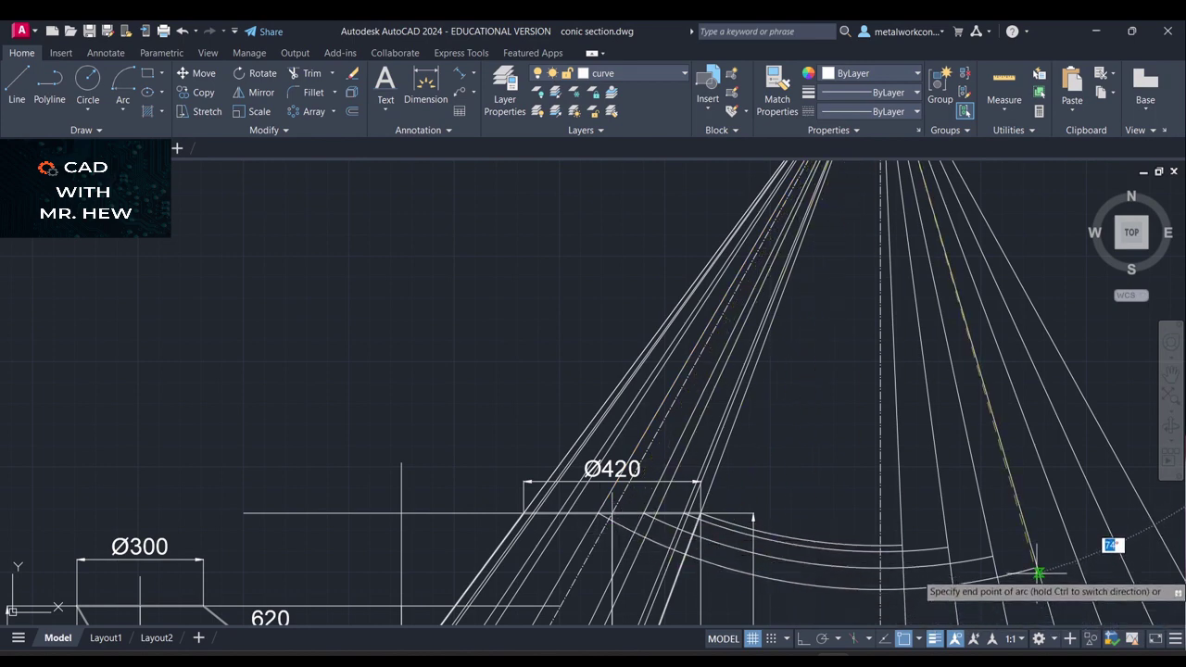
{"action": "left_click", "coordinate": [1038, 573]}
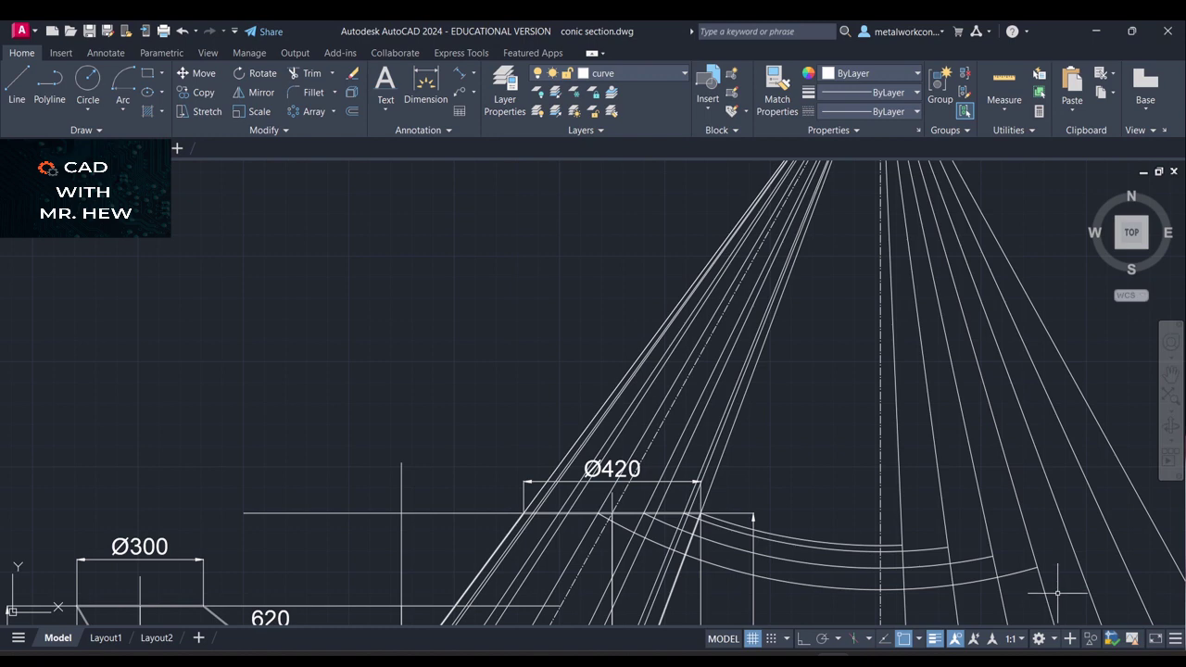
Draw an arc centred on the apex from where line 5T crosses the Ø420 top edge to development line 5
{"action": "scroll", "coordinate": [1093, 547], "scroll_direction": "down", "scroll_amount": 2}
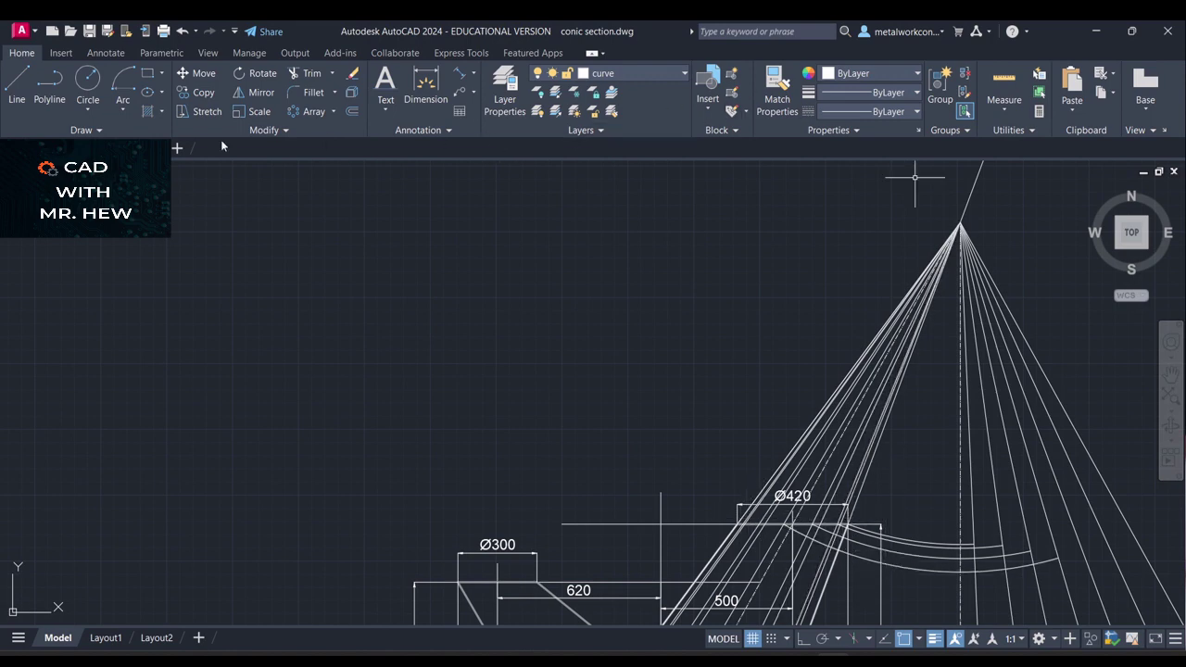
{"action": "left_click", "coordinate": [121, 111]}
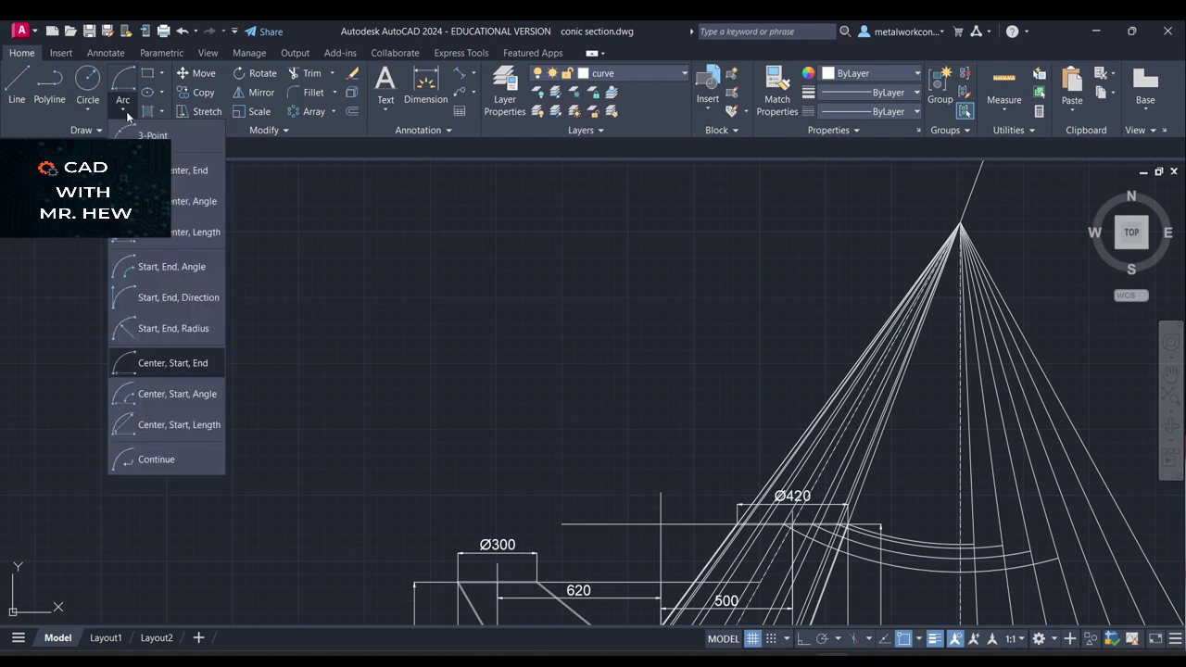
{"action": "left_click", "coordinate": [165, 370]}
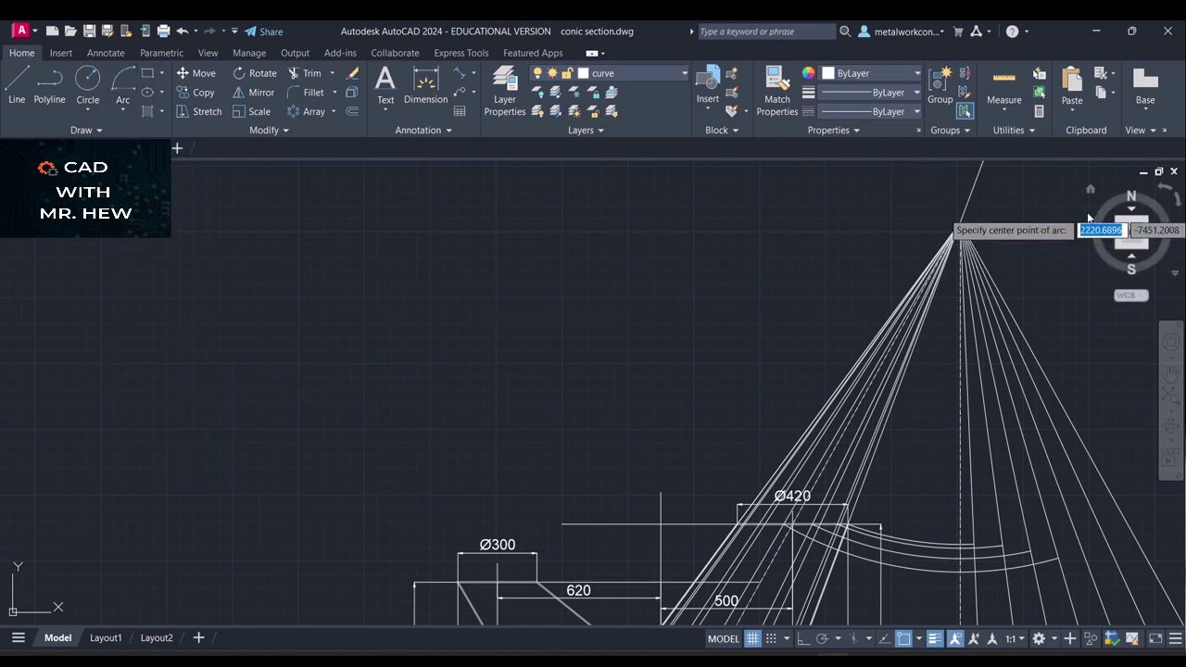
{"action": "left_click", "coordinate": [960, 224]}
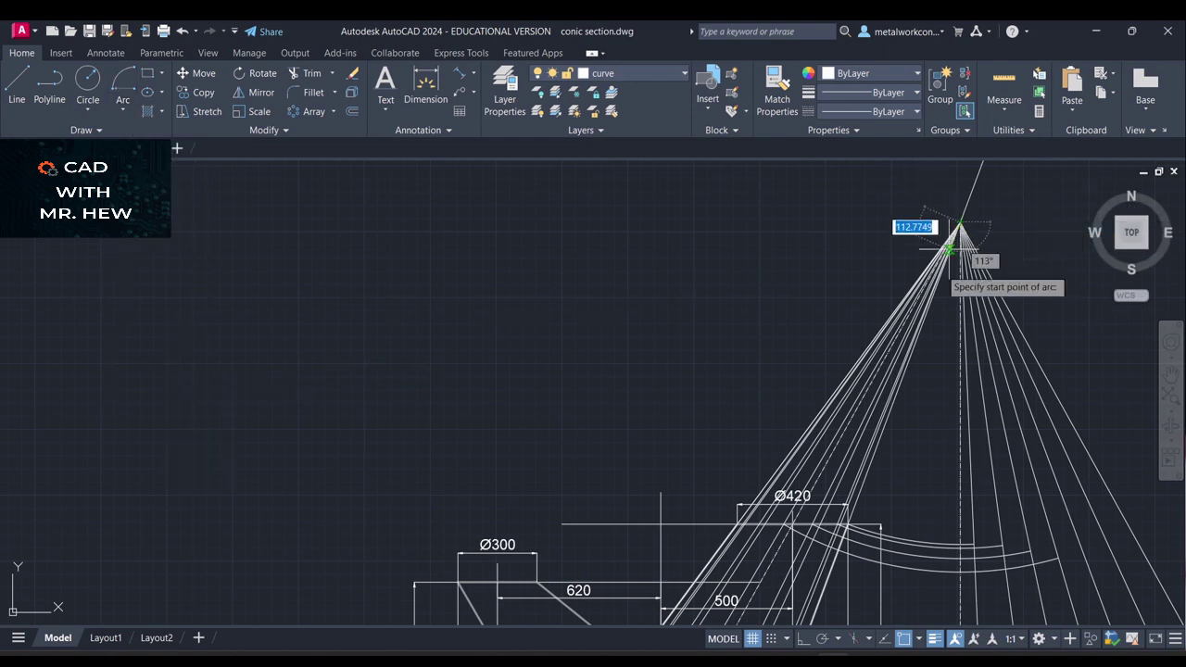
{"action": "scroll", "coordinate": [834, 486], "scroll_direction": "up", "scroll_amount": 2}
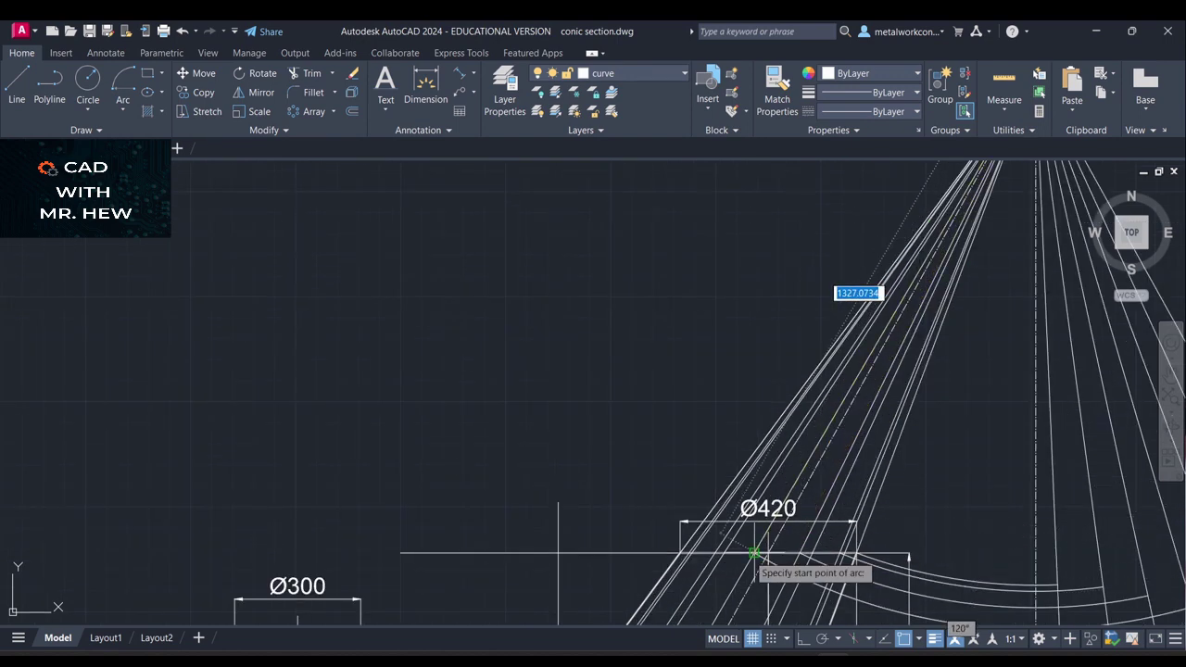
{"action": "left_click", "coordinate": [783, 594]}
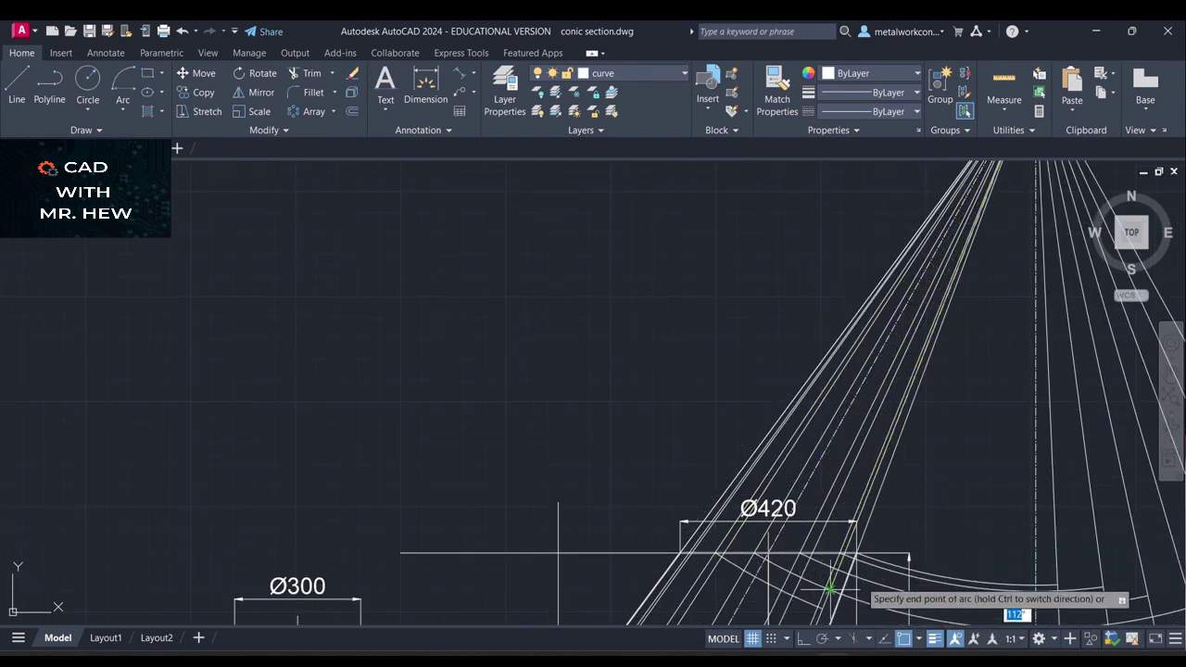
{"action": "left_click", "coordinate": [1170, 373]}
{"action": "left_click_drag", "start_coordinate": [1095, 391], "coordinate": [801, 257]}
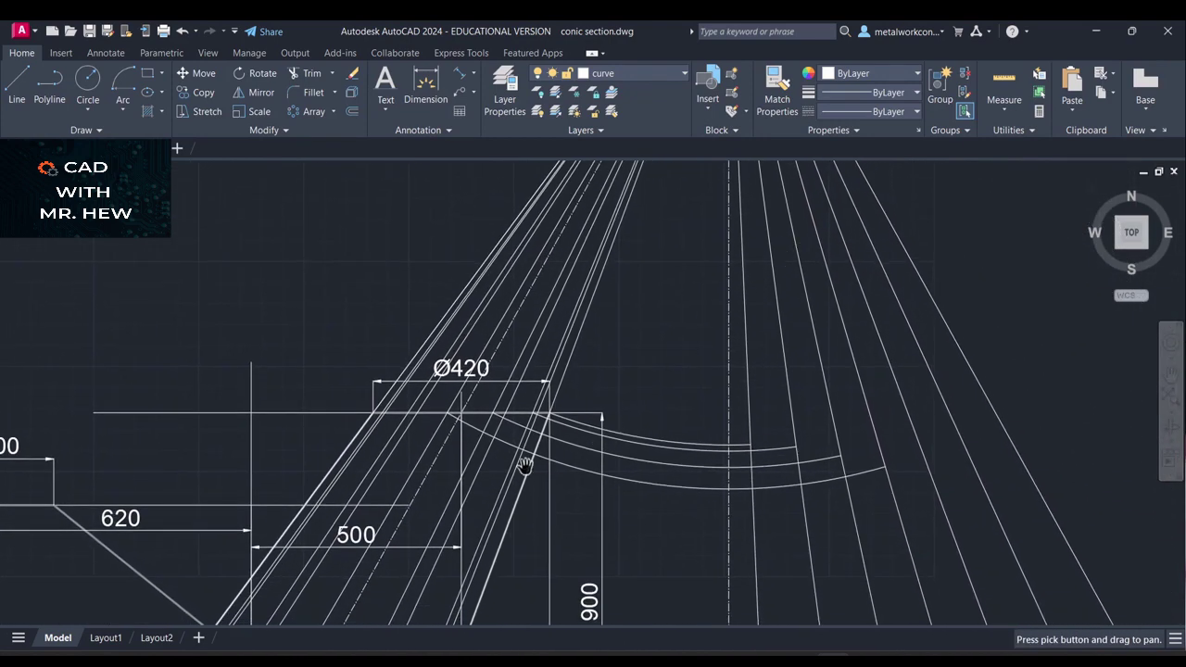
{"action": "key", "text": "Escape"}
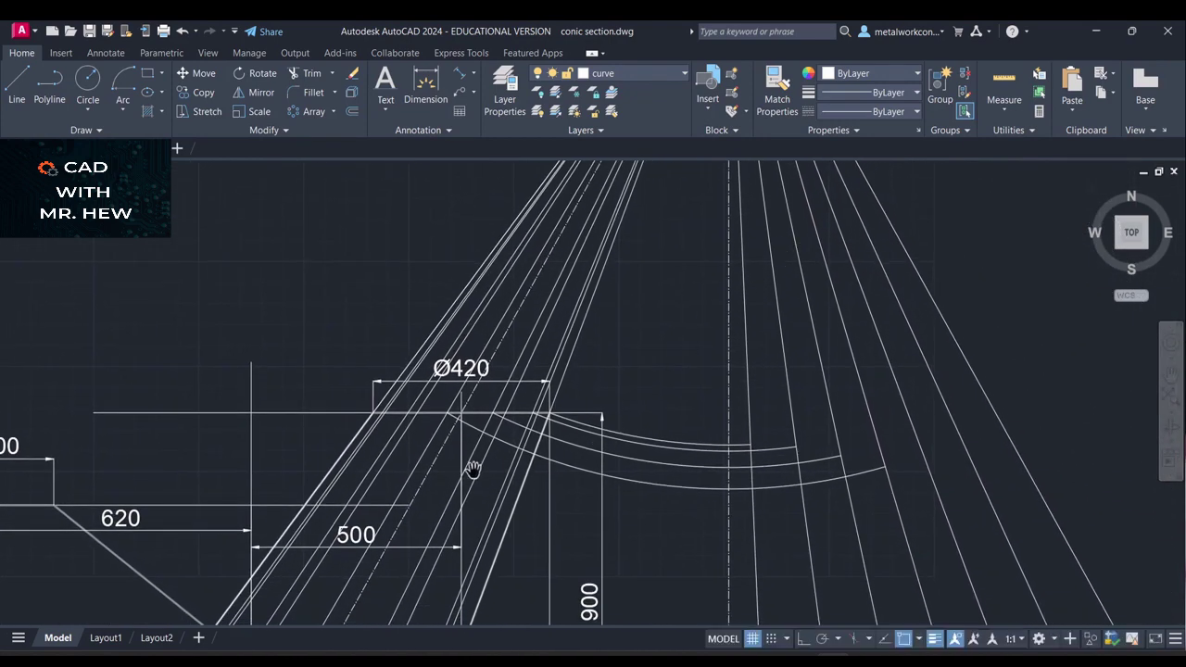
{"action": "left_click", "coordinate": [929, 479]}
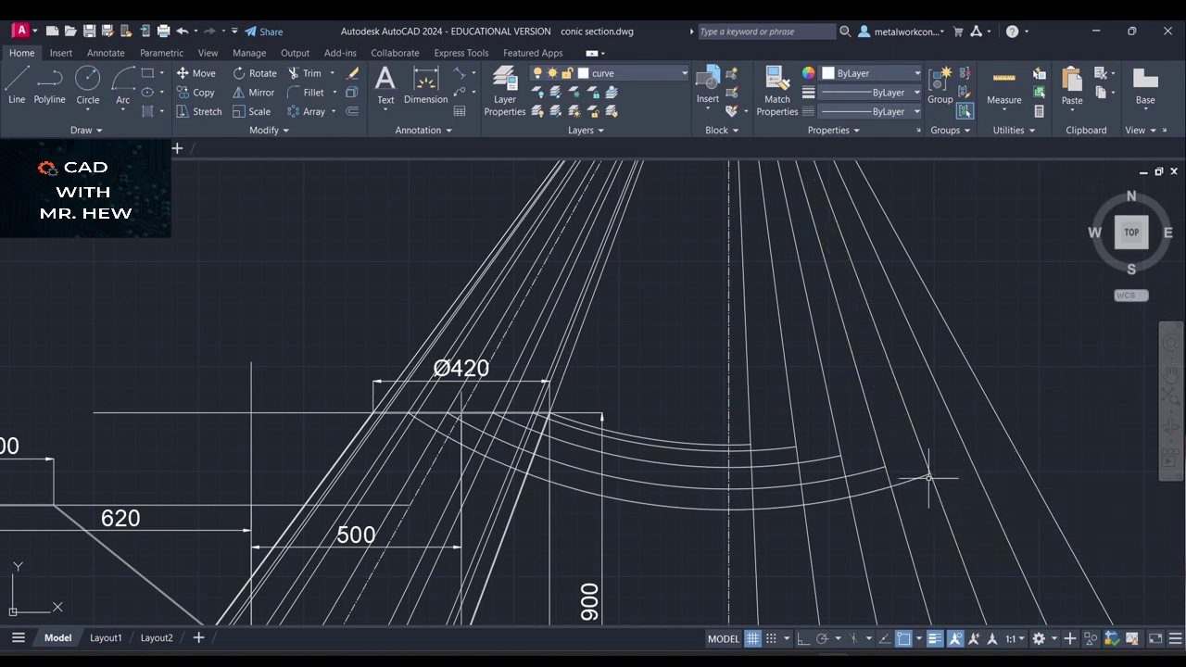
{"action": "key", "text": "Return"}
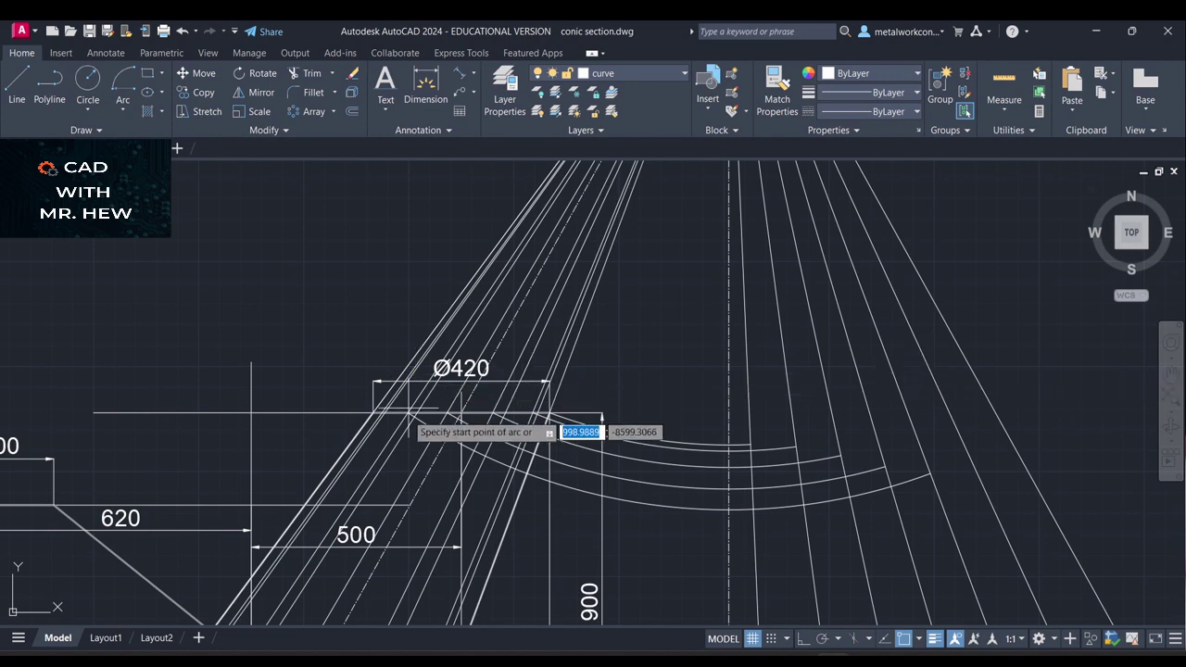
{"action": "scroll", "coordinate": [385, 414], "scroll_direction": "up", "scroll_amount": 5}
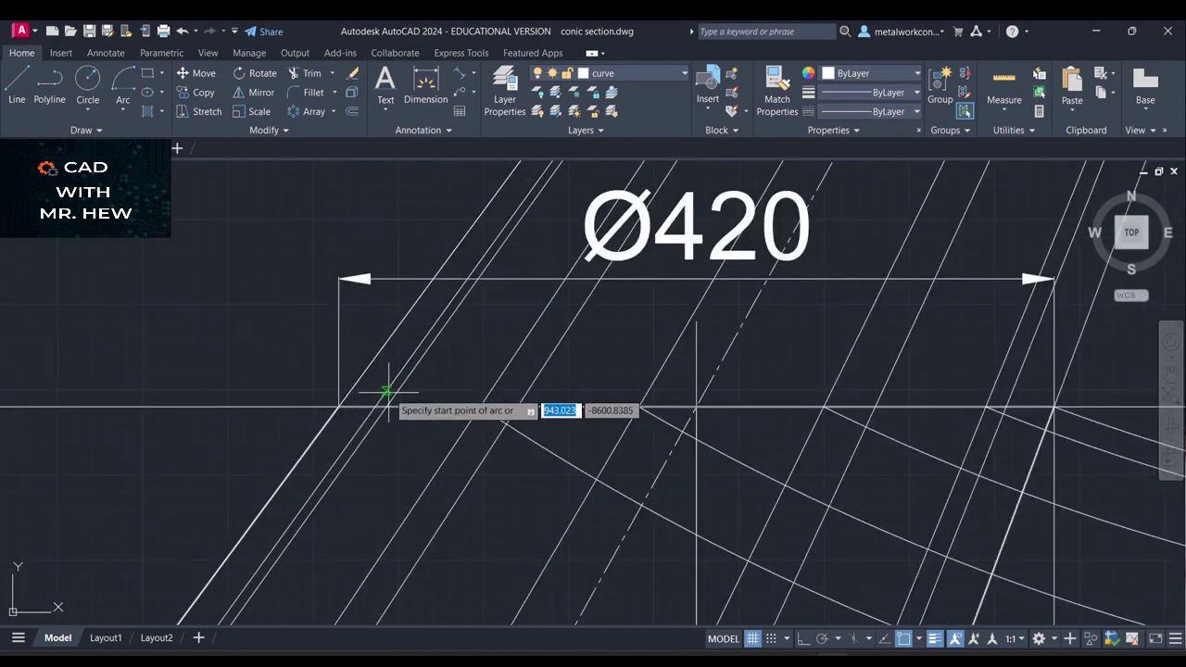
{"action": "key", "text": "Escape"}
{"action": "left_click", "coordinate": [392, 383]}
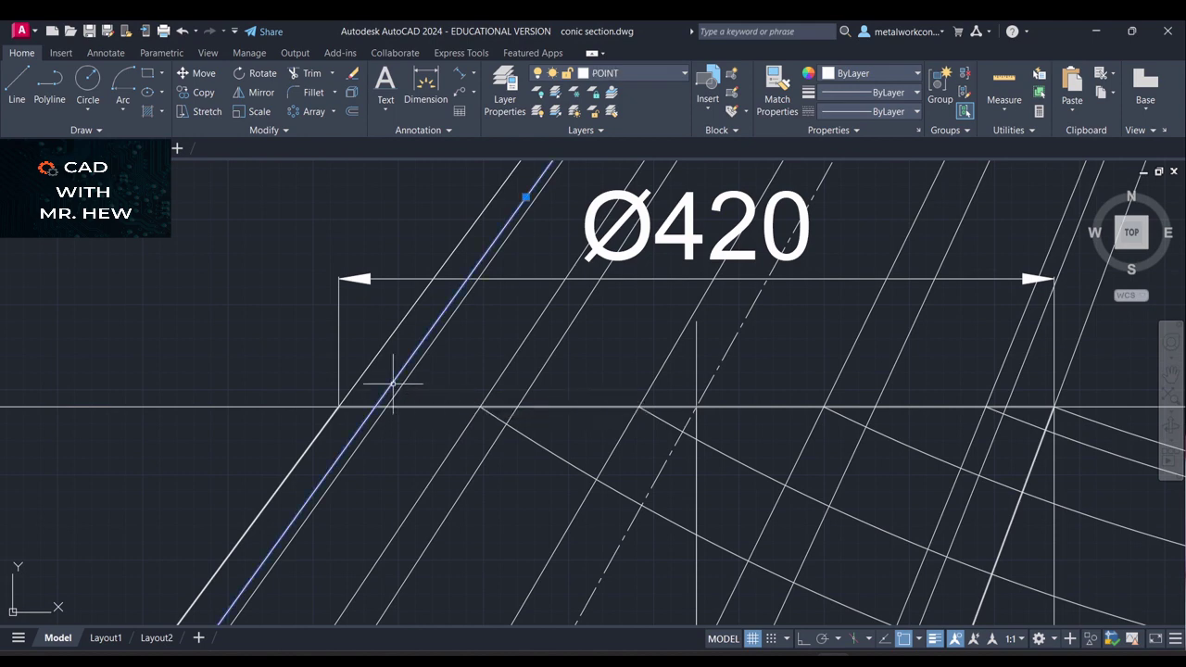
{"action": "key", "text": "Escape"}
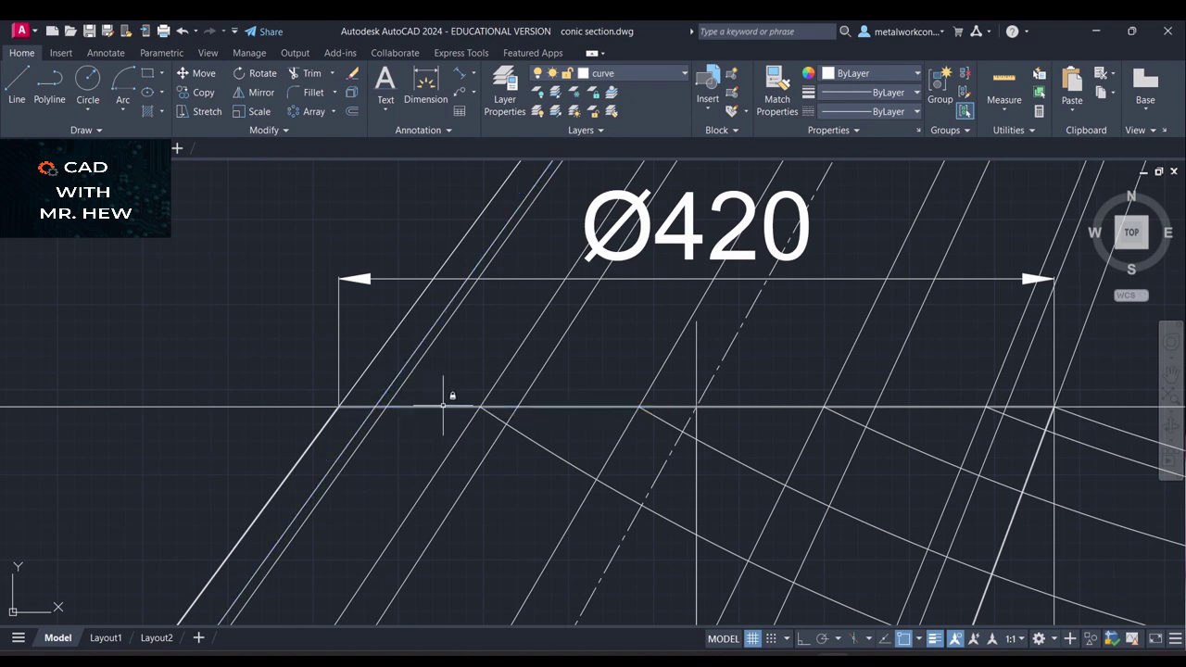
Draw an arc centred on the apex from where line 6T crosses the Ø420 top edge to development line 6
{"action": "scroll", "coordinate": [450, 396], "scroll_direction": "down", "scroll_amount": 4}
{"action": "scroll", "coordinate": [577, 372], "scroll_direction": "down", "scroll_amount": 2}
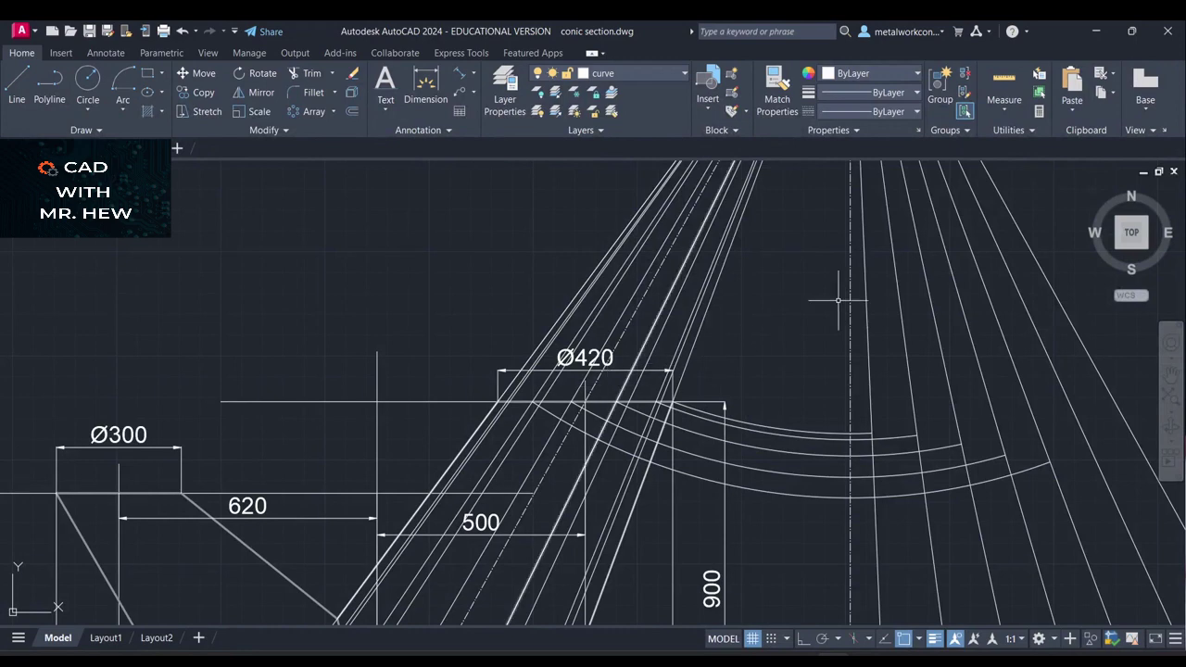
{"action": "scroll", "coordinate": [961, 357], "scroll_direction": "down", "scroll_amount": 3}
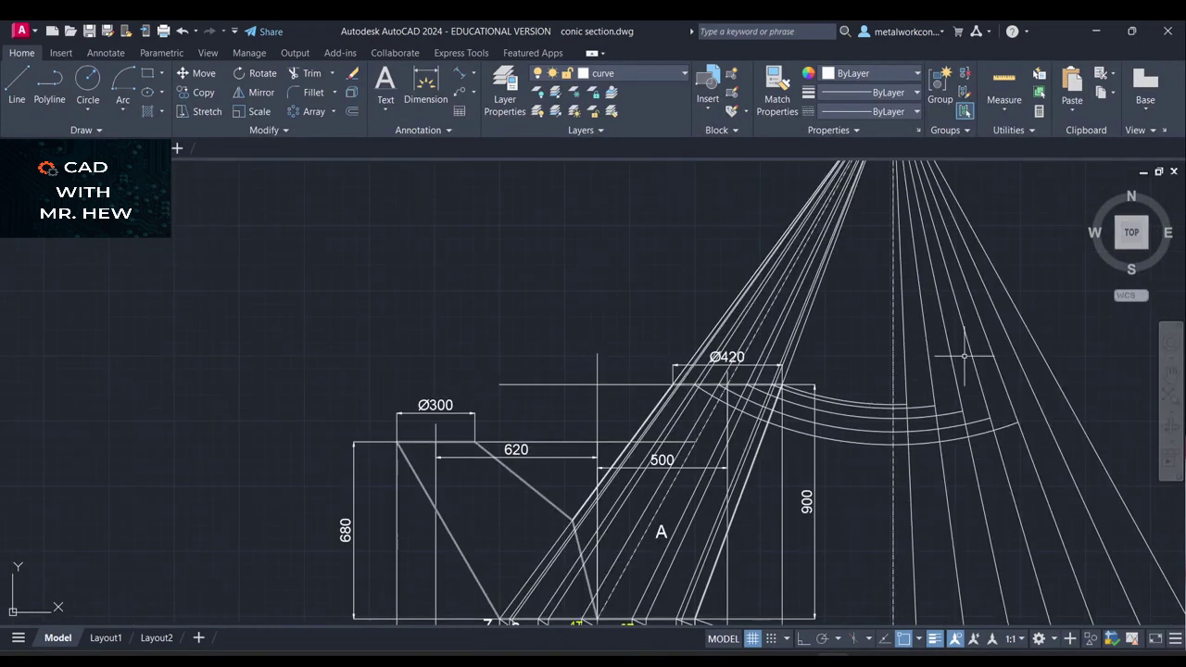
{"action": "left_click", "coordinate": [127, 106]}
{"action": "left_click", "coordinate": [146, 366]}
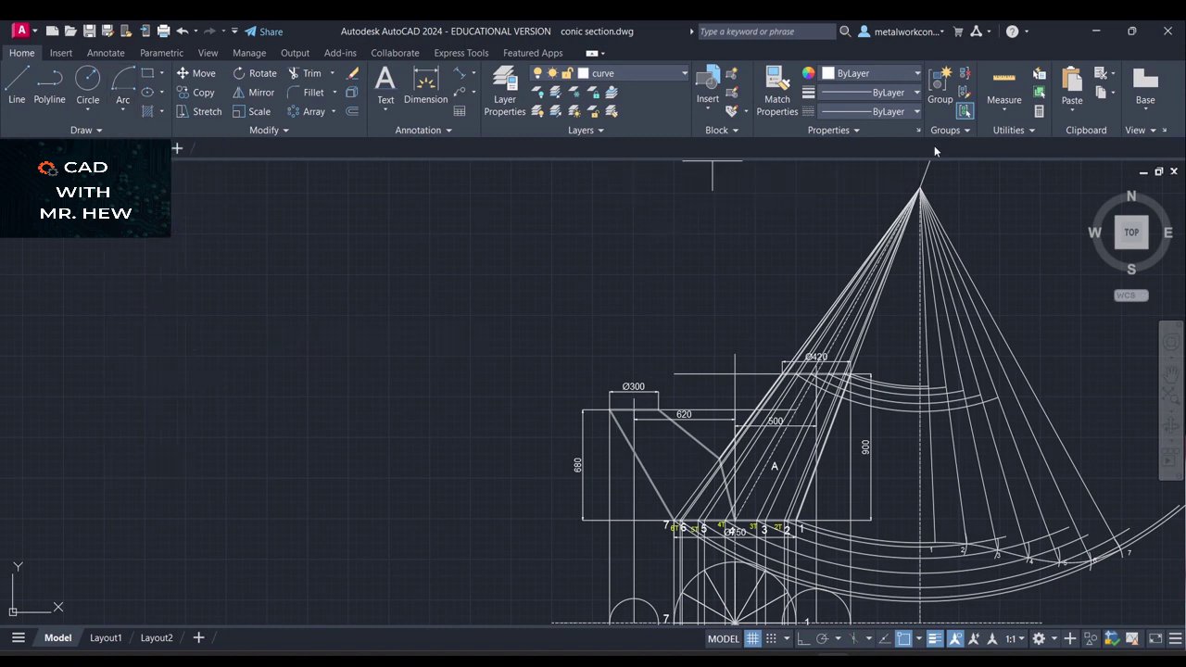
{"action": "left_click", "coordinate": [920, 189]}
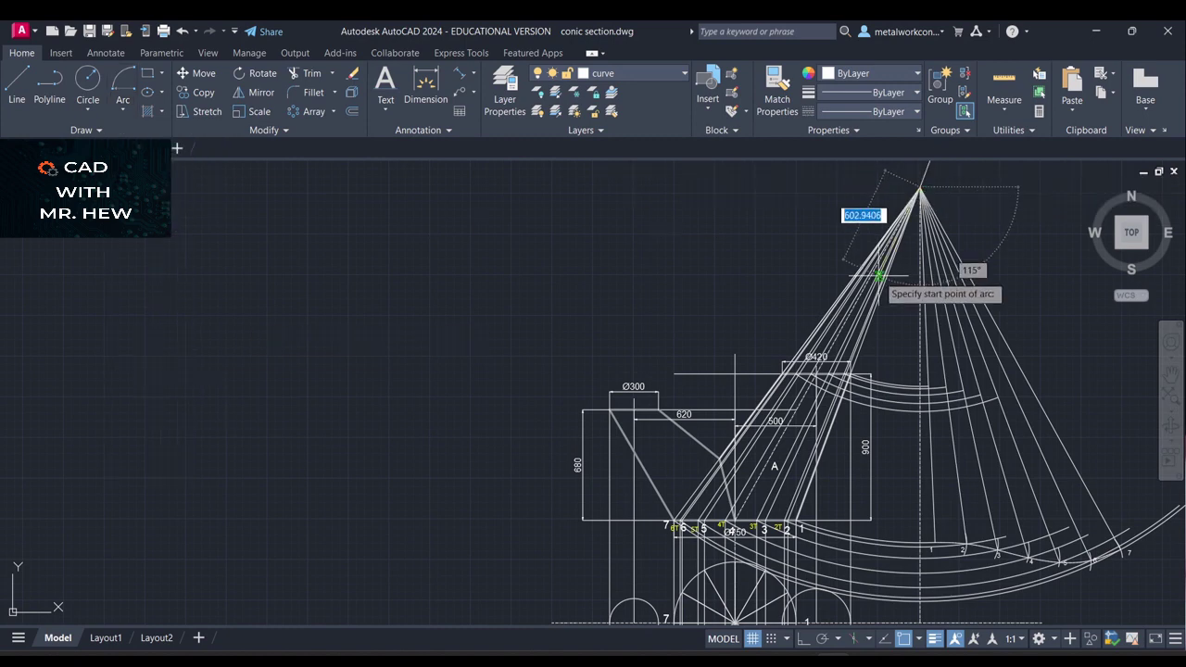
{"action": "scroll", "coordinate": [878, 275], "scroll_direction": "up", "scroll_amount": 5}
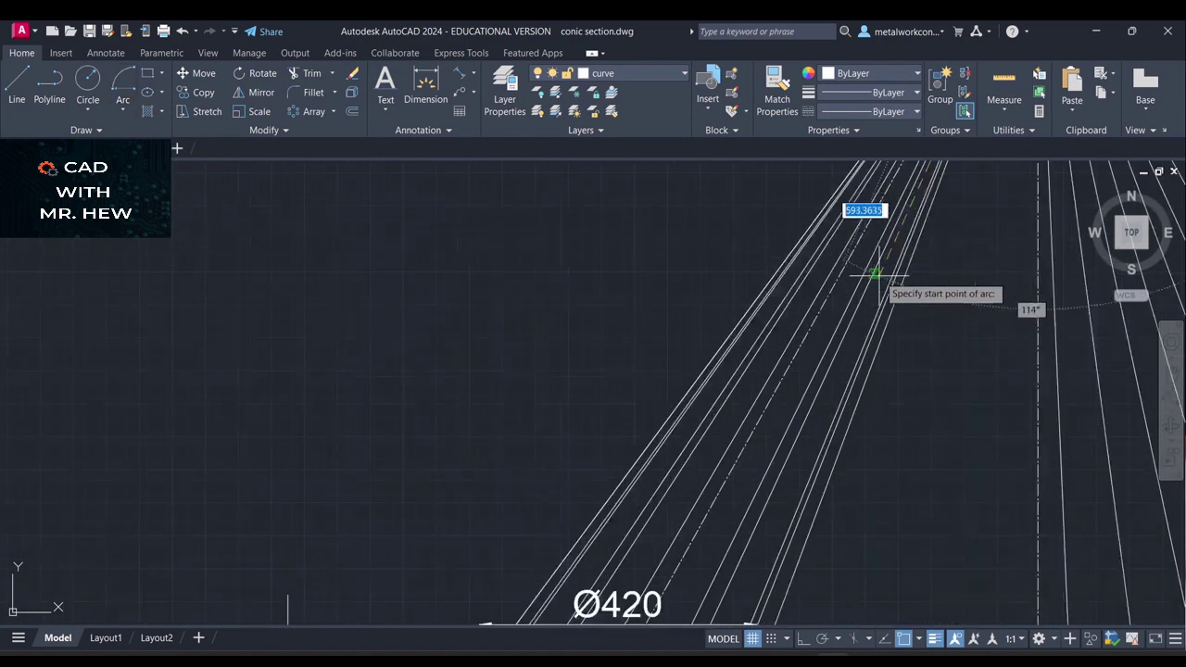
{"action": "left_click", "coordinate": [1170, 370]}
{"action": "left_click_drag", "start_coordinate": [1027, 392], "coordinate": [858, 119]}
{"action": "scroll", "coordinate": [457, 330], "scroll_direction": "up", "scroll_amount": 5}
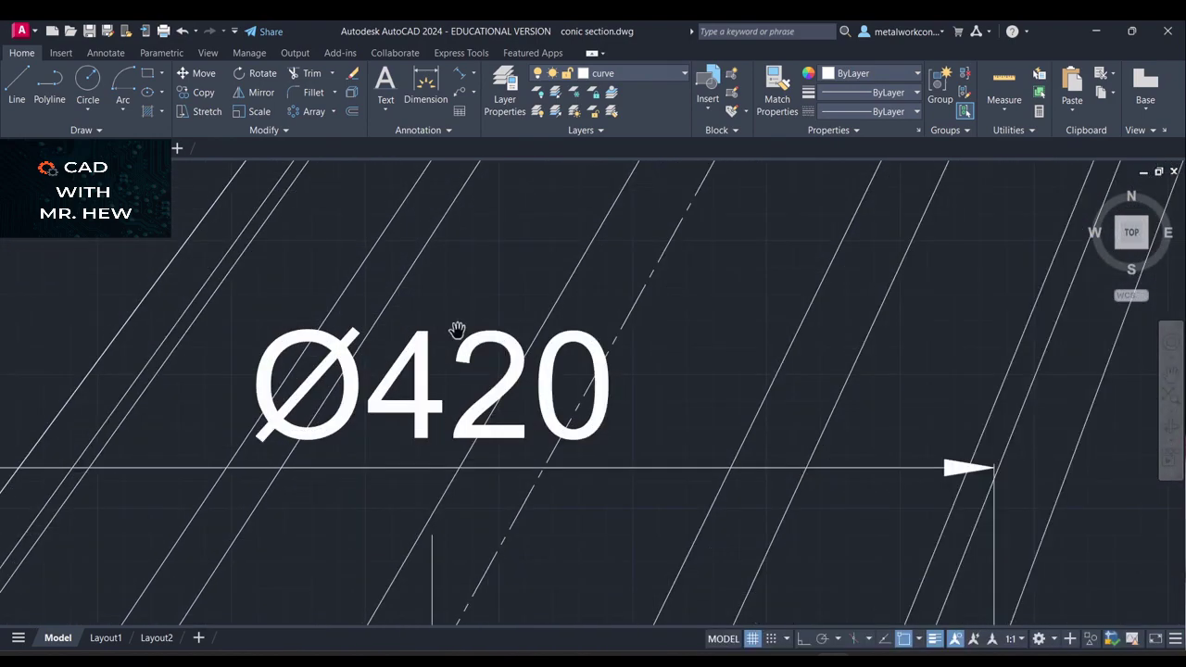
{"action": "mouse_move", "coordinate": [461, 326]}
{"action": "left_mouse_down"}
{"action": "mouse_move", "coordinate": [606, 225]}
{"action": "mouse_move", "coordinate": [667, 137]}
{"action": "left_mouse_up"}
{"action": "left_click_drag", "start_coordinate": [484, 402], "coordinate": [610, 310]}
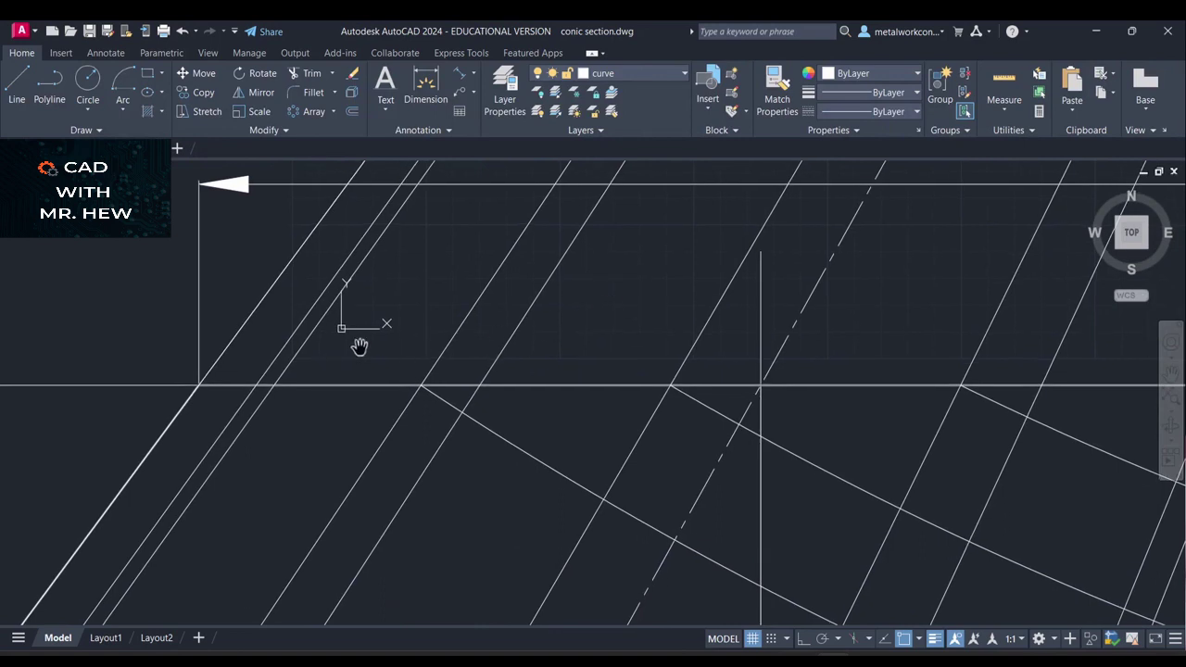
{"action": "key", "text": "Escape"}
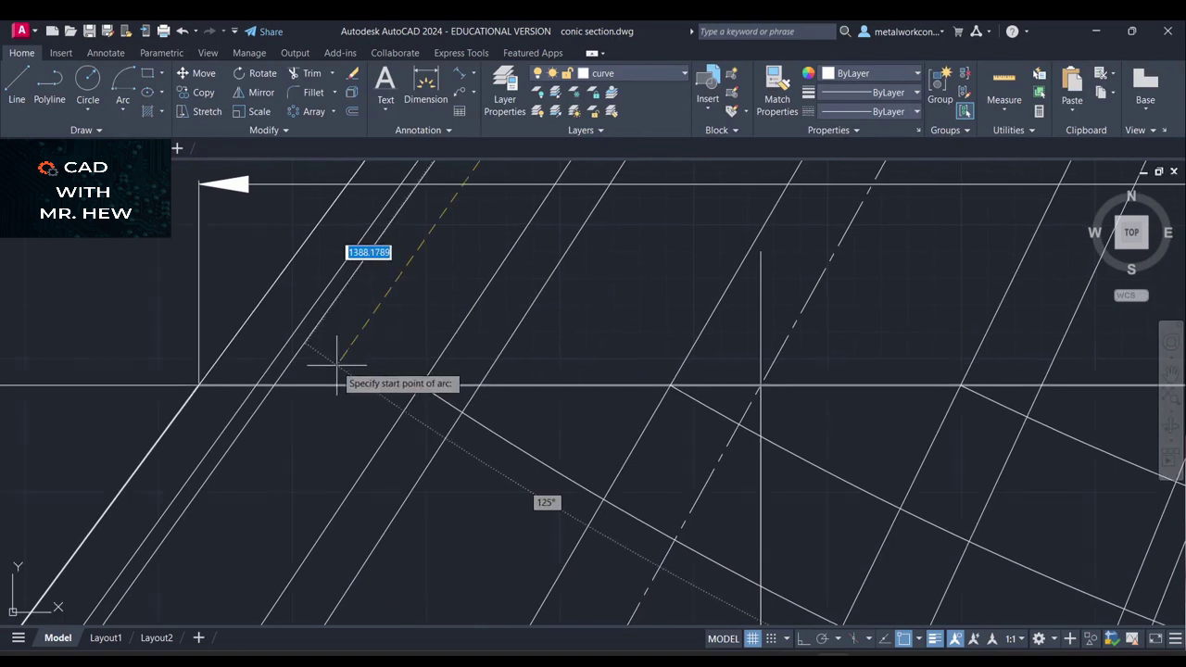
{"action": "left_click", "coordinate": [256, 384]}
{"action": "left_click", "coordinate": [325, 477]}
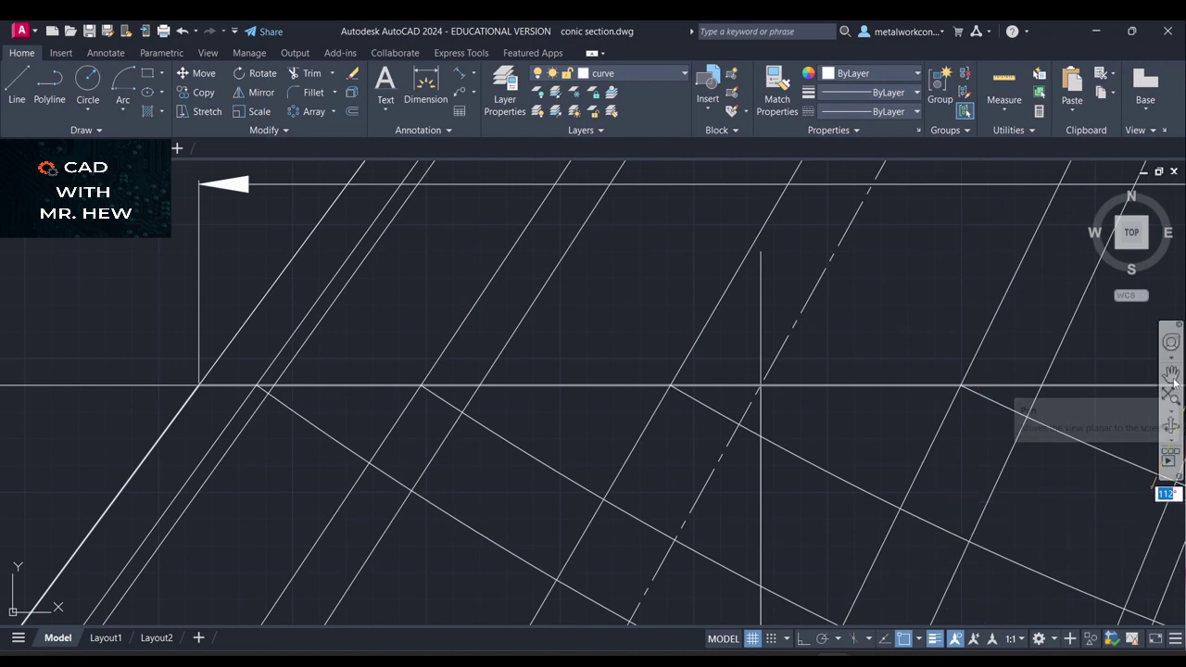
{"action": "scroll", "coordinate": [1009, 389], "scroll_direction": "down", "scroll_amount": 2}
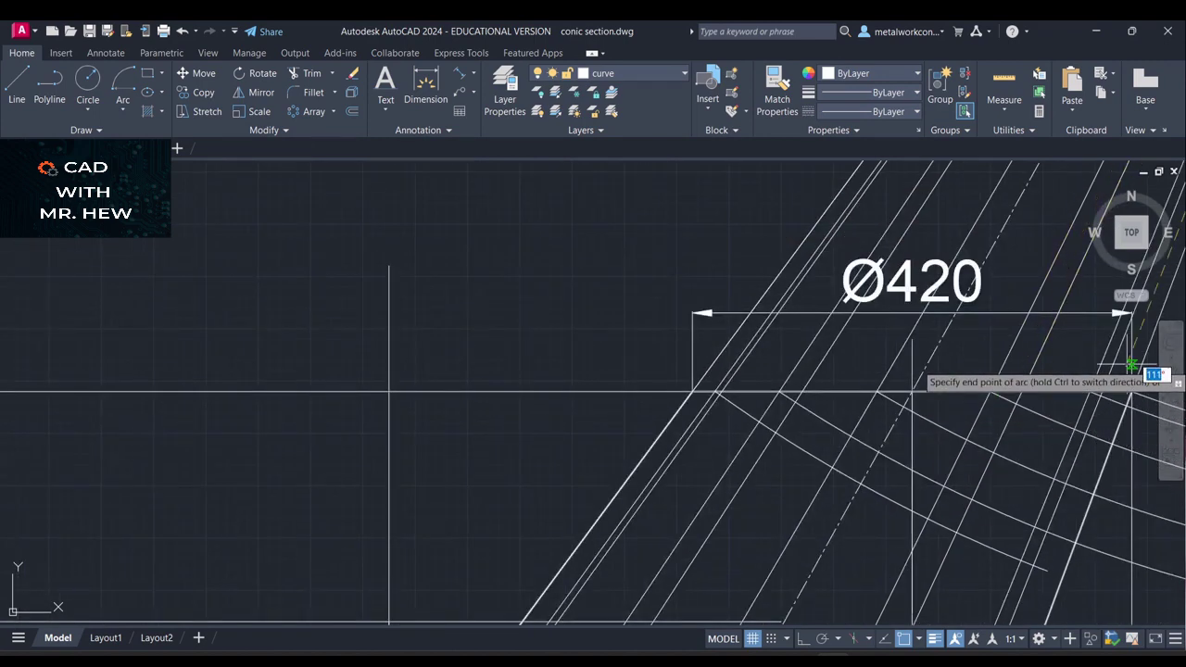
{"action": "left_click", "coordinate": [1170, 373]}
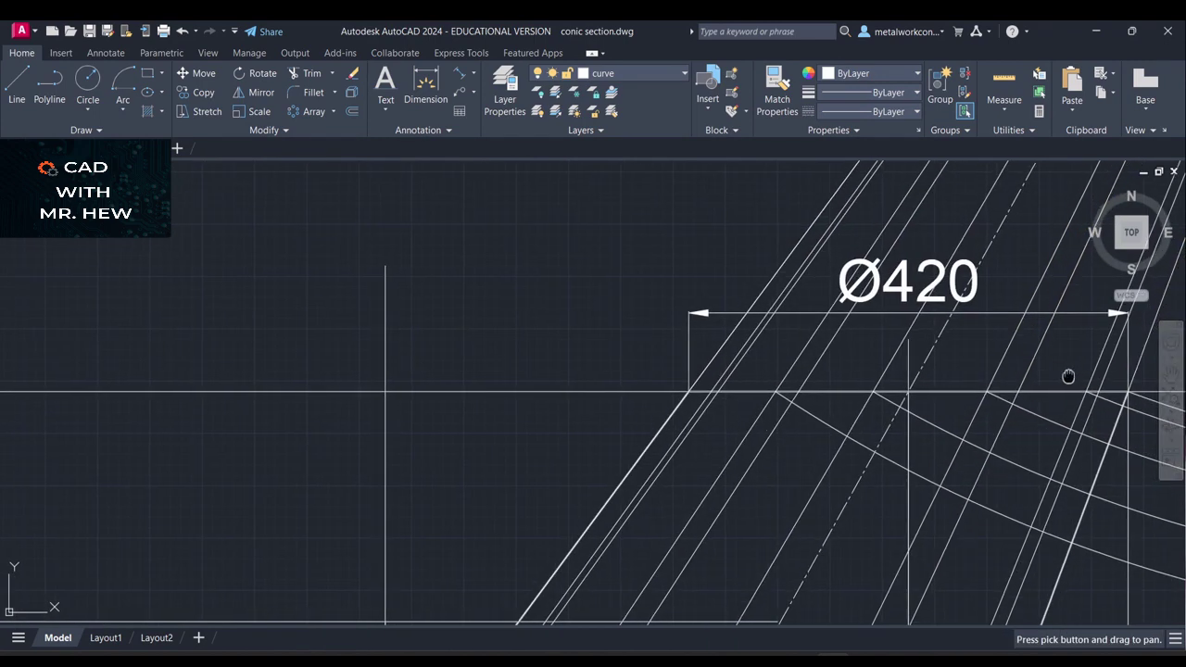
{"action": "mouse_move", "coordinate": [1066, 376]}
{"action": "left_mouse_down"}
{"action": "mouse_move", "coordinate": [436, 307]}
{"action": "mouse_move", "coordinate": [294, 239]}
{"action": "left_mouse_up"}
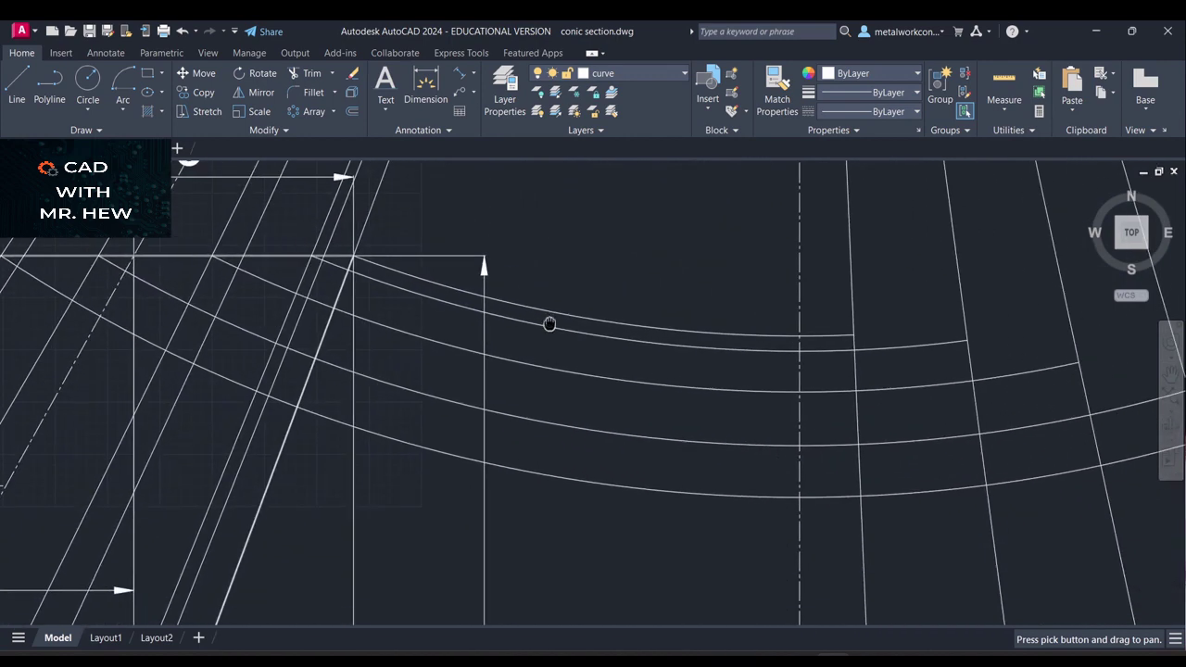
{"action": "left_click_drag", "start_coordinate": [549, 323], "coordinate": [381, 249]}
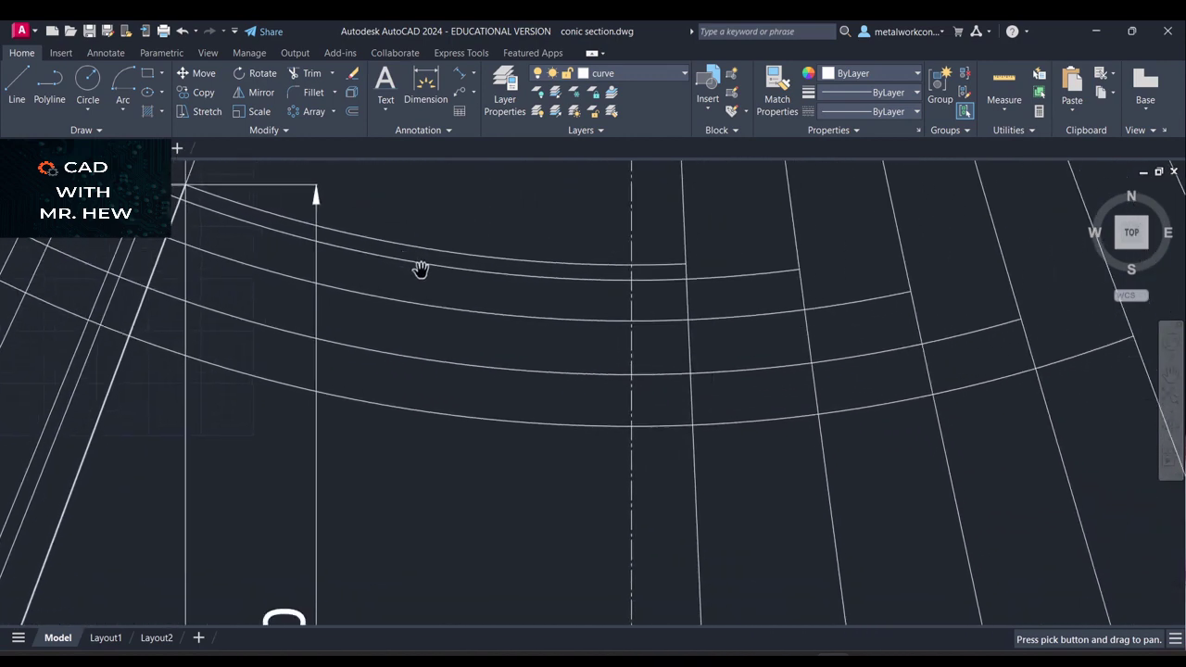
{"action": "scroll", "coordinate": [420, 269], "scroll_direction": "down", "scroll_amount": 3}
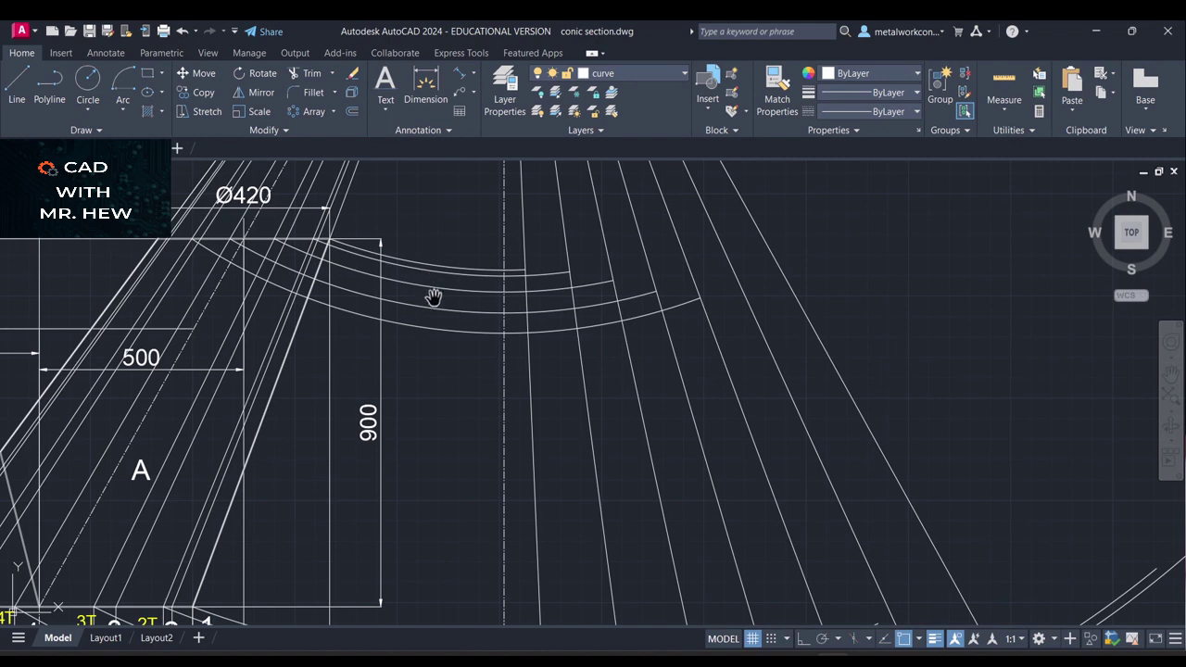
{"action": "key", "text": "Escape"}
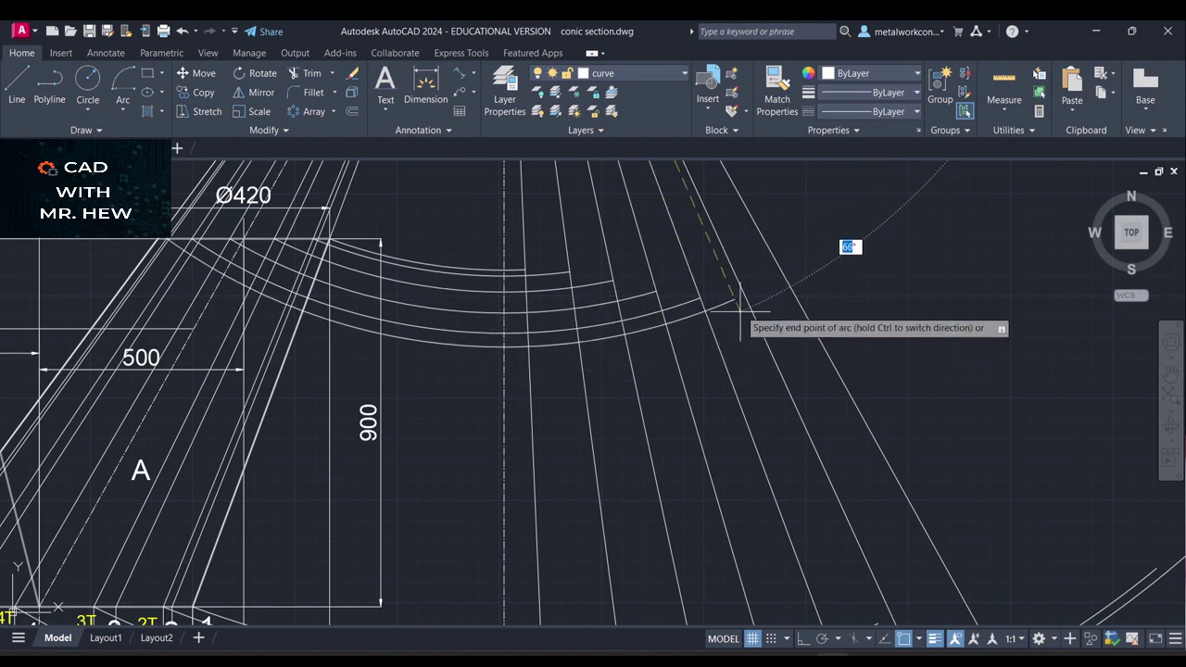
{"action": "key", "text": "Escape"}
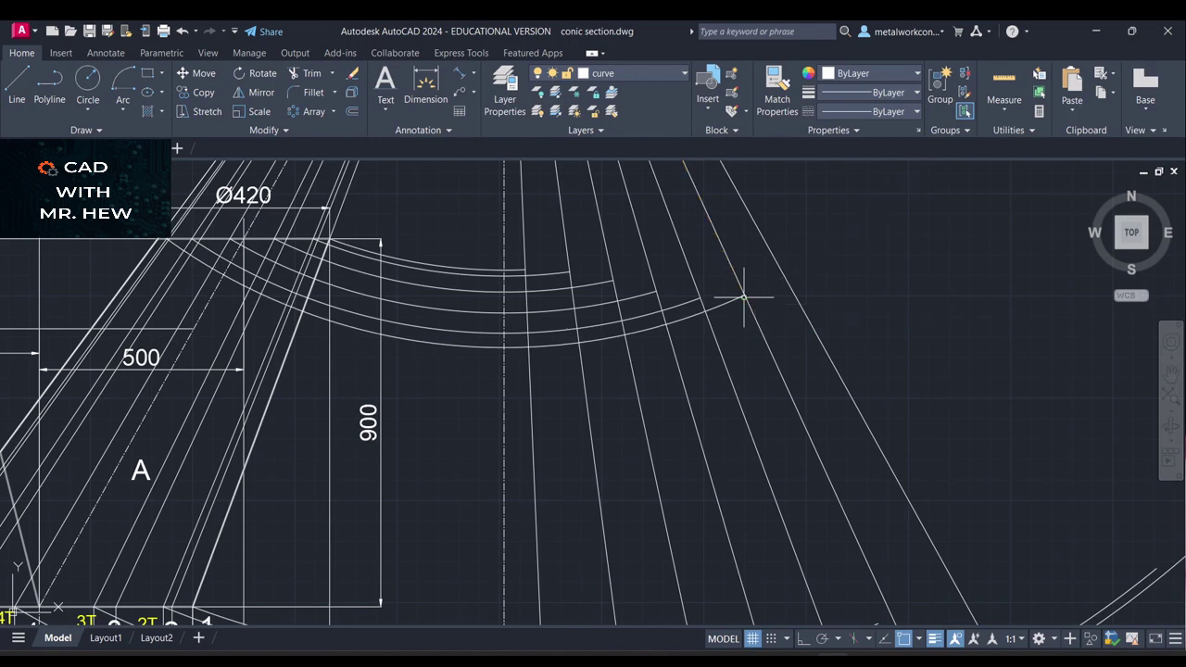
{"action": "key", "text": "Return"}
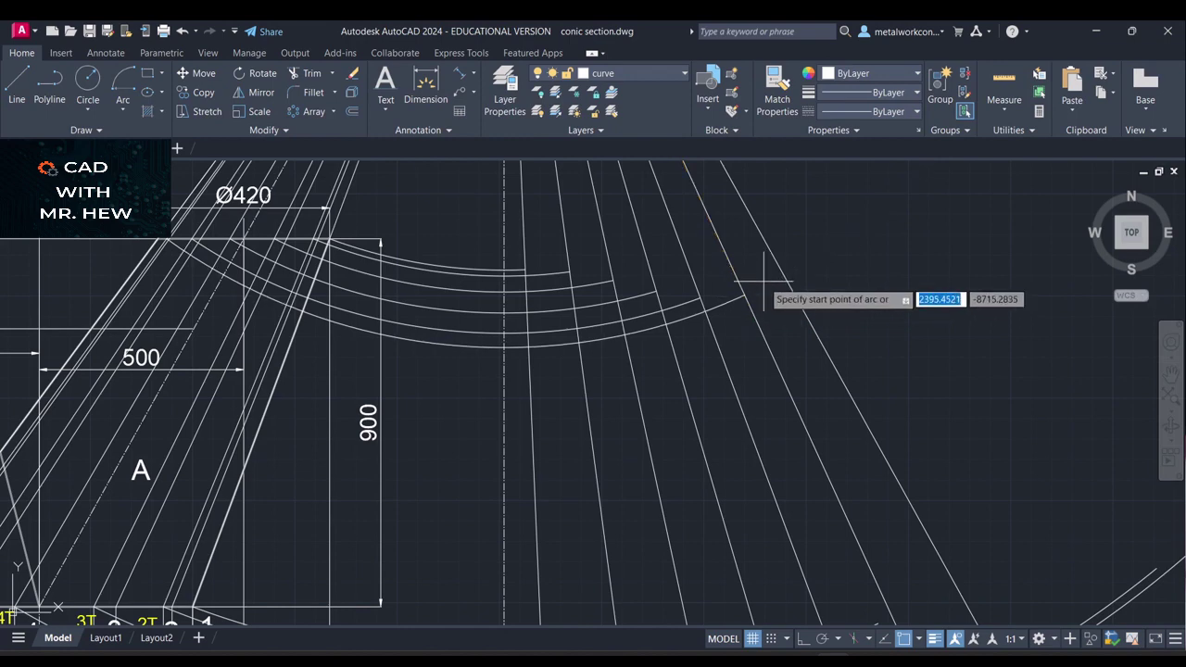
{"action": "scroll", "coordinate": [245, 315], "scroll_direction": "up", "scroll_amount": 5}
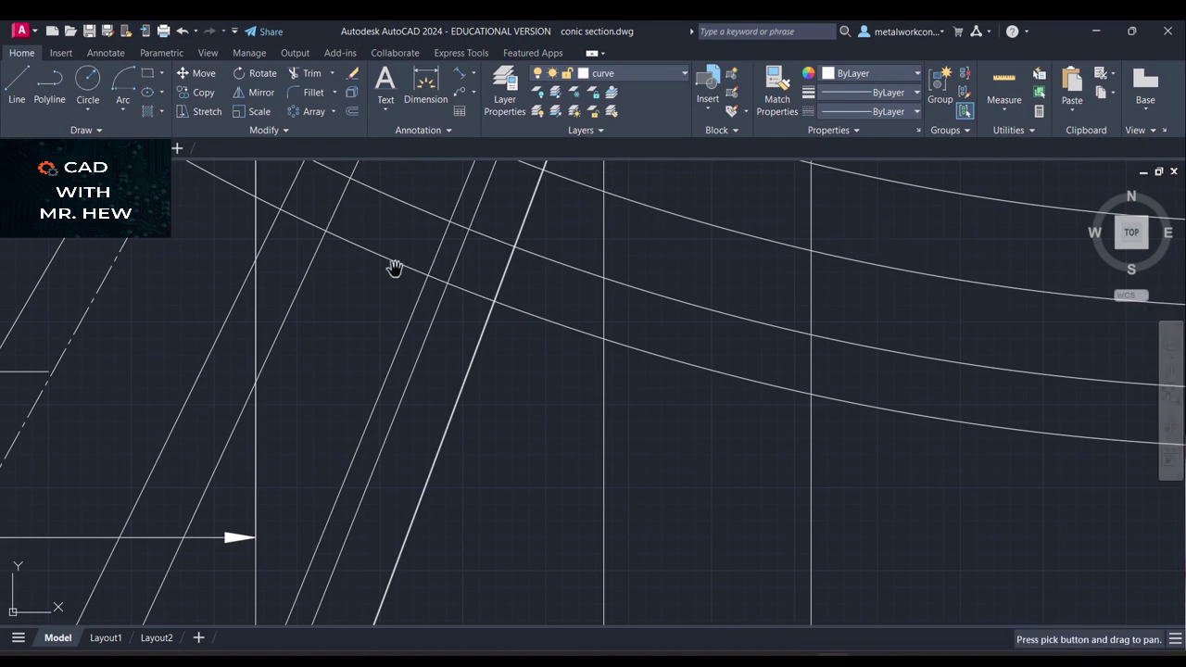
{"action": "middle_click_drag", "start_coordinate": [391, 268], "coordinate": [935, 500]}
{"action": "left_click_drag", "start_coordinate": [934, 500], "coordinate": [936, 501]}
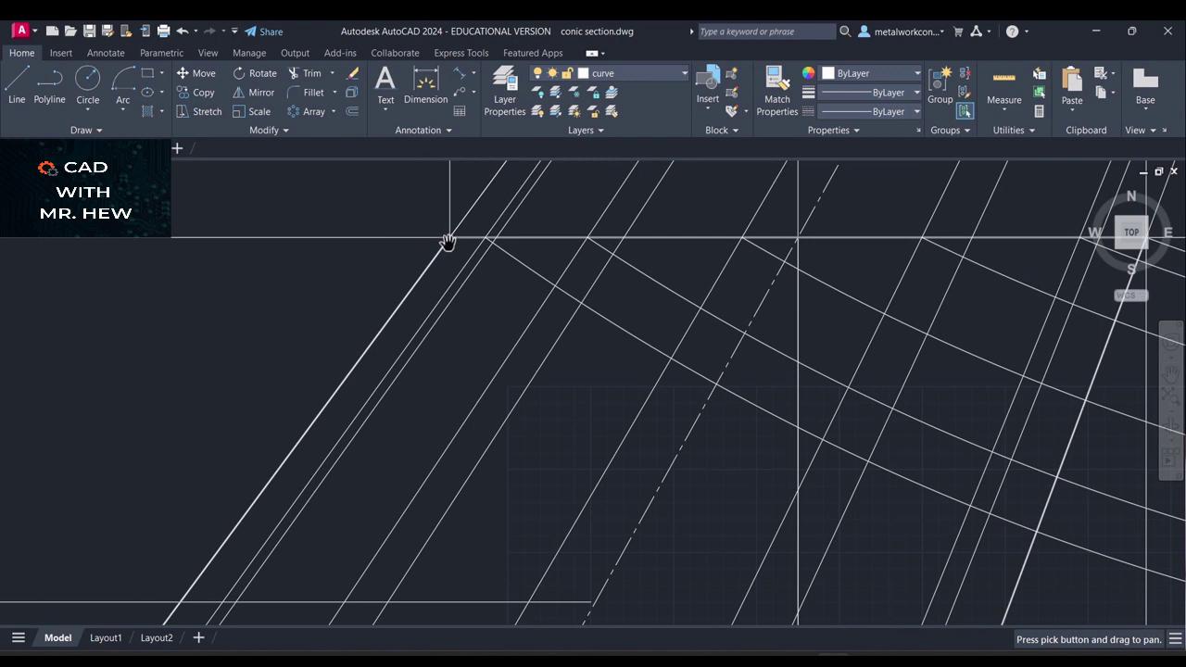
{"action": "key", "text": "Escape"}
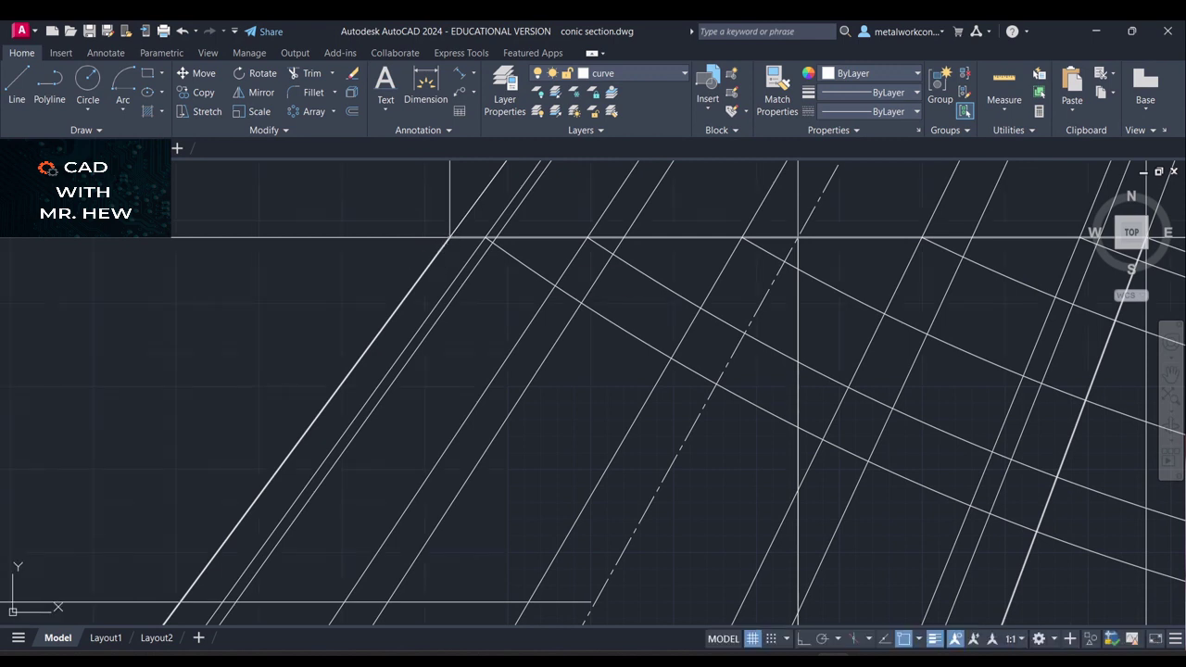
{"action": "left_click", "coordinate": [427, 263]}
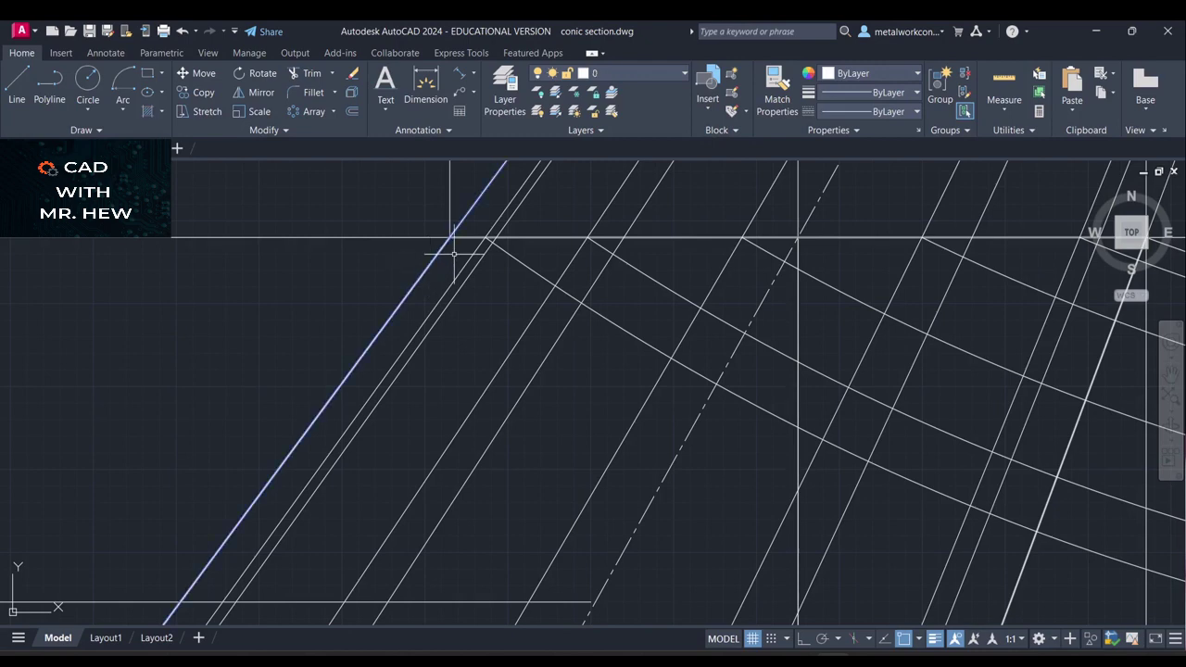
{"action": "left_click", "coordinate": [416, 238]}
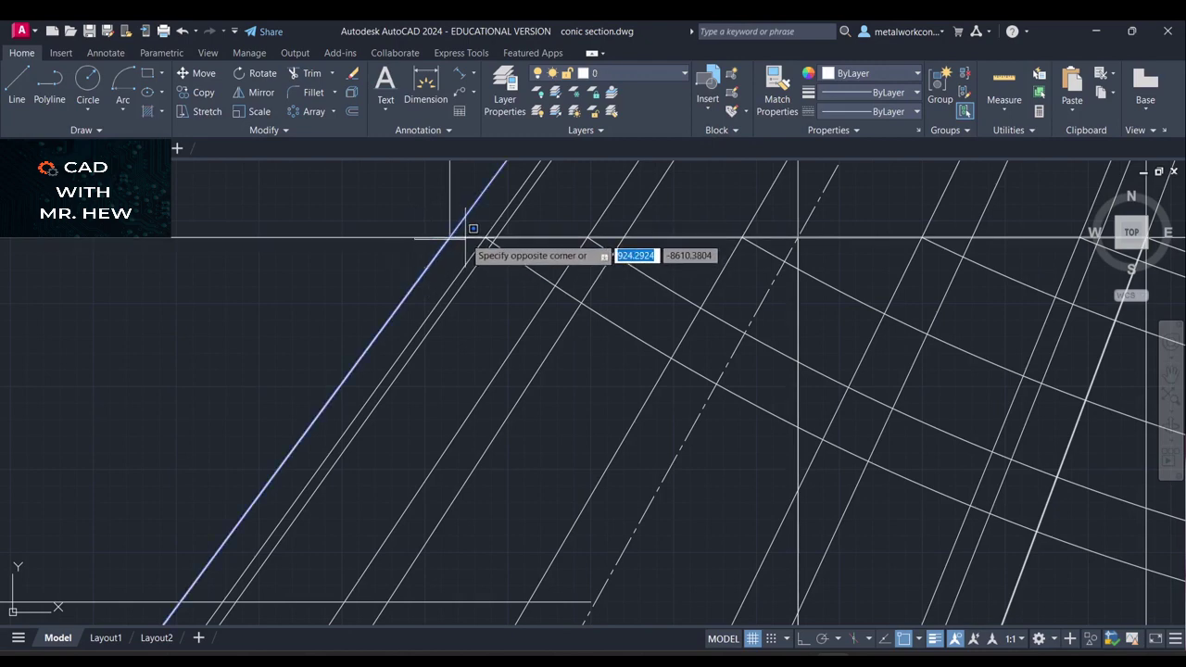
{"action": "key", "text": "Escape"}
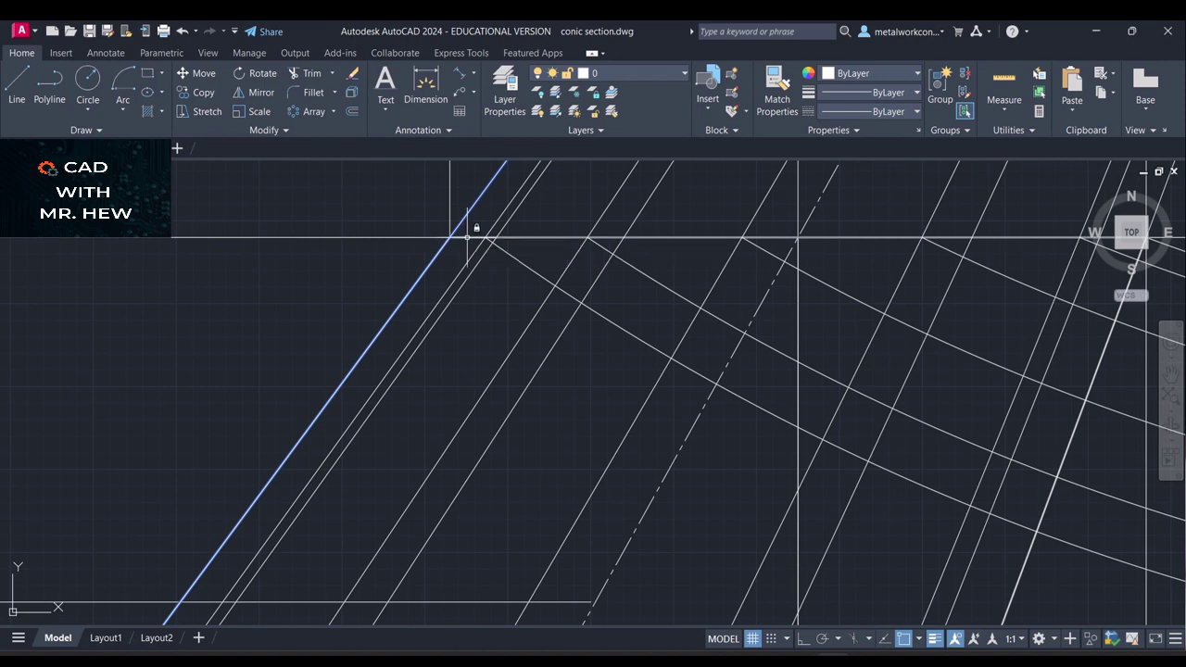
{"action": "key", "text": "Escape"}
Draw a Center, Start, End arc centred on the apex from where outline 7 meets the Ø420 top edge to development line 7
{"action": "scroll", "coordinate": [825, 379], "scroll_direction": "down", "scroll_amount": 2}
{"action": "scroll", "coordinate": [825, 380], "scroll_direction": "down", "scroll_amount": 2}
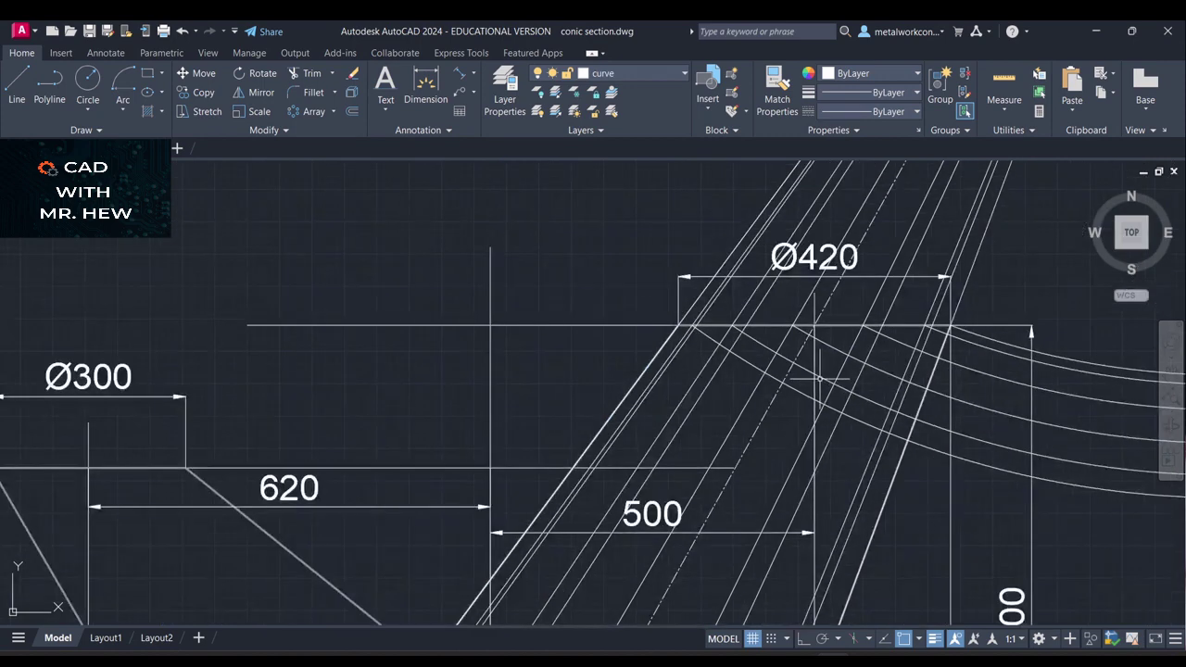
{"action": "scroll", "coordinate": [1114, 321], "scroll_direction": "down", "scroll_amount": 2}
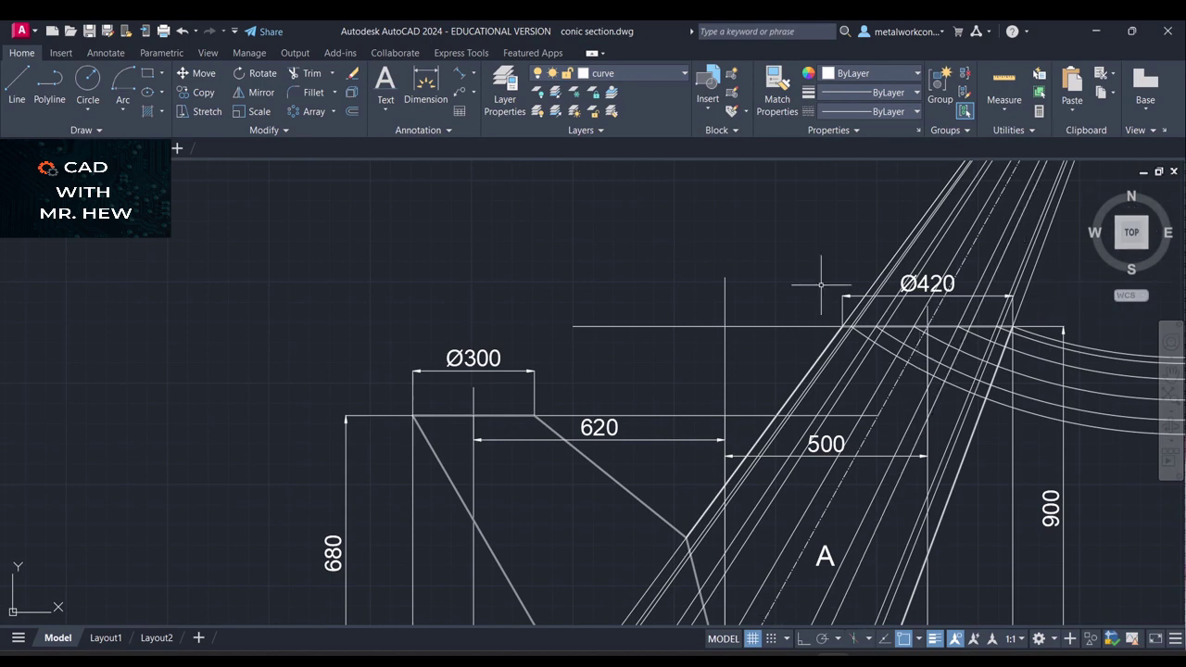
{"action": "left_click", "coordinate": [1170, 376]}
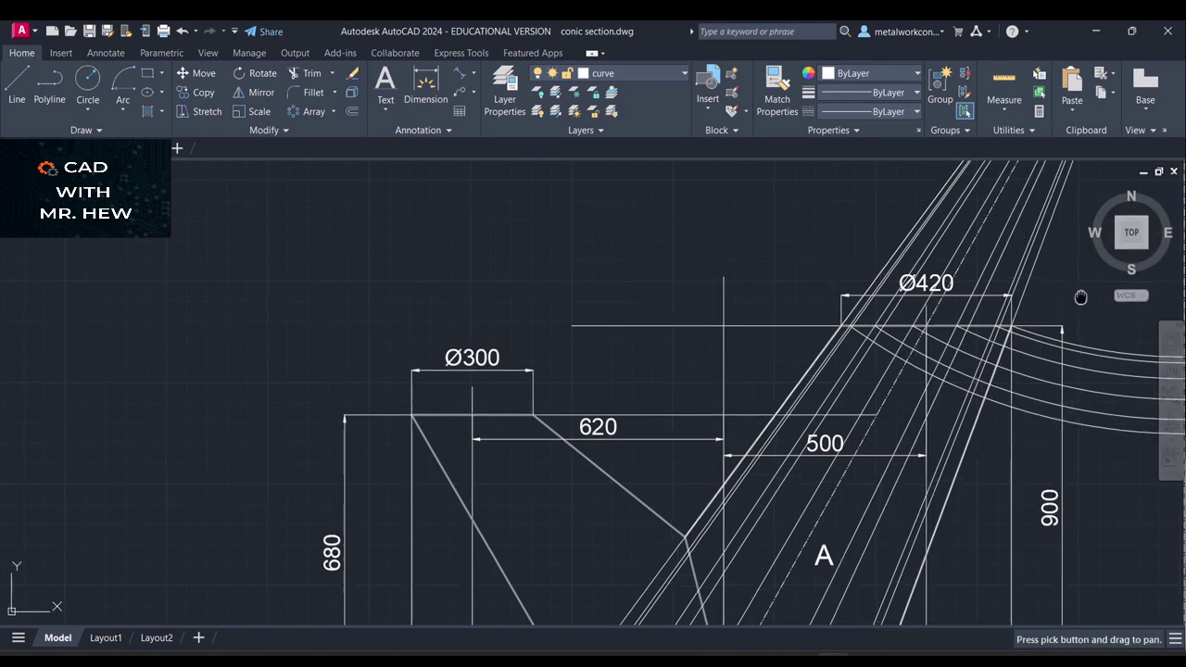
{"action": "left_click_drag", "start_coordinate": [1125, 226], "coordinate": [574, 485]}
{"action": "scroll", "coordinate": [609, 339], "scroll_direction": "down", "scroll_amount": 2}
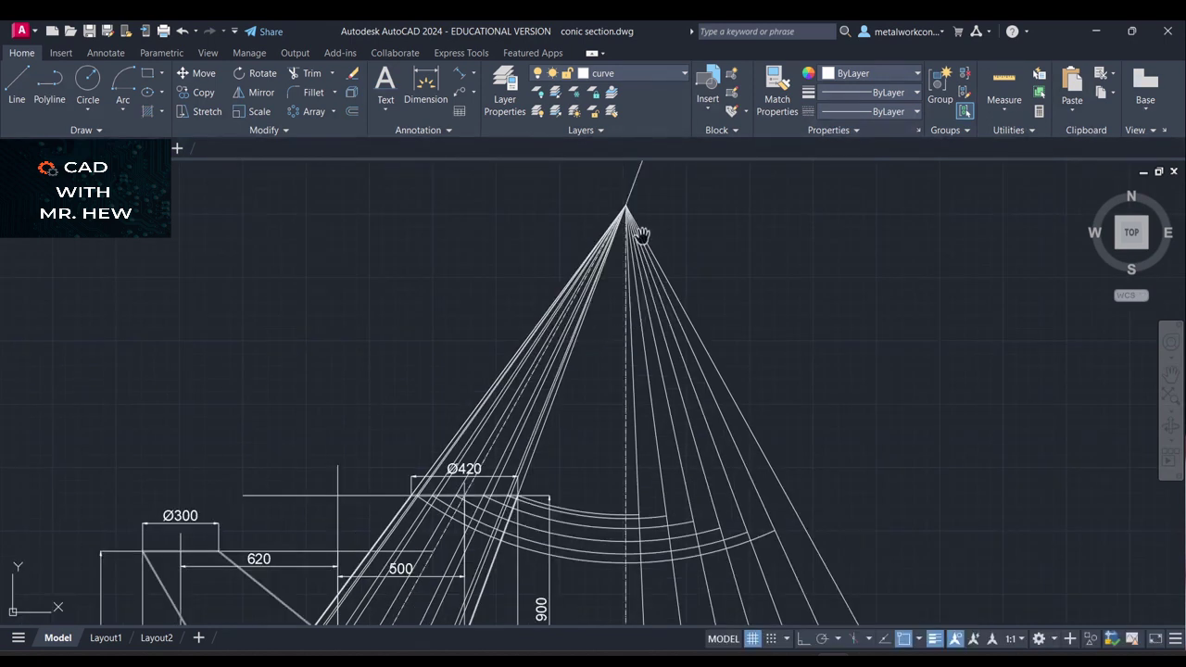
{"action": "left_click", "coordinate": [123, 104]}
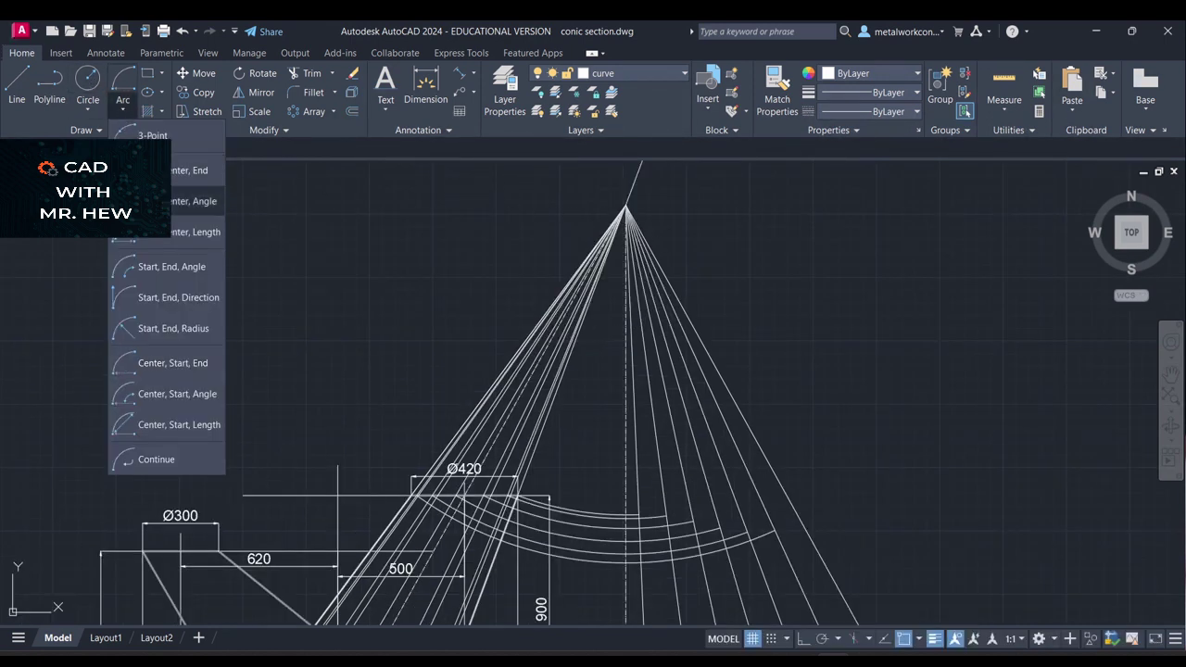
{"action": "left_click", "coordinate": [150, 362]}
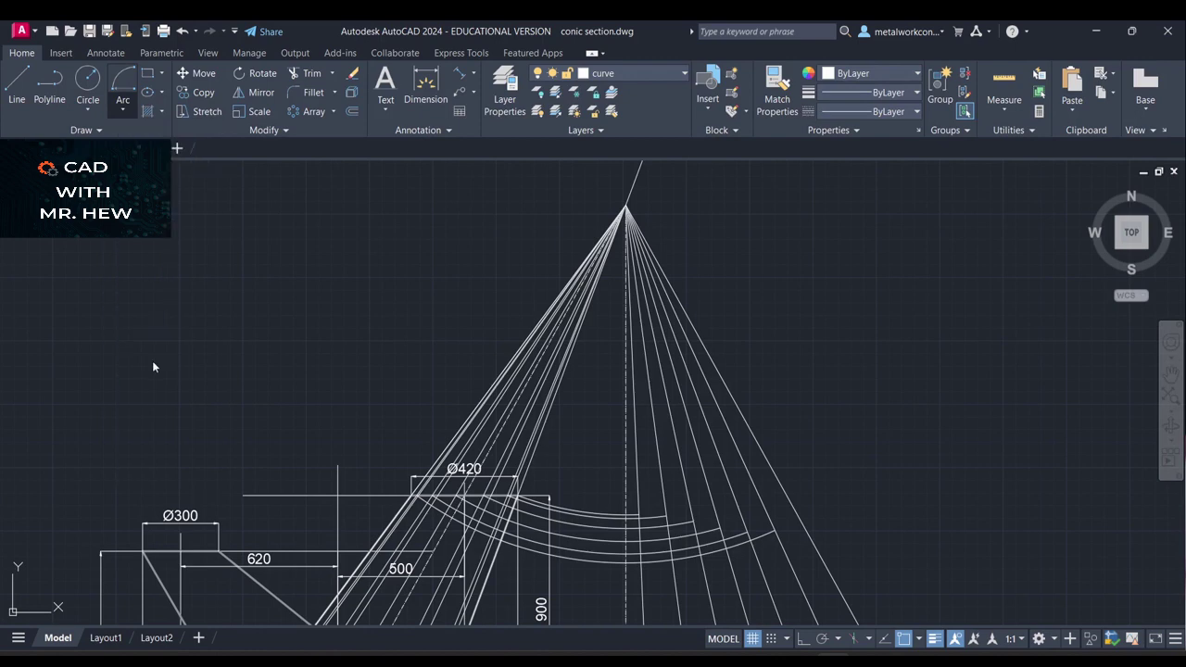
{"action": "left_click", "coordinate": [625, 209]}
{"action": "scroll", "coordinate": [494, 428], "scroll_direction": "up", "scroll_amount": 5}
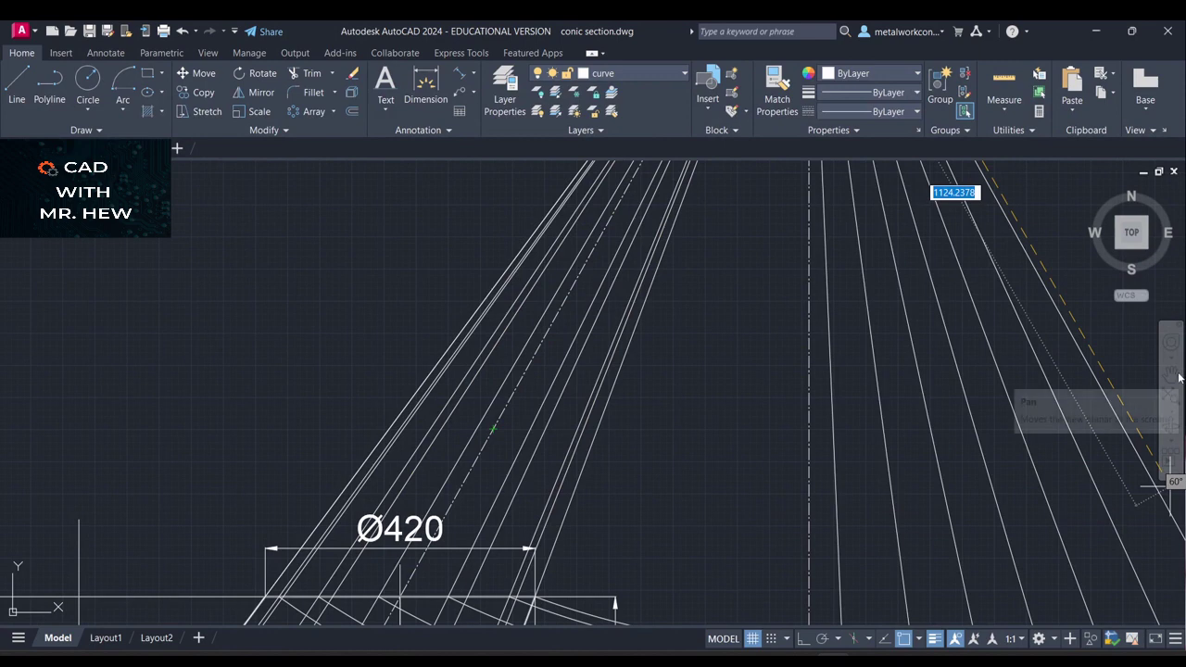
{"action": "left_click", "coordinate": [1178, 377]}
{"action": "left_click_drag", "start_coordinate": [1036, 443], "coordinate": [1032, 159]}
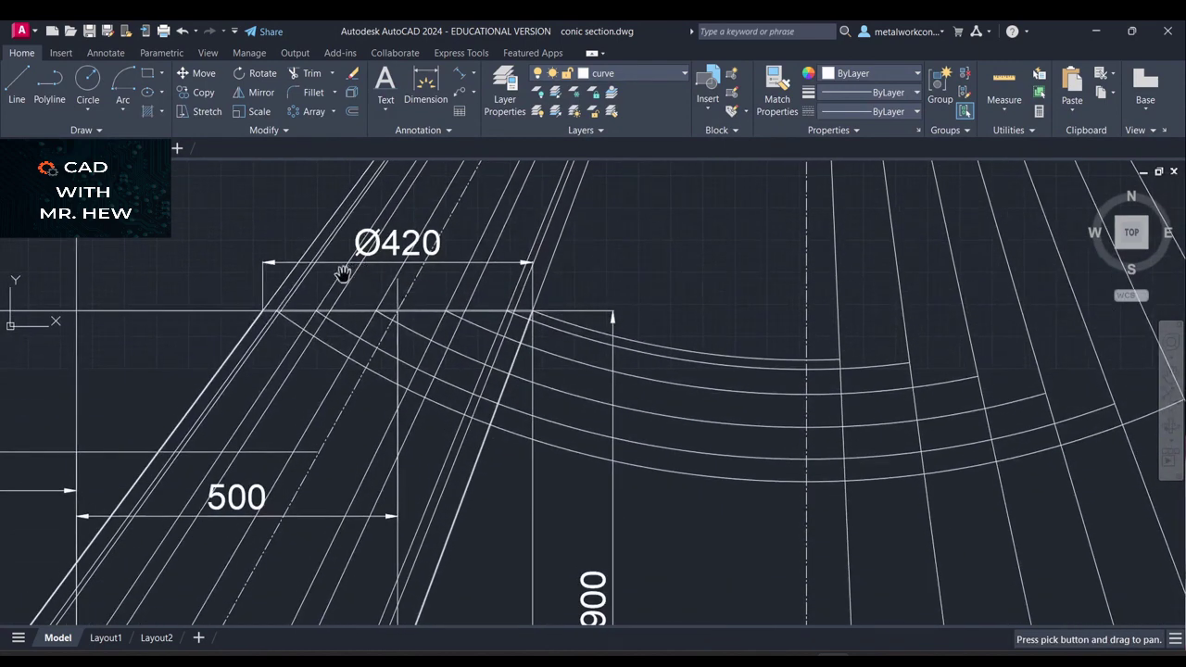
{"action": "key", "text": "Escape"}
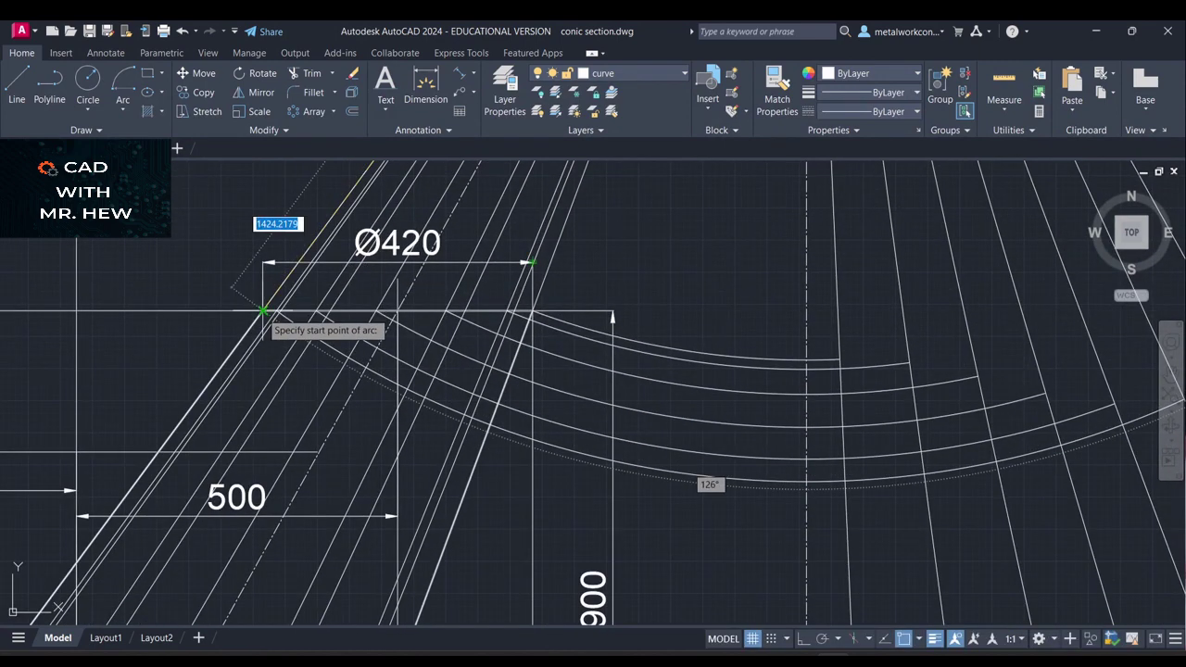
{"action": "left_click", "coordinate": [264, 310]}
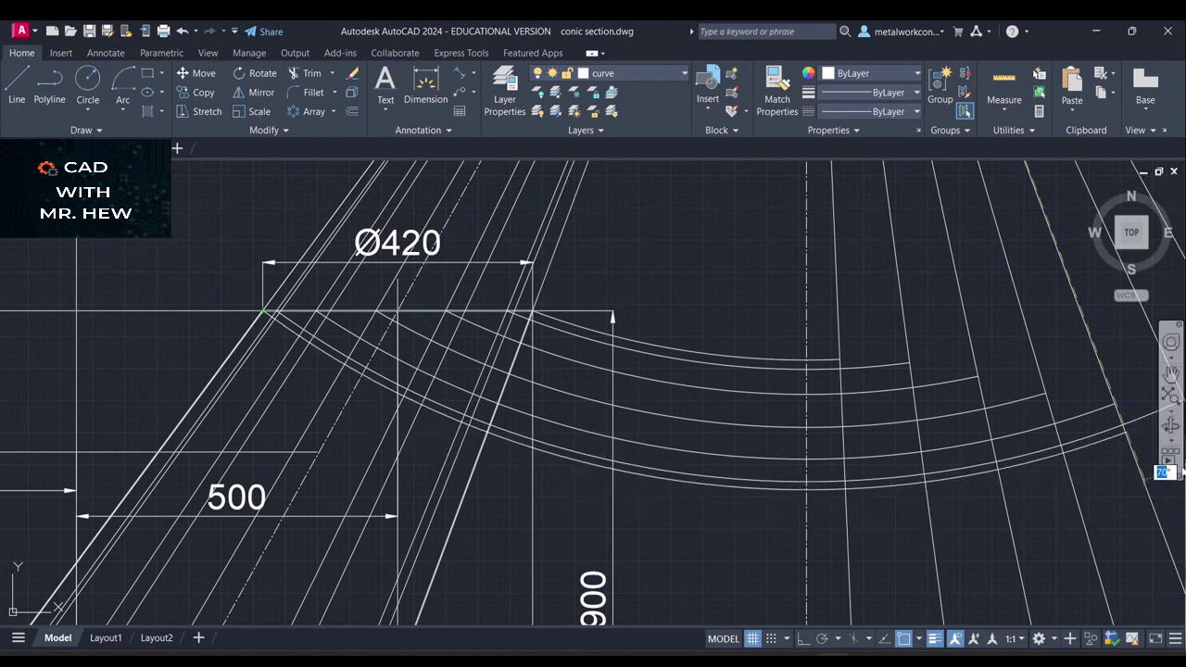
{"action": "left_click", "coordinate": [1170, 373]}
{"action": "left_click_drag", "start_coordinate": [1132, 376], "coordinate": [651, 359]}
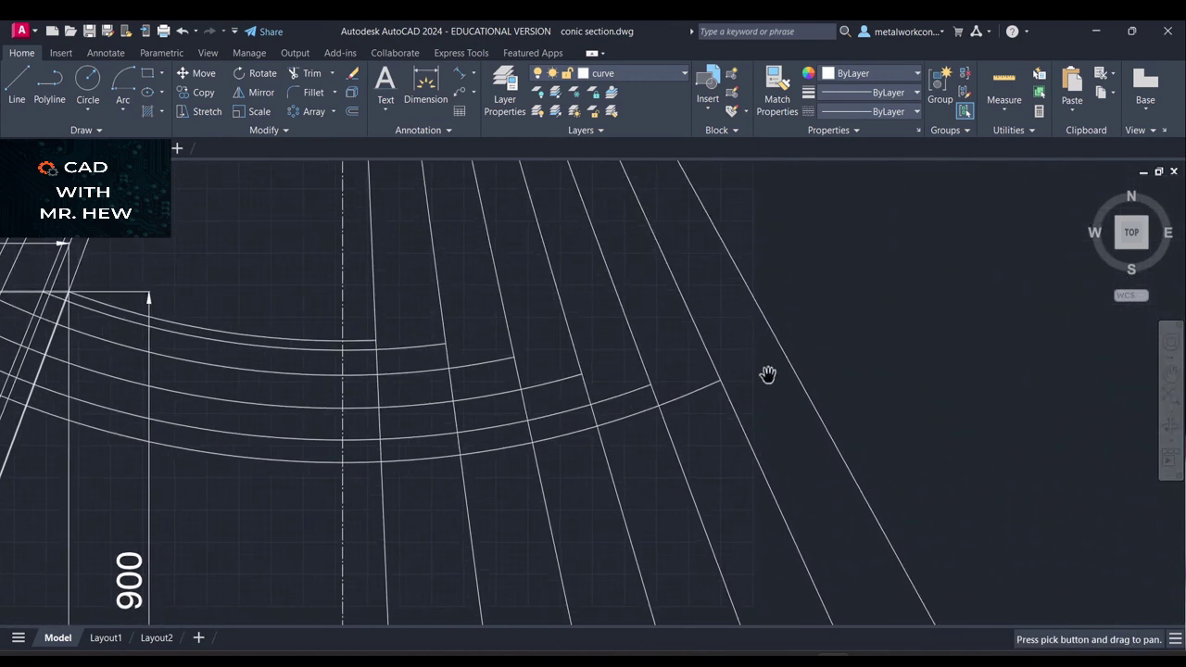
{"action": "key", "text": "Escape"}
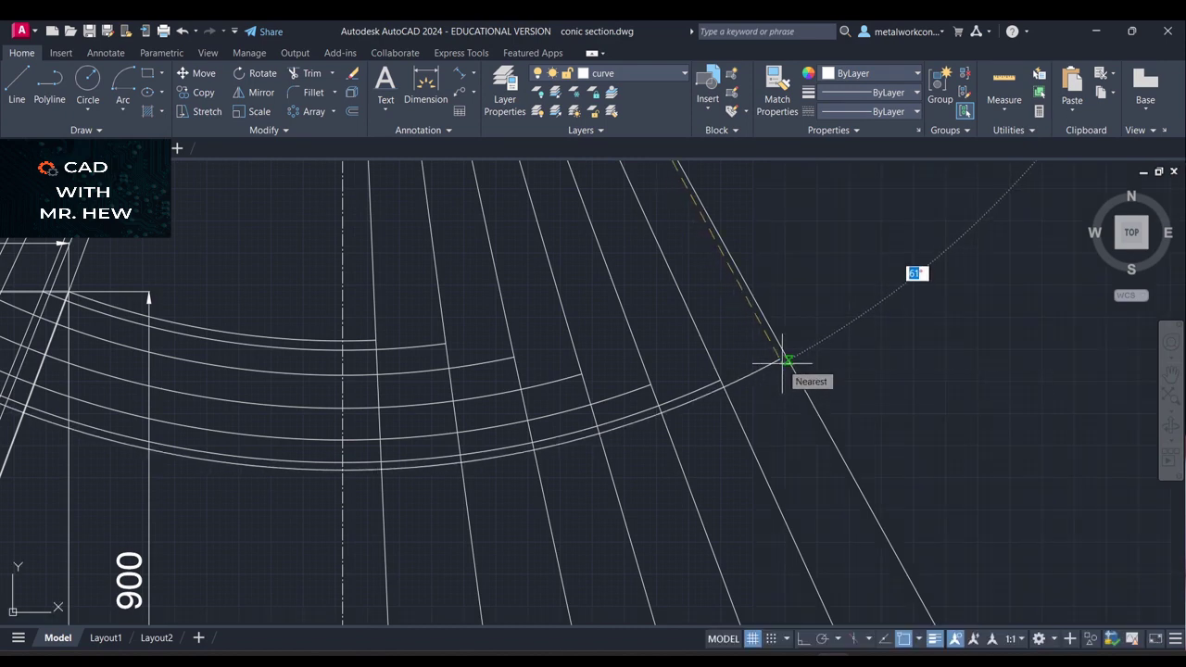
{"action": "key", "text": "Escape"}
{"action": "key", "text": "Return"}
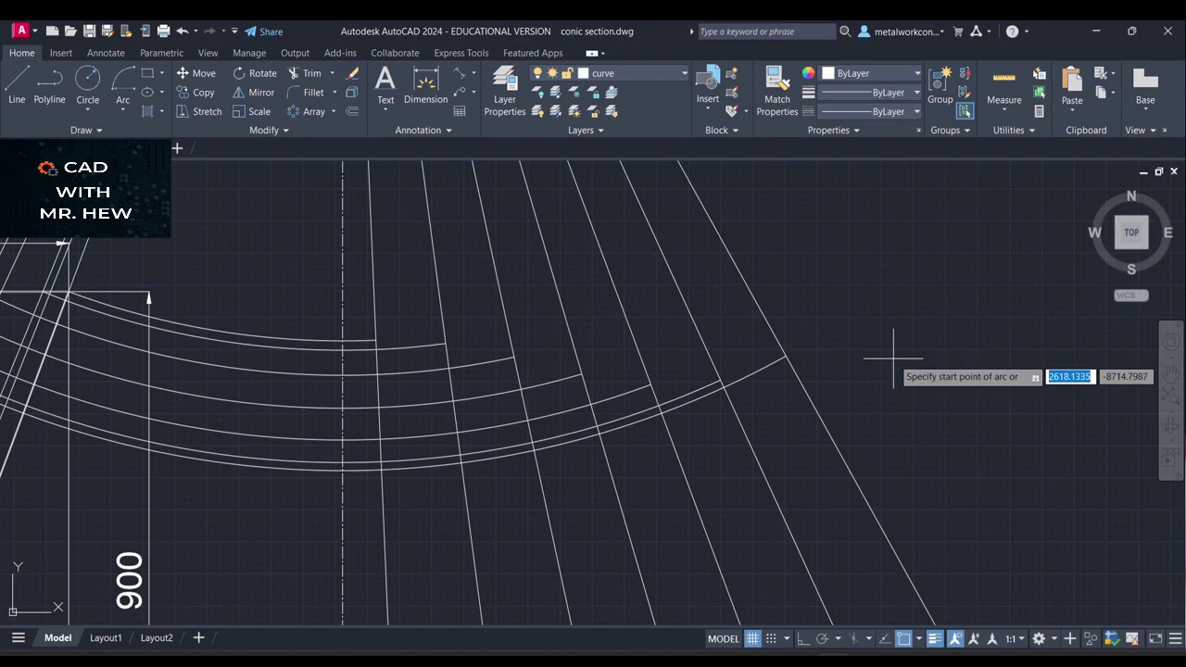
{"action": "scroll", "coordinate": [893, 357], "scroll_direction": "down", "scroll_amount": 4}
{"action": "scroll", "coordinate": [893, 357], "scroll_direction": "up", "scroll_amount": 2}
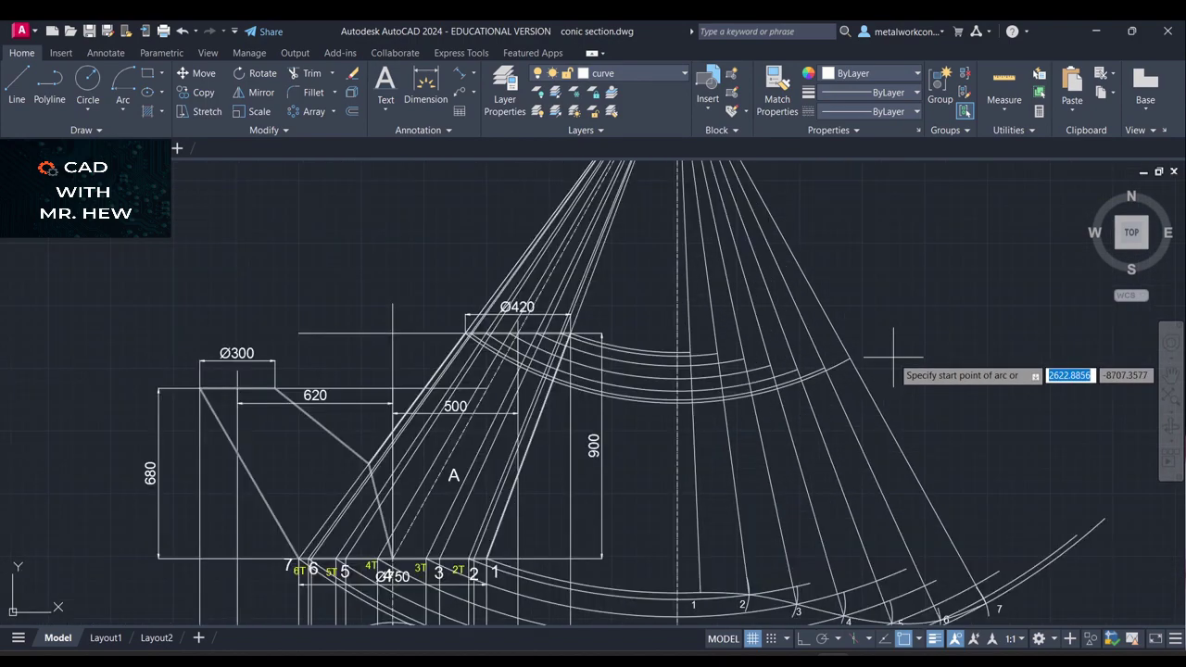
{"action": "left_click", "coordinate": [1169, 372]}
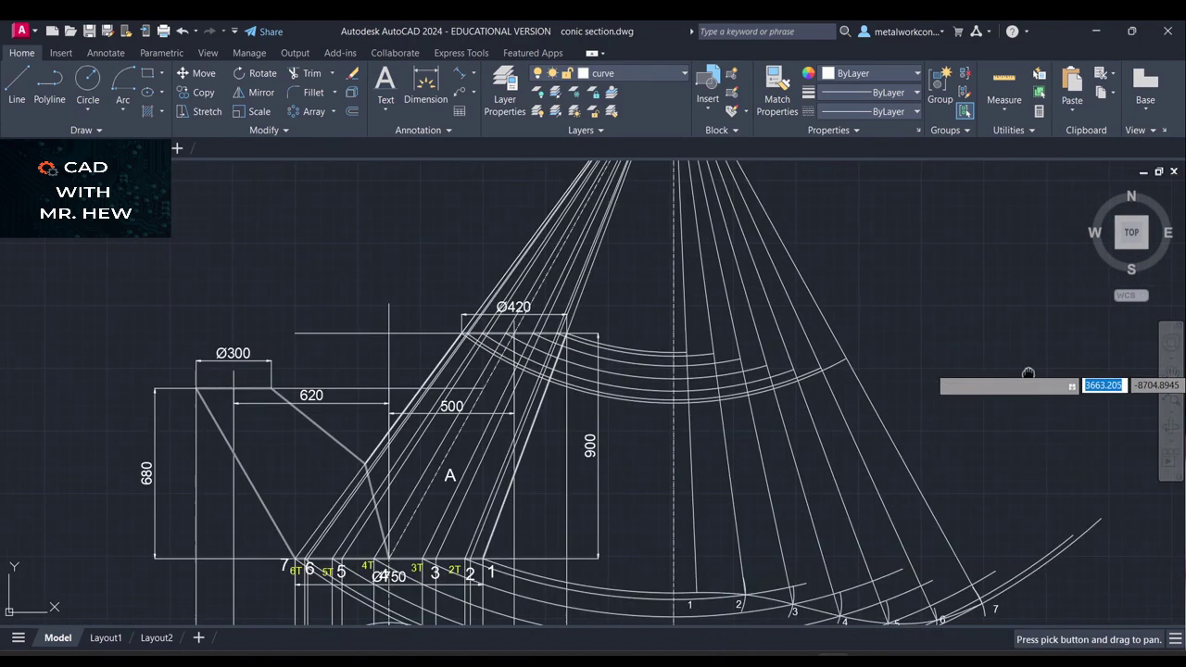
{"action": "left_click_drag", "start_coordinate": [1028, 377], "coordinate": [897, 283]}
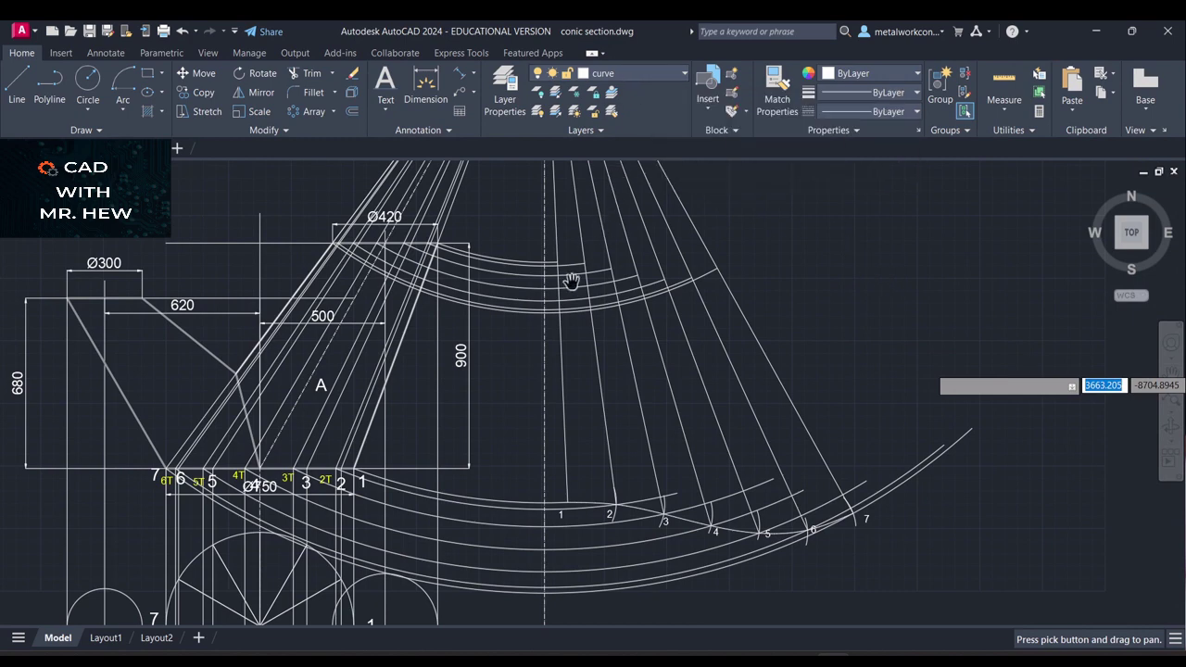
{"action": "key", "text": "Escape"}
{"action": "left_click", "coordinate": [528, 339]}
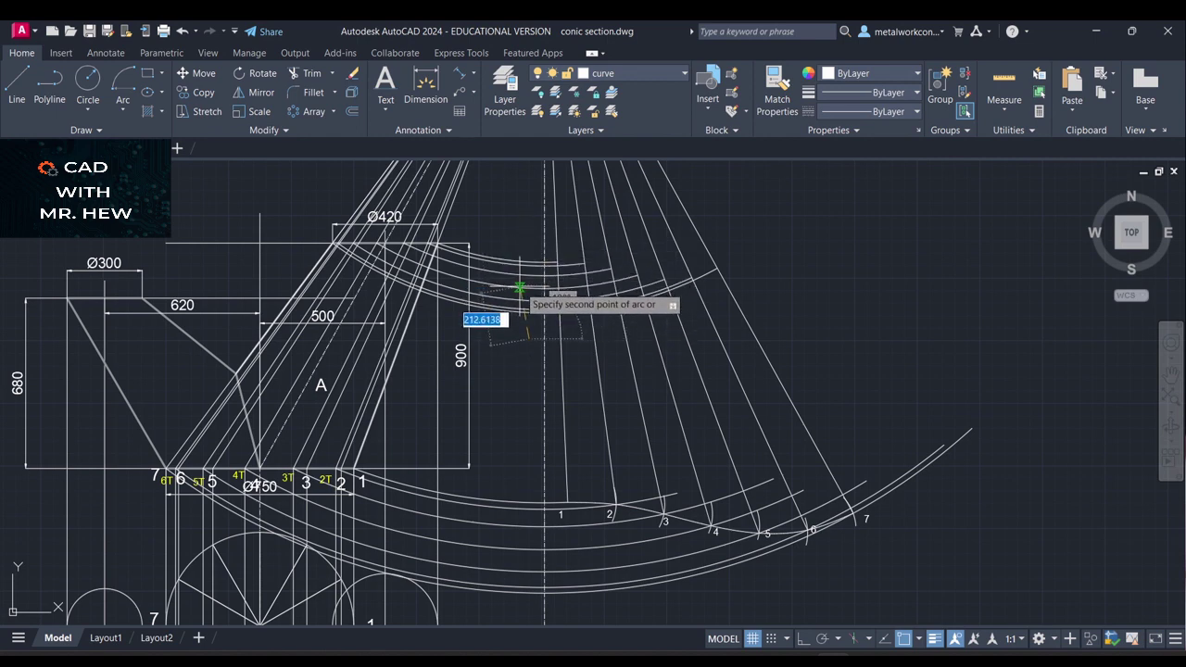
{"action": "key", "text": "Escape"}
Move all seven transfer arcs of the Ø420 top edge to layer 0
{"action": "left_click_drag", "start_coordinate": [516, 325], "coordinate": [504, 197]}
{"action": "left_click", "coordinate": [619, 73]}
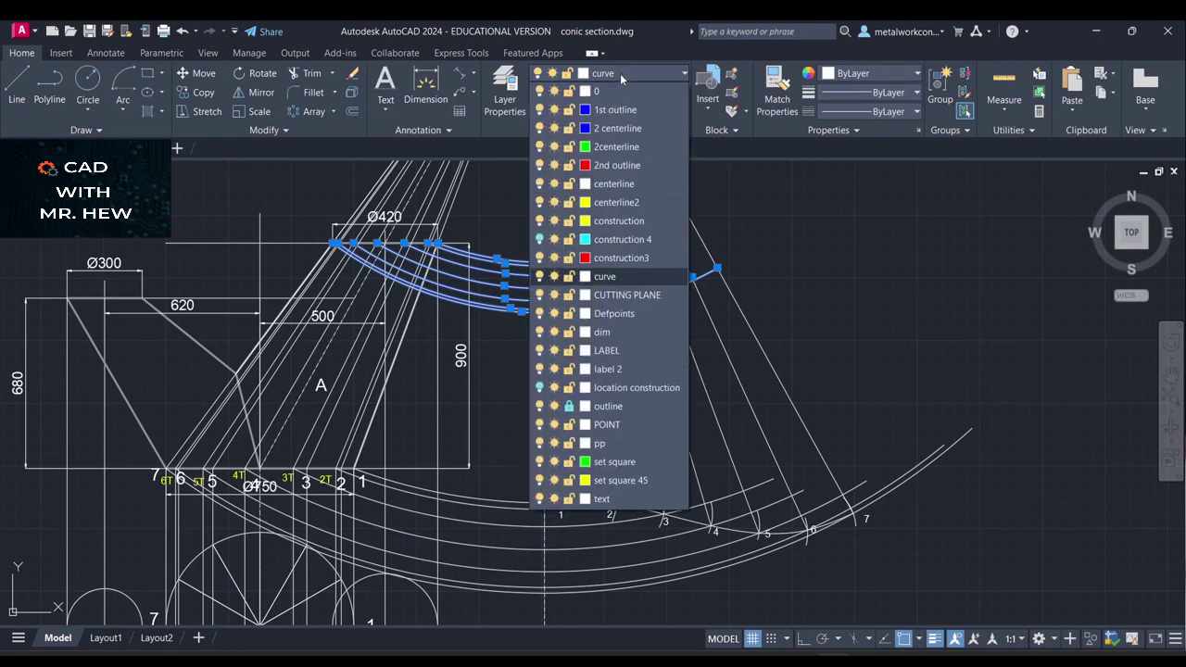
{"action": "left_click", "coordinate": [607, 94]}
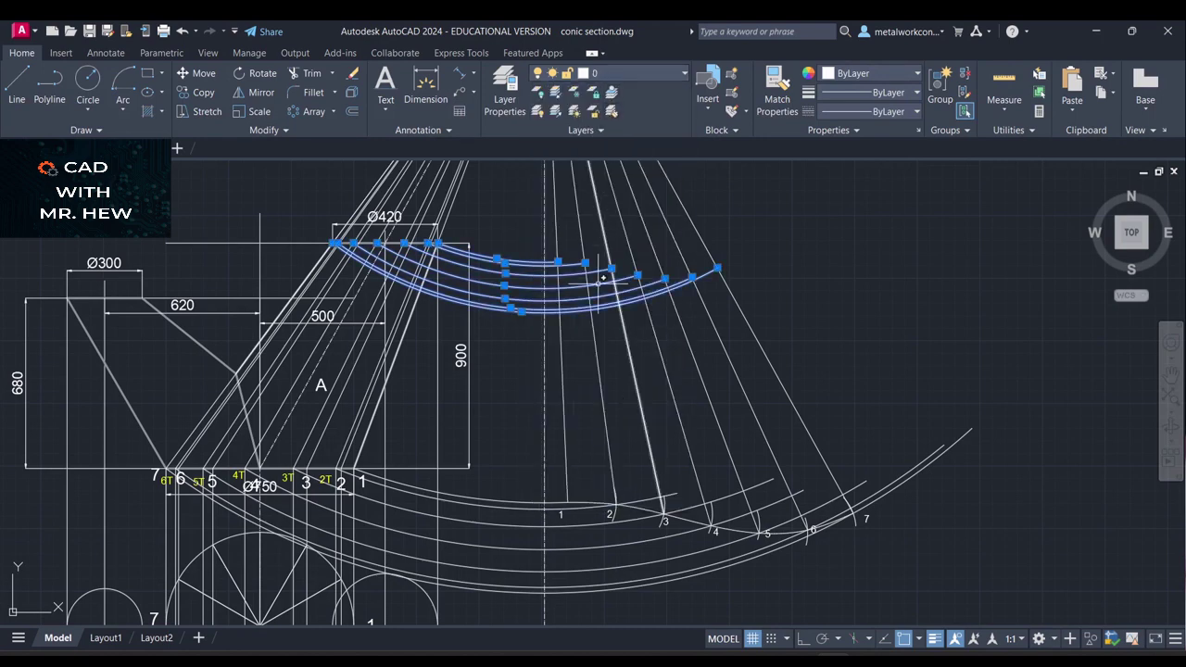
{"action": "key", "text": "Escape"}
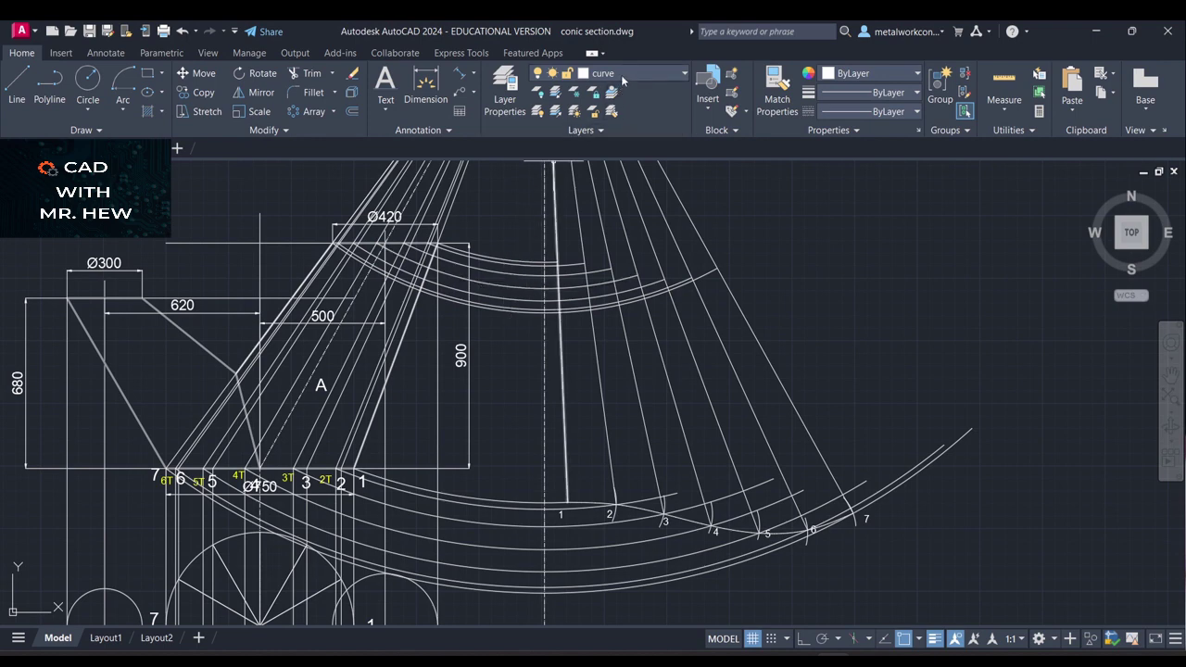
Draw a fit-point spline through the ends of the seven transfer arcs, from development line 1 to line 7
{"action": "left_click", "coordinate": [100, 132]}
{"action": "left_click", "coordinate": [17, 149]}
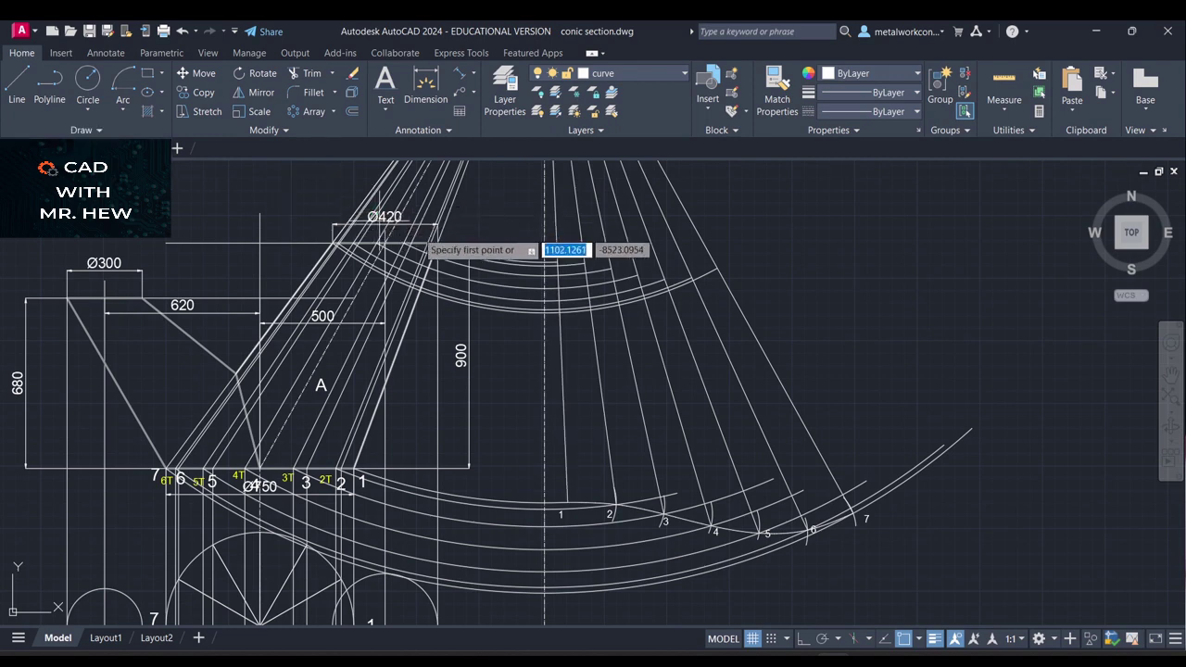
{"action": "scroll", "coordinate": [511, 251], "scroll_direction": "up", "scroll_amount": 2}
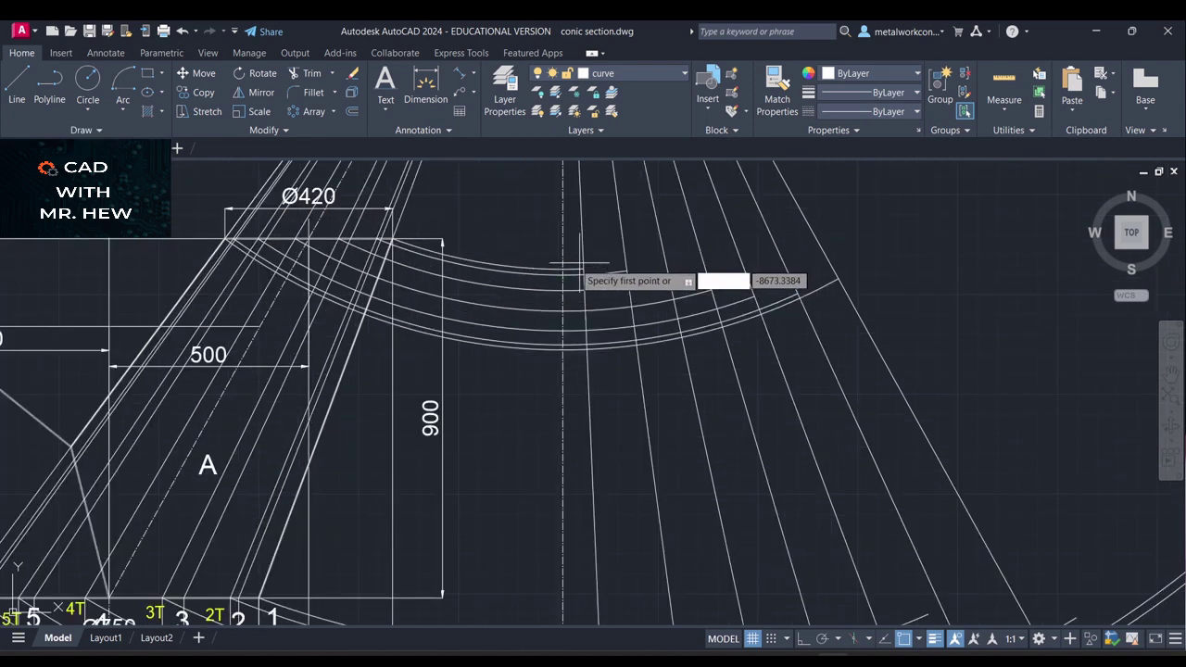
{"action": "scroll", "coordinate": [611, 287], "scroll_direction": "down", "scroll_amount": 3}
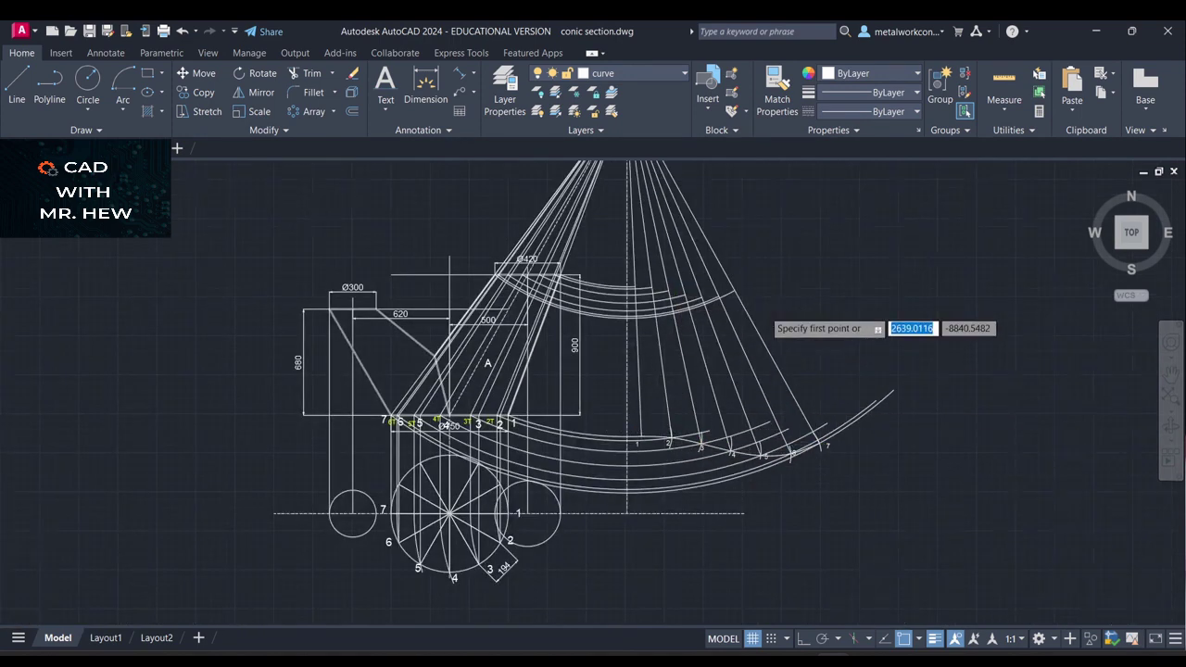
{"action": "scroll", "coordinate": [766, 309], "scroll_direction": "up", "scroll_amount": 4}
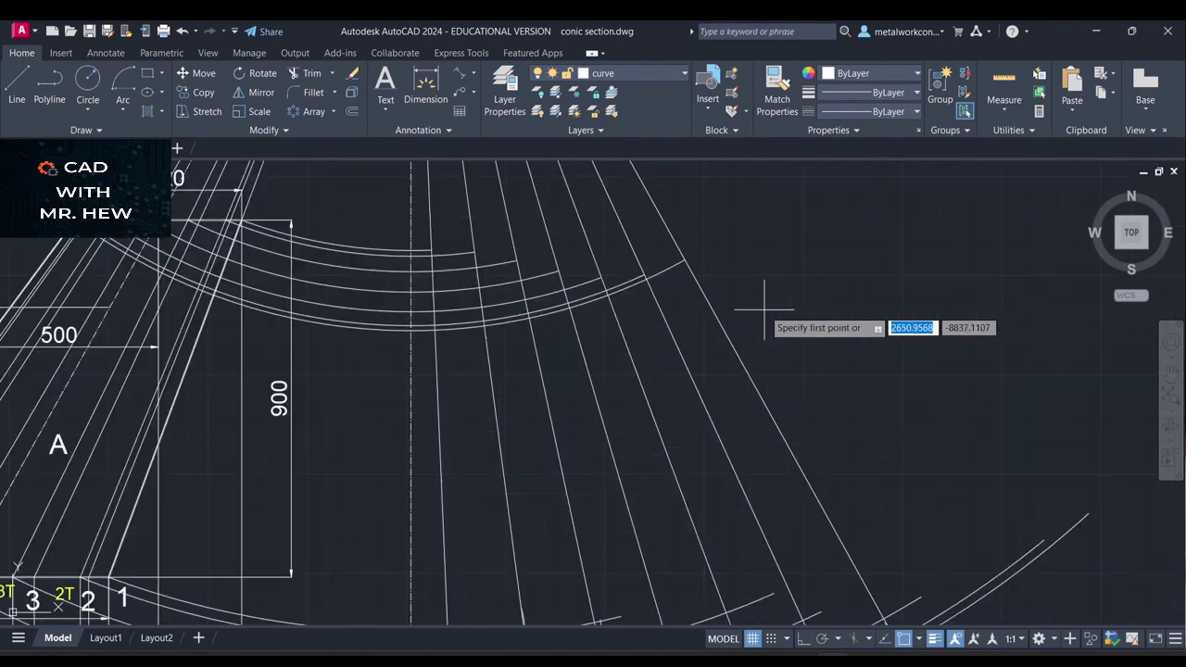
{"action": "left_click", "coordinate": [431, 250]}
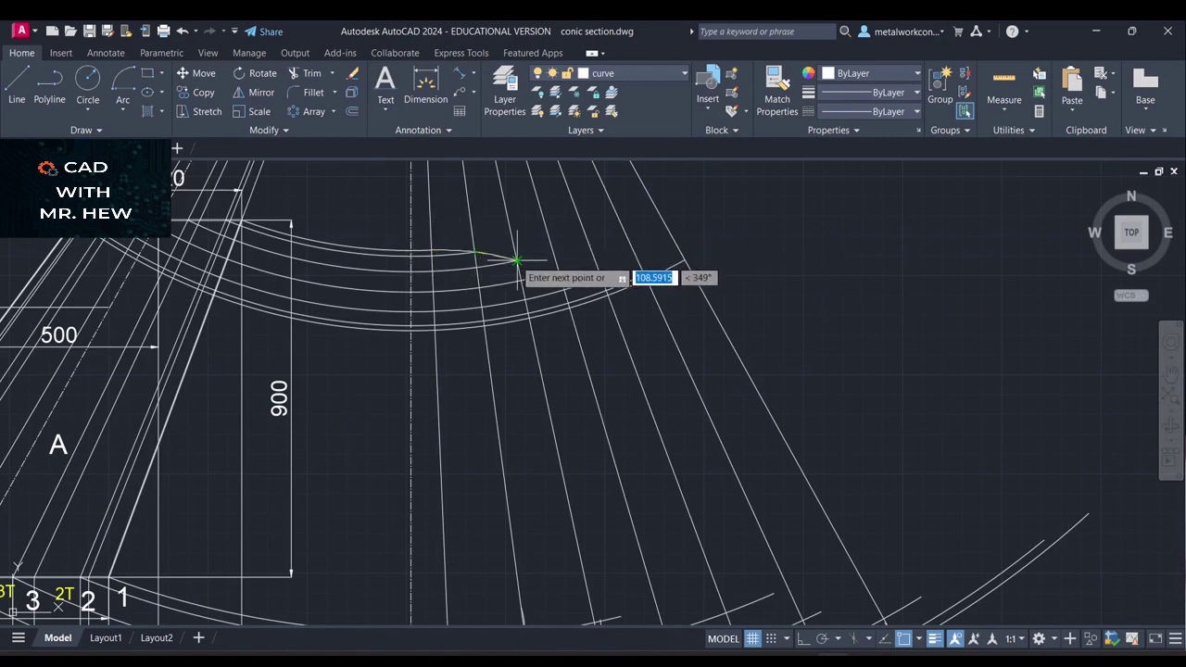
{"action": "left_click", "coordinate": [559, 270]}
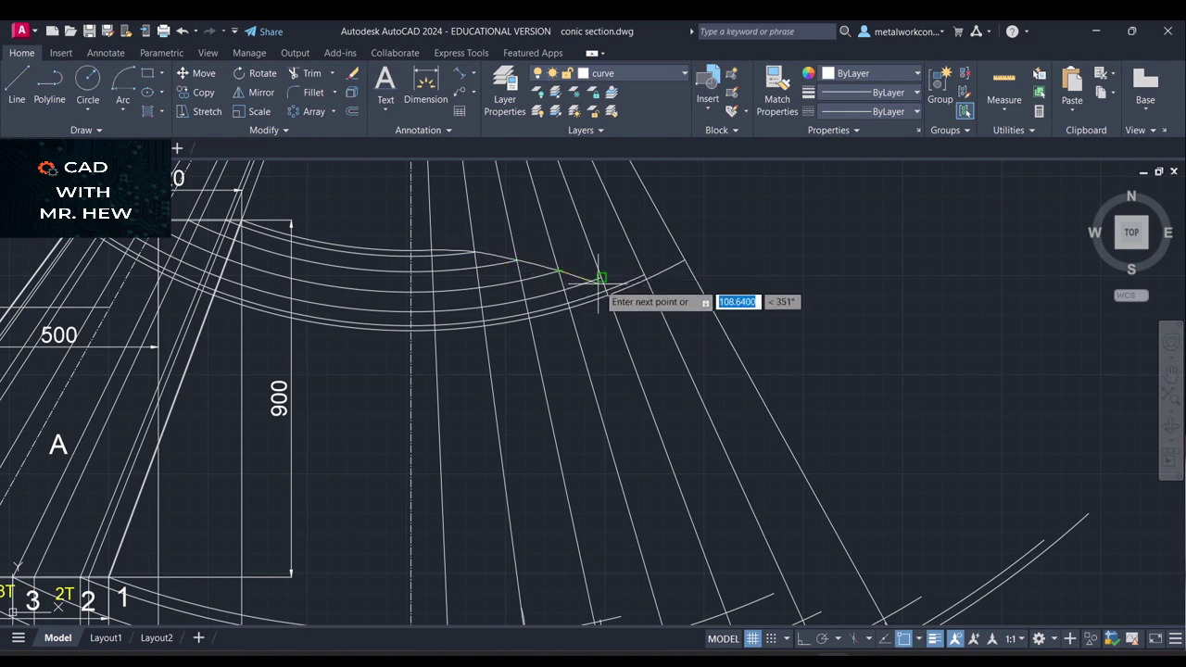
{"action": "left_click", "coordinate": [683, 261]}
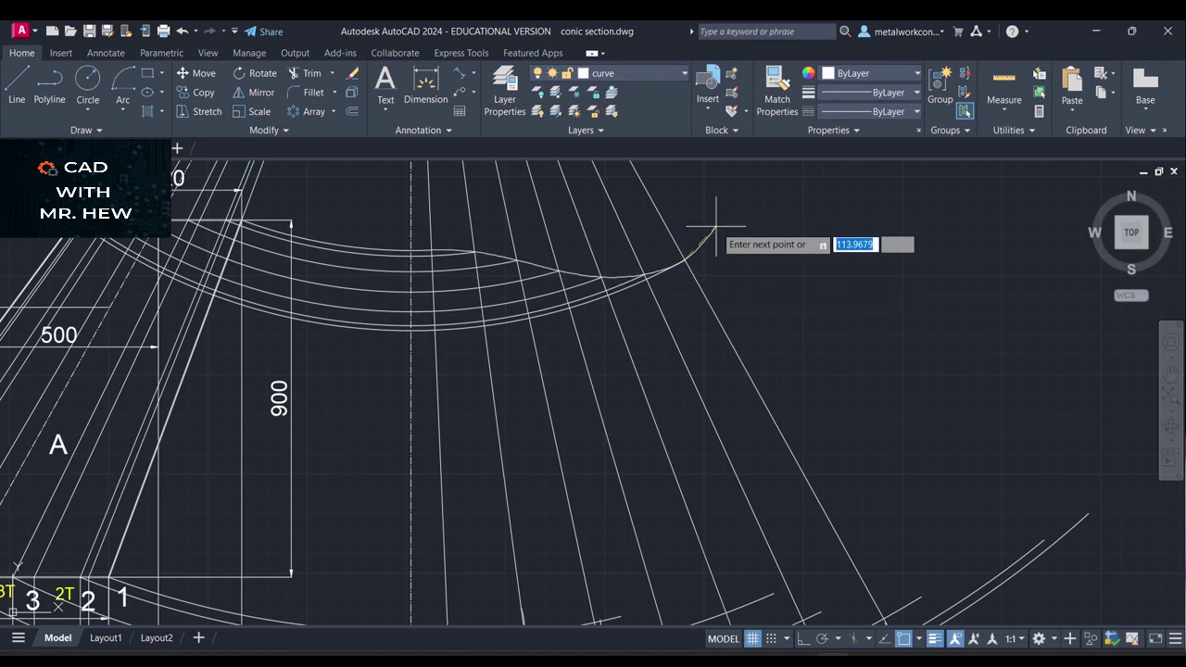
{"action": "key", "text": "Return"}
{"action": "scroll", "coordinate": [749, 260], "scroll_direction": "down", "scroll_amount": 2}
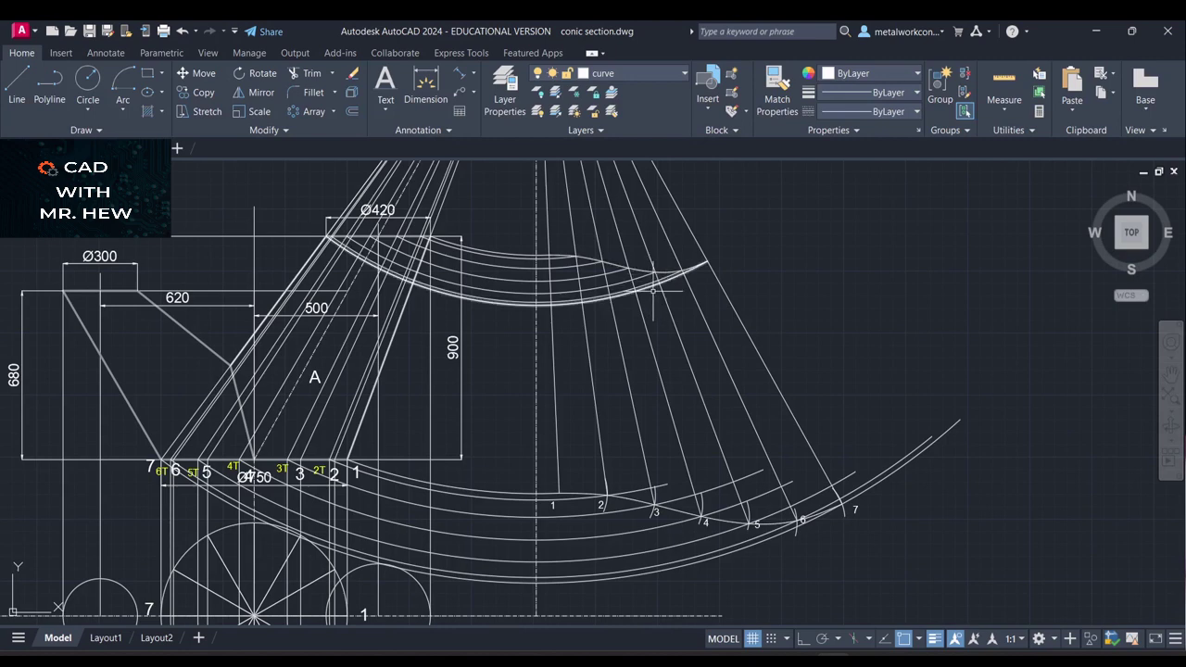
Place a multileader pointing at development line 7 with its landing outside the development, and set its text height to 10
{"action": "left_click", "coordinate": [453, 95]}
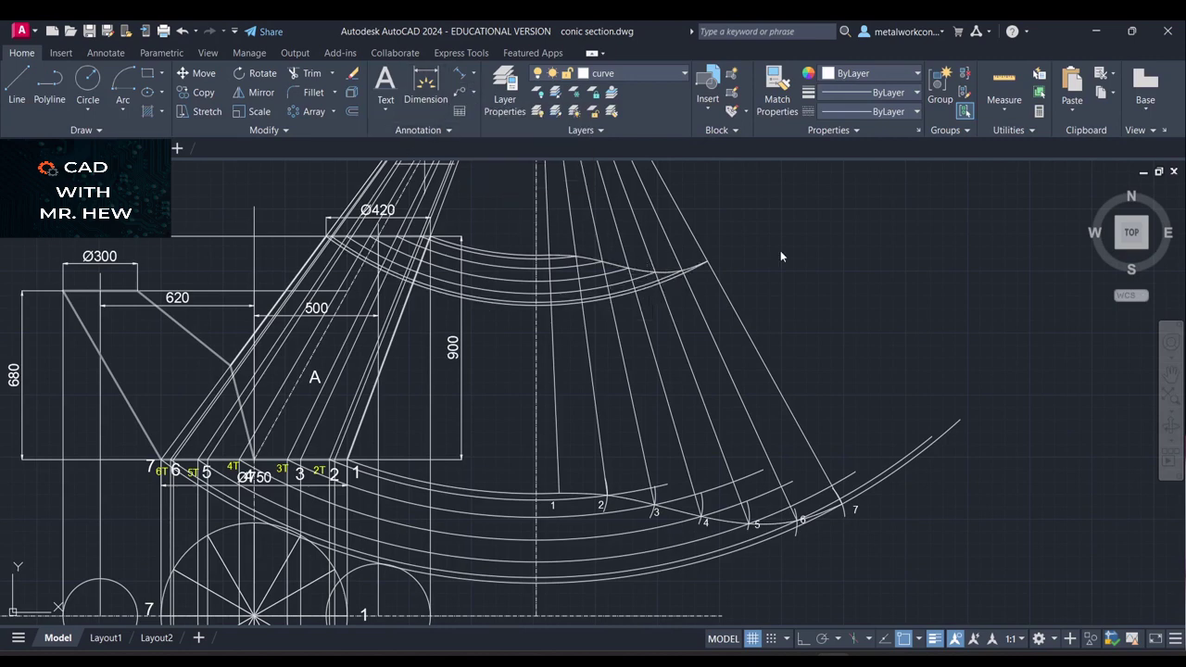
{"action": "left_click", "coordinate": [764, 353]}
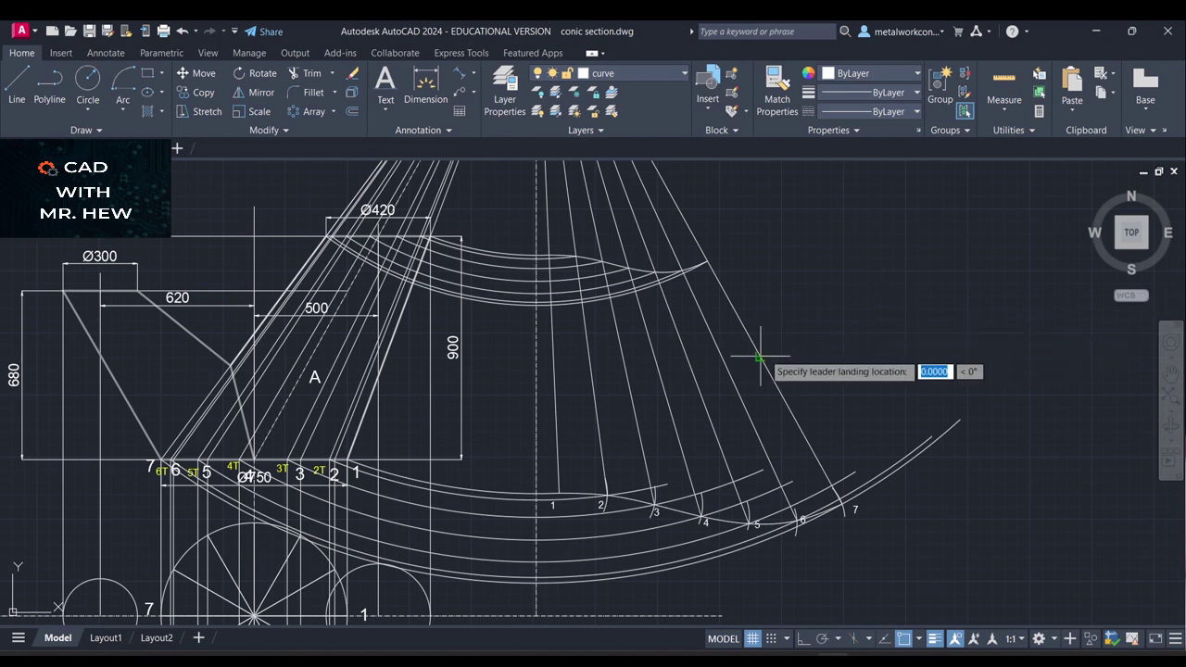
{"action": "left_click", "coordinate": [826, 312]}
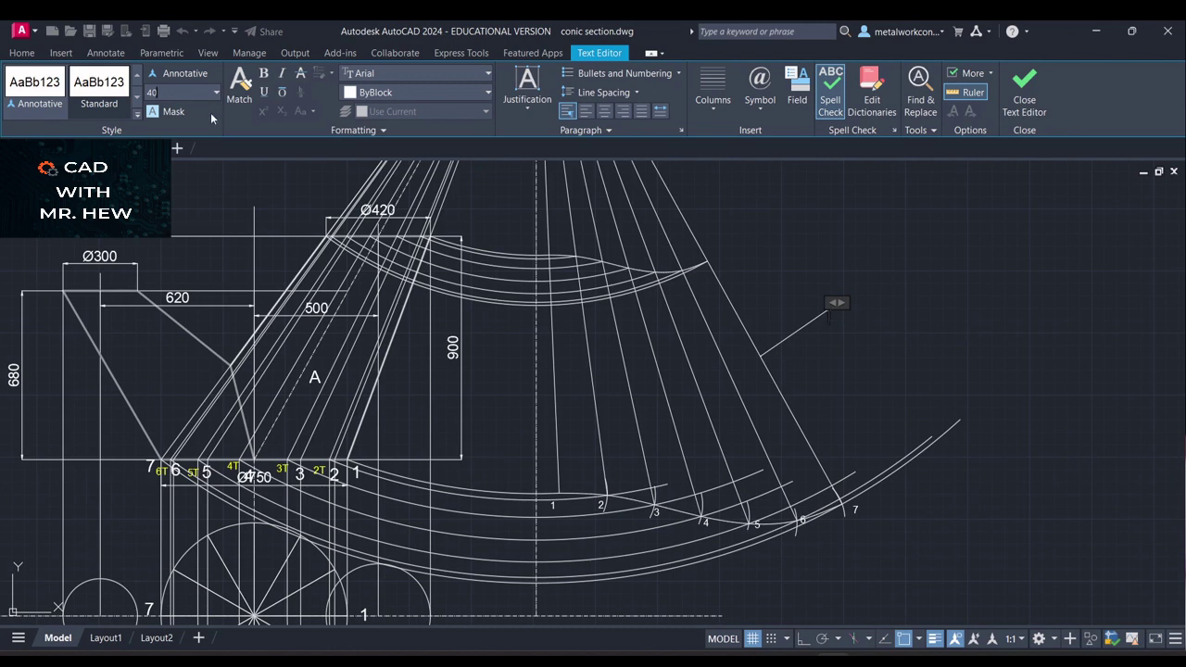
{"action": "key", "text": "Return"}
{"action": "left_click", "coordinate": [151, 94]}
{"action": "left_click", "coordinate": [163, 93]}
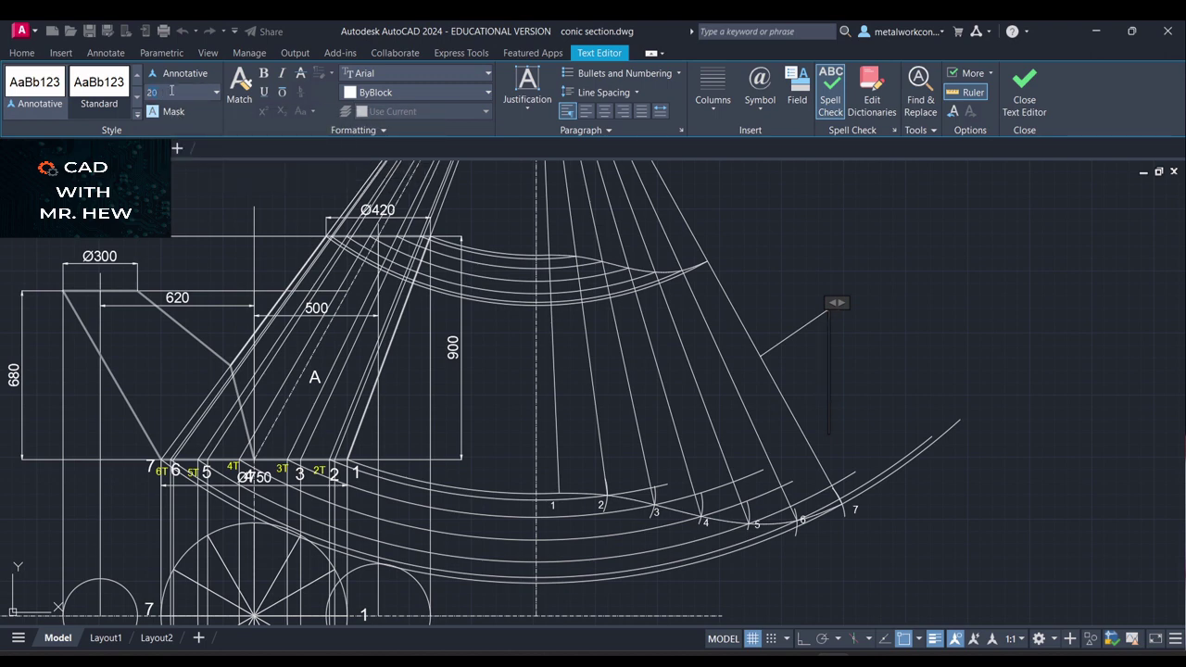
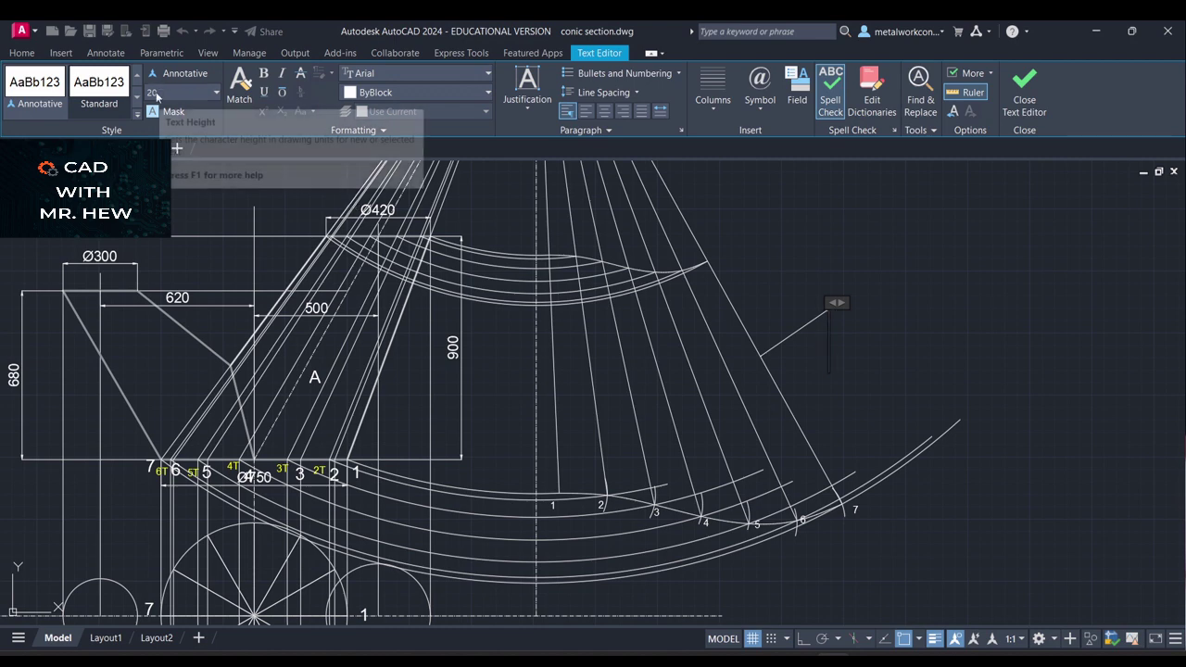
{"action": "left_click", "coordinate": [161, 93]}
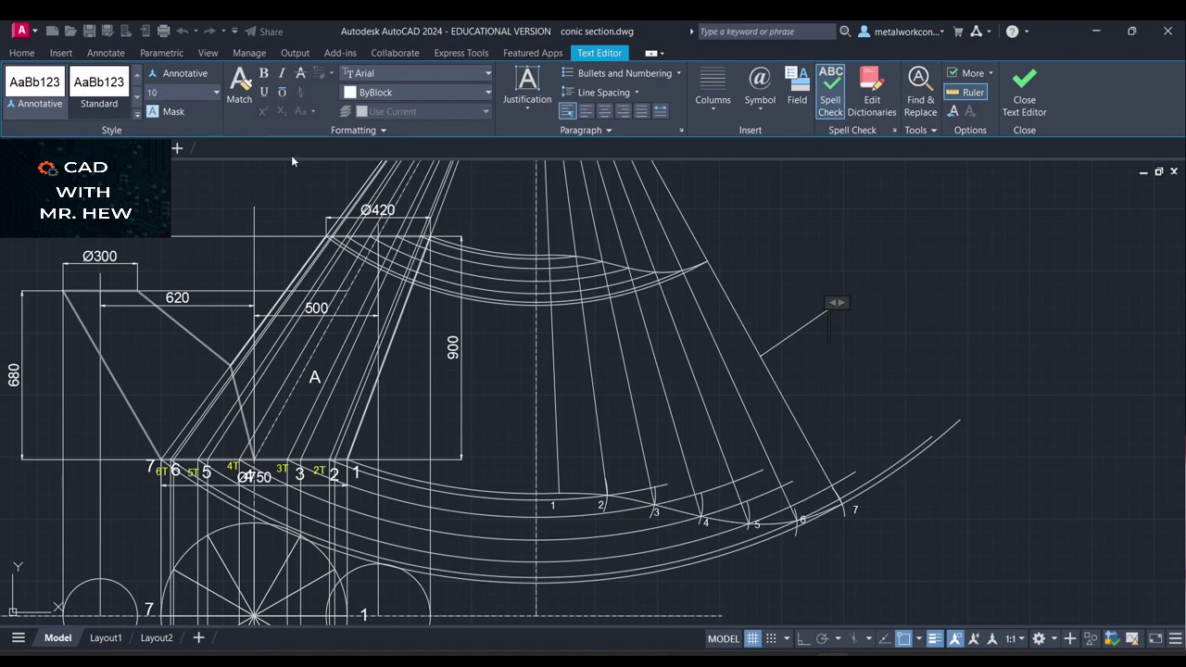
Enter "Half development of part A" as the leader's text and finish the note
{"action": "type", "text": "Half"}
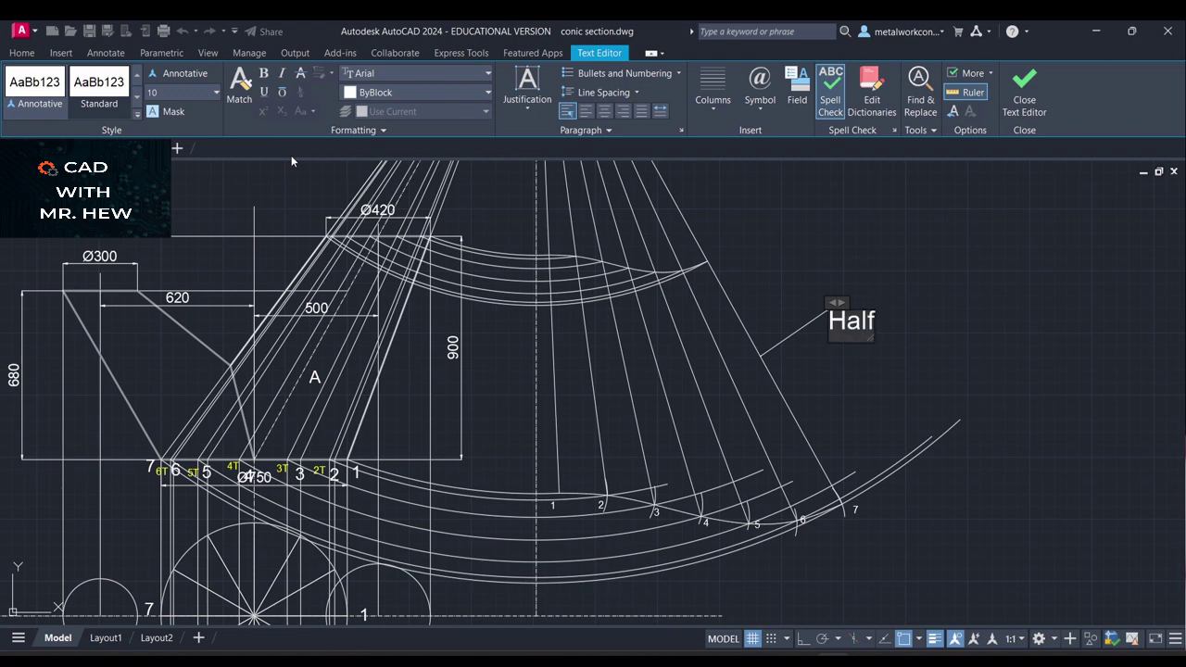
{"action": "type", "text": " de"}
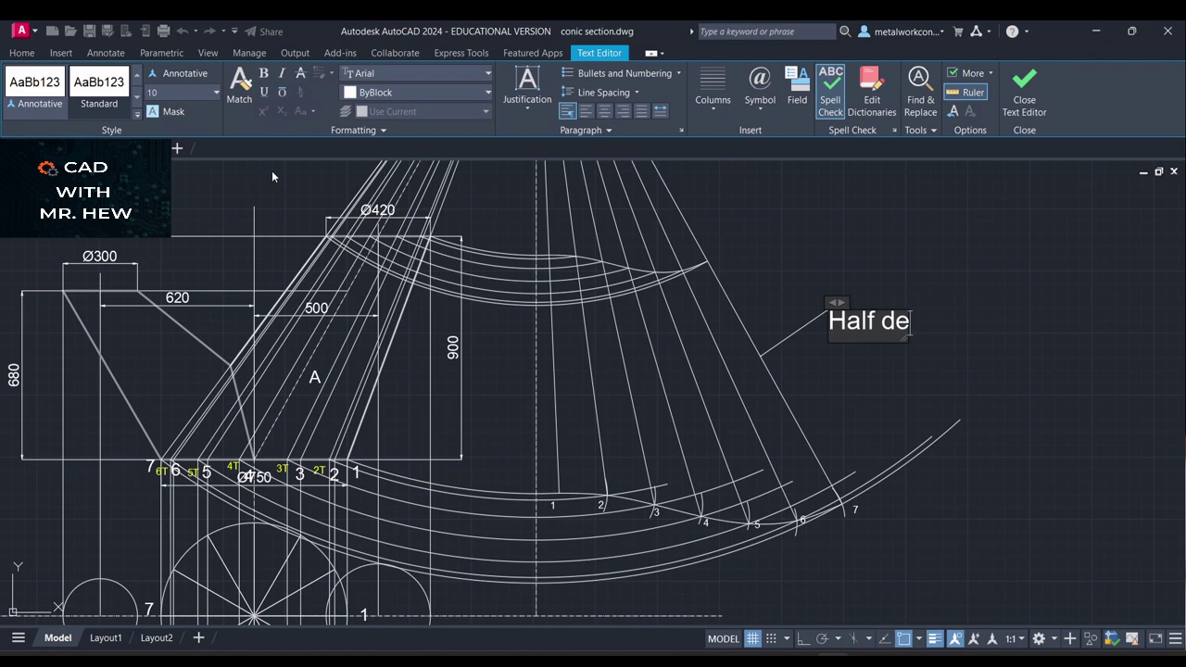
{"action": "type", "text": "velopment"}
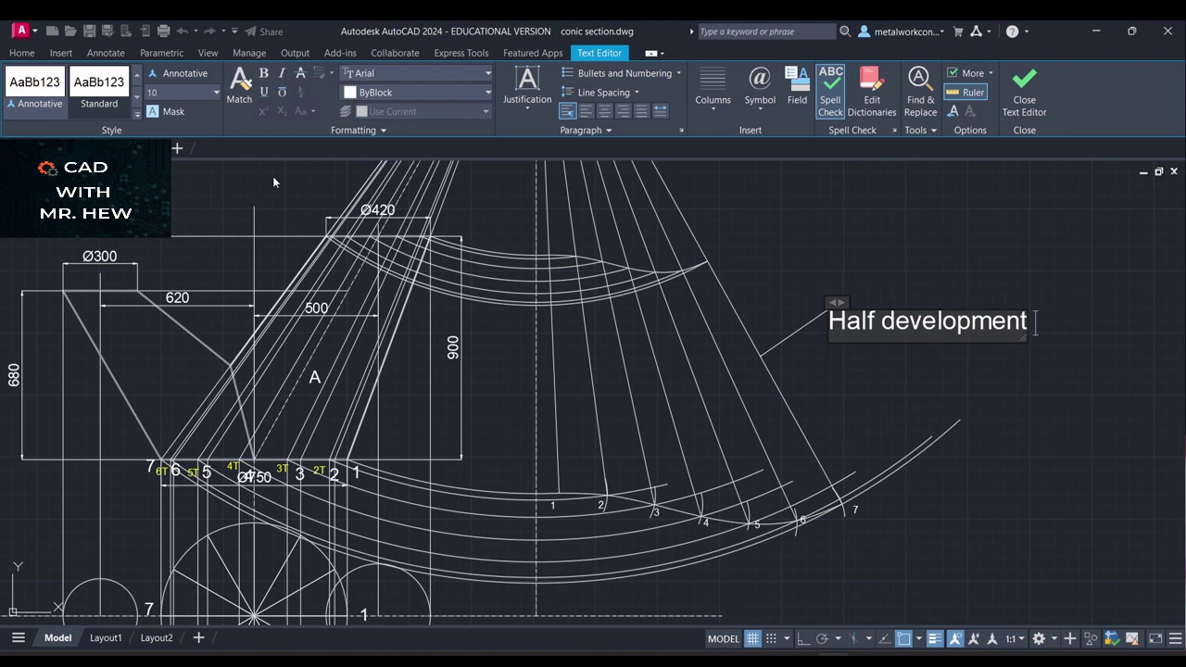
{"action": "type", "text": " of "}
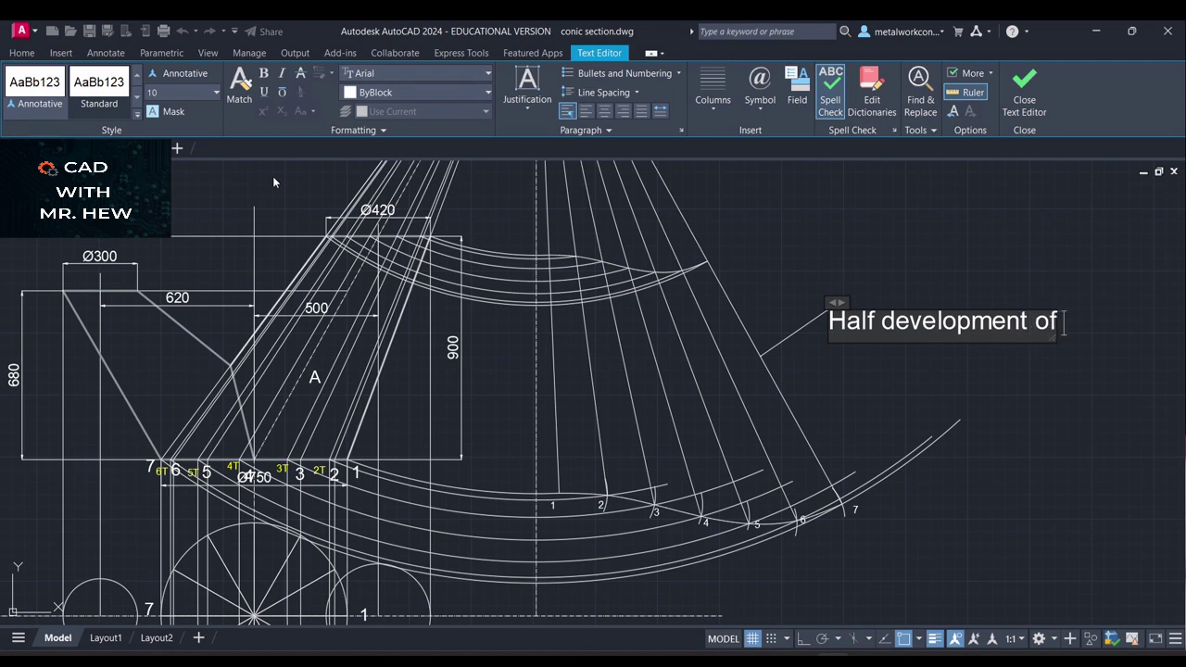
{"action": "type", "text": "part"}
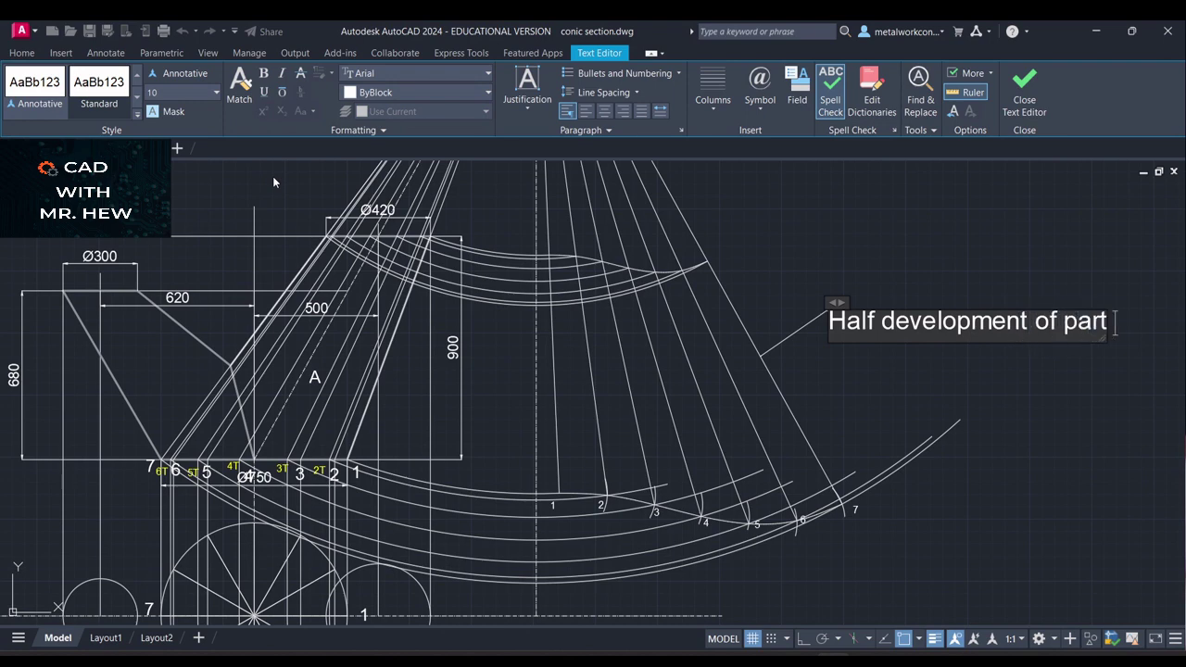
{"action": "type", "text": " A"}
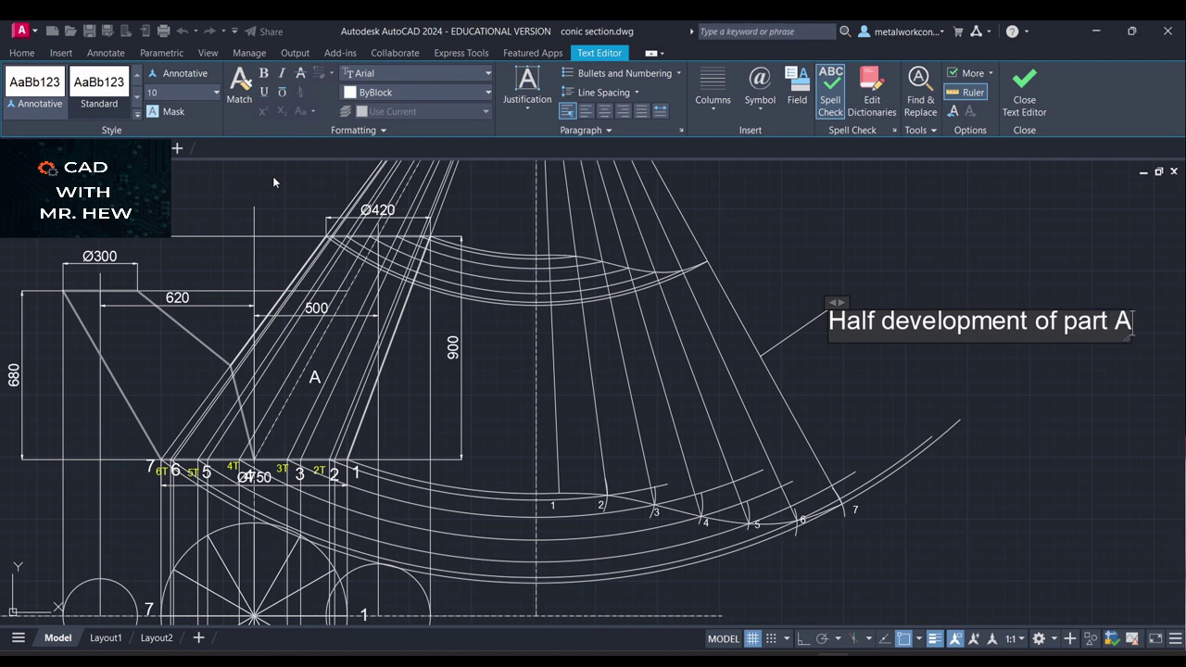
{"action": "left_click", "coordinate": [976, 380]}
Check the size of the leader note beside development line 7 against the drawing and delete the note
{"action": "scroll", "coordinate": [860, 352], "scroll_direction": "down", "scroll_amount": 2}
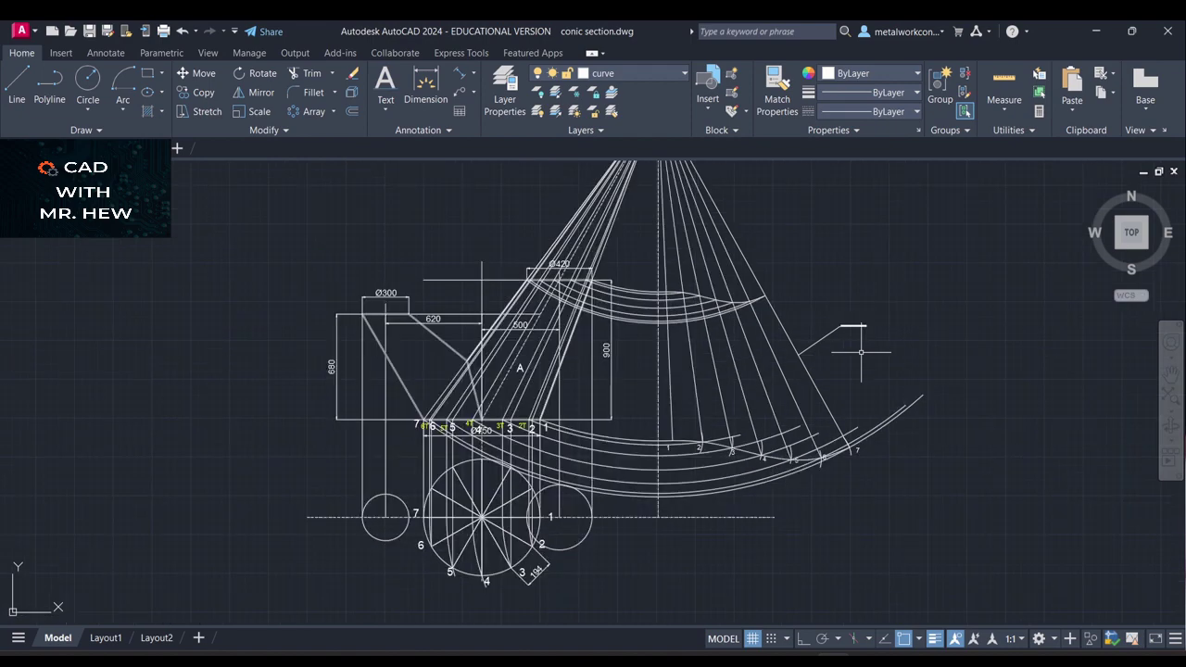
{"action": "scroll", "coordinate": [865, 356], "scroll_direction": "up", "scroll_amount": 4}
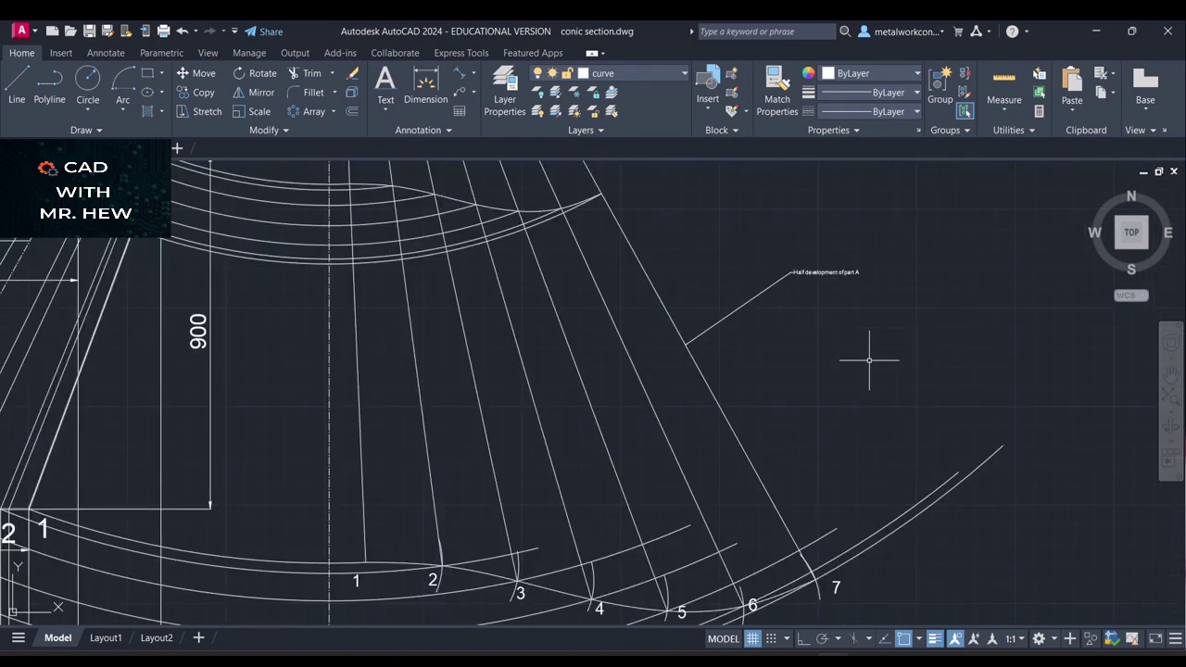
{"action": "scroll", "coordinate": [869, 359], "scroll_direction": "up", "scroll_amount": 2}
{"action": "scroll", "coordinate": [869, 360], "scroll_direction": "down", "scroll_amount": 4}
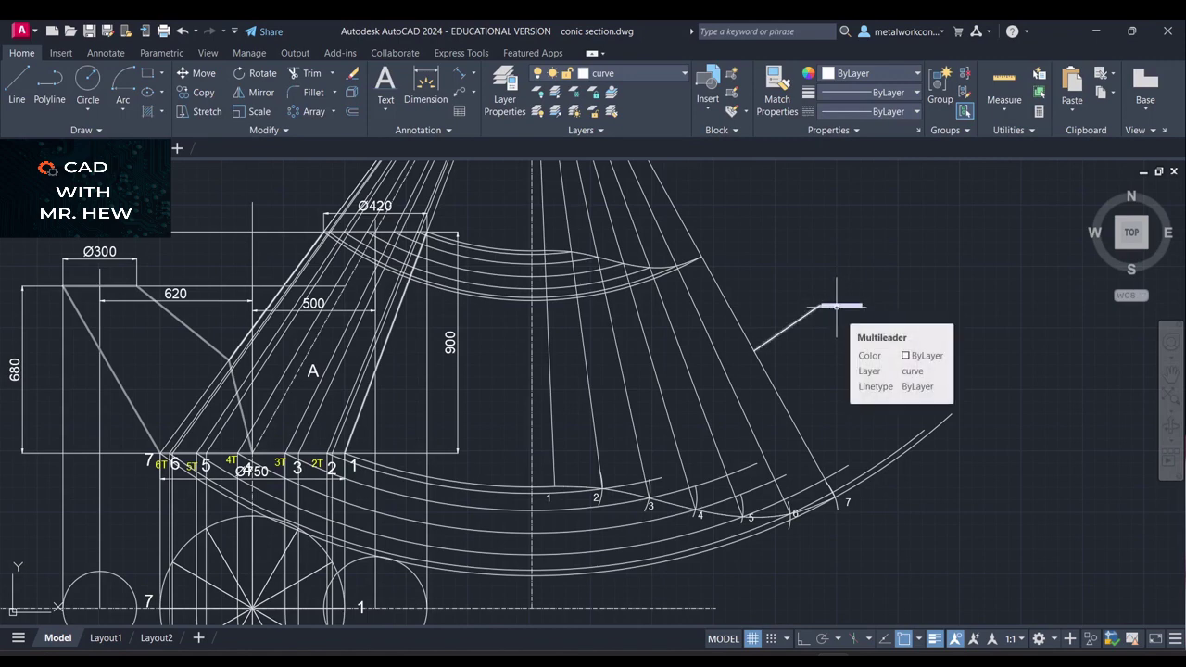
{"action": "left_click", "coordinate": [809, 313]}
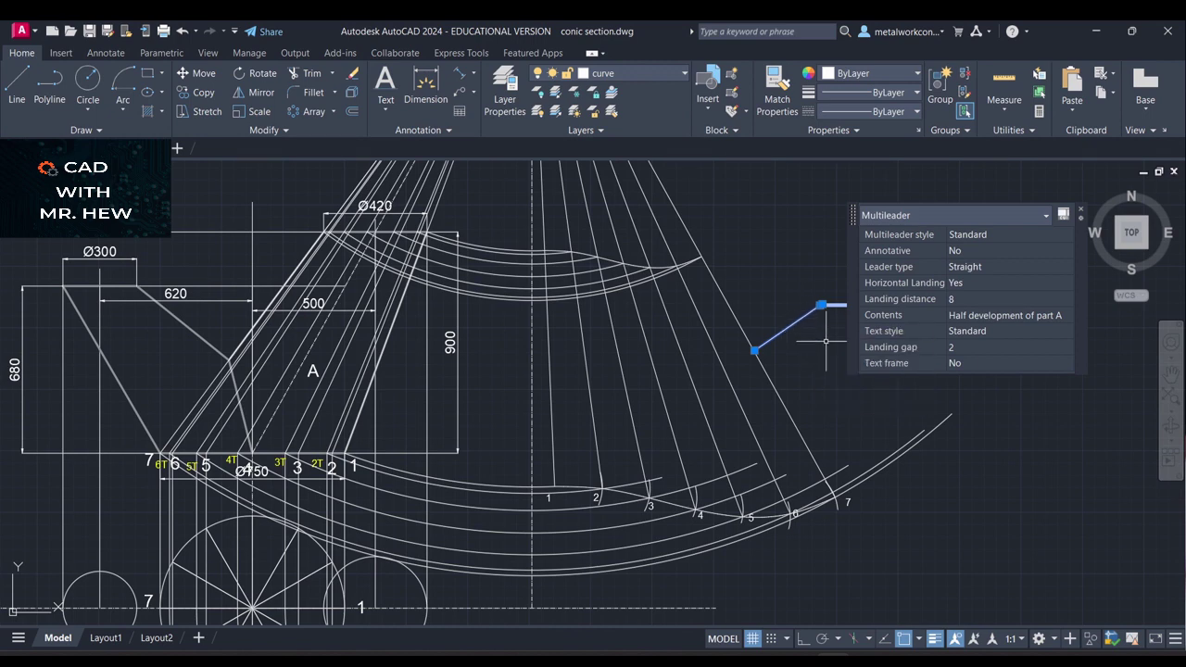
{"action": "key", "text": "Escape"}
{"action": "scroll", "coordinate": [824, 344], "scroll_direction": "down", "scroll_amount": 3}
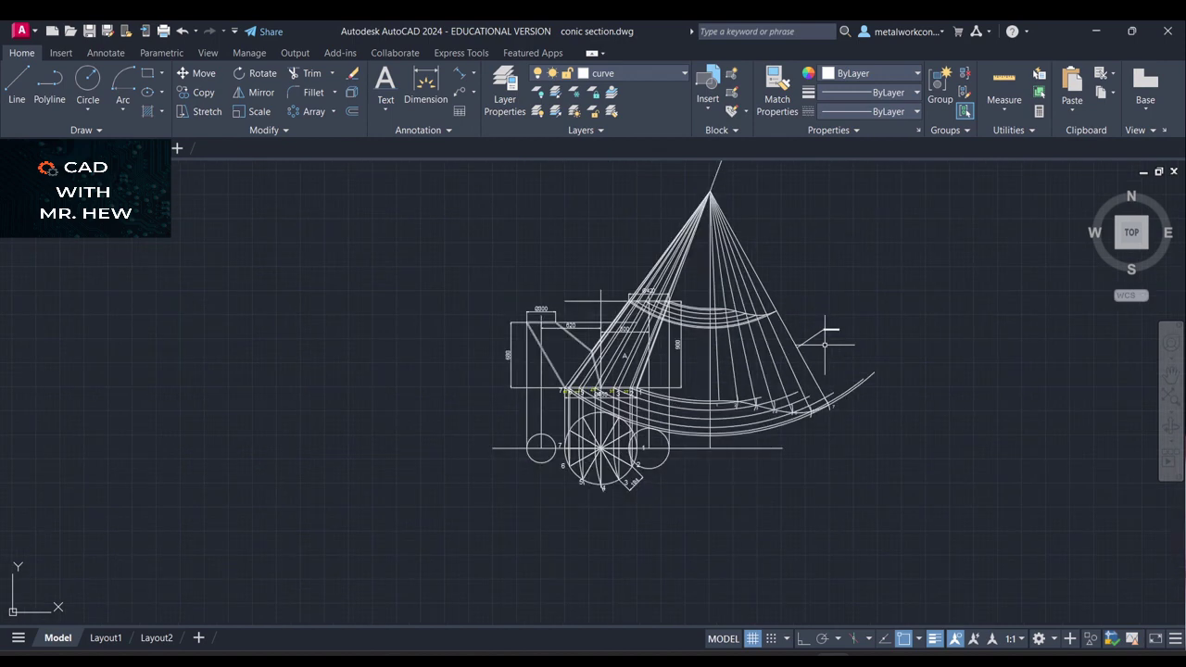
{"action": "scroll", "coordinate": [824, 345], "scroll_direction": "up", "scroll_amount": 5}
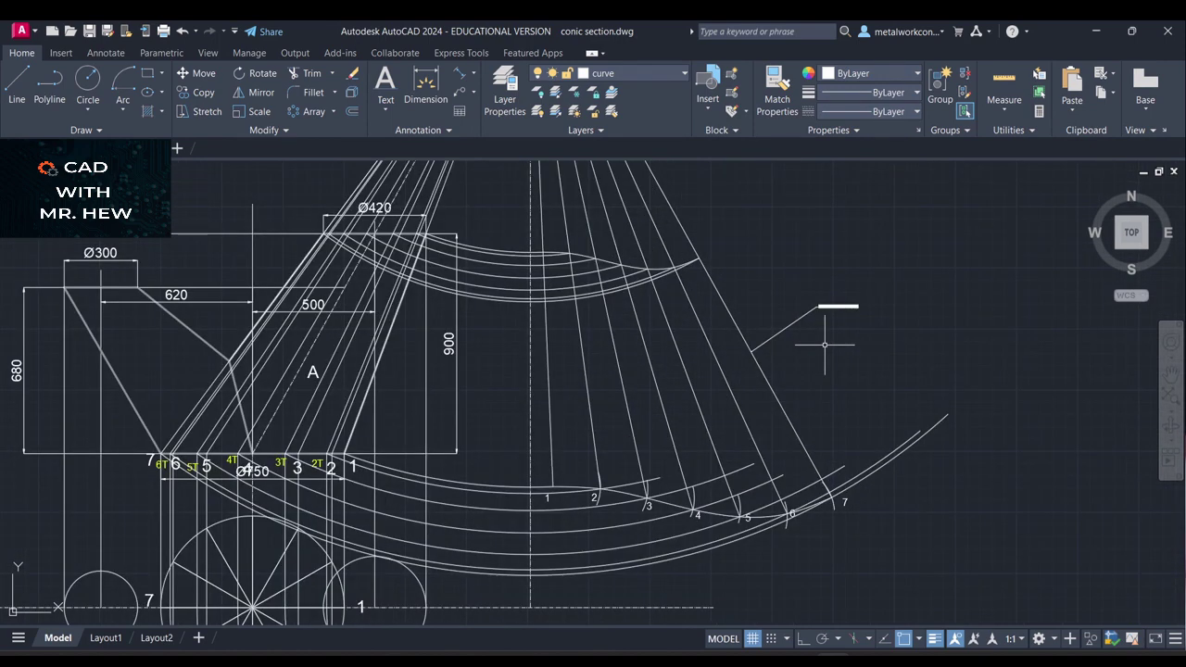
{"action": "scroll", "coordinate": [824, 345], "scroll_direction": "up", "scroll_amount": 2}
{"action": "scroll", "coordinate": [824, 345], "scroll_direction": "up", "scroll_amount": 2}
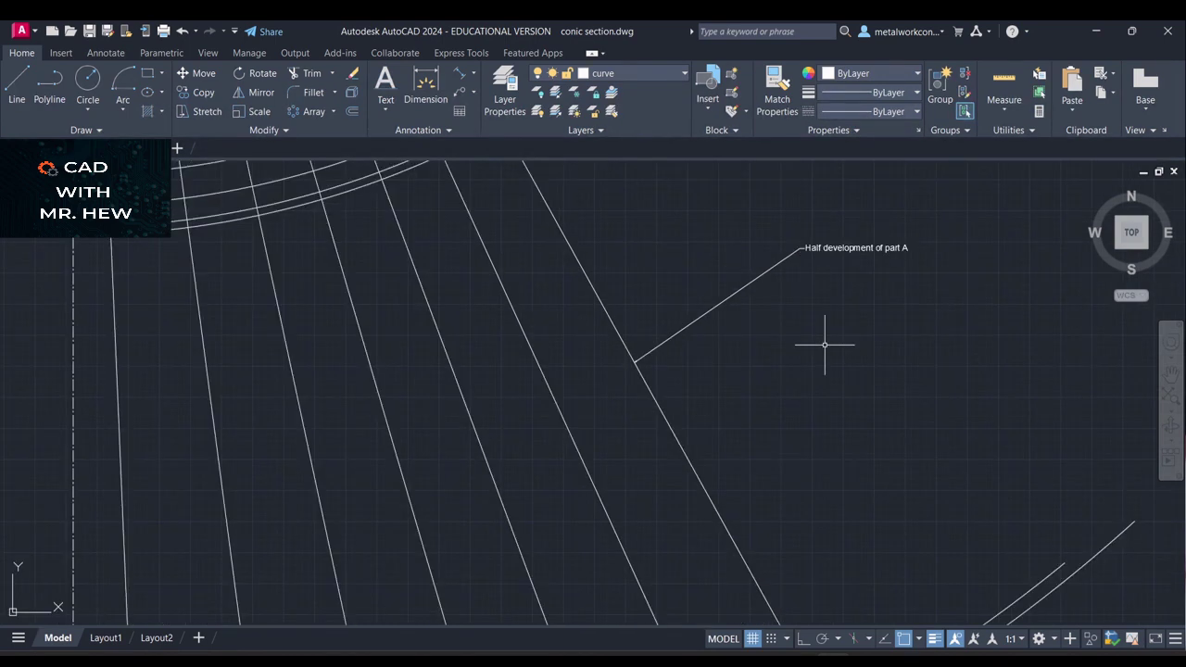
{"action": "scroll", "coordinate": [824, 345], "scroll_direction": "up", "scroll_amount": 2}
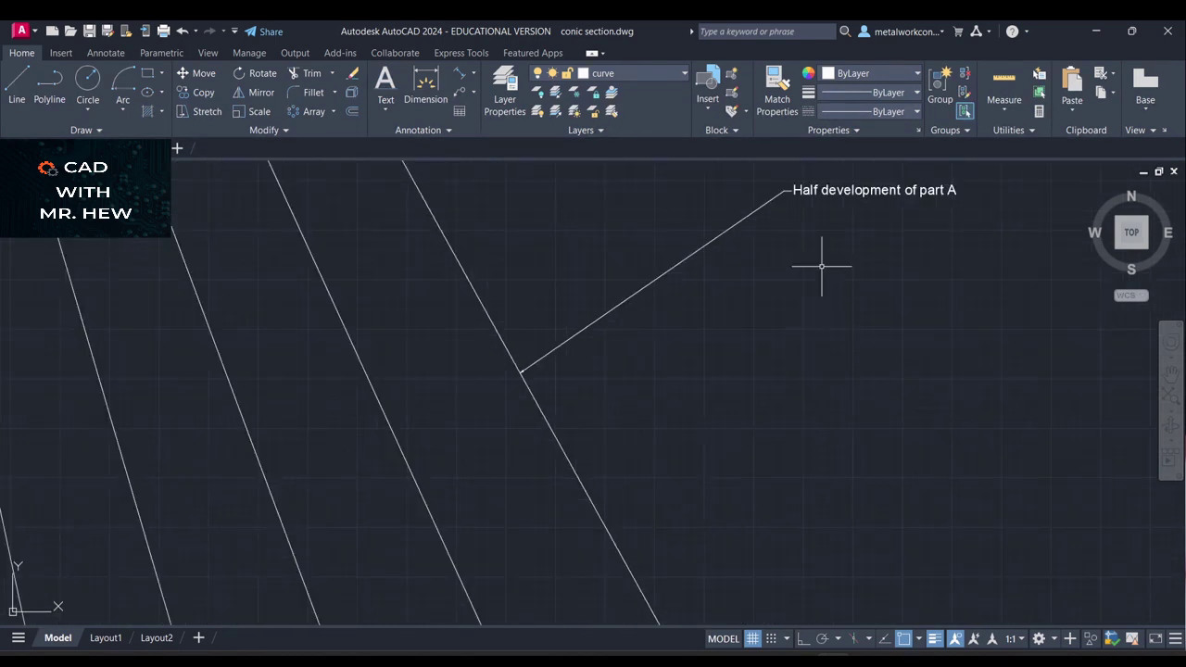
{"action": "left_click", "coordinate": [746, 215]}
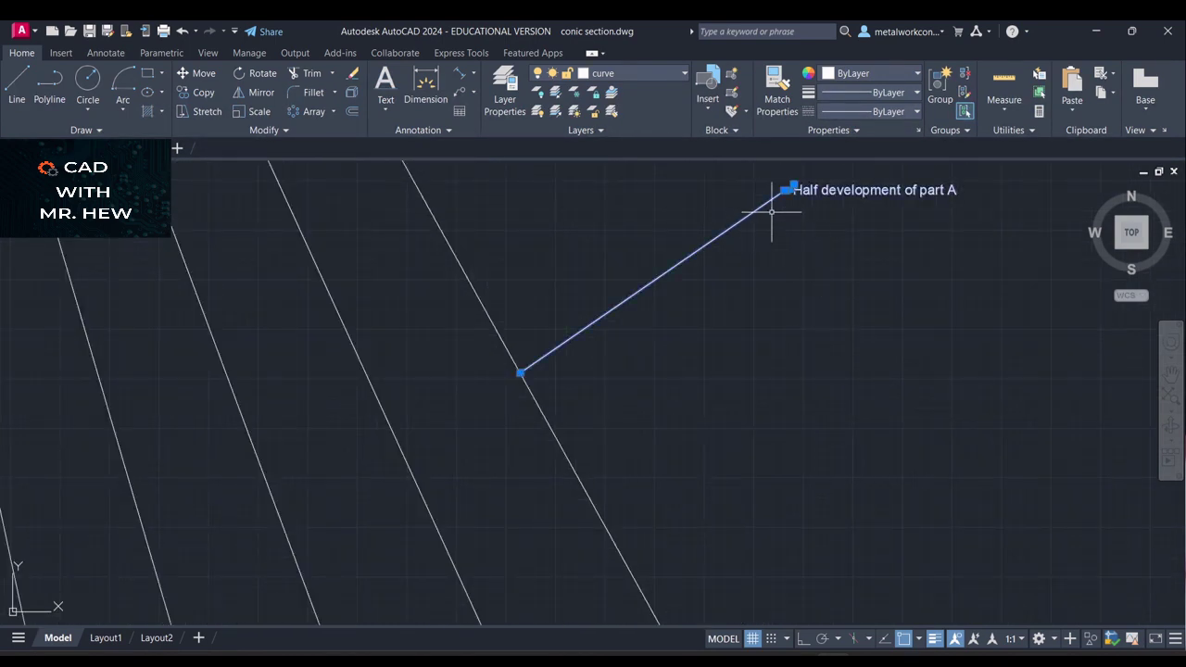
{"action": "key", "text": "Delete"}
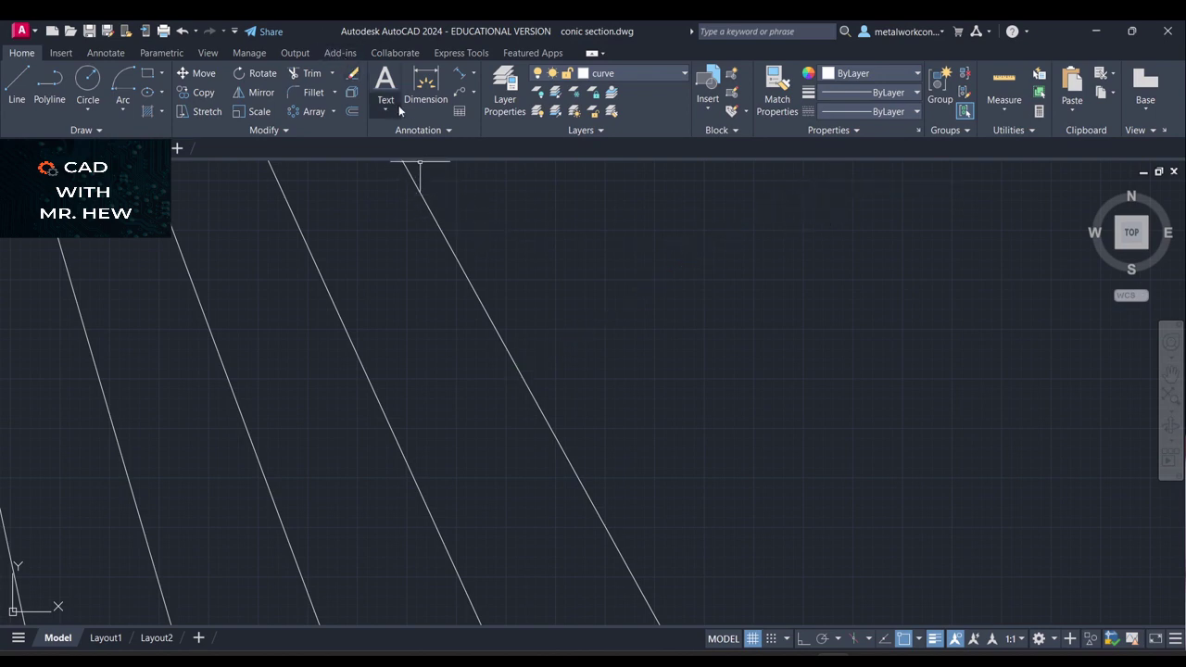
Place a new multileader pointing at development line 7 with a short leader, and set its text height to 50
{"action": "left_click", "coordinate": [460, 94]}
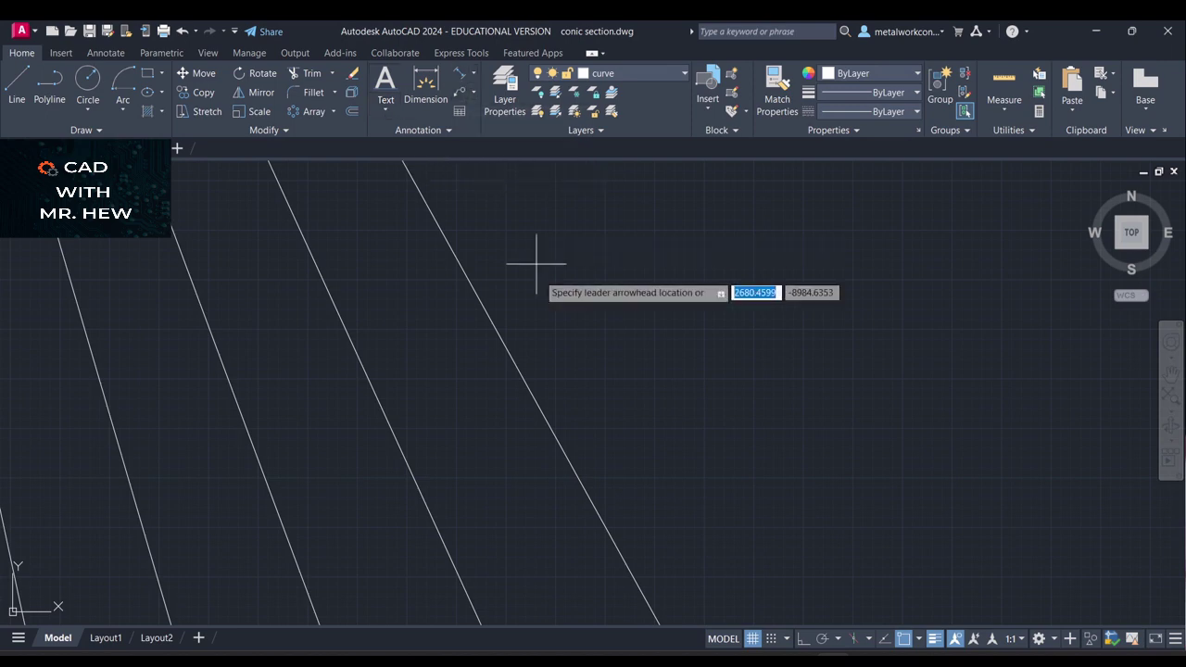
{"action": "left_click", "coordinate": [519, 362]}
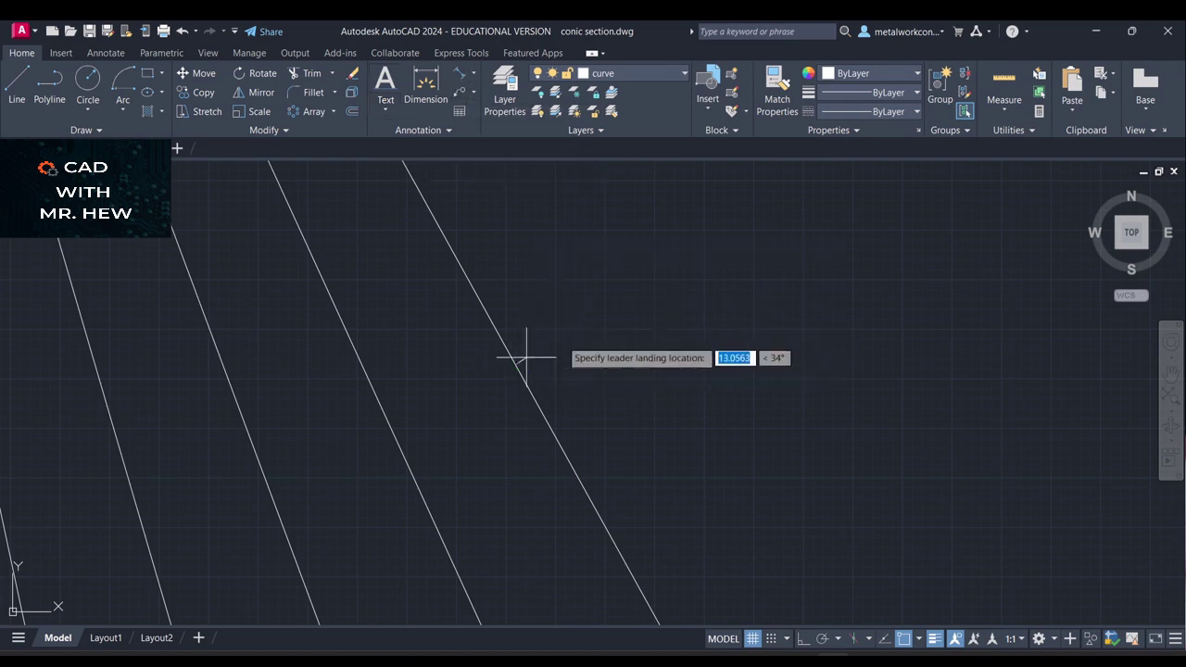
{"action": "left_click", "coordinate": [620, 278]}
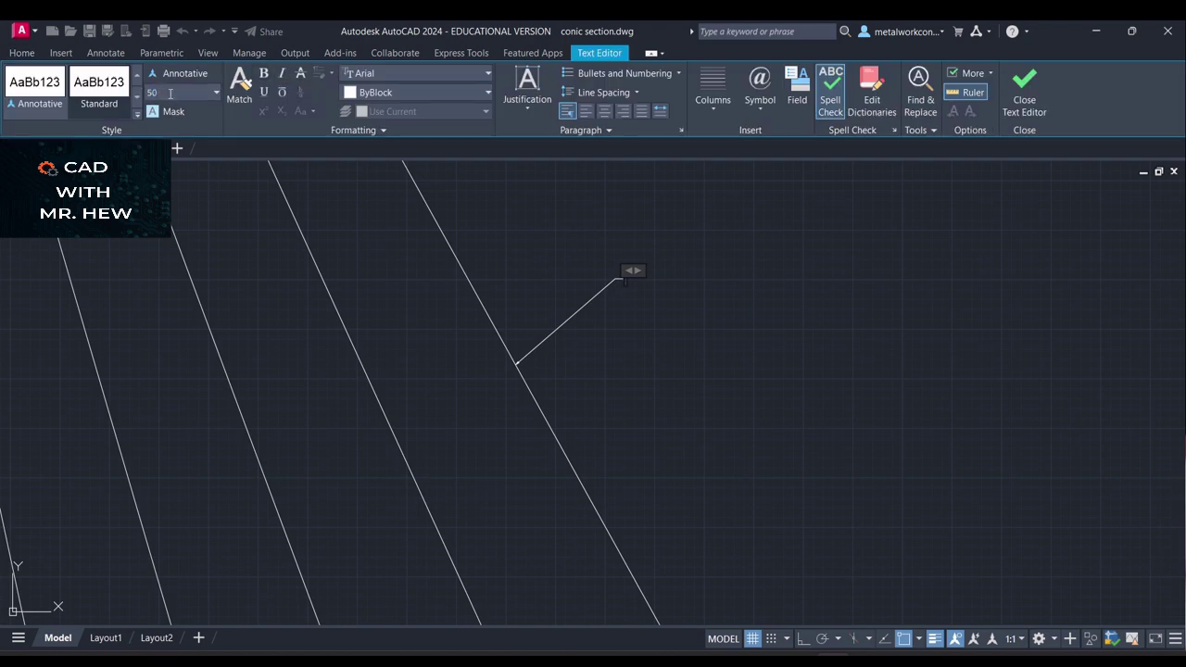
{"action": "left_click", "coordinate": [177, 95]}
{"action": "type", "text": "50"}
{"action": "key", "text": "Return"}
Label the new leader "Half development of part A" and finish the note
{"action": "type", "text": "Half"}
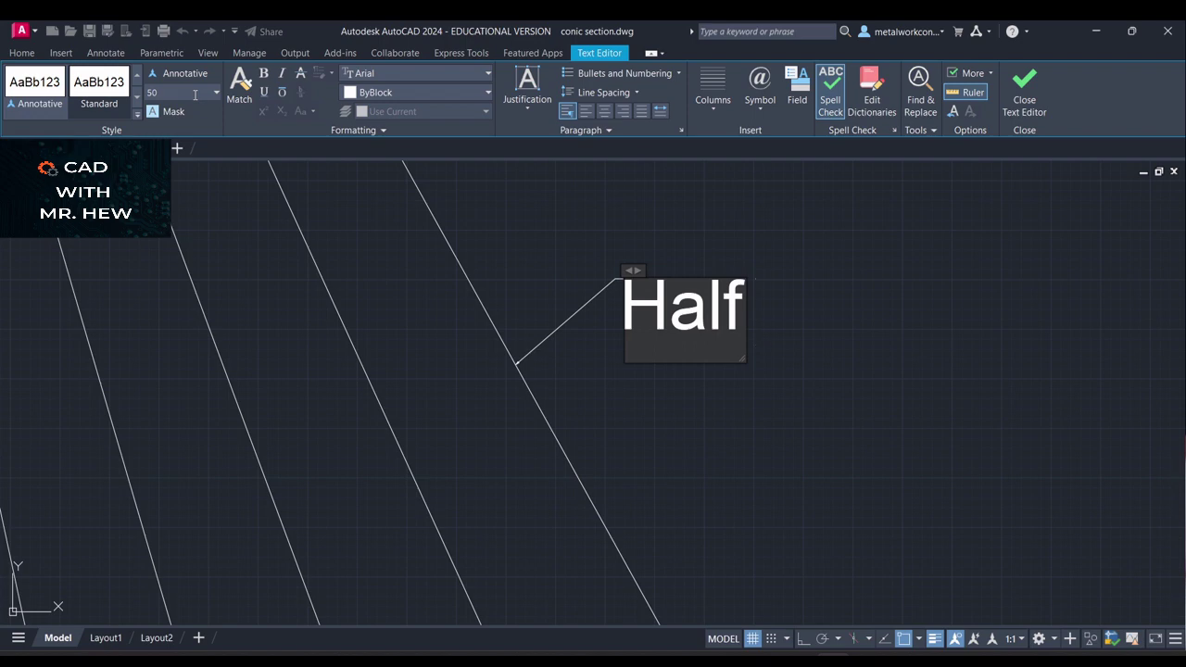
{"action": "type", "text": " de"}
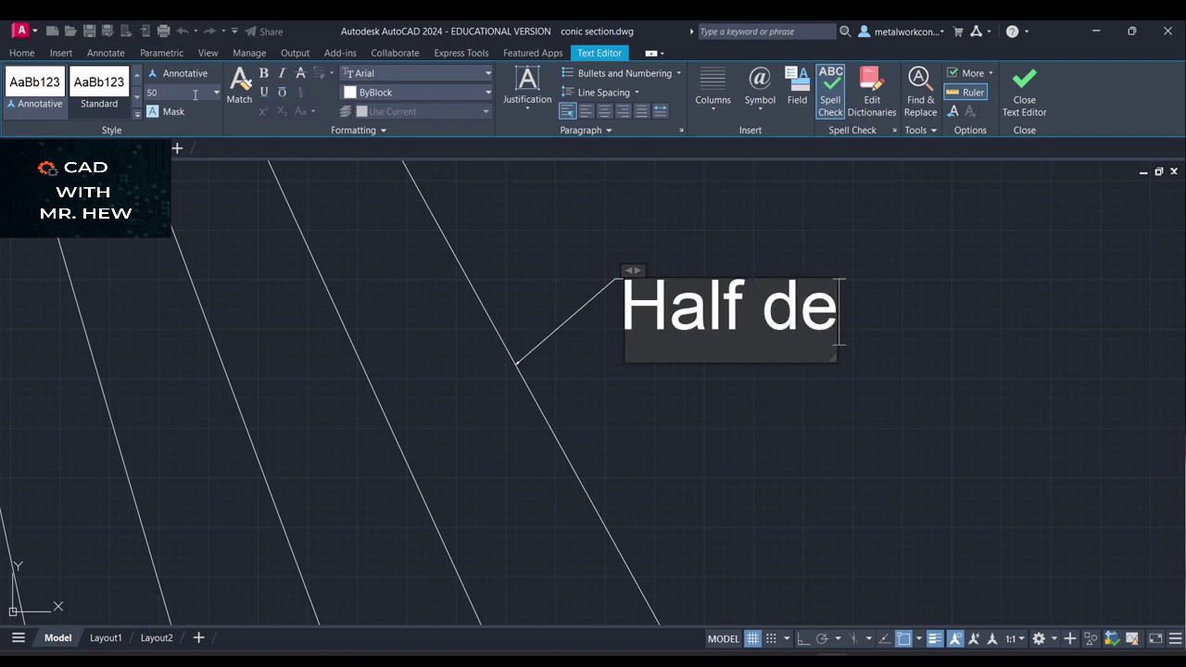
{"action": "type", "text": "velopment"}
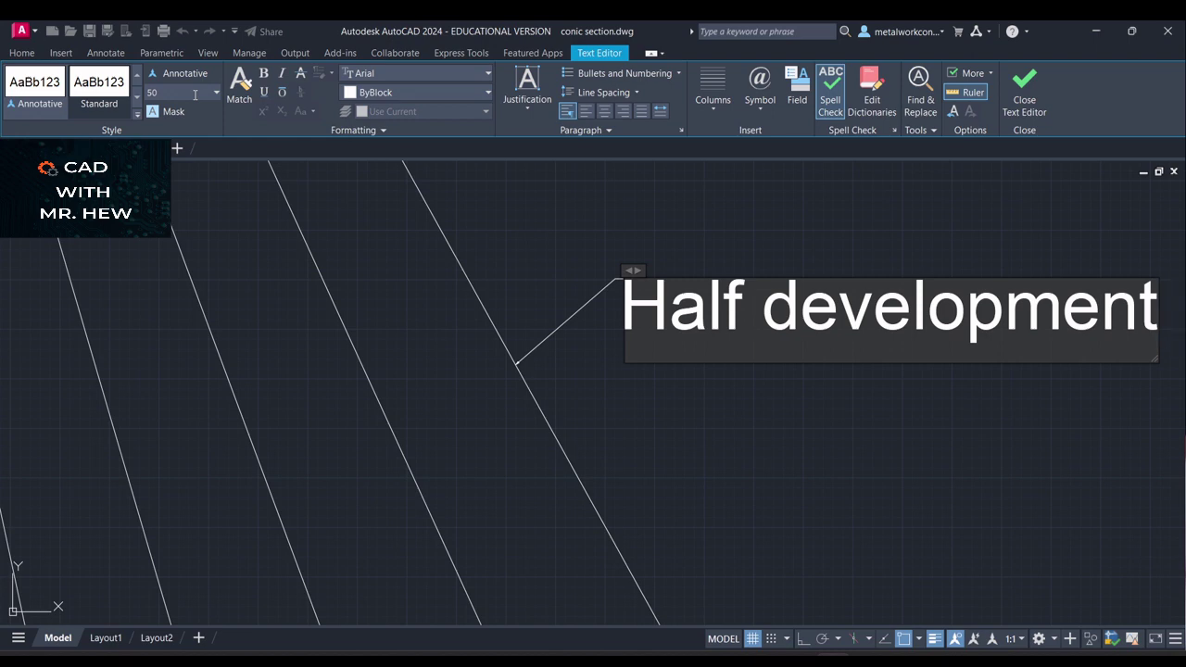
{"action": "type", "text": " of"}
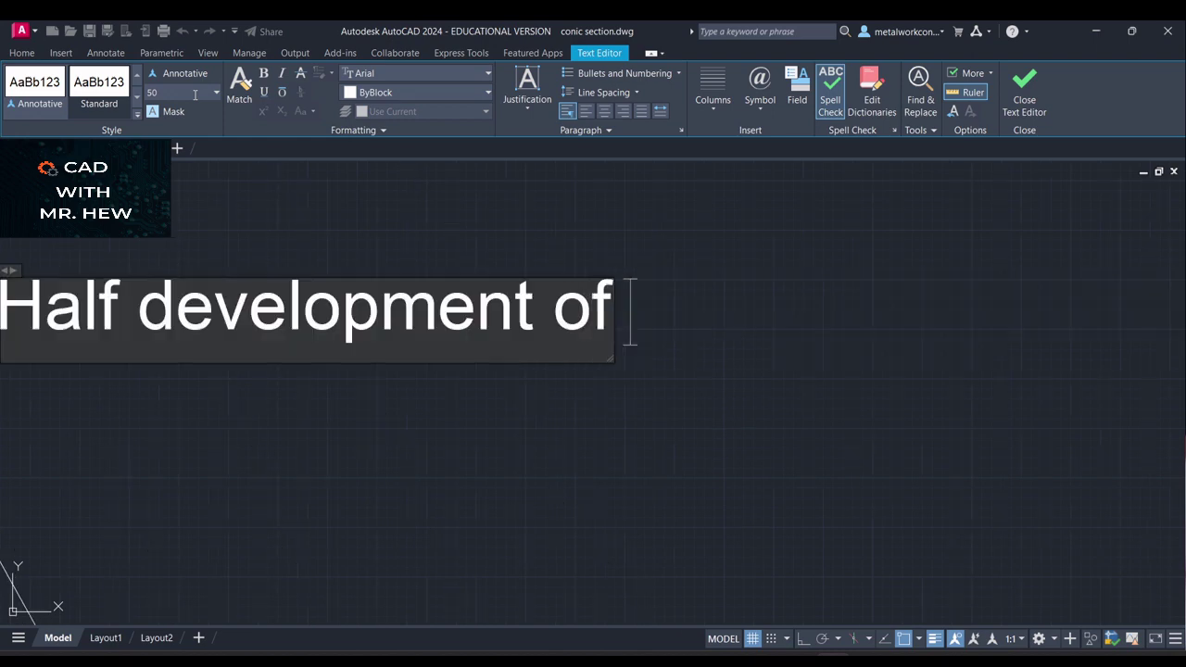
{"action": "type", "text": " part"}
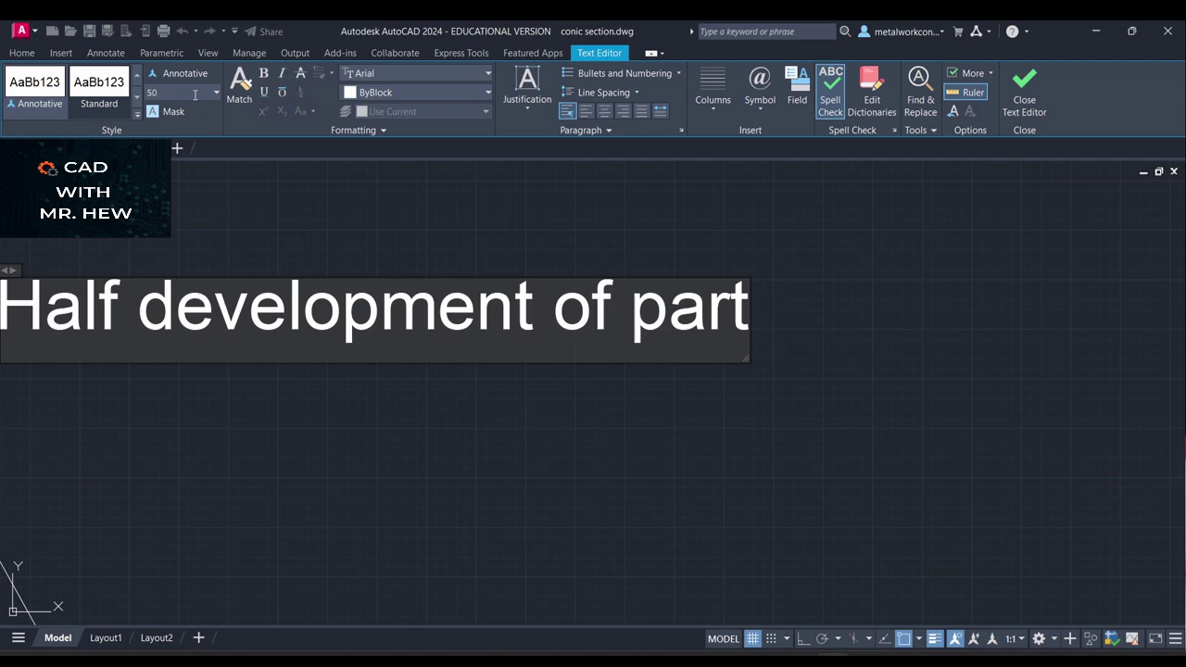
{"action": "type", "text": " A"}
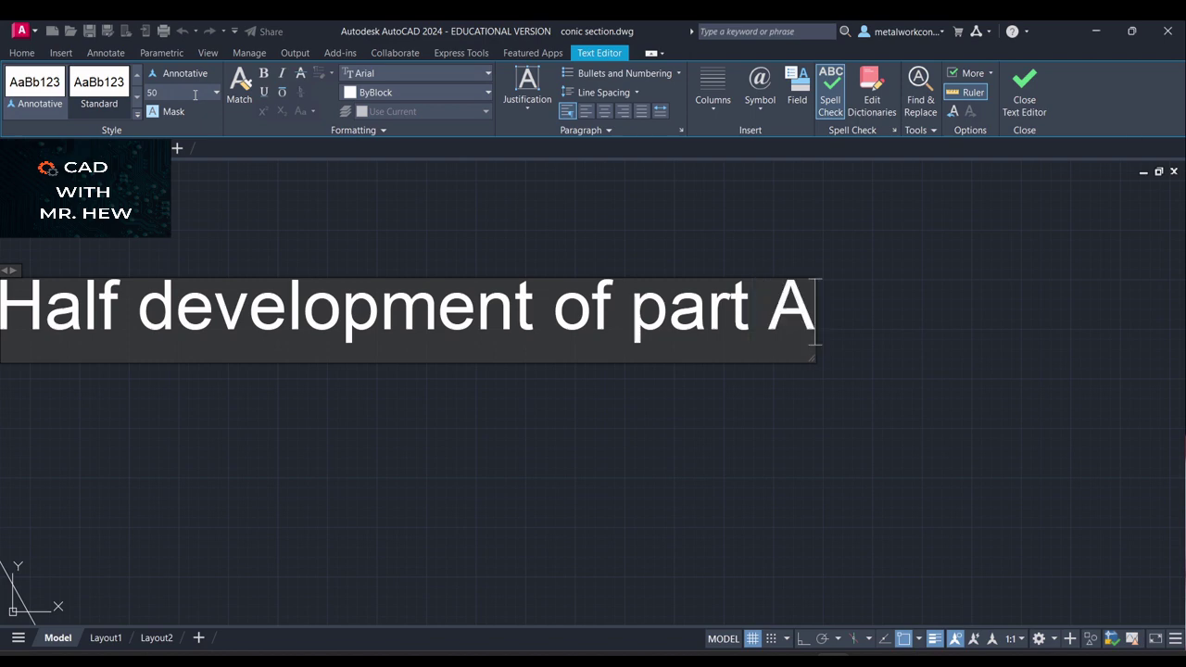
{"action": "left_click", "coordinate": [360, 427]}
{"action": "scroll", "coordinate": [427, 414], "scroll_direction": "down", "scroll_amount": 5}
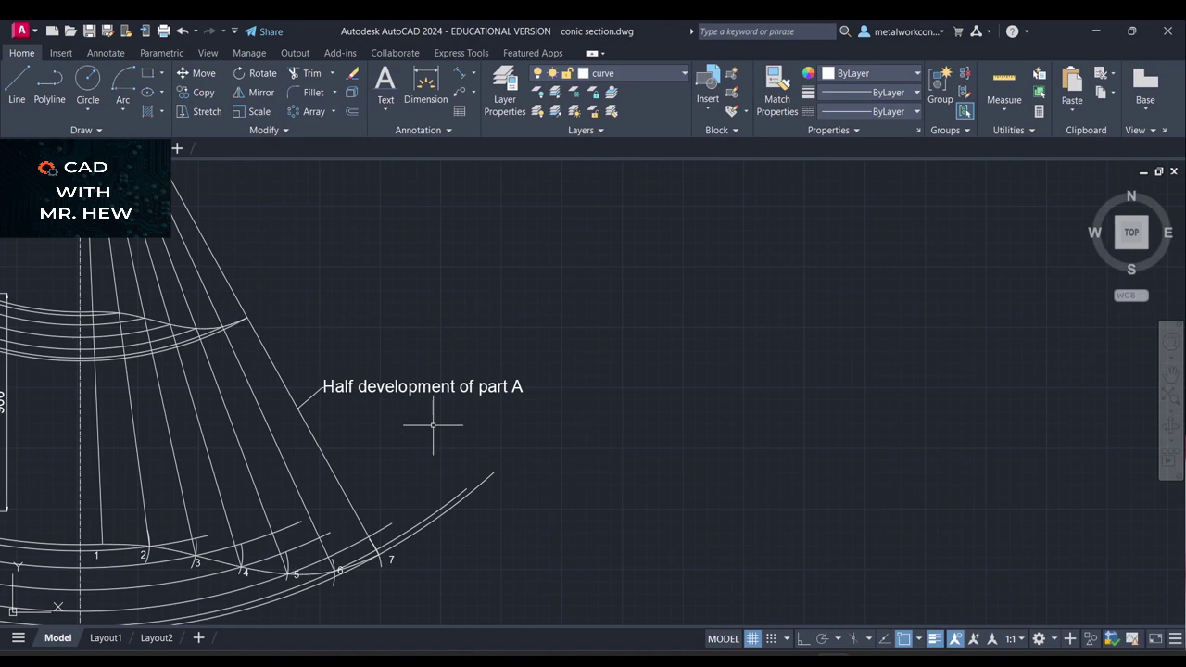
{"action": "scroll", "coordinate": [1115, 435], "scroll_direction": "down", "scroll_amount": 2}
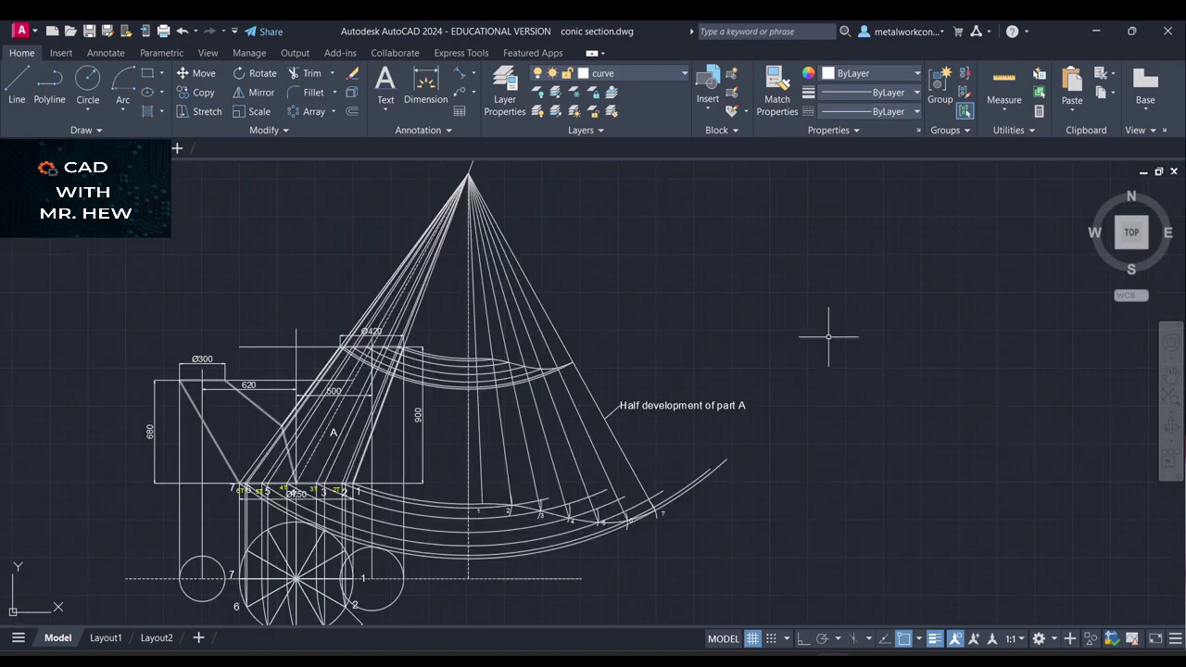
{"action": "left_click", "coordinate": [1171, 374]}
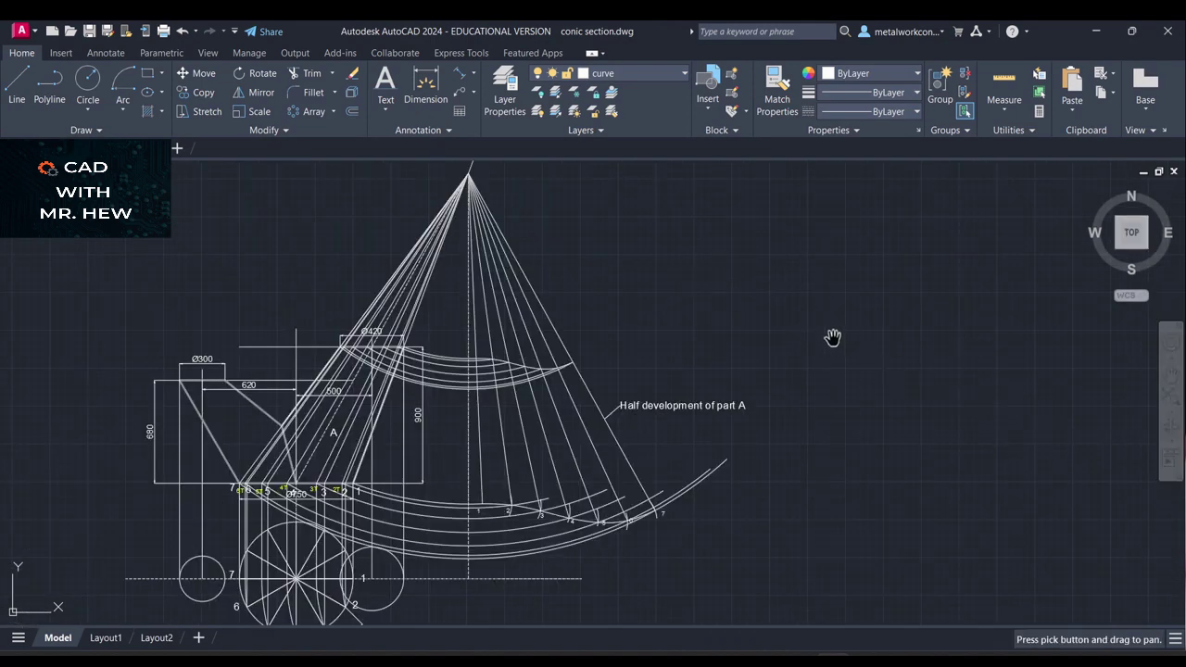
{"action": "left_click_drag", "start_coordinate": [834, 339], "coordinate": [966, 332]}
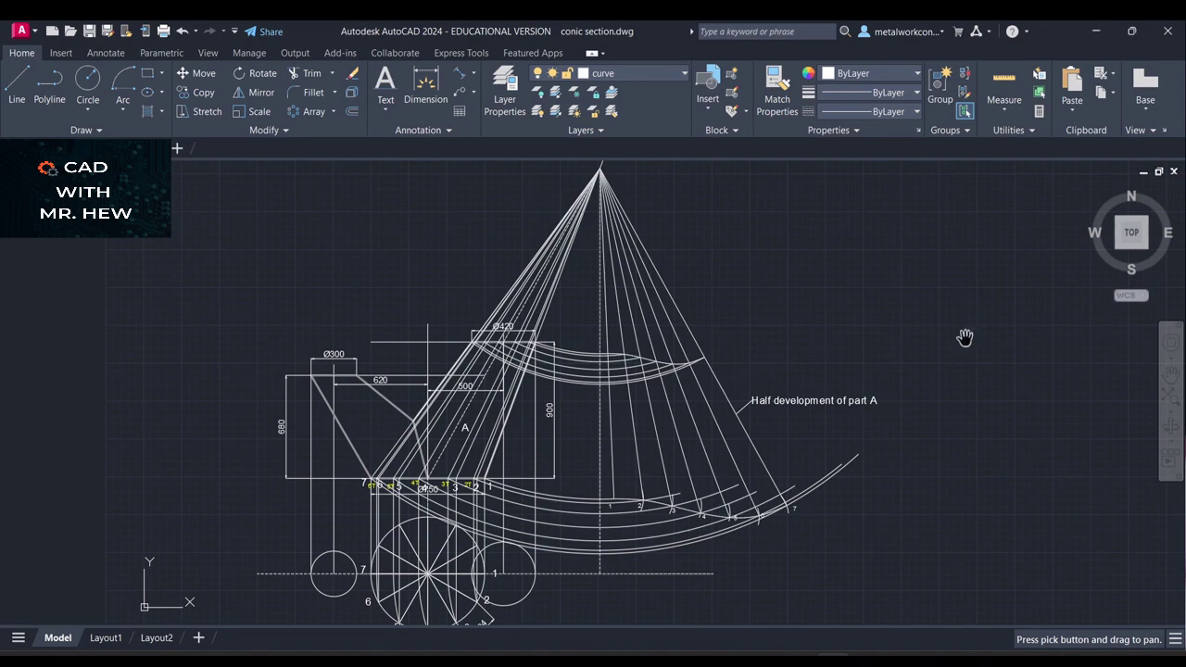
{"action": "scroll", "coordinate": [960, 335], "scroll_direction": "down", "scroll_amount": 2}
{"action": "scroll", "coordinate": [961, 336], "scroll_direction": "up", "scroll_amount": 2}
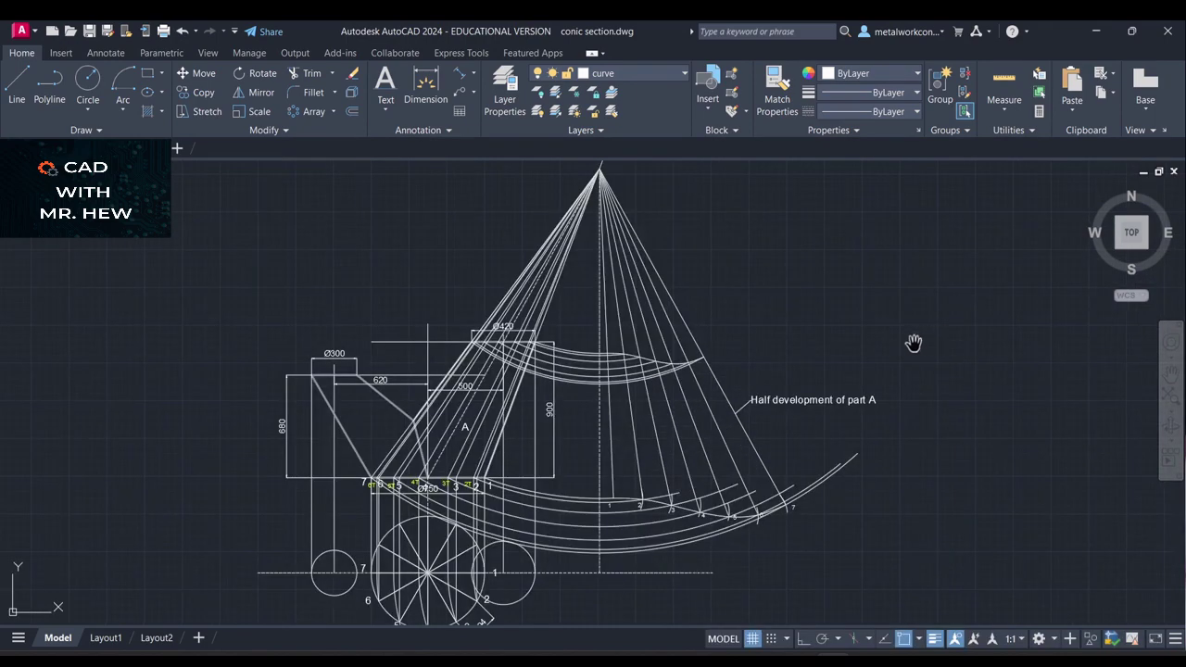
{"action": "mouse_move", "coordinate": [914, 346]}
{"action": "left_mouse_down"}
{"action": "mouse_move", "coordinate": [917, 329]}
{"action": "mouse_move", "coordinate": [971, 339]}
{"action": "left_mouse_up"}
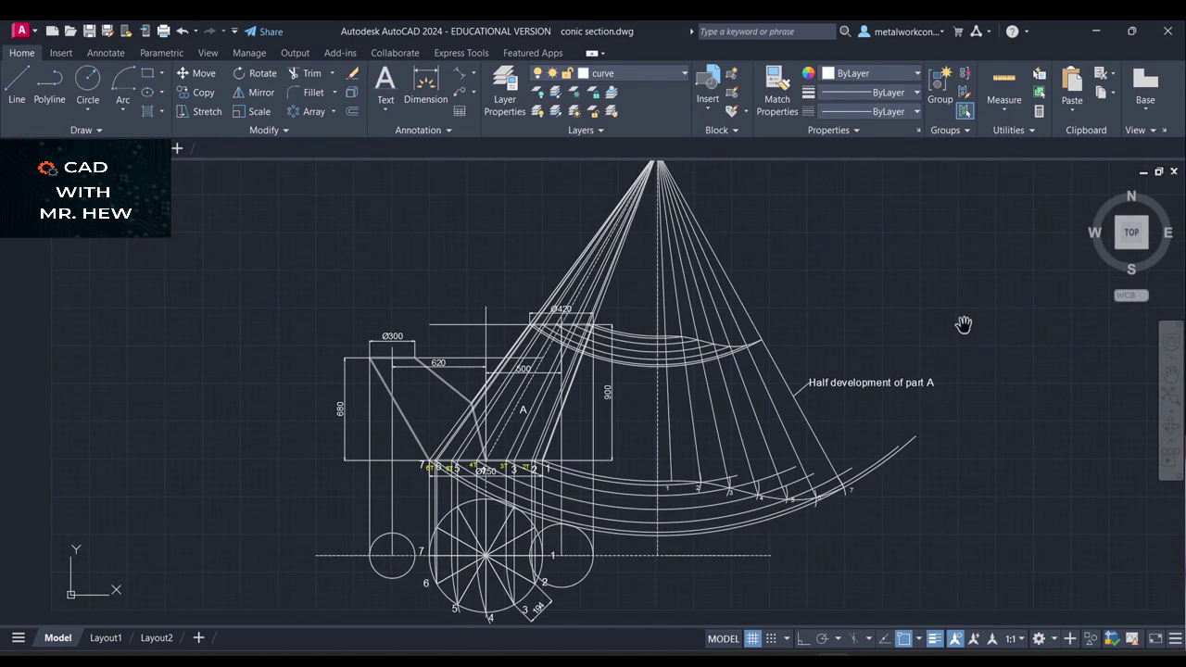
{"action": "scroll", "coordinate": [963, 325], "scroll_direction": "down", "scroll_amount": 2}
{"action": "scroll", "coordinate": [961, 324], "scroll_direction": "up", "scroll_amount": 2}
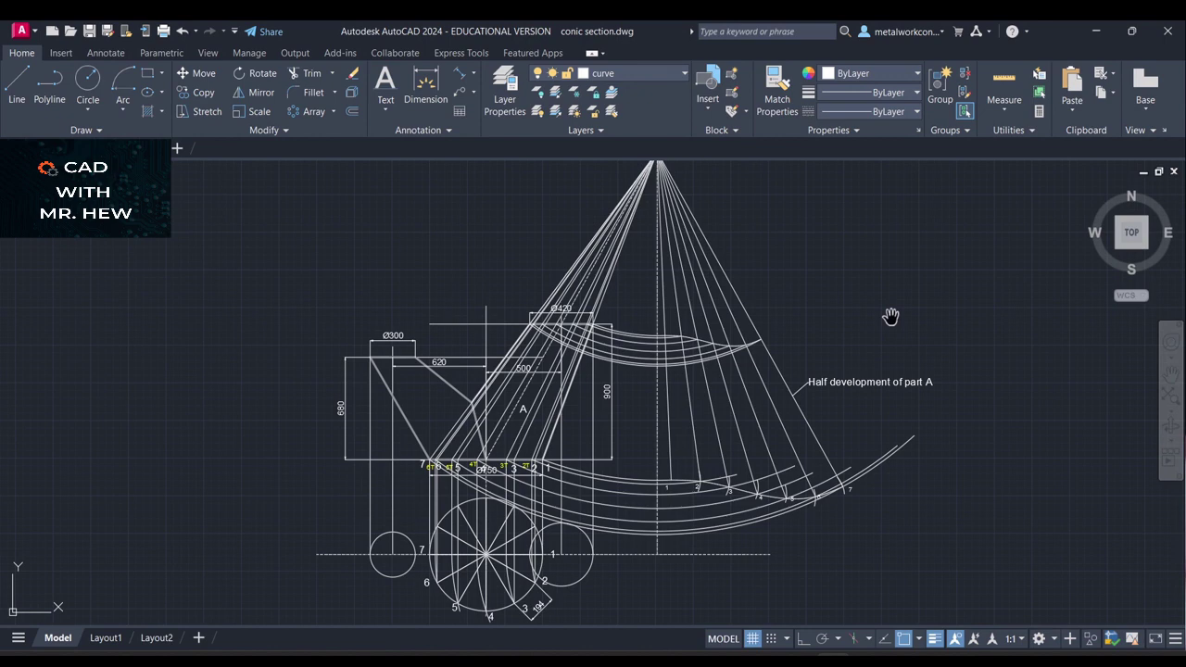
Unlock the outline layer and make it the current layer
{"action": "left_click", "coordinate": [646, 74]}
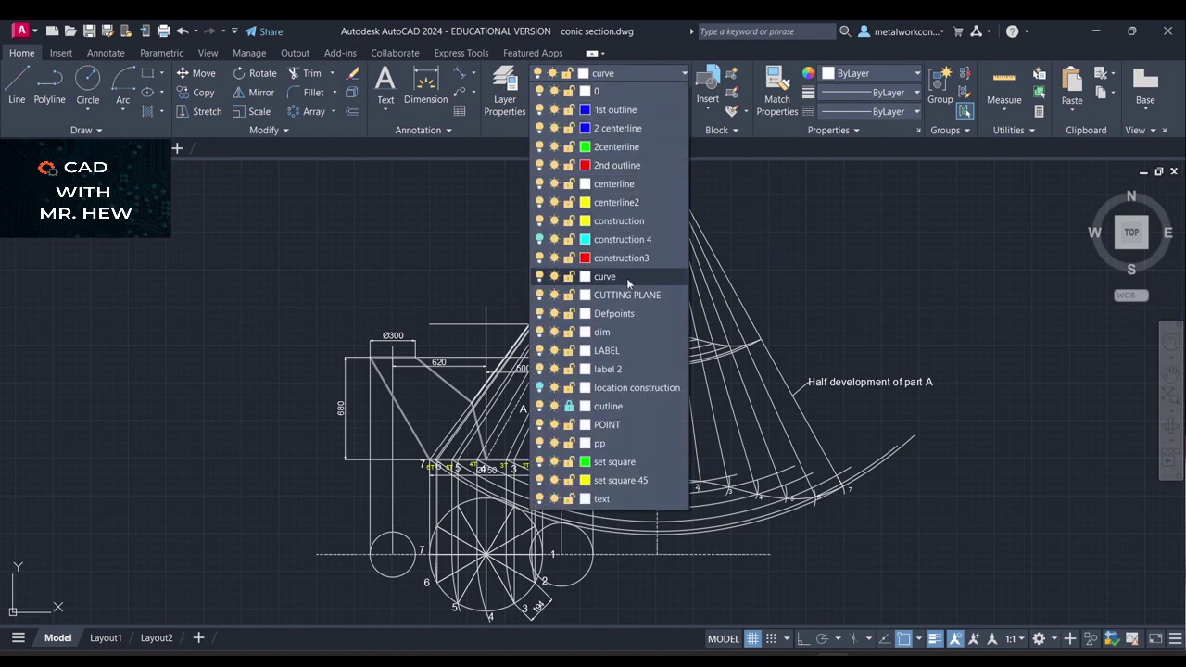
{"action": "left_click", "coordinate": [568, 407]}
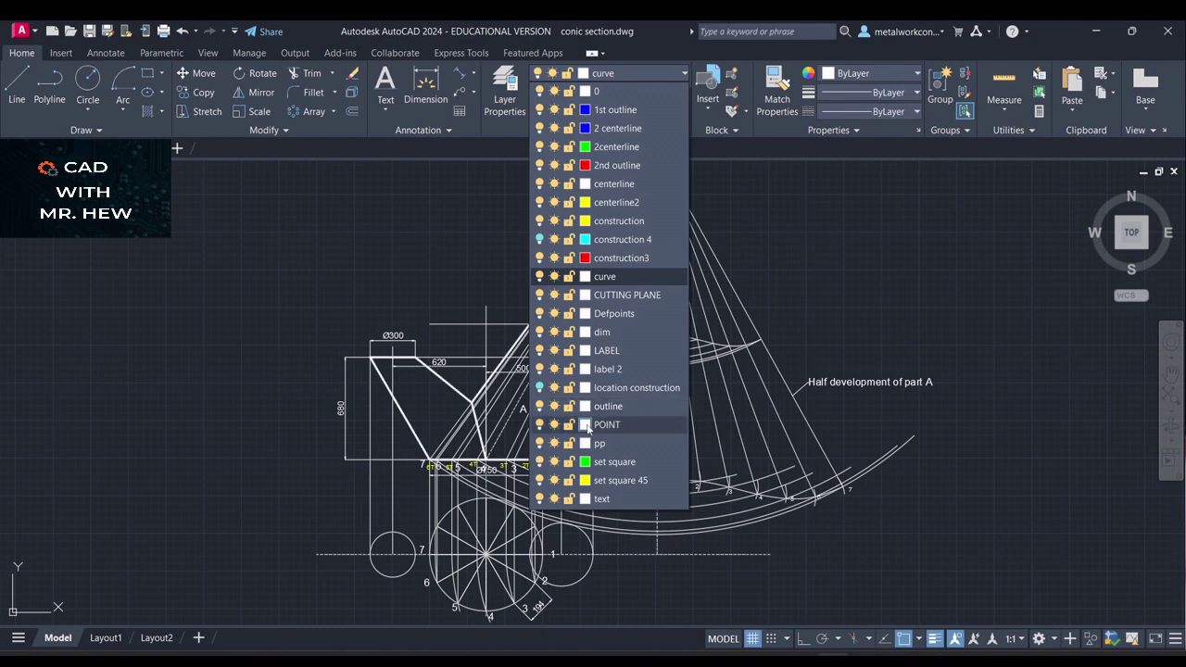
{"action": "left_click", "coordinate": [607, 406]}
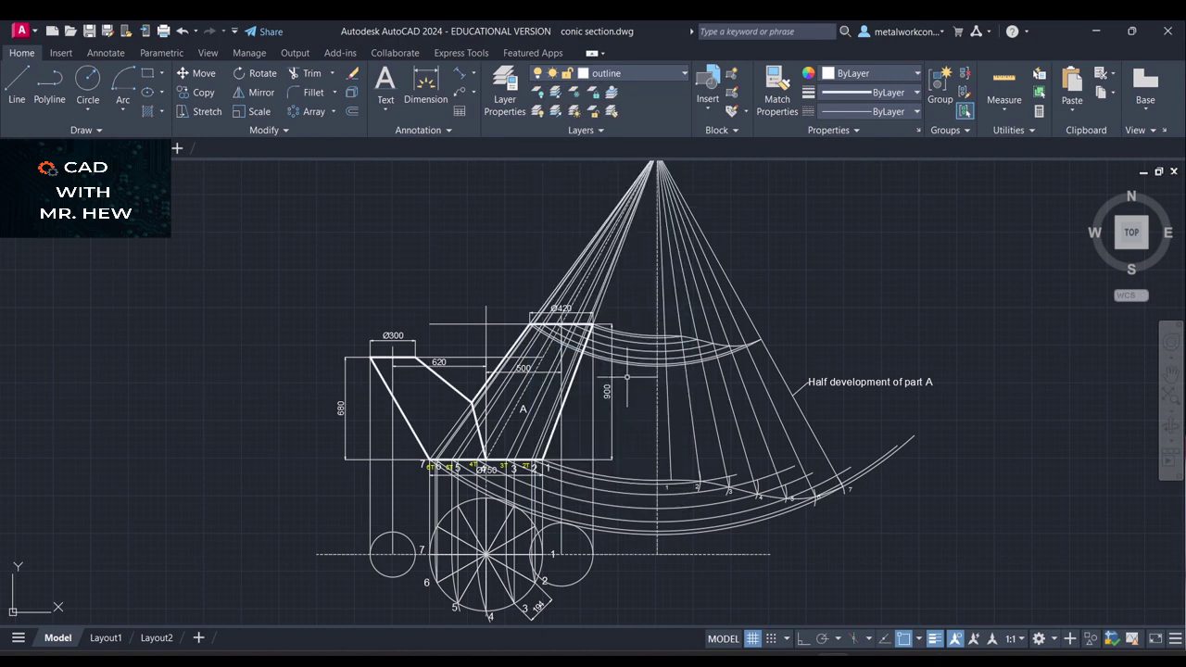
Draw an outline line along development line 7 from the end of the top curve to point 7 on the bottom curve
{"action": "scroll", "coordinate": [740, 338], "scroll_direction": "up", "scroll_amount": 2}
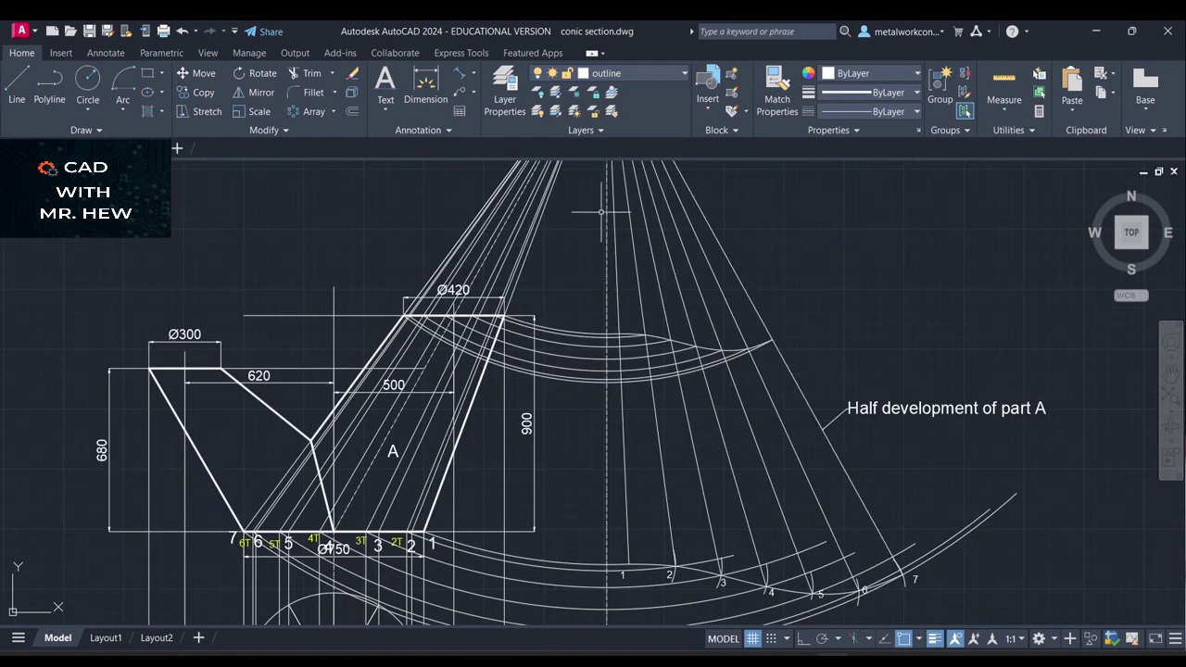
{"action": "left_click", "coordinate": [17, 83]}
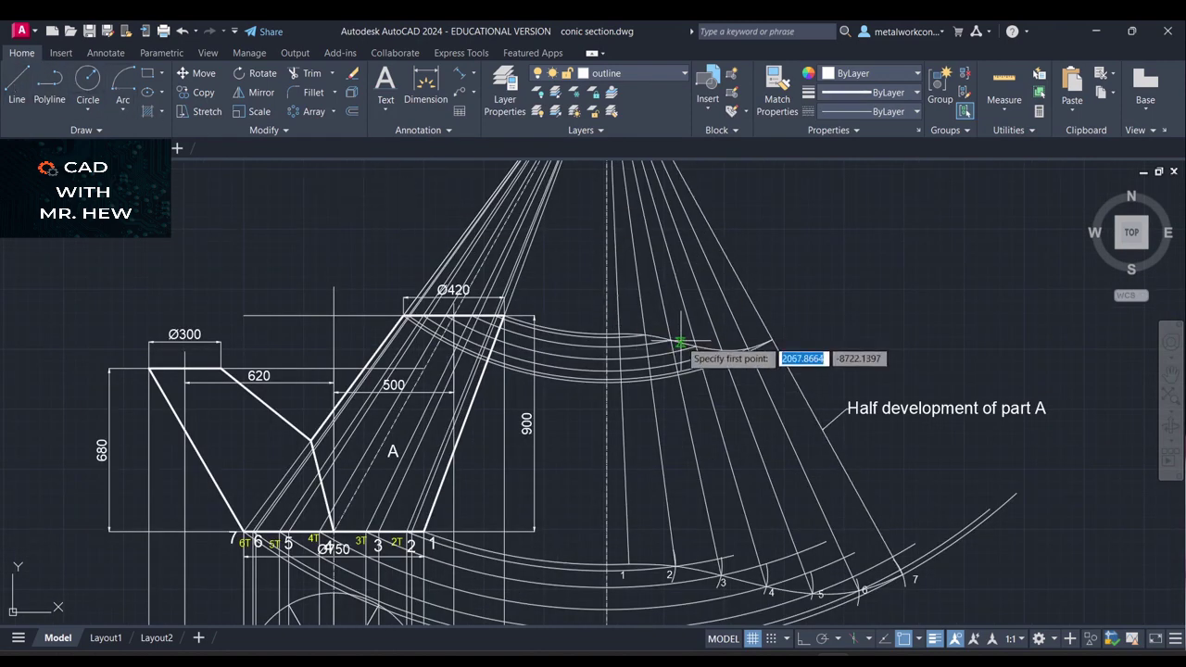
{"action": "left_click", "coordinate": [772, 341]}
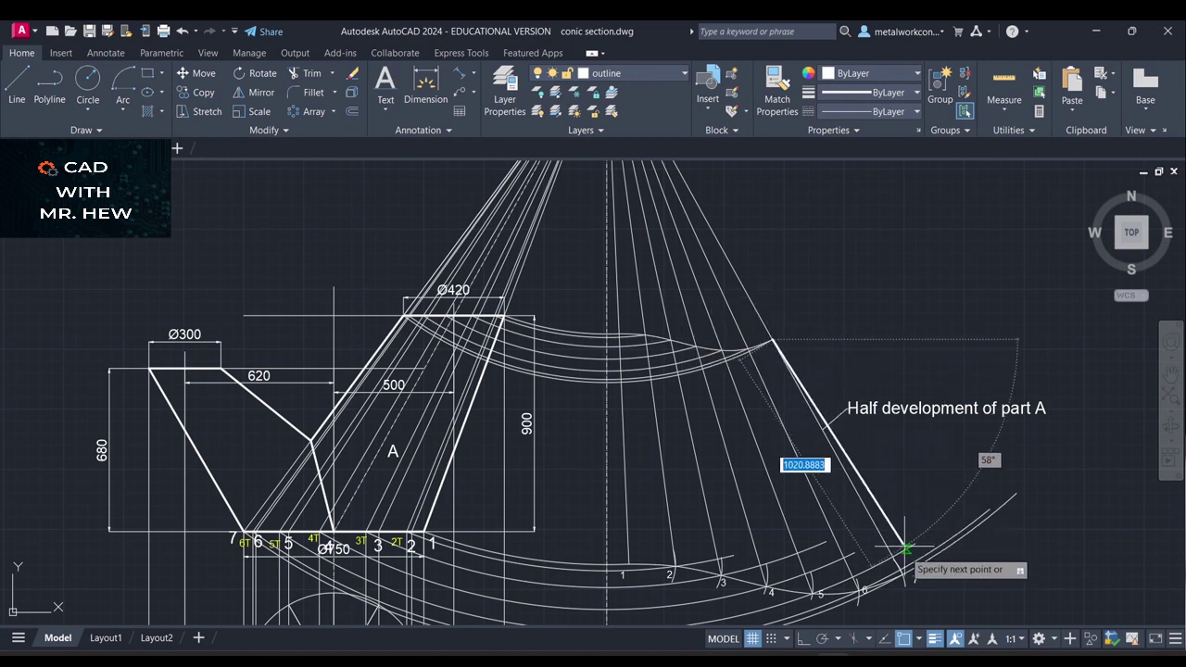
{"action": "scroll", "coordinate": [900, 572], "scroll_direction": "up", "scroll_amount": 2}
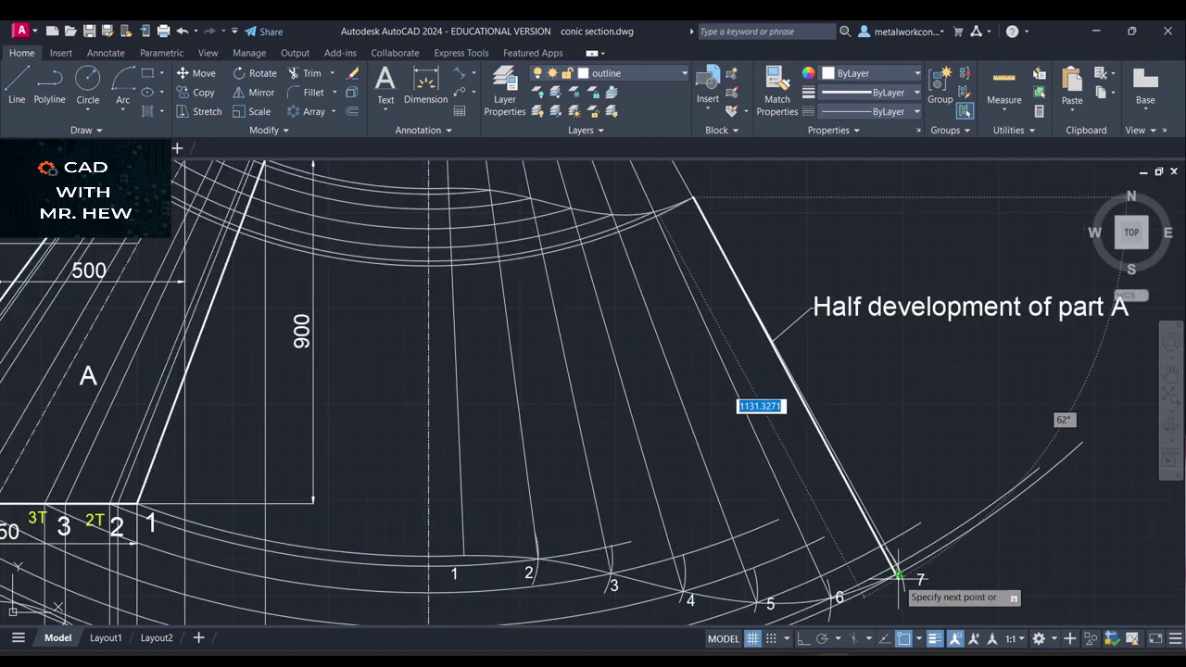
{"action": "left_click", "coordinate": [900, 573]}
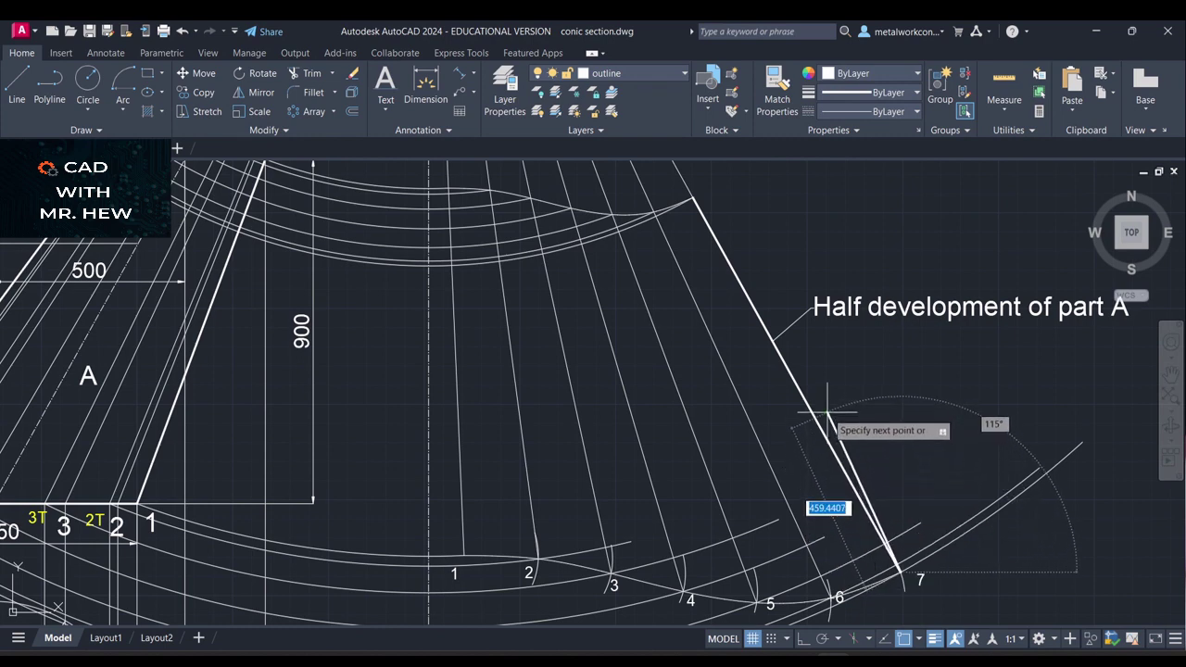
{"action": "key", "text": "Escape"}
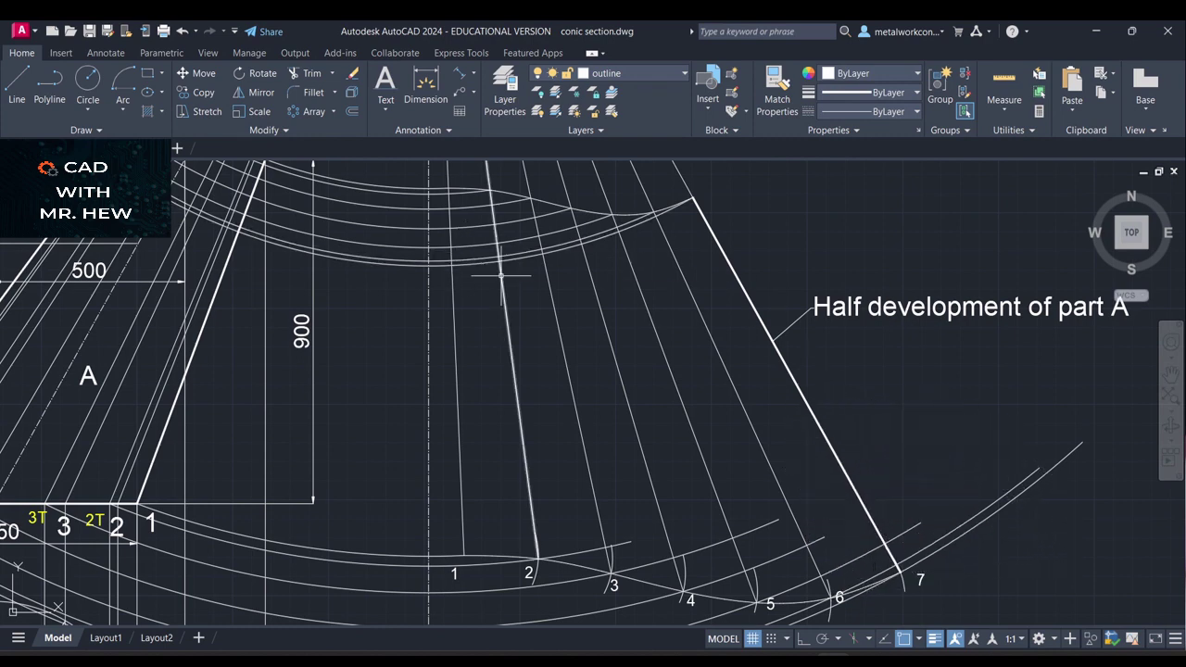
Draw an outline line along development line 1 from the start of the top curve to point 1 on the bottom curve
{"action": "key", "text": "space"}
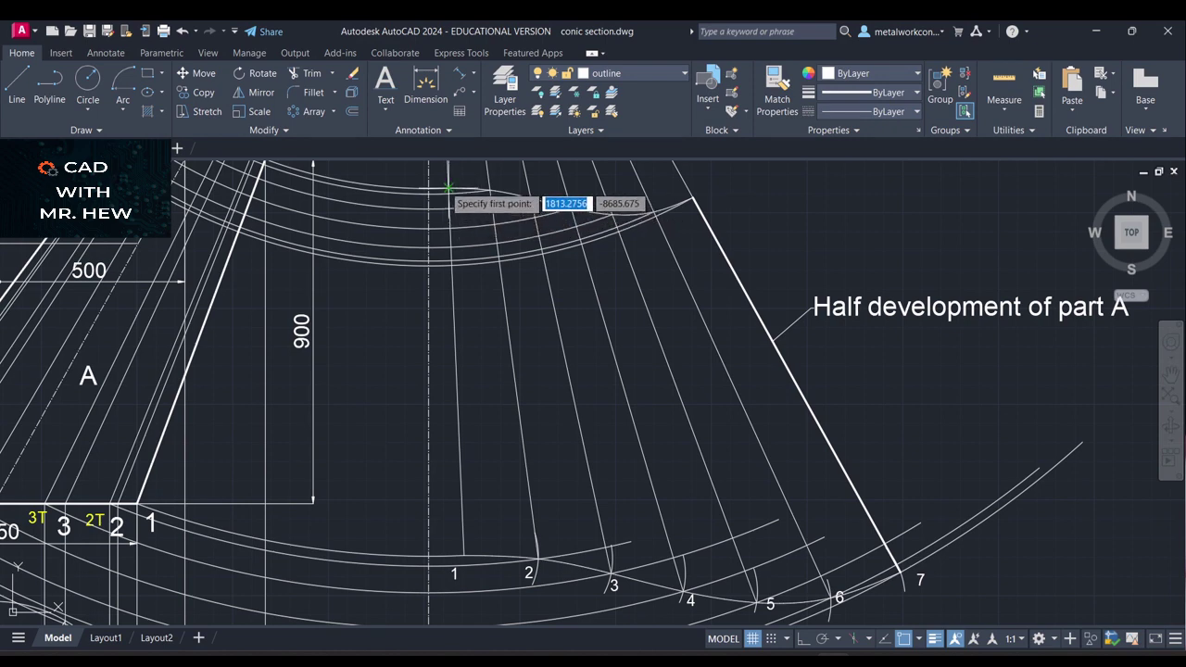
{"action": "left_click", "coordinate": [448, 189]}
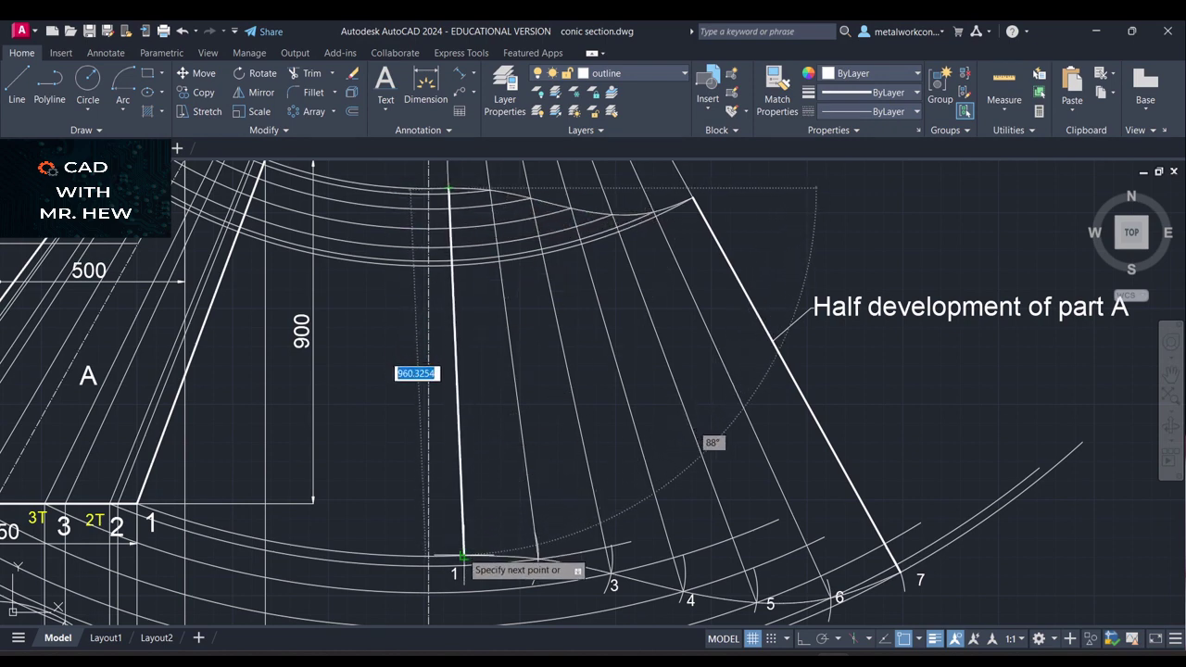
{"action": "left_click", "coordinate": [463, 556]}
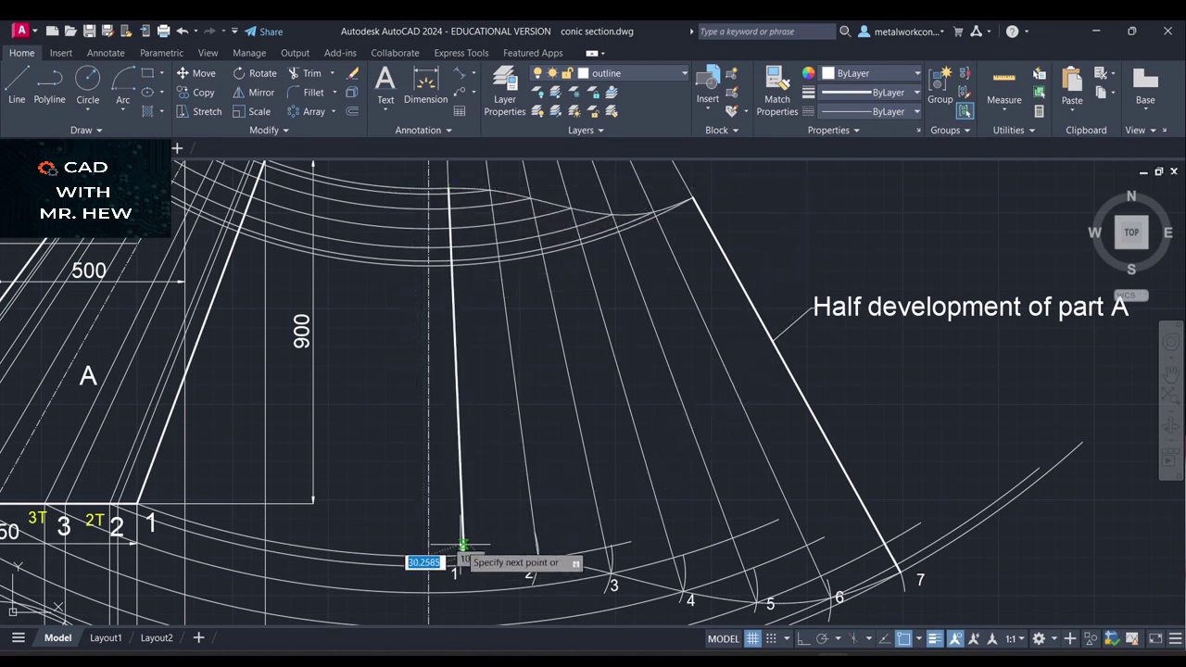
{"action": "key", "text": "space"}
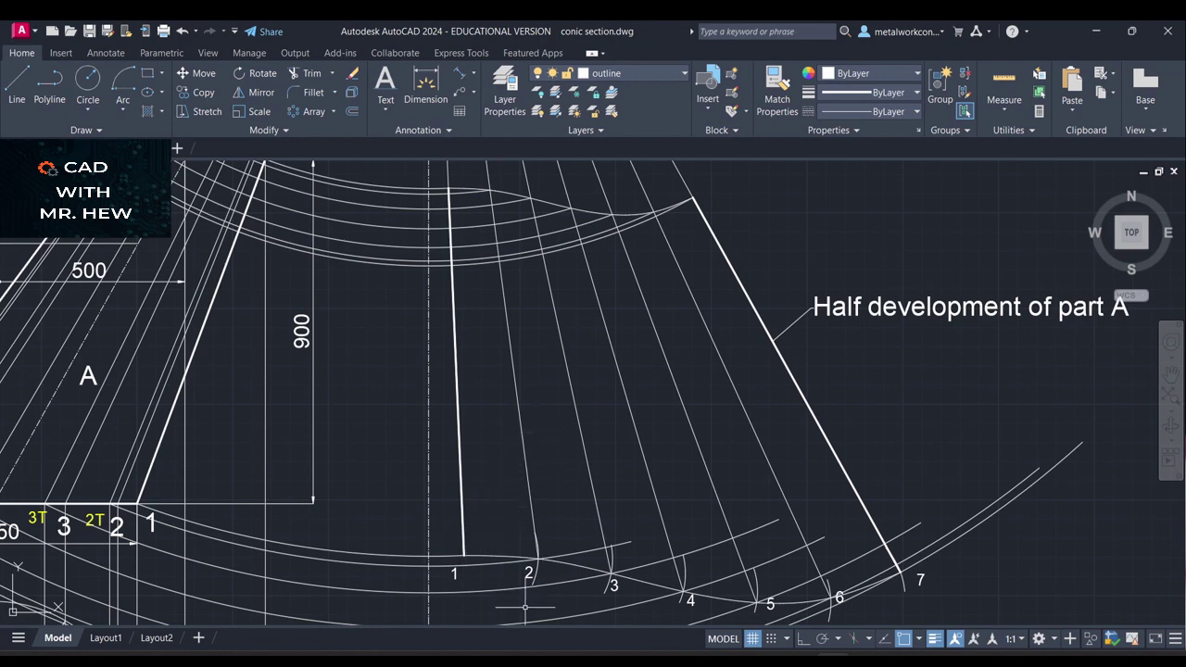
Move the development's top and bottom curves to the outline layer
{"action": "left_click", "coordinate": [574, 564]}
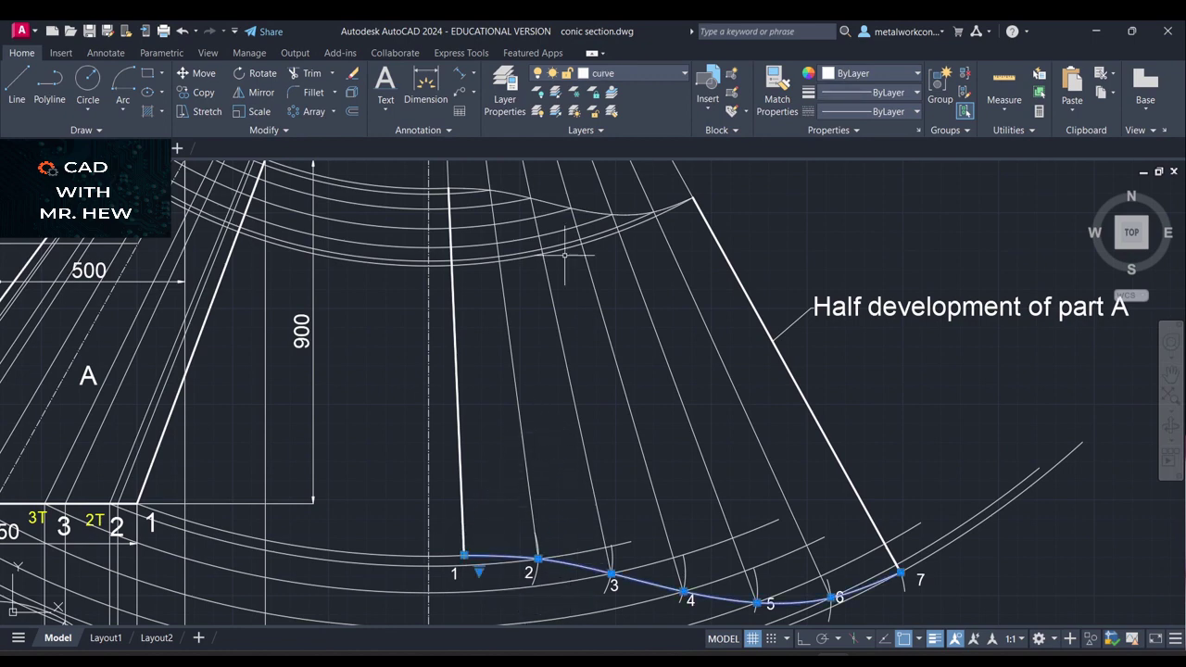
{"action": "left_click", "coordinate": [543, 201]}
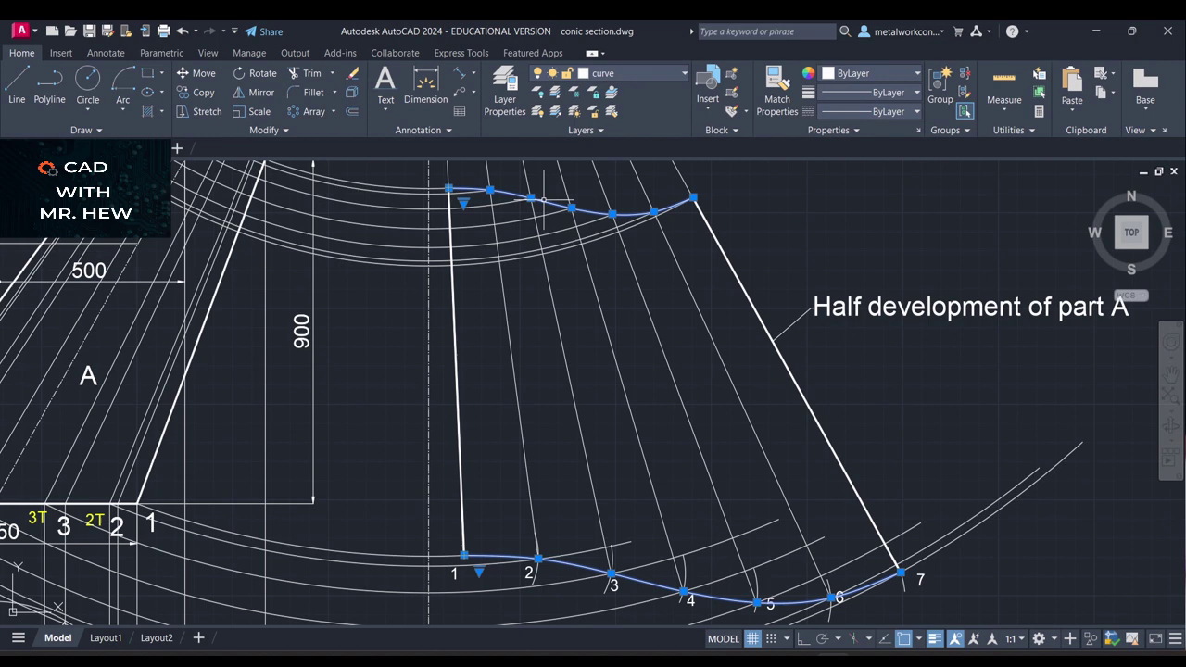
{"action": "left_click", "coordinate": [613, 74]}
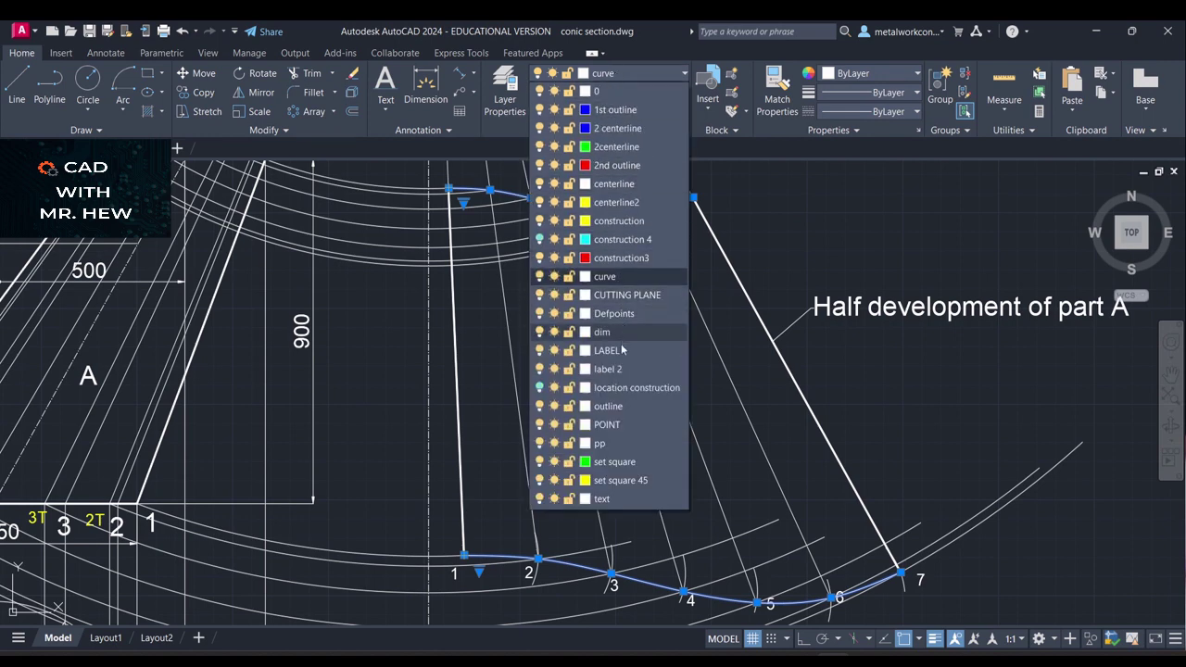
{"action": "left_click", "coordinate": [619, 405]}
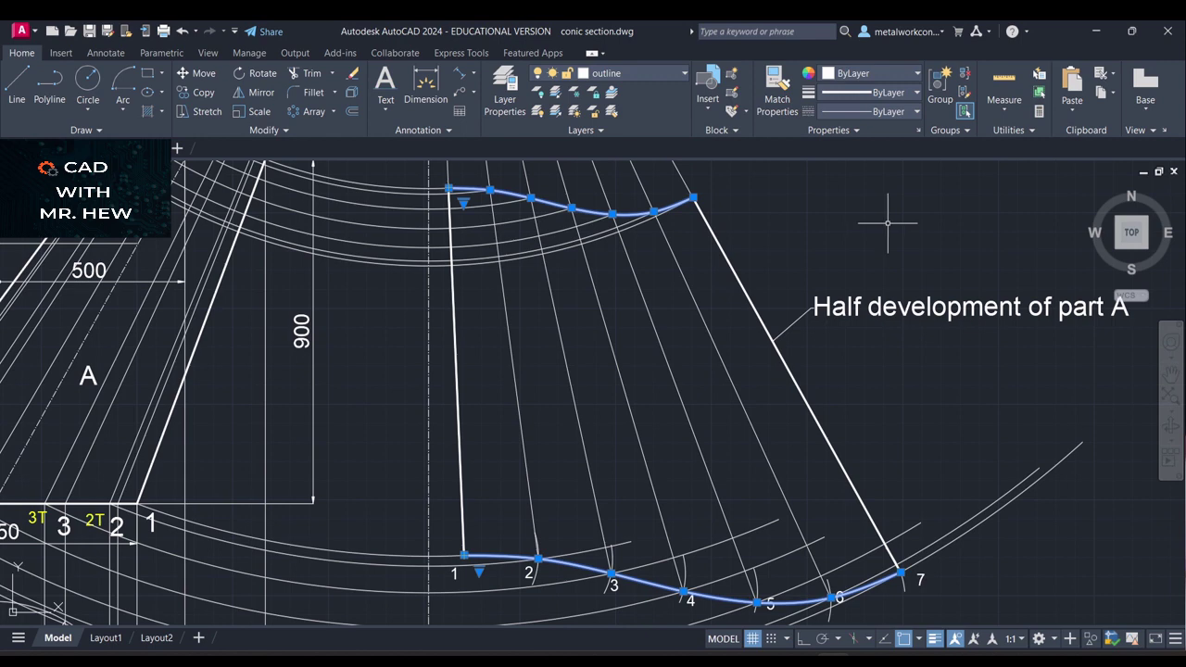
{"action": "key", "text": "Return"}
Examine the outlined half development of part A against the elevation and plan views, leaving the open Line command
{"action": "scroll", "coordinate": [893, 230], "scroll_direction": "down", "scroll_amount": 2}
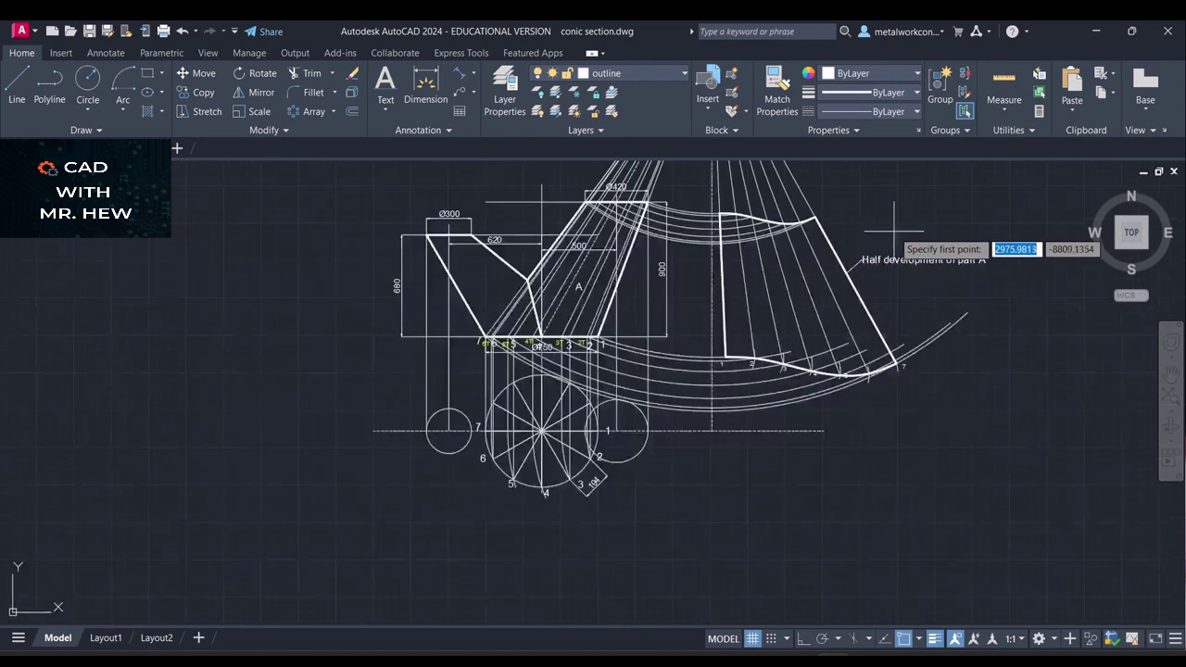
{"action": "scroll", "coordinate": [893, 230], "scroll_direction": "up", "scroll_amount": 2}
{"action": "scroll", "coordinate": [893, 230], "scroll_direction": "down", "scroll_amount": 2}
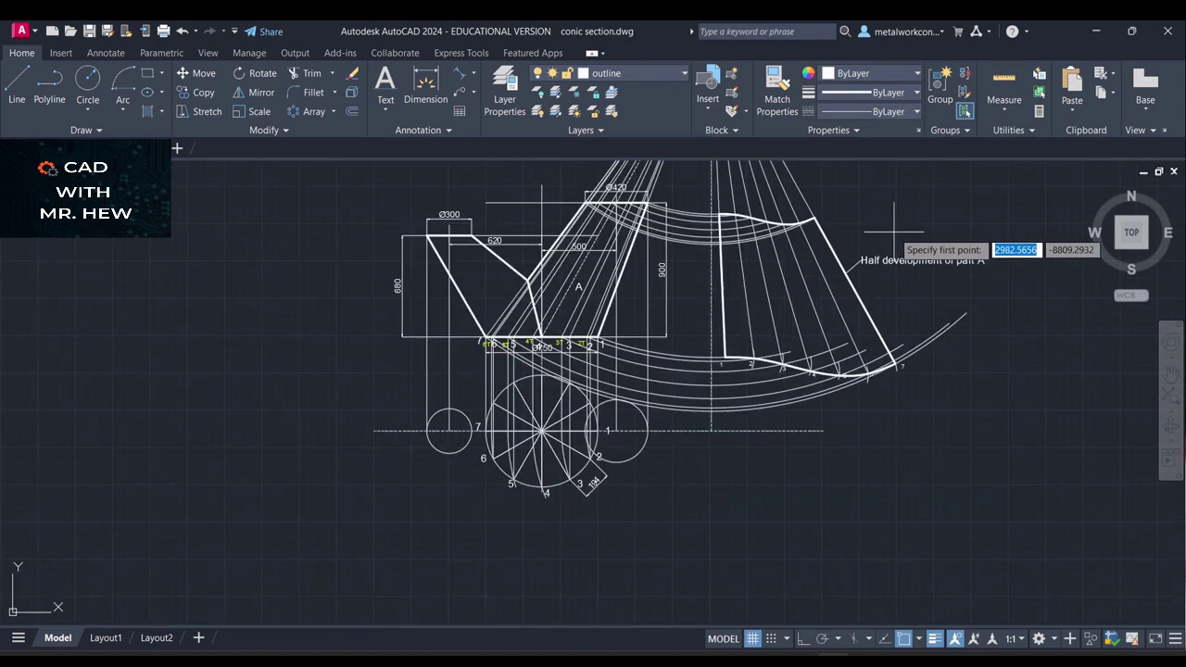
{"action": "scroll", "coordinate": [893, 230], "scroll_direction": "up", "scroll_amount": 2}
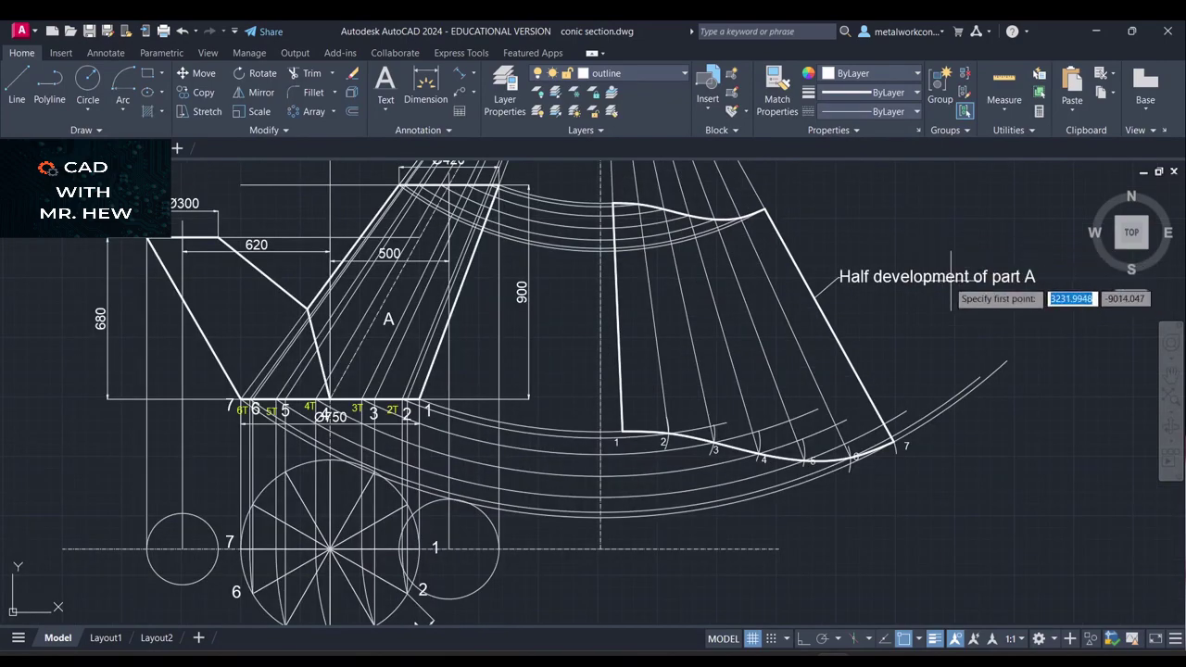
{"action": "scroll", "coordinate": [942, 259], "scroll_direction": "down", "scroll_amount": 2}
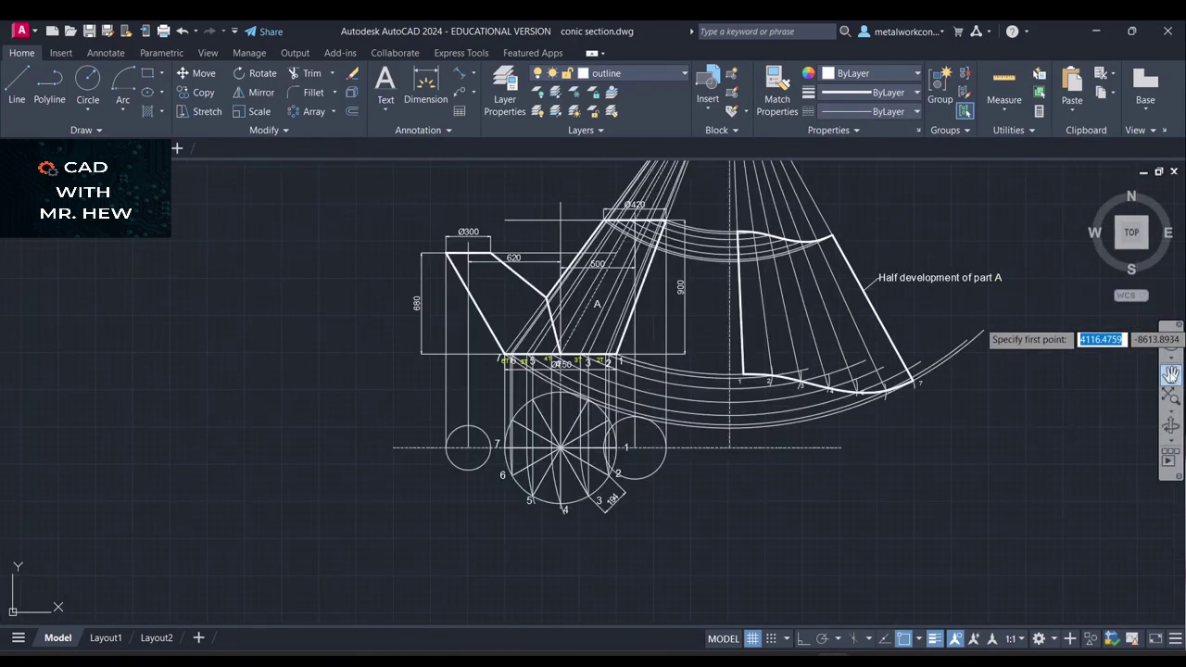
{"action": "left_click", "coordinate": [1171, 371]}
{"action": "left_click_drag", "start_coordinate": [1041, 256], "coordinate": [947, 371]}
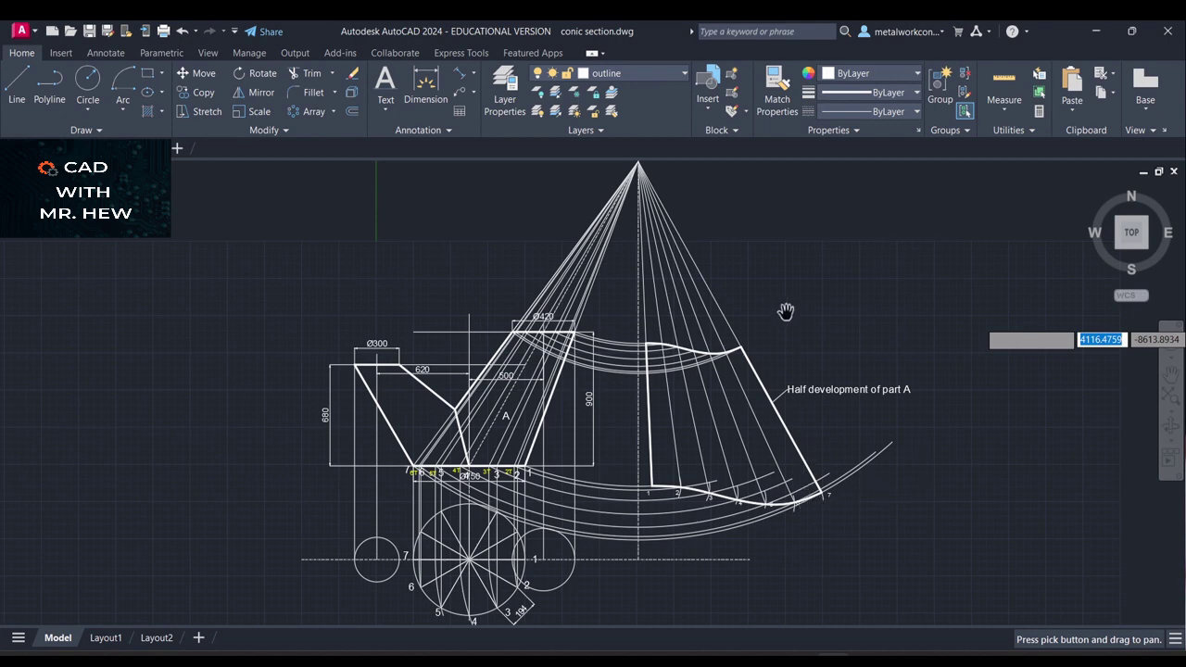
{"action": "key", "text": "Escape"}
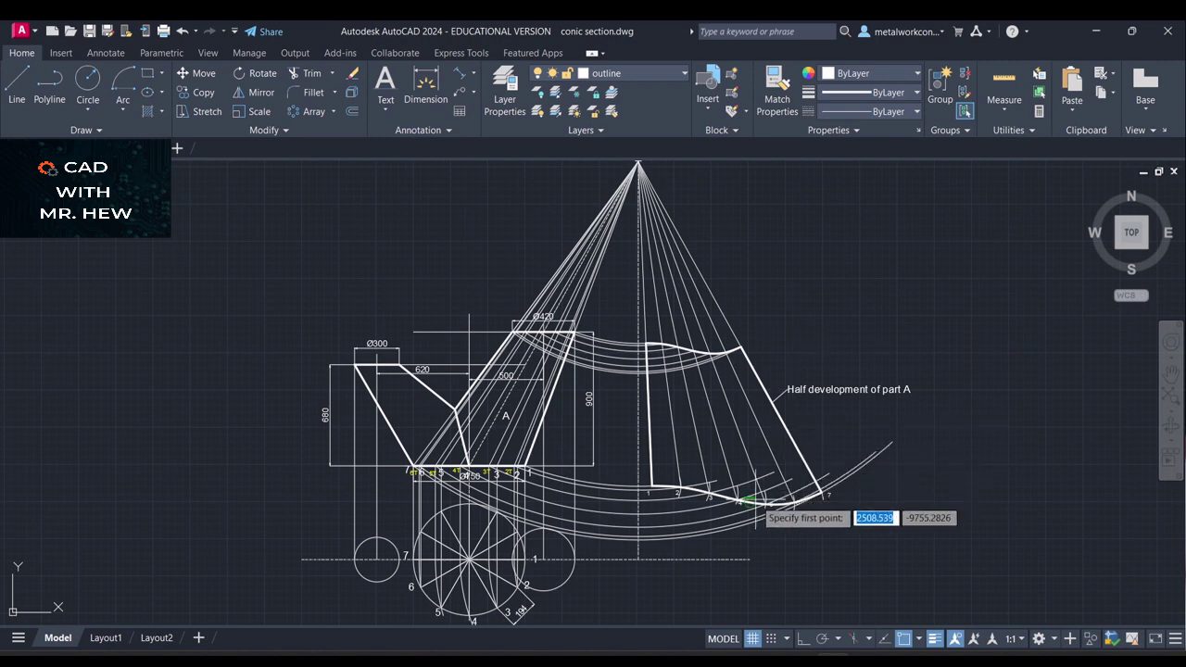
{"action": "left_click", "coordinate": [749, 501]}
{"action": "key", "text": "Escape"}
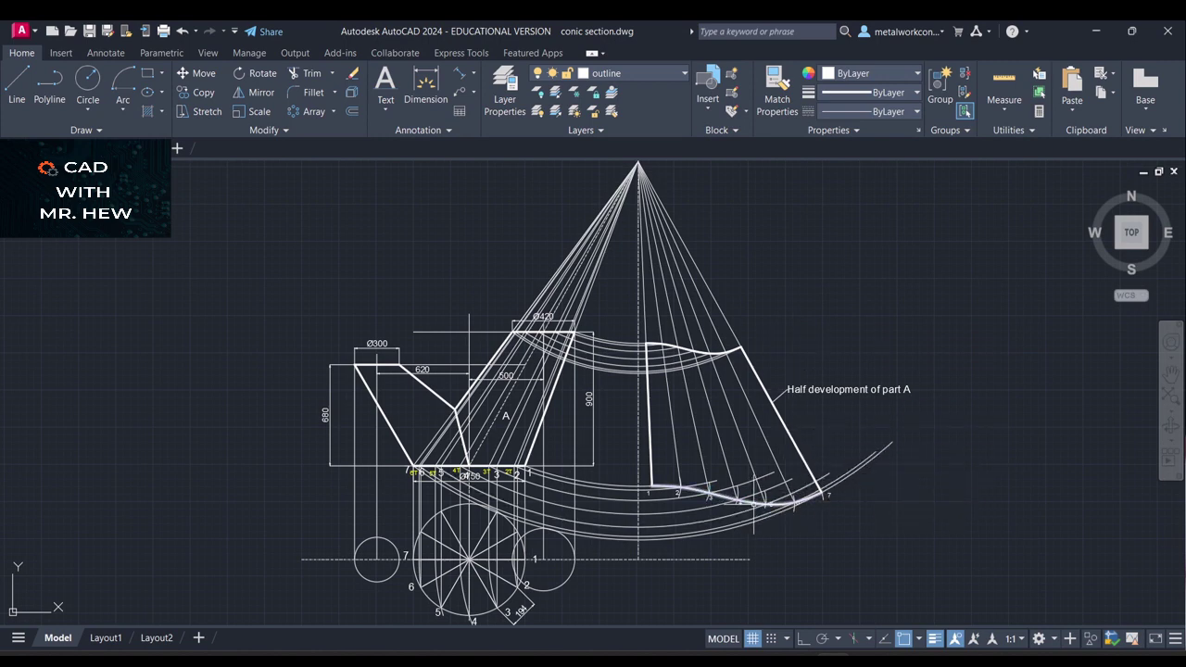
Move the development's bottom curve through points 1 to 7 to layer 0 and clear the selection
{"action": "left_click", "coordinate": [753, 502]}
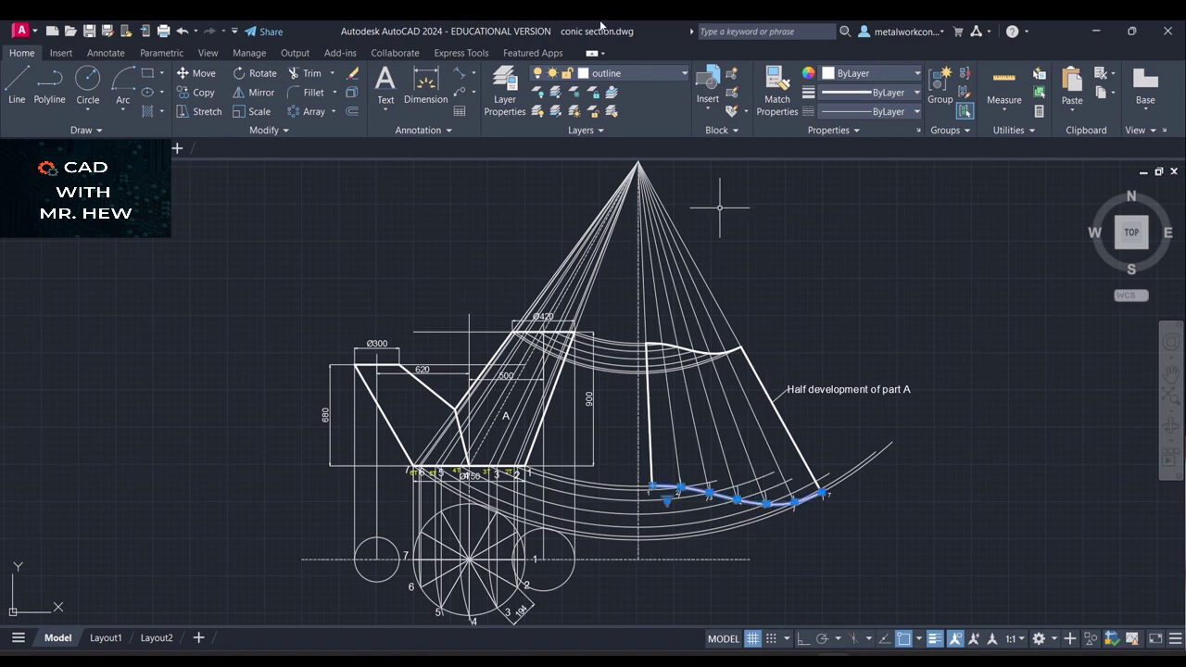
{"action": "left_click", "coordinate": [619, 74]}
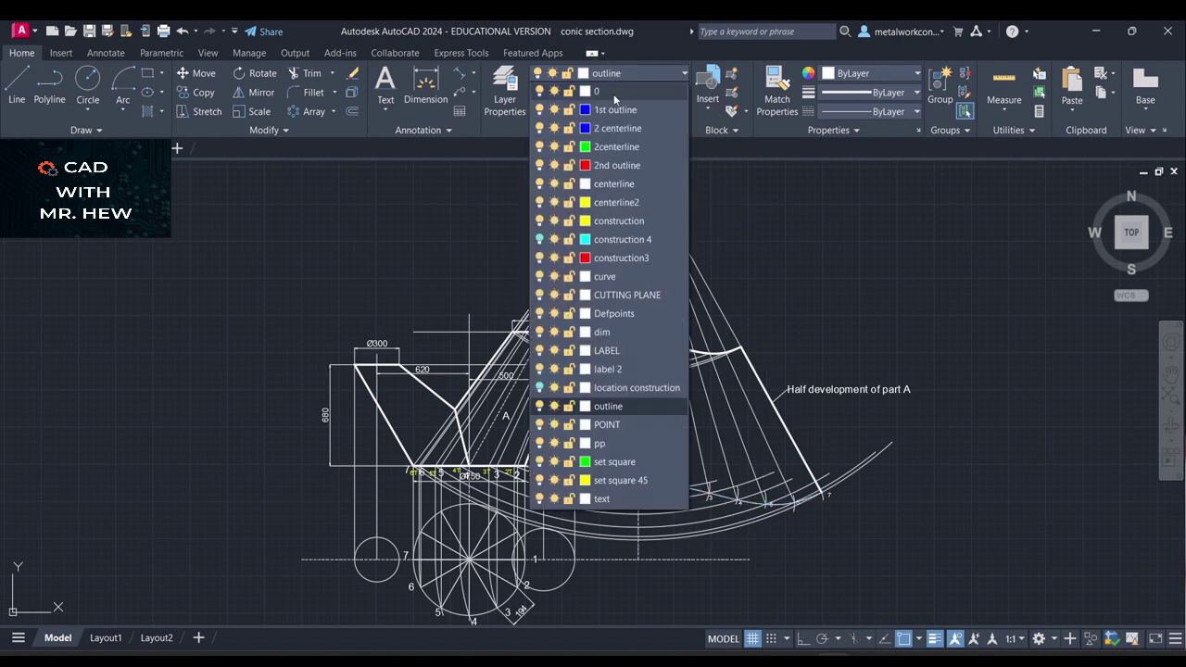
{"action": "left_click", "coordinate": [602, 94]}
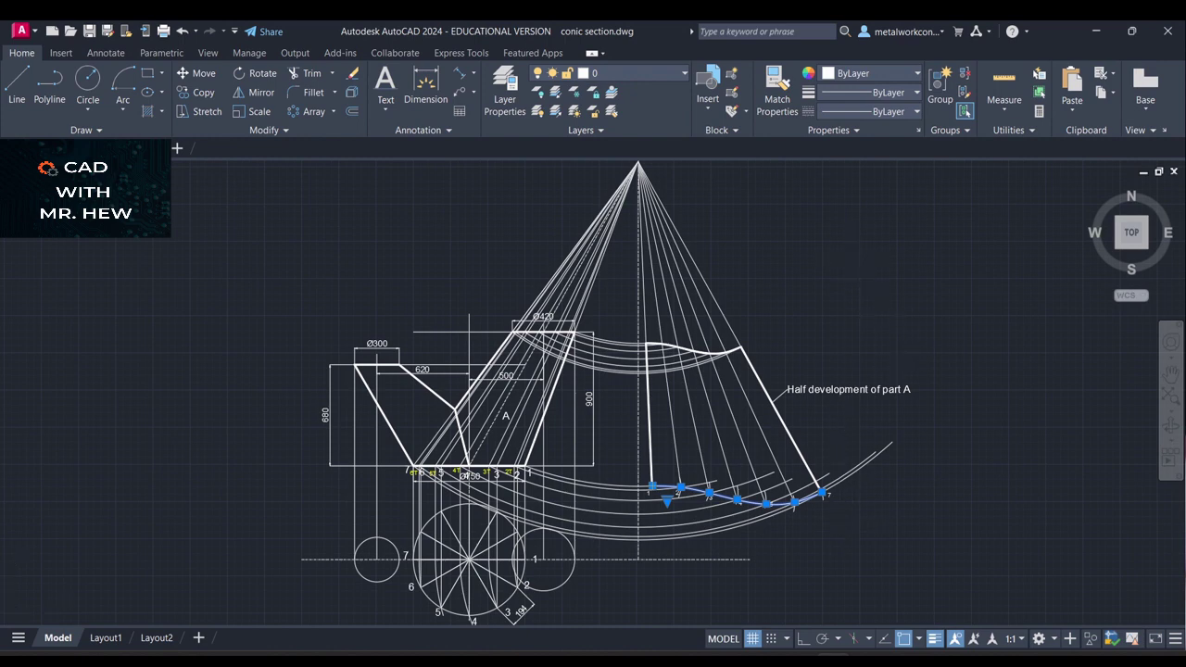
{"action": "scroll", "coordinate": [913, 368], "scroll_direction": "up", "scroll_amount": 2}
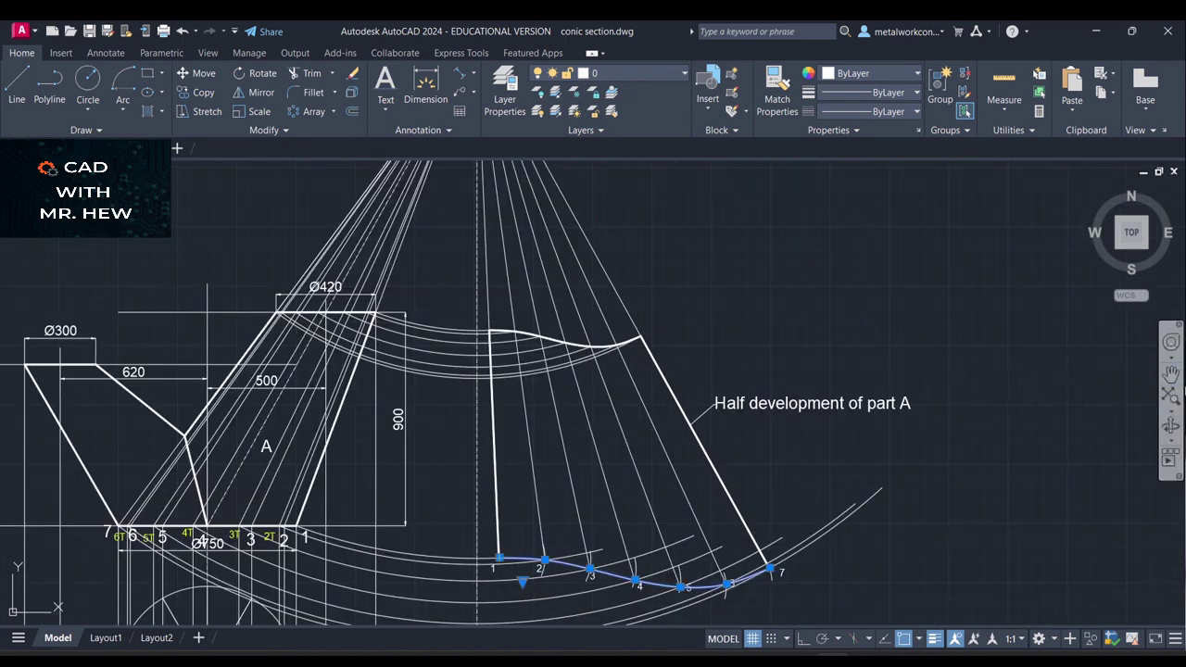
{"action": "left_click", "coordinate": [1171, 375]}
{"action": "left_click_drag", "start_coordinate": [1011, 439], "coordinate": [1005, 295]}
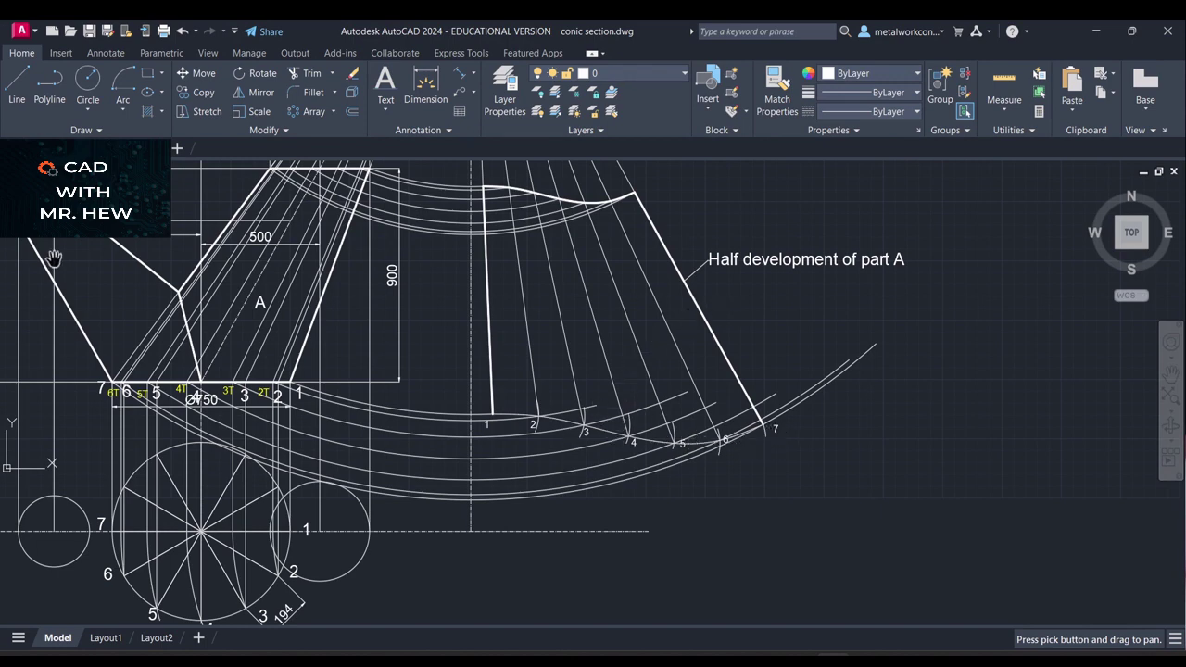
{"action": "key", "text": "Escape"}
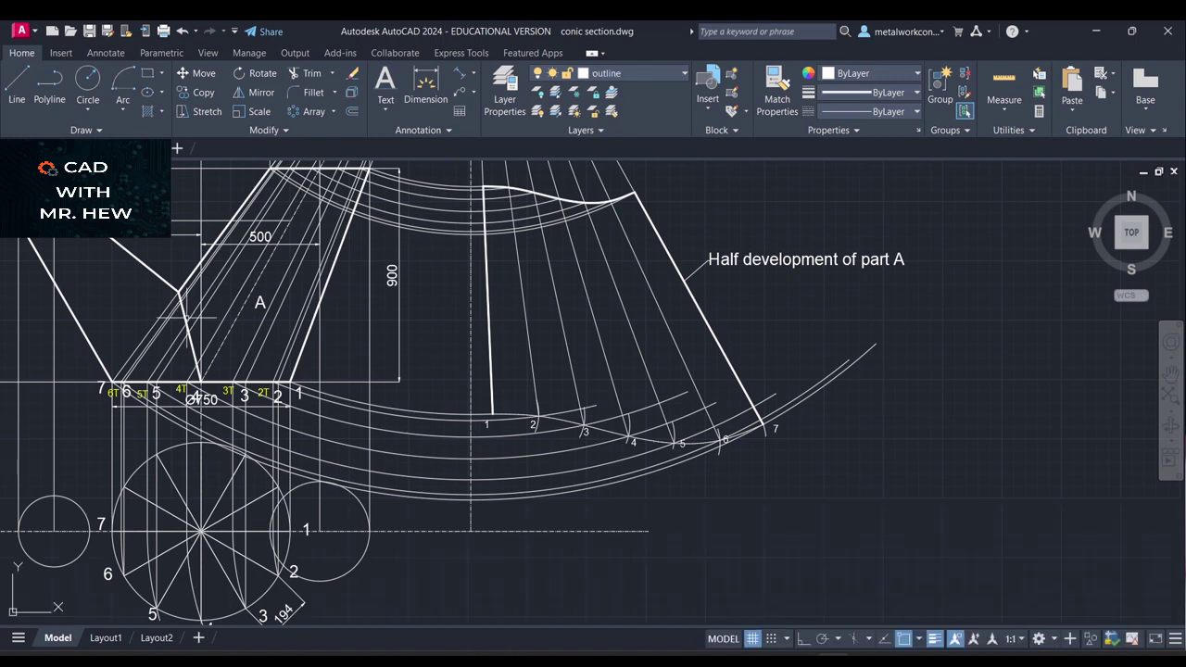
{"action": "left_click", "coordinate": [188, 336]}
{"action": "left_click", "coordinate": [193, 347]}
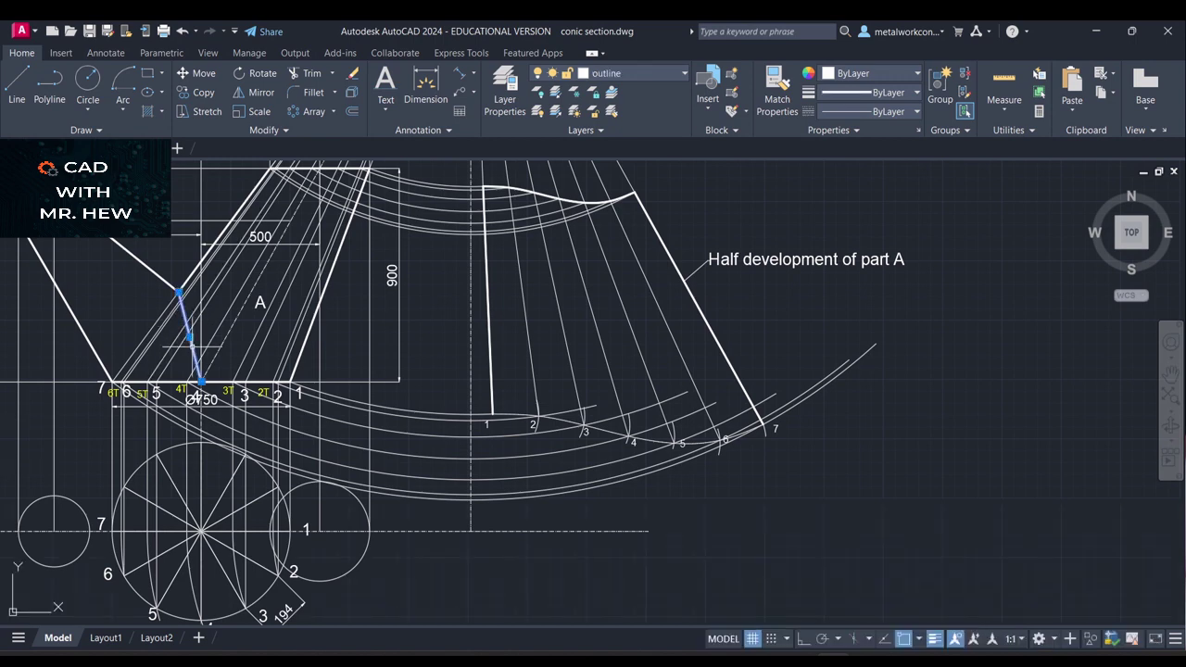
{"action": "key", "text": "Escape"}
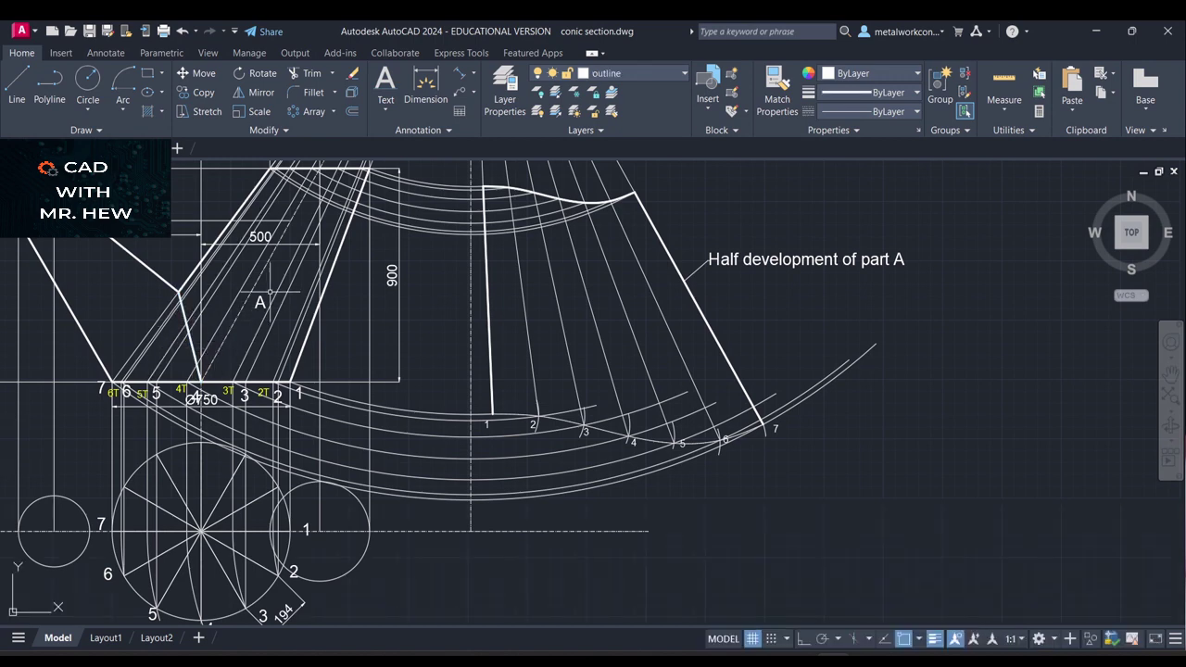
Draw a Center, Start, End arc about the cone apex from the upper junction corner on A's generator 7 to development line 7
{"action": "scroll", "coordinate": [315, 349], "scroll_direction": "down", "scroll_amount": 2}
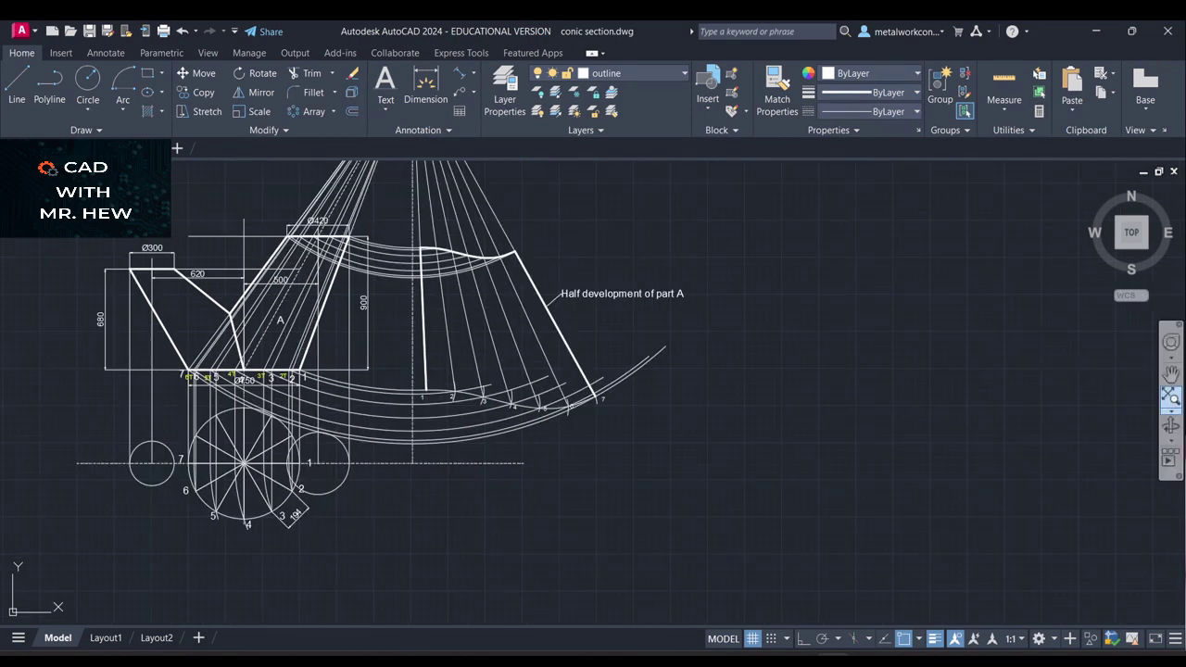
{"action": "left_click", "coordinate": [1169, 373]}
{"action": "mouse_move", "coordinate": [821, 270]}
{"action": "left_mouse_down"}
{"action": "mouse_move", "coordinate": [855, 389]}
{"action": "mouse_move", "coordinate": [882, 404]}
{"action": "mouse_move", "coordinate": [939, 394]}
{"action": "left_mouse_up"}
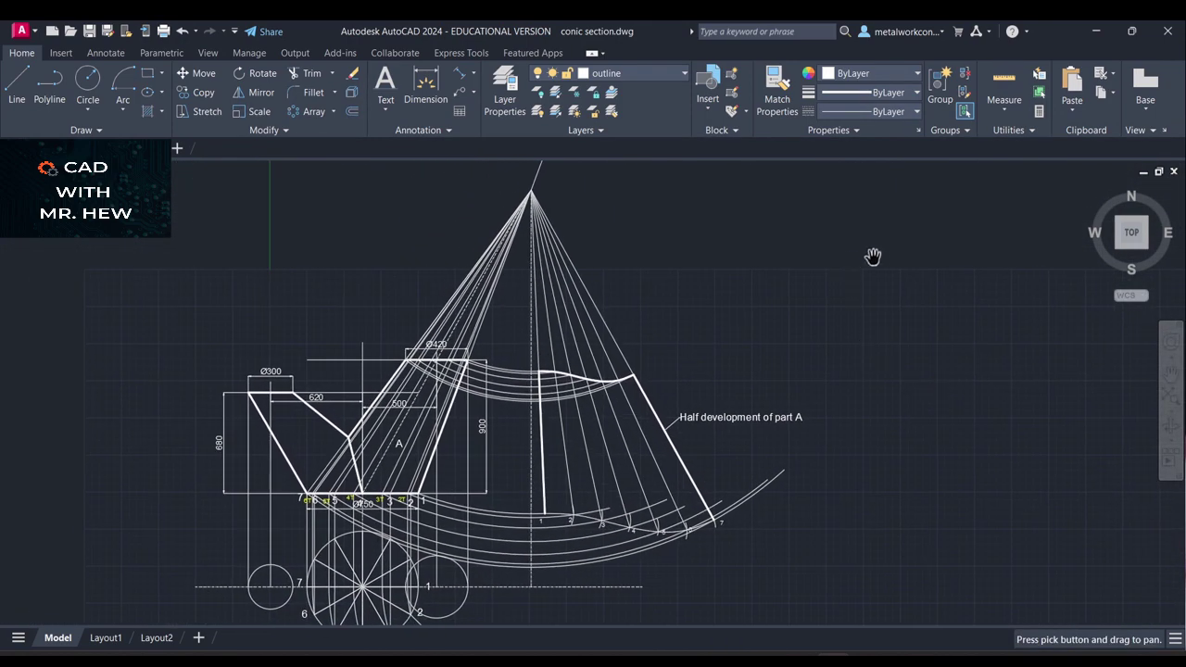
{"action": "key", "text": "Escape"}
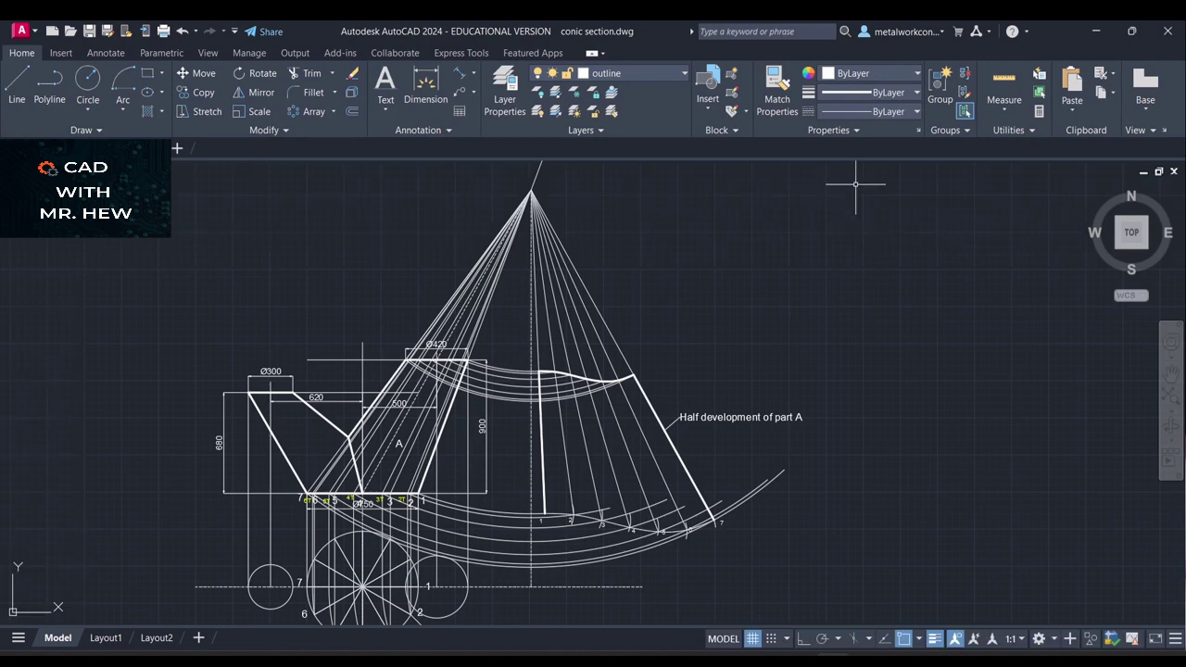
{"action": "left_click", "coordinate": [122, 105]}
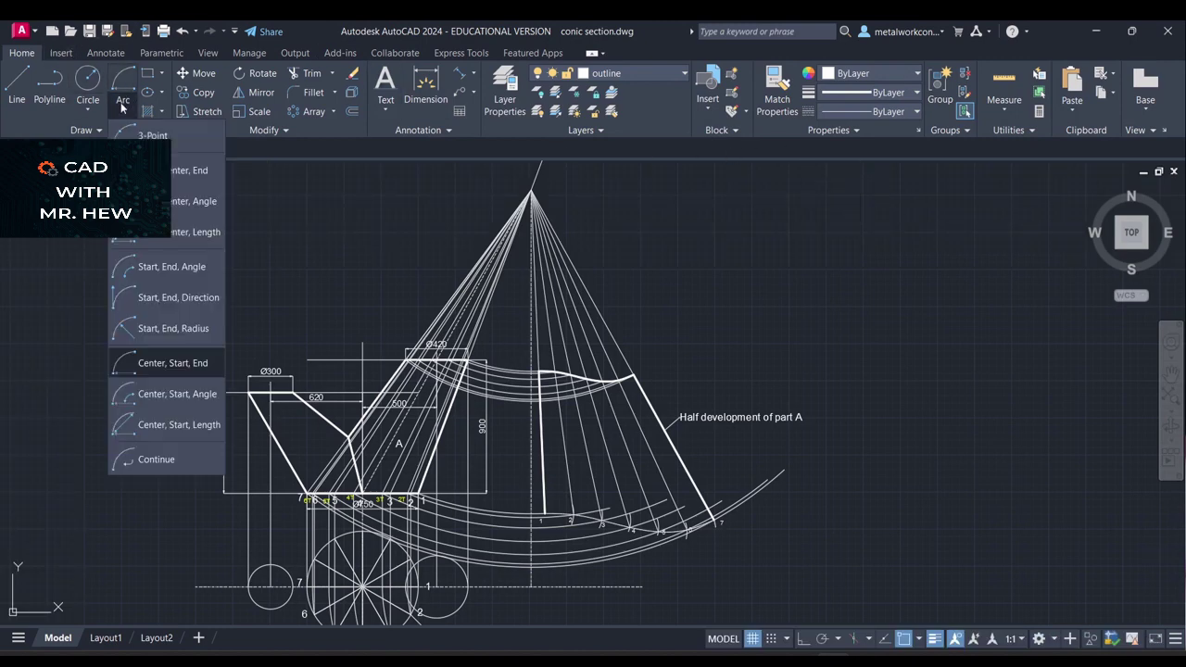
{"action": "left_click", "coordinate": [153, 365]}
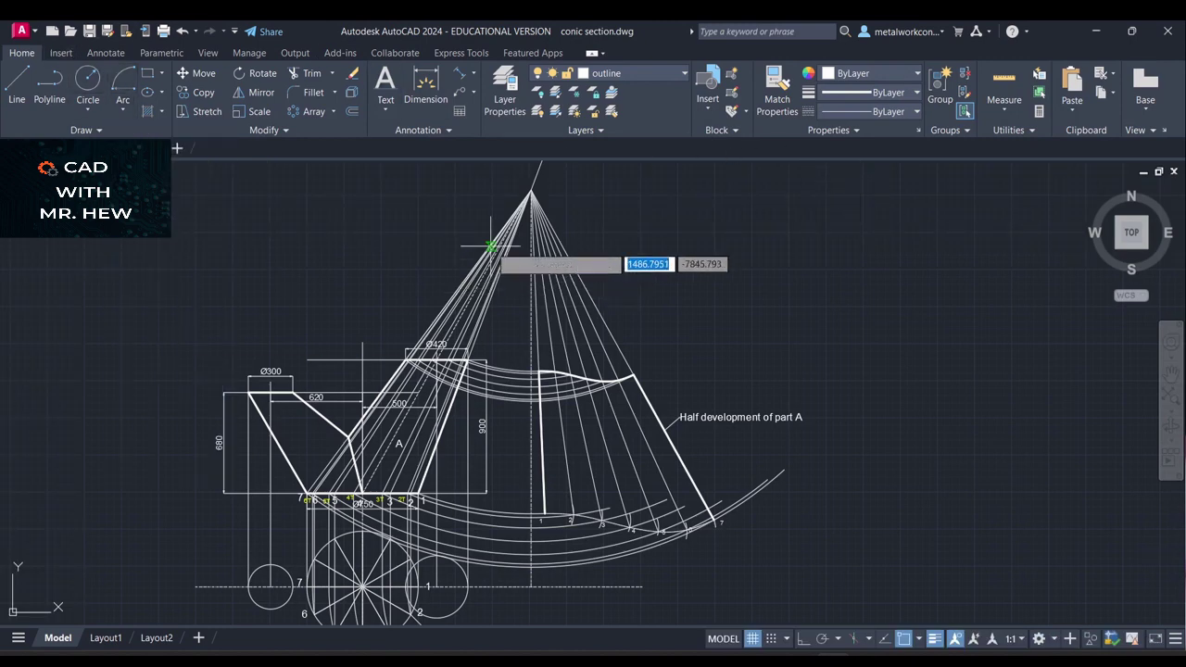
{"action": "left_click", "coordinate": [531, 190]}
{"action": "scroll", "coordinate": [398, 414], "scroll_direction": "up", "scroll_amount": 4}
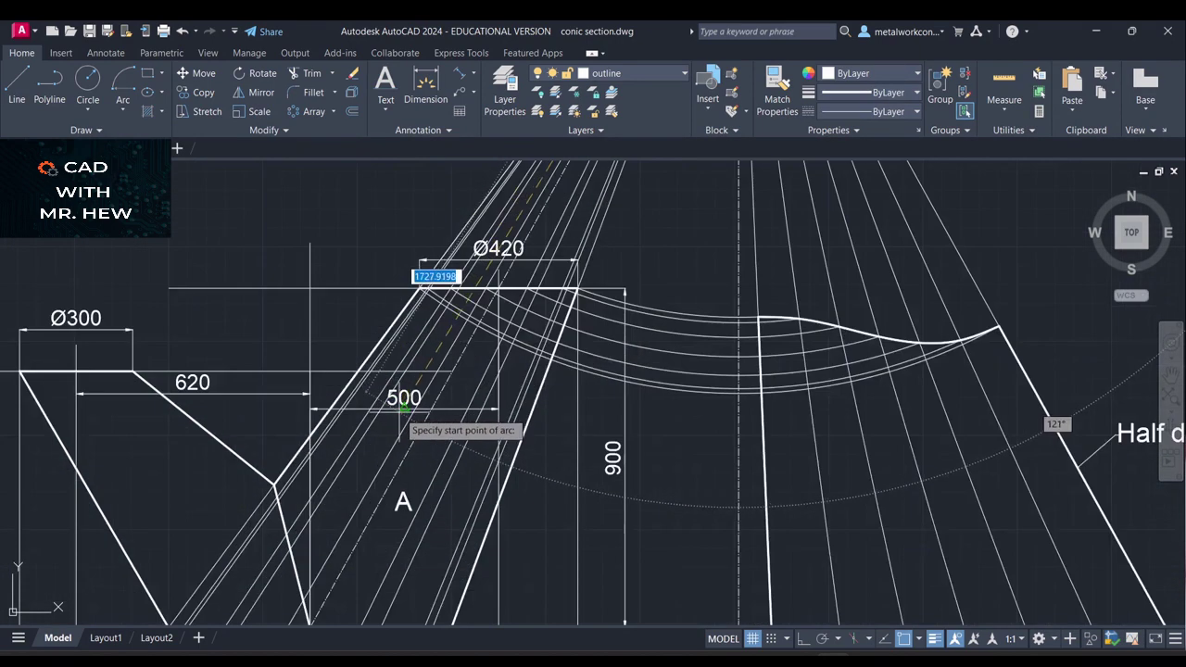
{"action": "left_click", "coordinate": [275, 484]}
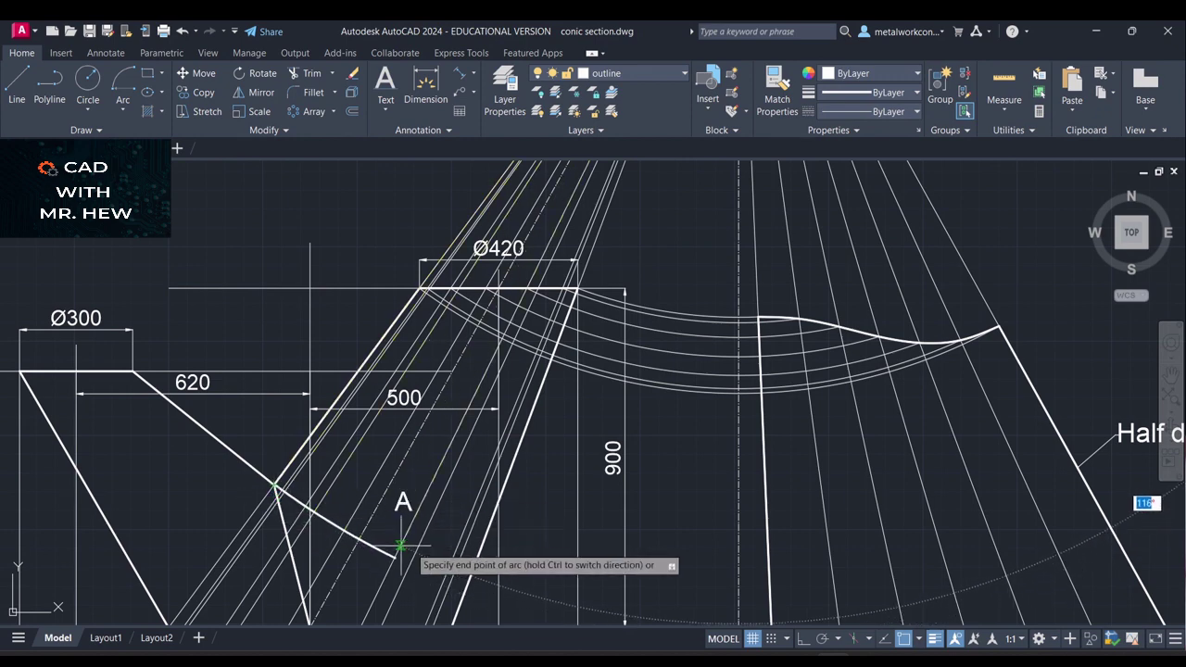
{"action": "left_click", "coordinate": [1118, 543]}
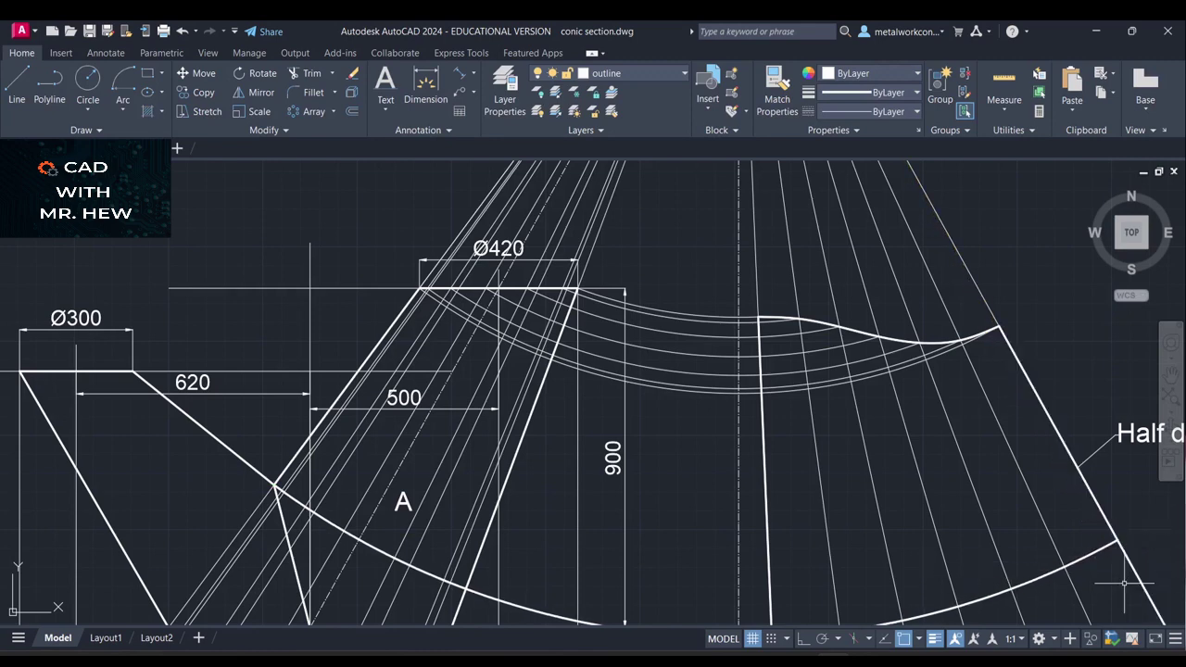
Move the arc ending on development line 7 to layer 0 and clear the selection
{"action": "scroll", "coordinate": [1119, 551], "scroll_direction": "down", "scroll_amount": 2}
{"action": "left_click", "coordinate": [1170, 374]}
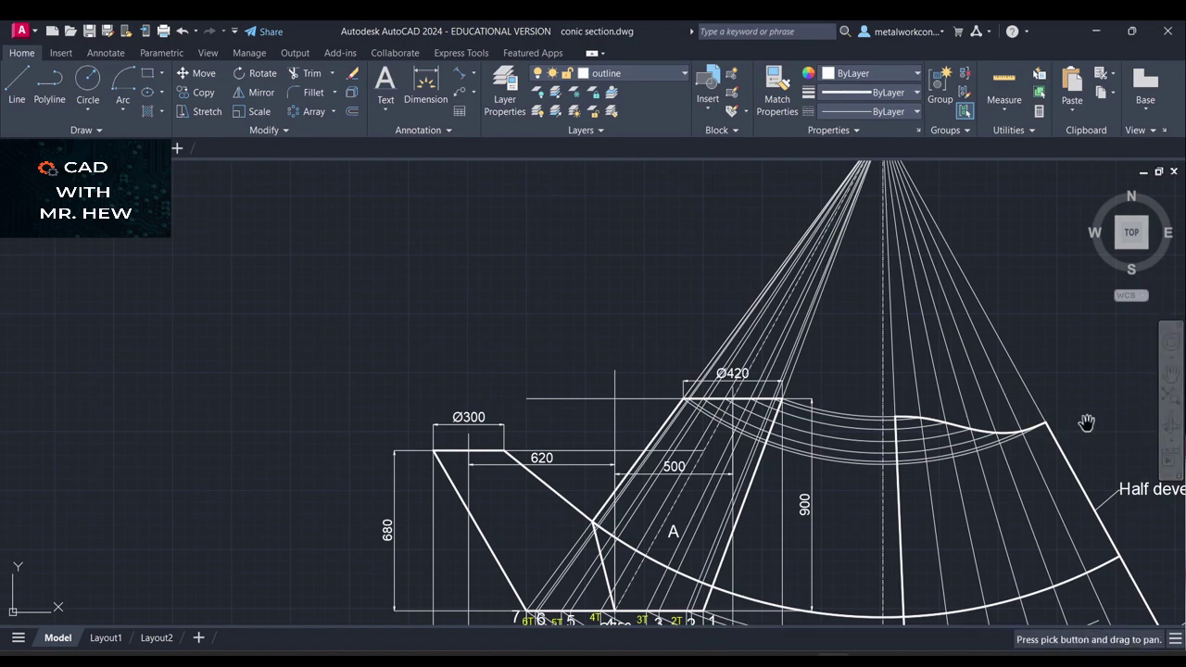
{"action": "mouse_move", "coordinate": [1070, 463]}
{"action": "left_mouse_down"}
{"action": "mouse_move", "coordinate": [1065, 429]}
{"action": "mouse_move", "coordinate": [860, 240]}
{"action": "left_mouse_up"}
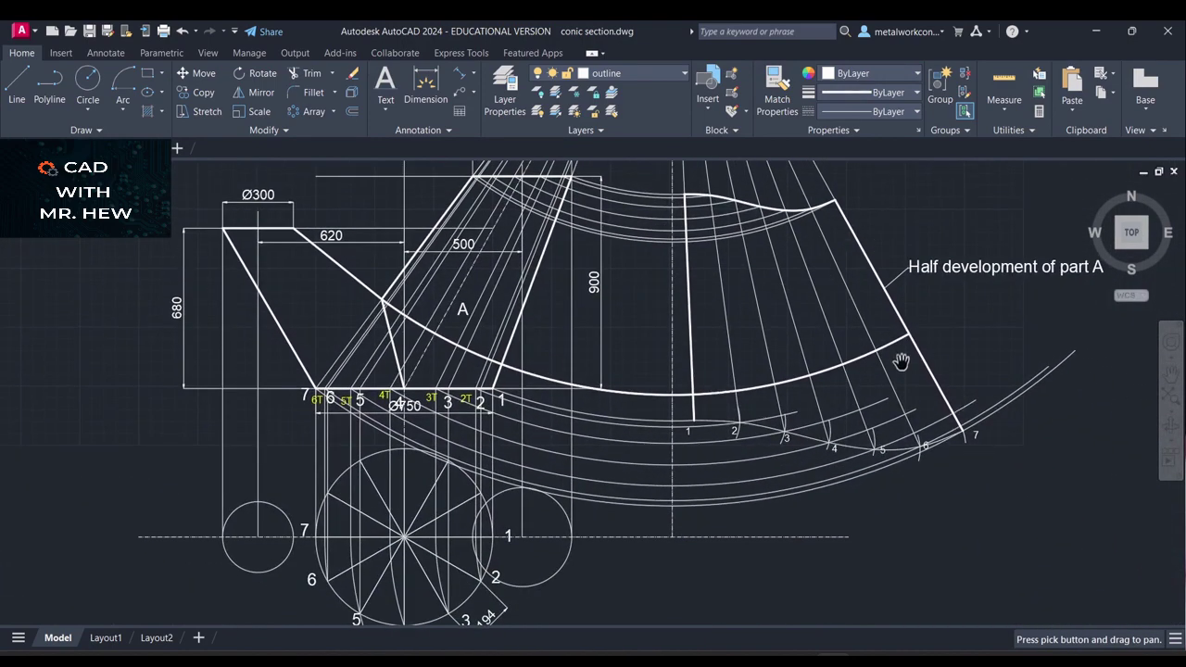
{"action": "key", "text": "Escape"}
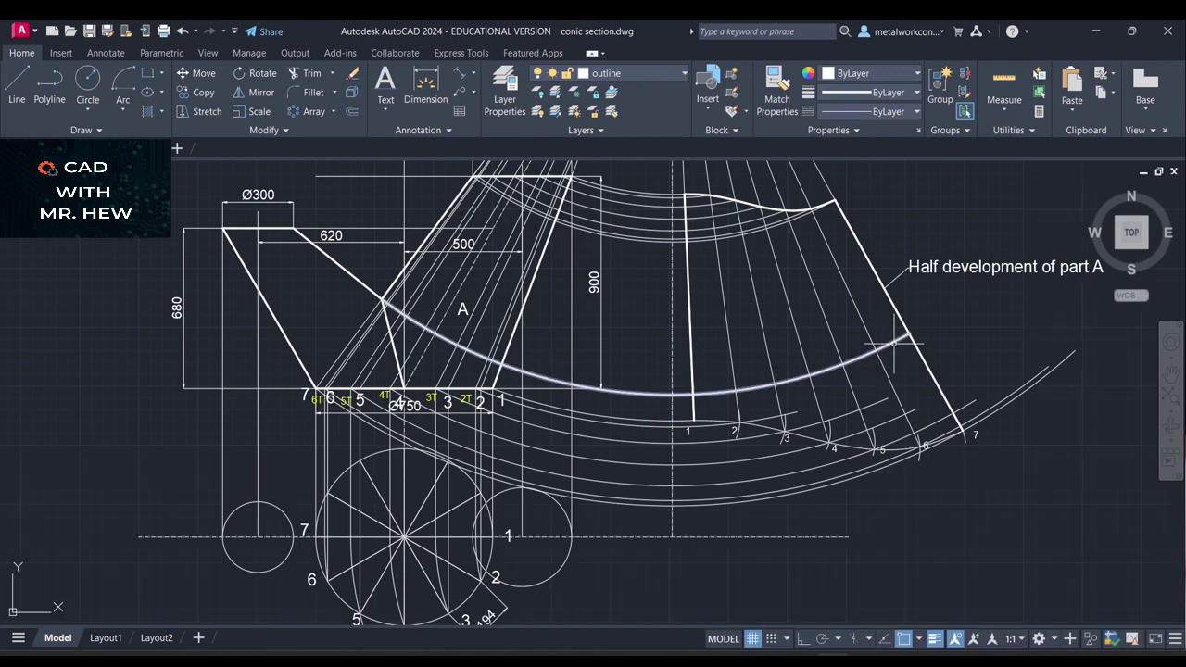
{"action": "left_click", "coordinate": [879, 348]}
{"action": "left_click", "coordinate": [636, 72]}
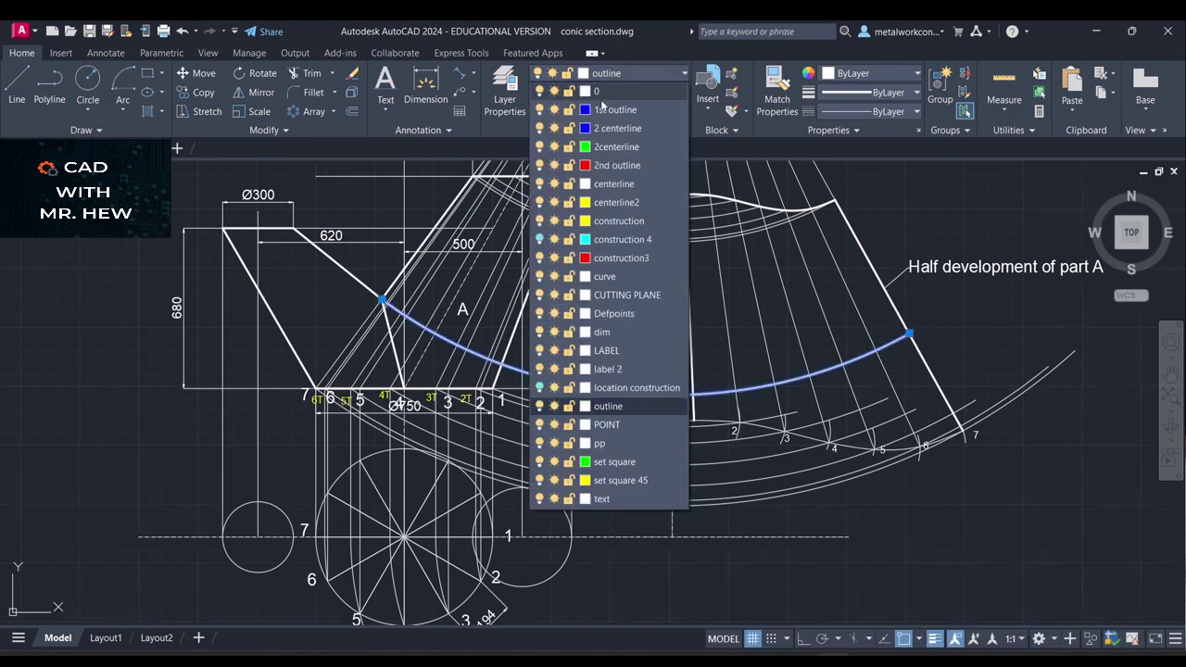
{"action": "left_click", "coordinate": [600, 91]}
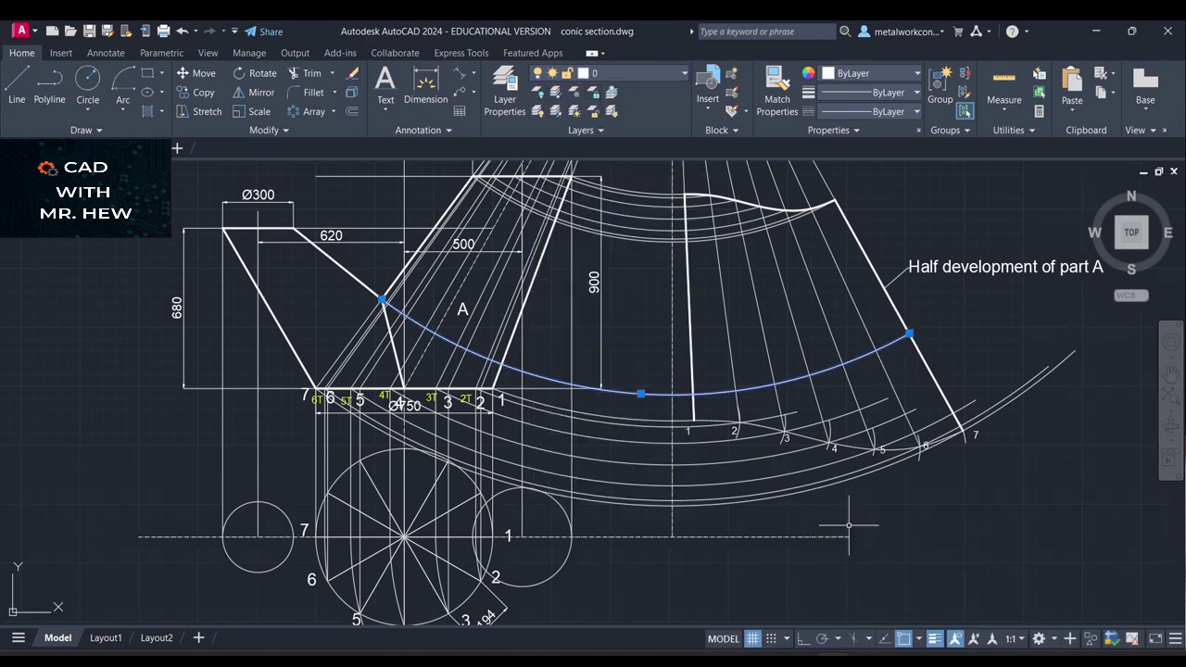
{"action": "key", "text": "Escape"}
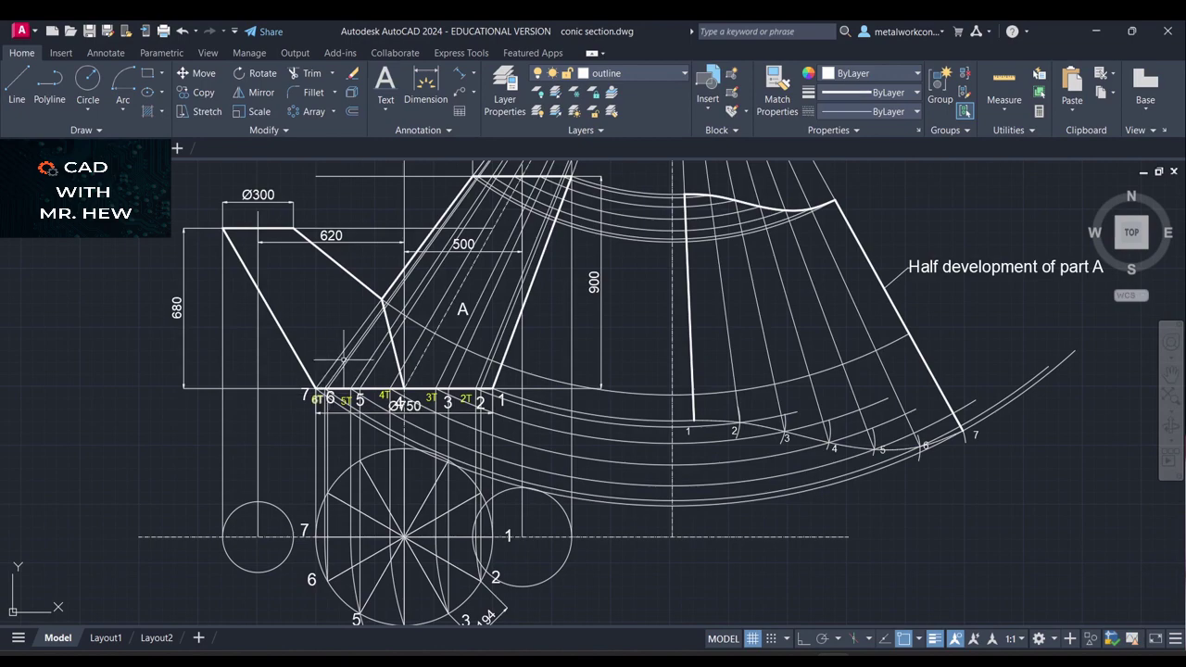
Draw a Center, Start, End arc about the cone apex from the intersection of line 6T with the junction line to development line 6
{"action": "scroll", "coordinate": [368, 333], "scroll_direction": "up", "scroll_amount": 4}
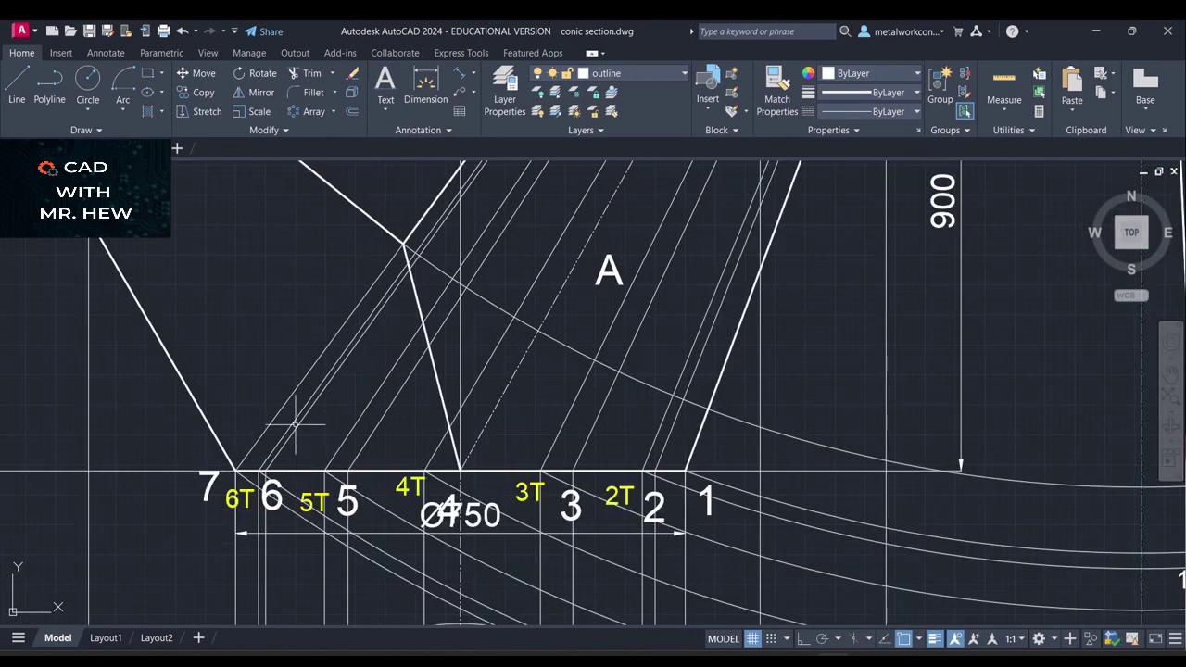
{"action": "scroll", "coordinate": [565, 317], "scroll_direction": "down", "scroll_amount": 6}
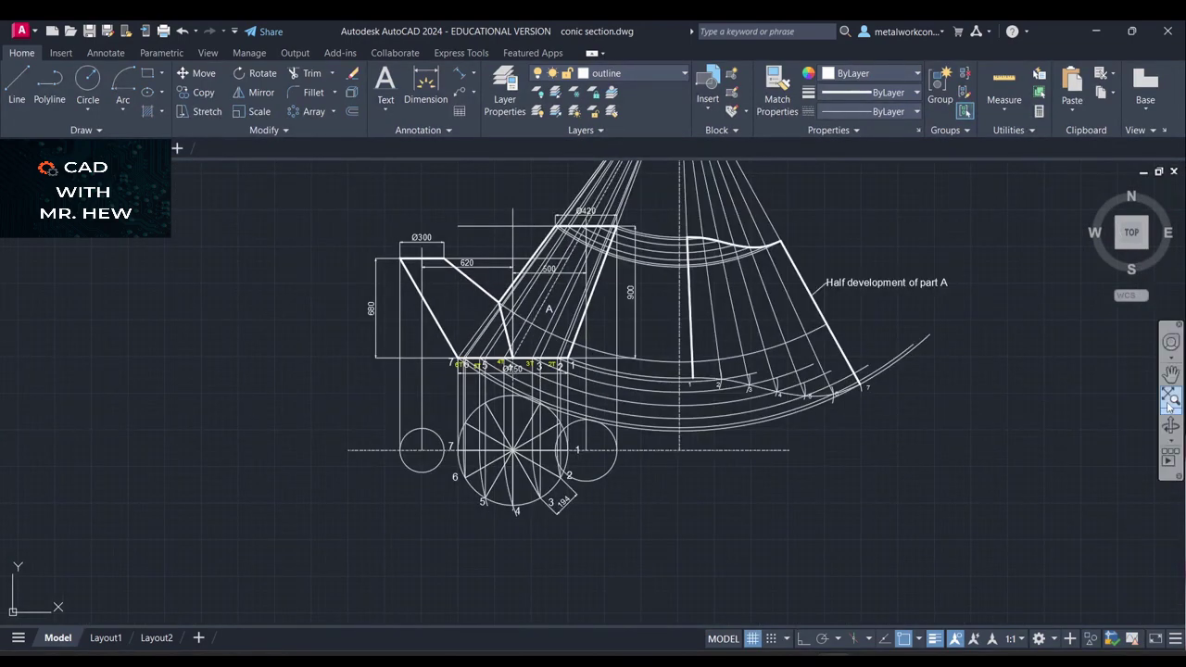
{"action": "left_click", "coordinate": [1170, 372]}
{"action": "mouse_move", "coordinate": [966, 263]}
{"action": "left_mouse_down"}
{"action": "mouse_move", "coordinate": [959, 394]}
{"action": "mouse_move", "coordinate": [942, 436]}
{"action": "left_mouse_up"}
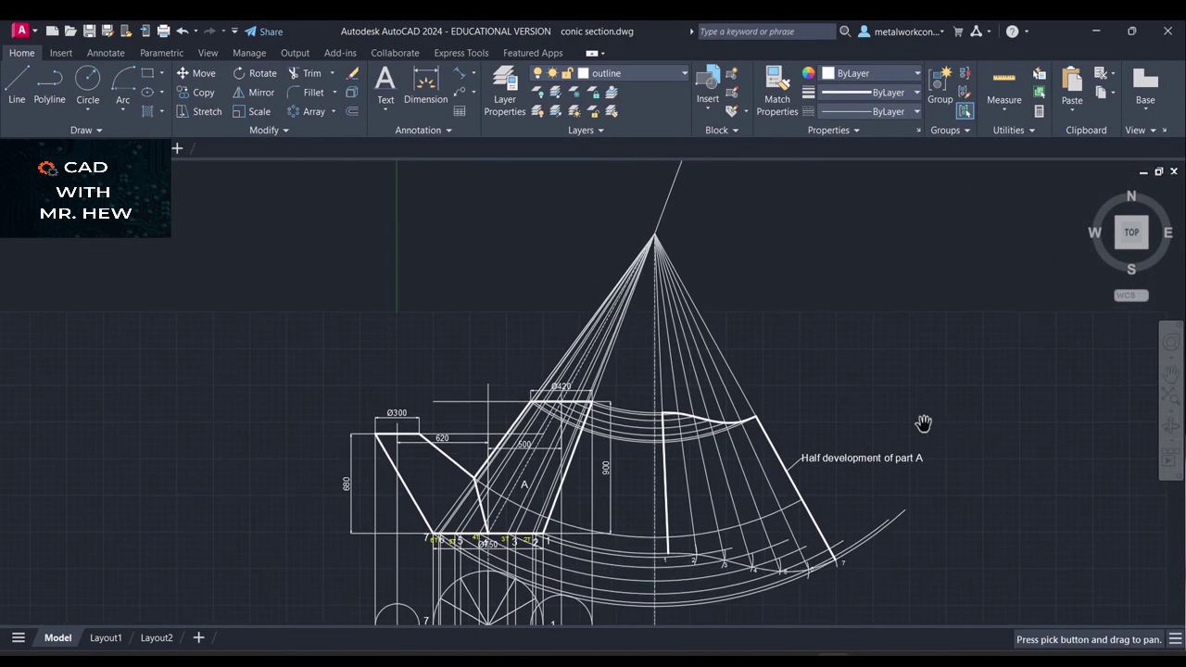
{"action": "mouse_move", "coordinate": [801, 313]}
{"action": "left_mouse_down"}
{"action": "mouse_move", "coordinate": [800, 342]}
{"action": "mouse_move", "coordinate": [799, 259]}
{"action": "left_mouse_up"}
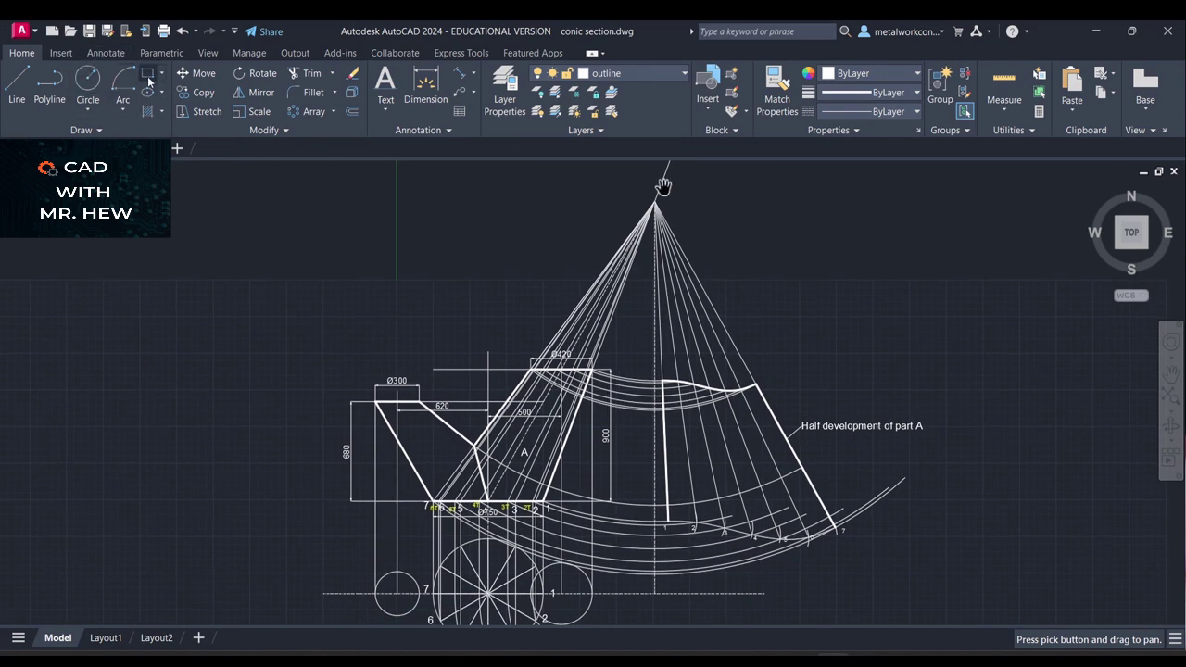
{"action": "left_click", "coordinate": [128, 108]}
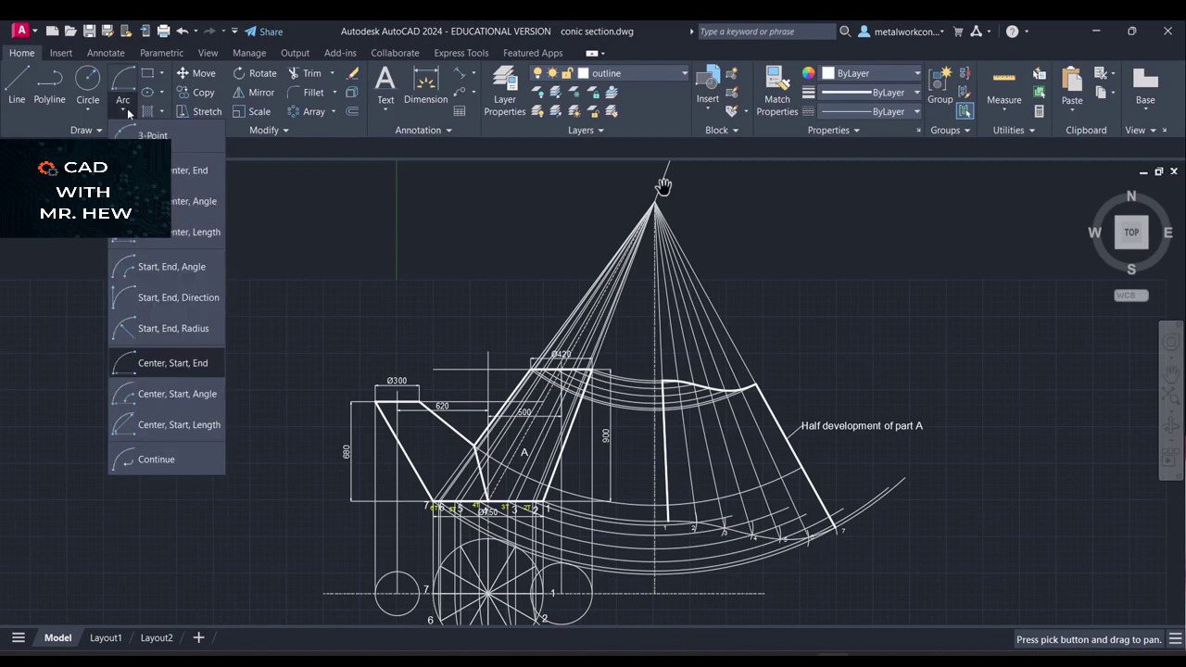
{"action": "left_click", "coordinate": [180, 362]}
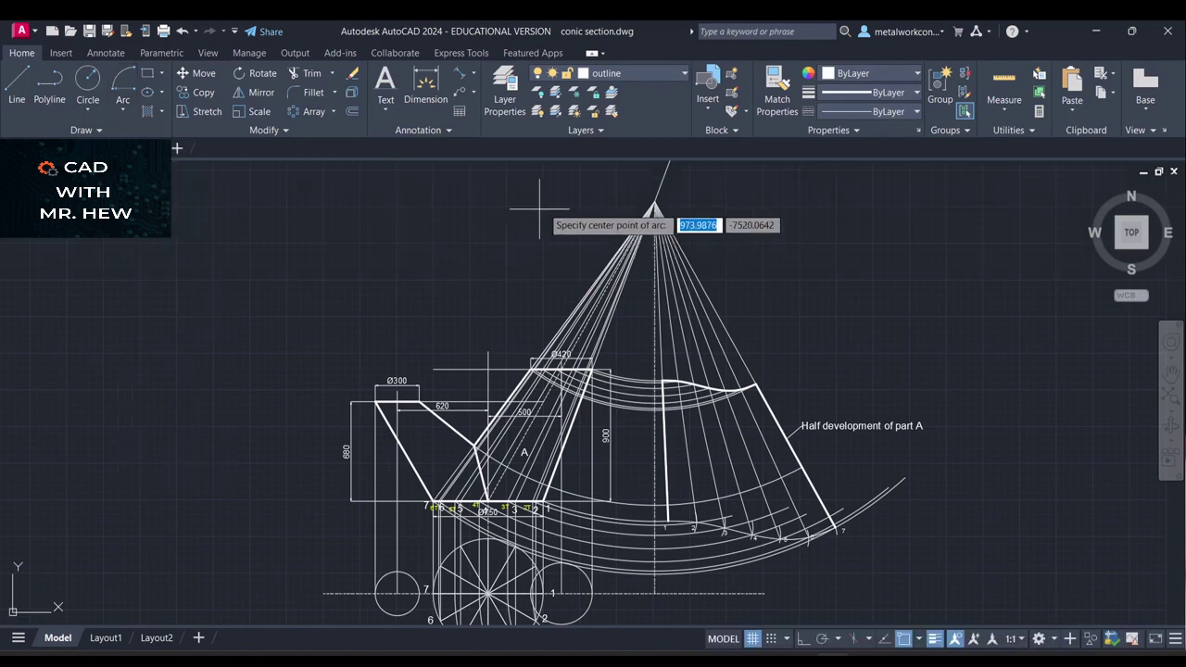
{"action": "left_click", "coordinate": [654, 202]}
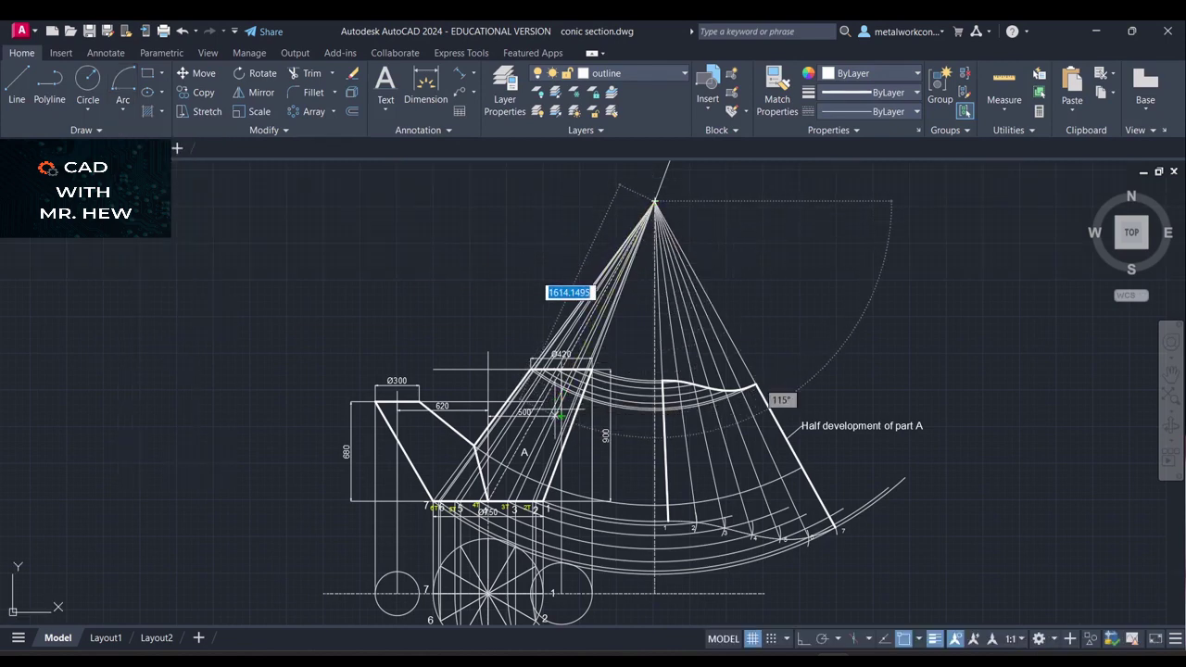
{"action": "scroll", "coordinate": [547, 412], "scroll_direction": "up", "scroll_amount": 6}
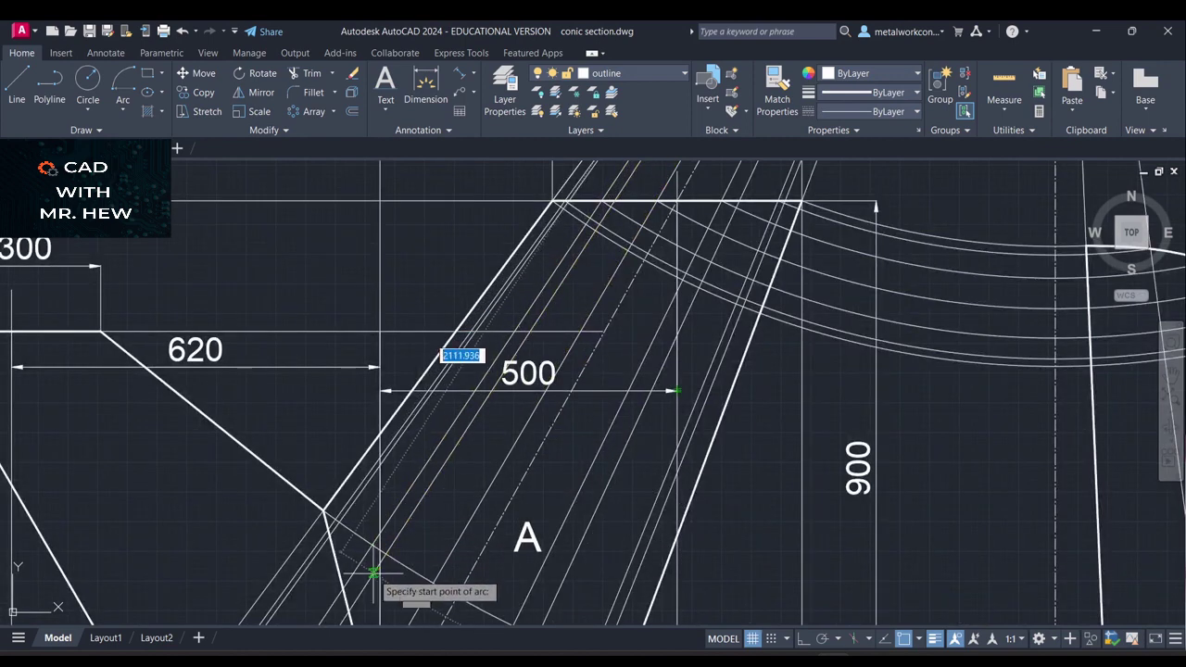
{"action": "scroll", "coordinate": [375, 562], "scroll_direction": "up", "scroll_amount": 2}
{"action": "scroll", "coordinate": [343, 547], "scroll_direction": "up", "scroll_amount": 4}
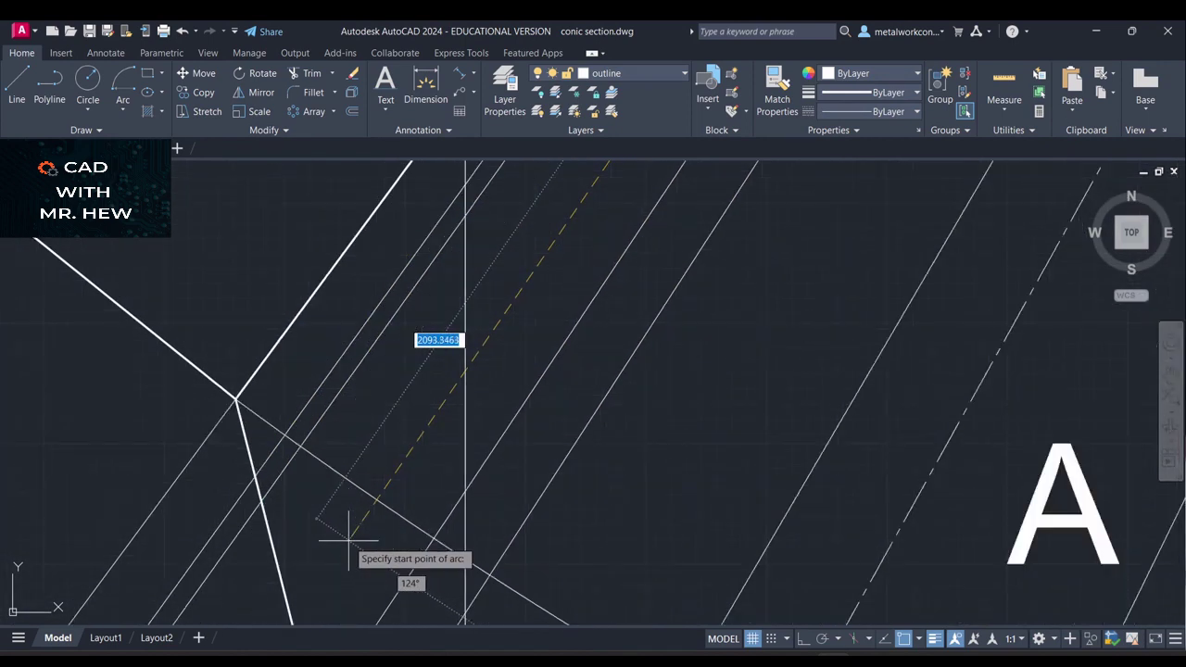
{"action": "left_click", "coordinate": [255, 476]}
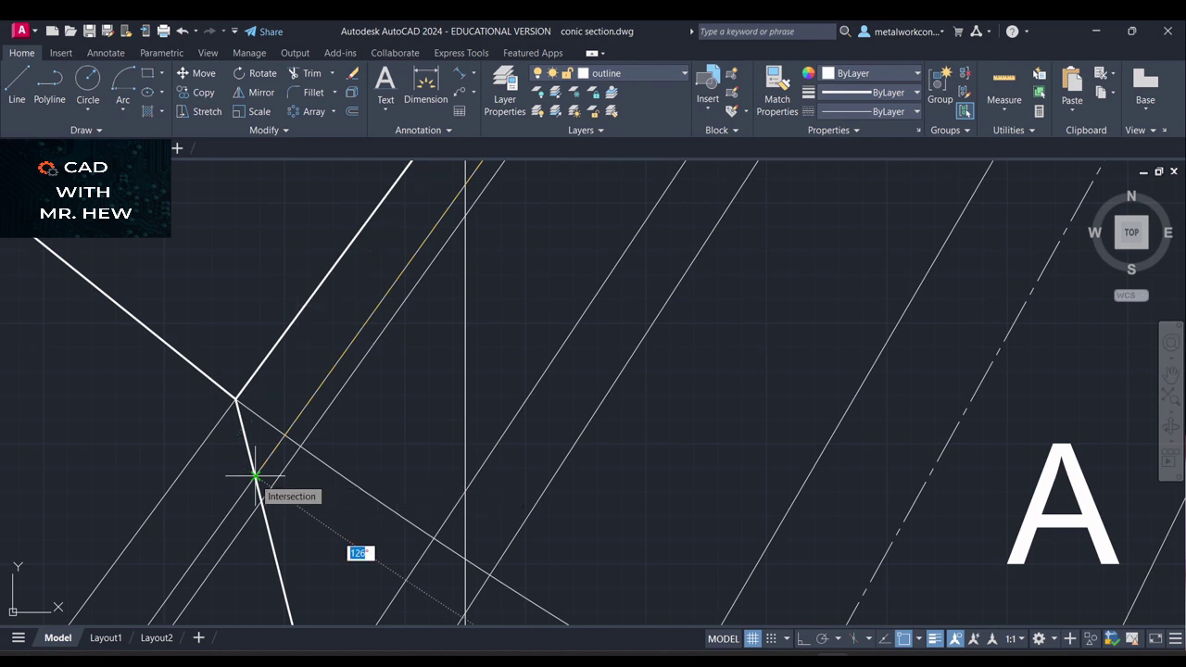
{"action": "left_click", "coordinate": [468, 620]}
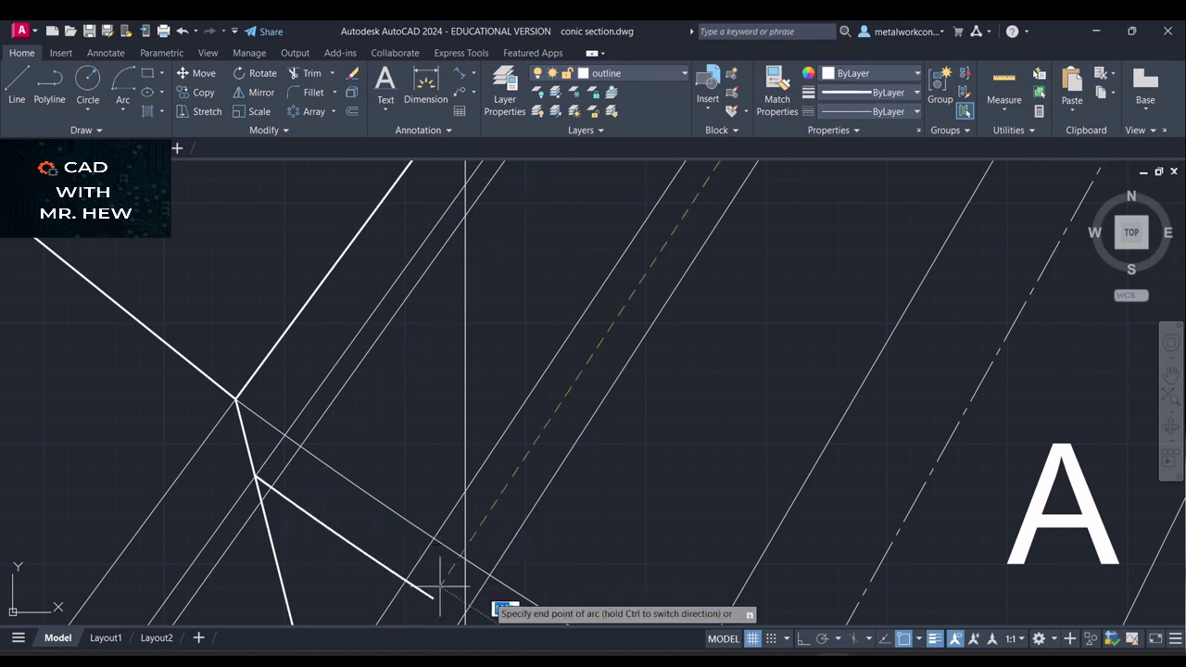
{"action": "left_click", "coordinate": [1172, 375]}
{"action": "left_click_drag", "start_coordinate": [1071, 424], "coordinate": [831, 121]}
{"action": "scroll", "coordinate": [889, 377], "scroll_direction": "down", "scroll_amount": 4}
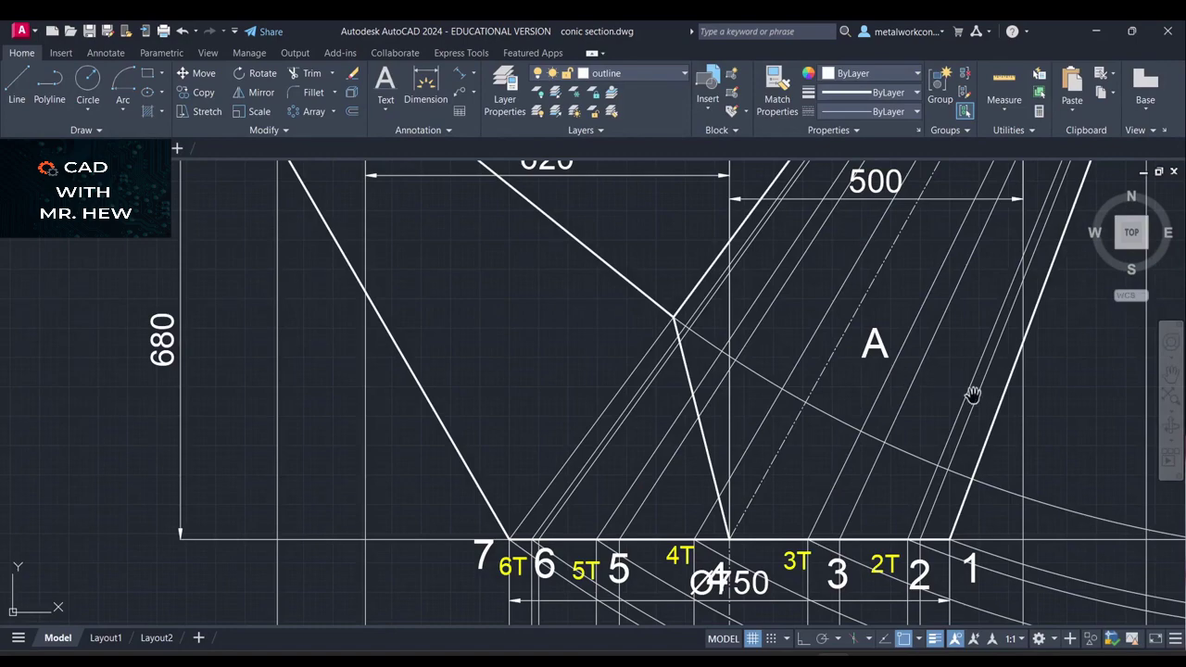
{"action": "mouse_move", "coordinate": [972, 394]}
{"action": "left_mouse_down"}
{"action": "mouse_move", "coordinate": [776, 368]}
{"action": "mouse_move", "coordinate": [635, 331]}
{"action": "left_mouse_up"}
{"action": "scroll", "coordinate": [625, 326], "scroll_direction": "down", "scroll_amount": 3}
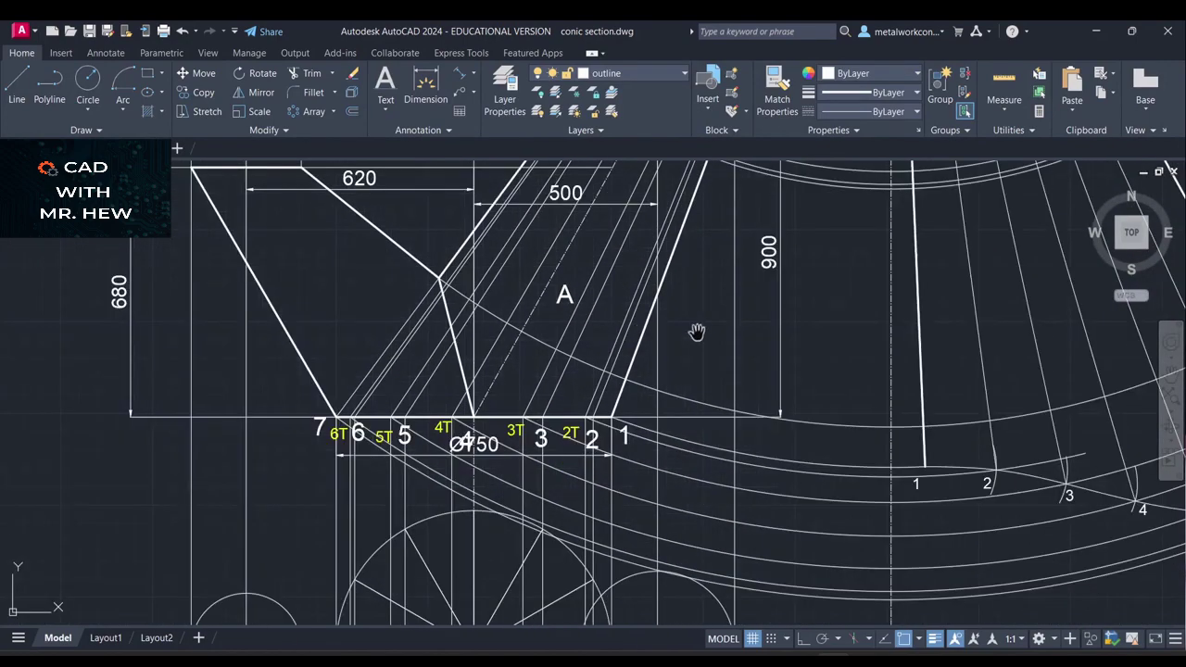
{"action": "left_click_drag", "start_coordinate": [834, 326], "coordinate": [643, 346]}
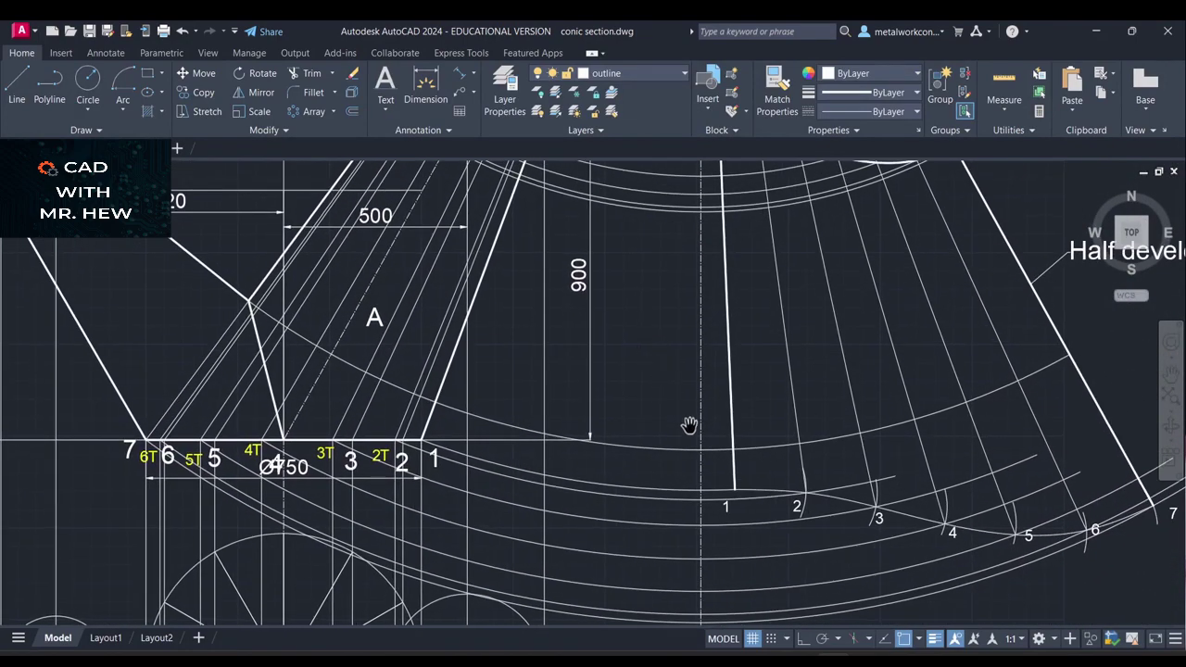
{"action": "key", "text": "Escape"}
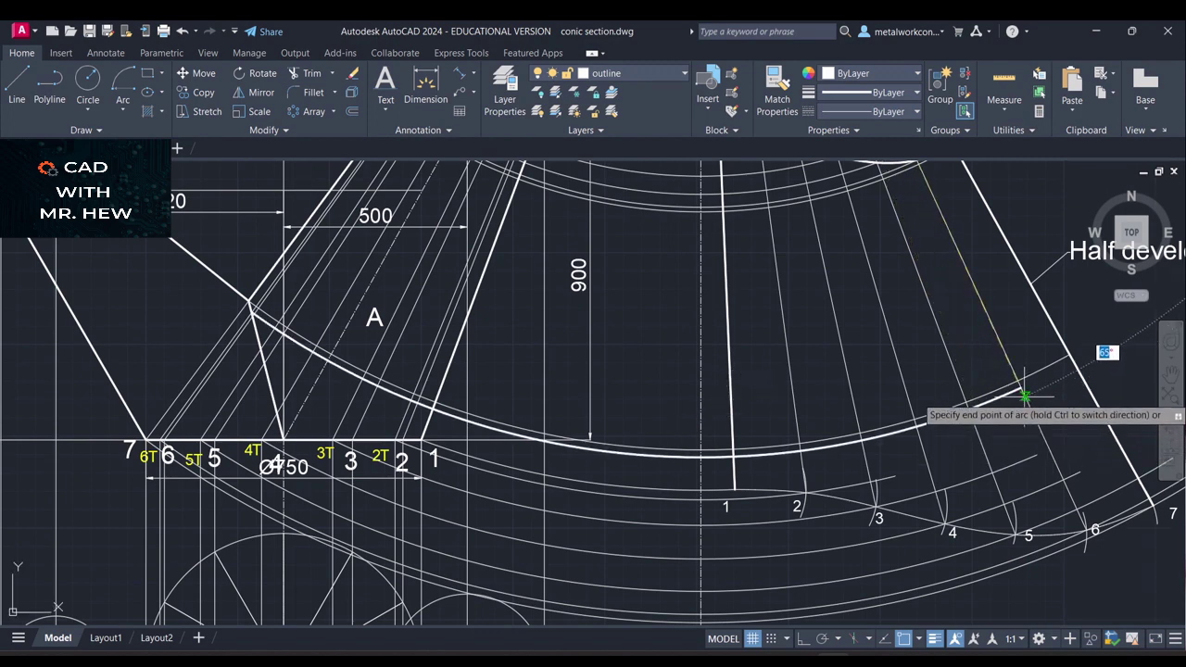
{"action": "left_click", "coordinate": [1025, 396]}
Continue the arc tangentially past development line 7, and trim the extension away
{"action": "key", "text": "Return"}
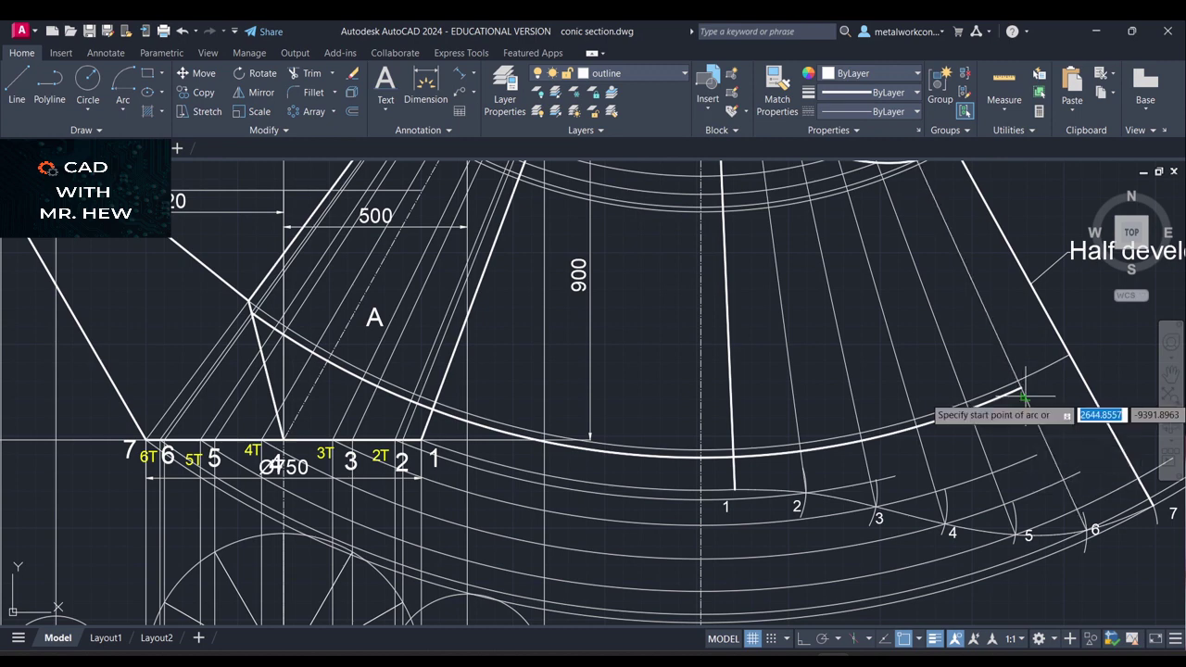
{"action": "key", "text": "Return"}
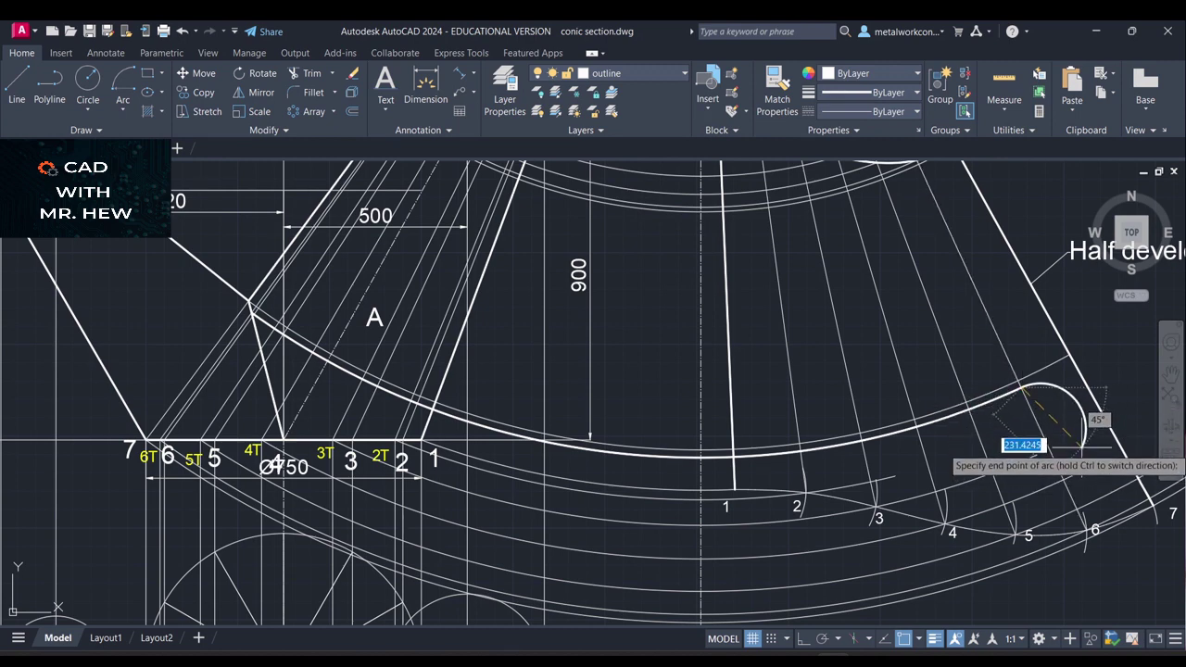
{"action": "left_click", "coordinate": [1118, 342]}
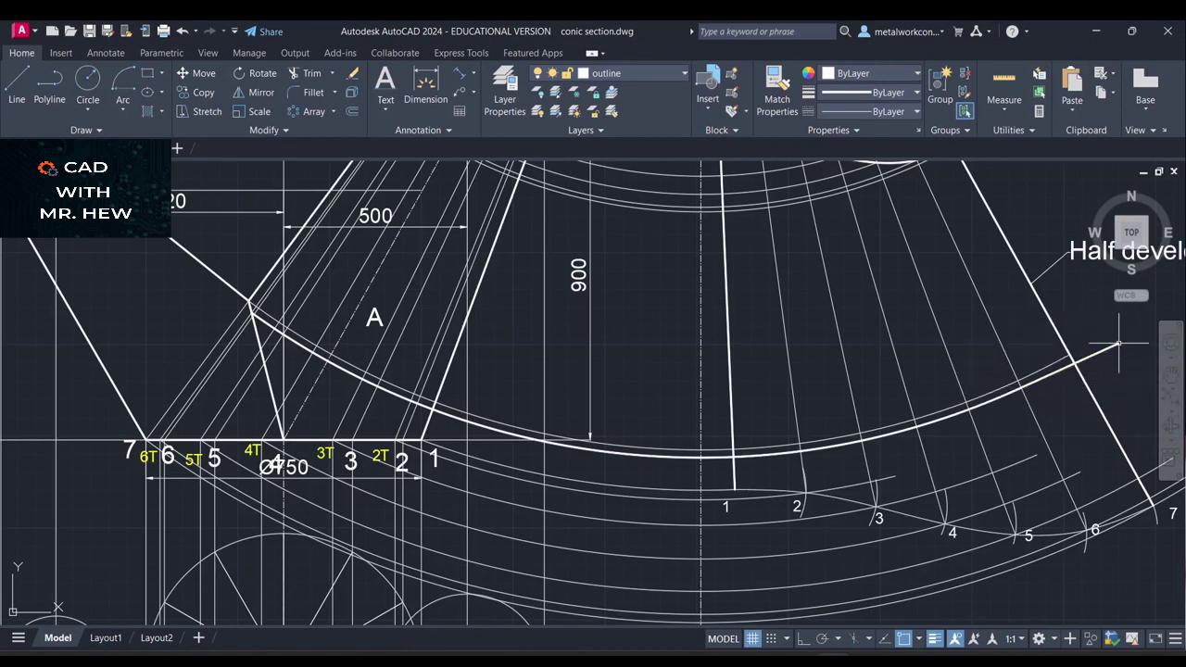
{"action": "key", "text": "Return"}
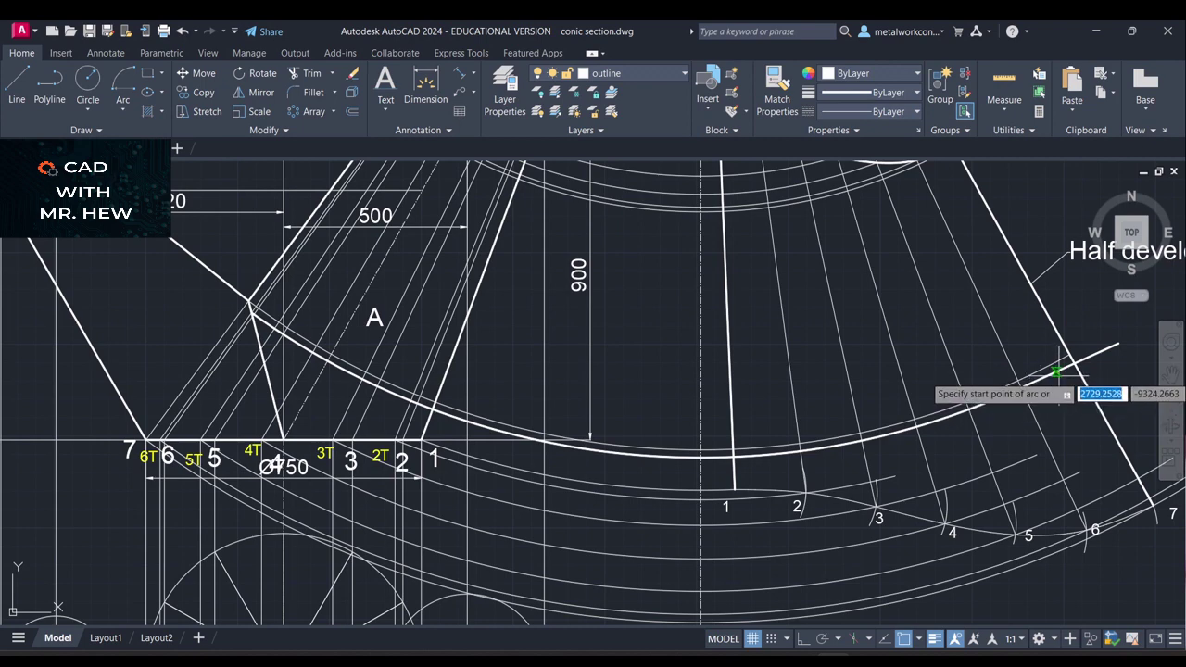
{"action": "left_click", "coordinate": [309, 73]}
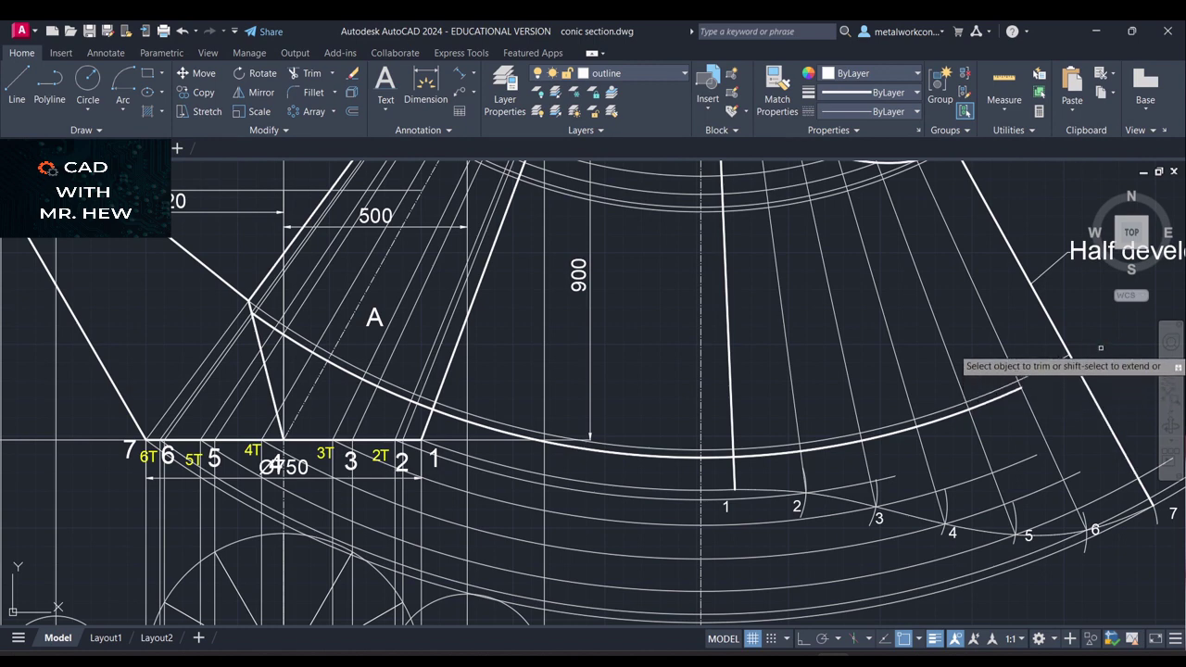
Move the arc ending on development line 6 to layer 0 and clear the selection
{"action": "left_click", "coordinate": [1016, 390]}
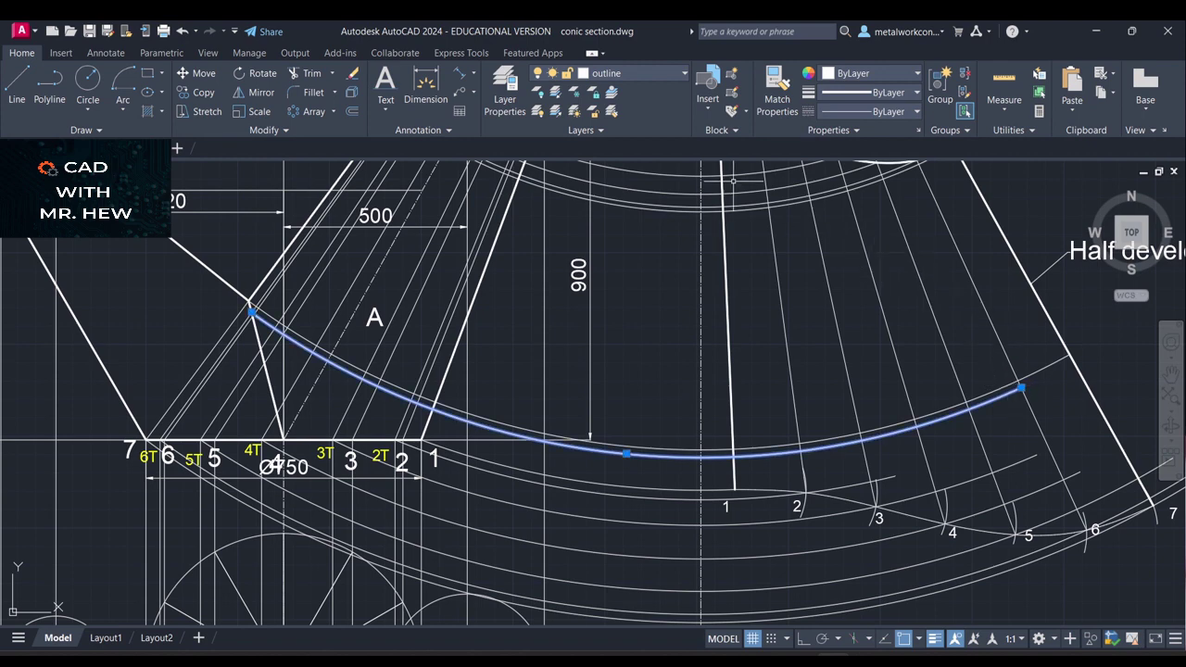
{"action": "left_click", "coordinate": [673, 73]}
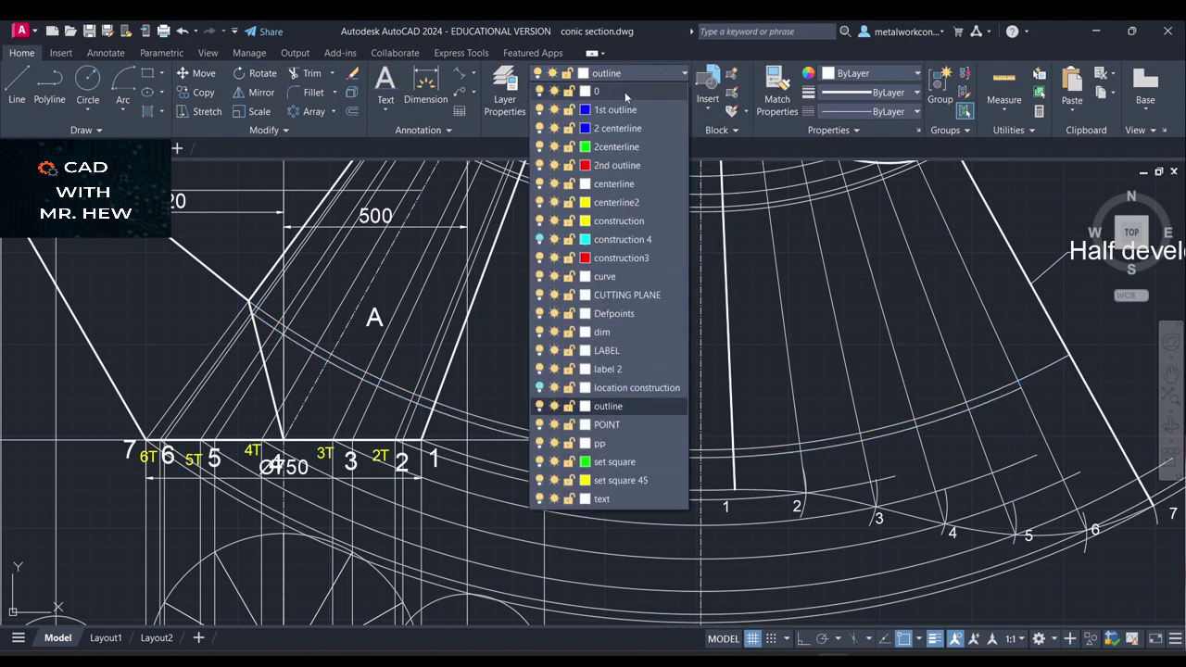
{"action": "left_click", "coordinate": [624, 91]}
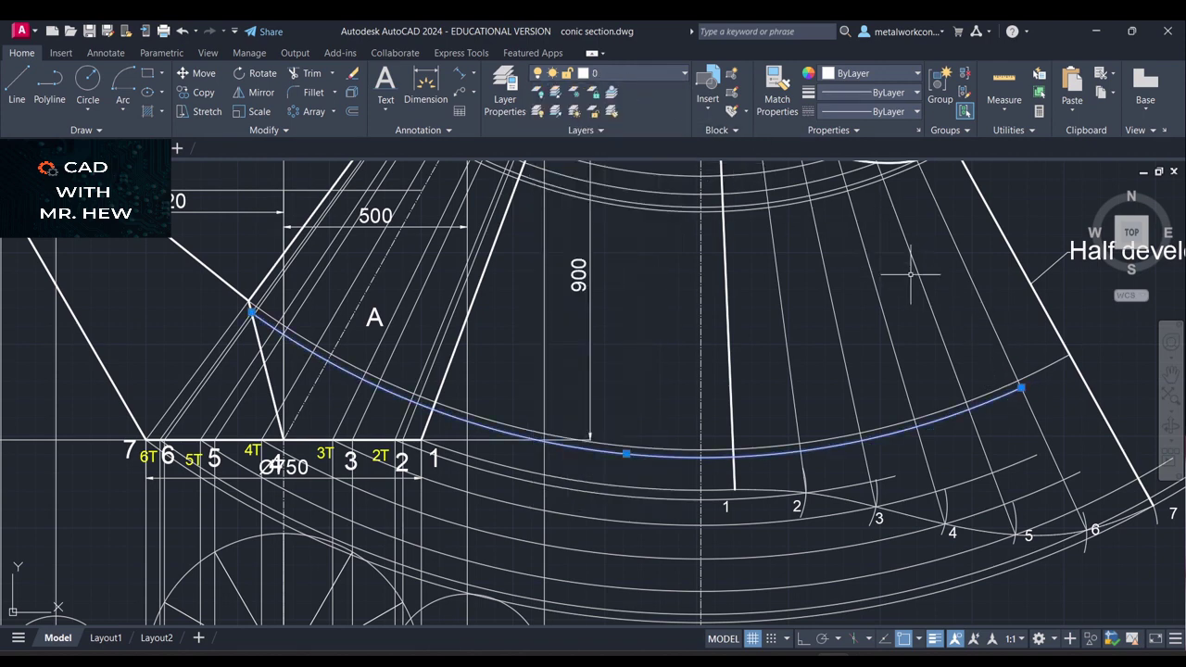
{"action": "key", "text": "Escape"}
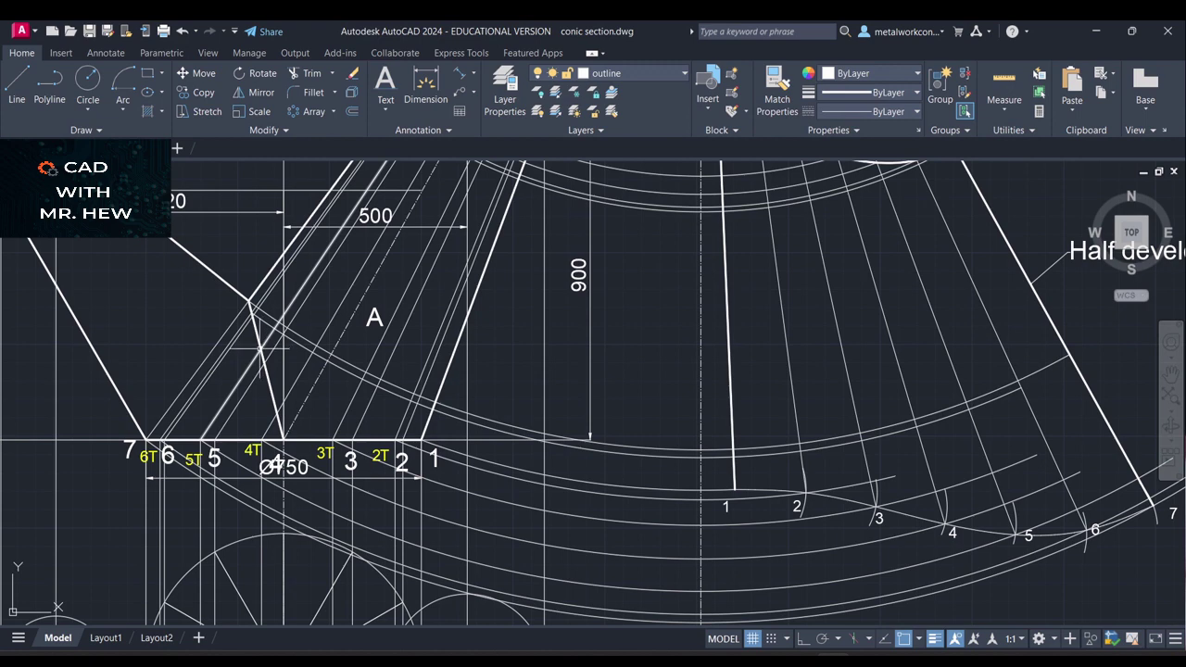
Draw a Center, Start, End arc about the cone apex from the intersection of line 5T with the junction line to development line 5
{"action": "scroll", "coordinate": [687, 286], "scroll_direction": "down", "scroll_amount": 2}
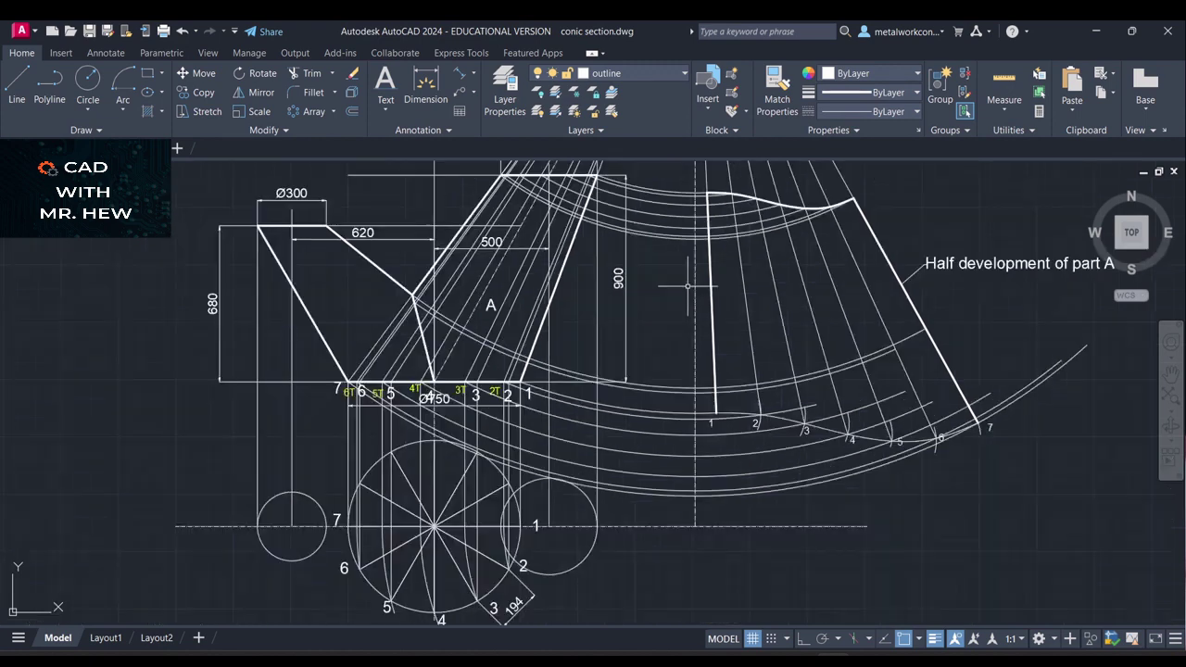
{"action": "scroll", "coordinate": [689, 288], "scroll_direction": "down", "scroll_amount": 2}
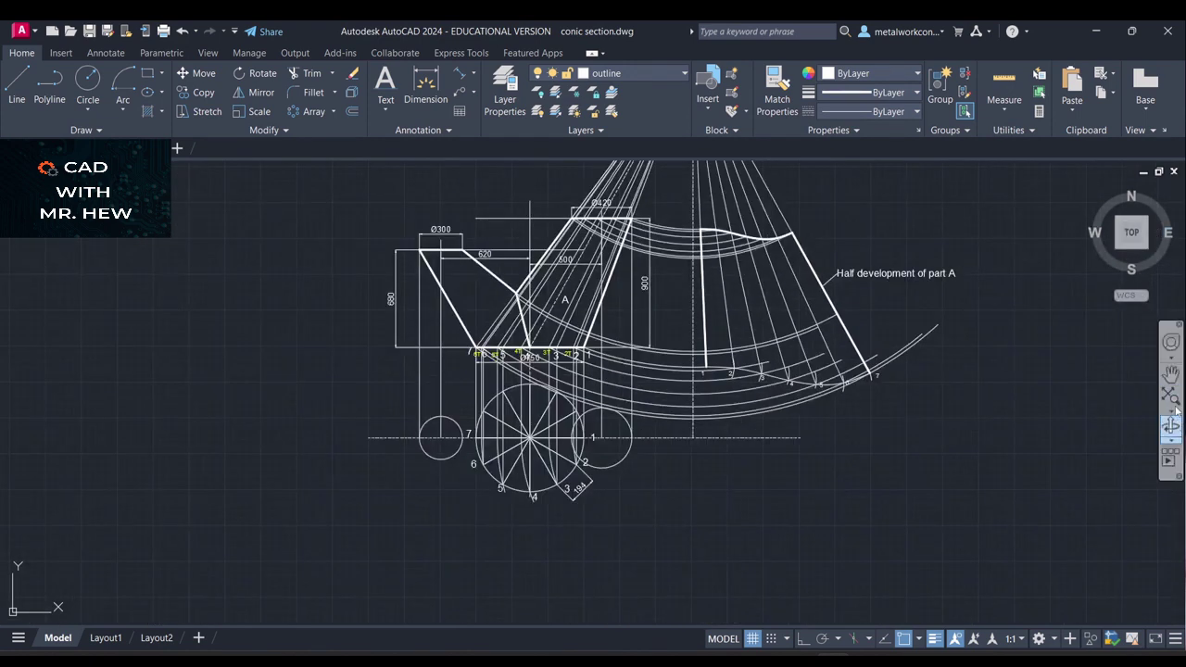
{"action": "left_click", "coordinate": [1171, 374]}
{"action": "mouse_move", "coordinate": [1001, 291]}
{"action": "left_mouse_down"}
{"action": "mouse_move", "coordinate": [934, 352]}
{"action": "mouse_move", "coordinate": [932, 392]}
{"action": "left_mouse_up"}
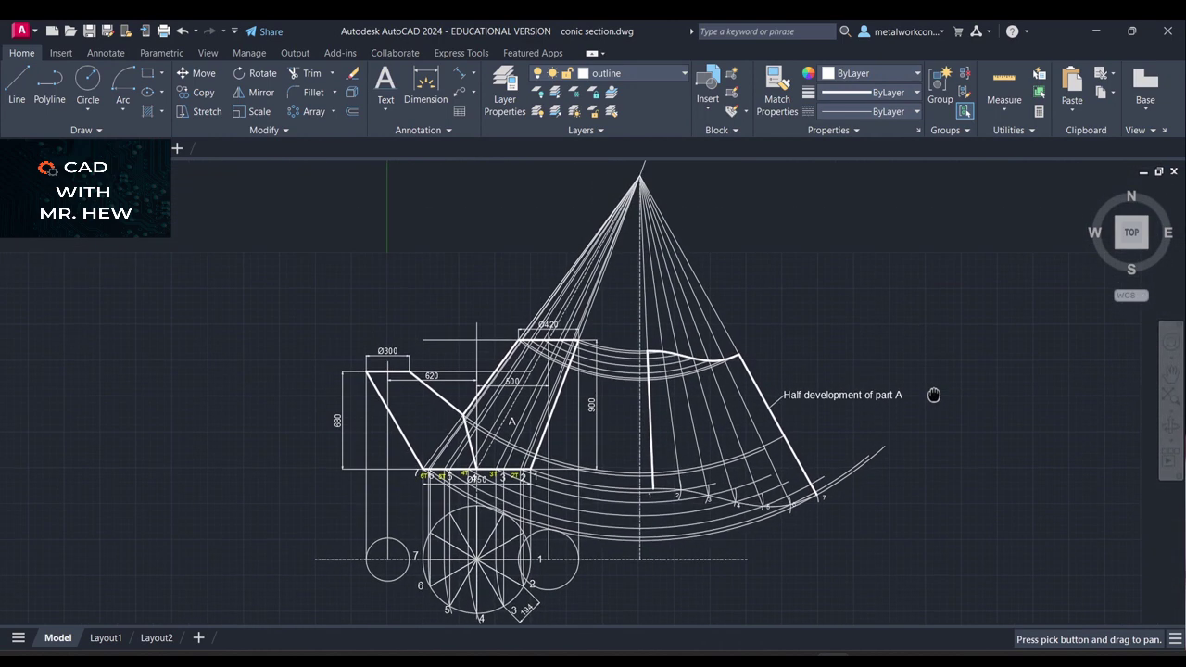
{"action": "left_click", "coordinate": [120, 108]}
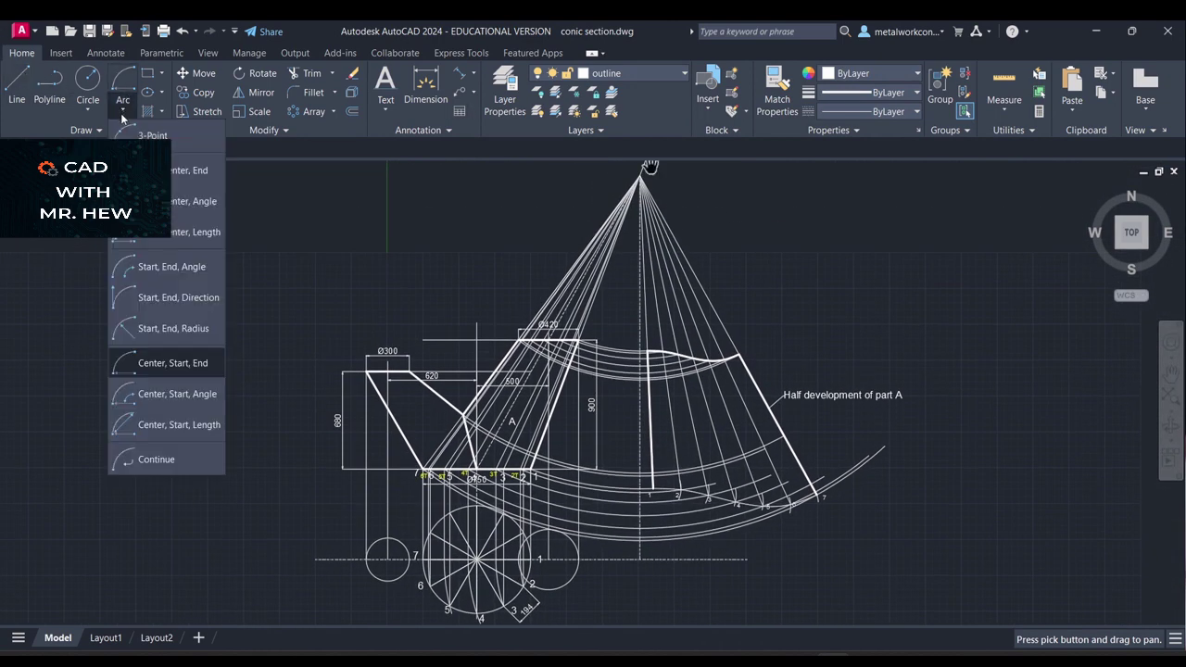
{"action": "left_click", "coordinate": [158, 362]}
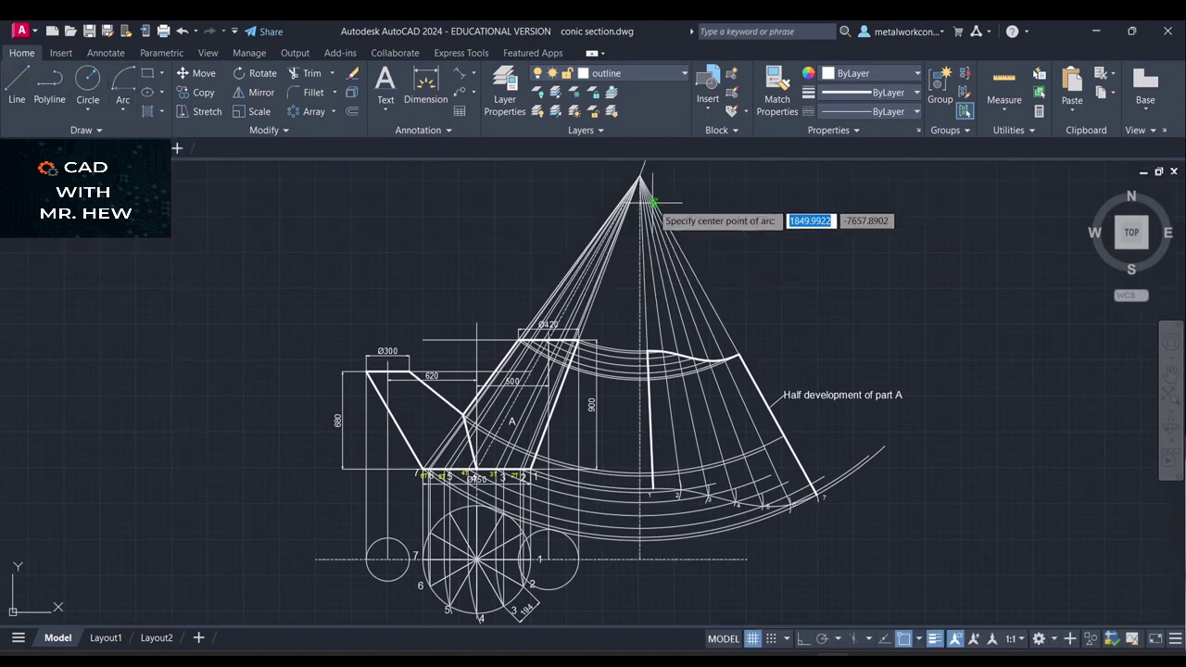
{"action": "left_click", "coordinate": [639, 174]}
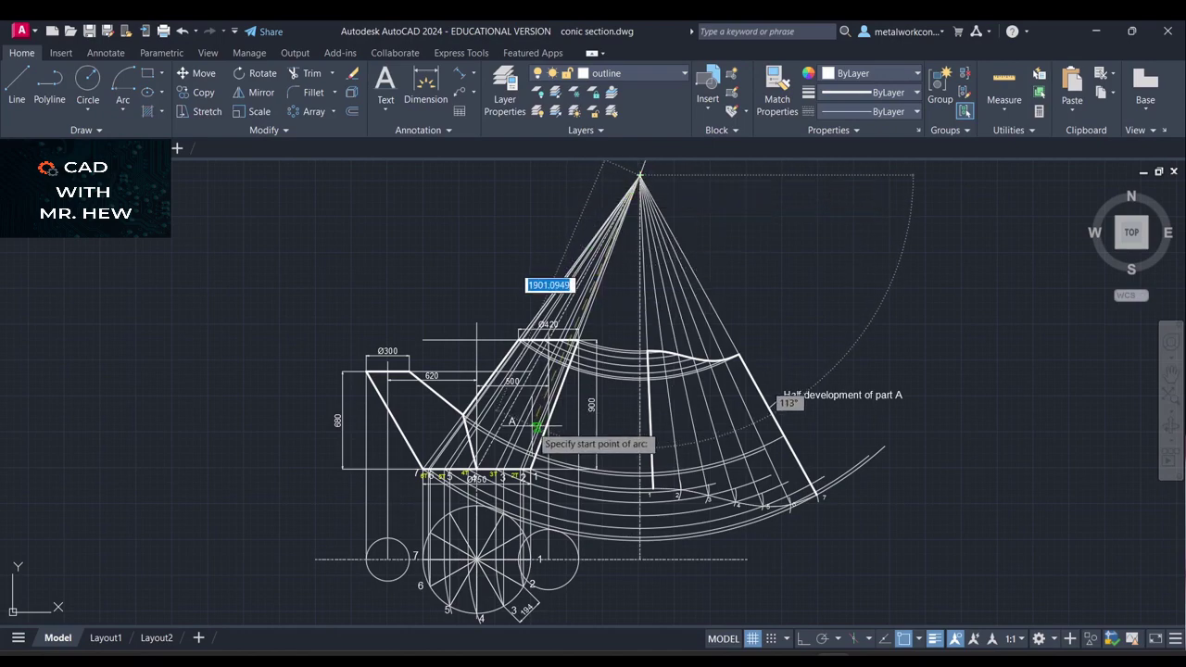
{"action": "scroll", "coordinate": [544, 408], "scroll_direction": "down", "scroll_amount": 2}
{"action": "scroll", "coordinate": [542, 421], "scroll_direction": "up", "scroll_amount": 4}
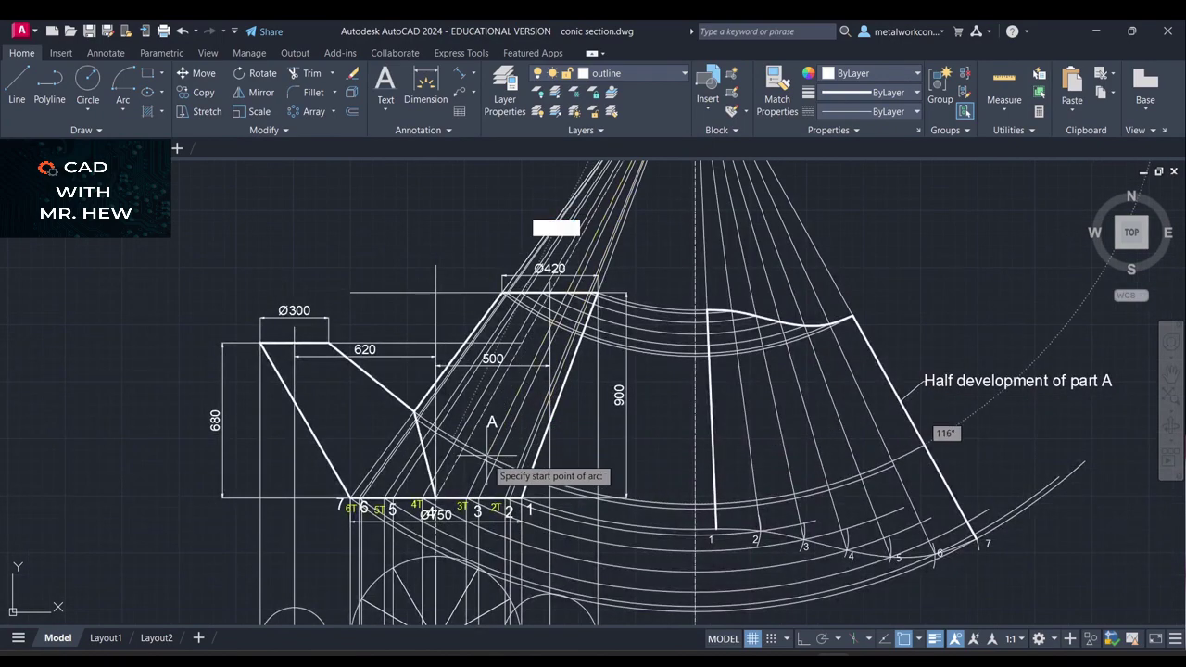
{"action": "left_click", "coordinate": [422, 442]}
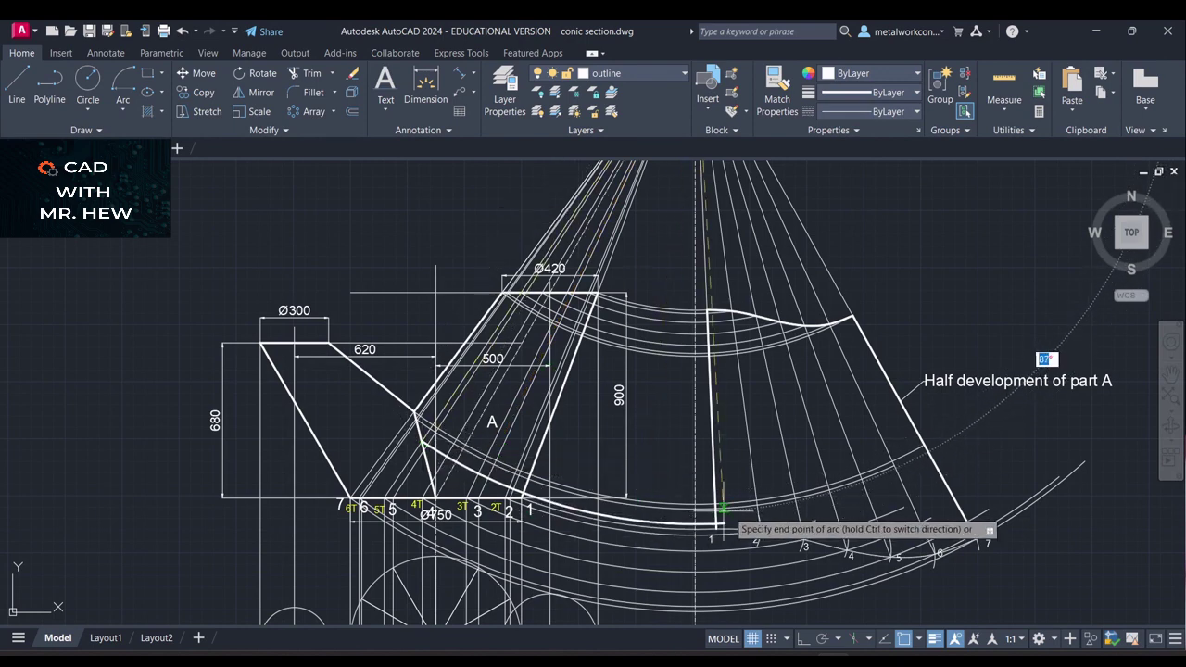
{"action": "left_click", "coordinate": [868, 496]}
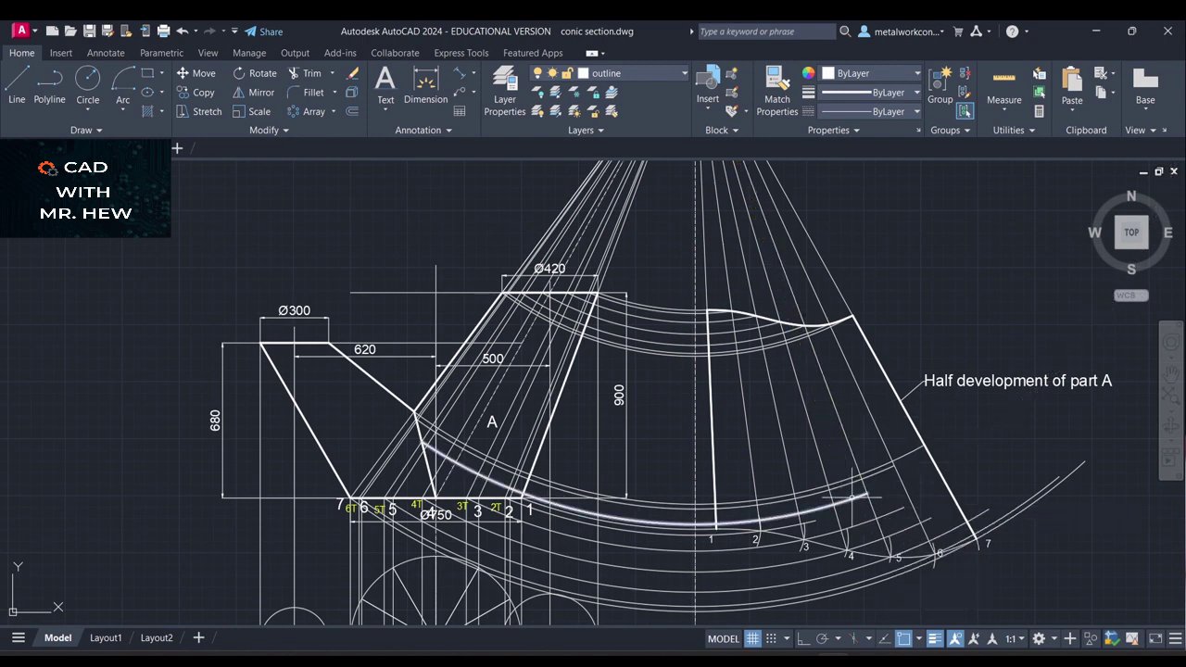
Move the arc ending on development line 5 to layer 0, clear the selection, and make layer 0 current
{"action": "left_click", "coordinate": [850, 497]}
{"action": "left_click", "coordinate": [681, 78]}
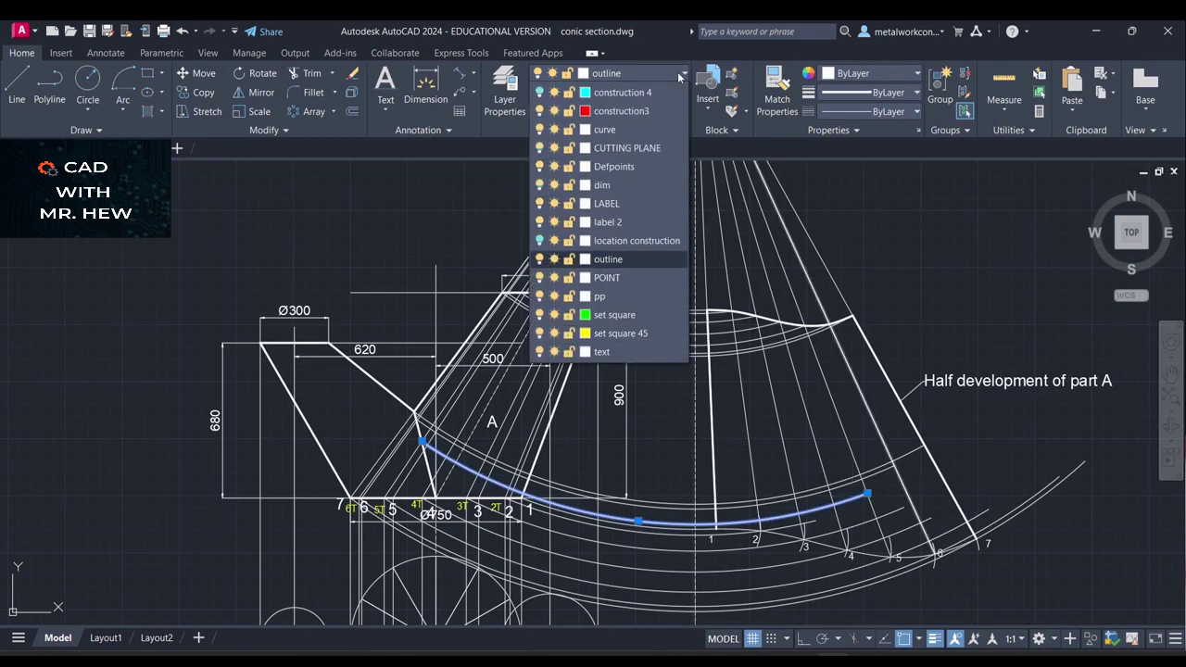
{"action": "left_click", "coordinate": [647, 81]}
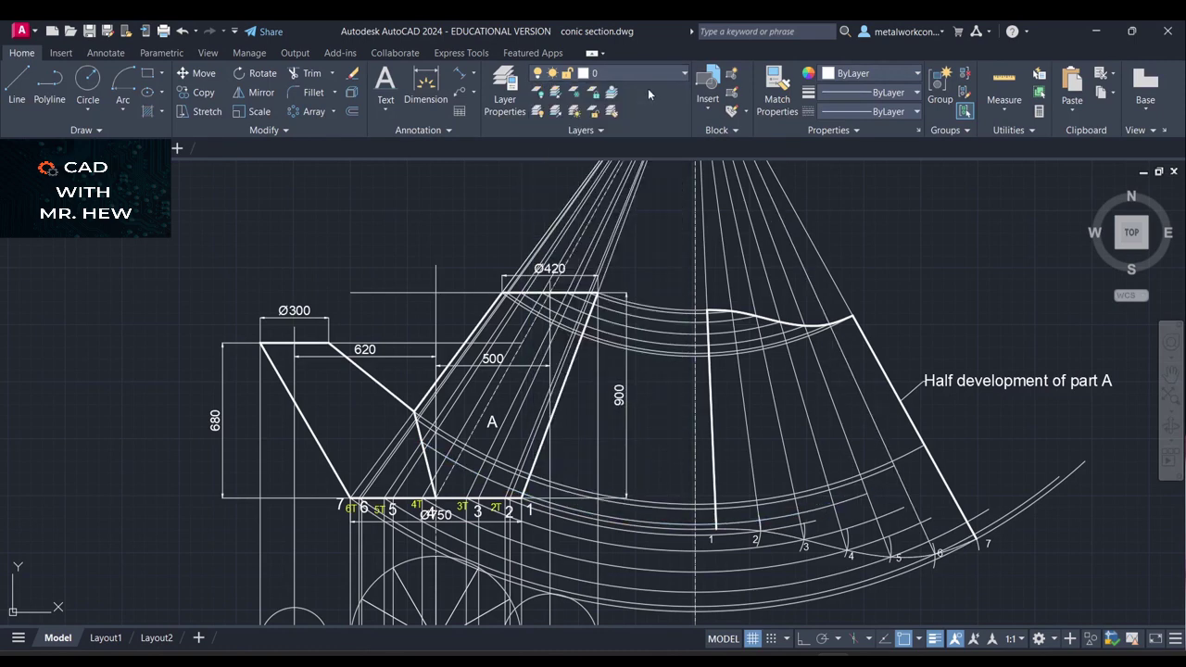
{"action": "left_click", "coordinate": [665, 185]}
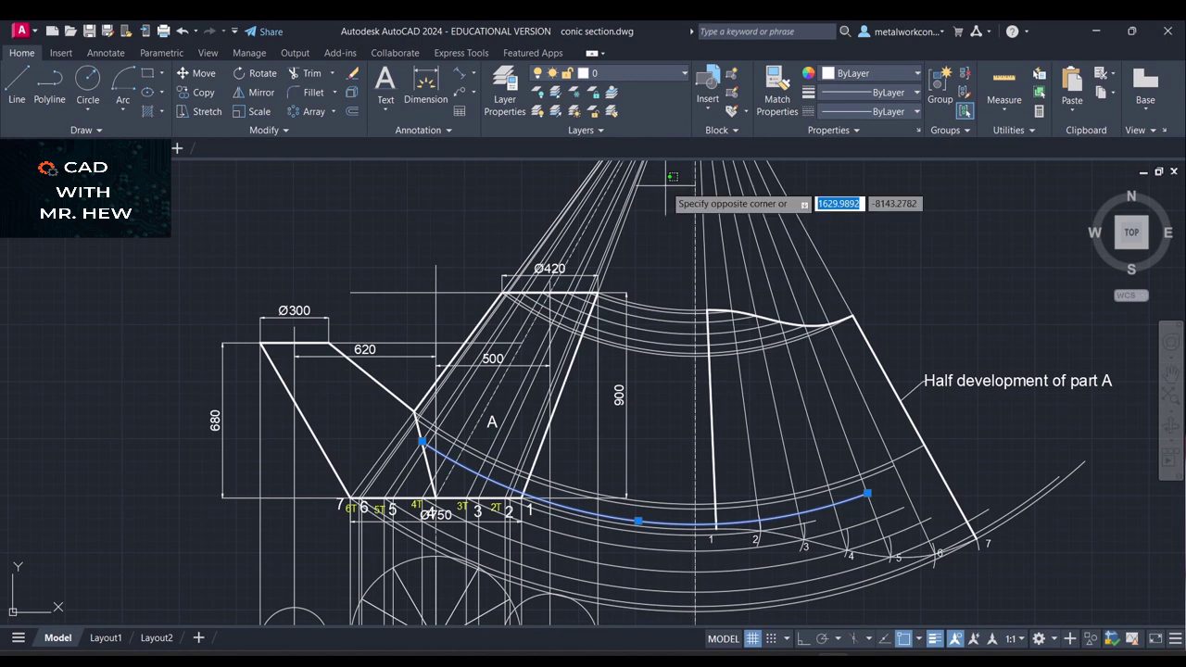
{"action": "left_click", "coordinate": [664, 167]}
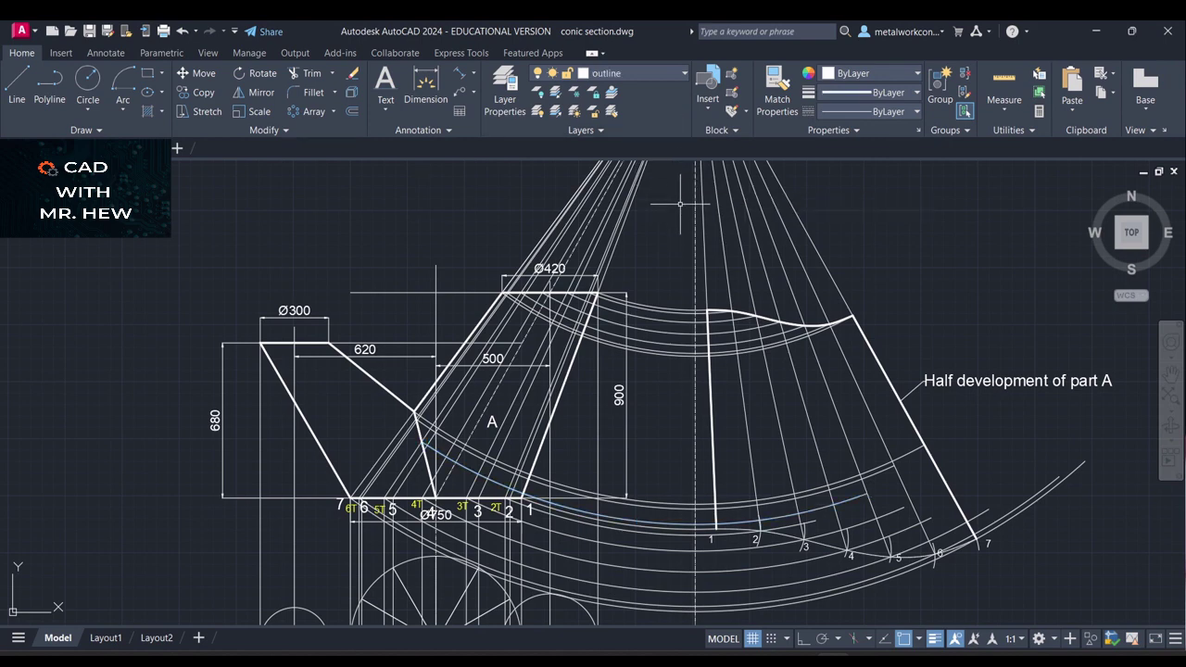
{"action": "left_click", "coordinate": [621, 79]}
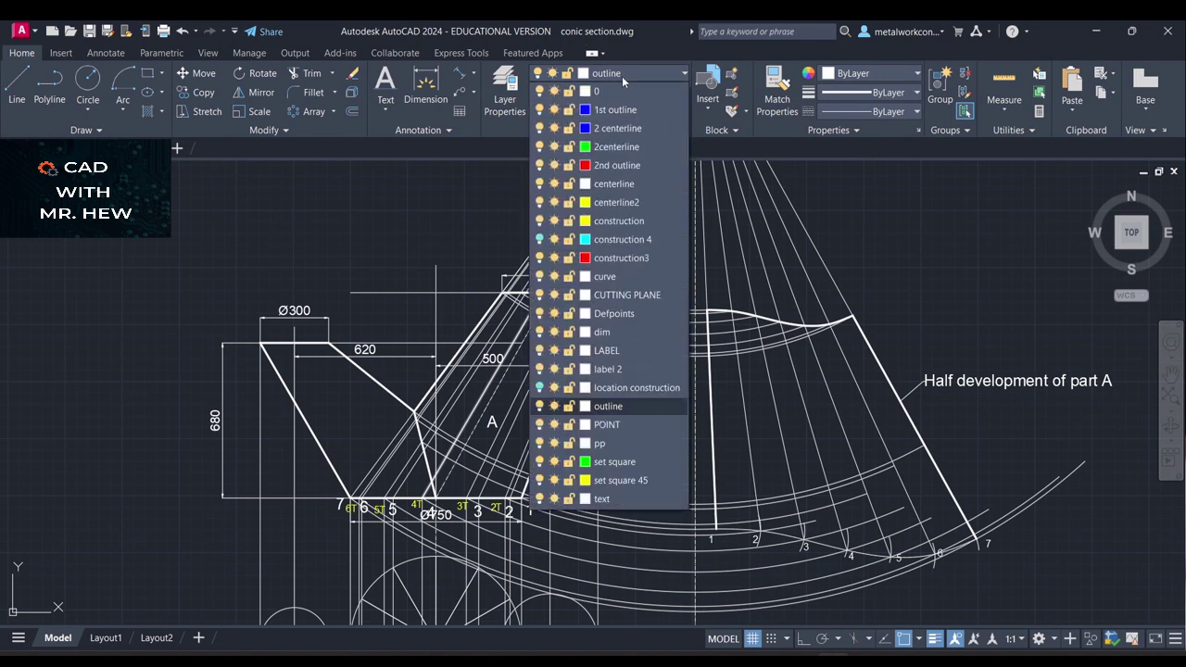
{"action": "left_click", "coordinate": [612, 93]}
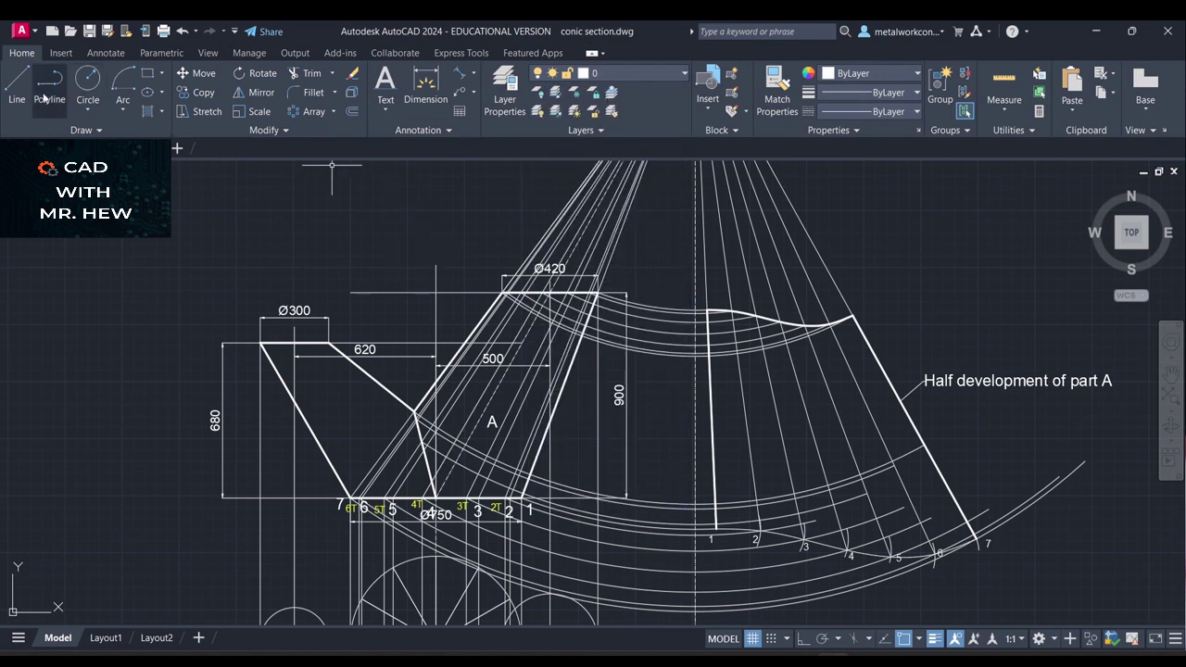
{"action": "left_click", "coordinate": [128, 112]}
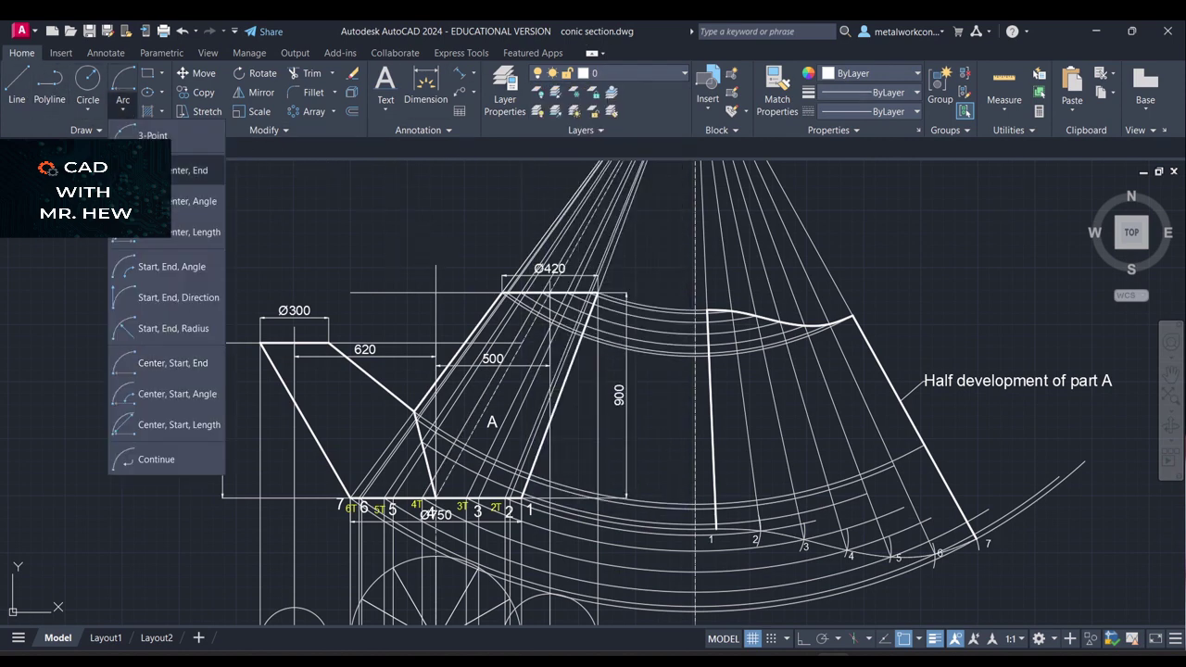
{"action": "left_click", "coordinate": [153, 363]}
{"action": "scroll", "coordinate": [1036, 315], "scroll_direction": "down", "scroll_amount": 5}
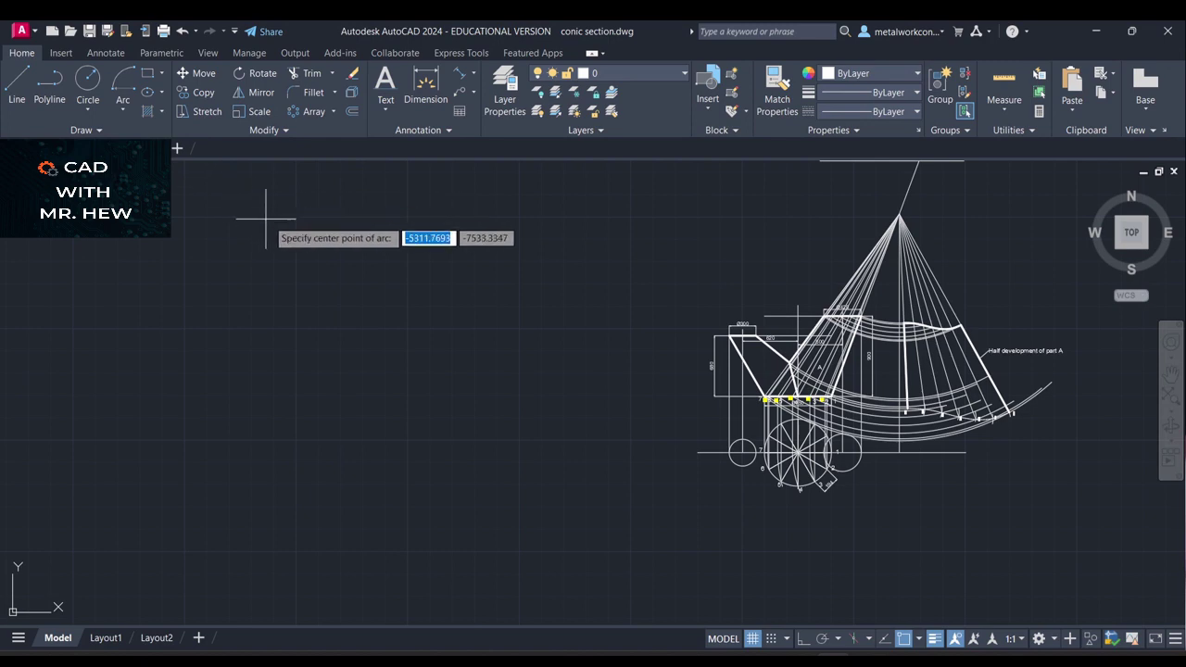
{"action": "left_click", "coordinate": [899, 214]}
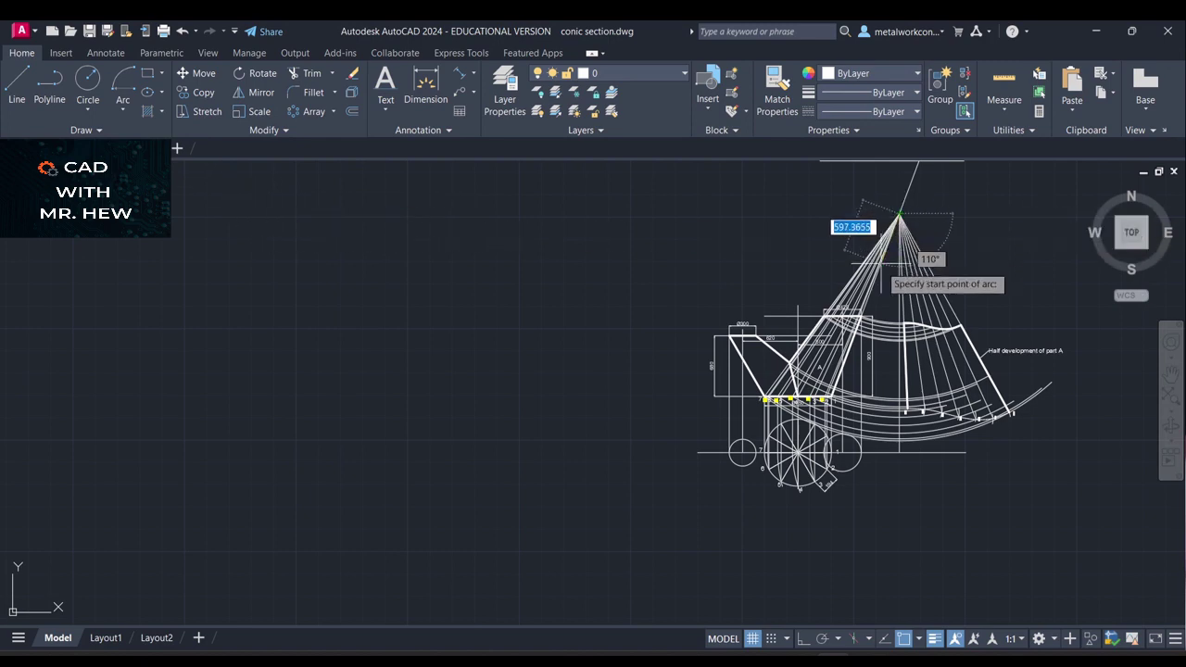
{"action": "scroll", "coordinate": [875, 274], "scroll_direction": "up", "scroll_amount": 4}
{"action": "scroll", "coordinate": [881, 268], "scroll_direction": "down", "scroll_amount": 2}
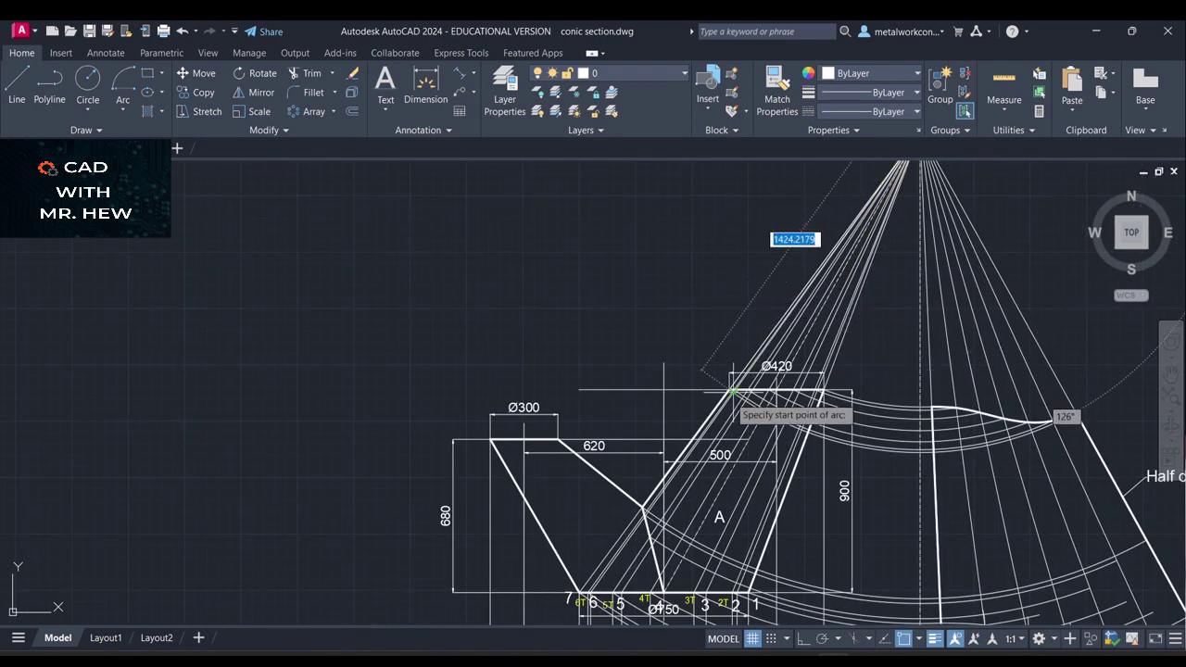
{"action": "scroll", "coordinate": [732, 392], "scroll_direction": "up", "scroll_amount": 2}
{"action": "scroll", "coordinate": [732, 393], "scroll_direction": "down", "scroll_amount": 2}
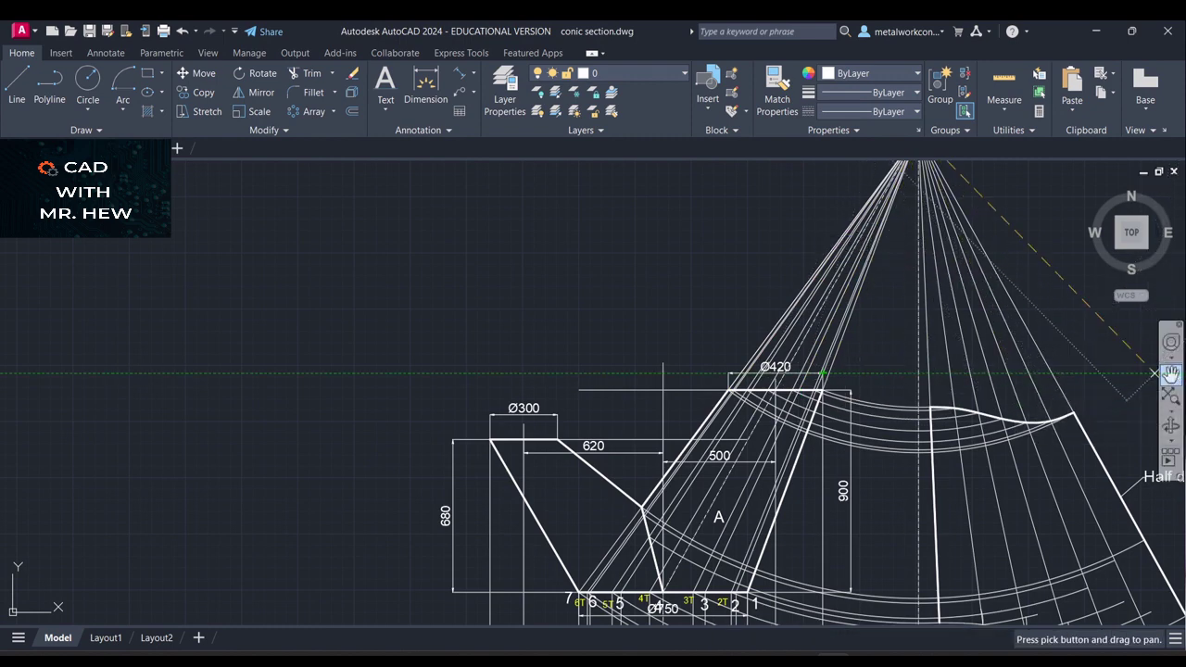
{"action": "left_click", "coordinate": [1170, 374]}
{"action": "mouse_move", "coordinate": [884, 406]}
{"action": "left_mouse_down"}
{"action": "mouse_move", "coordinate": [794, 377]}
{"action": "mouse_move", "coordinate": [594, 225]}
{"action": "left_mouse_up"}
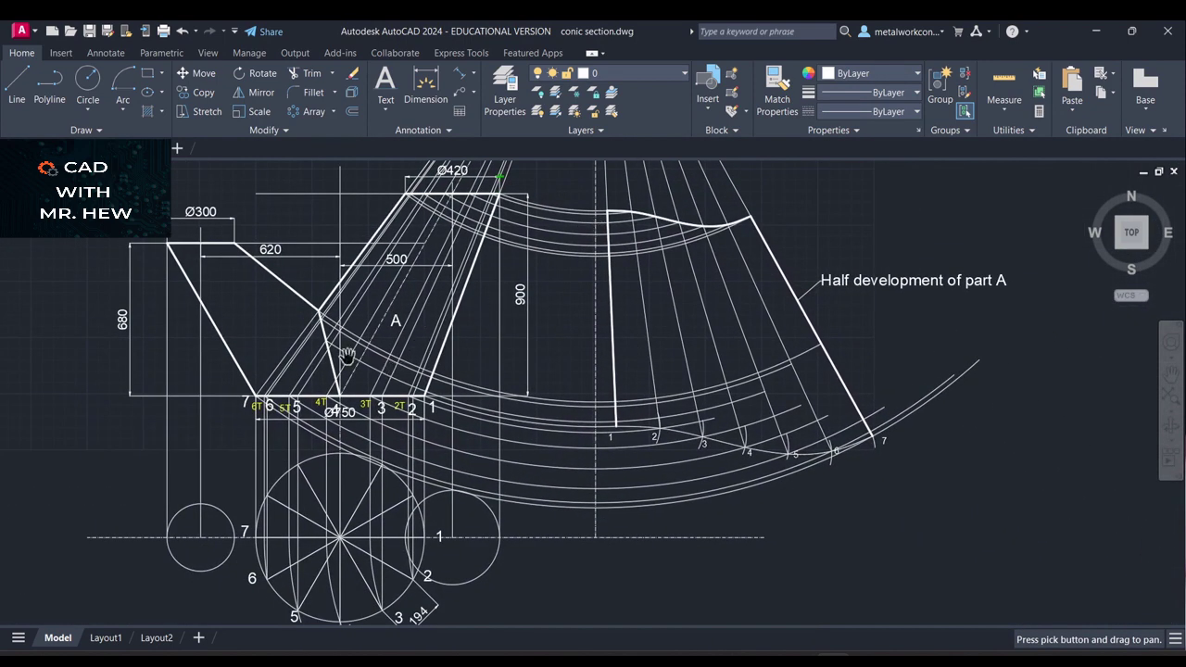
{"action": "key", "text": "Escape"}
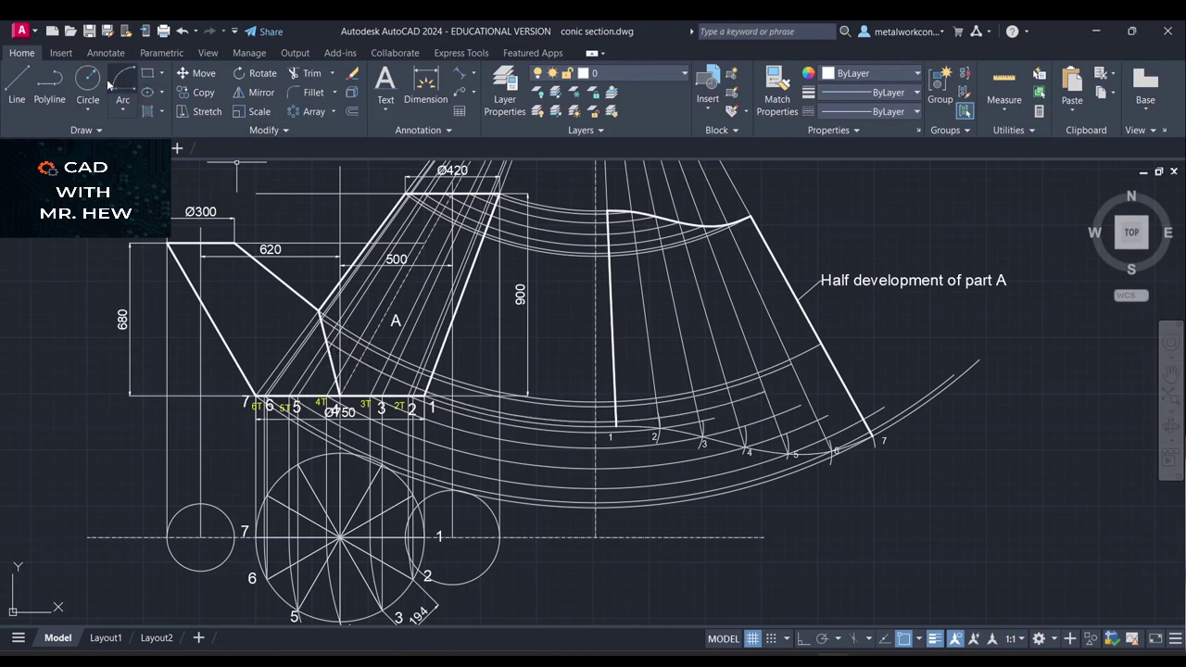
Draw a Center, Start, End arc about the cone apex from the intersection of line 4T with the junction line to development line 4
{"action": "left_click", "coordinate": [124, 112]}
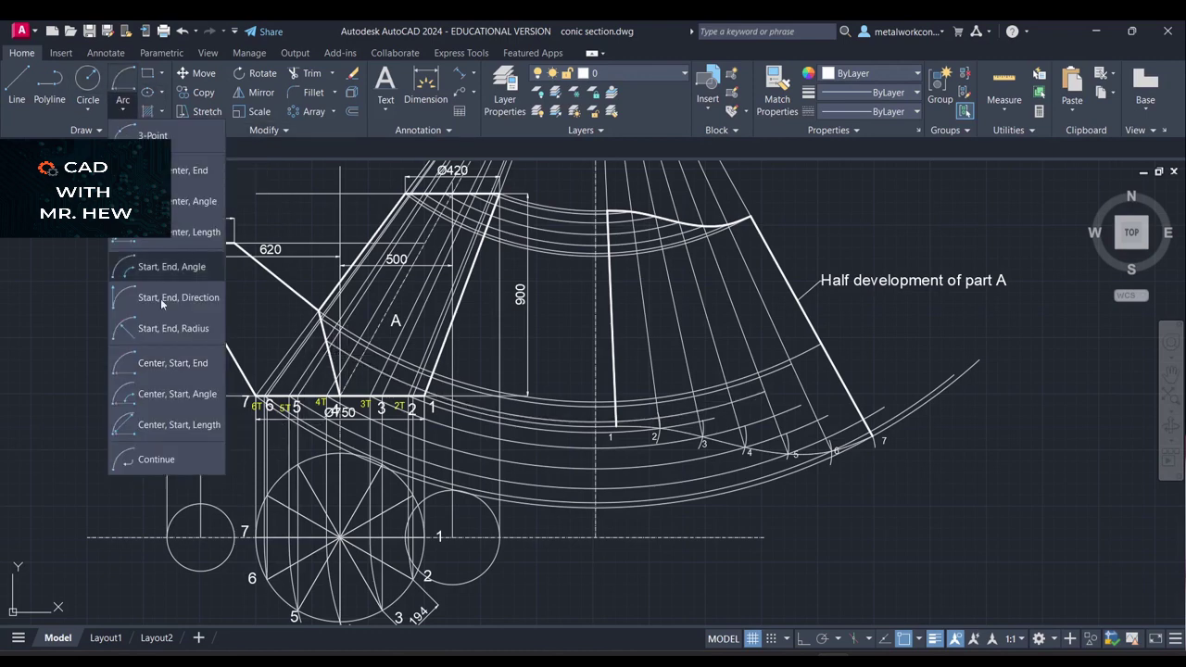
{"action": "left_click", "coordinate": [178, 366]}
{"action": "scroll", "coordinate": [804, 309], "scroll_direction": "down", "scroll_amount": 2}
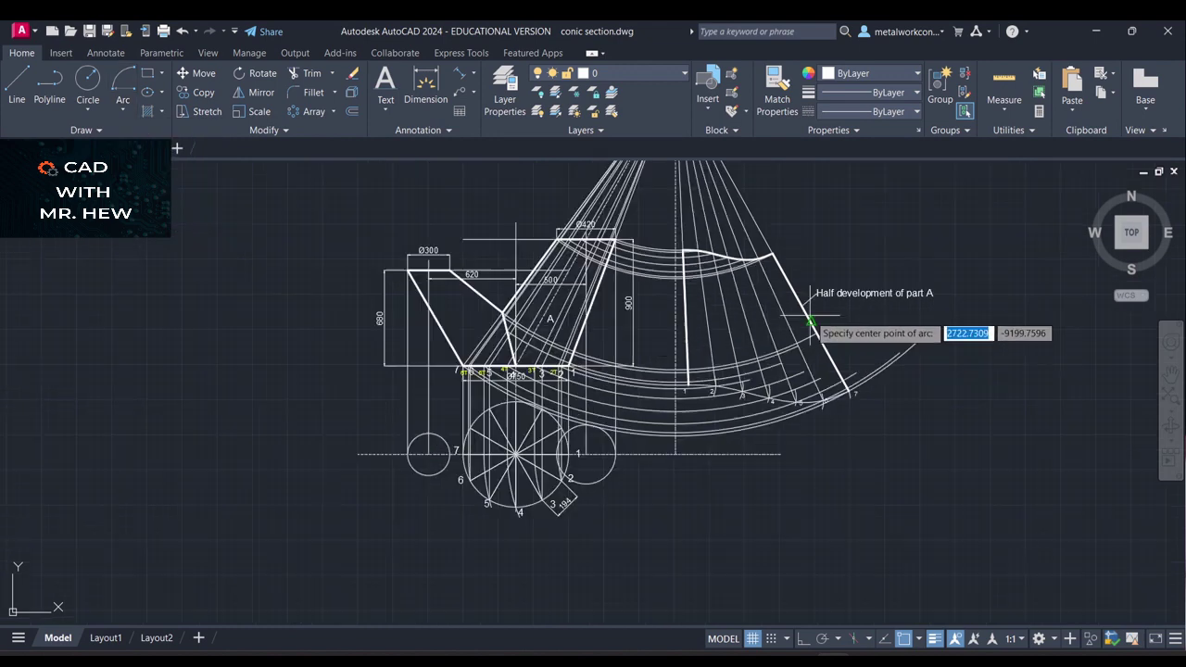
{"action": "scroll", "coordinate": [806, 308], "scroll_direction": "down", "scroll_amount": 2}
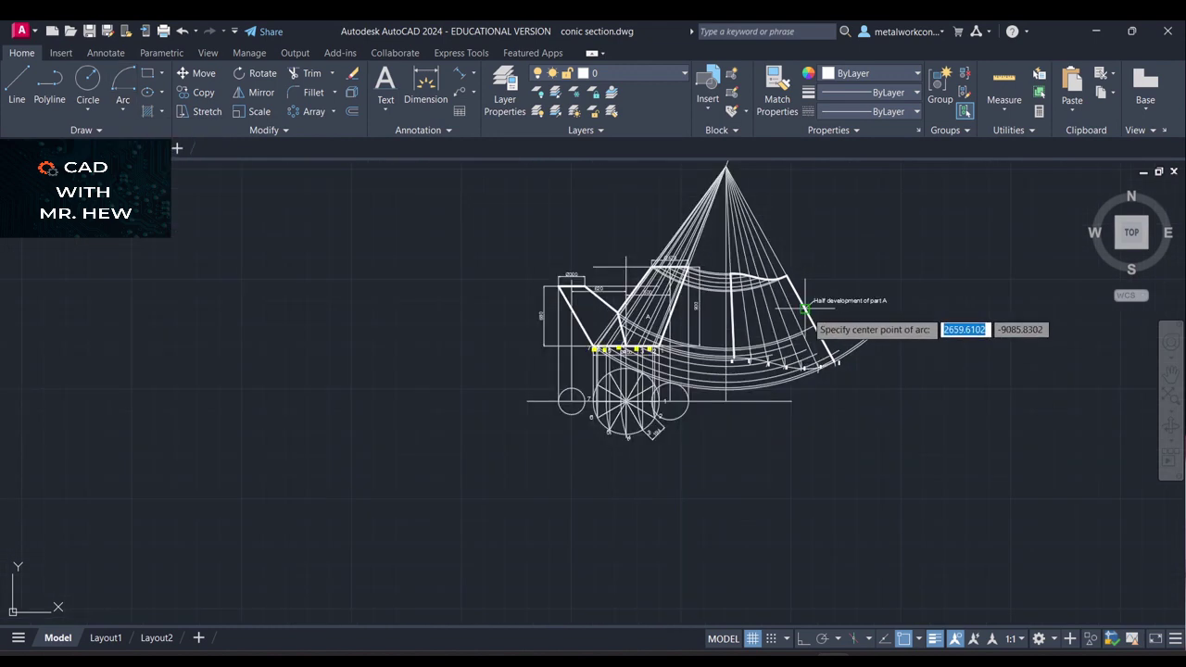
{"action": "left_click", "coordinate": [725, 167]}
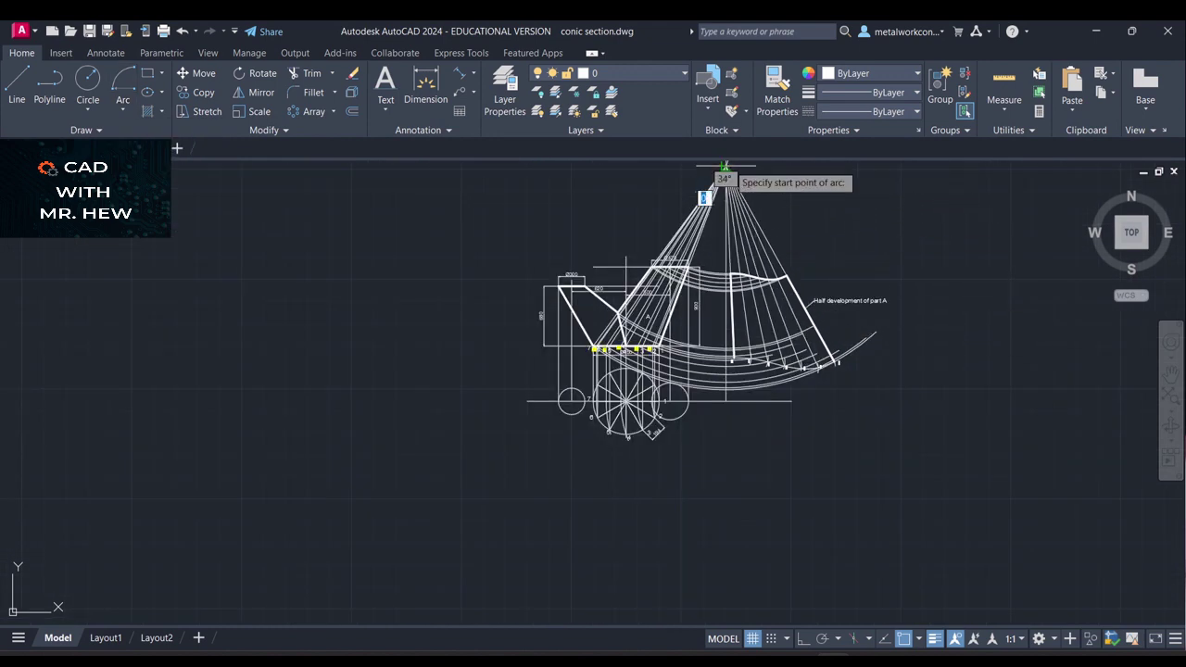
{"action": "scroll", "coordinate": [720, 304], "scroll_direction": "down", "scroll_amount": 2}
{"action": "scroll", "coordinate": [722, 304], "scroll_direction": "up", "scroll_amount": 5}
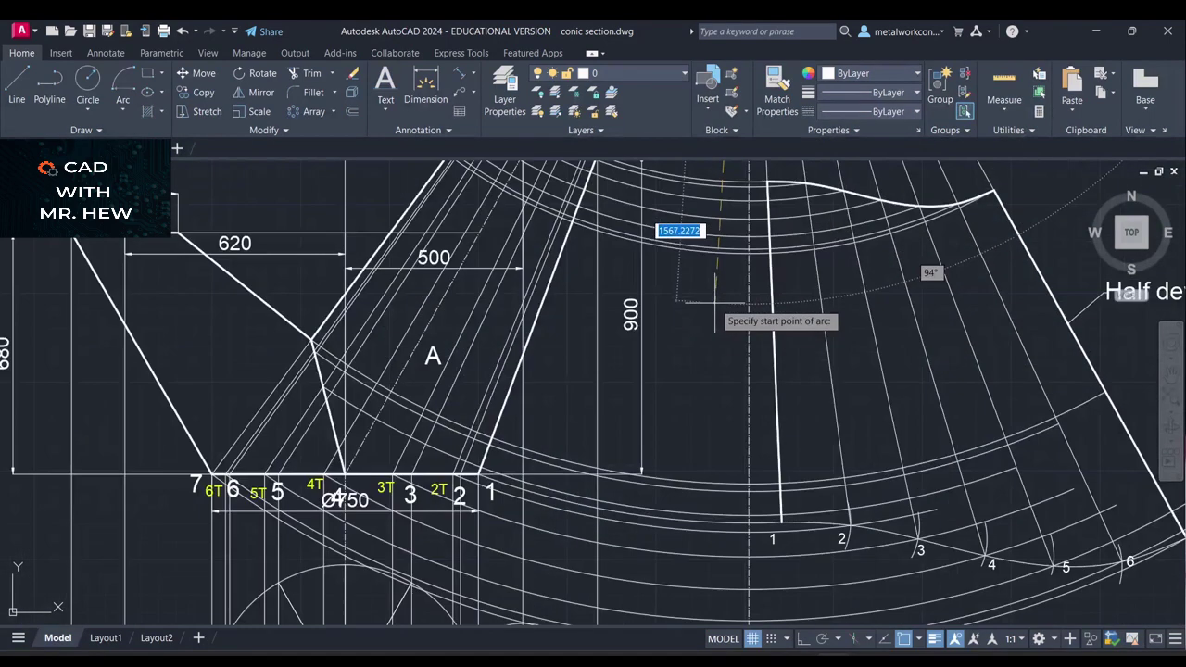
{"action": "left_click", "coordinate": [339, 448]}
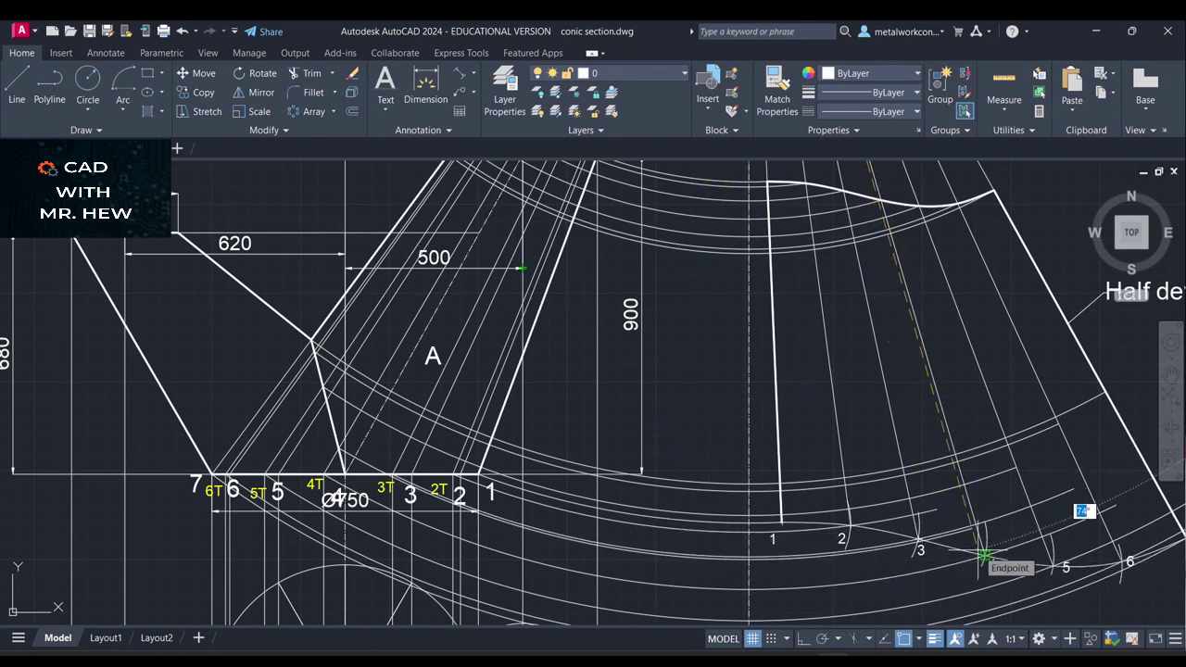
{"action": "scroll", "coordinate": [984, 556], "scroll_direction": "up", "scroll_amount": 6}
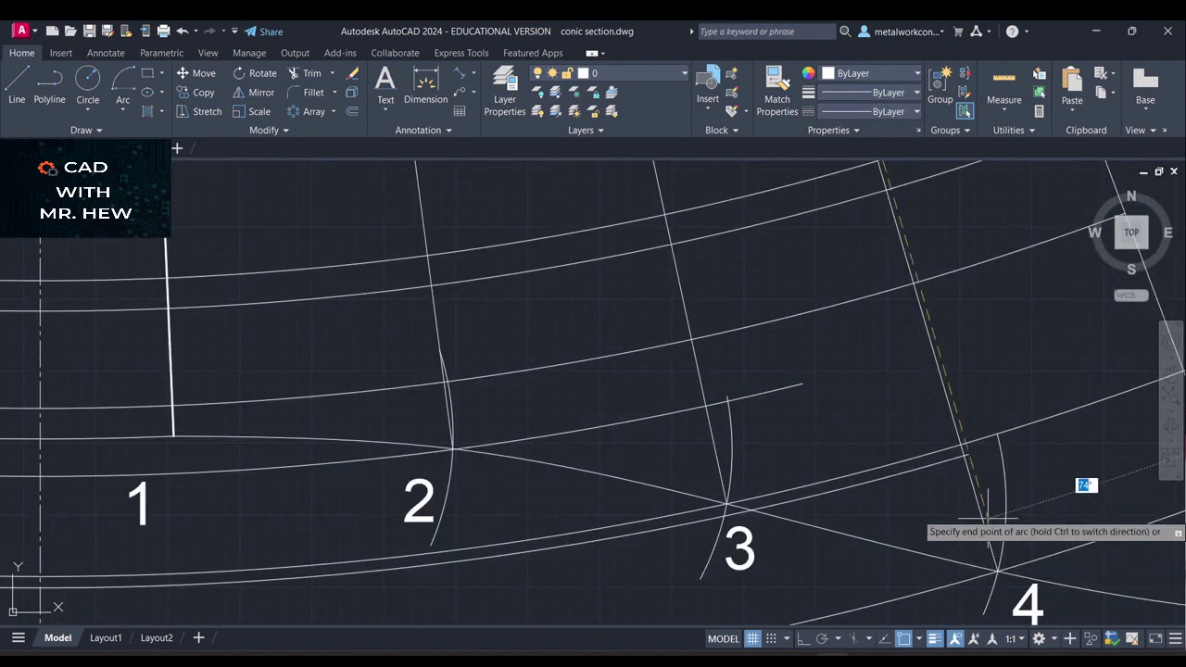
{"action": "left_click", "coordinate": [964, 463]}
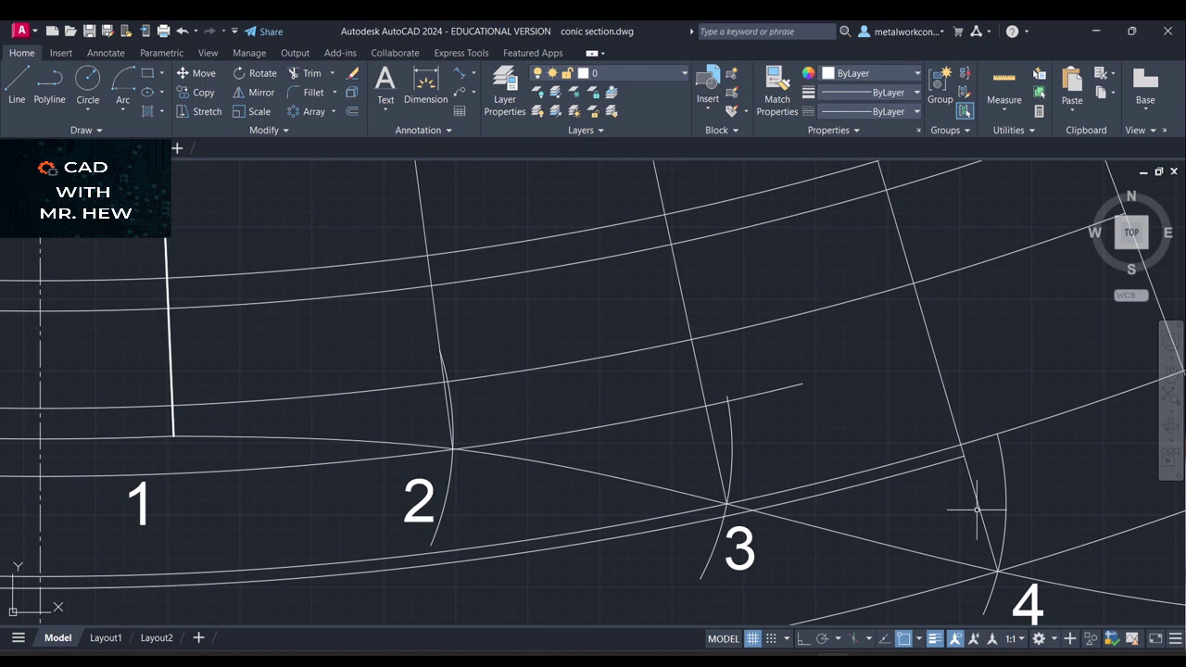
{"action": "scroll", "coordinate": [976, 508], "scroll_direction": "down", "scroll_amount": 5}
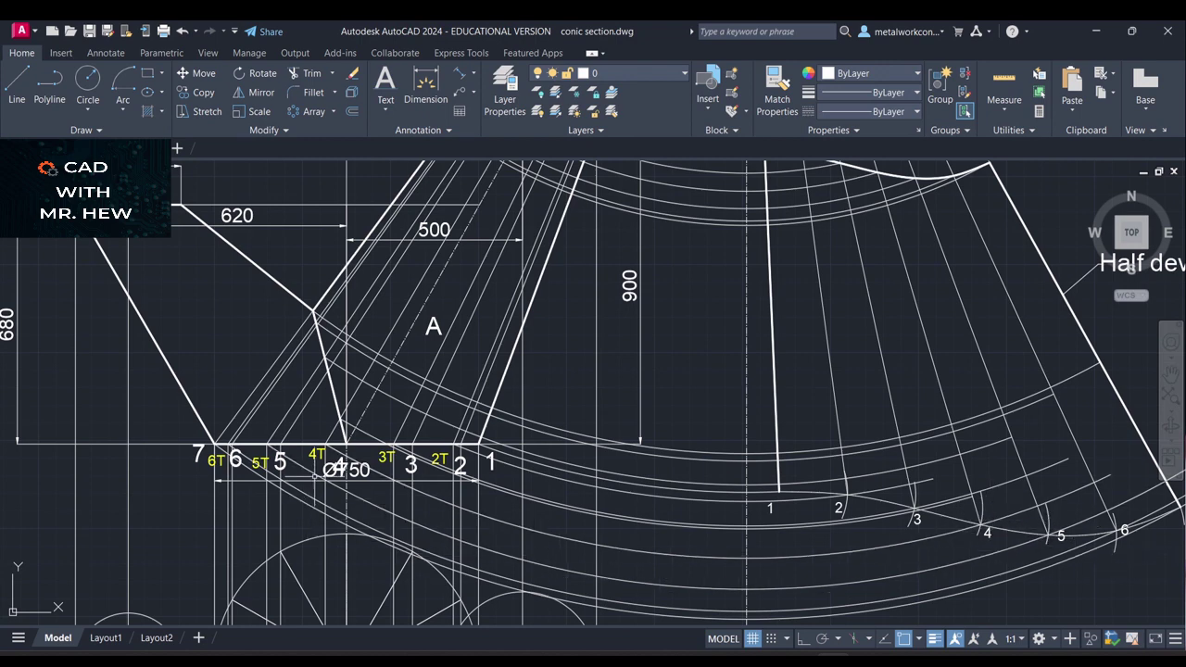
Move the arc ending on development line 4 to the curve layer
{"action": "left_click", "coordinate": [546, 535]}
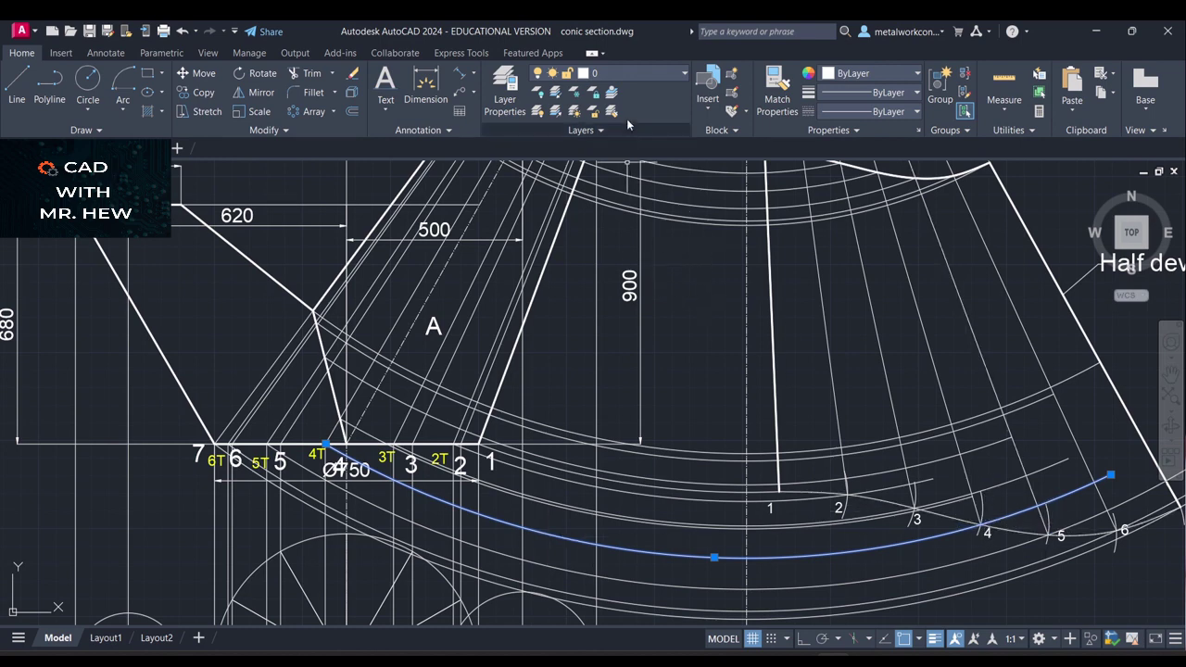
{"action": "left_click", "coordinate": [649, 74]}
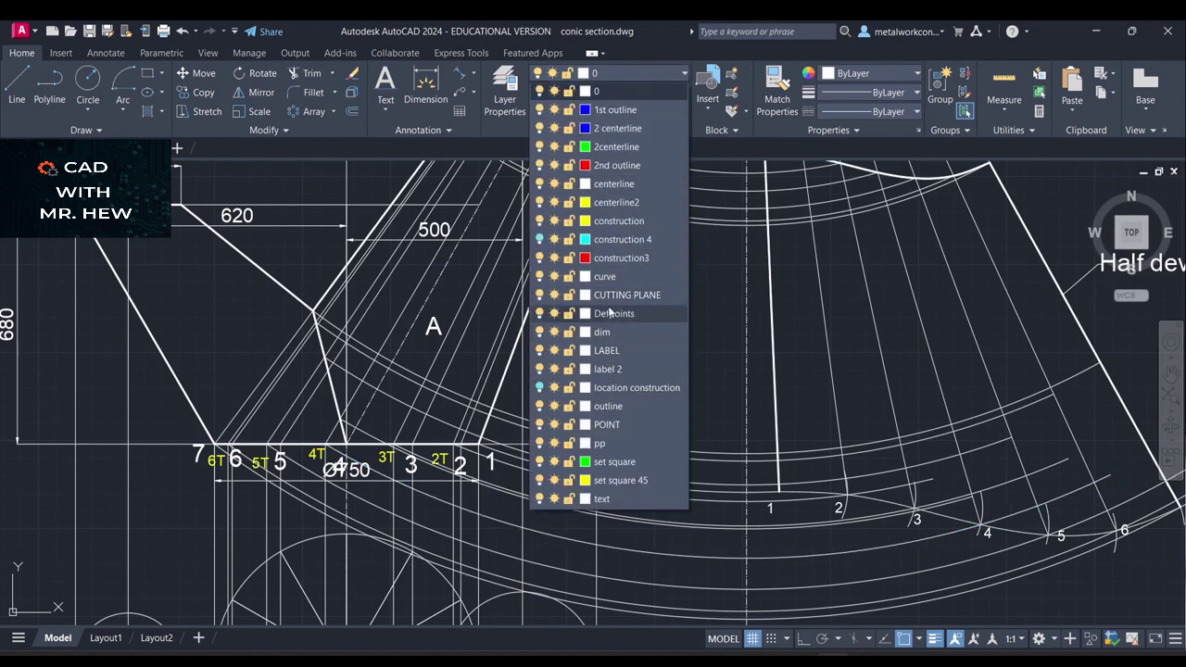
{"action": "left_click", "coordinate": [612, 278]}
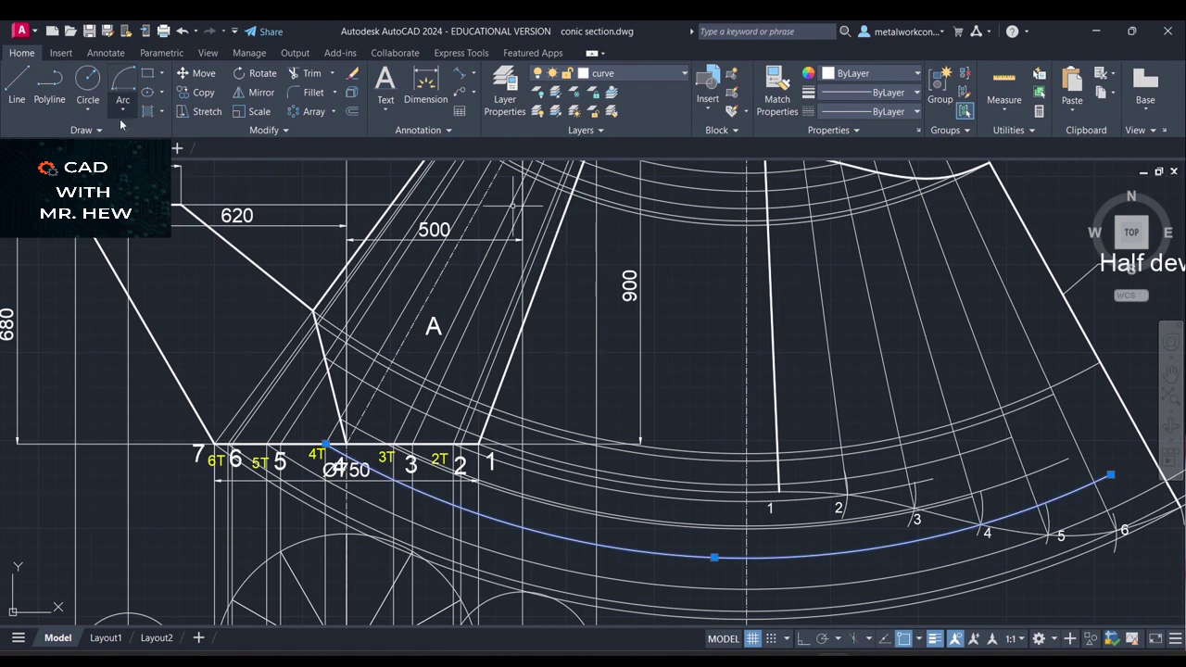
Draw a fit spline from point 4 through the junction arcs' intersections with development lines 5, 6 and 7
{"action": "left_click", "coordinate": [89, 130]}
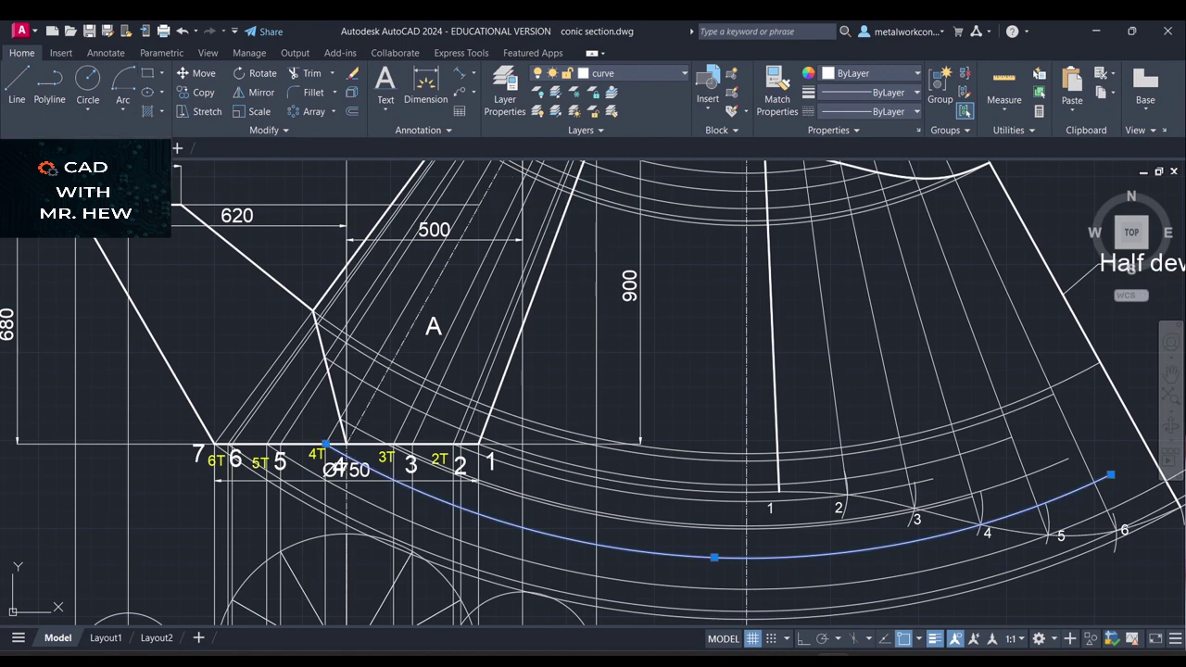
{"action": "left_click", "coordinate": [16, 149]}
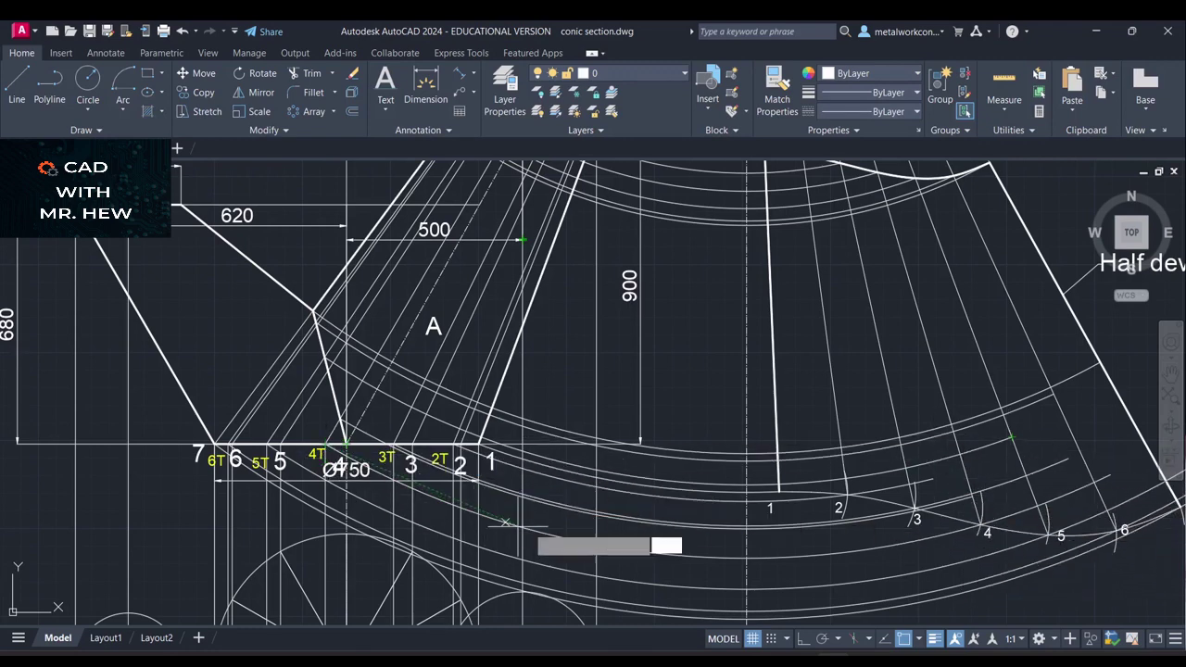
{"action": "left_click", "coordinate": [981, 524]}
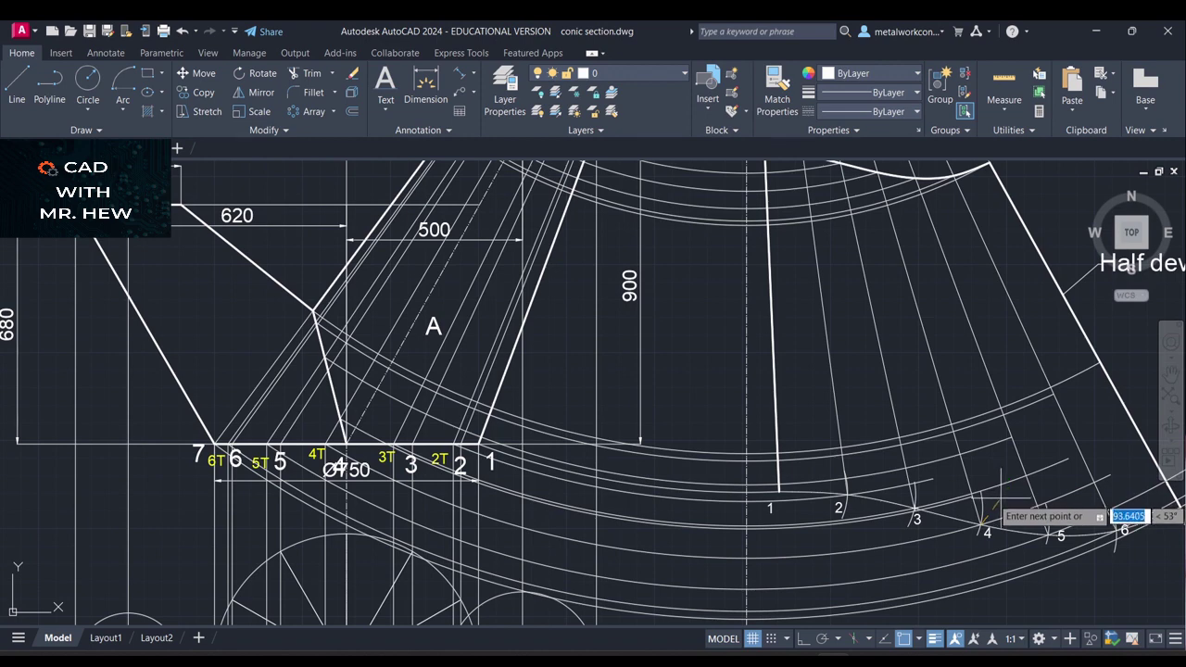
{"action": "left_click", "coordinate": [983, 522]}
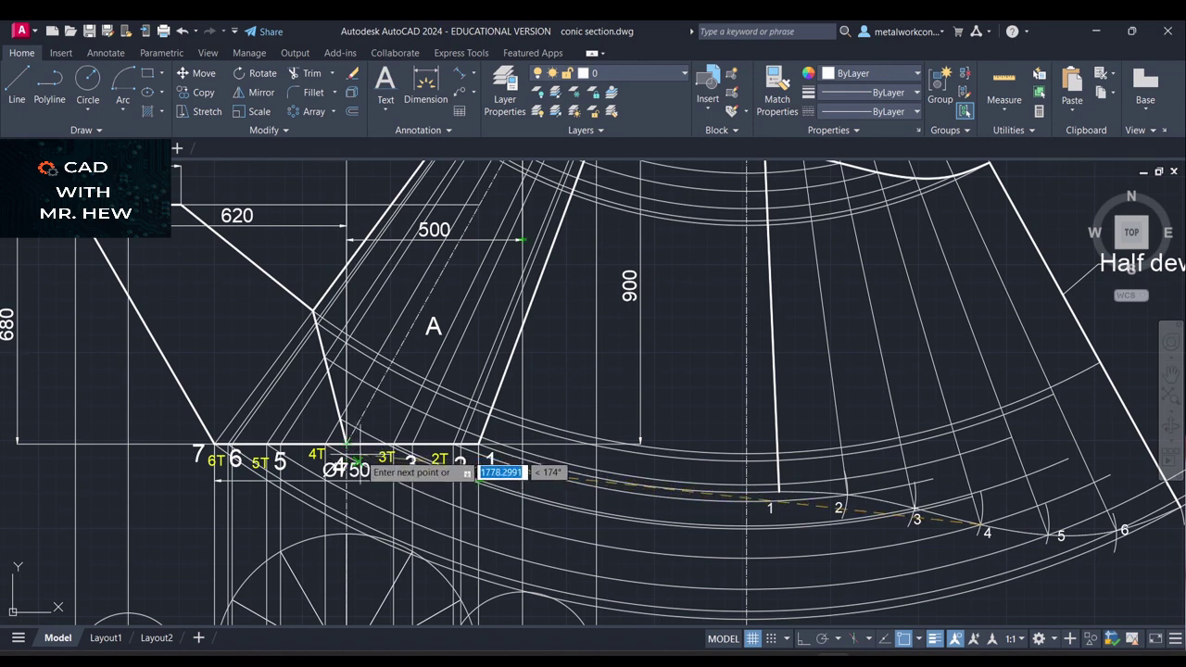
{"action": "left_click", "coordinate": [357, 461]}
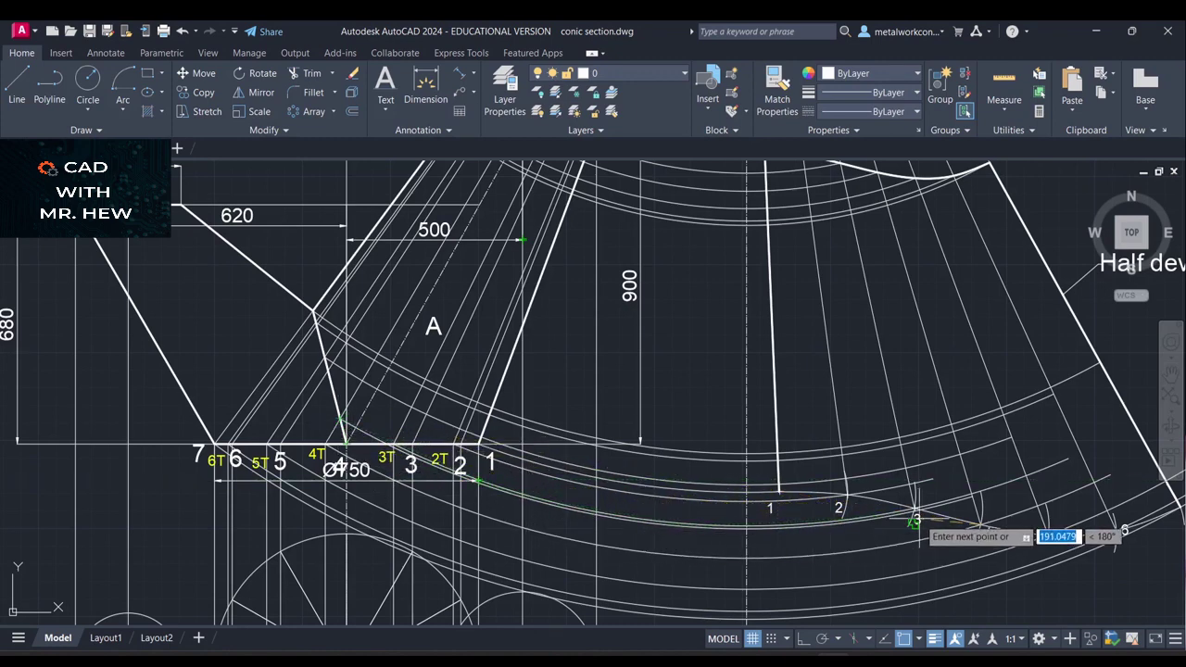
{"action": "left_click", "coordinate": [981, 523]}
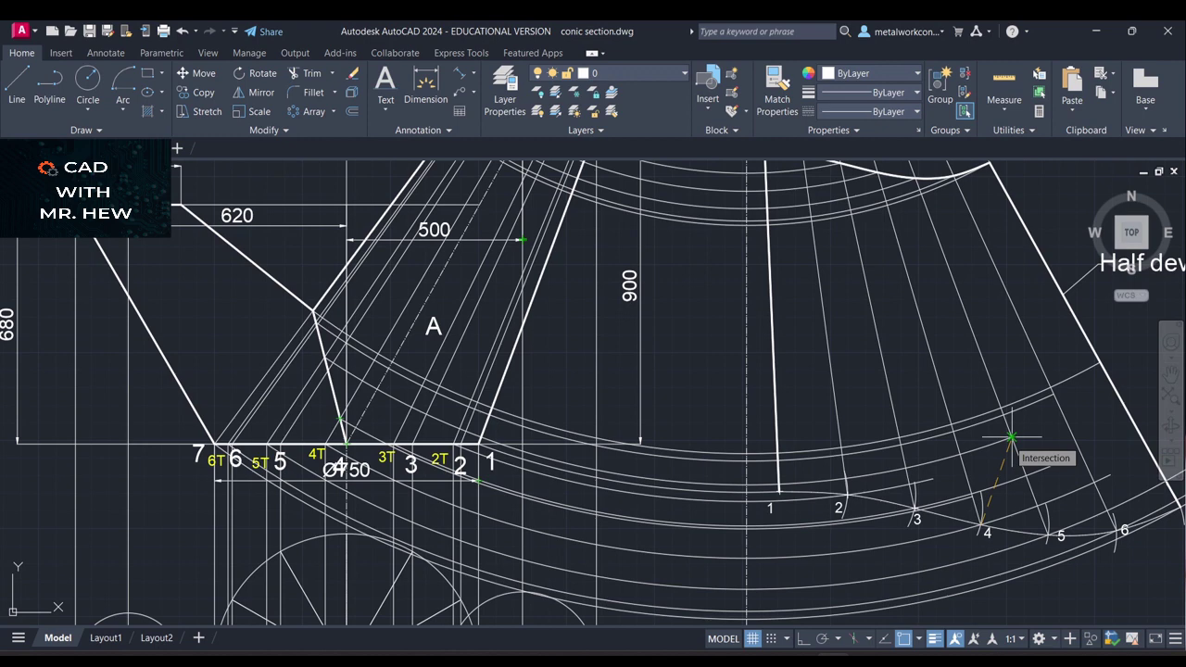
{"action": "left_click", "coordinate": [1012, 436]}
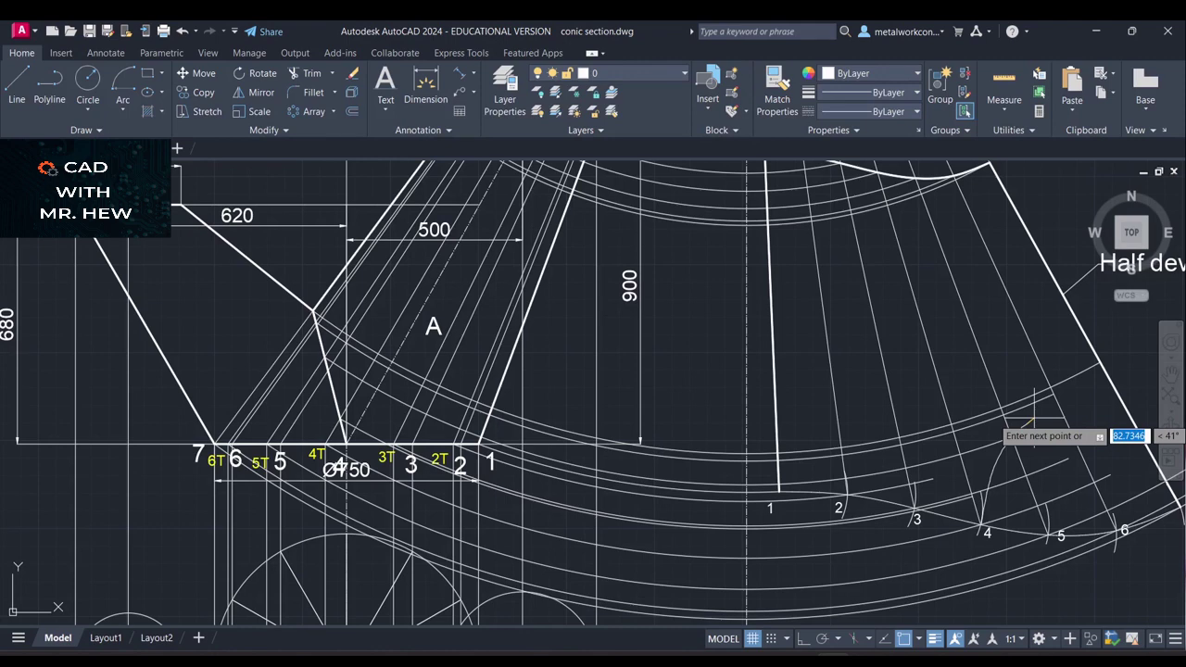
{"action": "left_click", "coordinate": [1054, 393]}
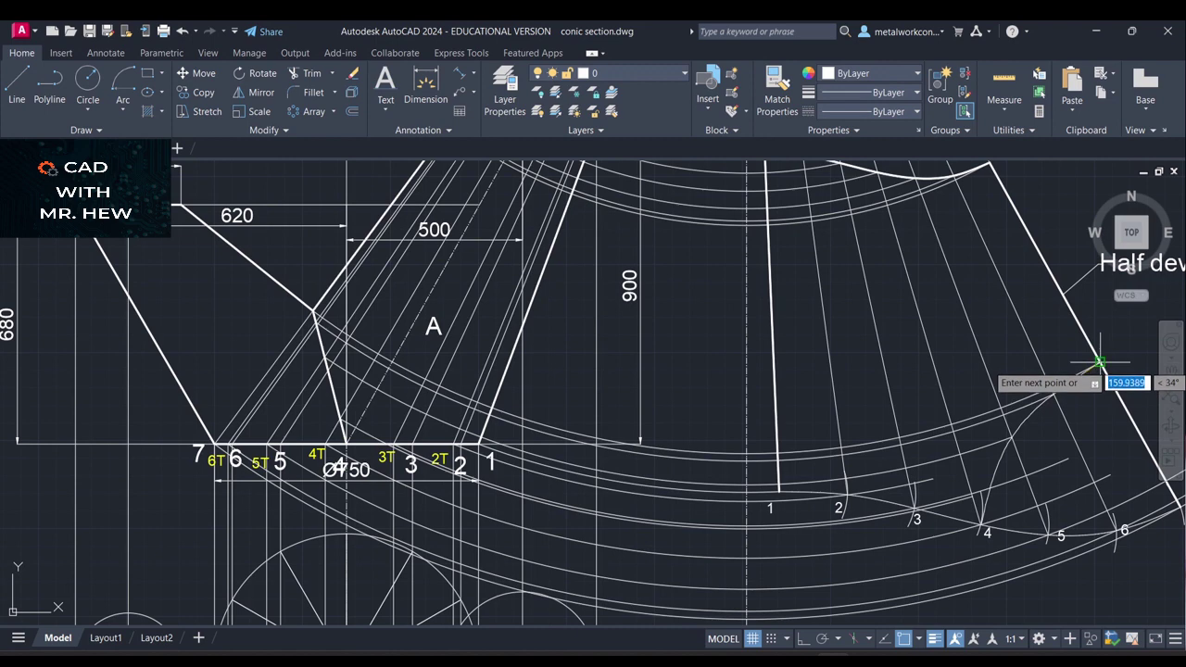
{"action": "left_click", "coordinate": [1100, 362]}
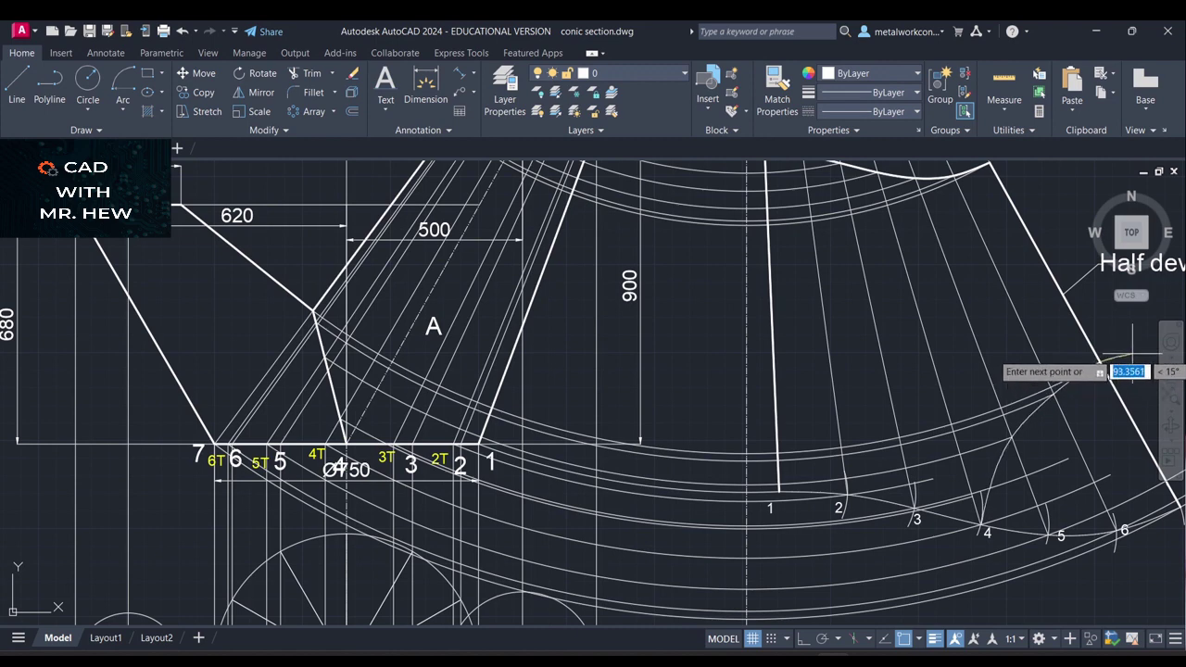
{"action": "key", "text": "Return"}
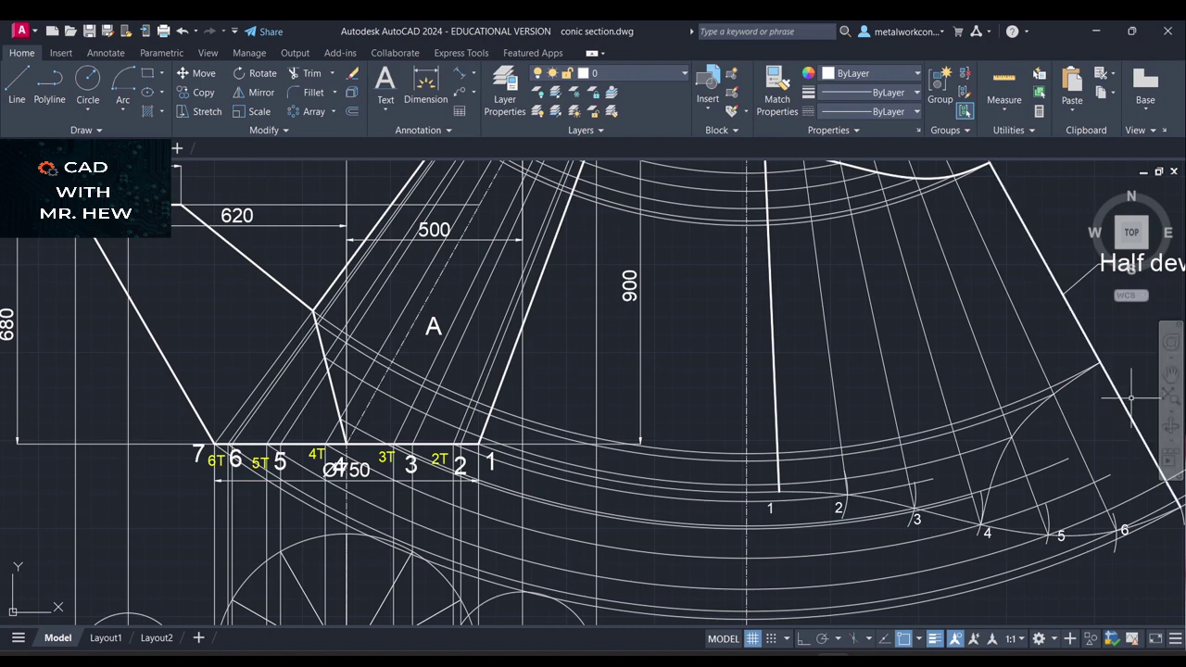
Shorten outline line 7 of the half development by stretching its lower end to the junction spline's endpoint
{"action": "scroll", "coordinate": [1129, 403], "scroll_direction": "down", "scroll_amount": 2}
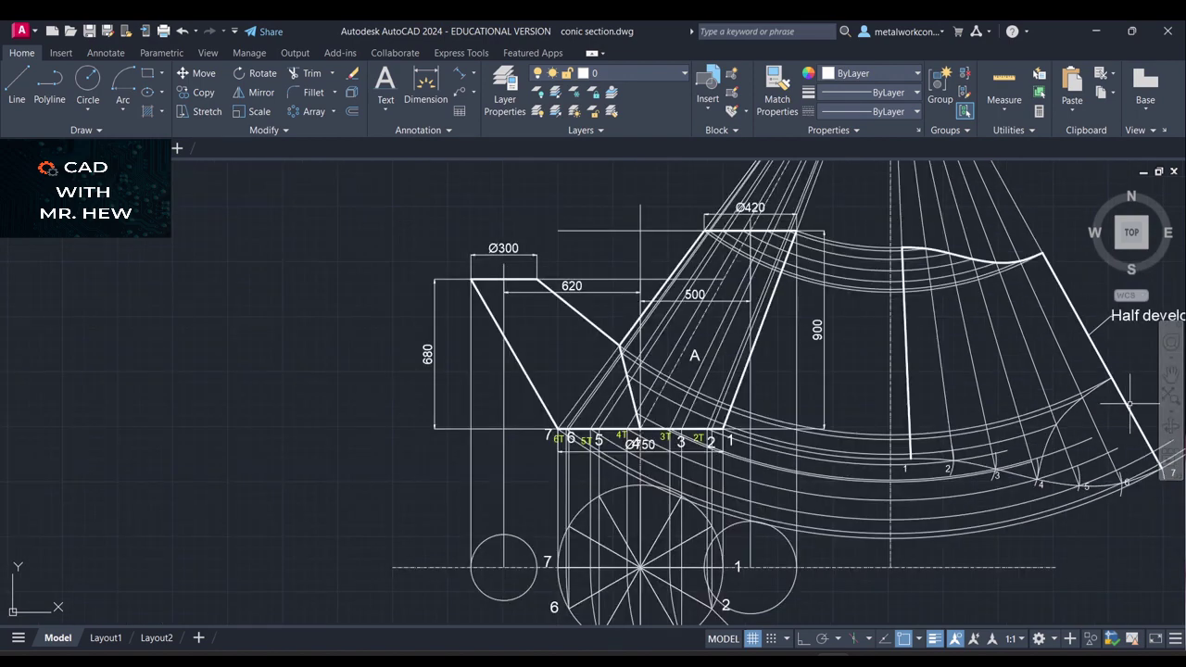
{"action": "left_click", "coordinate": [1171, 373]}
{"action": "left_click_drag", "start_coordinate": [1116, 371], "coordinate": [726, 342]}
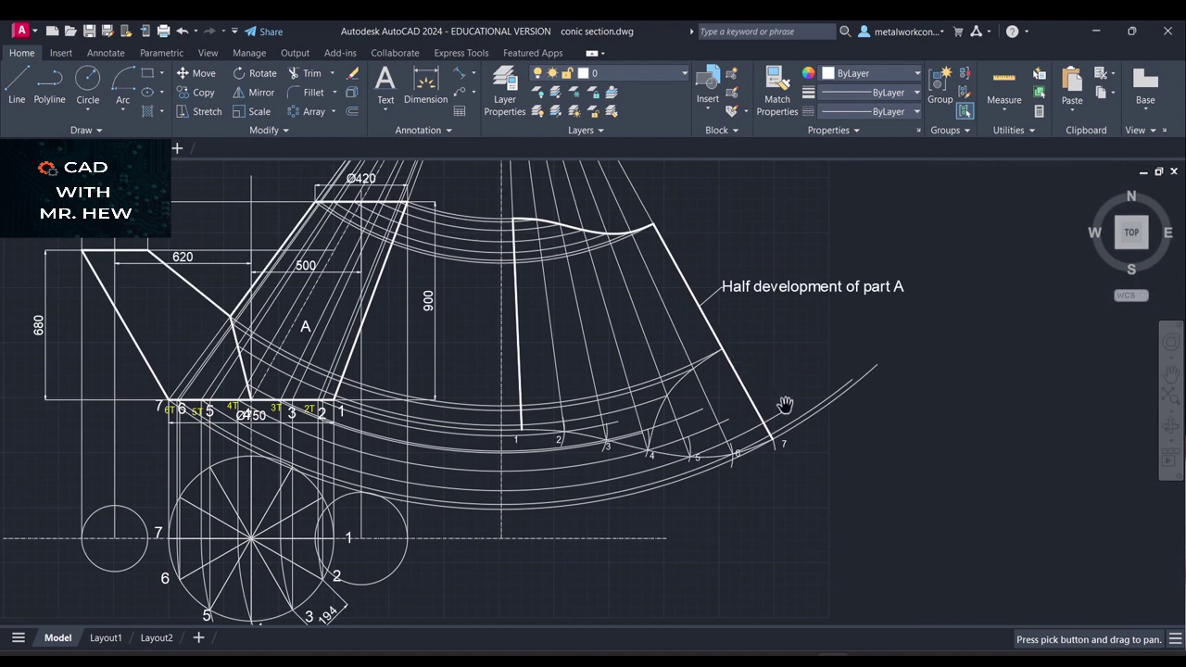
{"action": "key", "text": "Escape"}
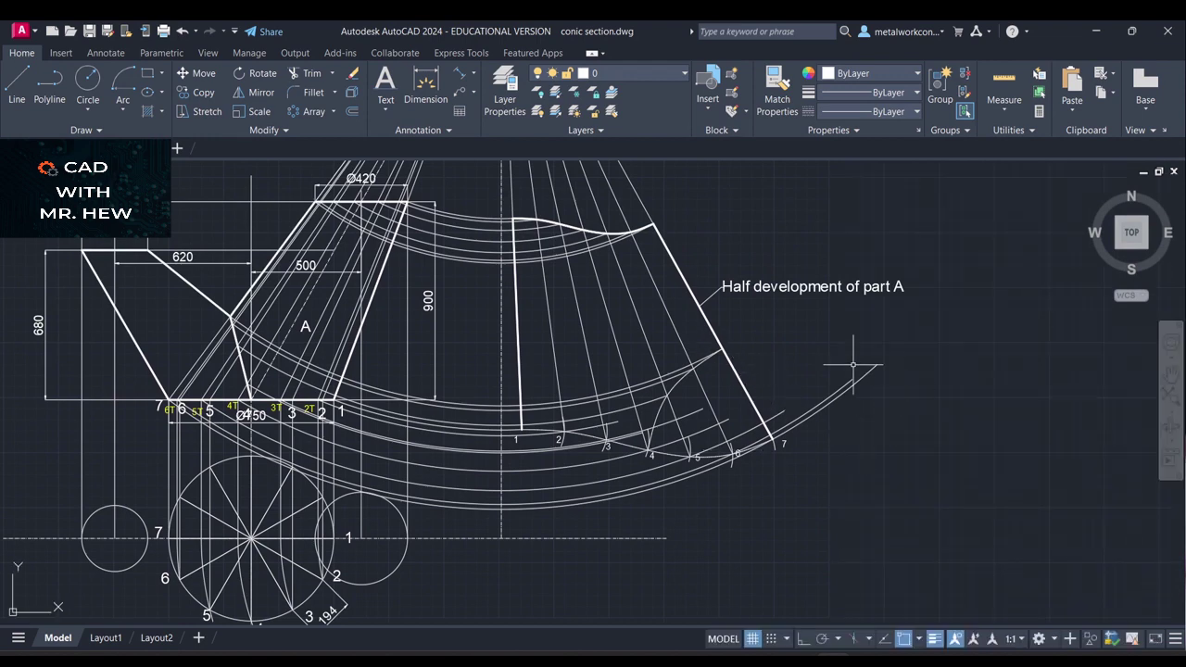
{"action": "left_click", "coordinate": [761, 419]}
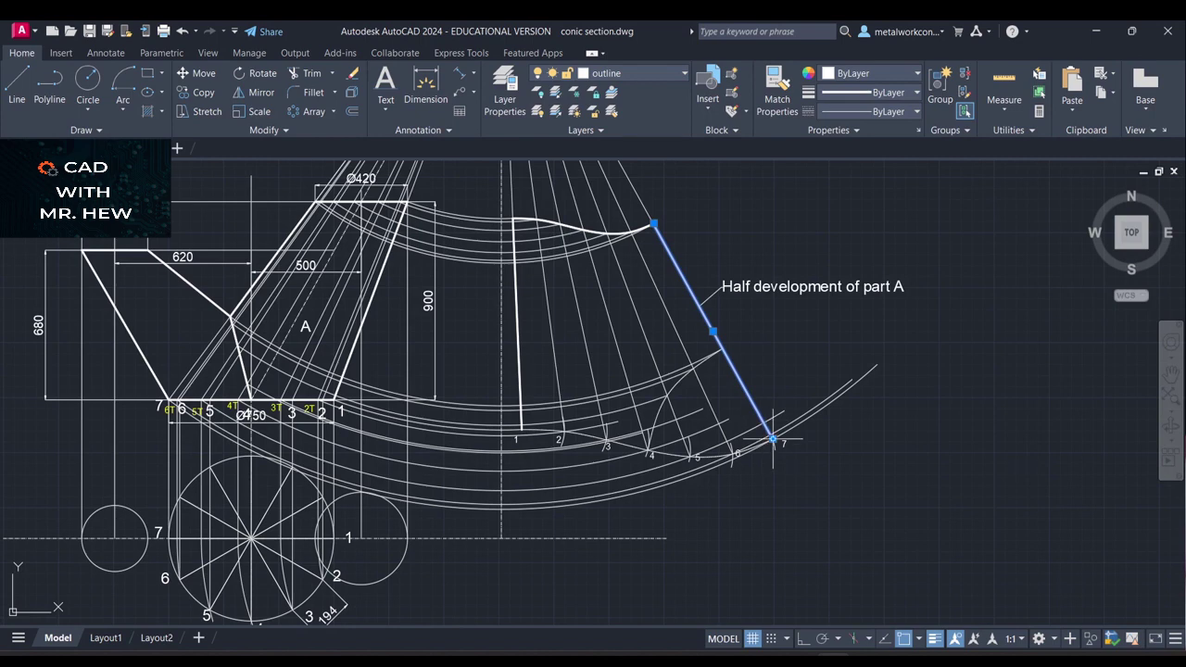
{"action": "left_click", "coordinate": [772, 439]}
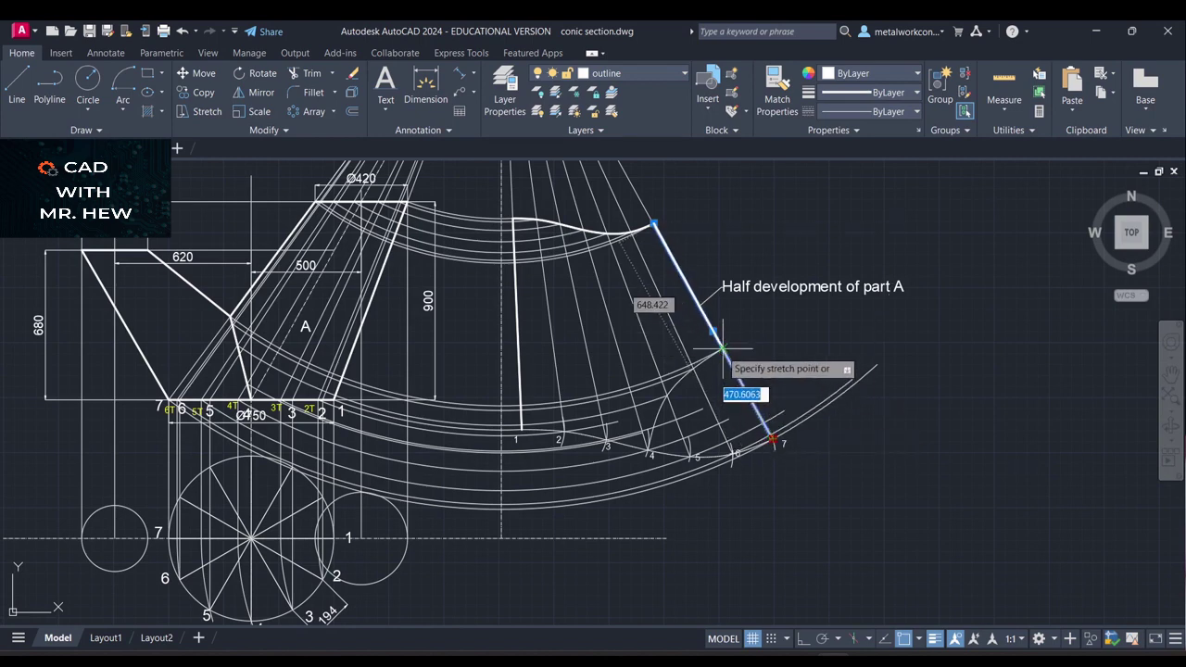
{"action": "scroll", "coordinate": [722, 348], "scroll_direction": "up", "scroll_amount": 5}
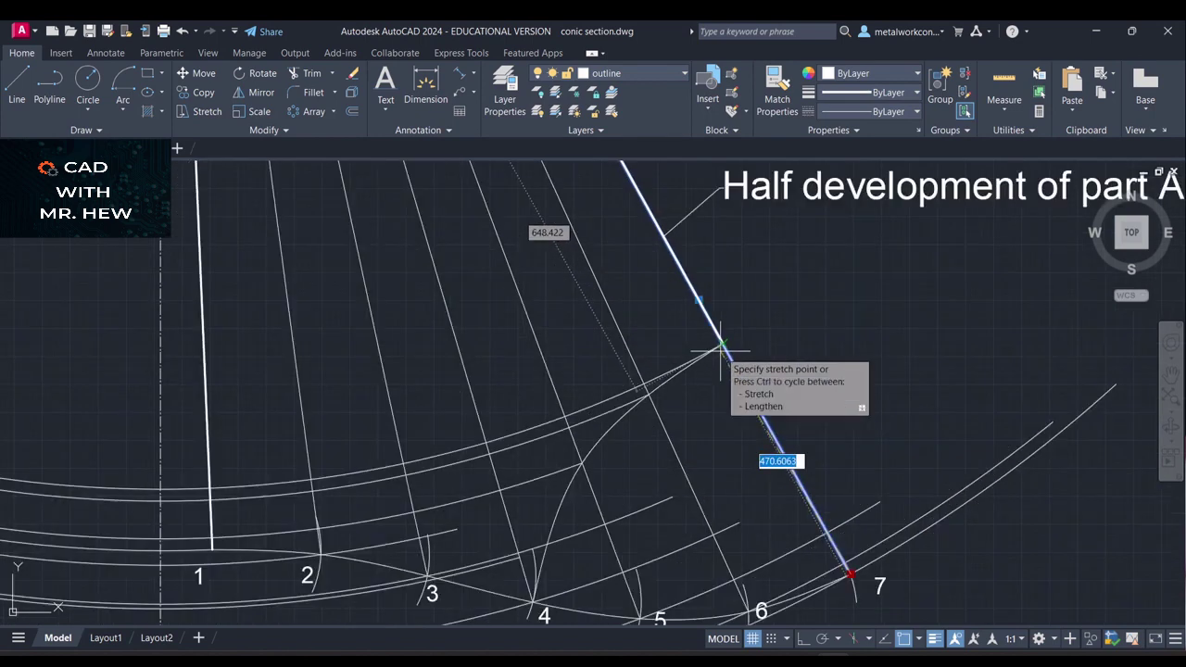
{"action": "left_click", "coordinate": [721, 332]}
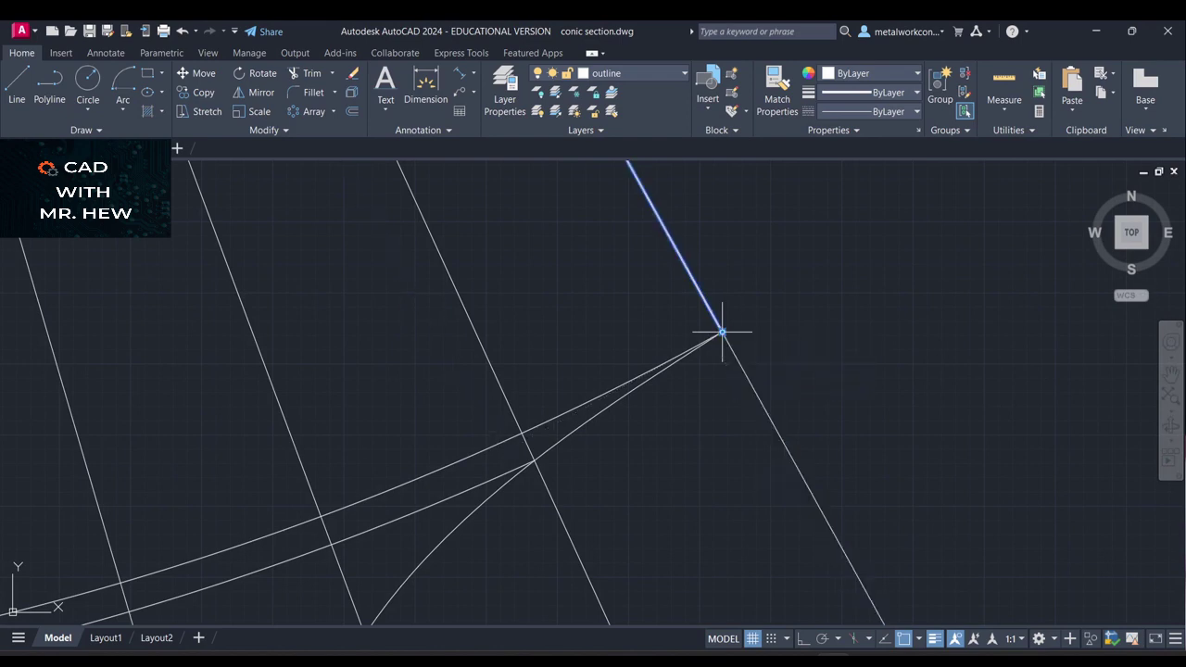
{"action": "key", "text": "Escape"}
Move the junction spline and the base spline through points 1 to 7 to the curve layer and clear the selection
{"action": "scroll", "coordinate": [826, 352], "scroll_direction": "down", "scroll_amount": 2}
{"action": "scroll", "coordinate": [826, 352], "scroll_direction": "down", "scroll_amount": 3}
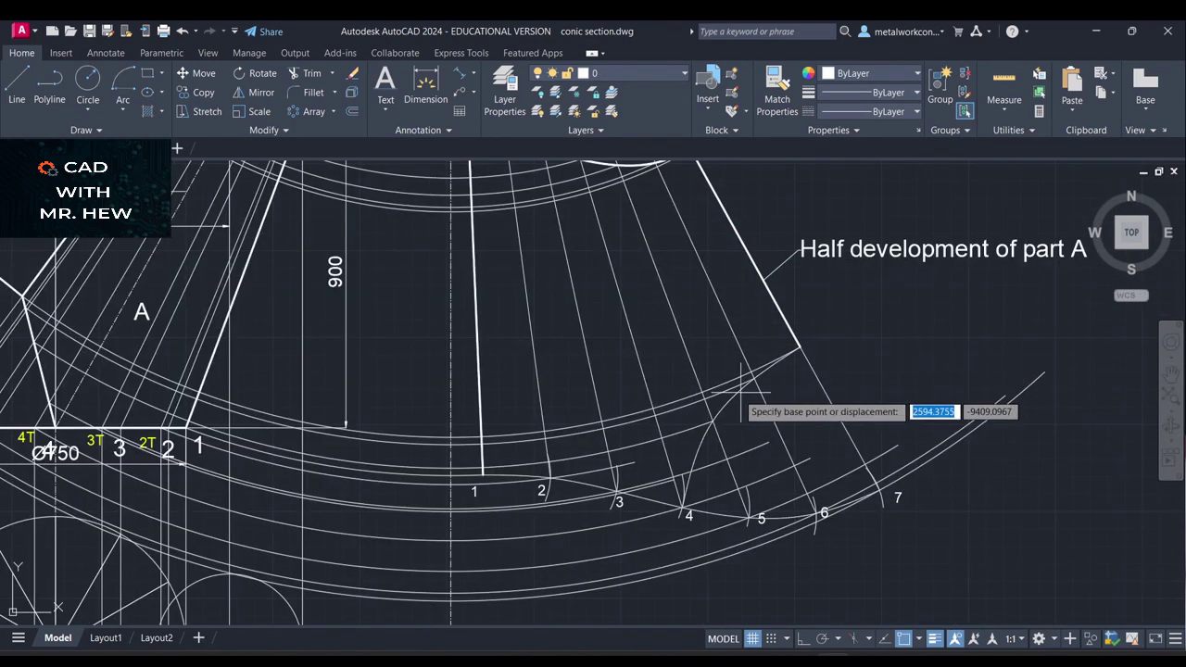
{"action": "key", "text": "Escape"}
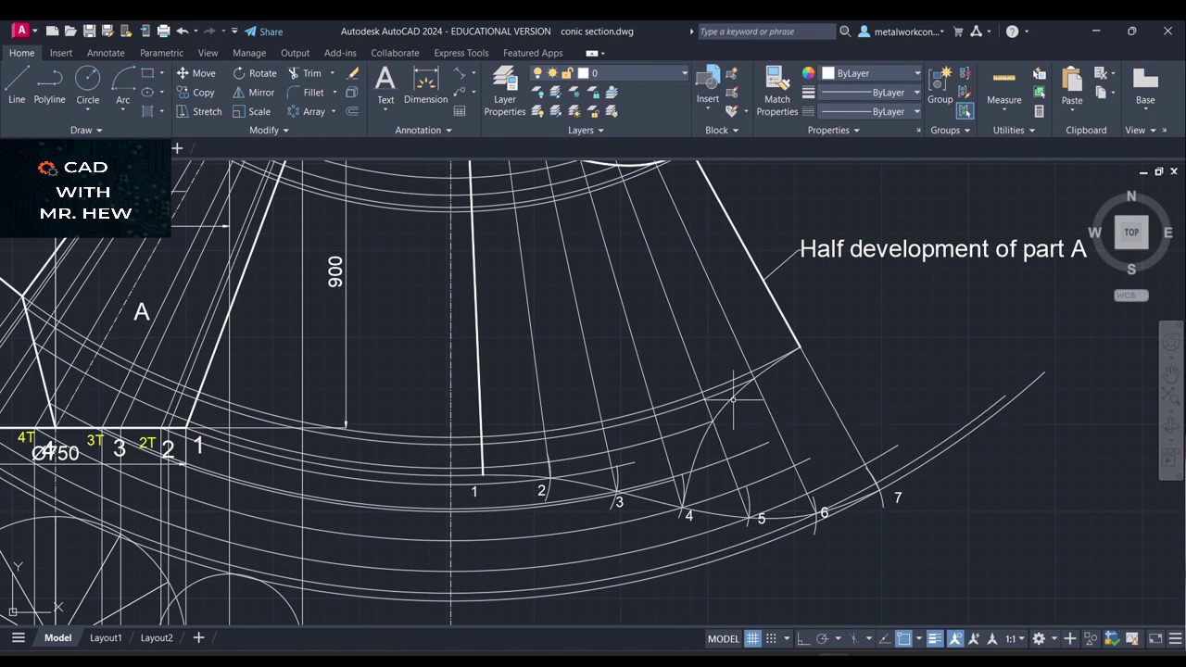
{"action": "left_click", "coordinate": [734, 399]}
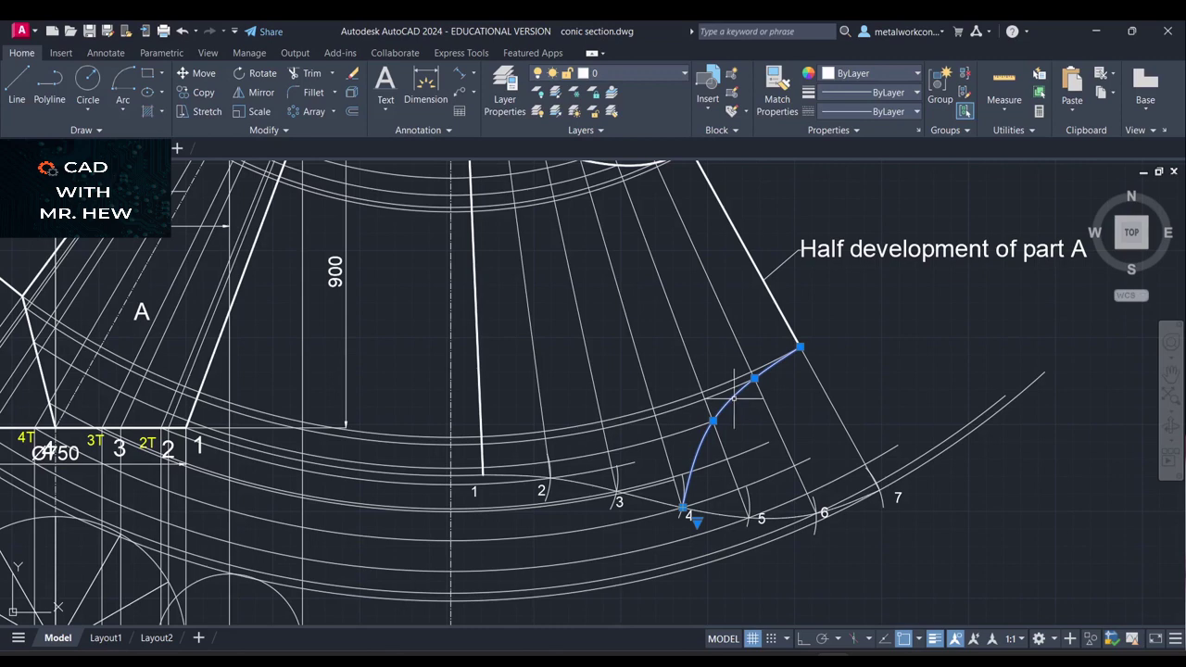
{"action": "left_click", "coordinate": [650, 495]}
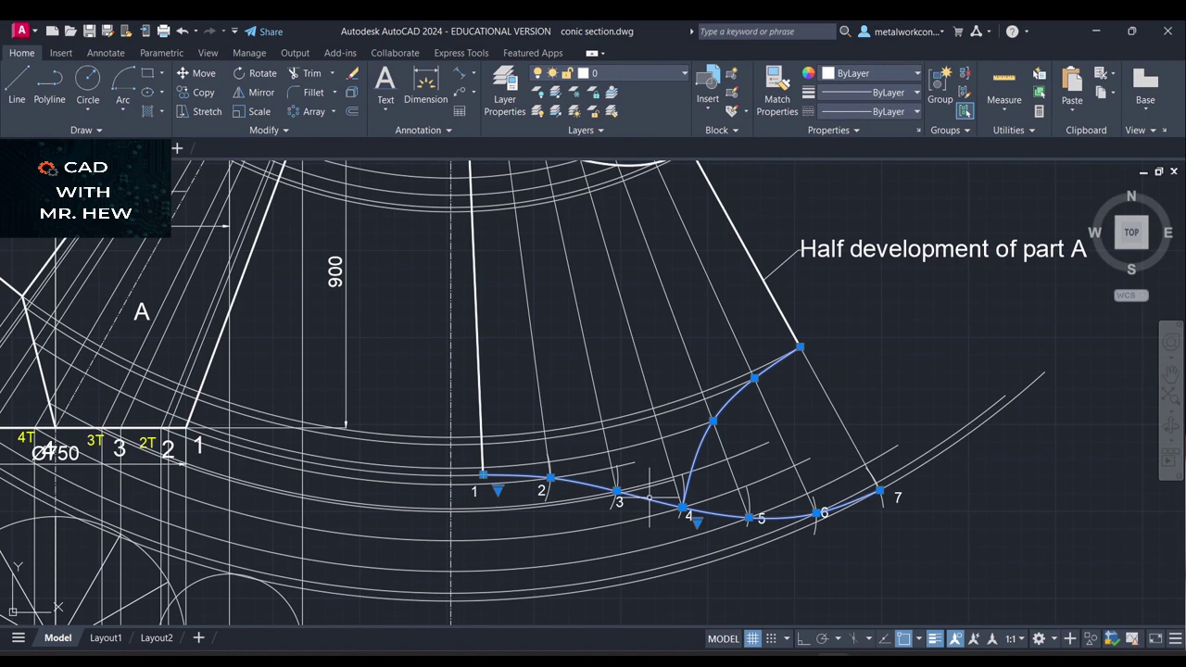
{"action": "left_click", "coordinate": [624, 74]}
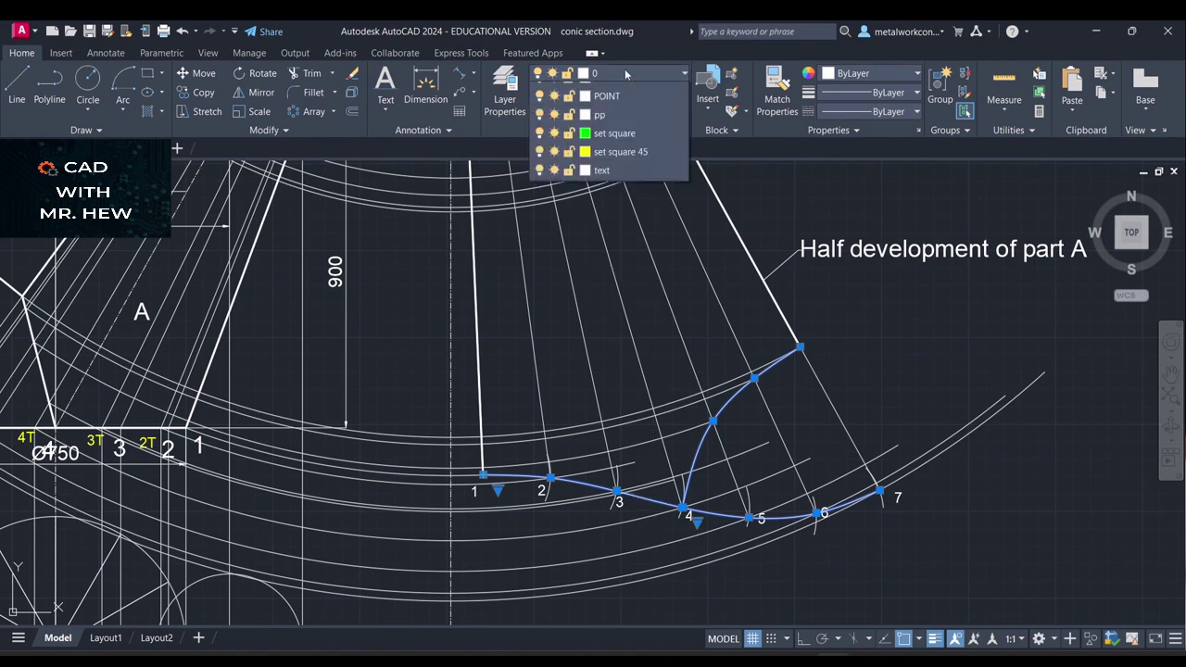
{"action": "left_click", "coordinate": [604, 276]}
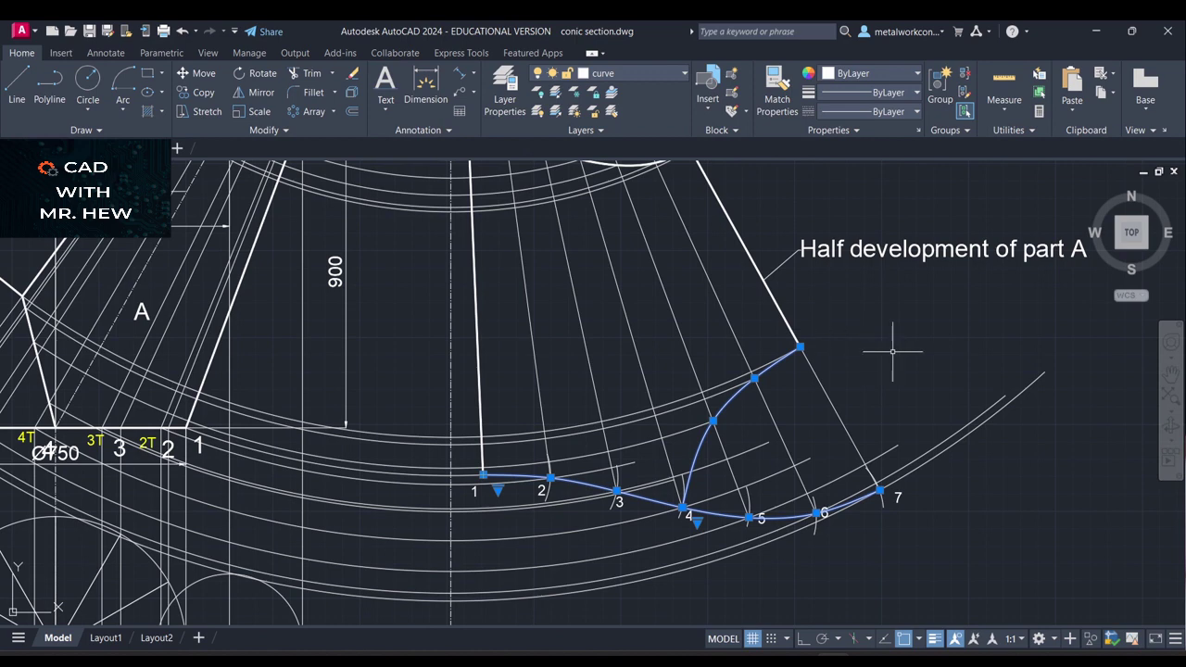
{"action": "key", "text": "Escape"}
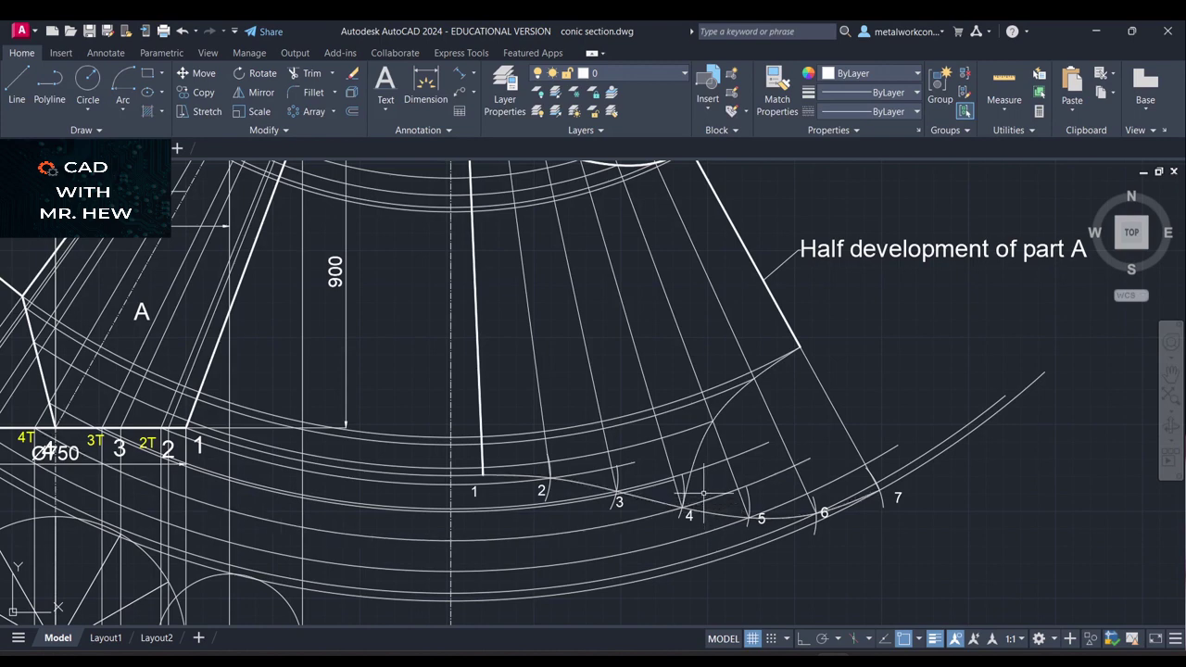
{"action": "left_click", "coordinate": [471, 174]}
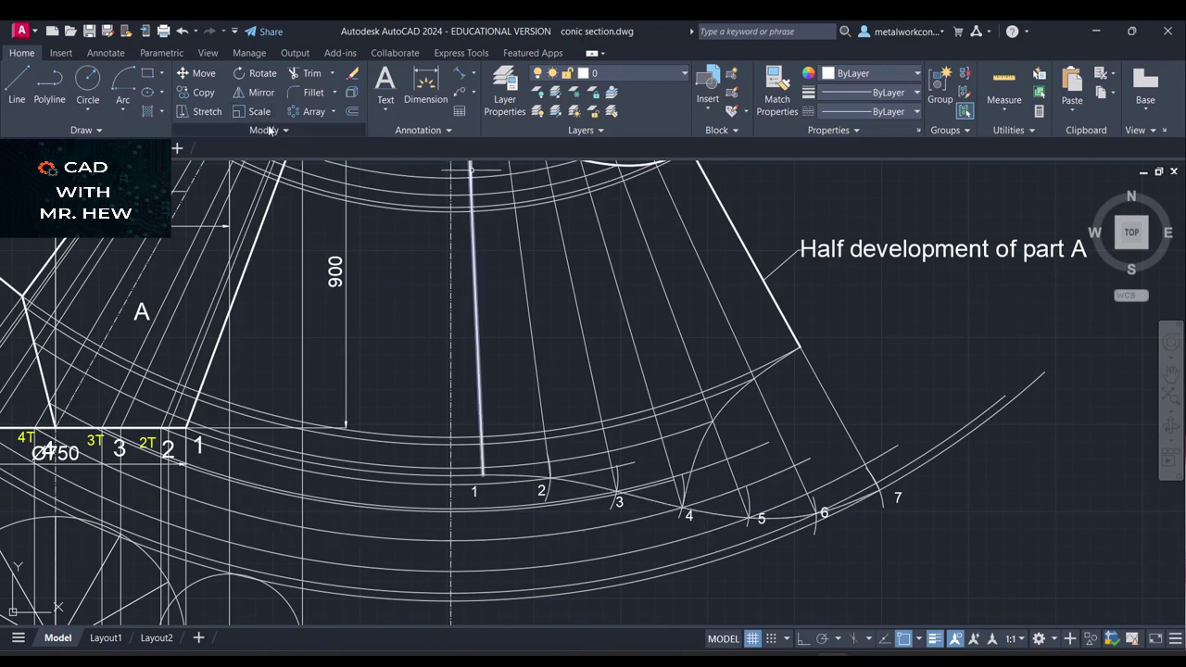
{"action": "left_click", "coordinate": [204, 92]}
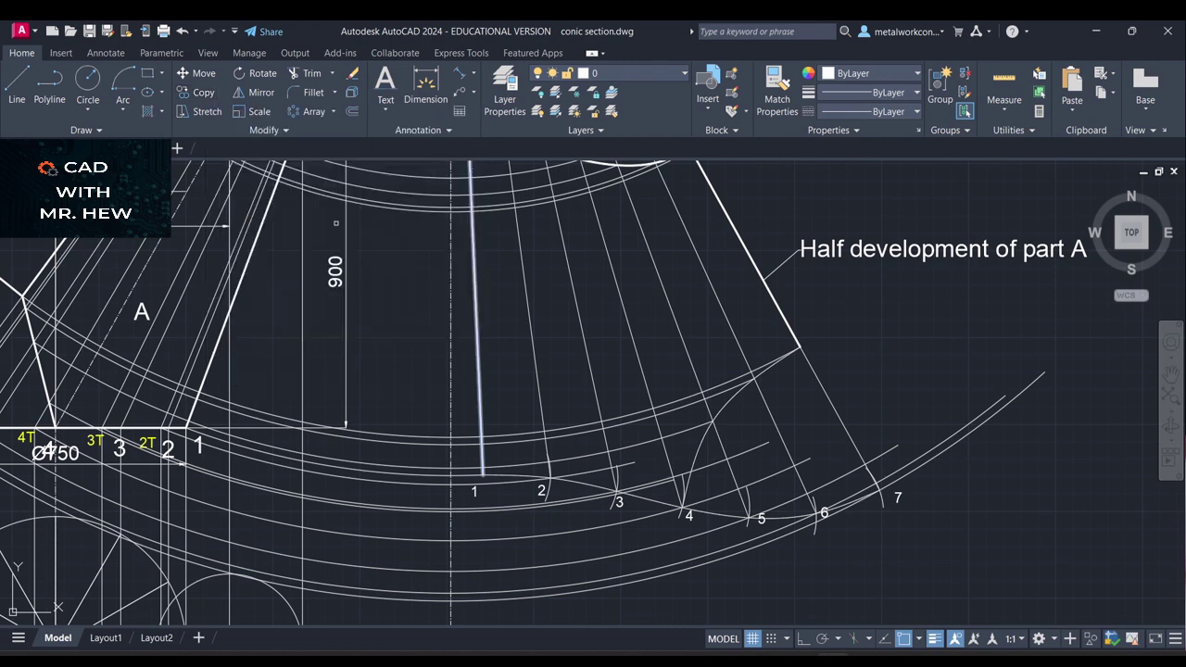
{"action": "left_click", "coordinate": [636, 497]}
{"action": "key", "text": "Return"}
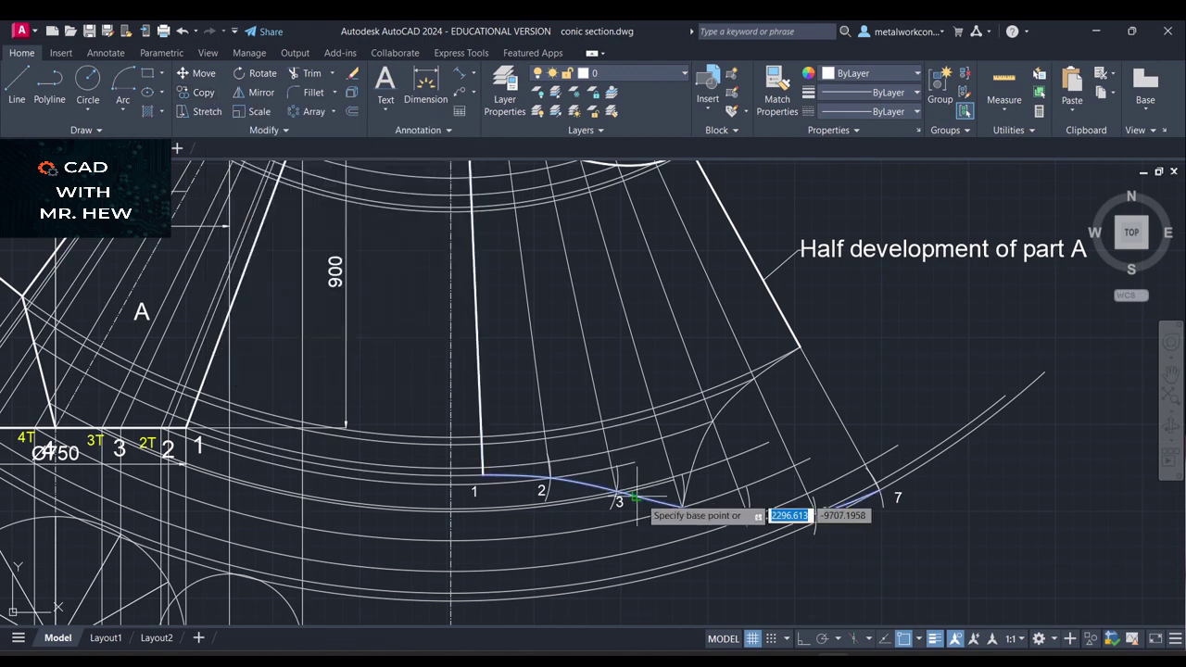
{"action": "left_click", "coordinate": [483, 474]}
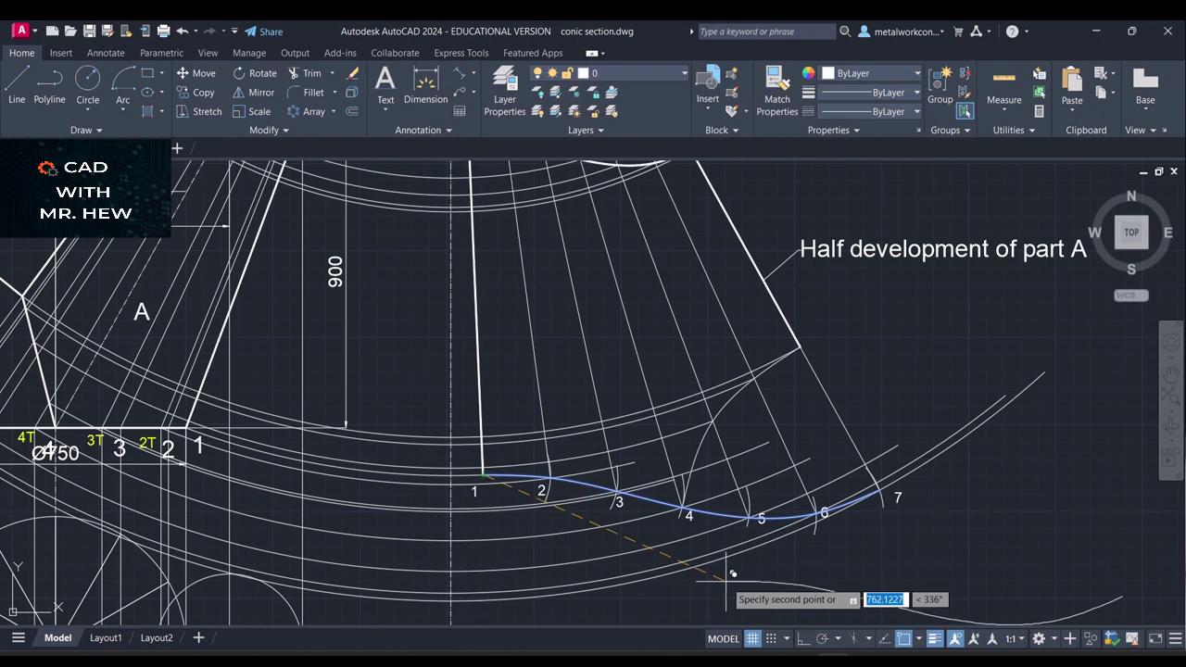
{"action": "key", "text": "Escape"}
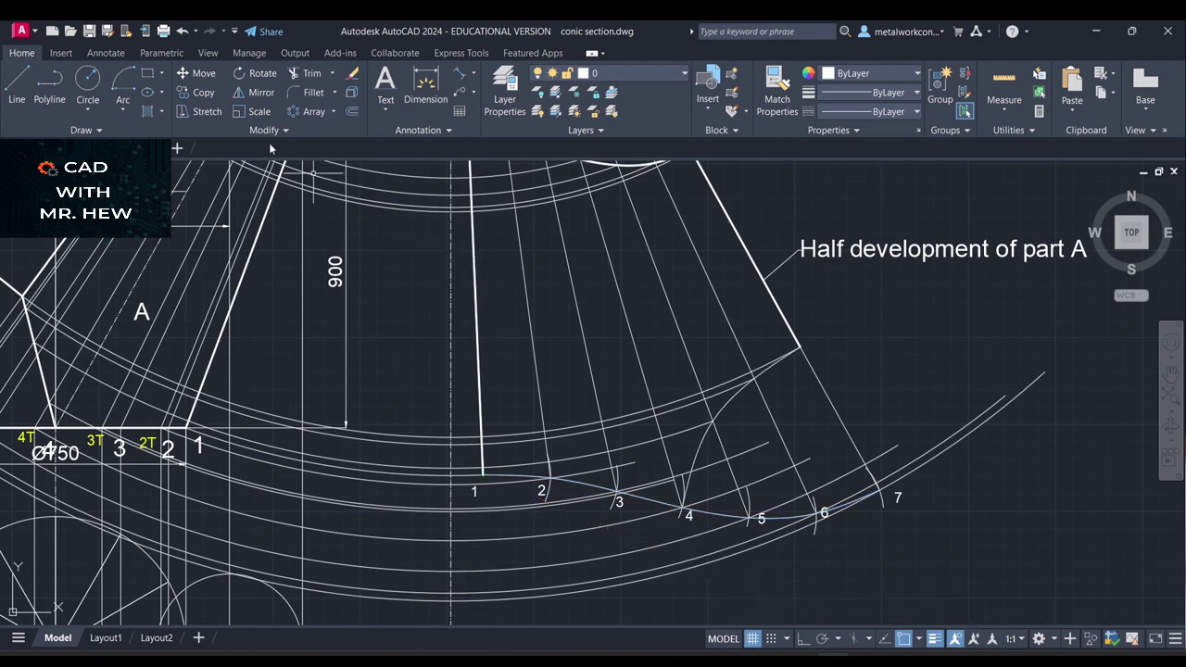
Copy the base spline and the junction spline, using point 4 as base point, to the free area below label 7
{"action": "left_click", "coordinate": [204, 95]}
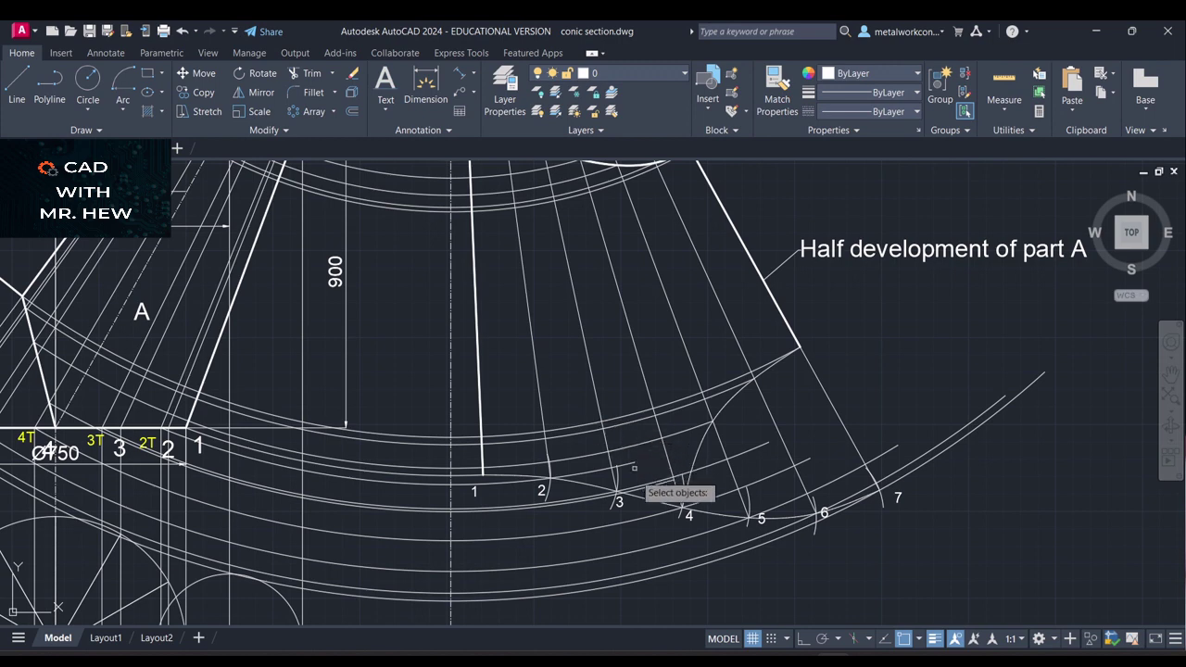
{"action": "left_click", "coordinate": [648, 499]}
{"action": "left_click", "coordinate": [701, 446]}
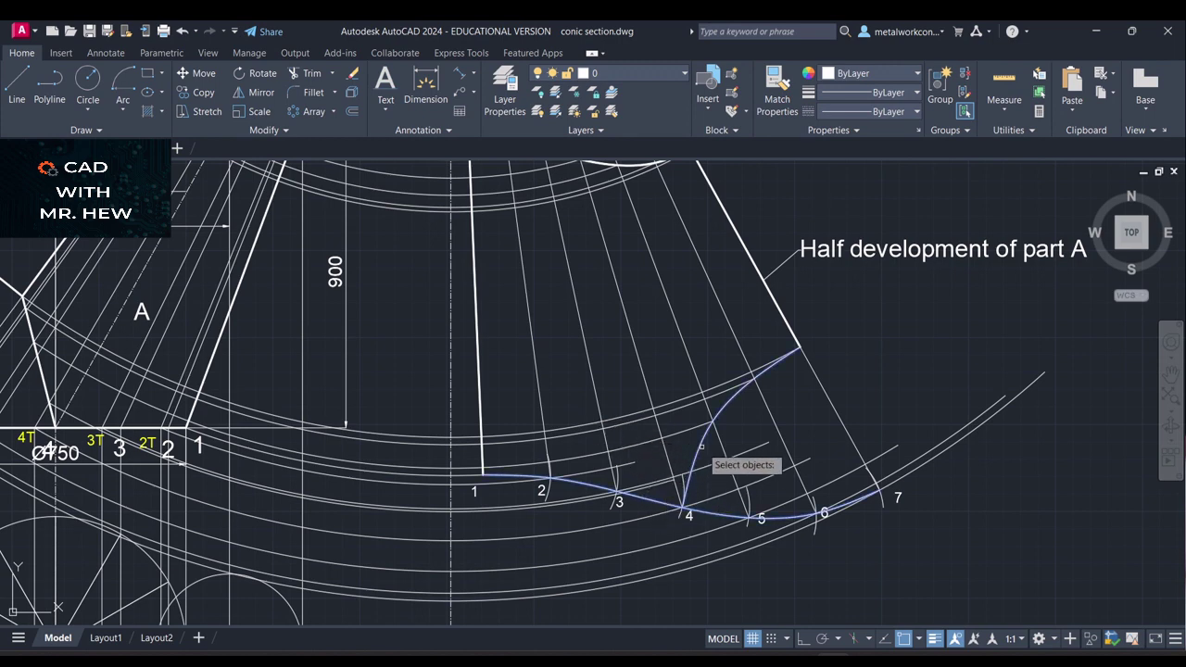
{"action": "key", "text": "Return"}
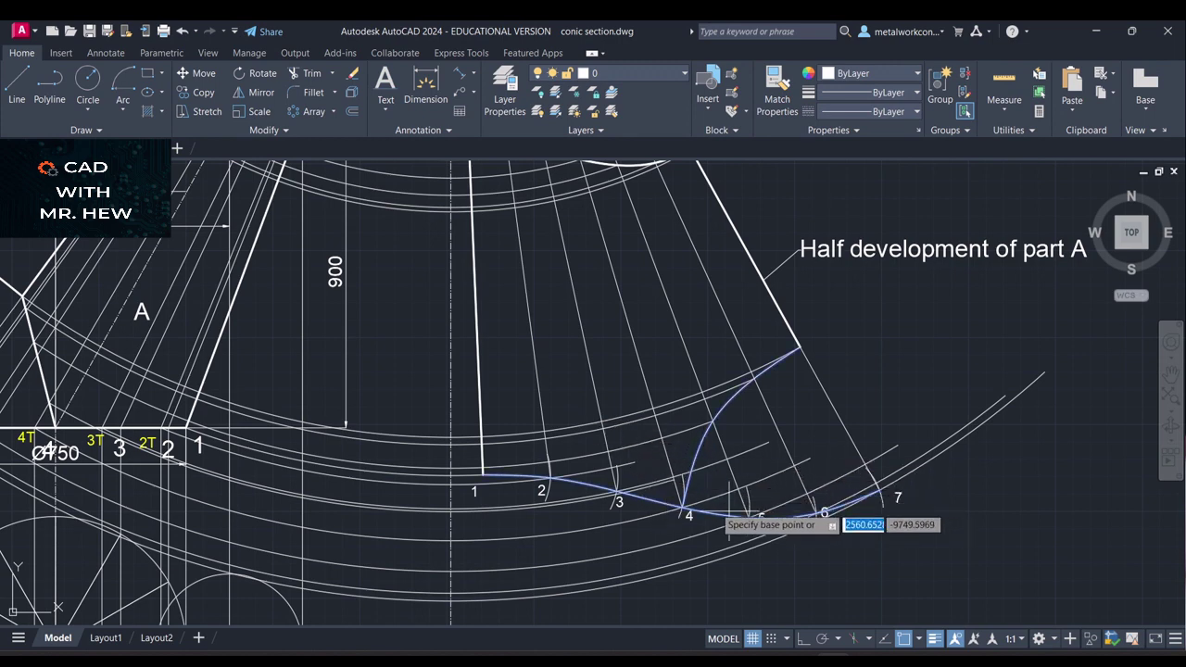
{"action": "left_click", "coordinate": [683, 509]}
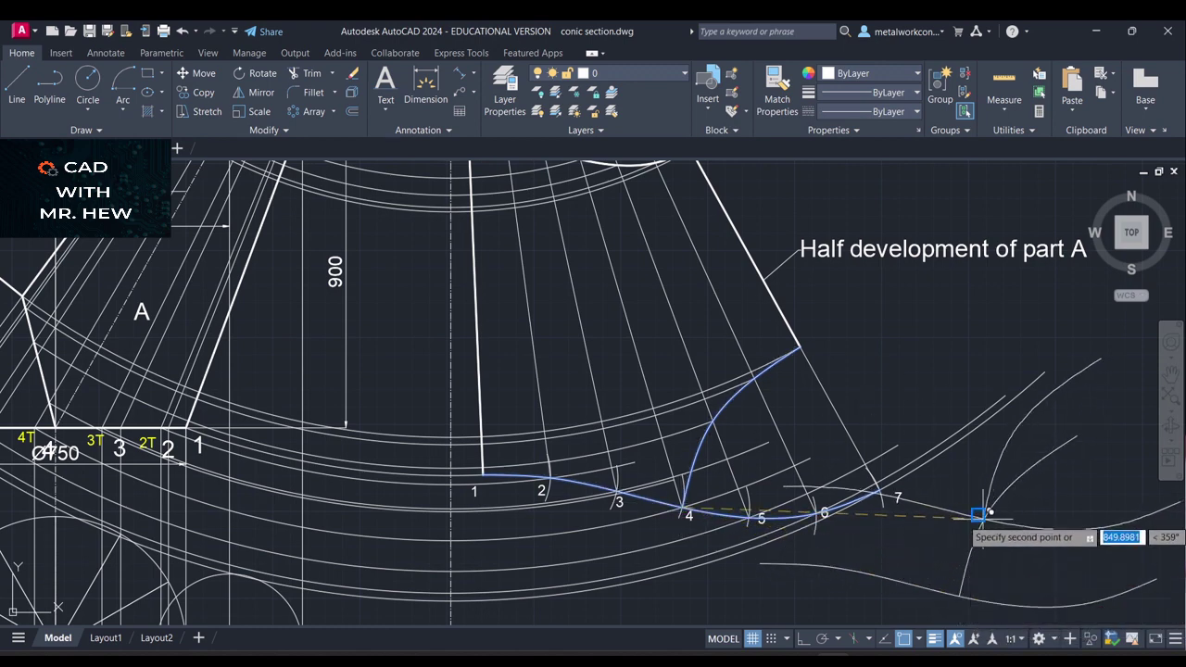
{"action": "key", "text": "Escape"}
{"action": "left_click", "coordinate": [930, 588]}
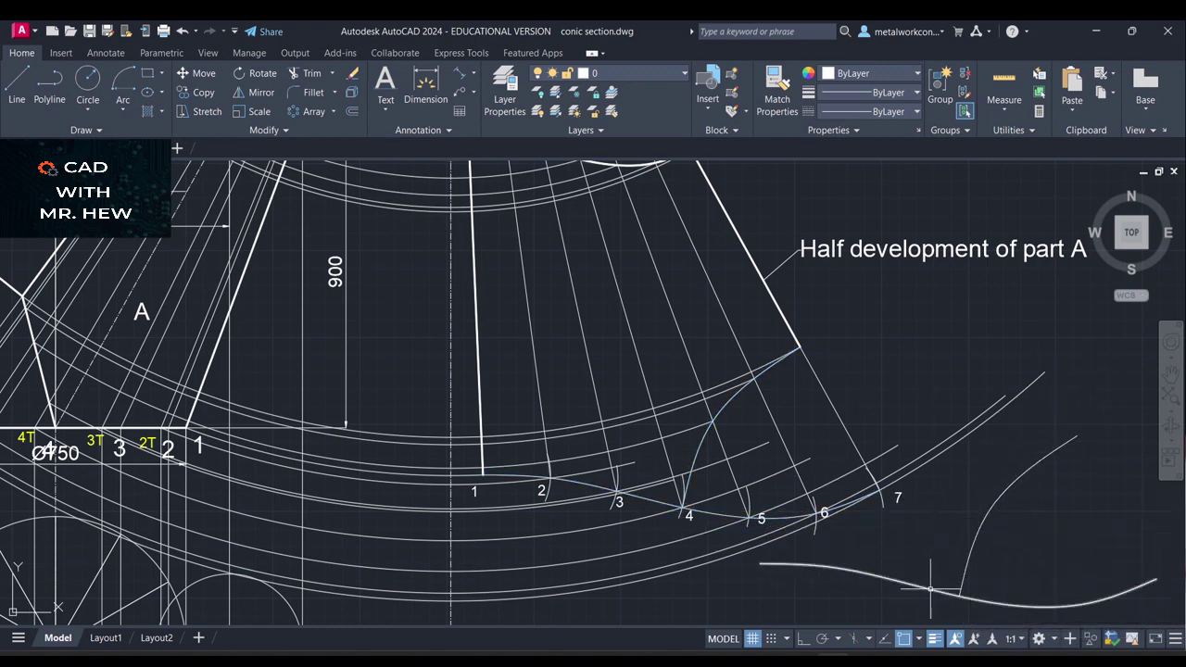
{"action": "left_click", "coordinate": [630, 74]}
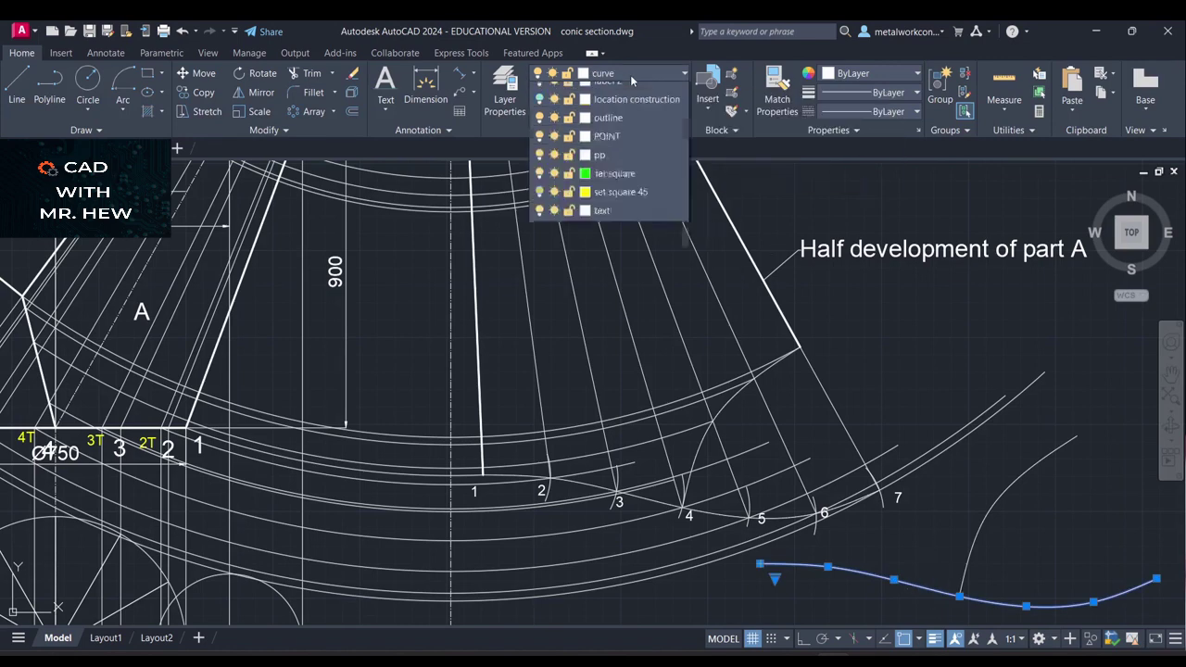
{"action": "left_click", "coordinate": [620, 272]}
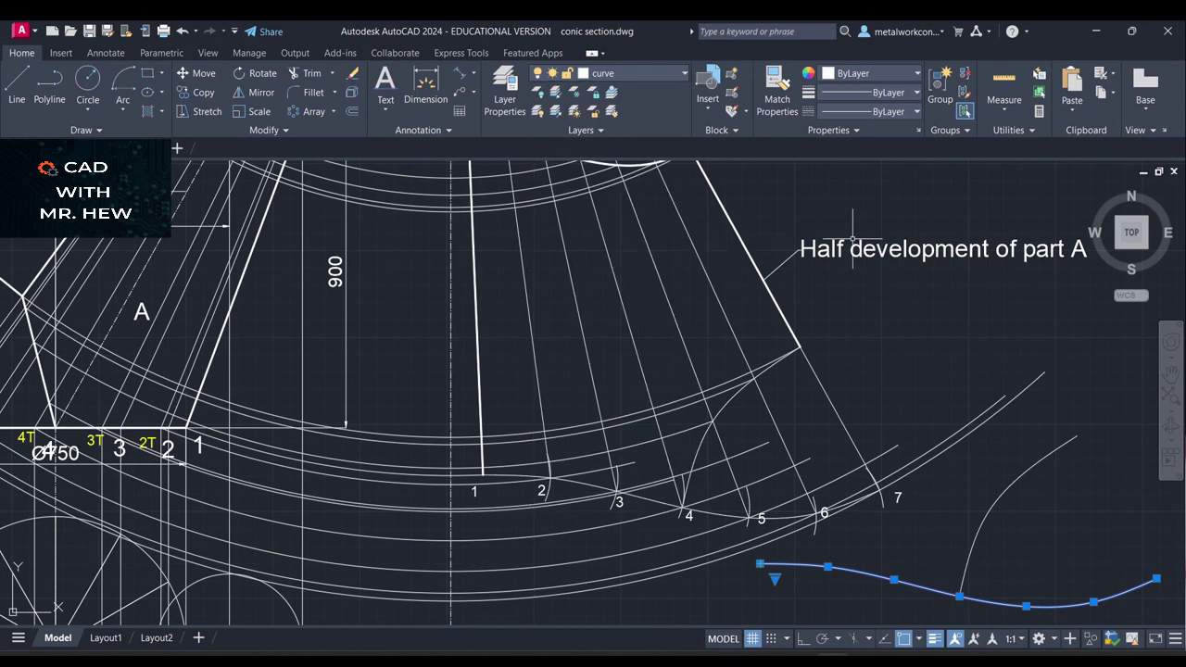
{"action": "left_click", "coordinate": [963, 502]}
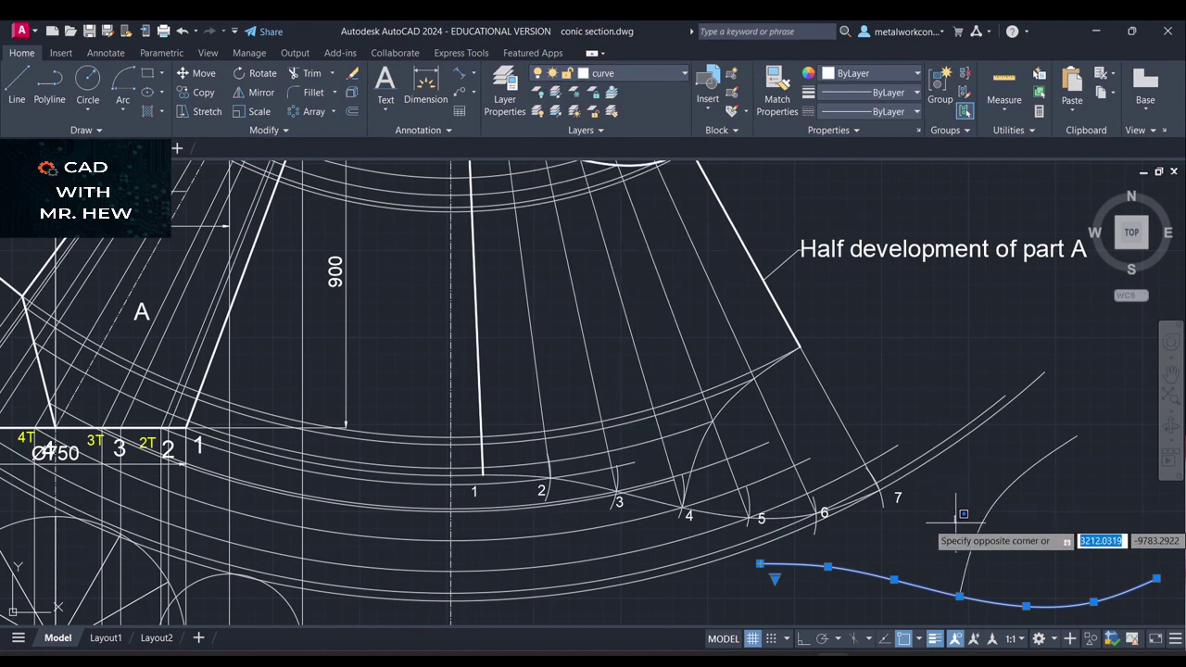
{"action": "left_click", "coordinate": [954, 523]}
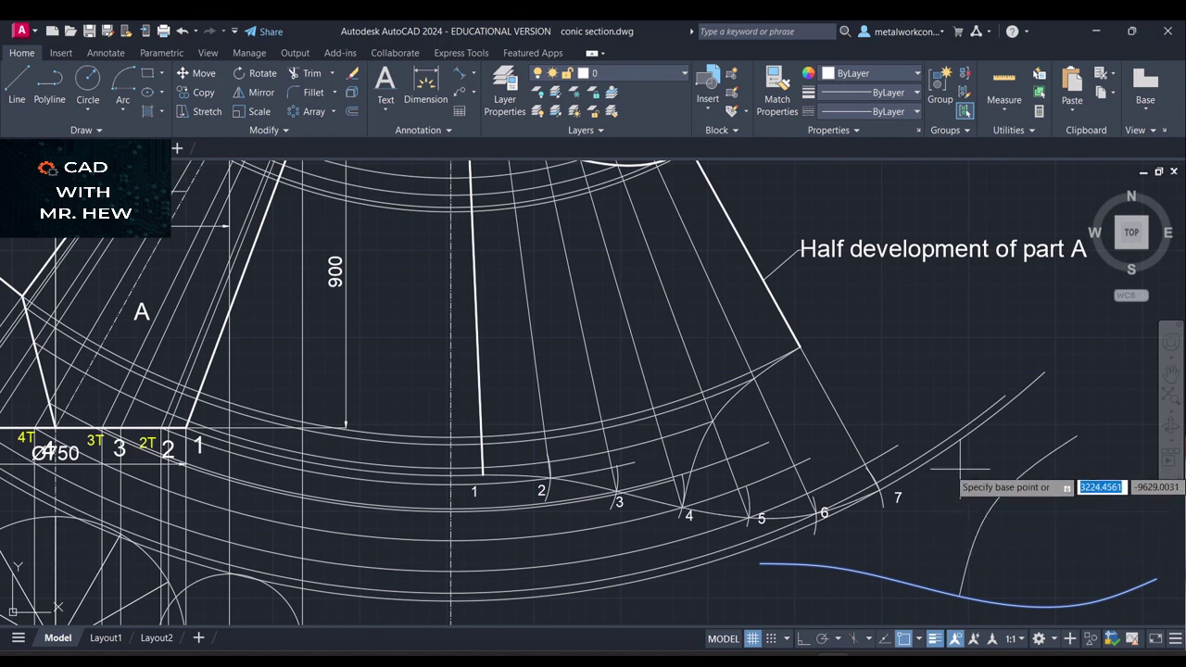
{"action": "key", "text": "Escape"}
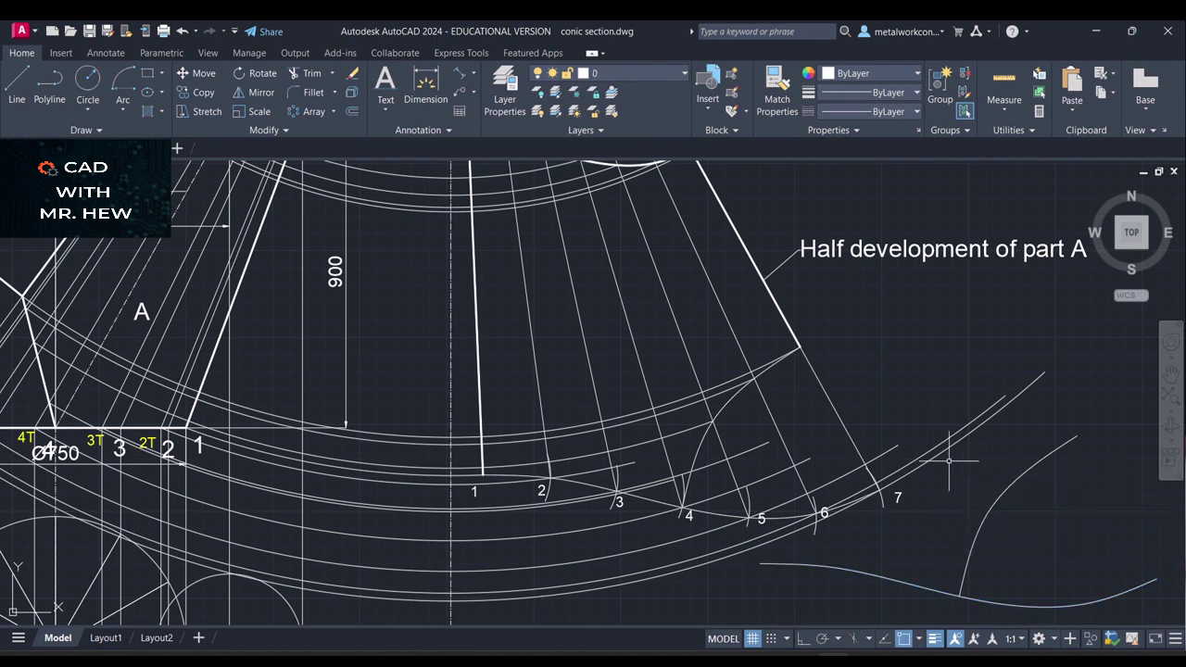
Move the copied base spline to the outline layer and clear the selection
{"action": "left_click", "coordinate": [947, 592]}
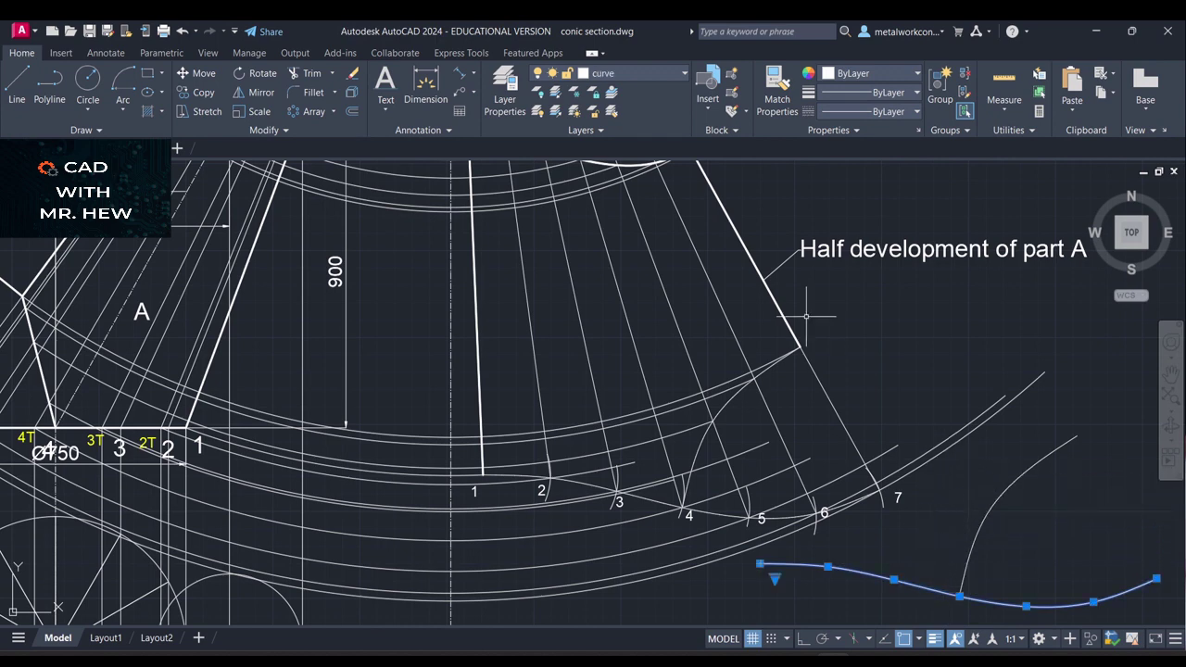
{"action": "left_click", "coordinate": [660, 72]}
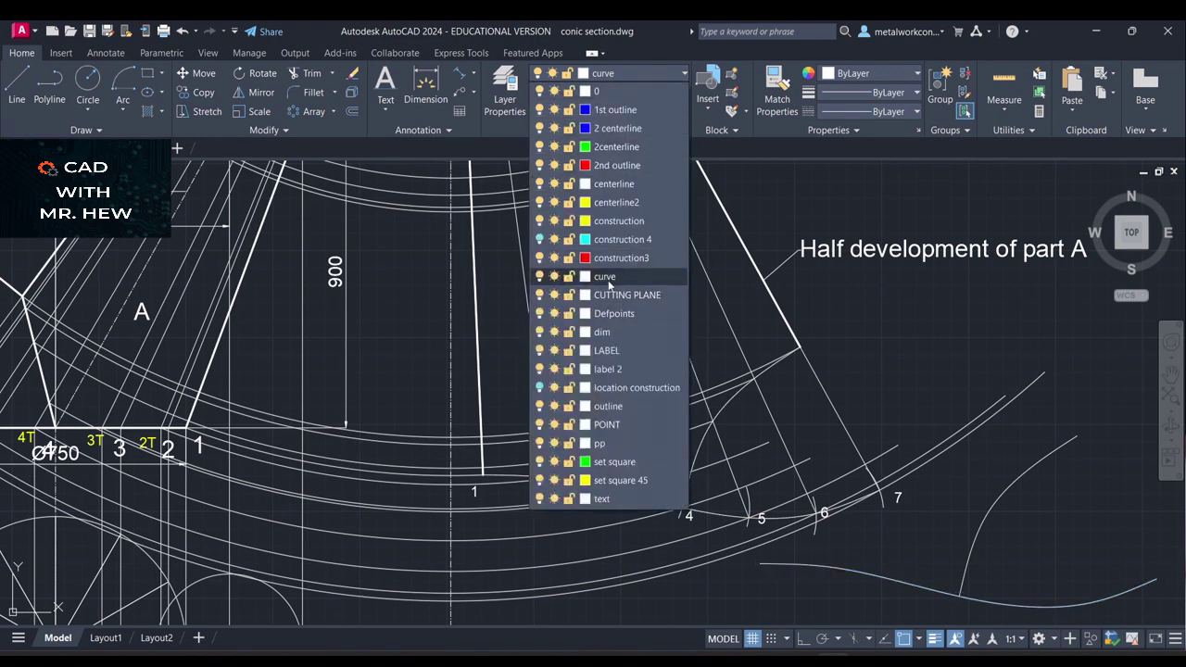
{"action": "left_click", "coordinate": [608, 277]}
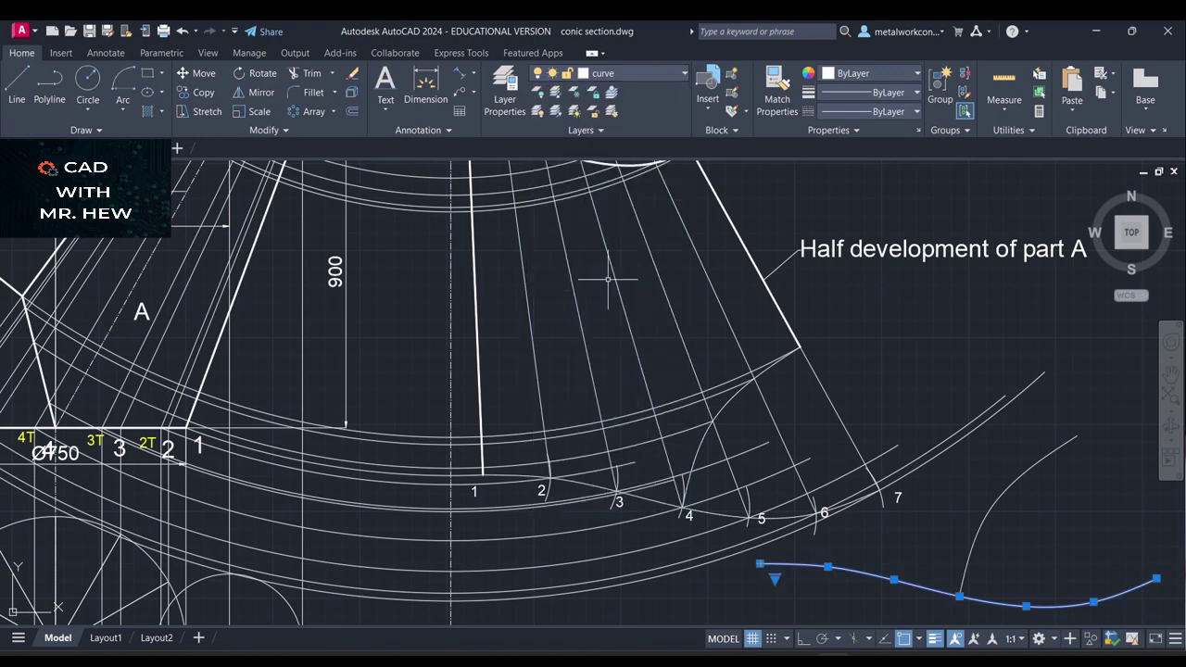
{"action": "left_click", "coordinate": [642, 74]}
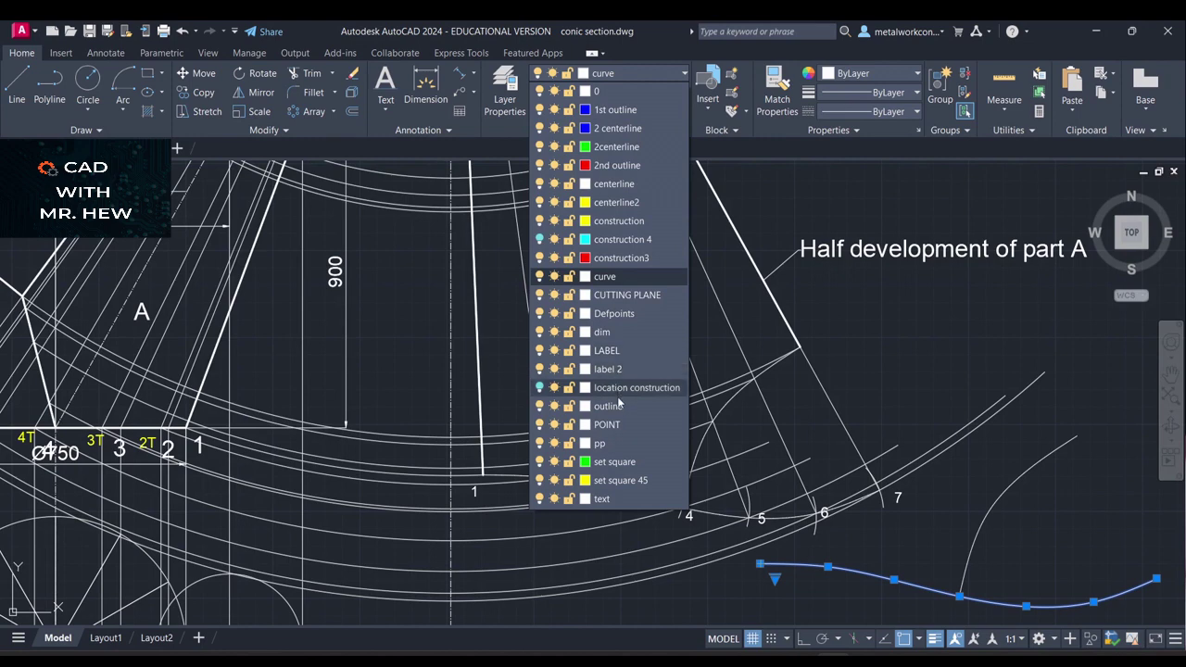
{"action": "left_click", "coordinate": [608, 406]}
{"action": "key", "text": "Escape"}
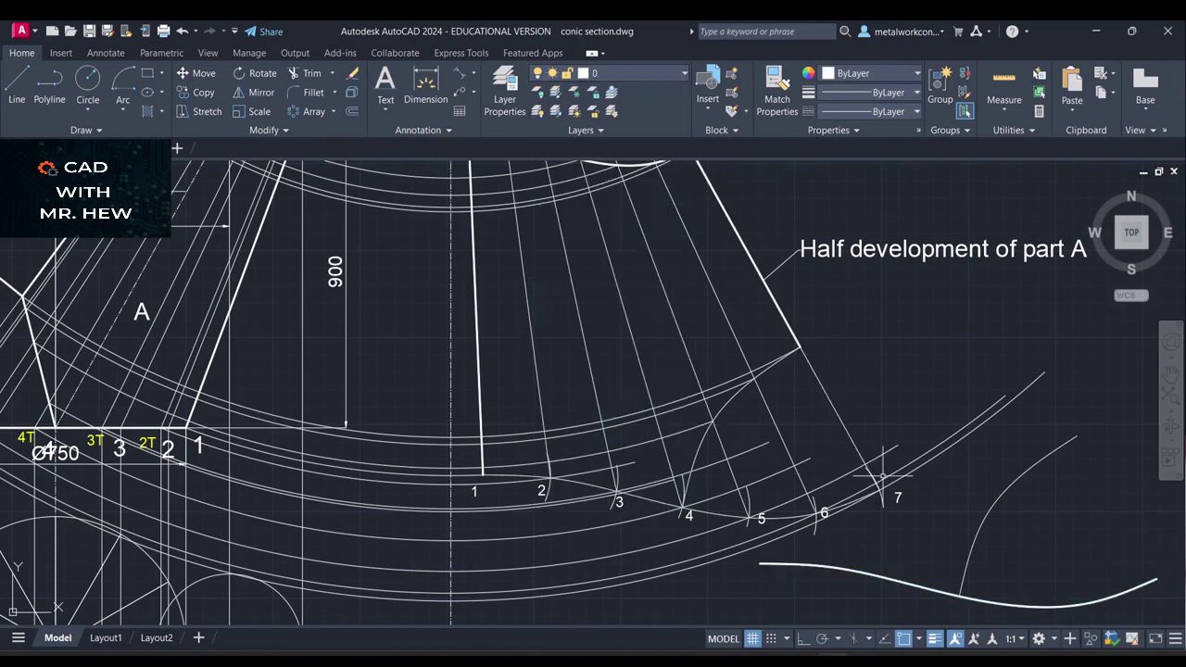
Trim the copied base spline beyond the copied junction spline, and delete the copied junction spline
{"action": "left_click", "coordinate": [309, 76]}
{"action": "left_click", "coordinate": [1113, 600]}
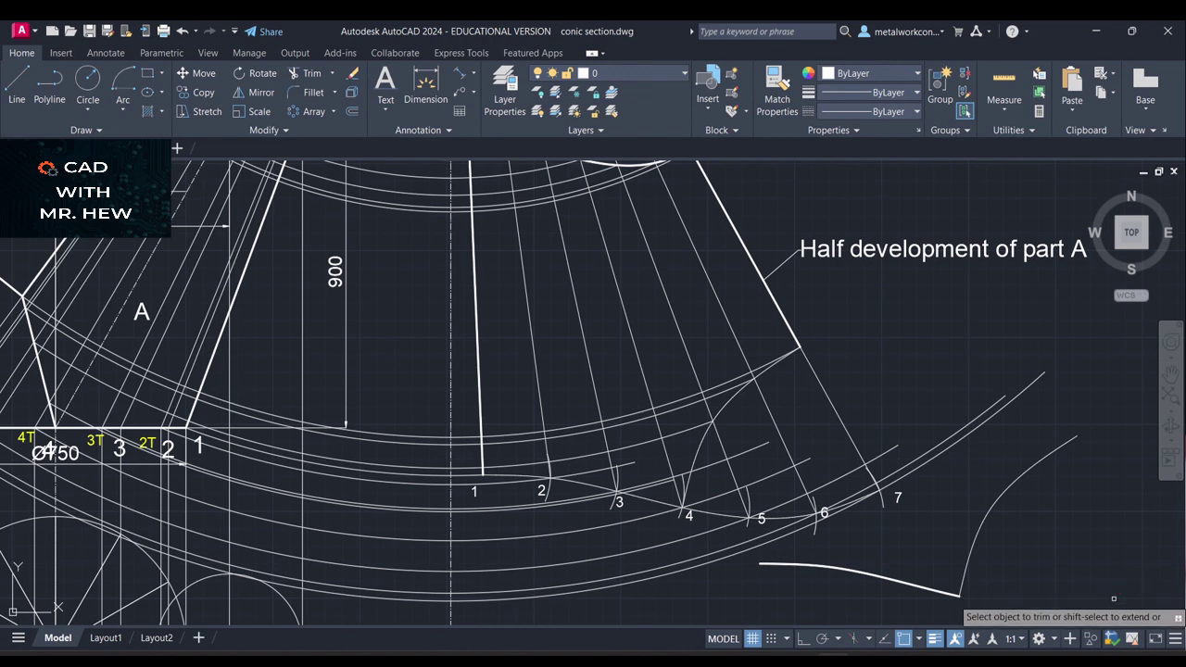
{"action": "key", "text": "Escape"}
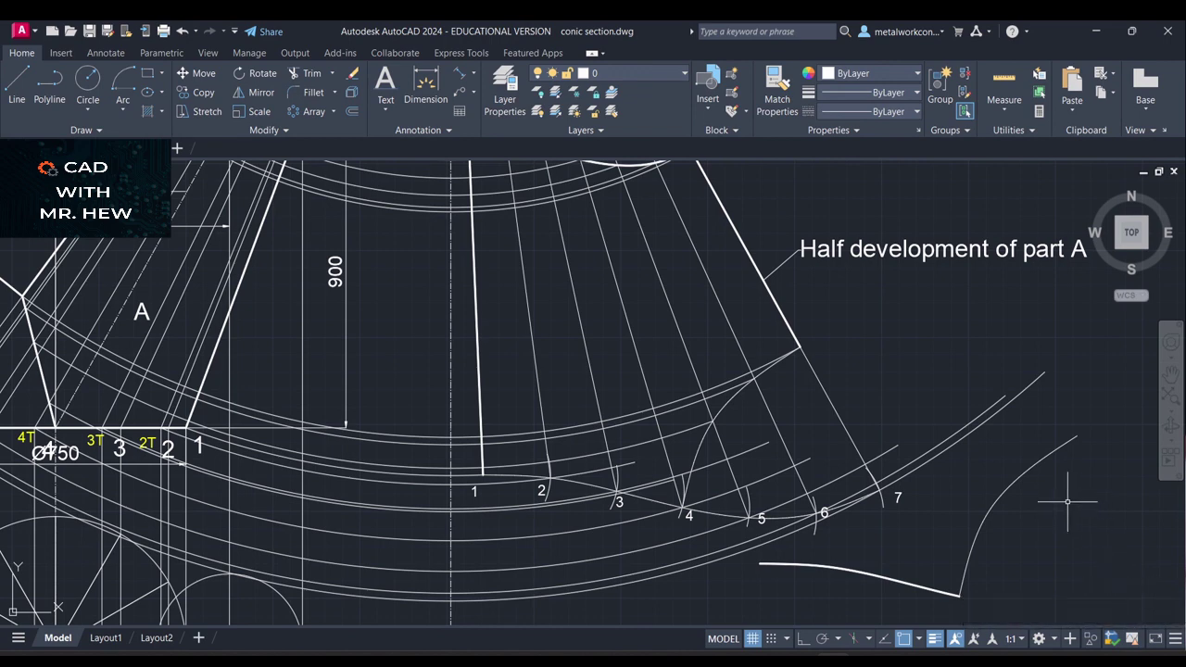
{"action": "left_click", "coordinate": [1036, 467]}
{"action": "mouse_move", "coordinate": [1031, 470]}
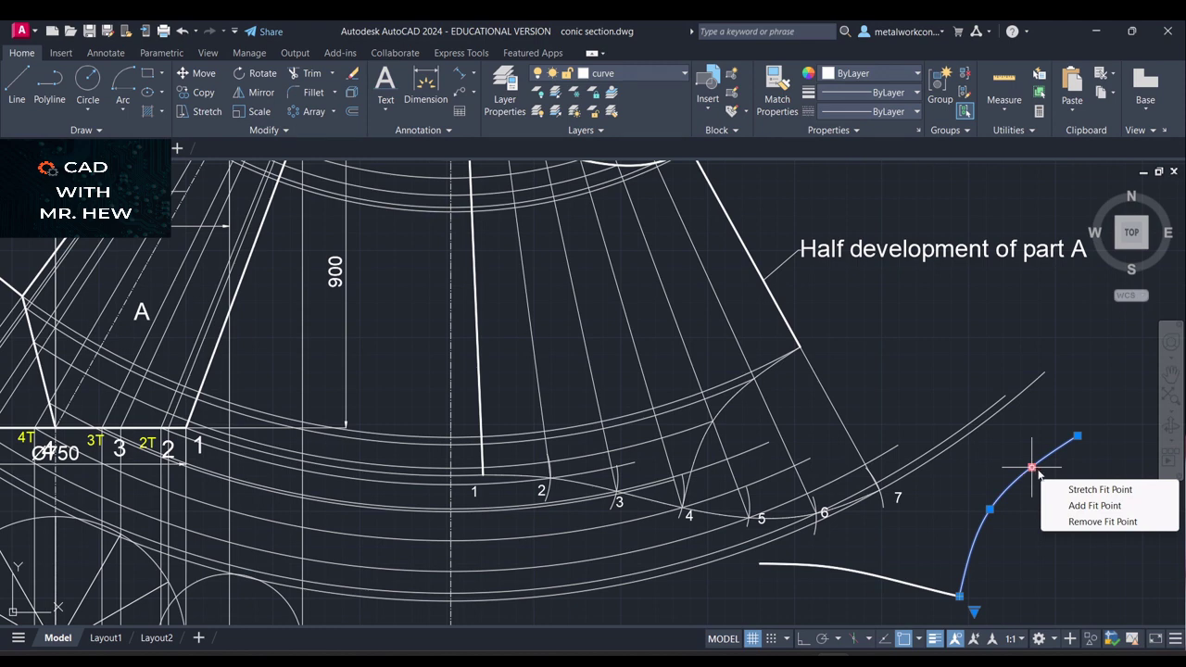
{"action": "key", "text": "Delete"}
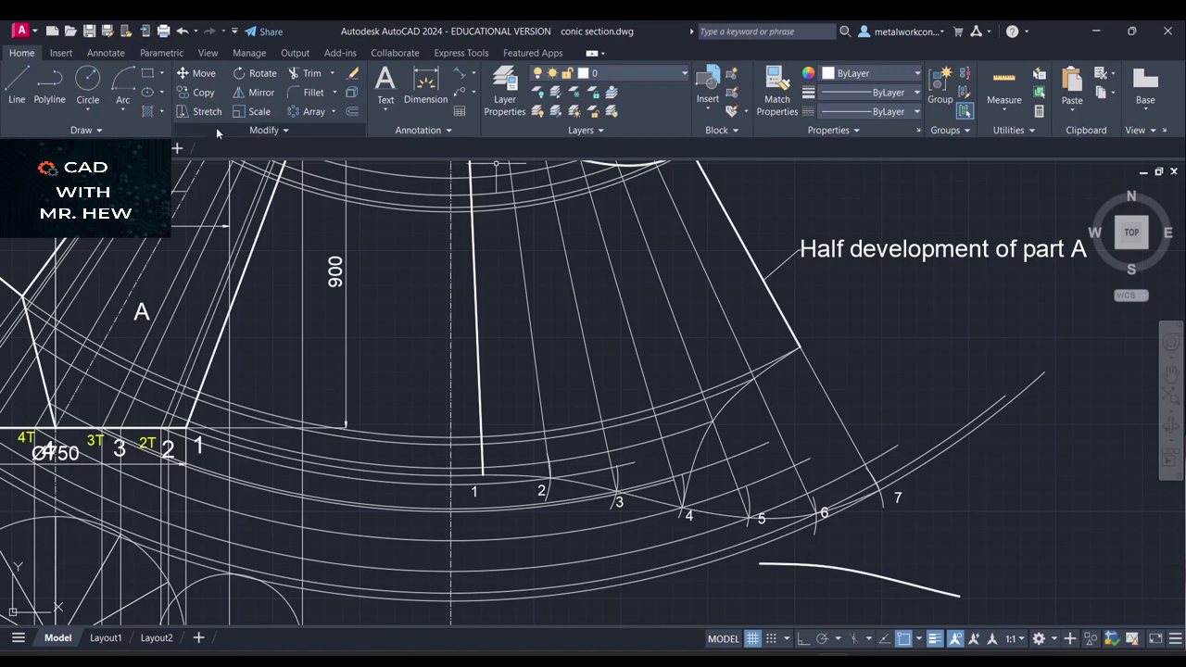
Move the trimmed outline curve by its start point onto point 1 at the lower end of development line 1
{"action": "left_click", "coordinate": [203, 74]}
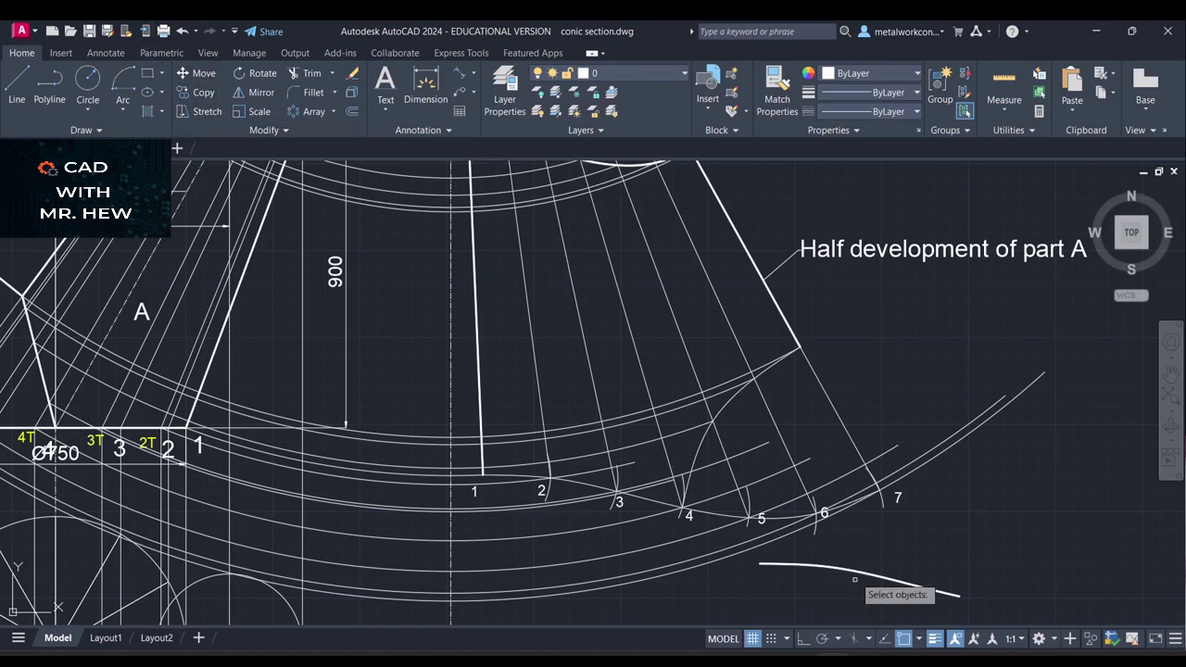
{"action": "left_click", "coordinate": [851, 567]}
{"action": "key", "text": "Return"}
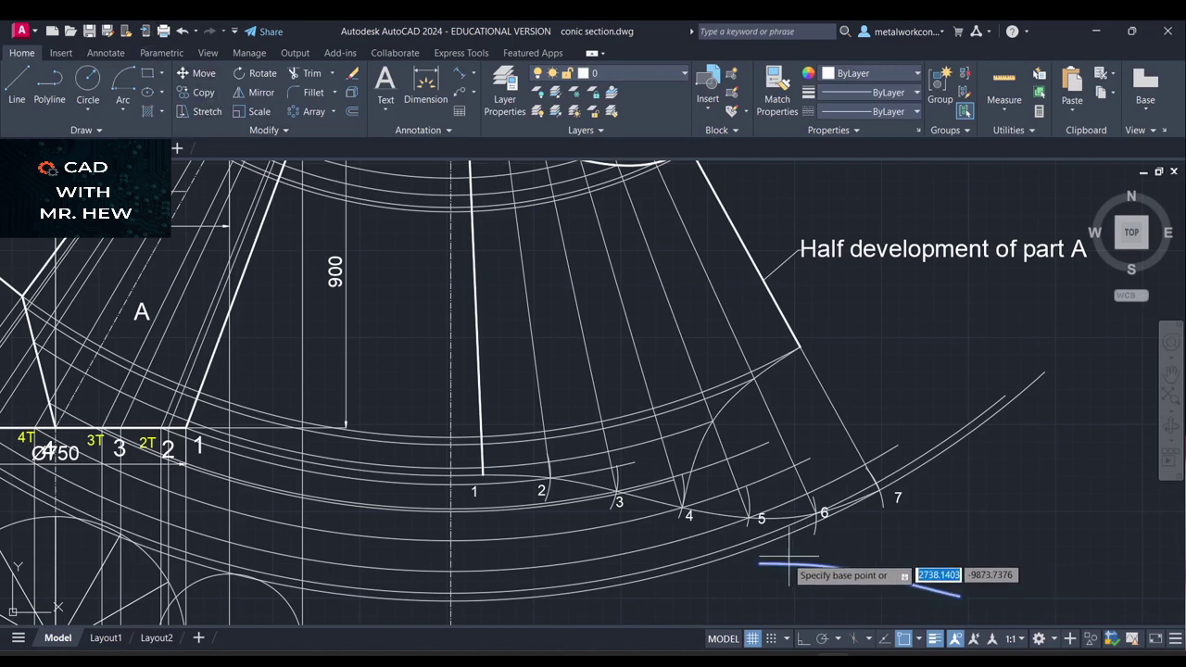
{"action": "left_click", "coordinate": [760, 561]}
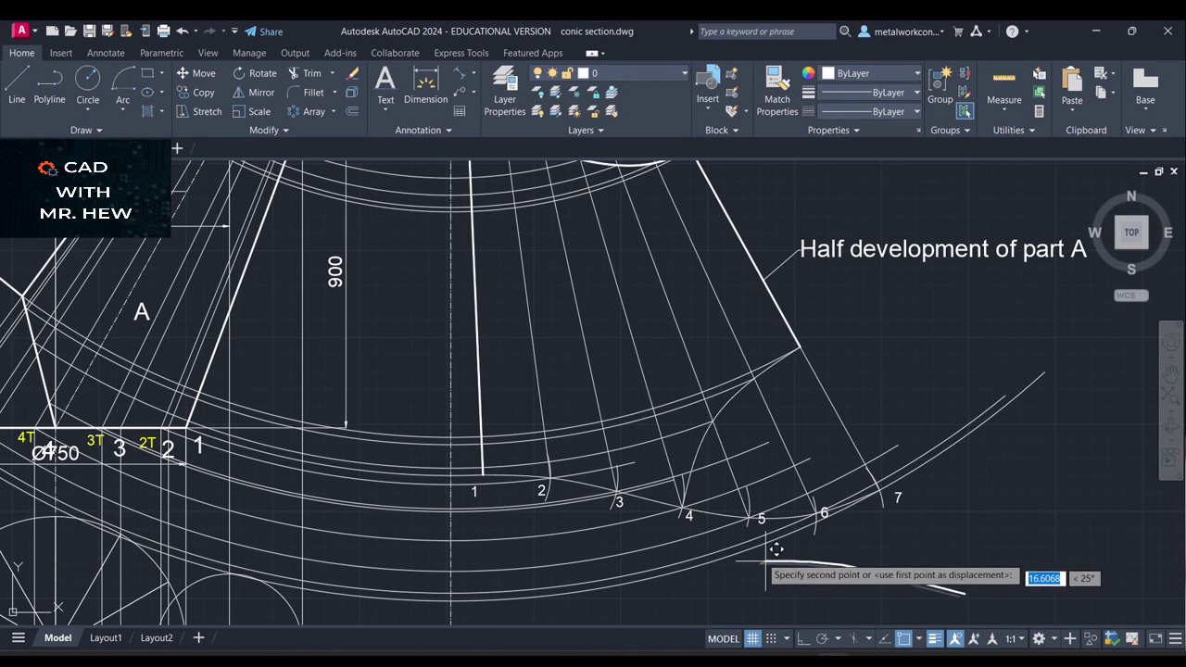
{"action": "left_click", "coordinate": [482, 475]}
Set outline as the current layer and clear the junction spline selection
{"action": "key", "text": "Return"}
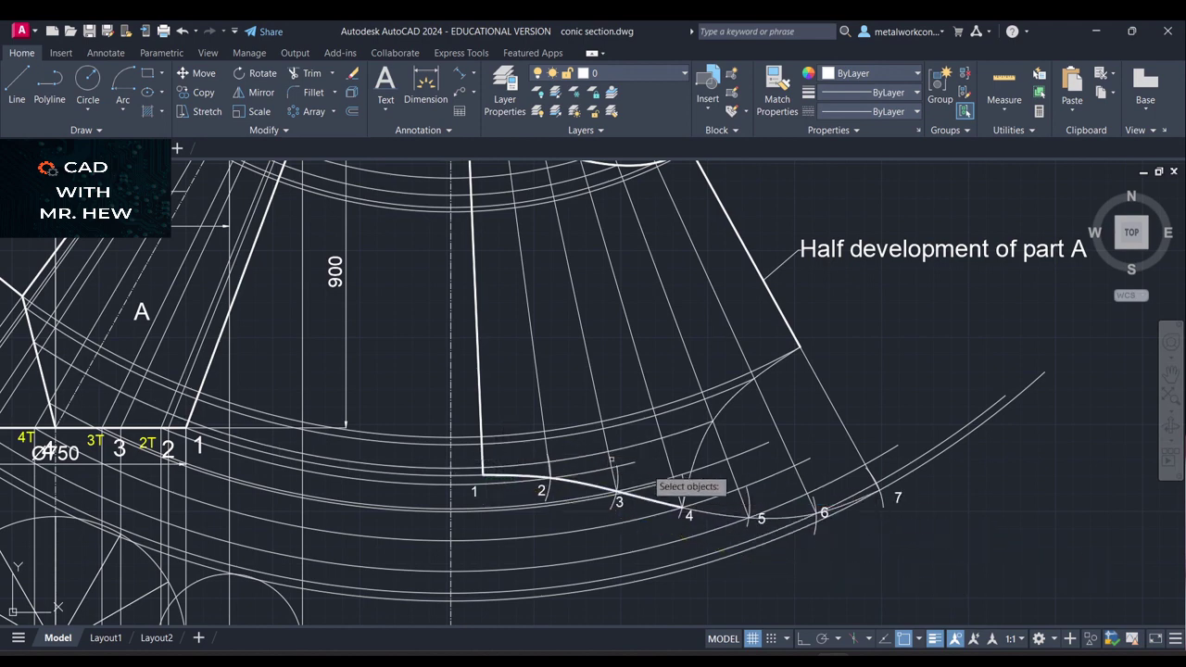
{"action": "left_click", "coordinate": [699, 445]}
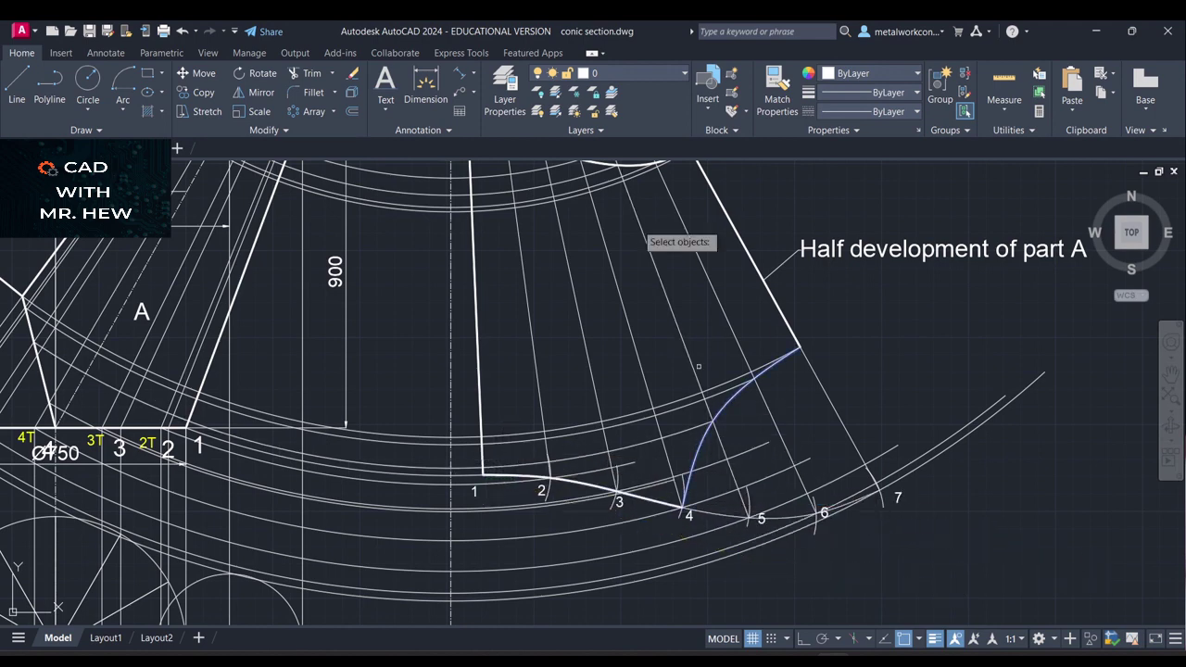
{"action": "left_click", "coordinate": [624, 72]}
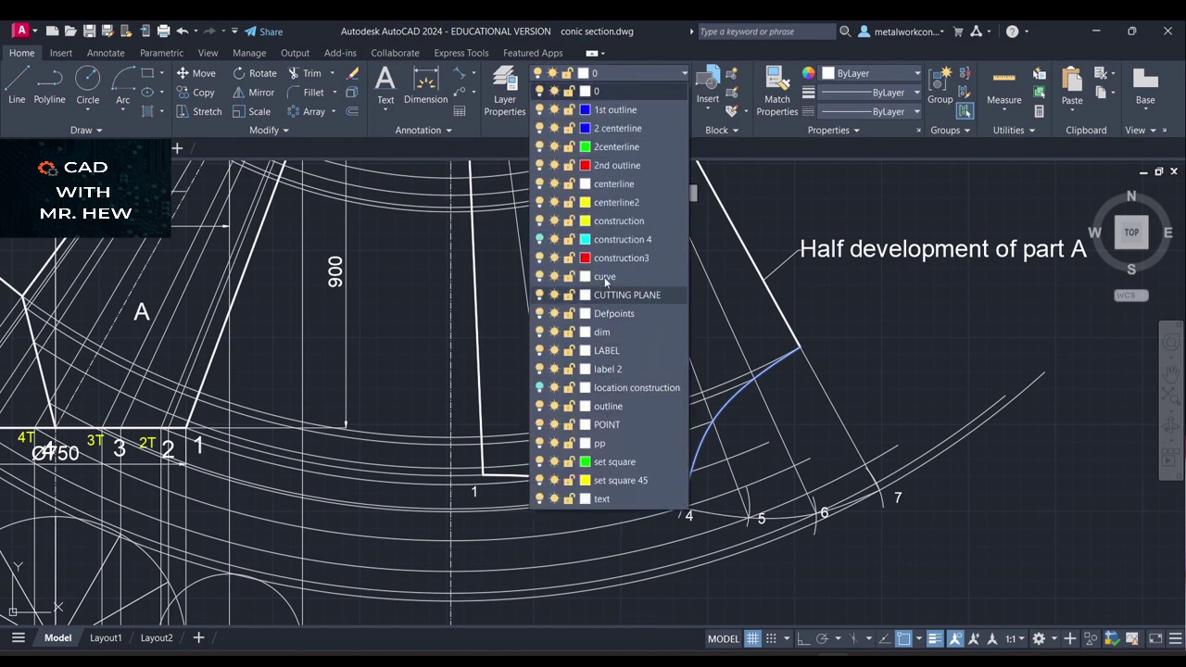
{"action": "left_click", "coordinate": [602, 406]}
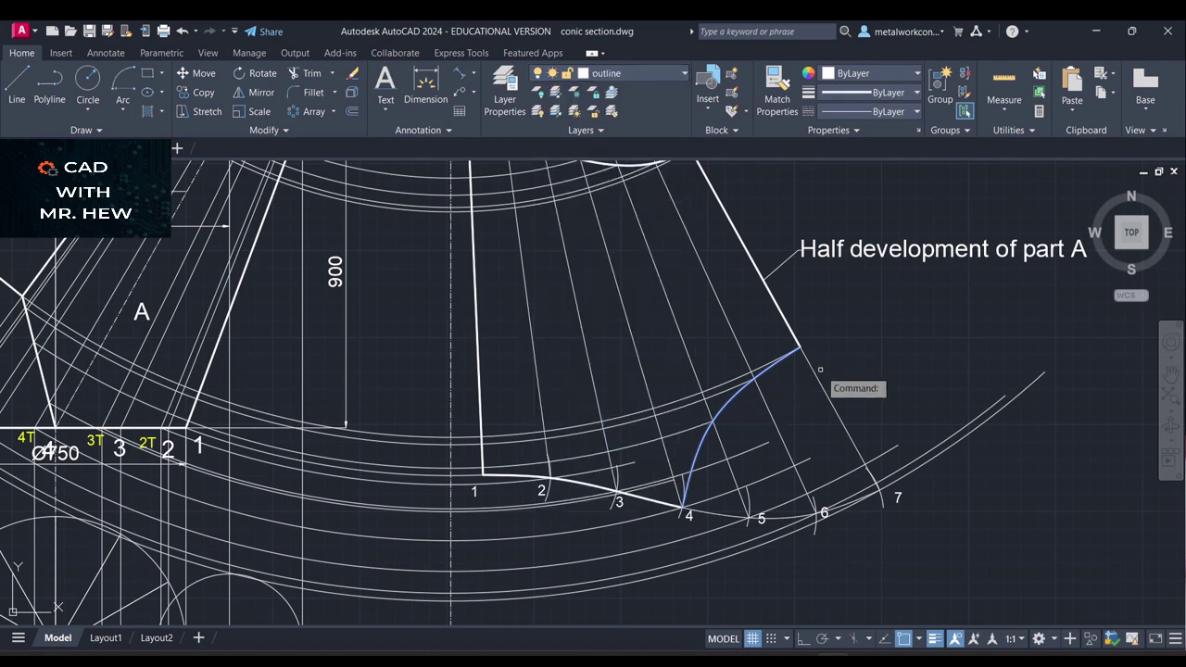
{"action": "key", "text": "Return"}
{"action": "key", "text": "Escape"}
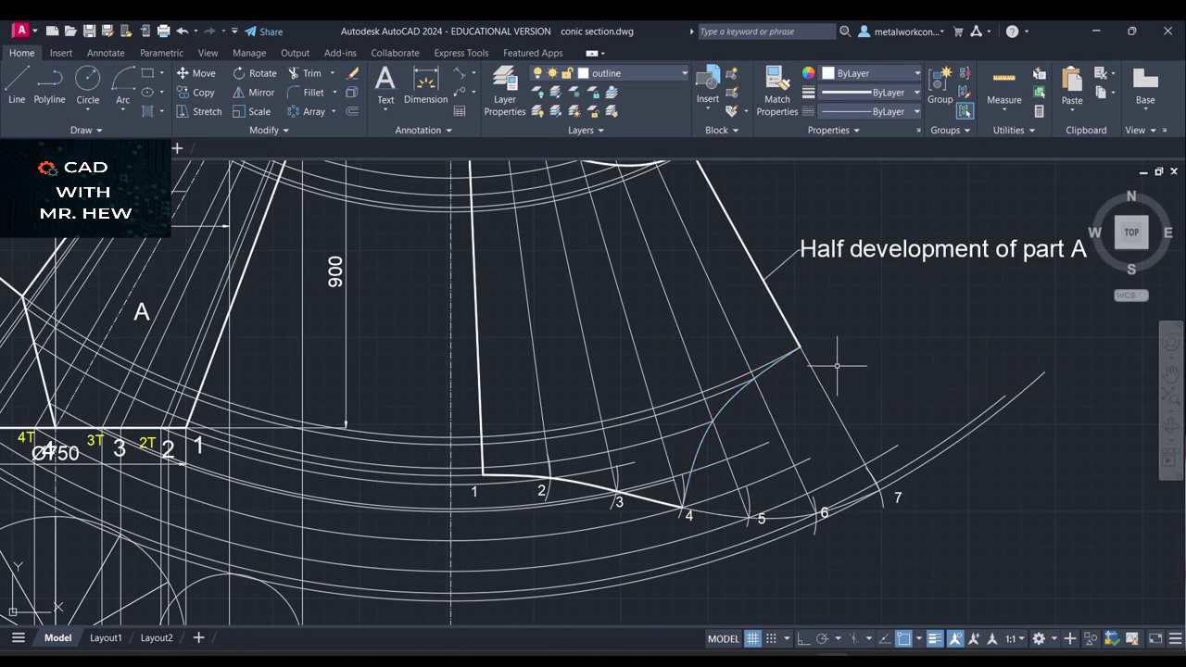
Move the junction spline between point 4 and the lower end of outline line 7 to the outline layer
{"action": "scroll", "coordinate": [837, 366], "scroll_direction": "down", "scroll_amount": 3}
{"action": "scroll", "coordinate": [838, 367], "scroll_direction": "up", "scroll_amount": 3}
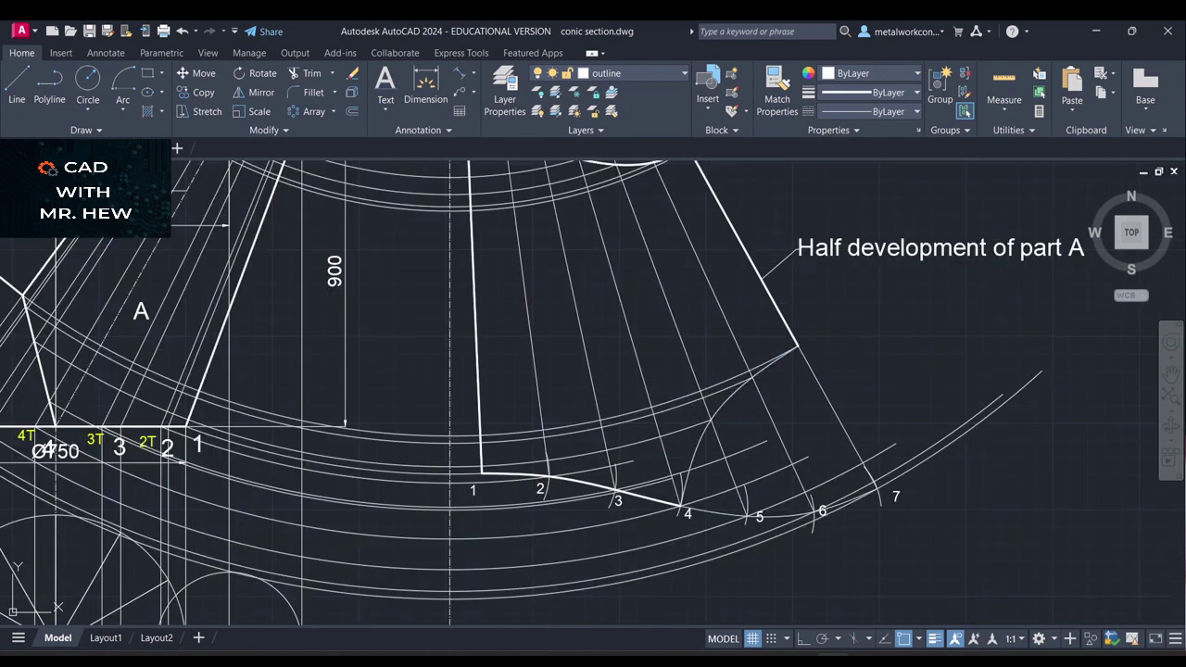
{"action": "left_click", "coordinate": [730, 398]}
{"action": "left_click", "coordinate": [673, 78]}
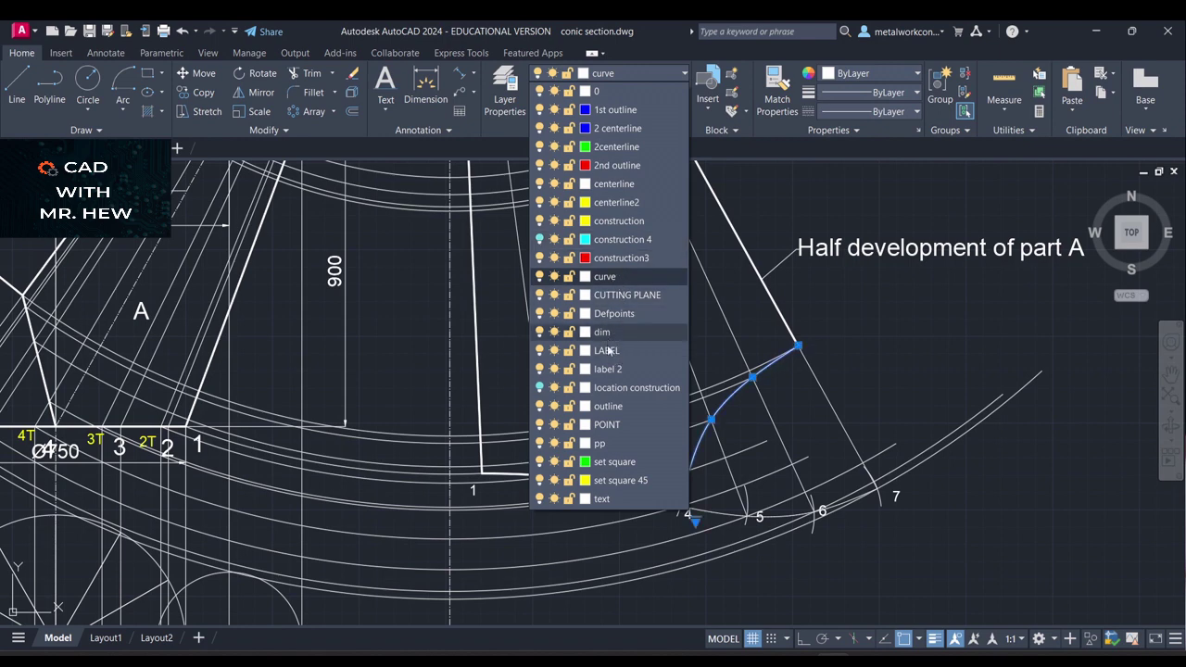
{"action": "left_click", "coordinate": [608, 405]}
{"action": "key", "text": "Escape"}
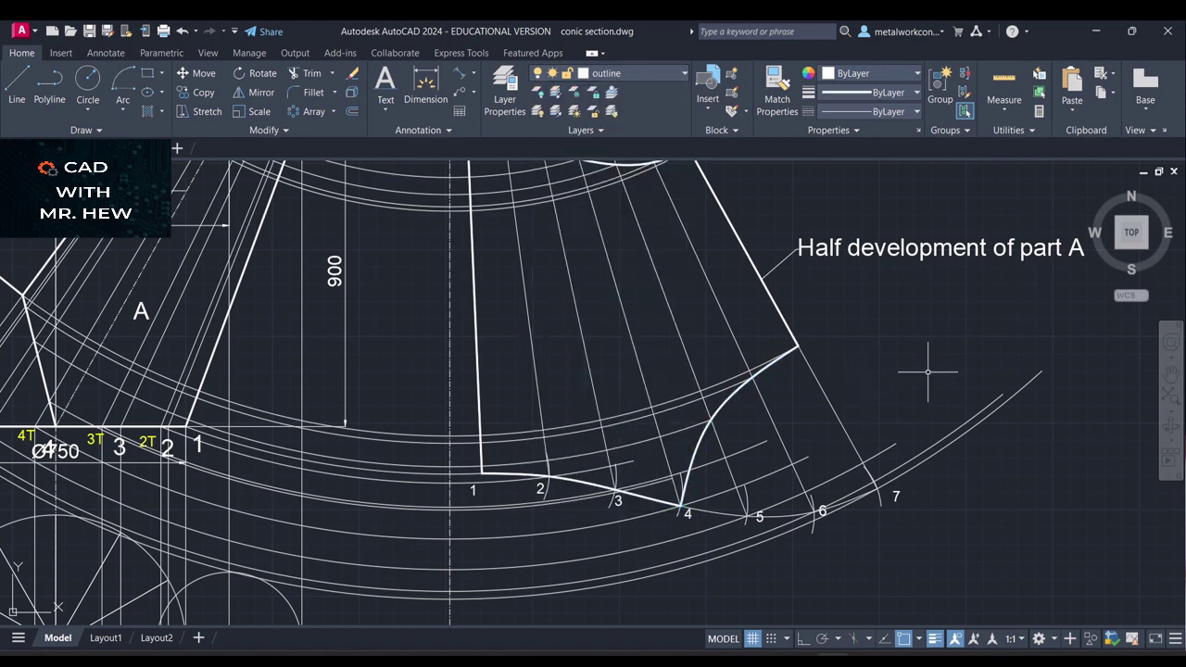
Review the whole drawing, from the cone apex down to the plan circles and the half development of part A
{"action": "scroll", "coordinate": [924, 358], "scroll_direction": "down", "scroll_amount": 2}
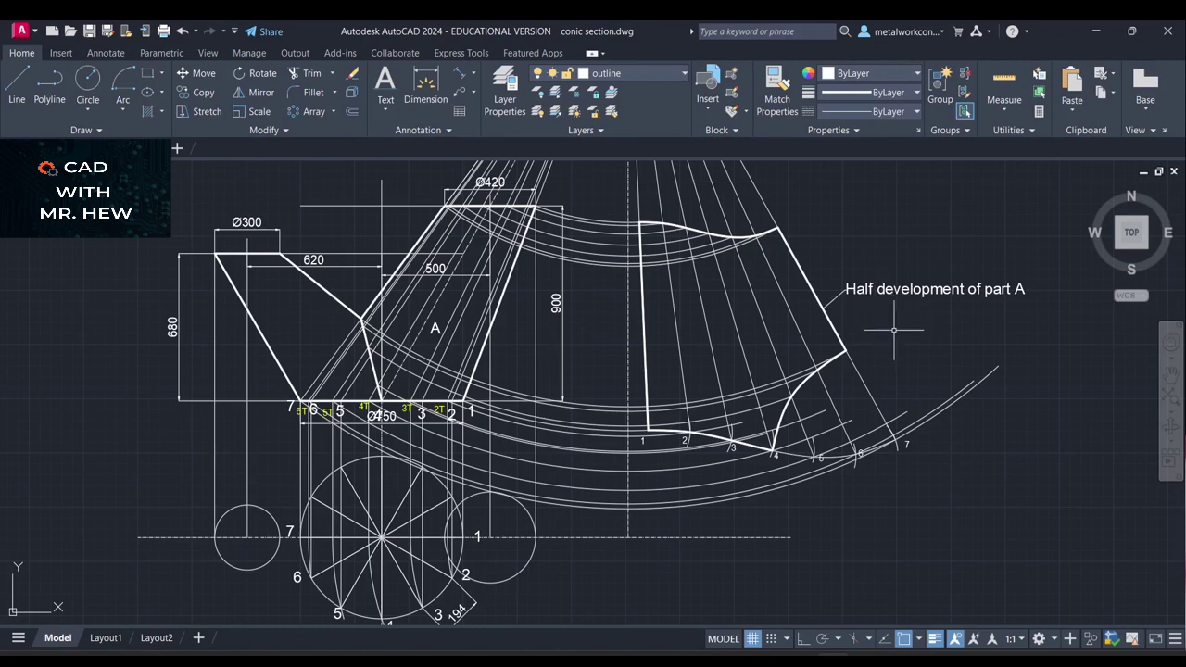
{"action": "scroll", "coordinate": [1103, 333], "scroll_direction": "down", "scroll_amount": 2}
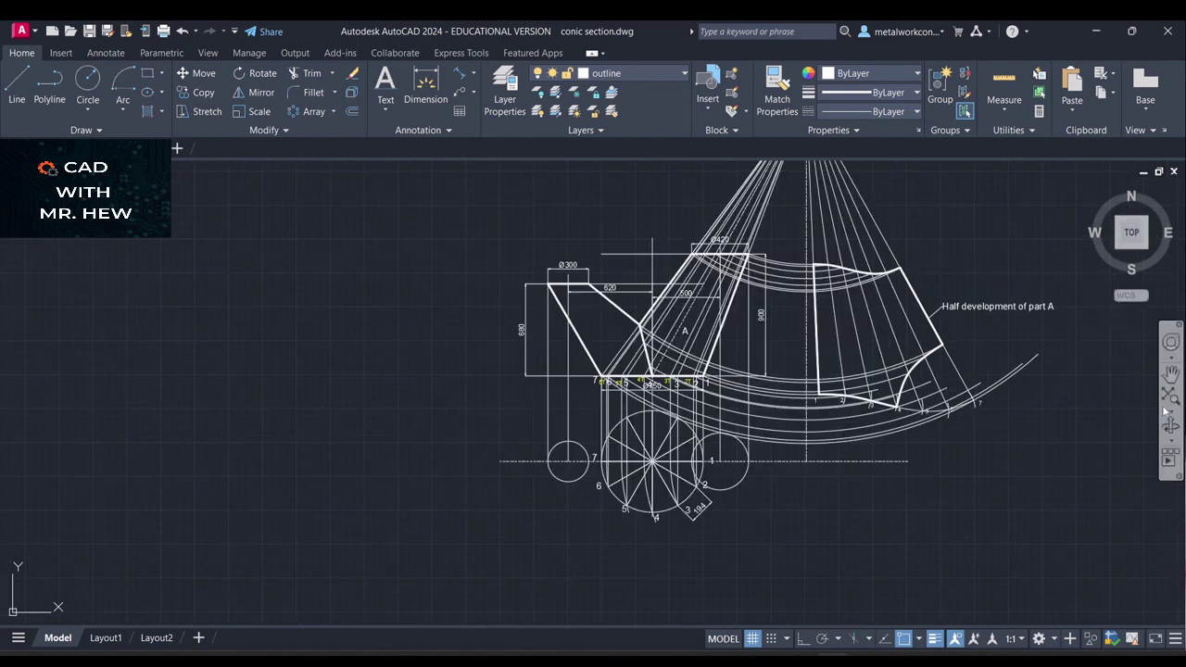
{"action": "left_click", "coordinate": [1170, 370]}
{"action": "mouse_move", "coordinate": [1052, 291]}
{"action": "left_mouse_down"}
{"action": "mouse_move", "coordinate": [979, 384]}
{"action": "mouse_move", "coordinate": [939, 371]}
{"action": "mouse_move", "coordinate": [1047, 251]}
{"action": "mouse_move", "coordinate": [955, 315]}
{"action": "mouse_move", "coordinate": [878, 326]}
{"action": "mouse_move", "coordinate": [868, 347]}
{"action": "left_mouse_up"}
{"action": "scroll", "coordinate": [939, 371], "scroll_direction": "up", "scroll_amount": 2}
{"action": "scroll", "coordinate": [1048, 251], "scroll_direction": "down", "scroll_amount": 2}
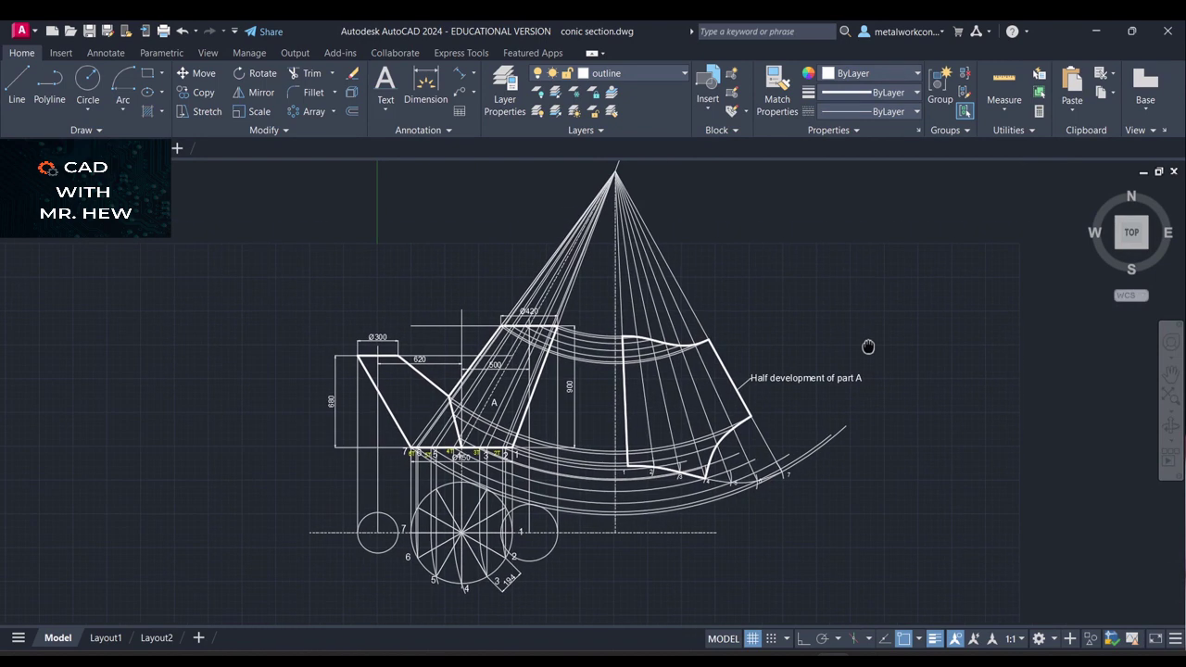